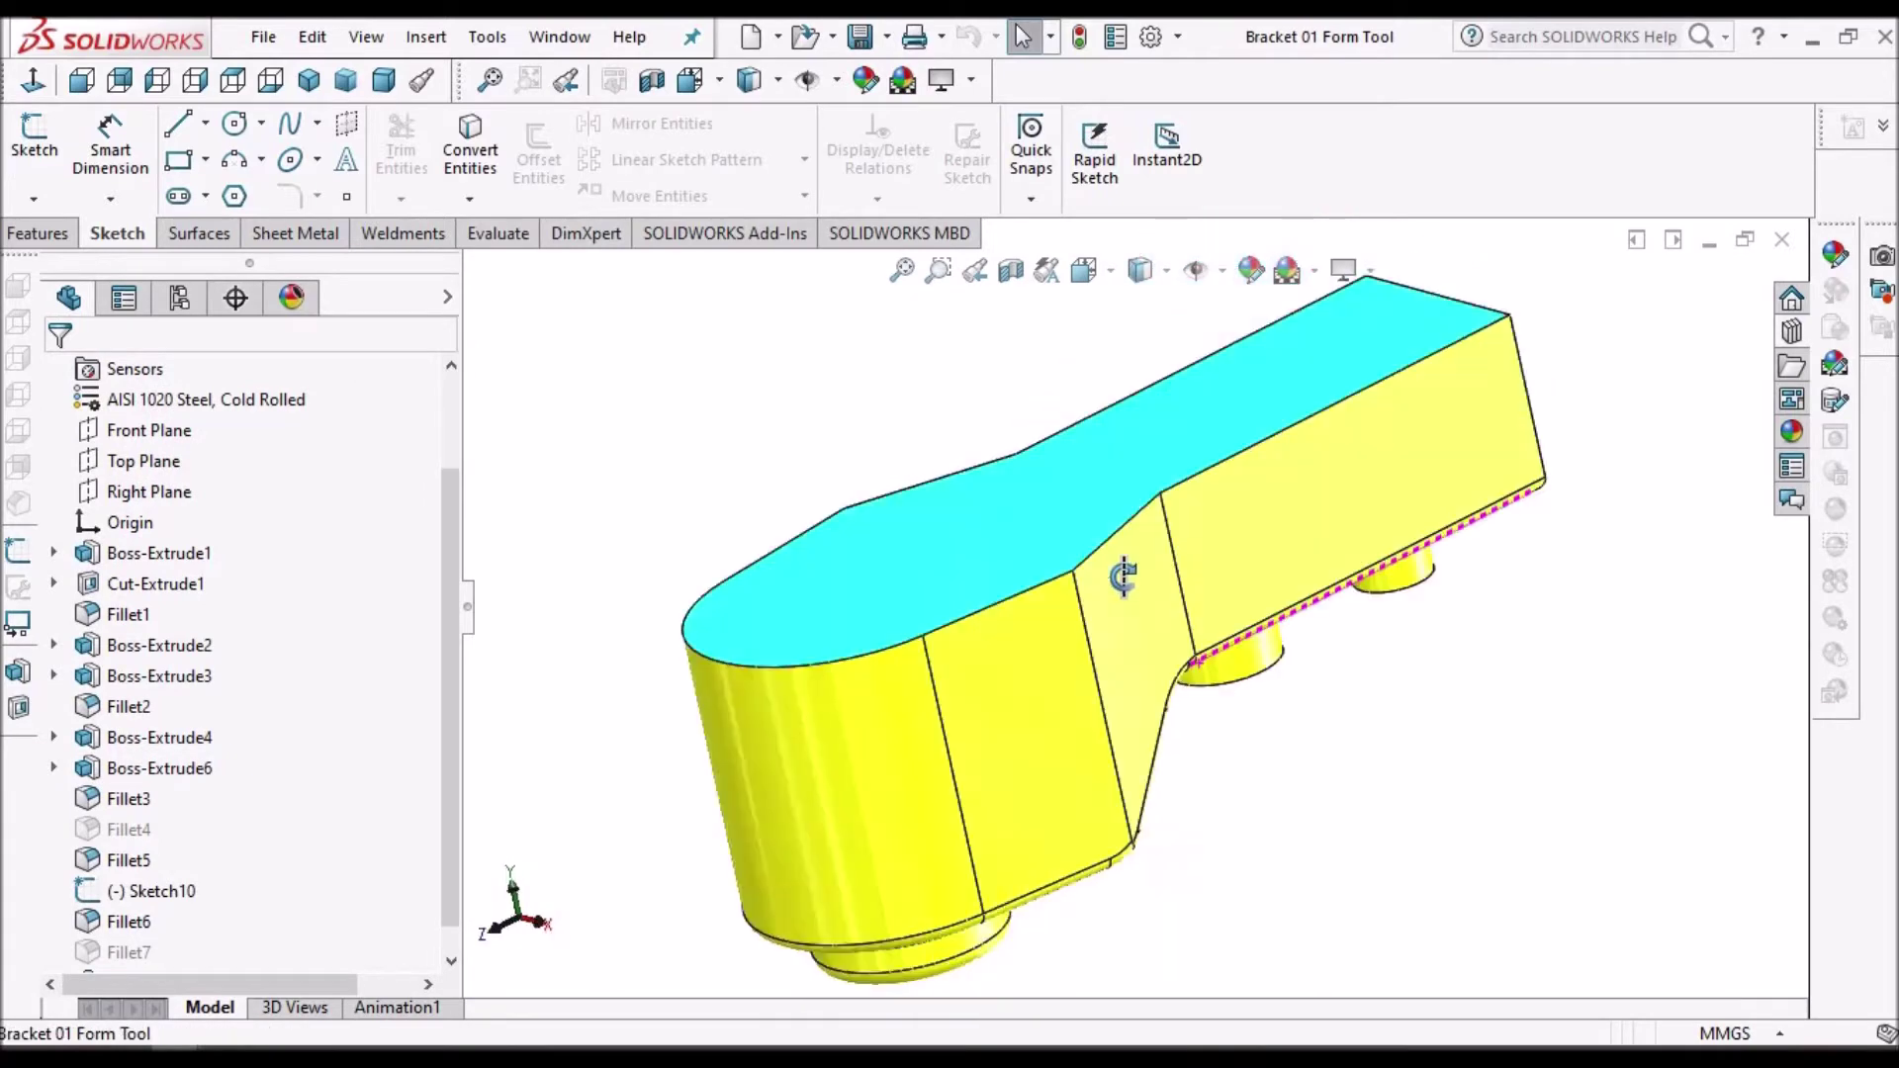
- Examine the finished bracket form tool from several angles, including its flat face, side walls and round bosses
scroll(1189, 760, down, 3)
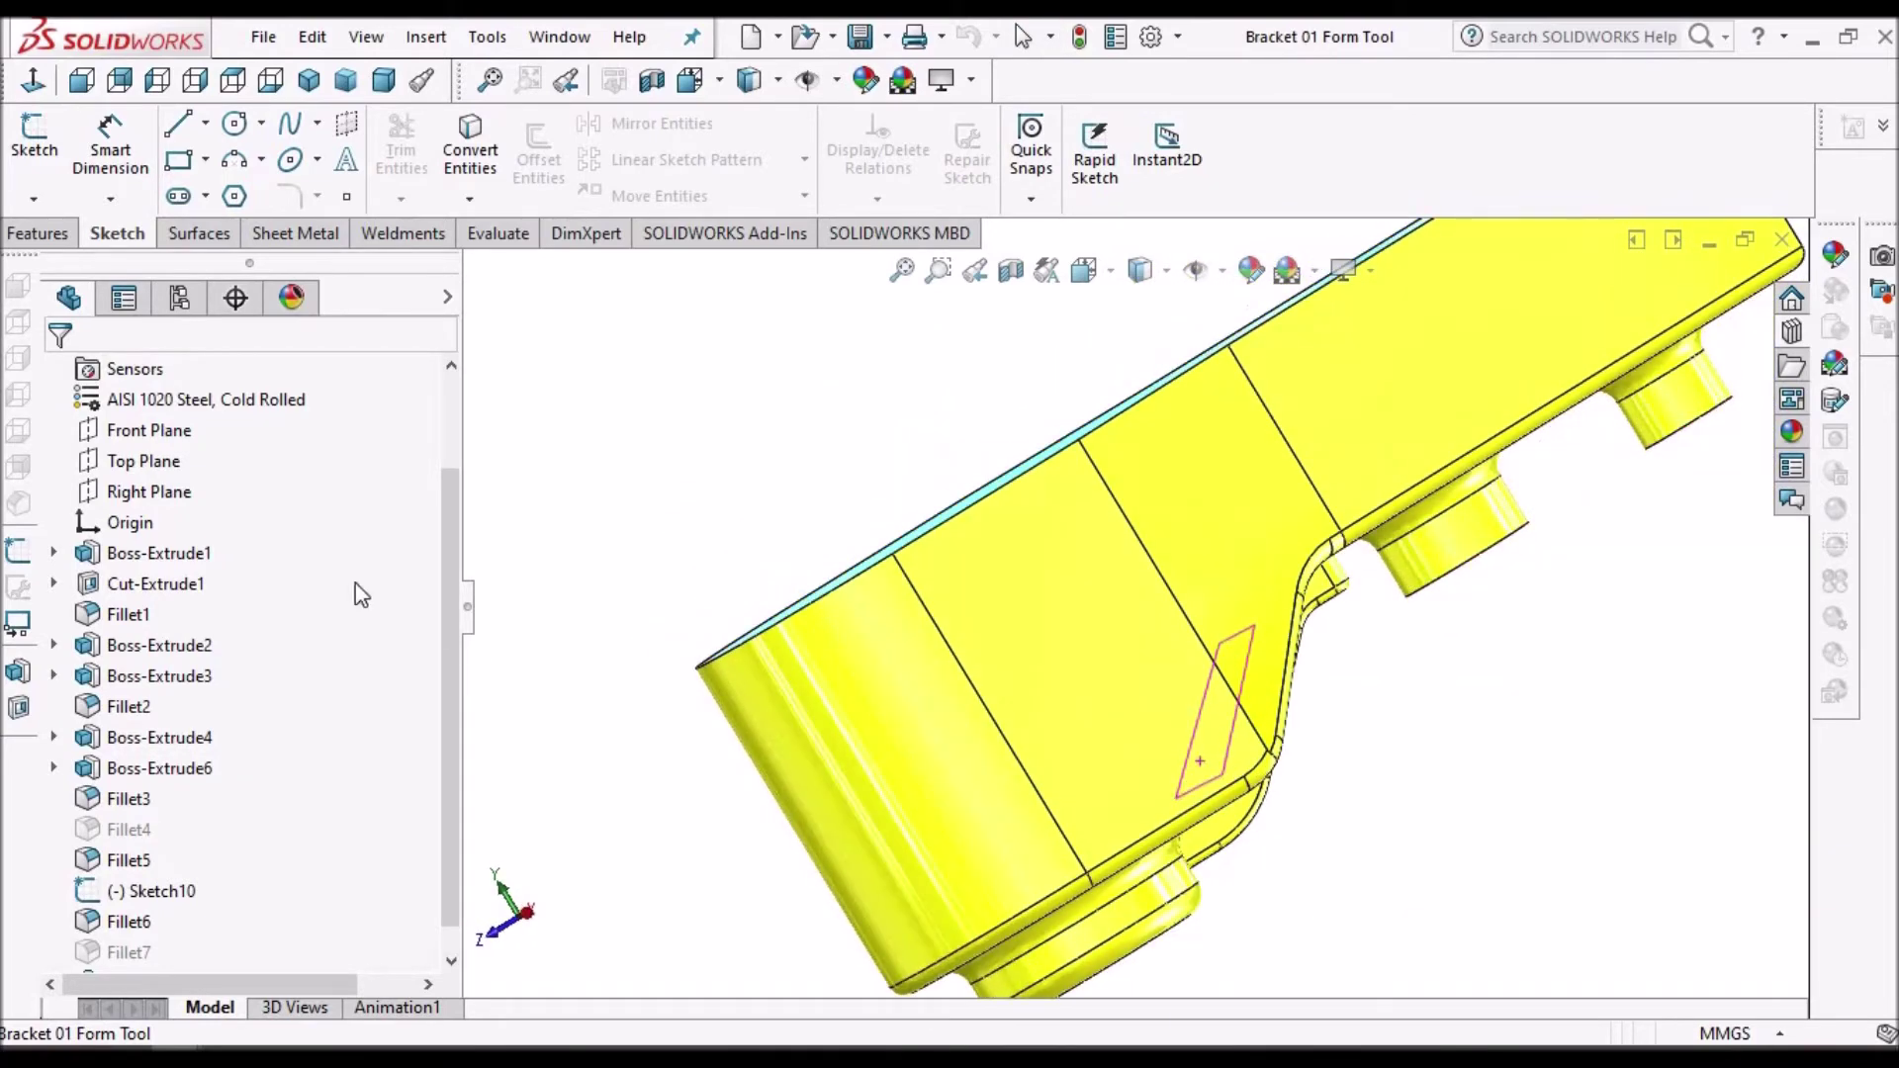
scroll(1173, 599, up, 2)
middle_drag(1174, 598, 1332, 551)
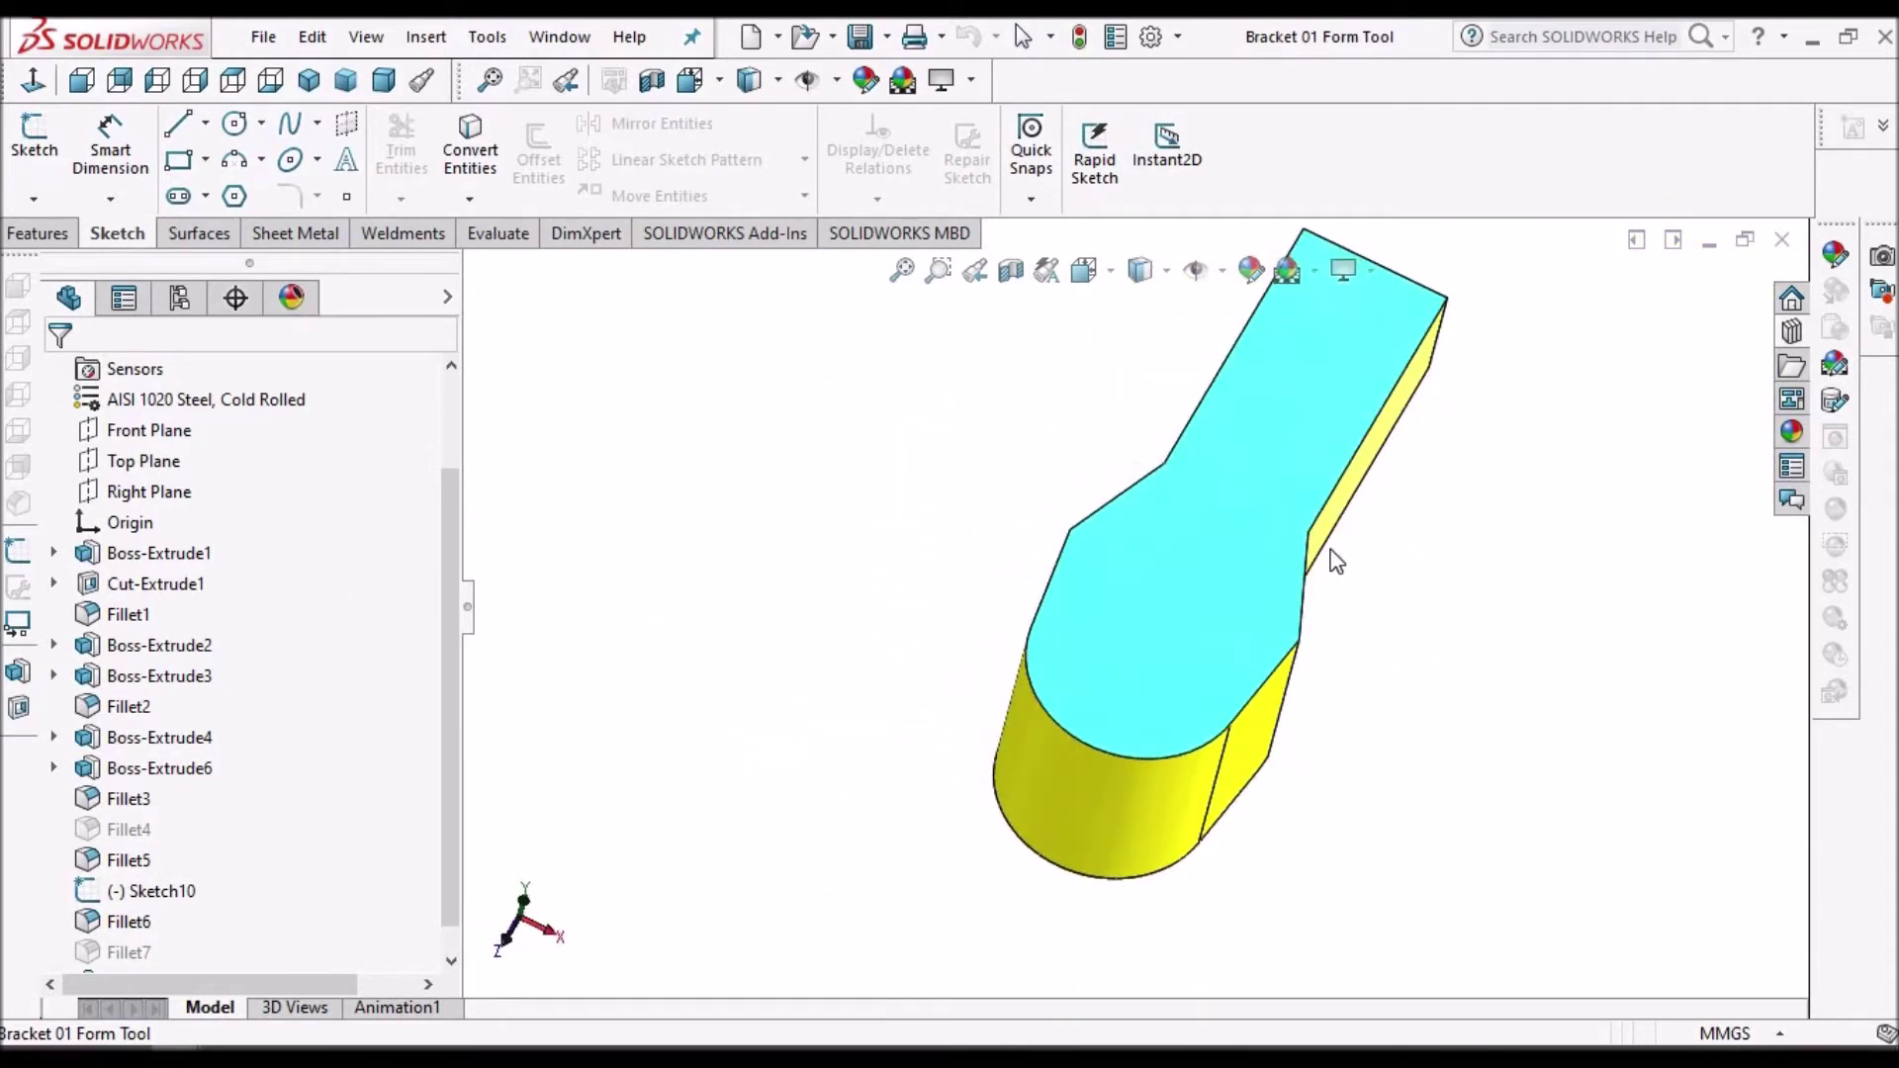
scroll(1332, 552, down, 4)
scroll(1286, 623, up, 3)
middle_drag(1292, 635, 811, 683)
scroll(1275, 616, down, 3)
scroll(1228, 685, up, 4)
scroll(1569, 554, down, 2)
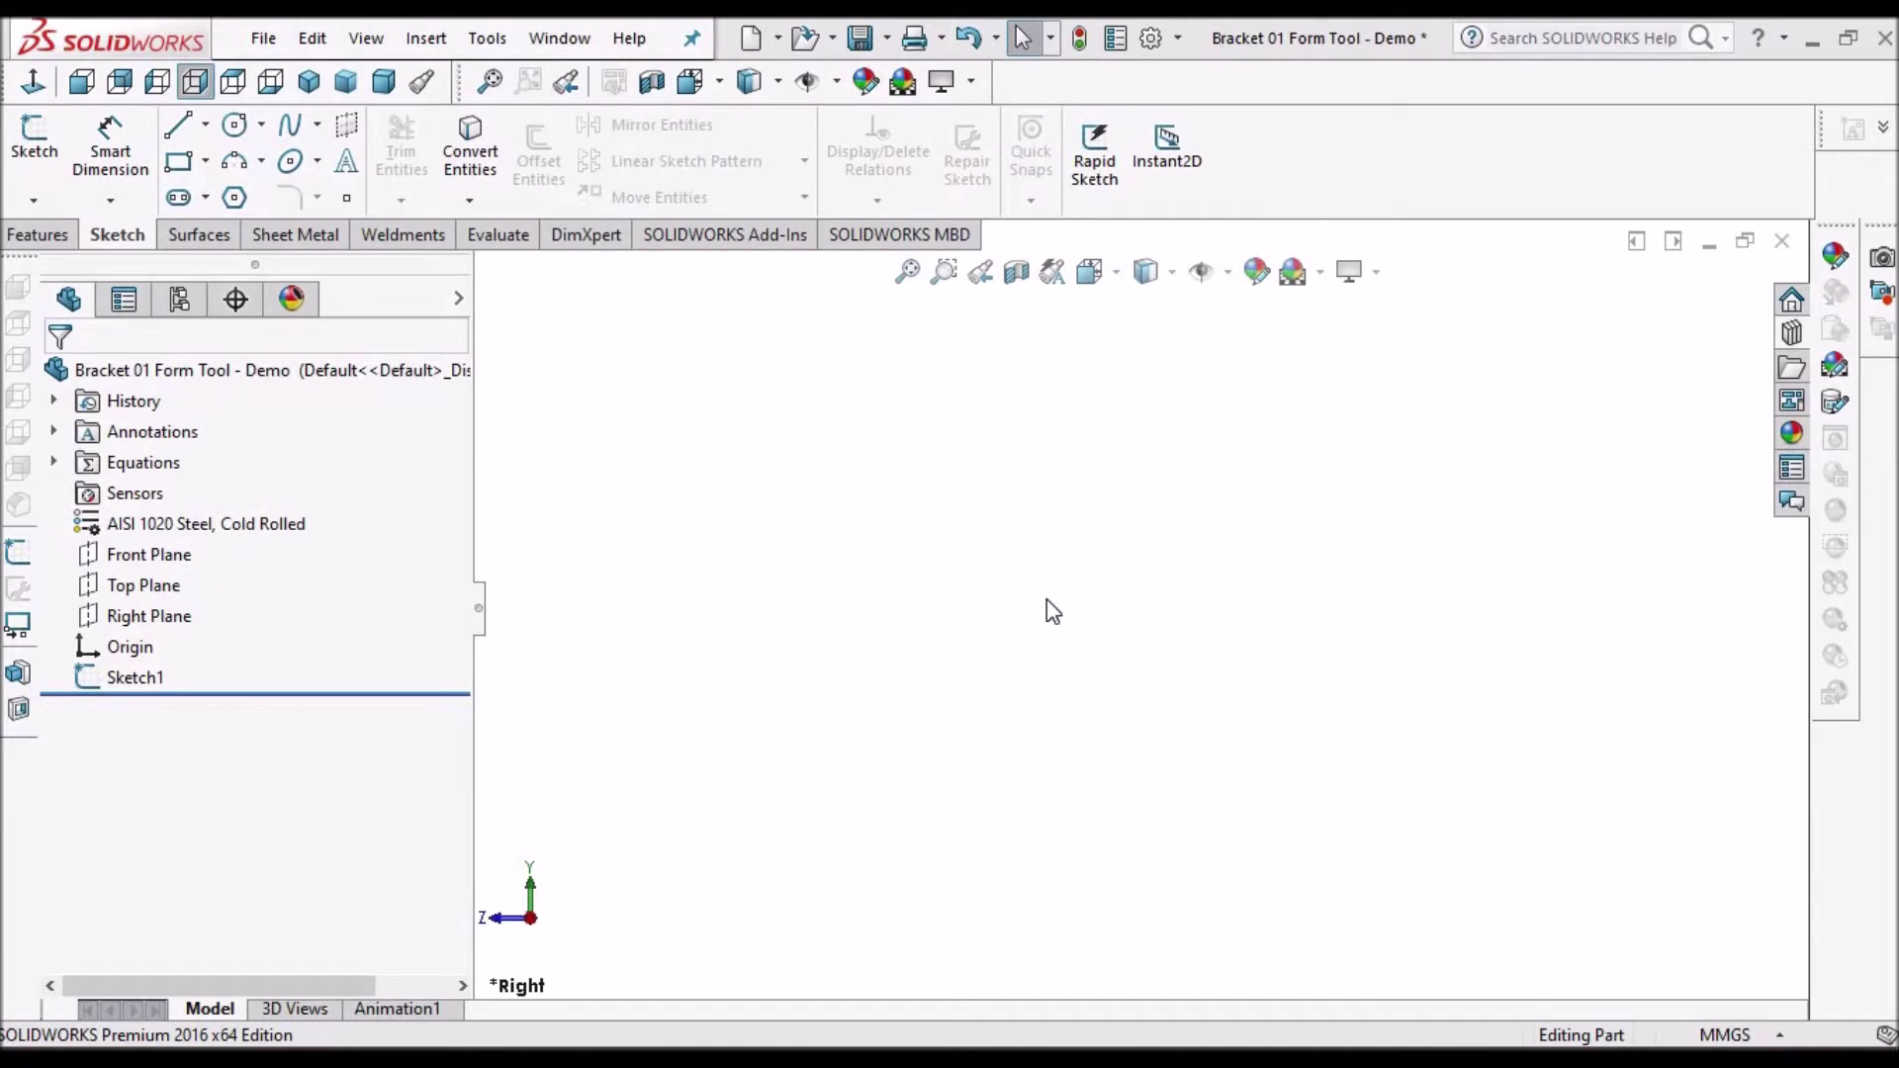
- Open the side profile sketch, review its dimensions and exit it
right_click(124, 678)
click(144, 464)
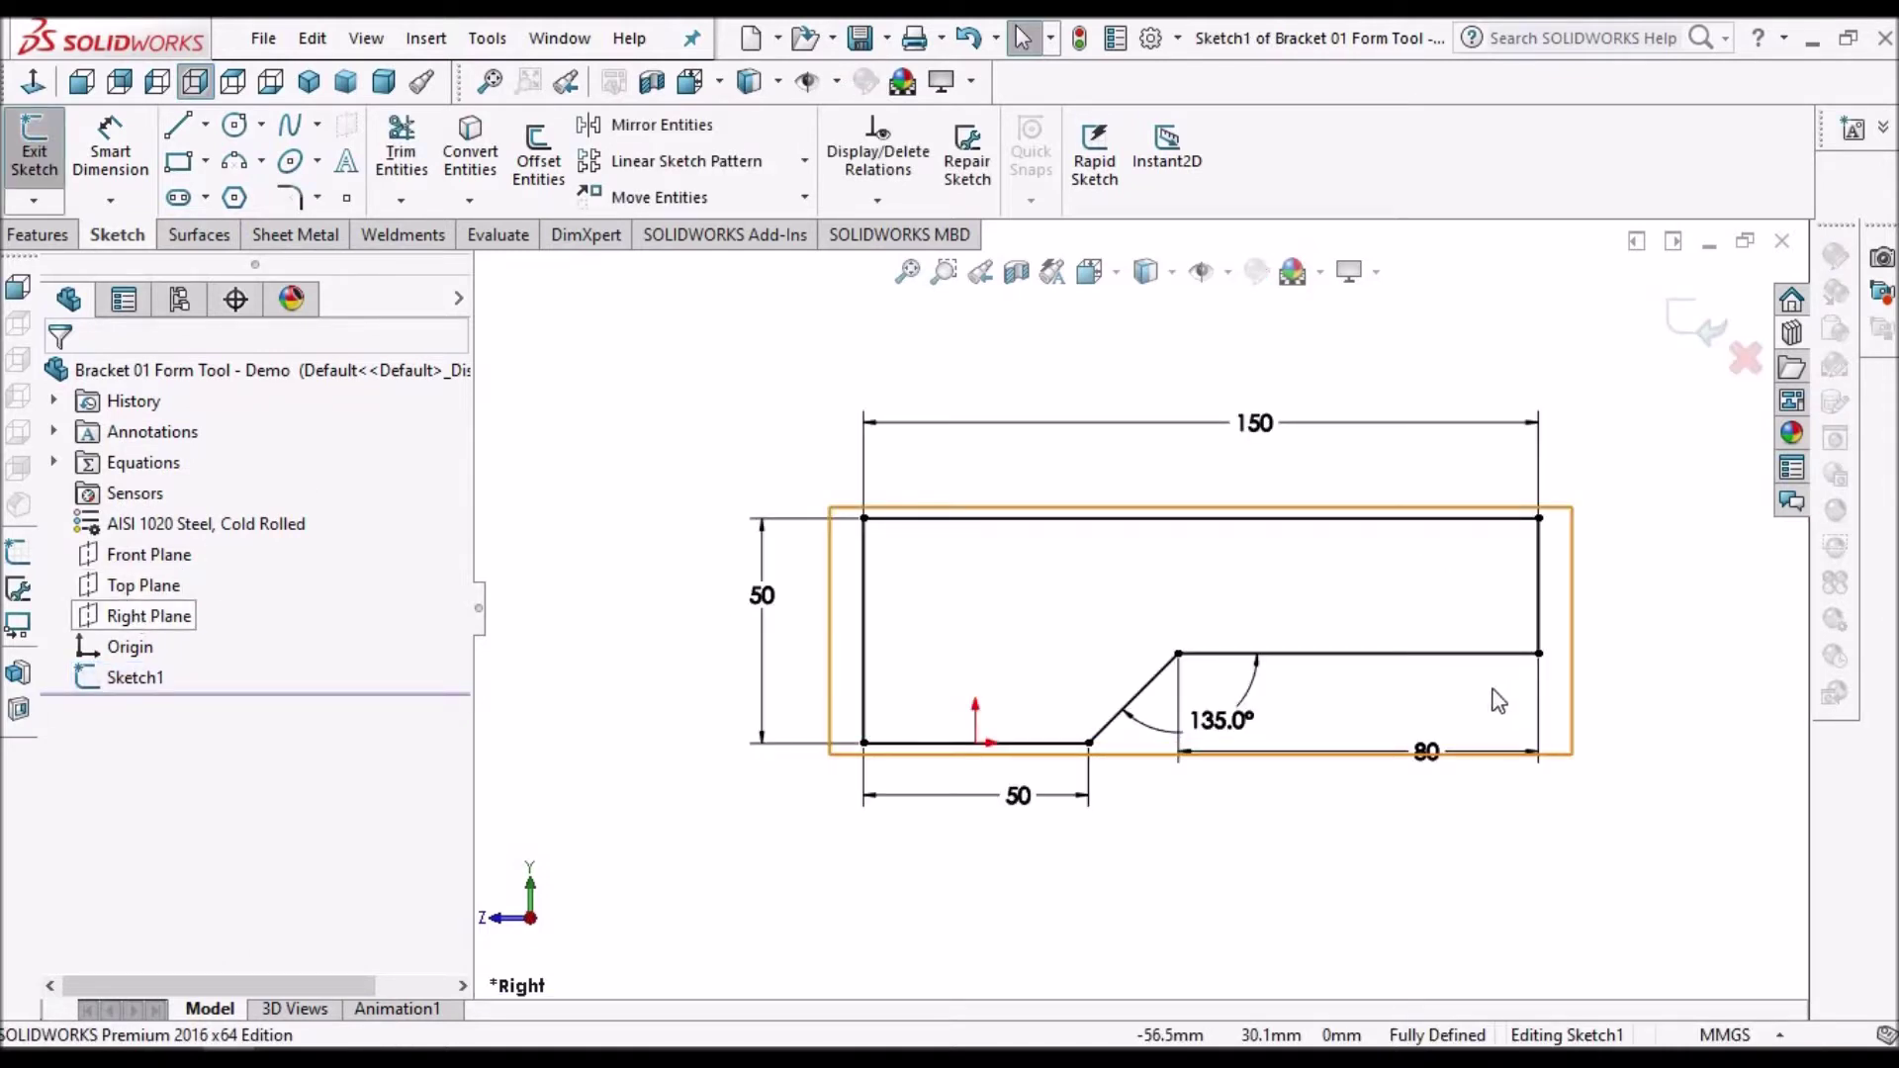
scroll(1274, 726, down, 2)
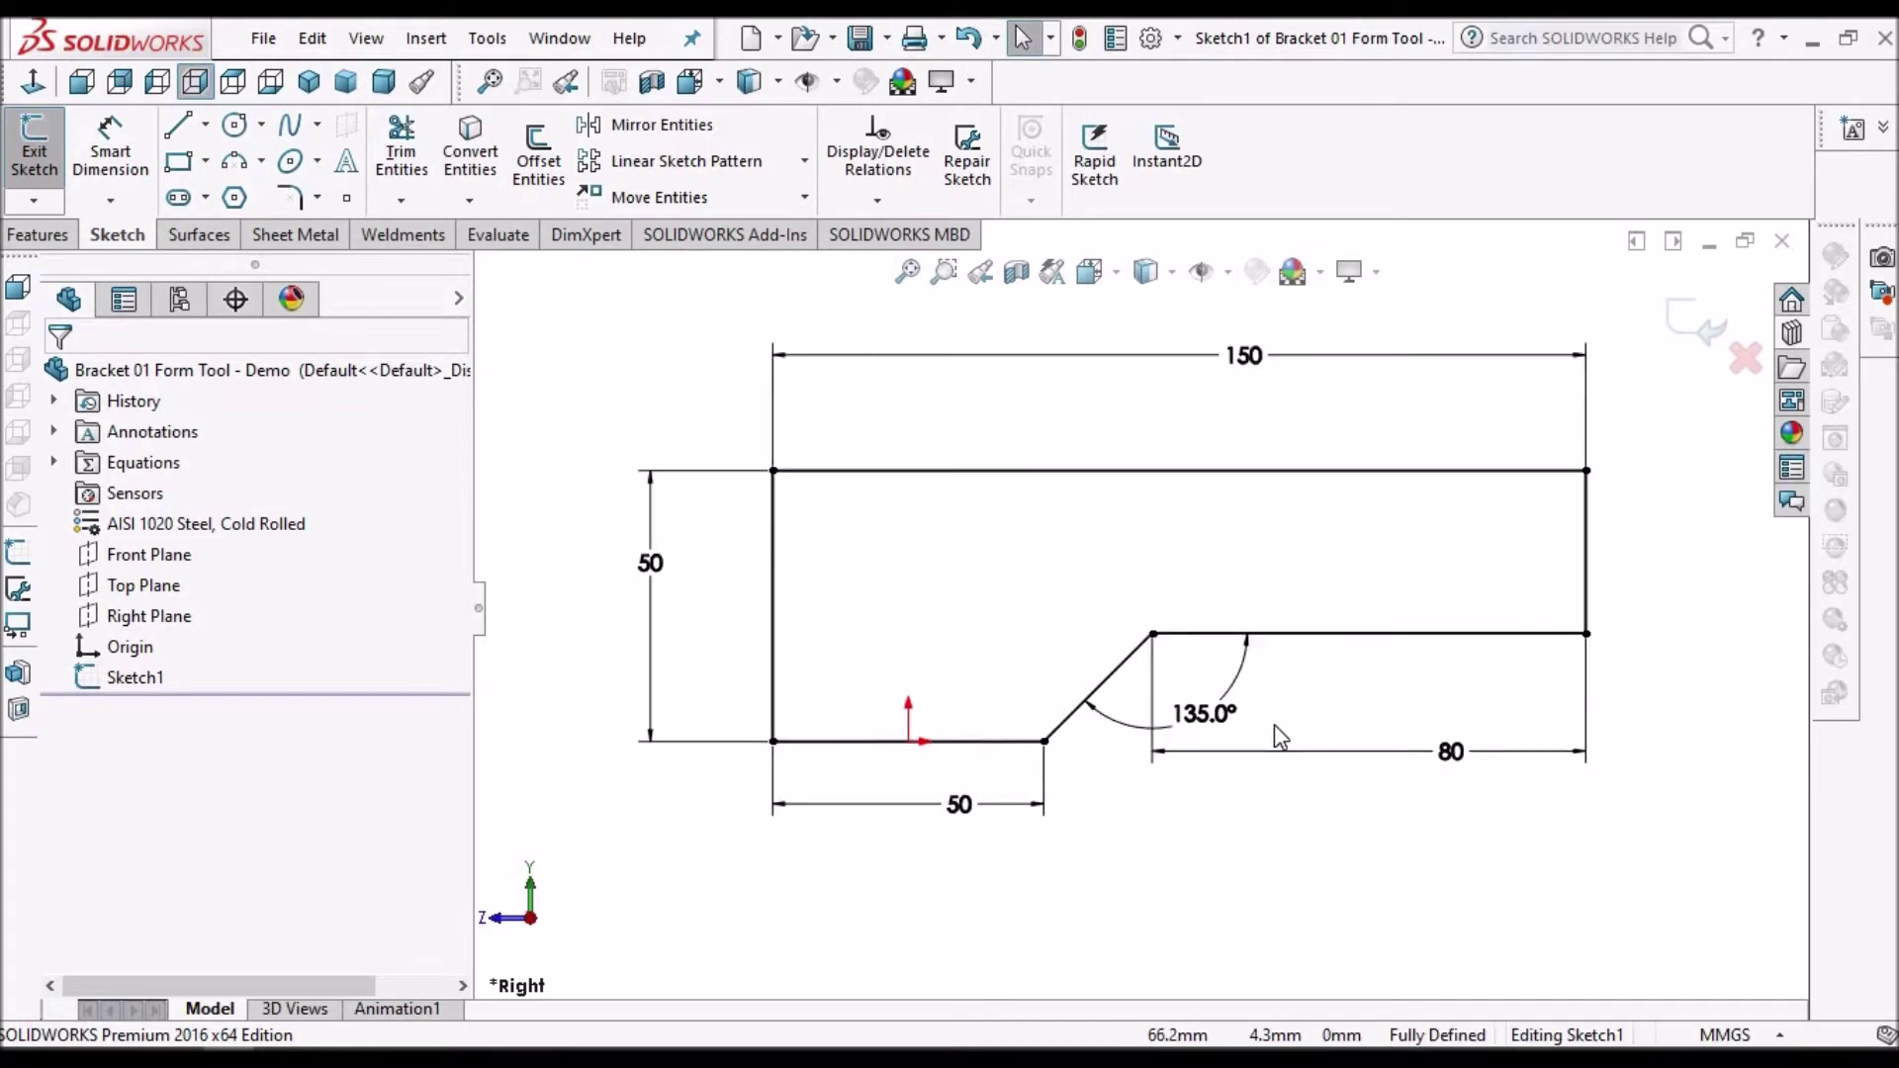
click(1706, 325)
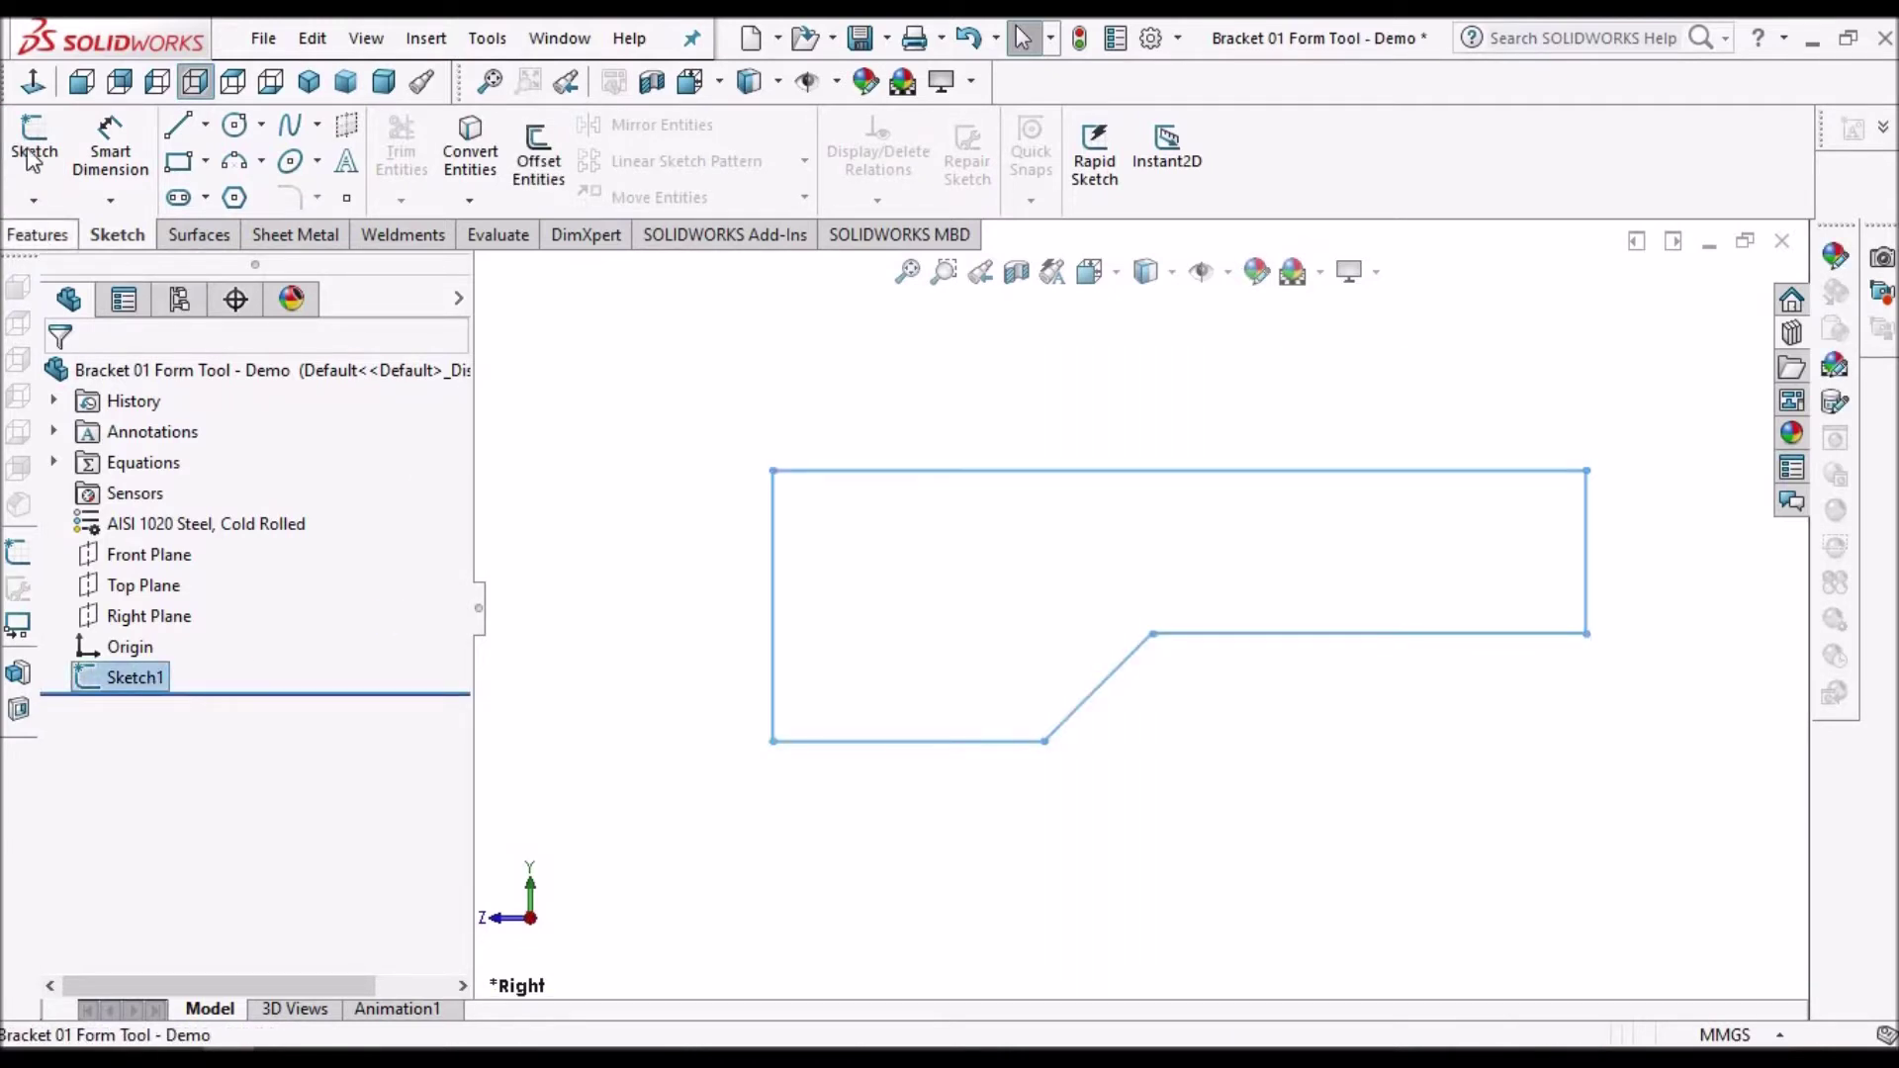
- Extrude the side profile sketch 80 mm as a boss with the Mid Plane end condition
click(37, 234)
click(44, 158)
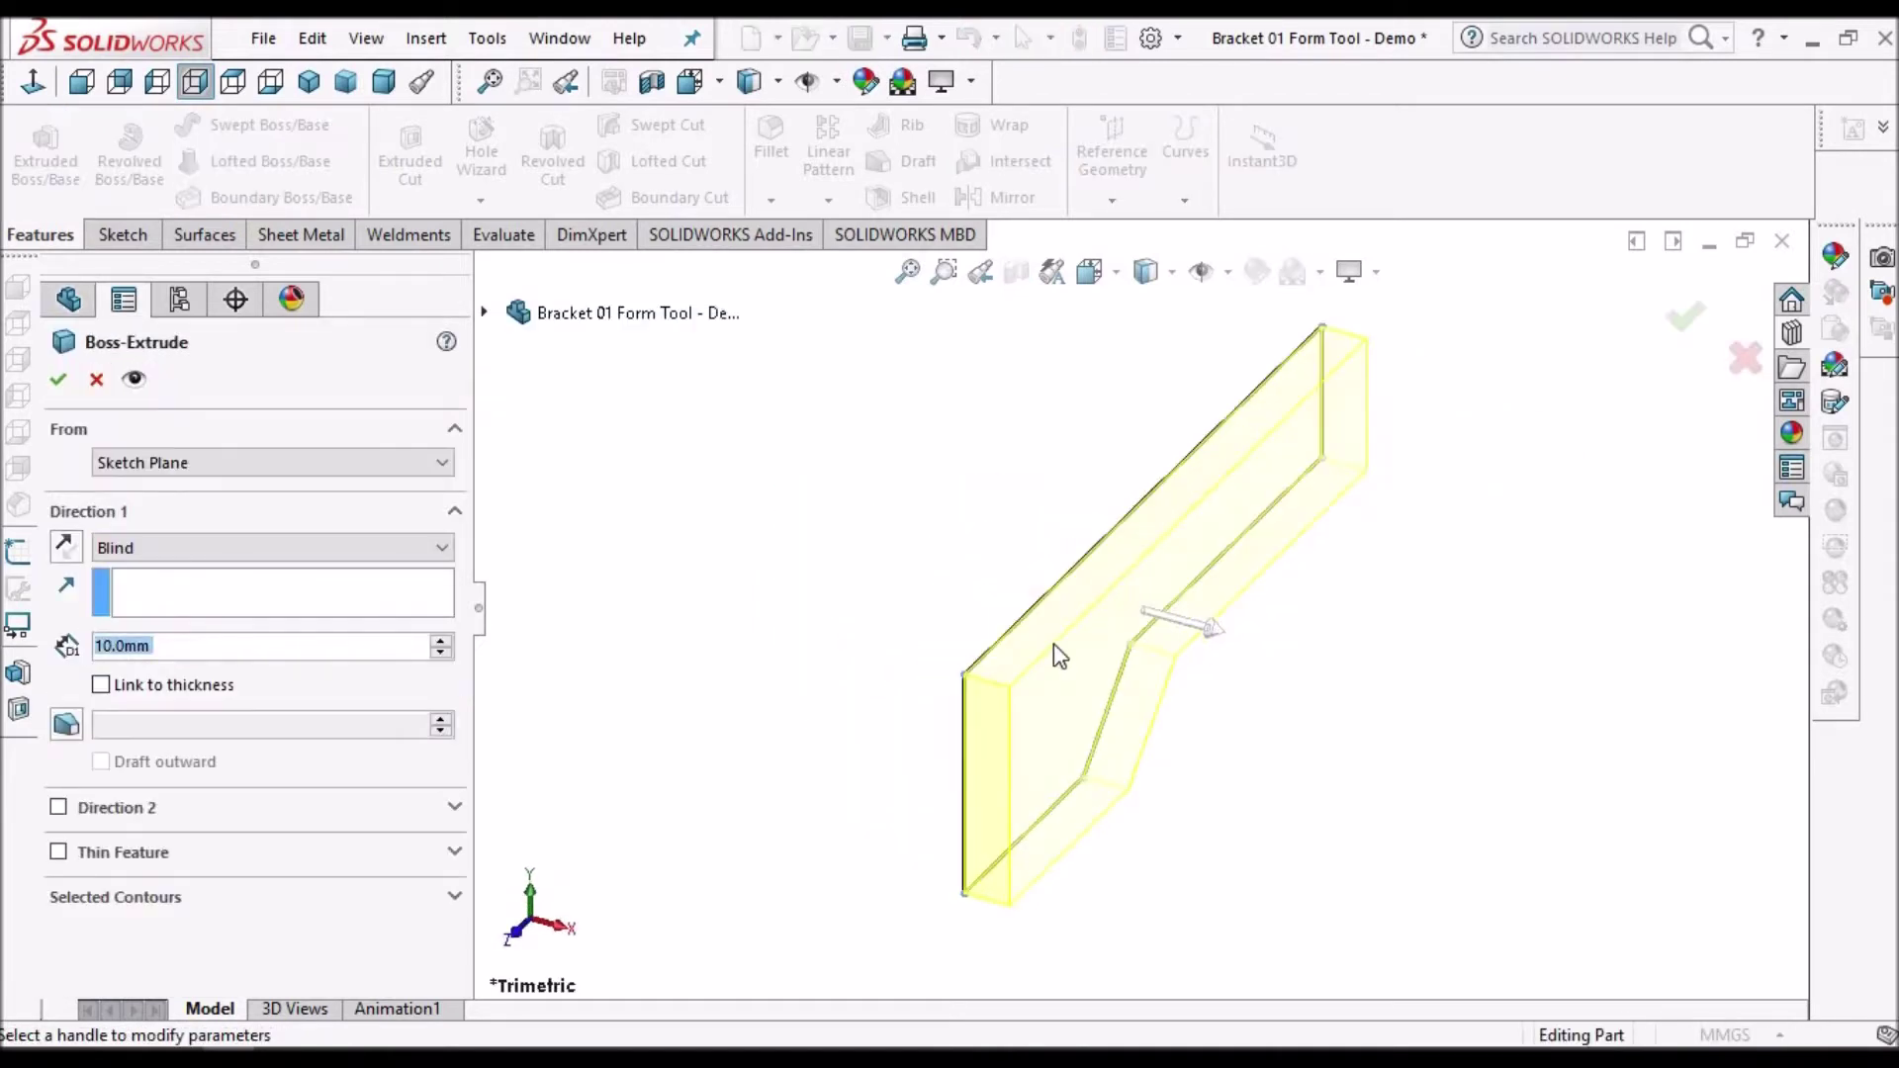
text(80)
key(Return)
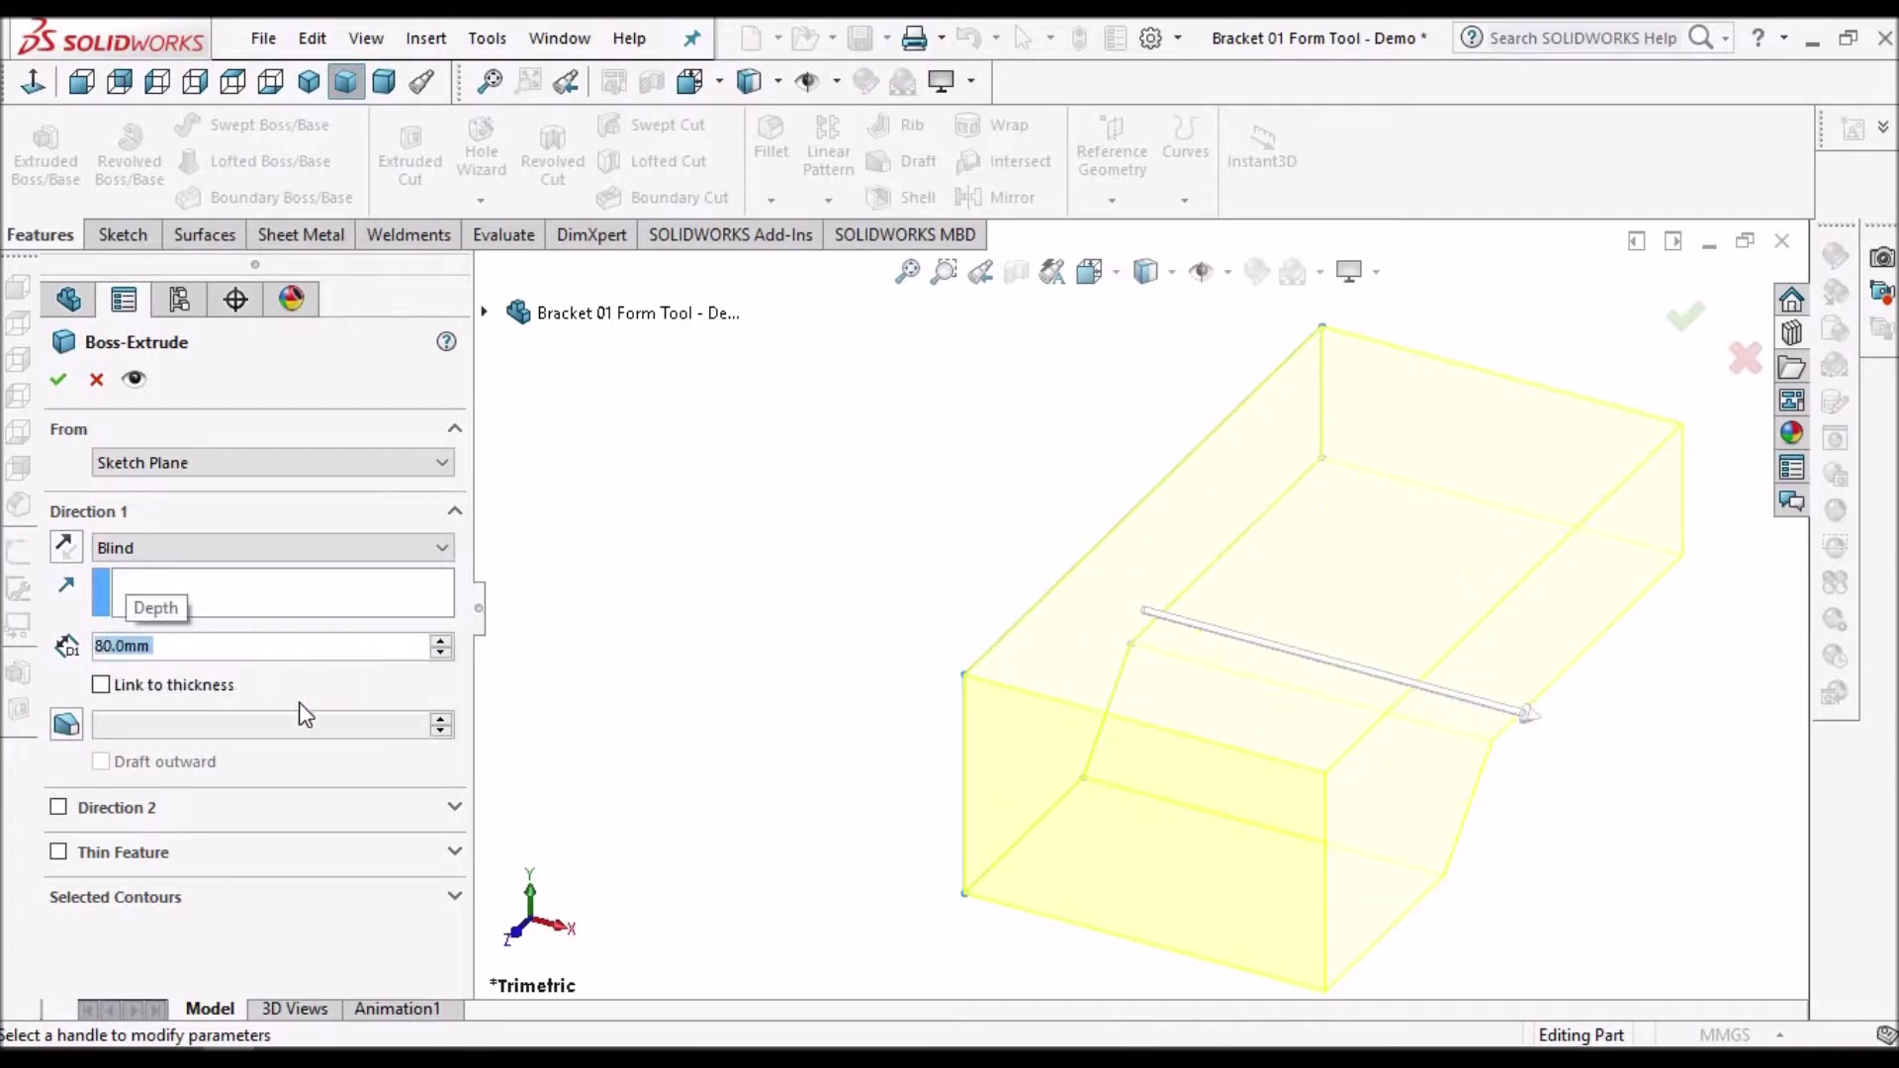
click(441, 550)
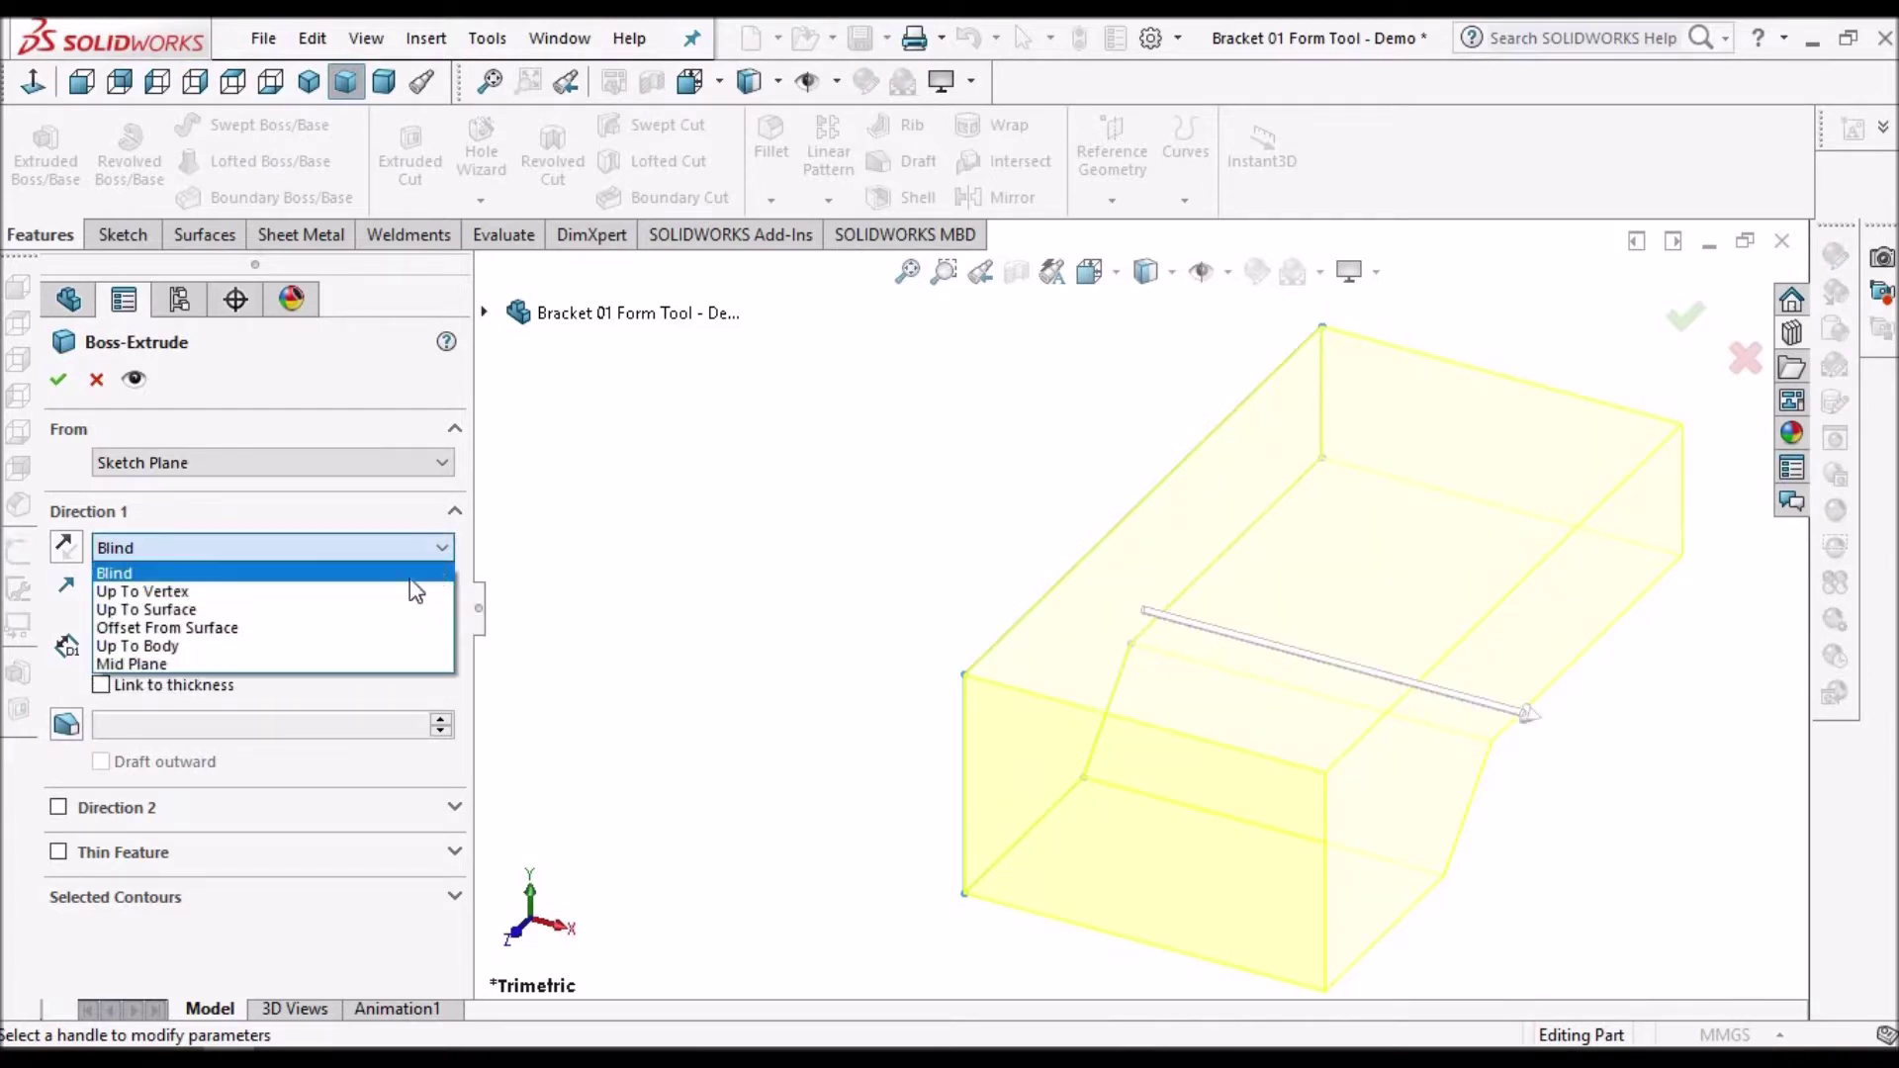
click(359, 665)
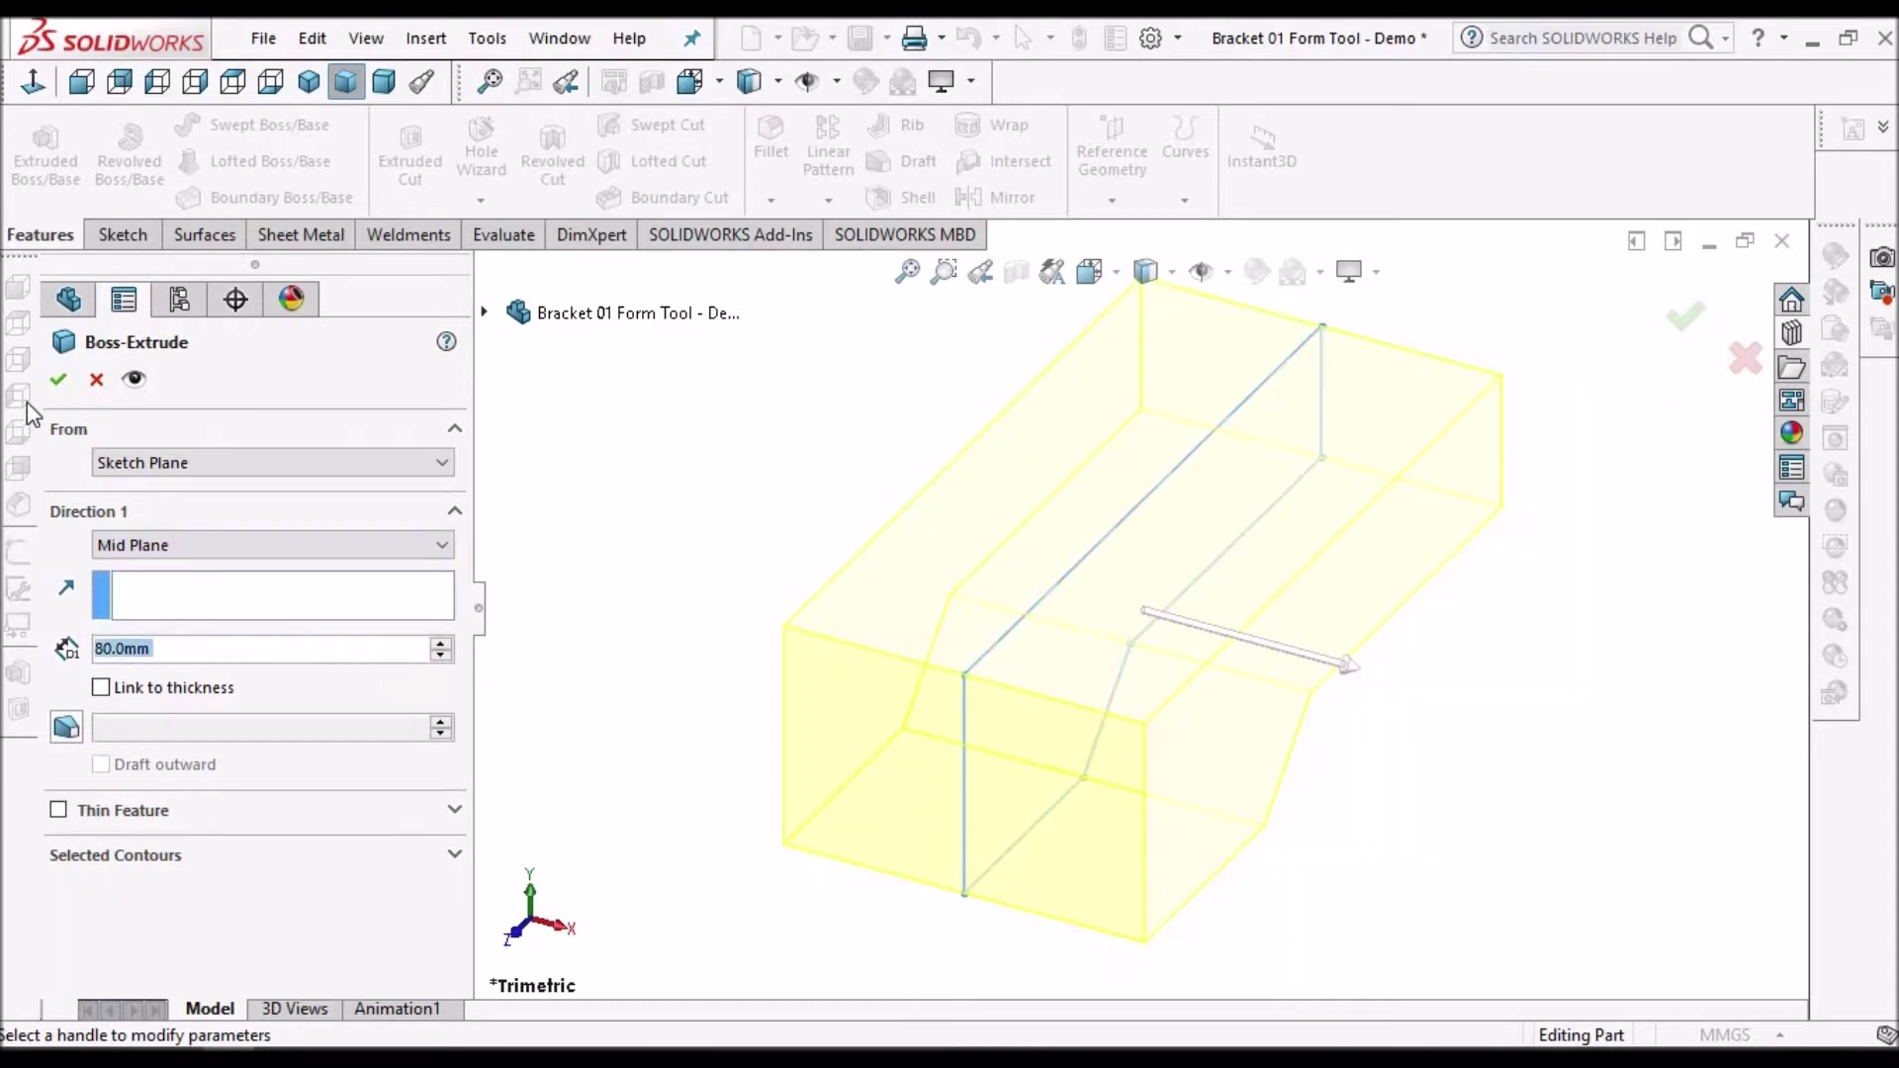
click(59, 380)
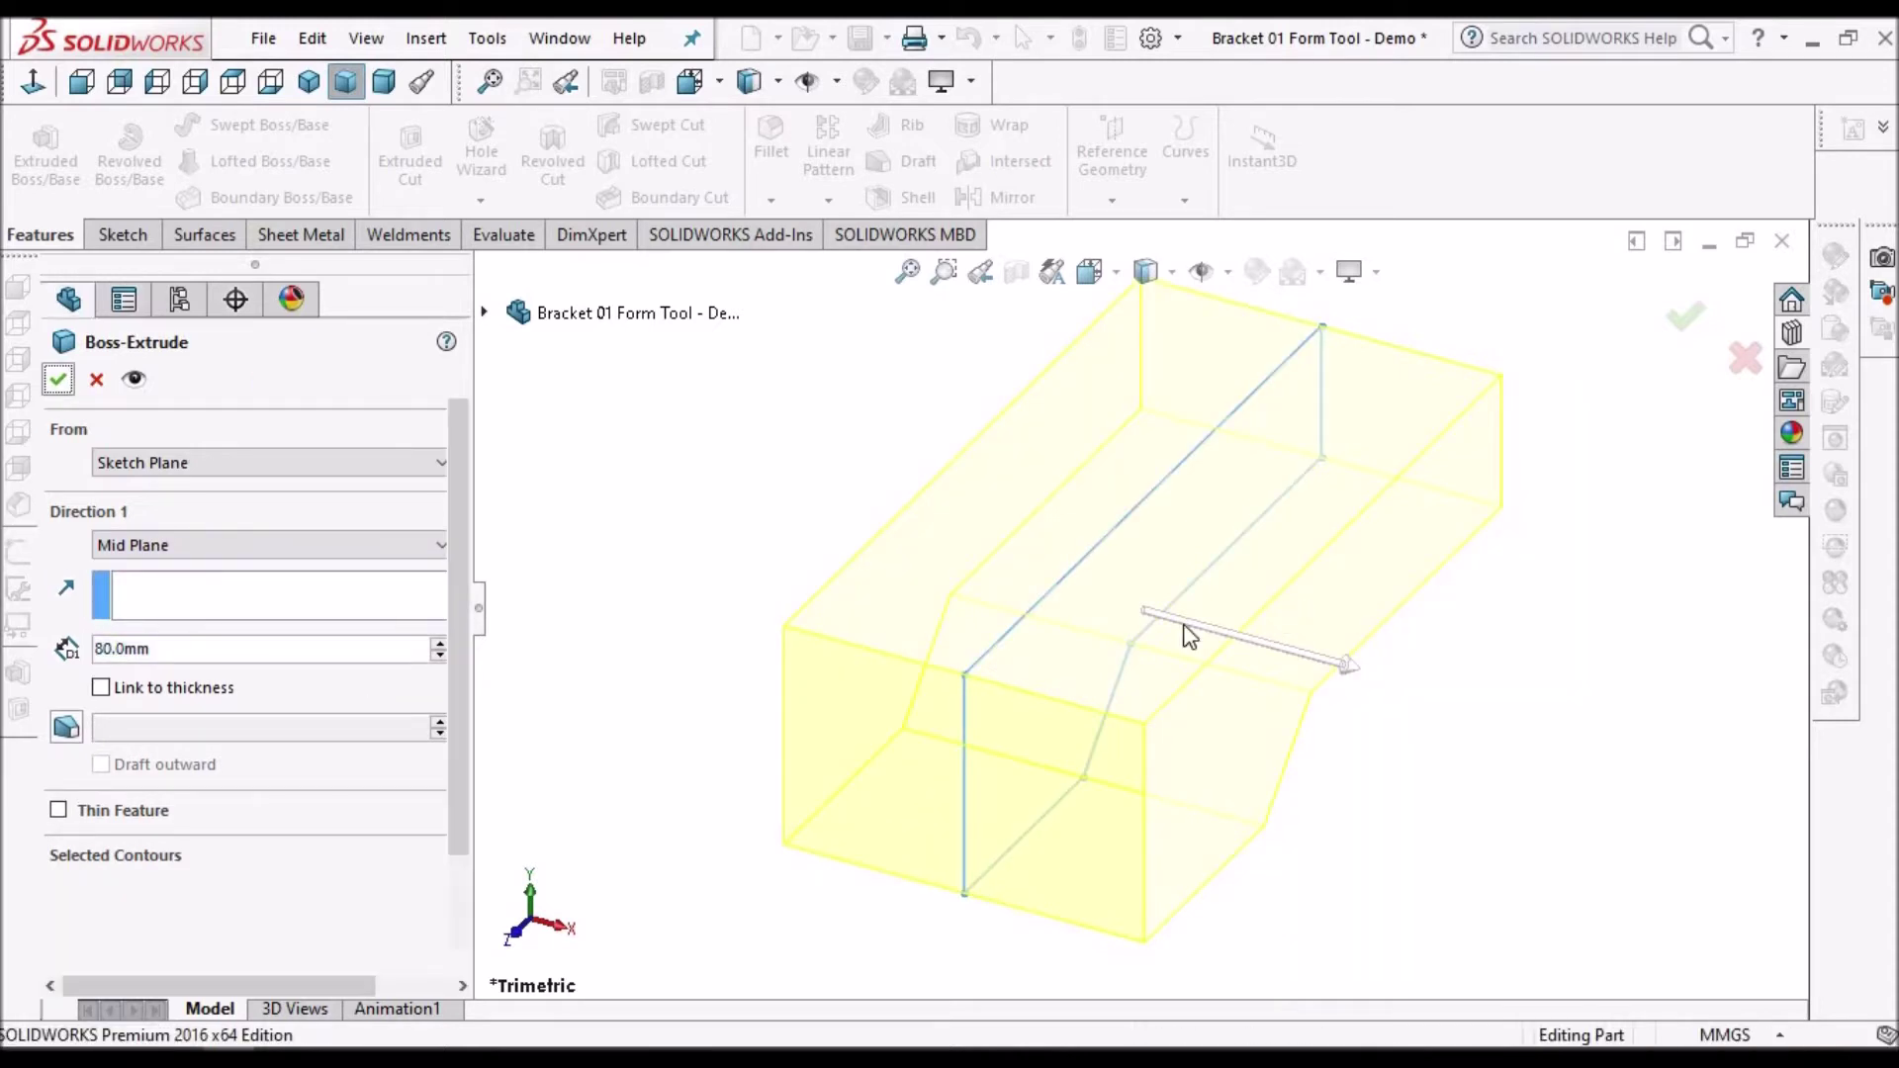
- Start a sketch on the block's large flat top face and show the model in wireframe
middle_drag(1183, 623, 1123, 614)
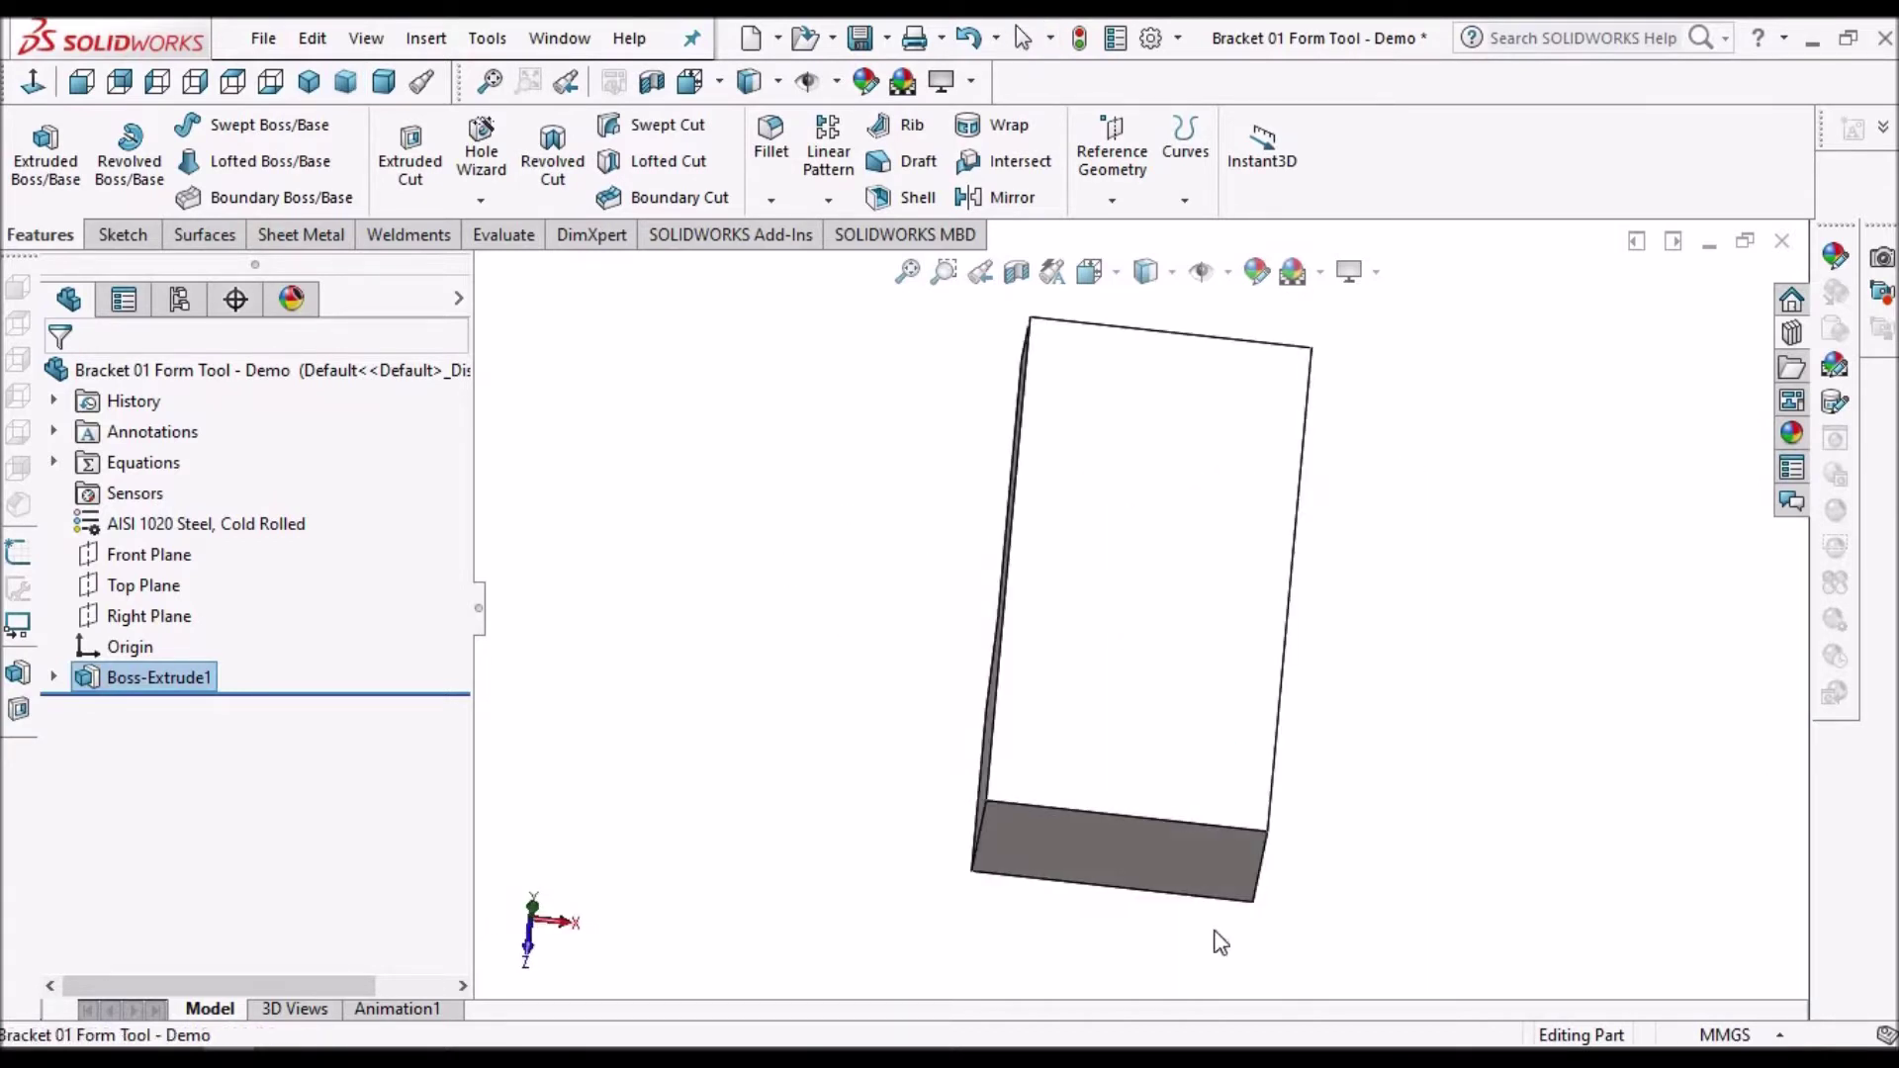
click(1118, 603)
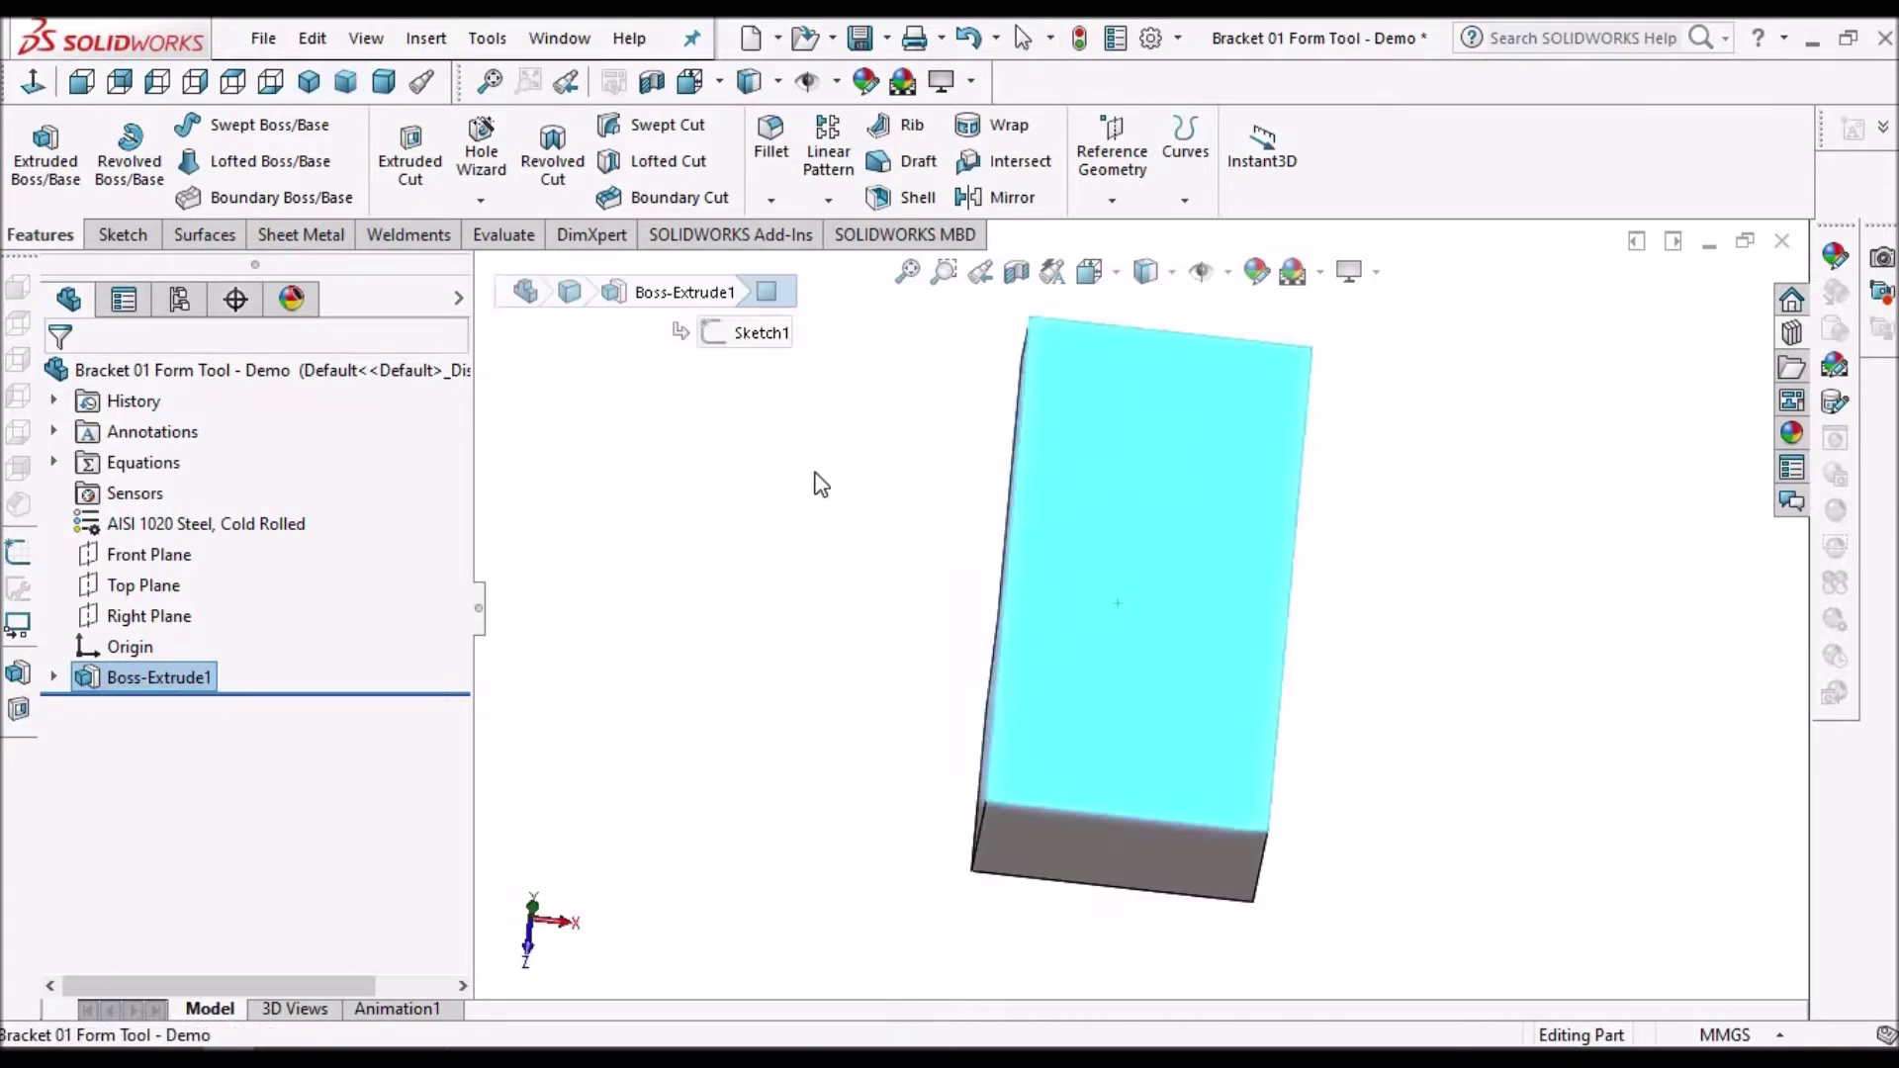
click(123, 239)
click(33, 140)
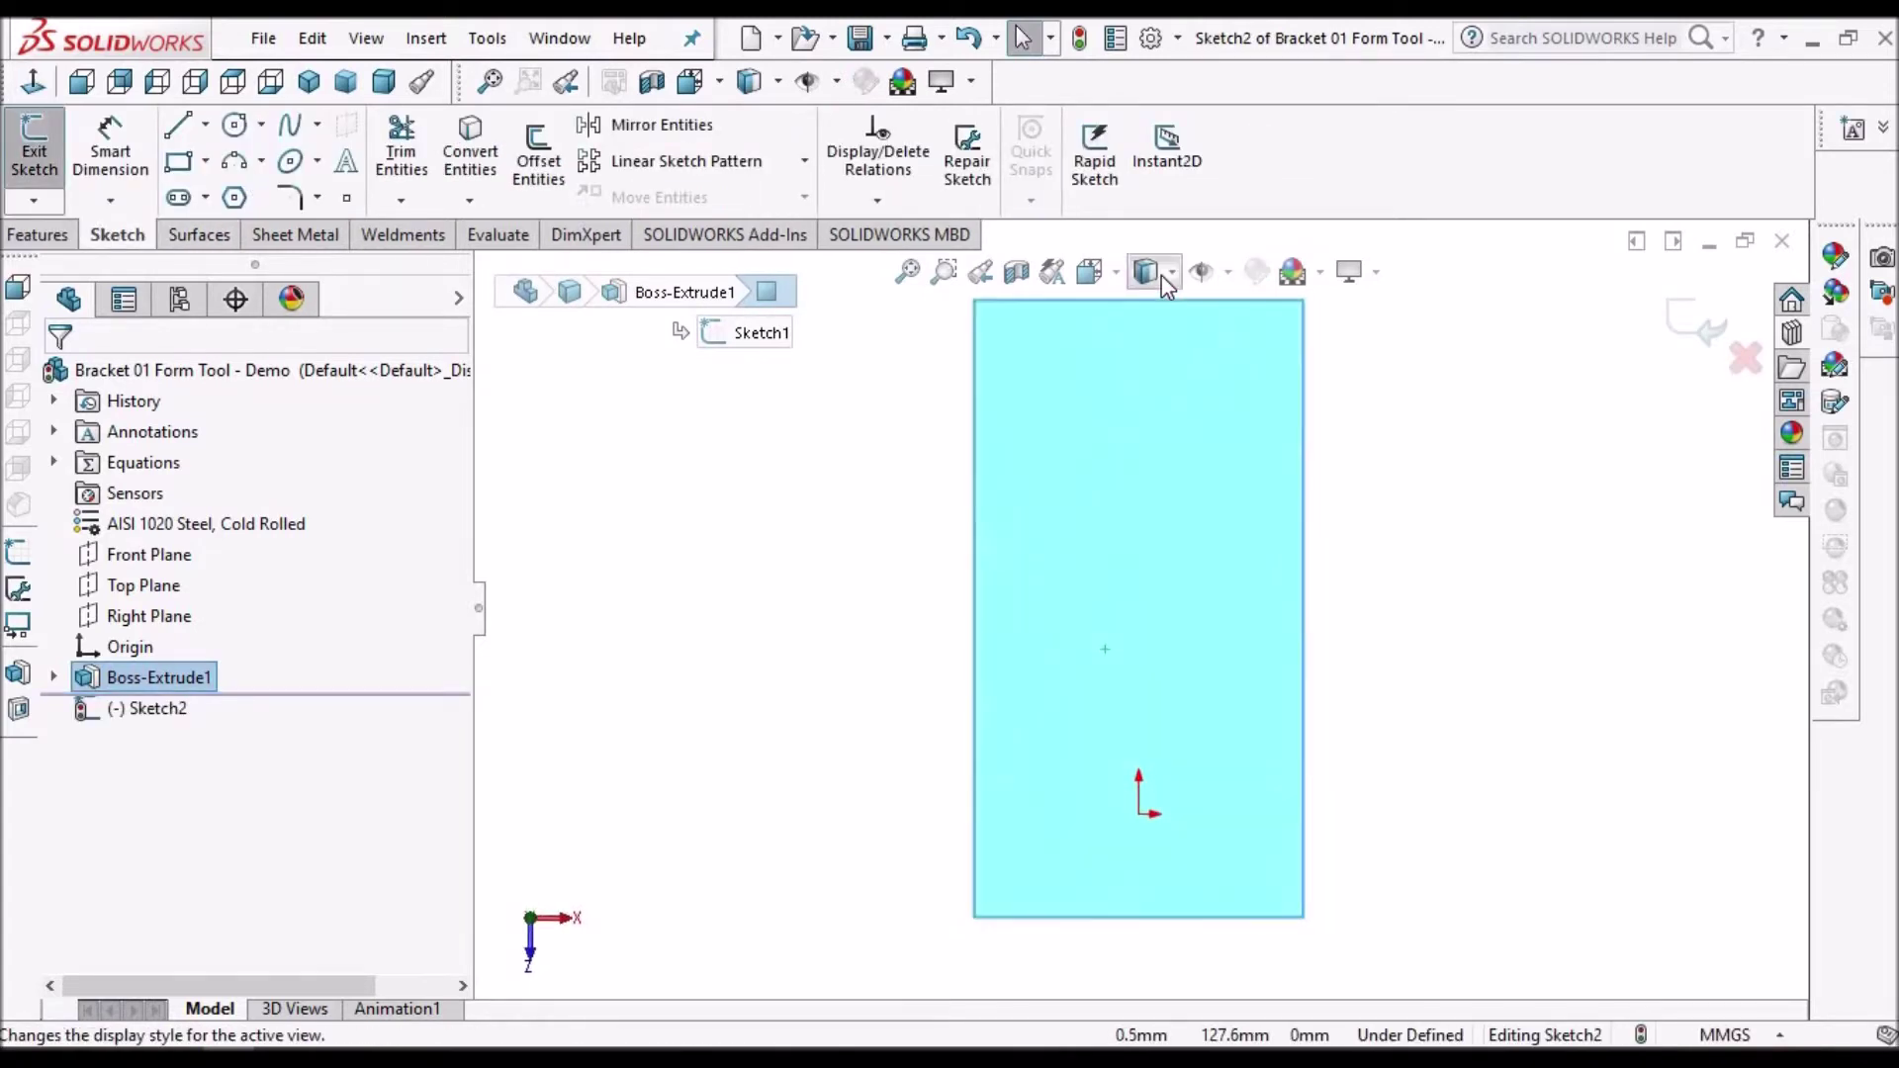
click(1148, 467)
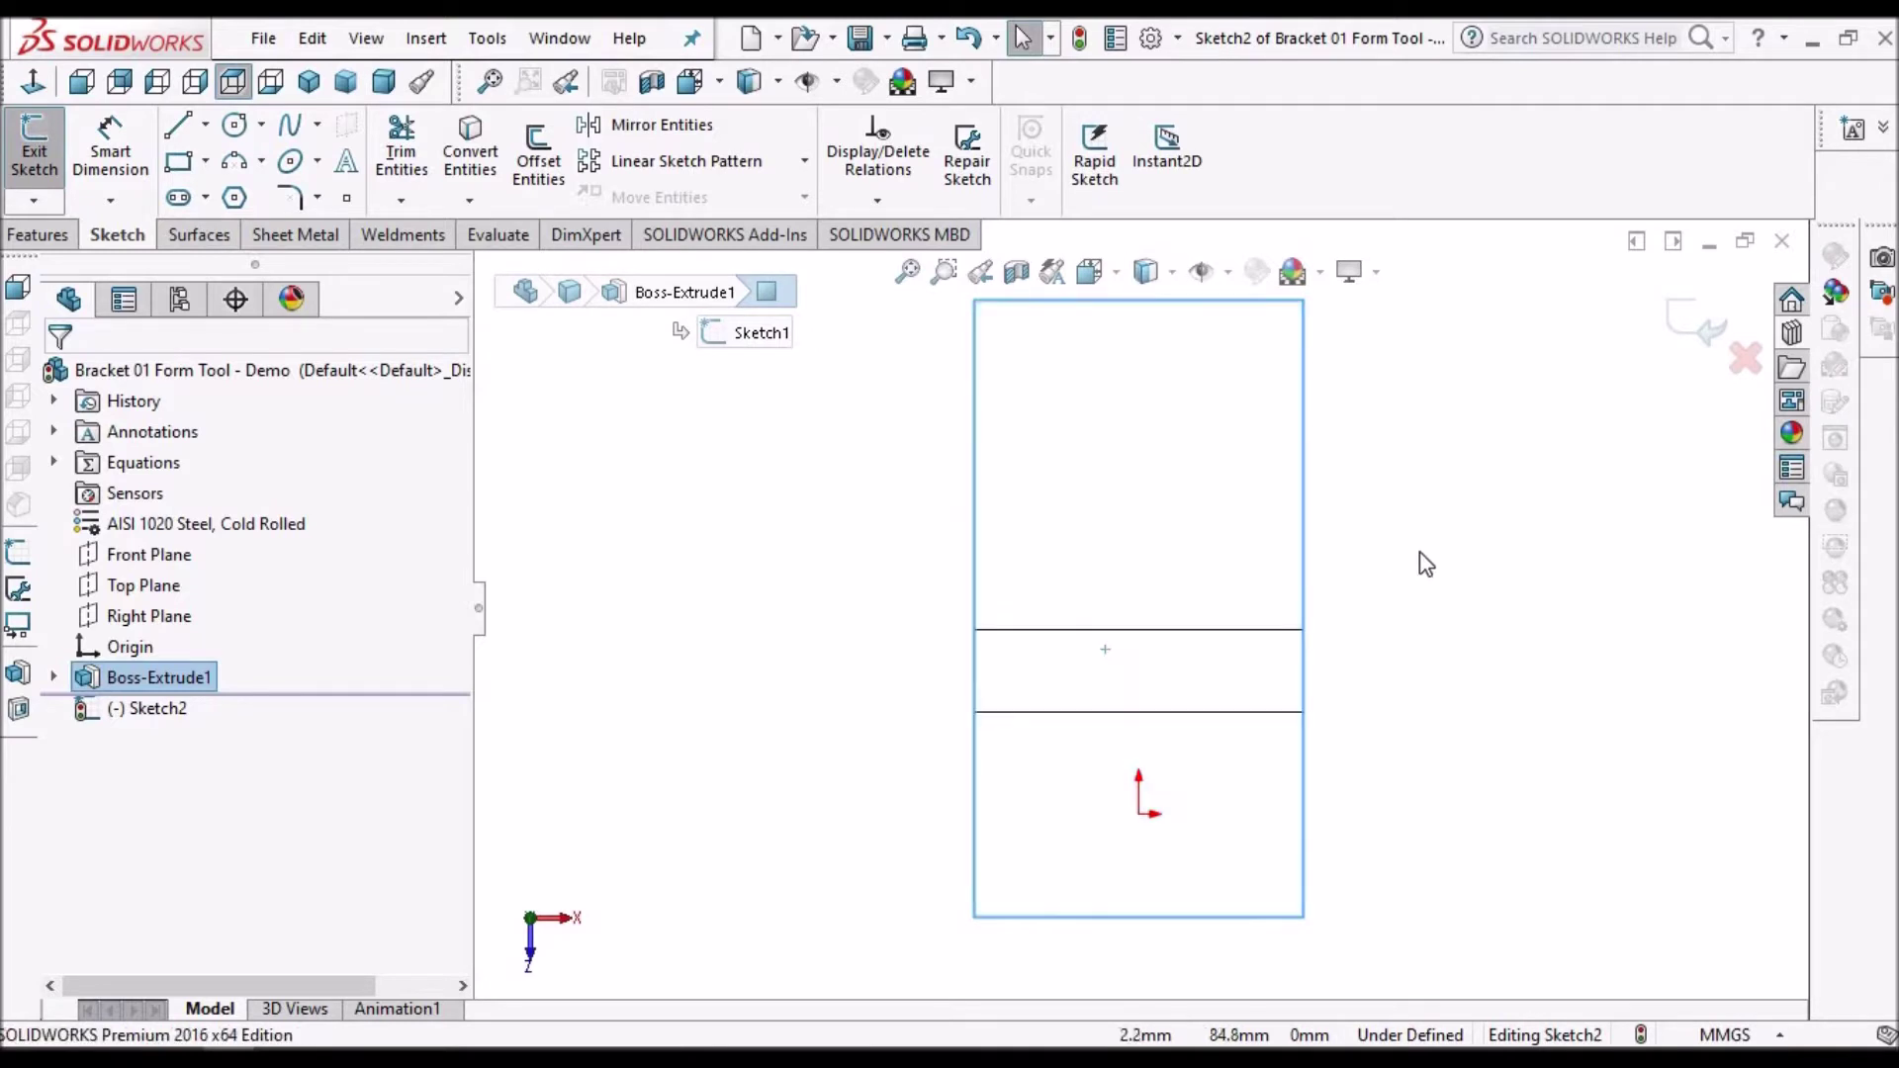
key(Escape)
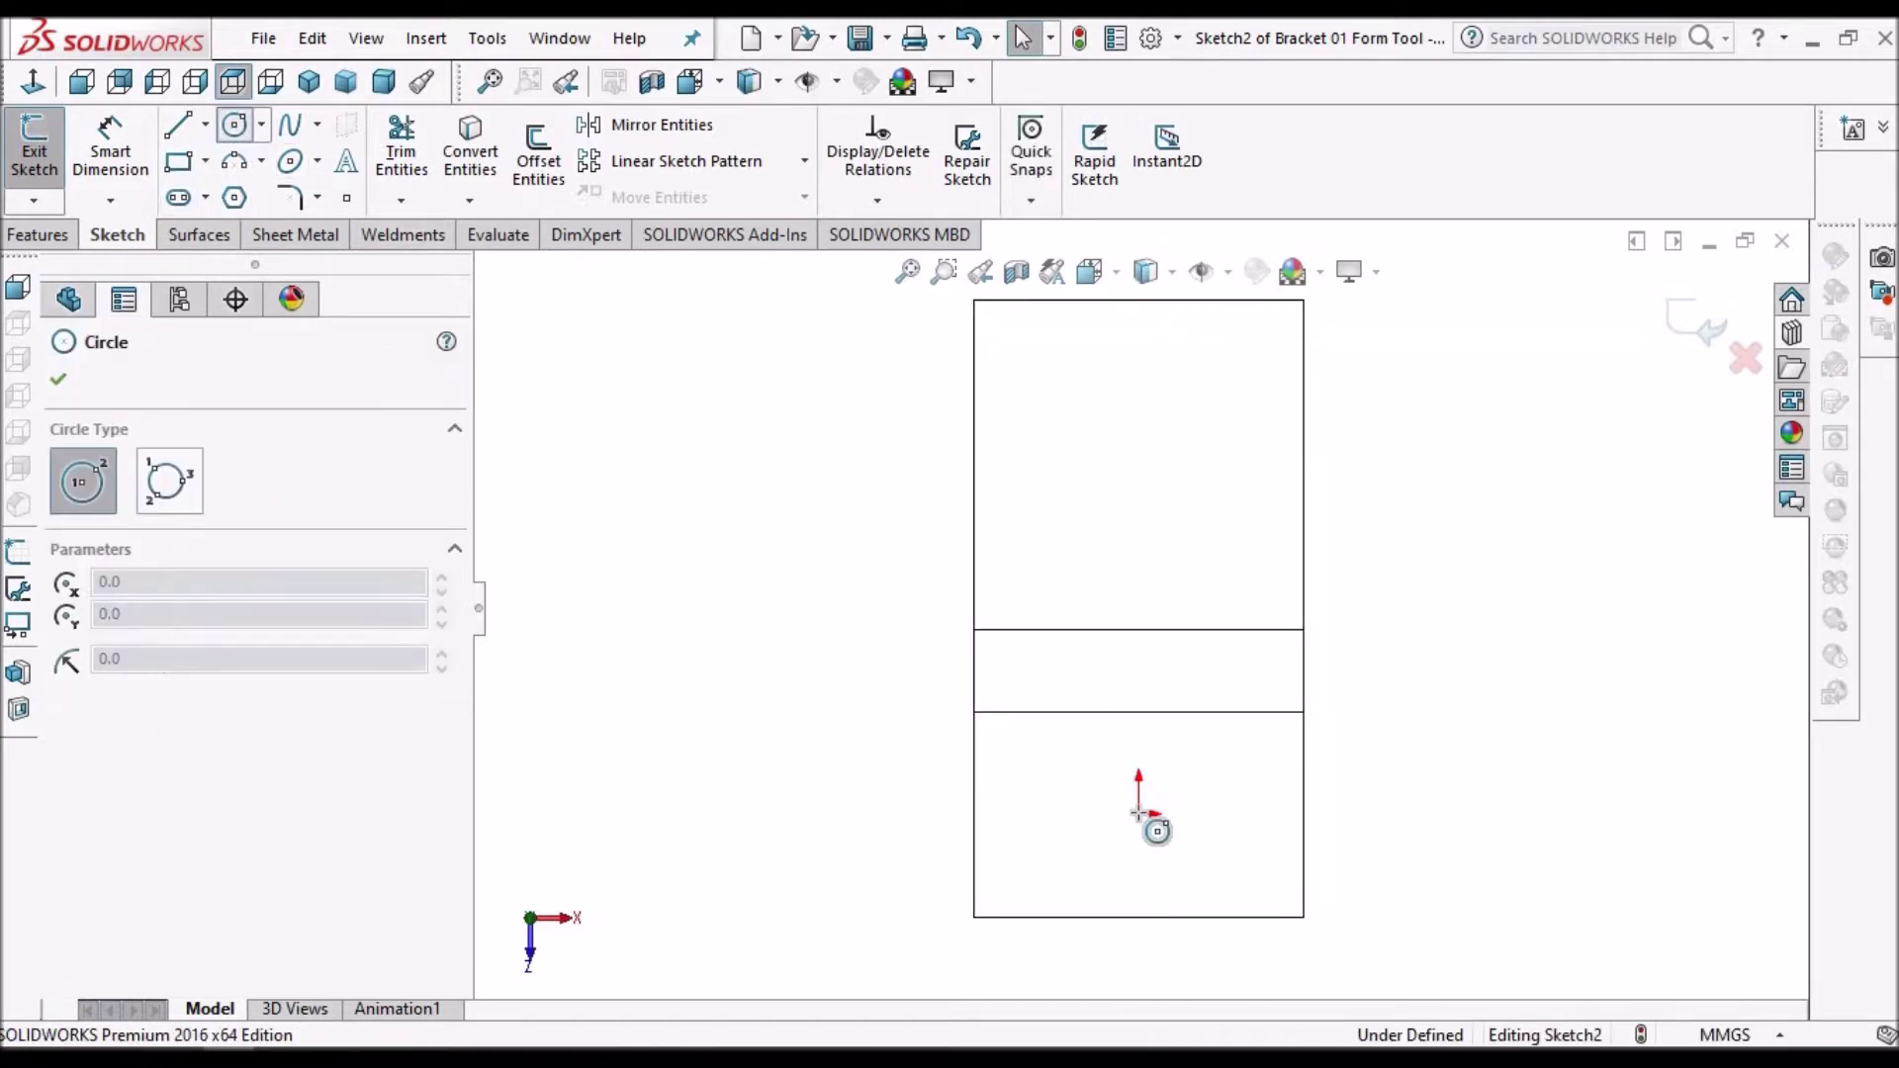
- Sketch a circle of about 22.9 mm radius centred on the origin
click(1139, 813)
click(1204, 744)
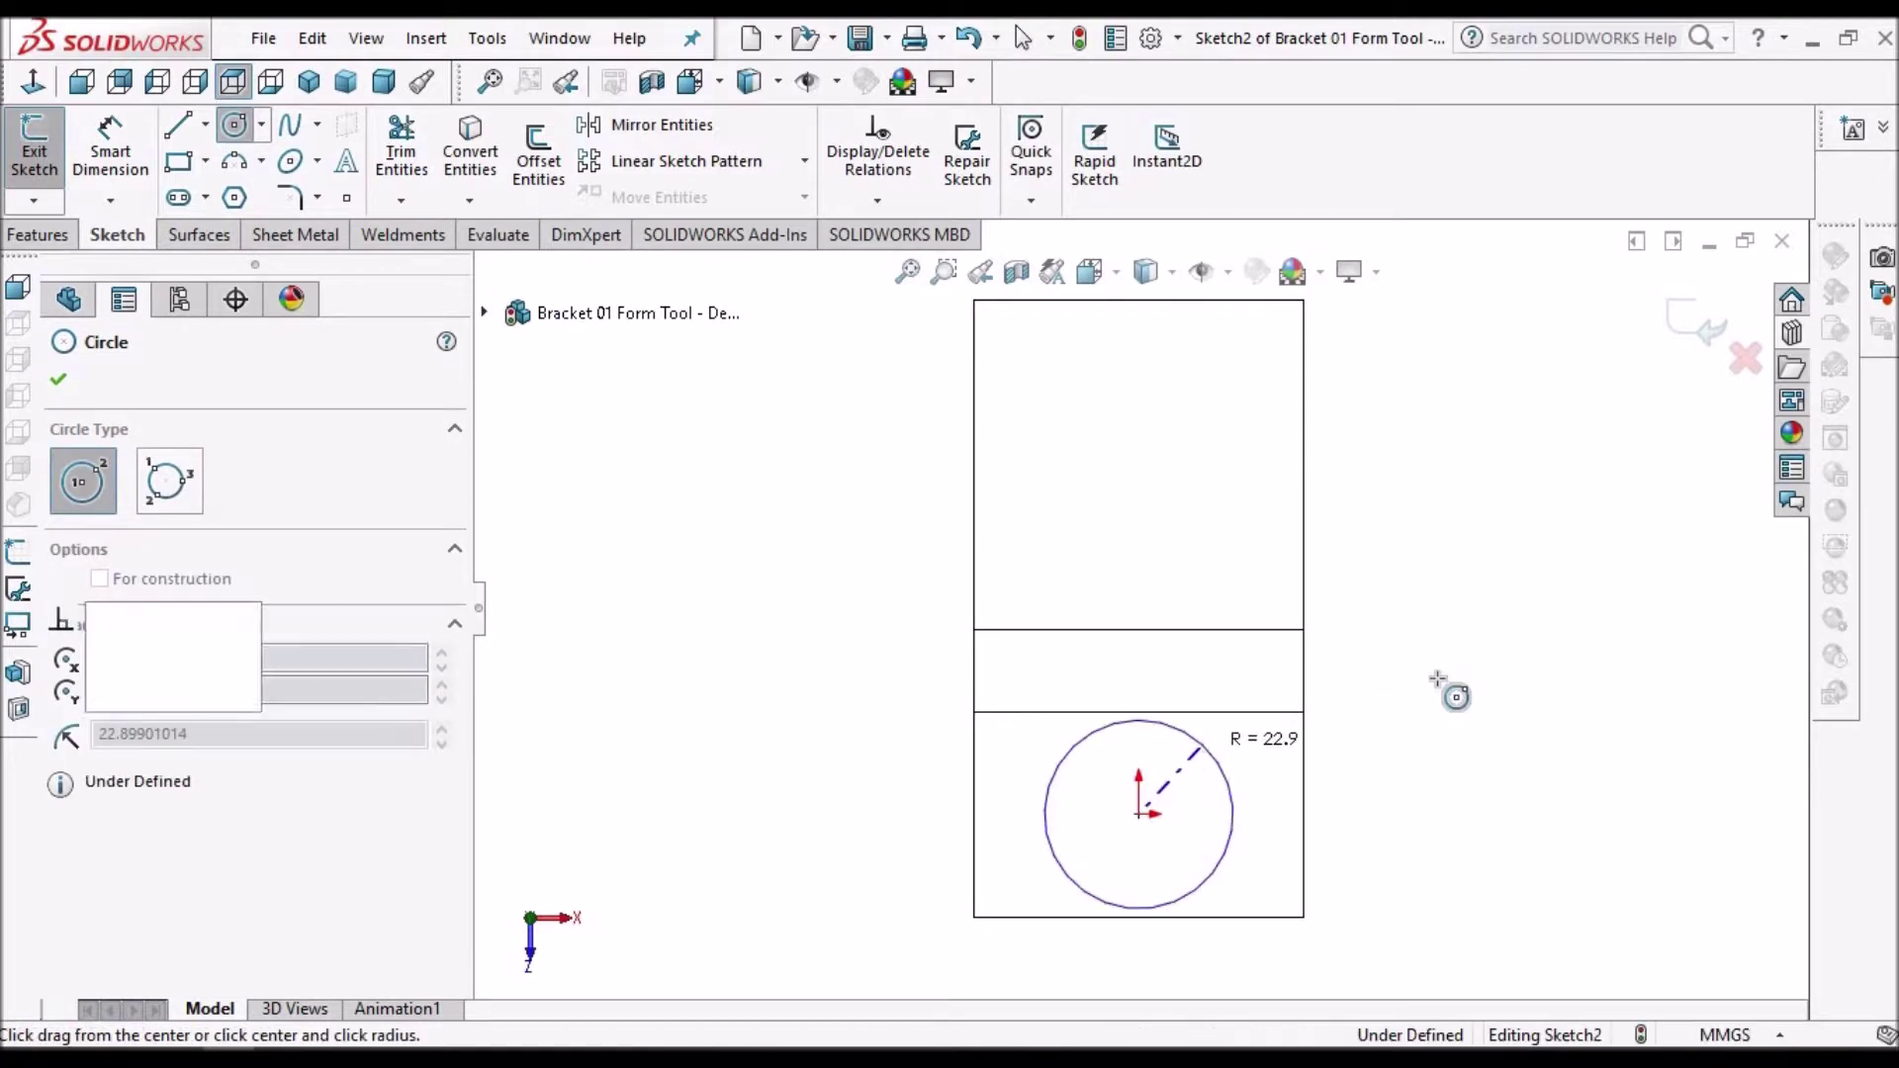
right_click(1461, 682)
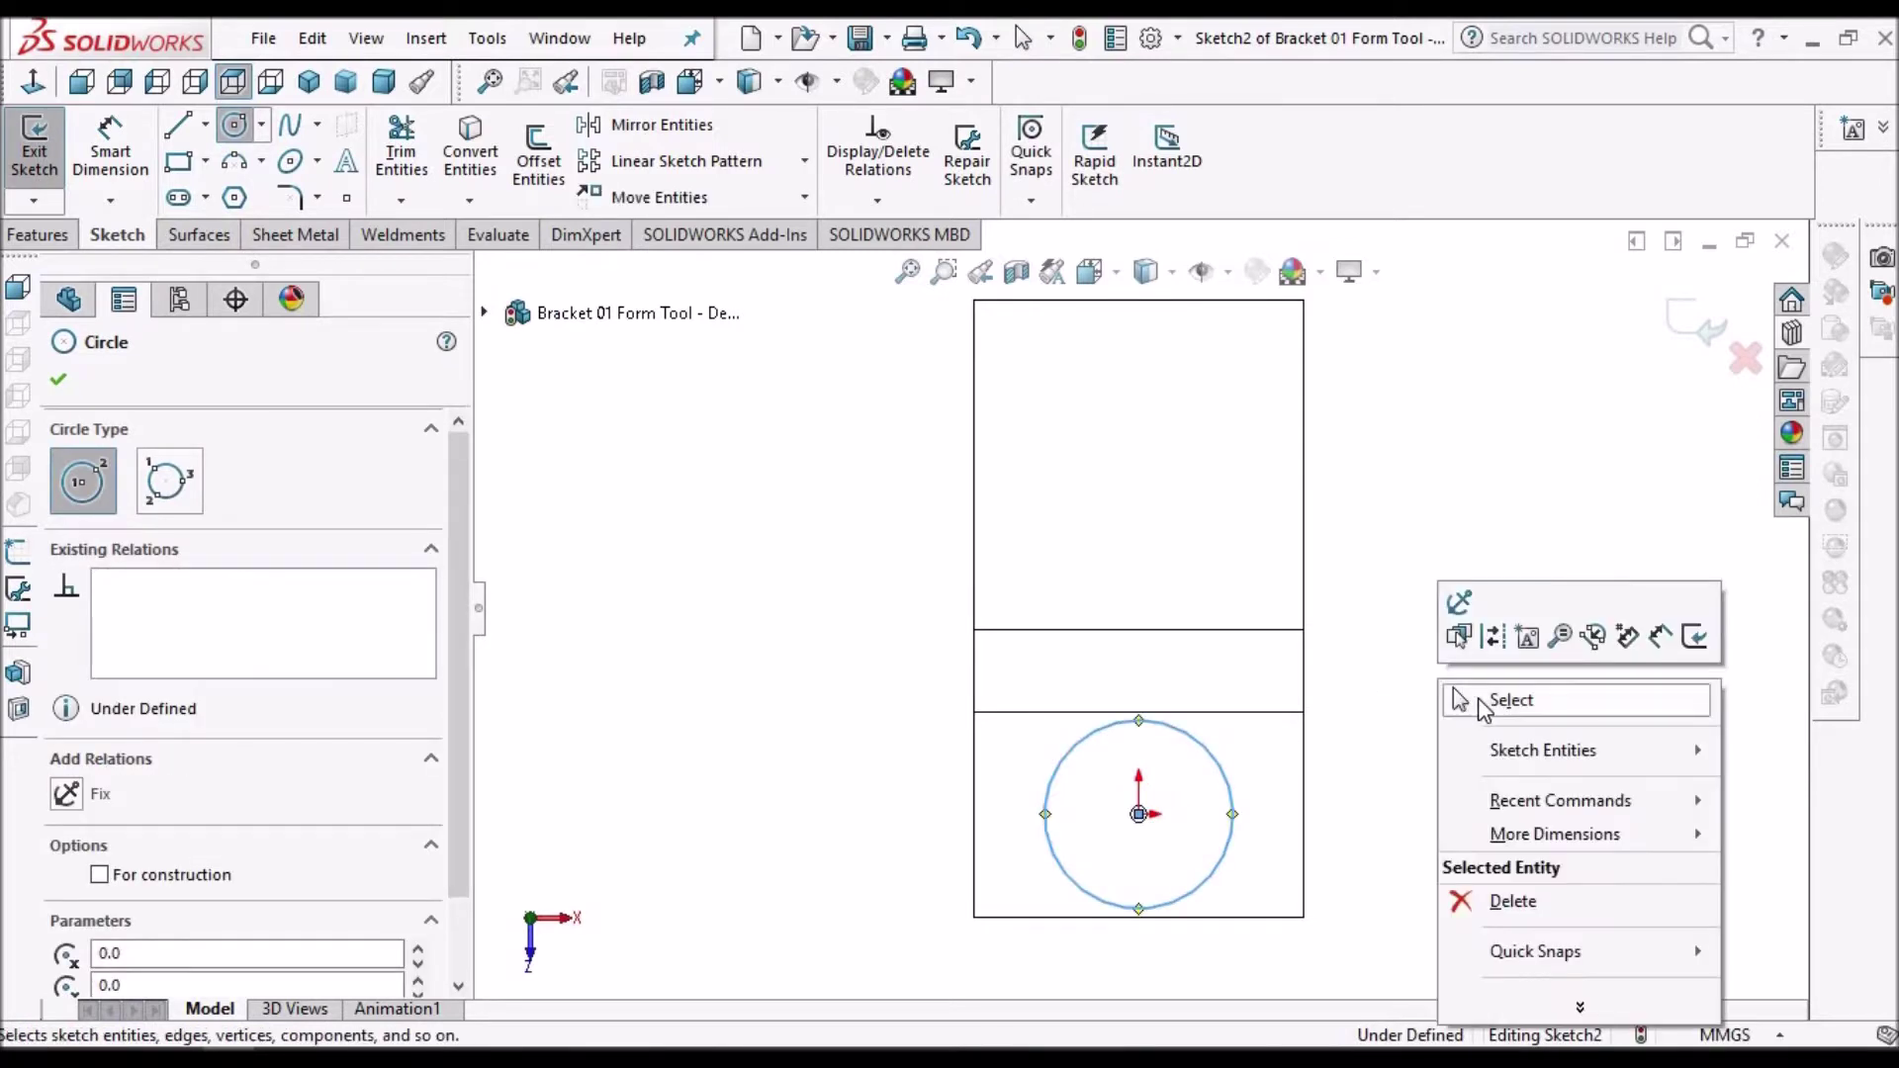
click(1484, 702)
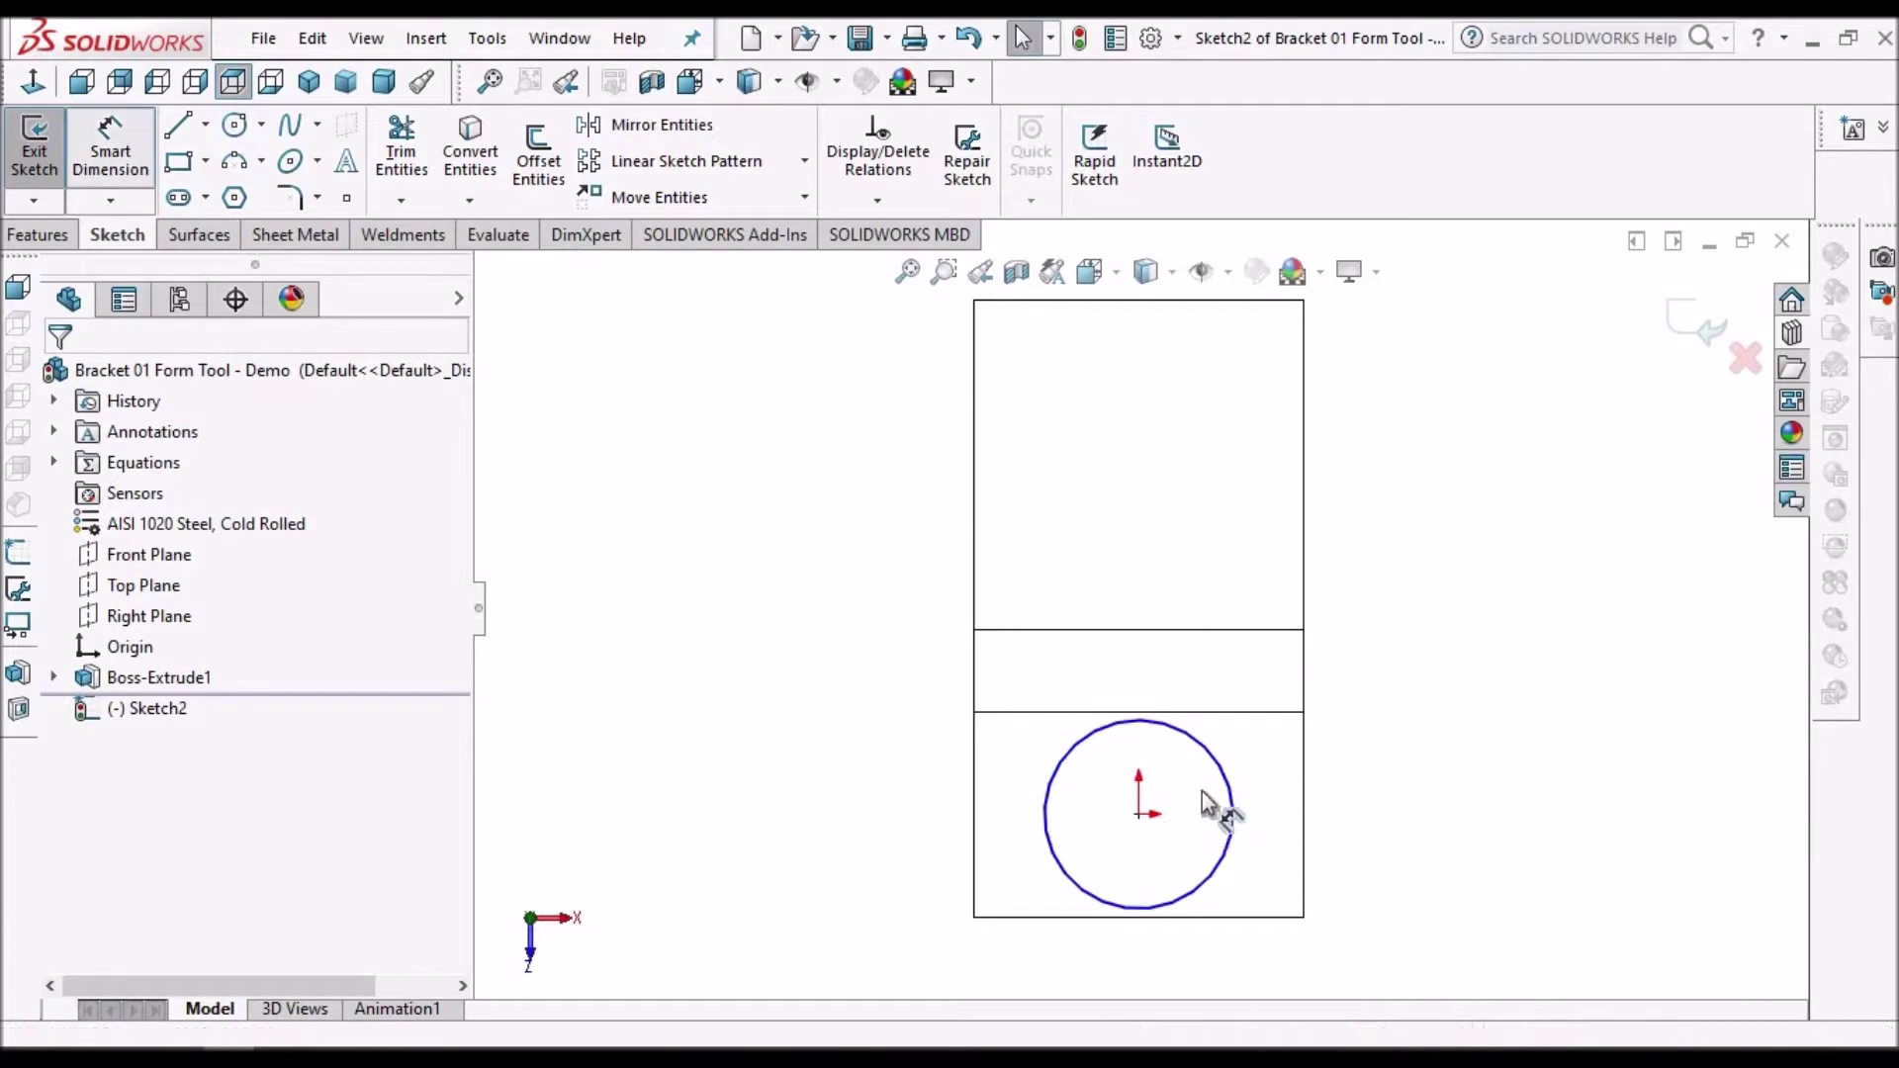
- Dimension the circle's diameter and set it to 50 mm
key(d)
click(1226, 772)
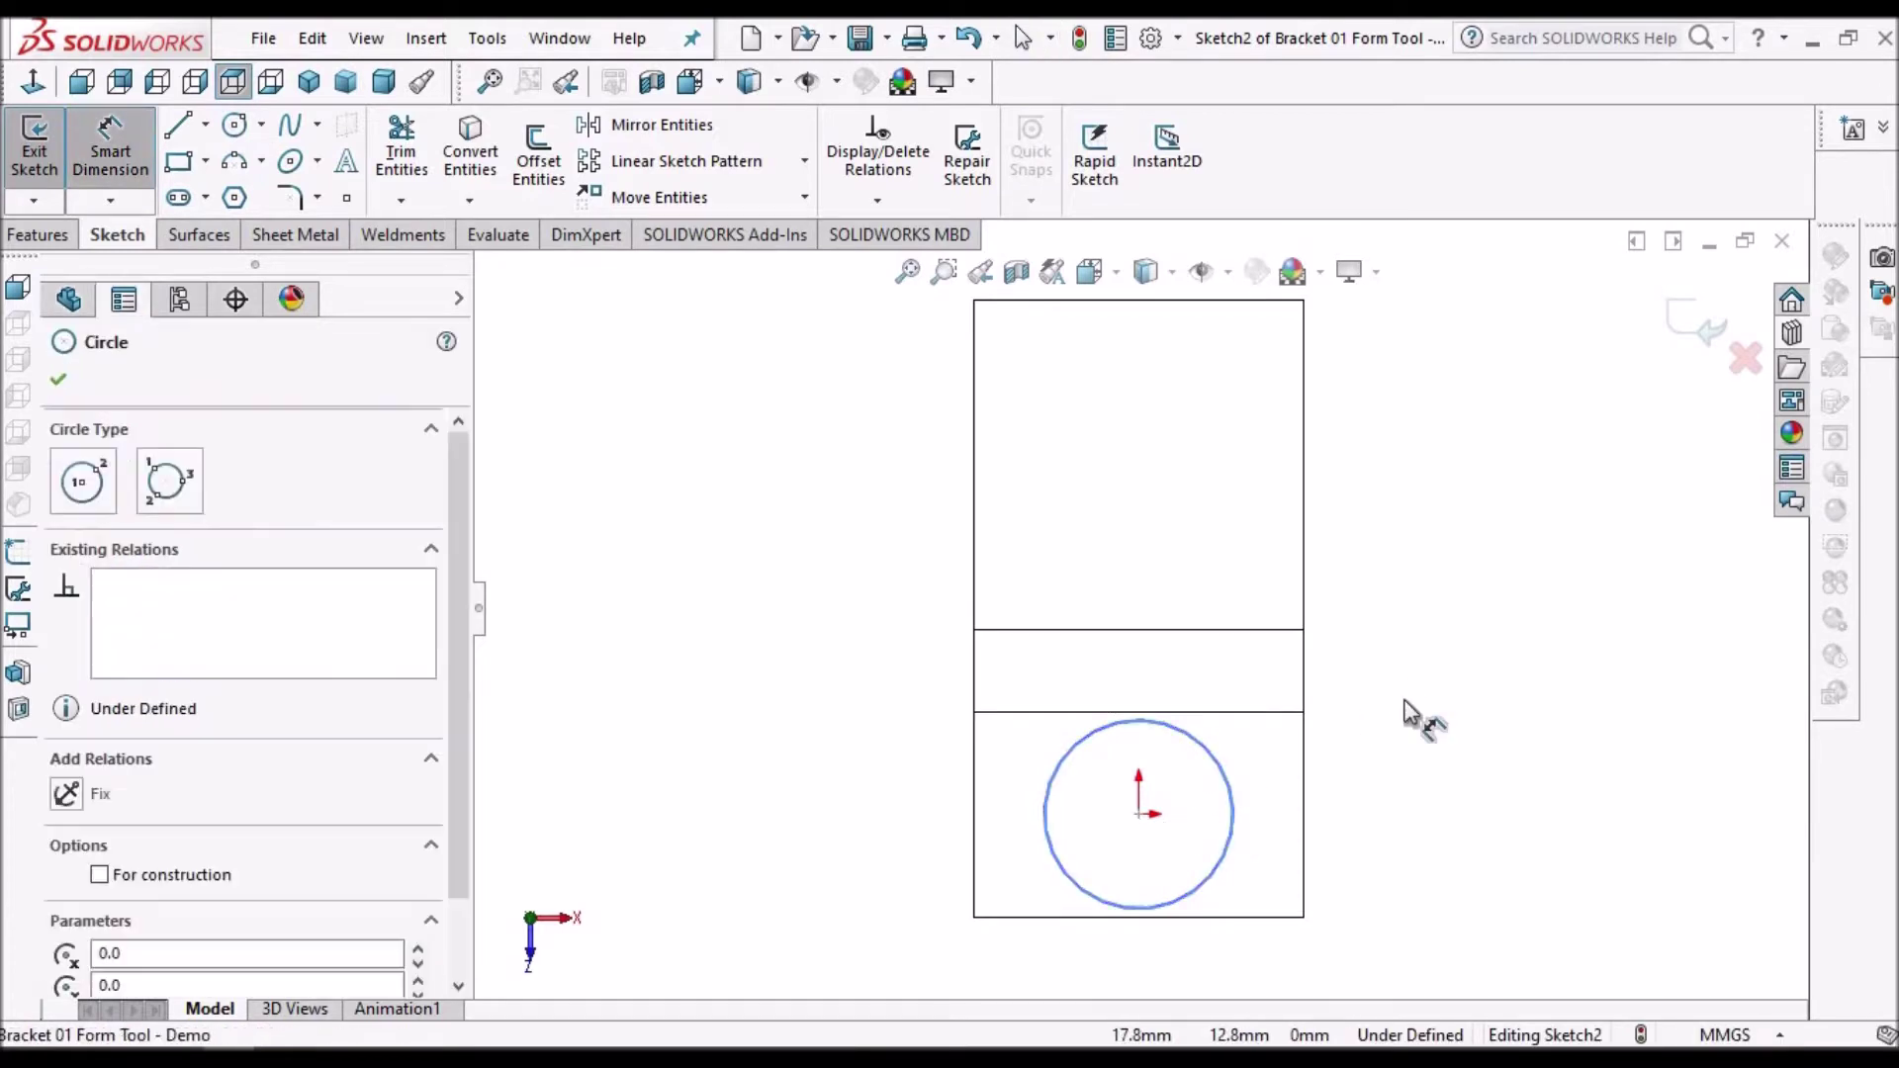
click(1412, 712)
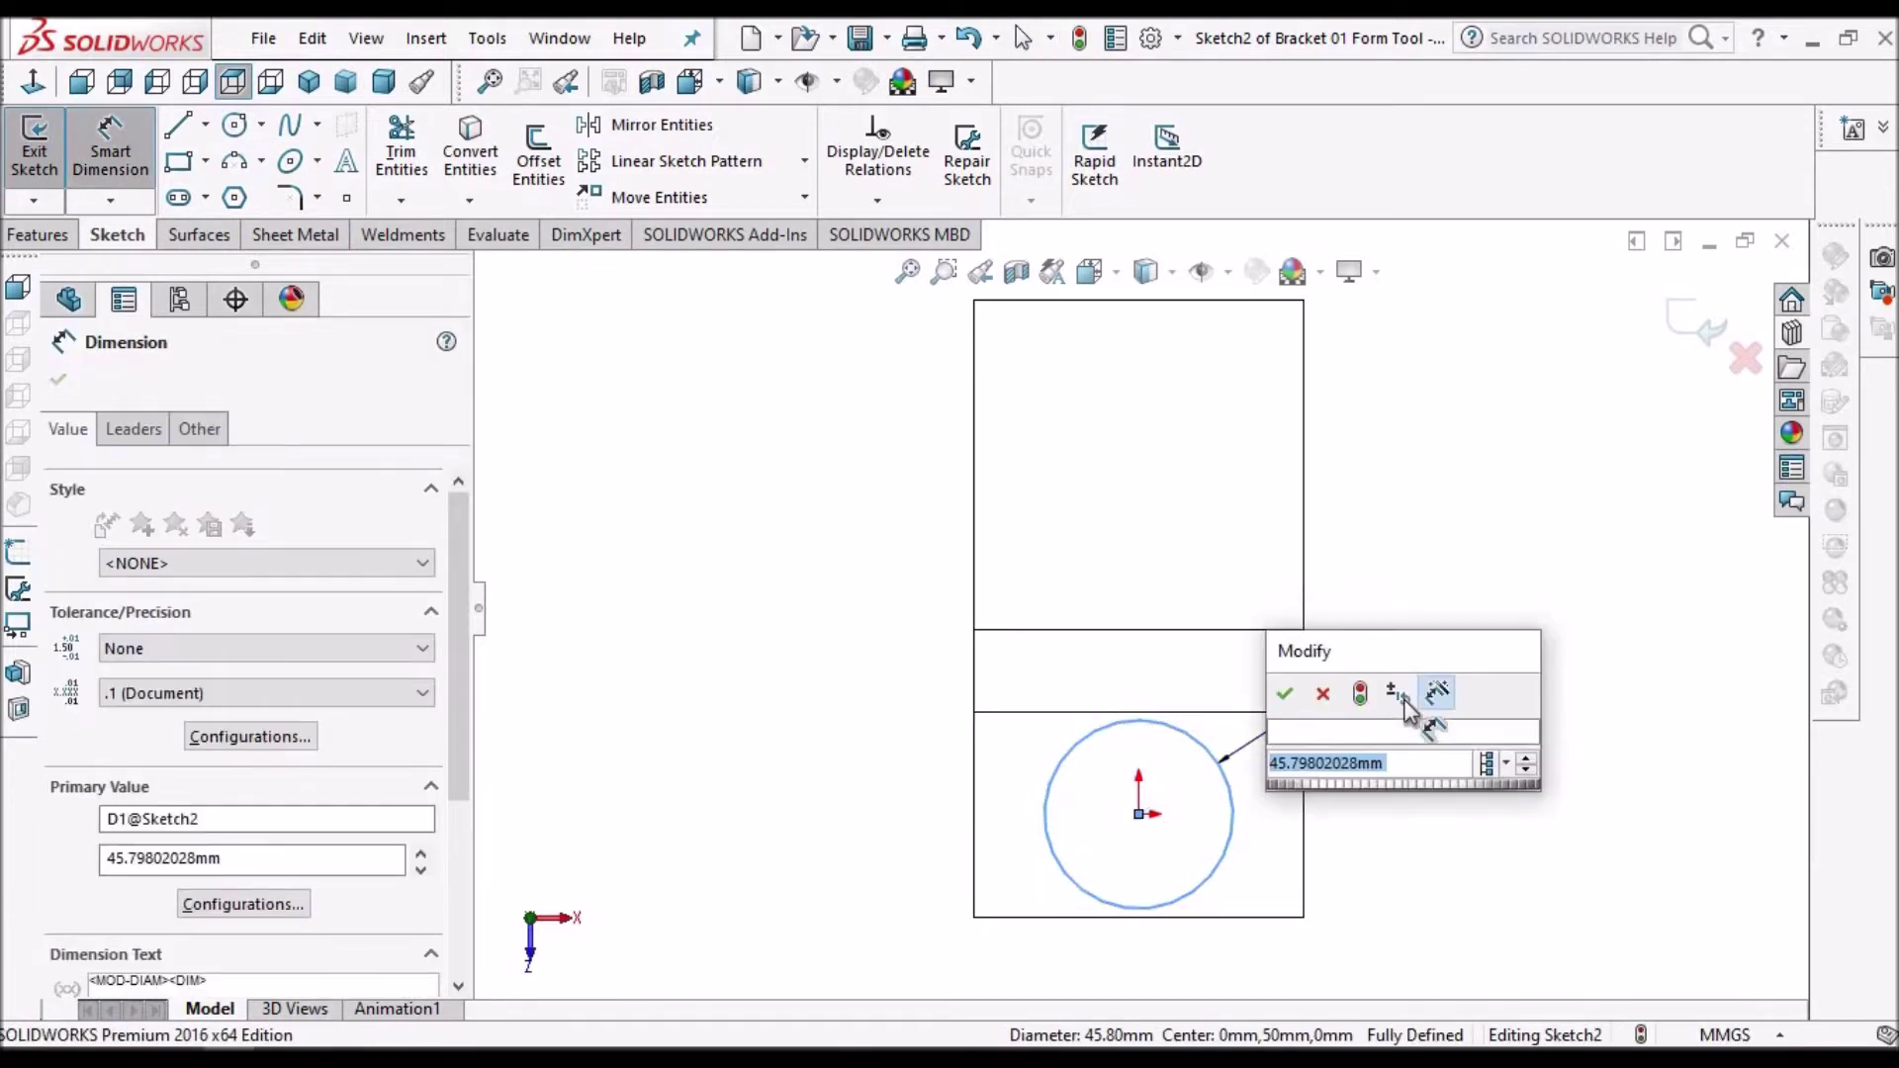
text(50)
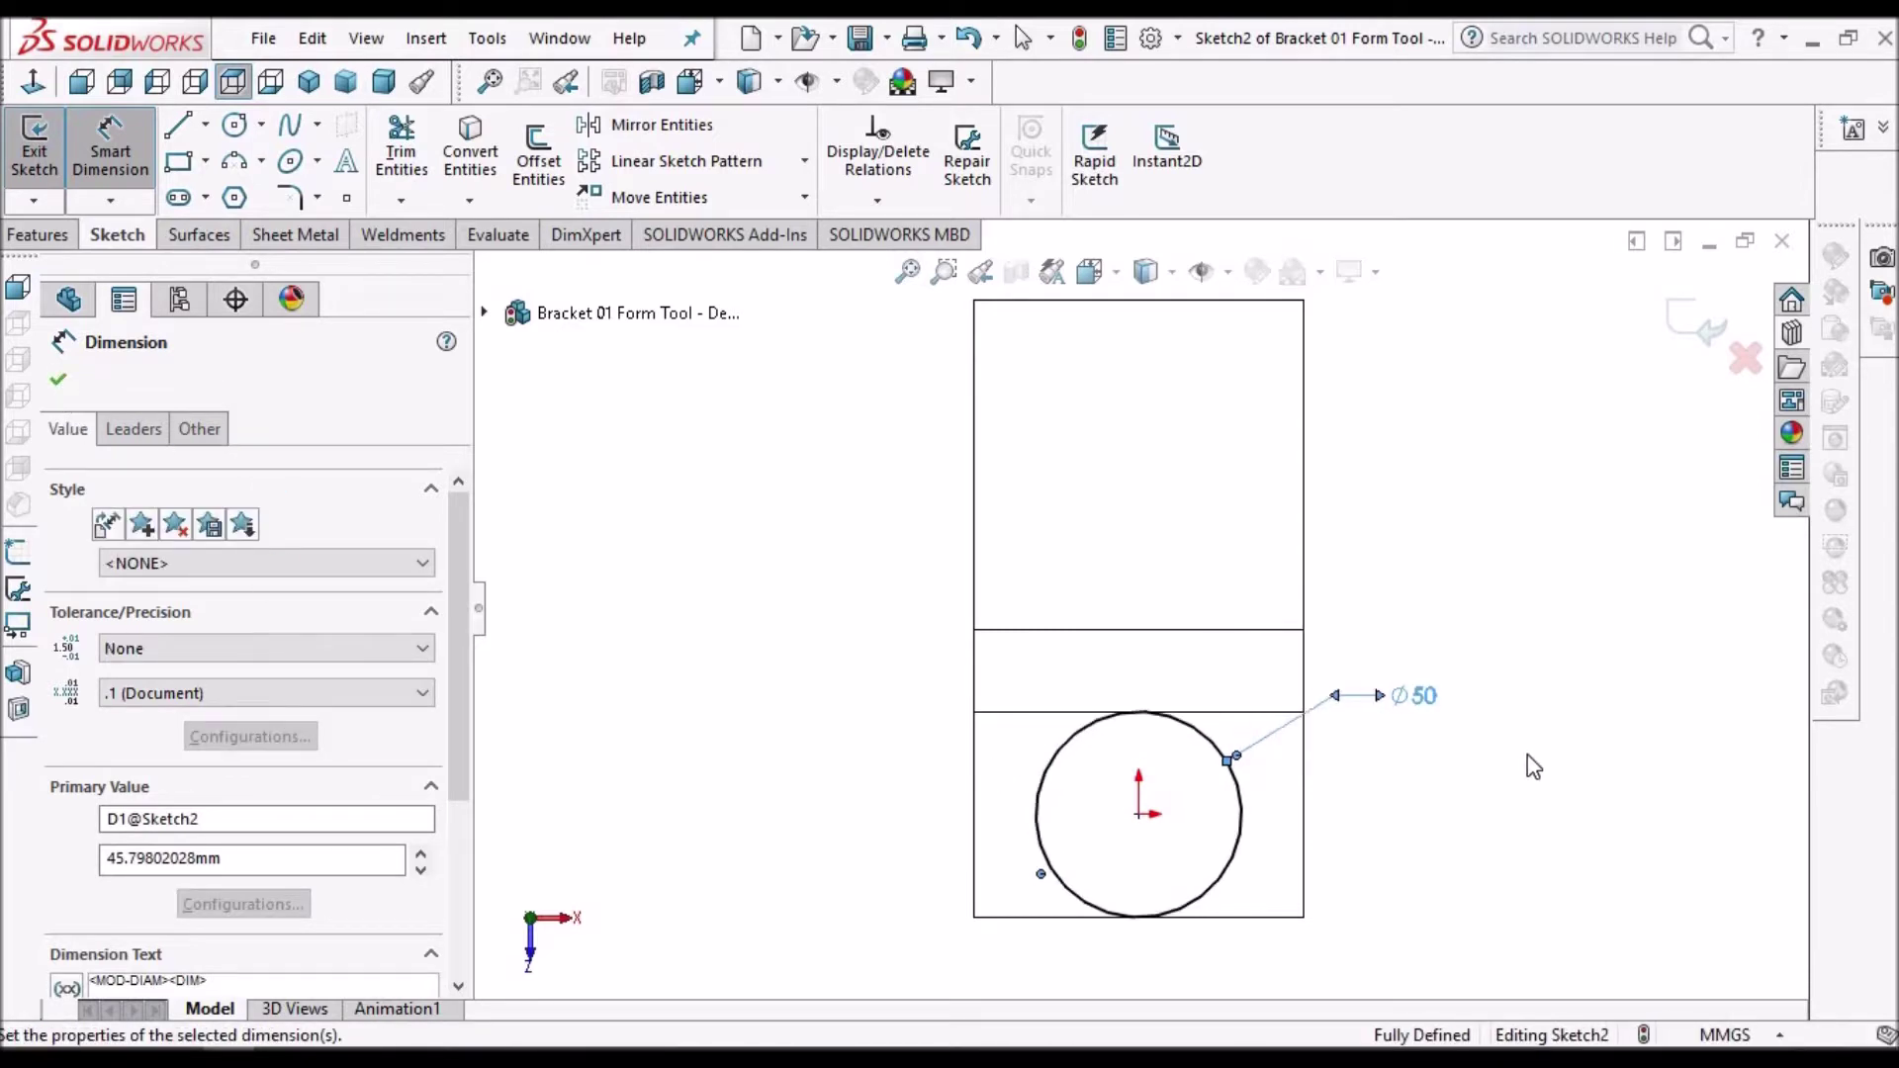
- Convert the 50 mm circle to construction geometry
click(1241, 816)
scroll(1249, 788, down, 2)
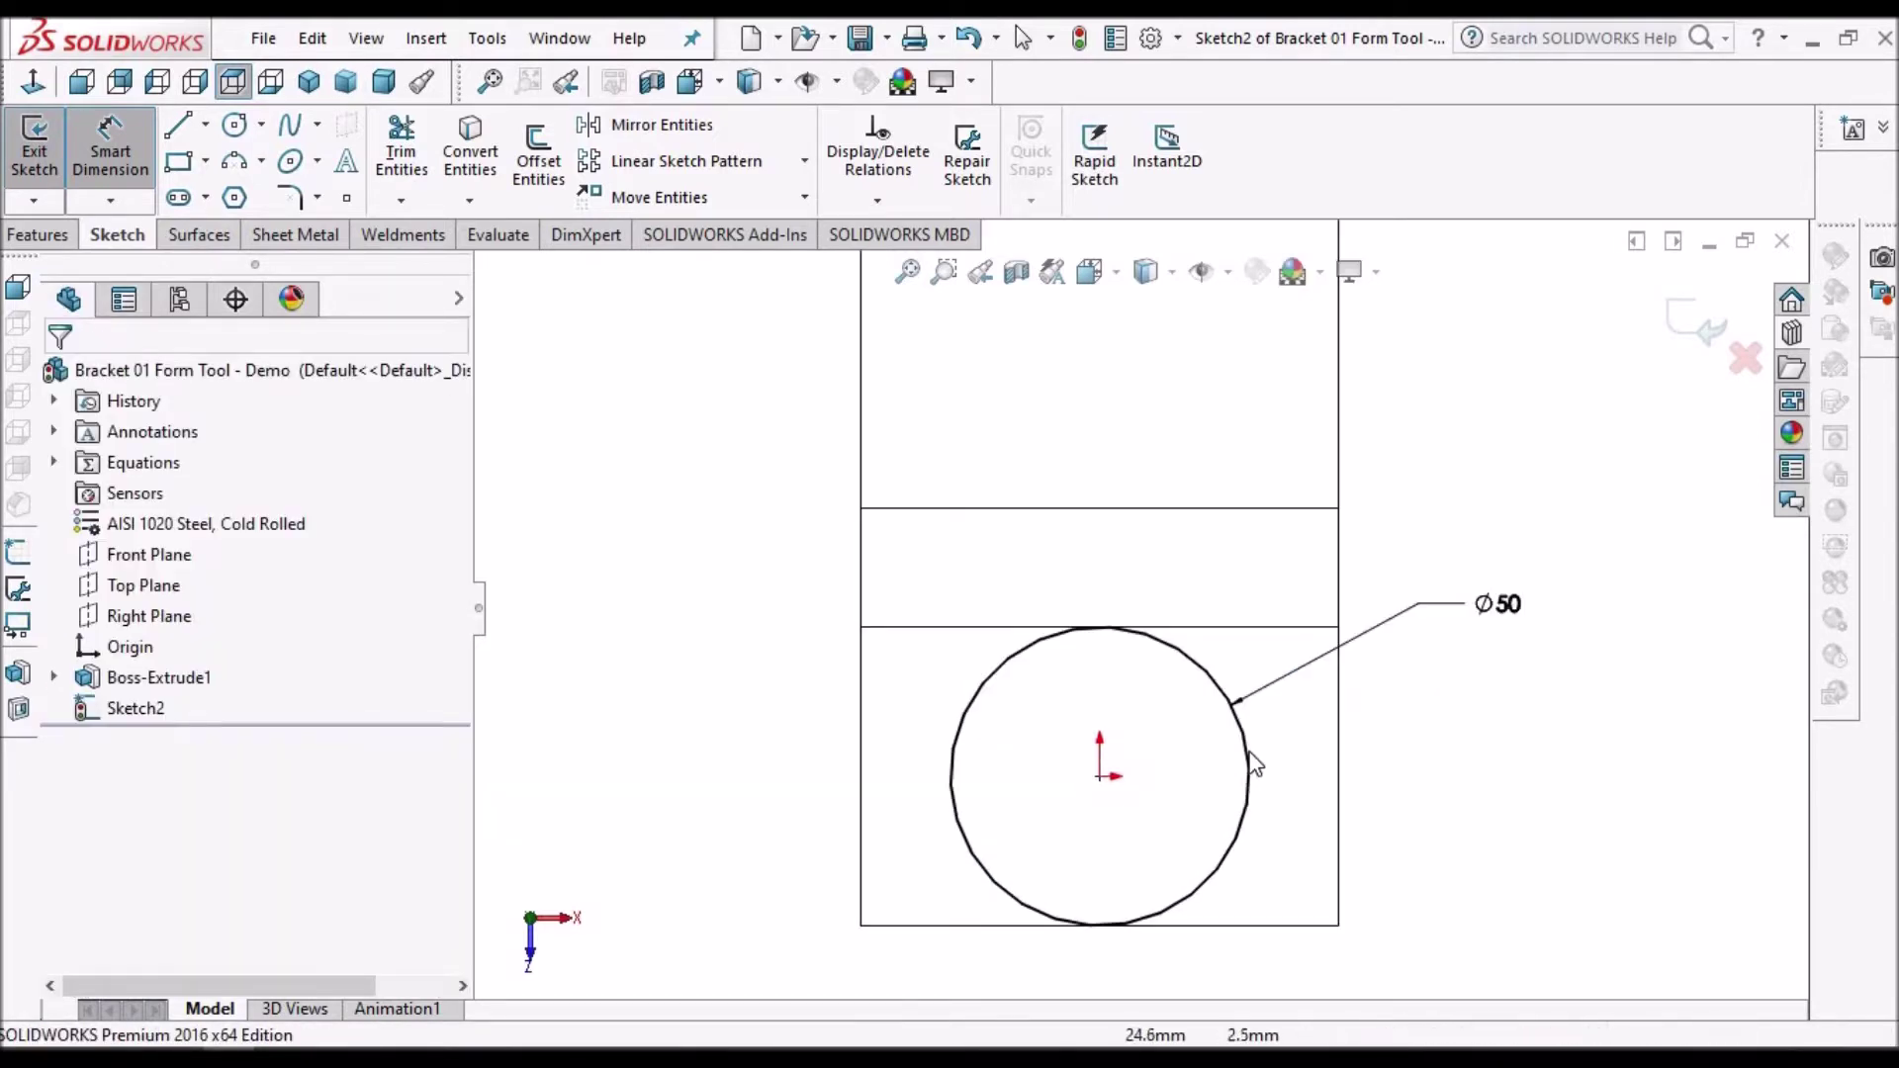
key(Escape)
click(1249, 765)
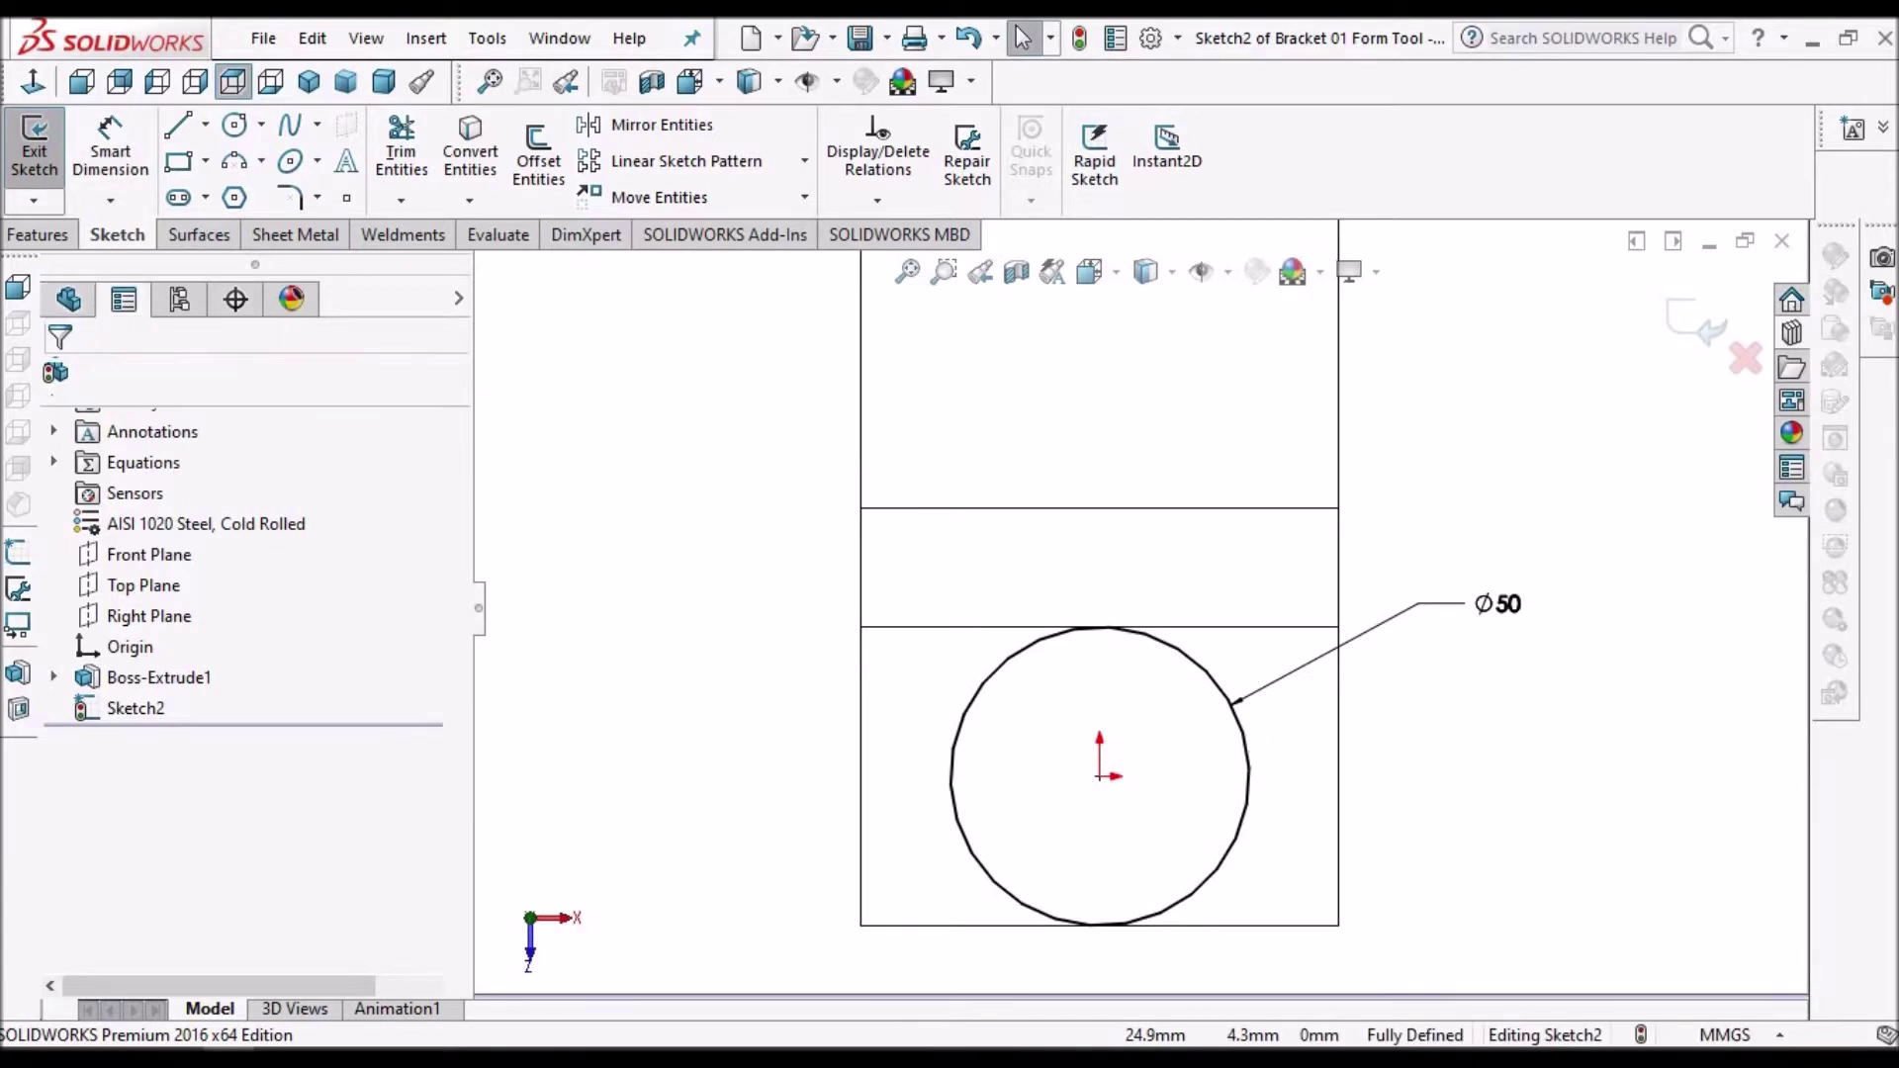
click(100, 754)
click(572, 538)
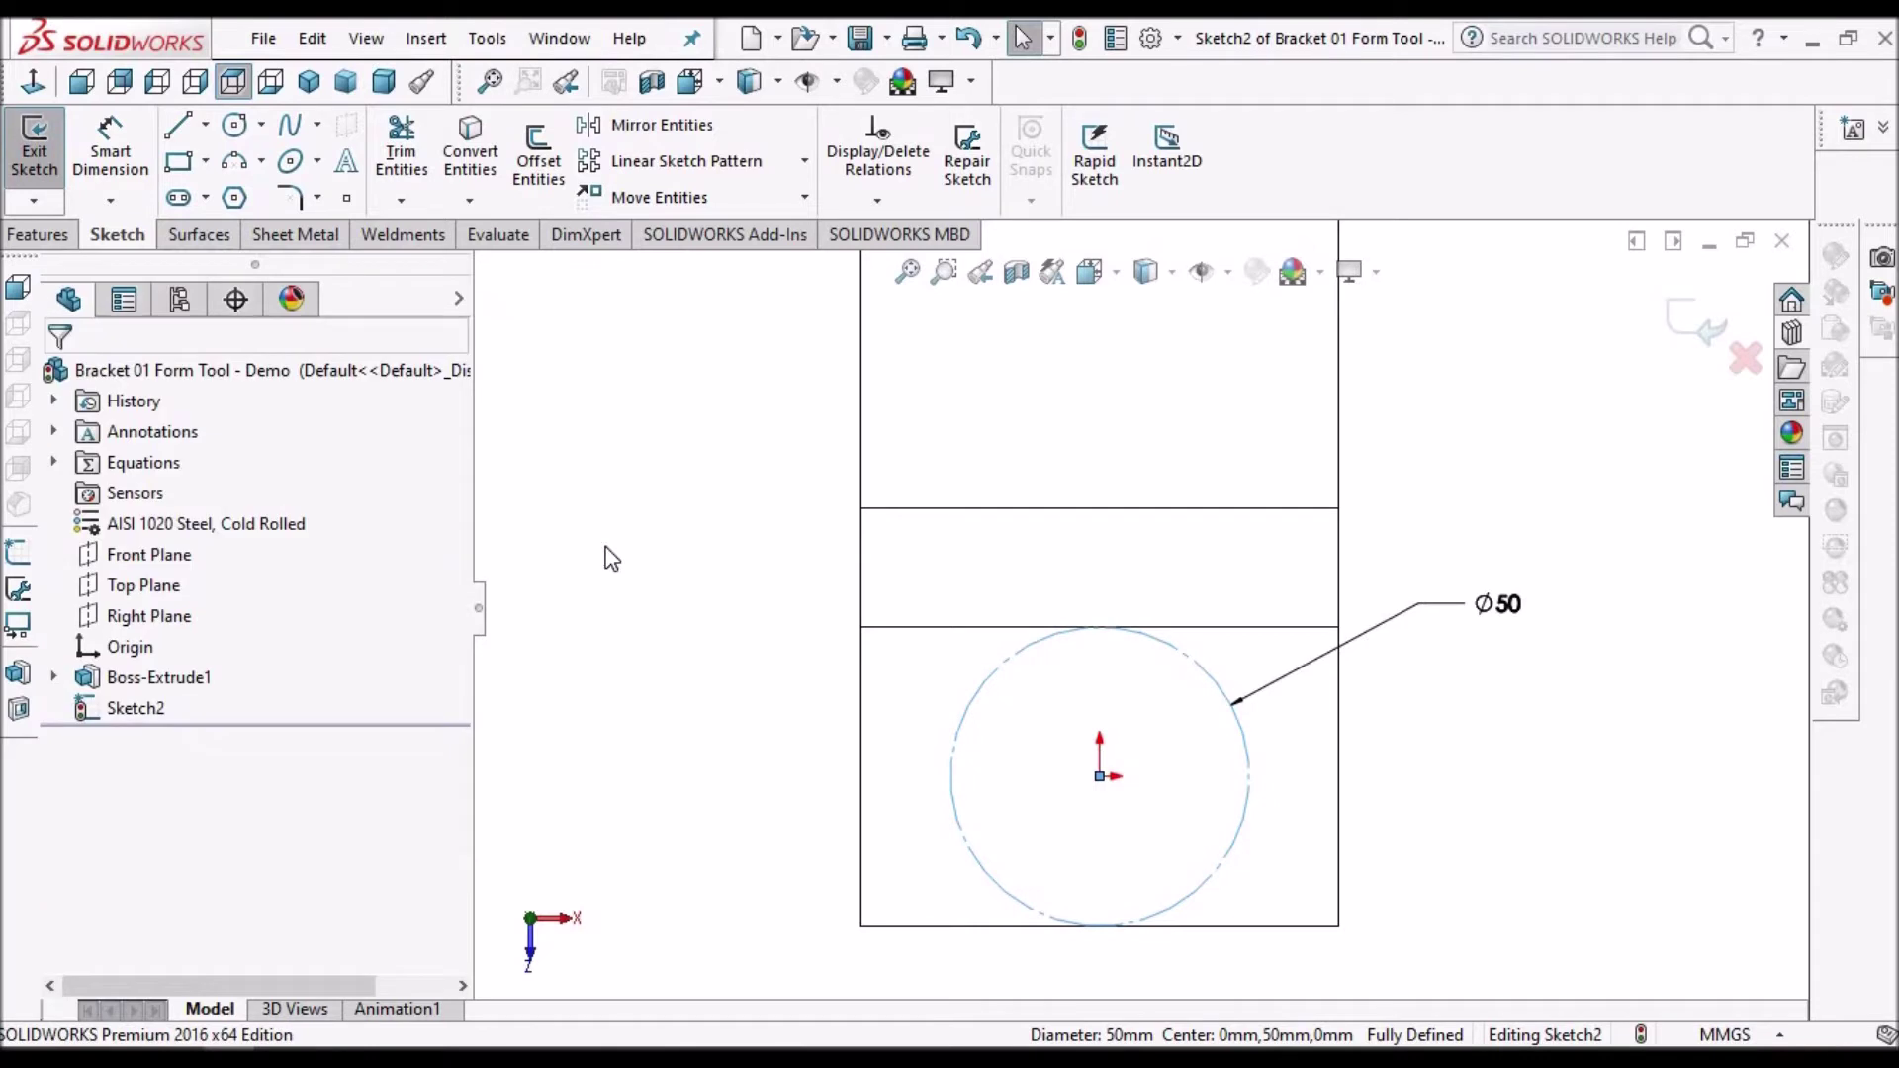
- Sketch a centerpoint arc of about 191° around the origin, outside the construction circle and opening toward the block's long end
scroll(946, 509, up, 1)
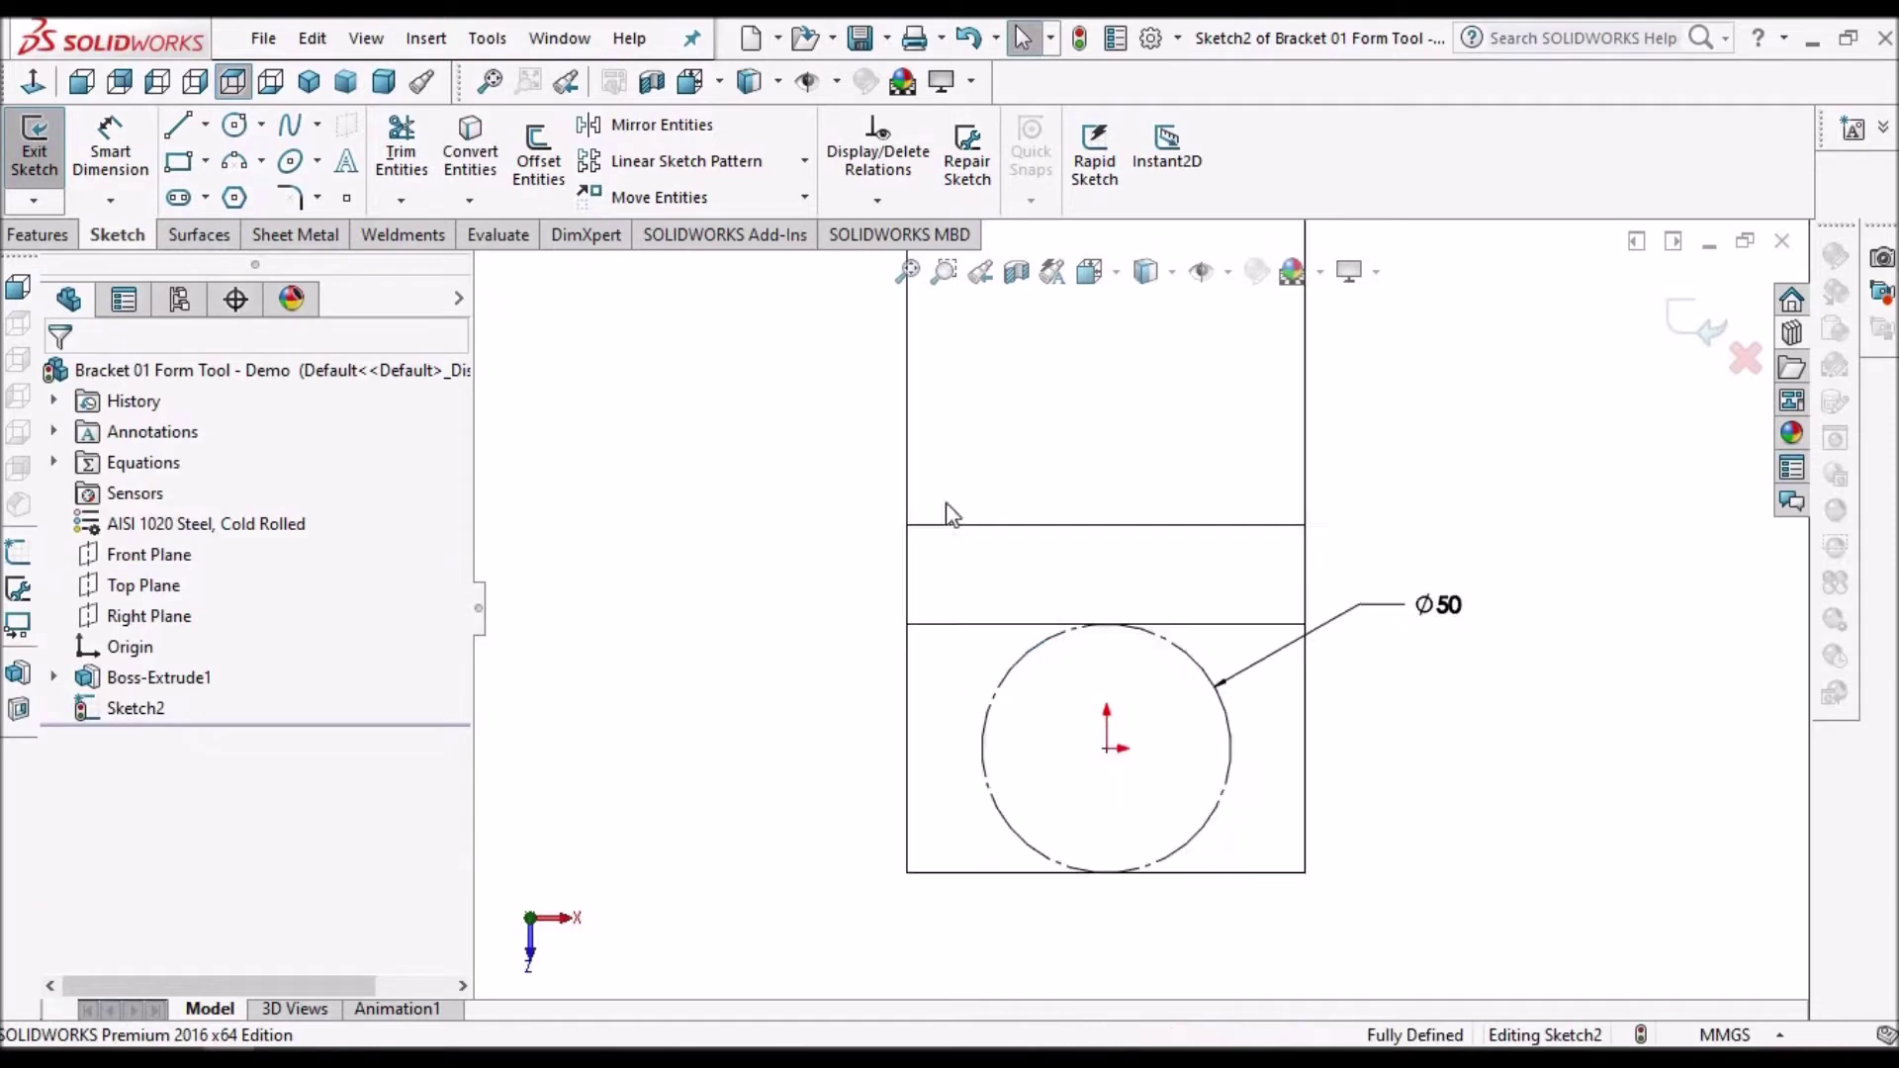
click(263, 165)
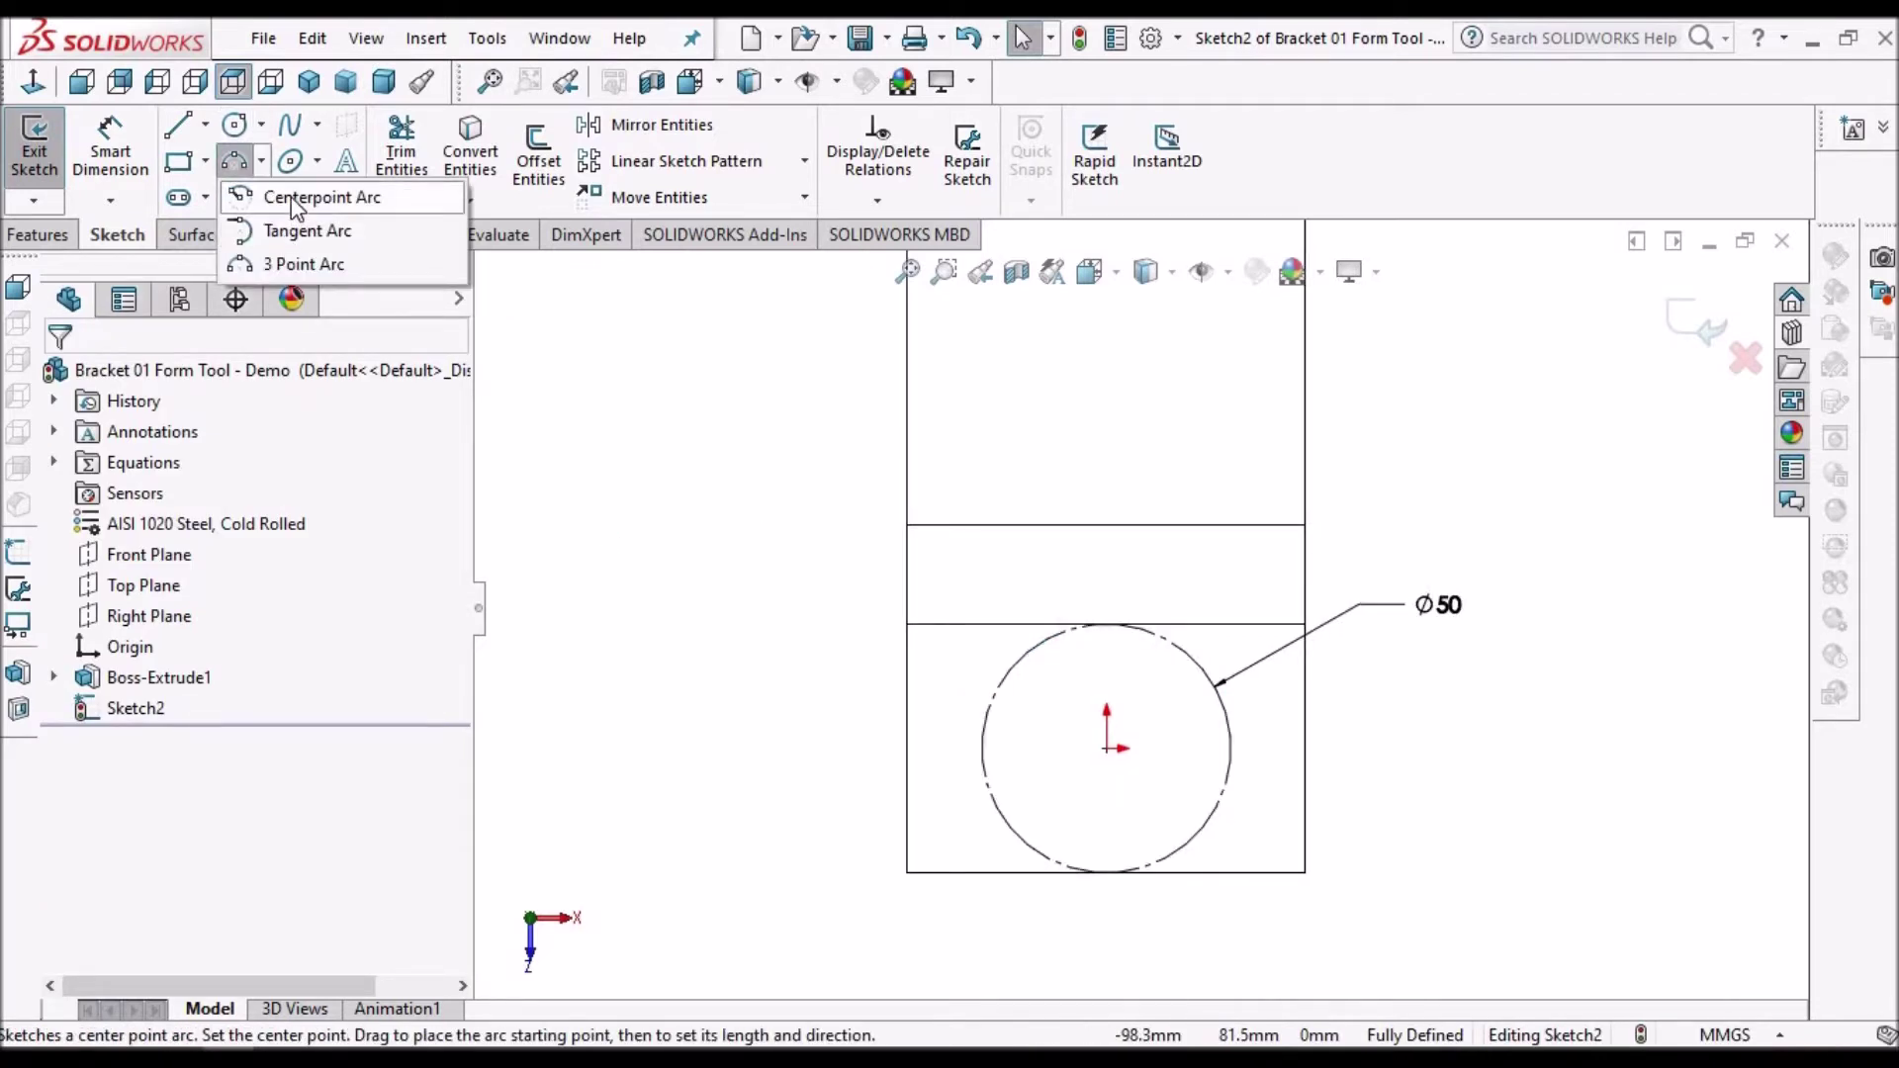
click(295, 199)
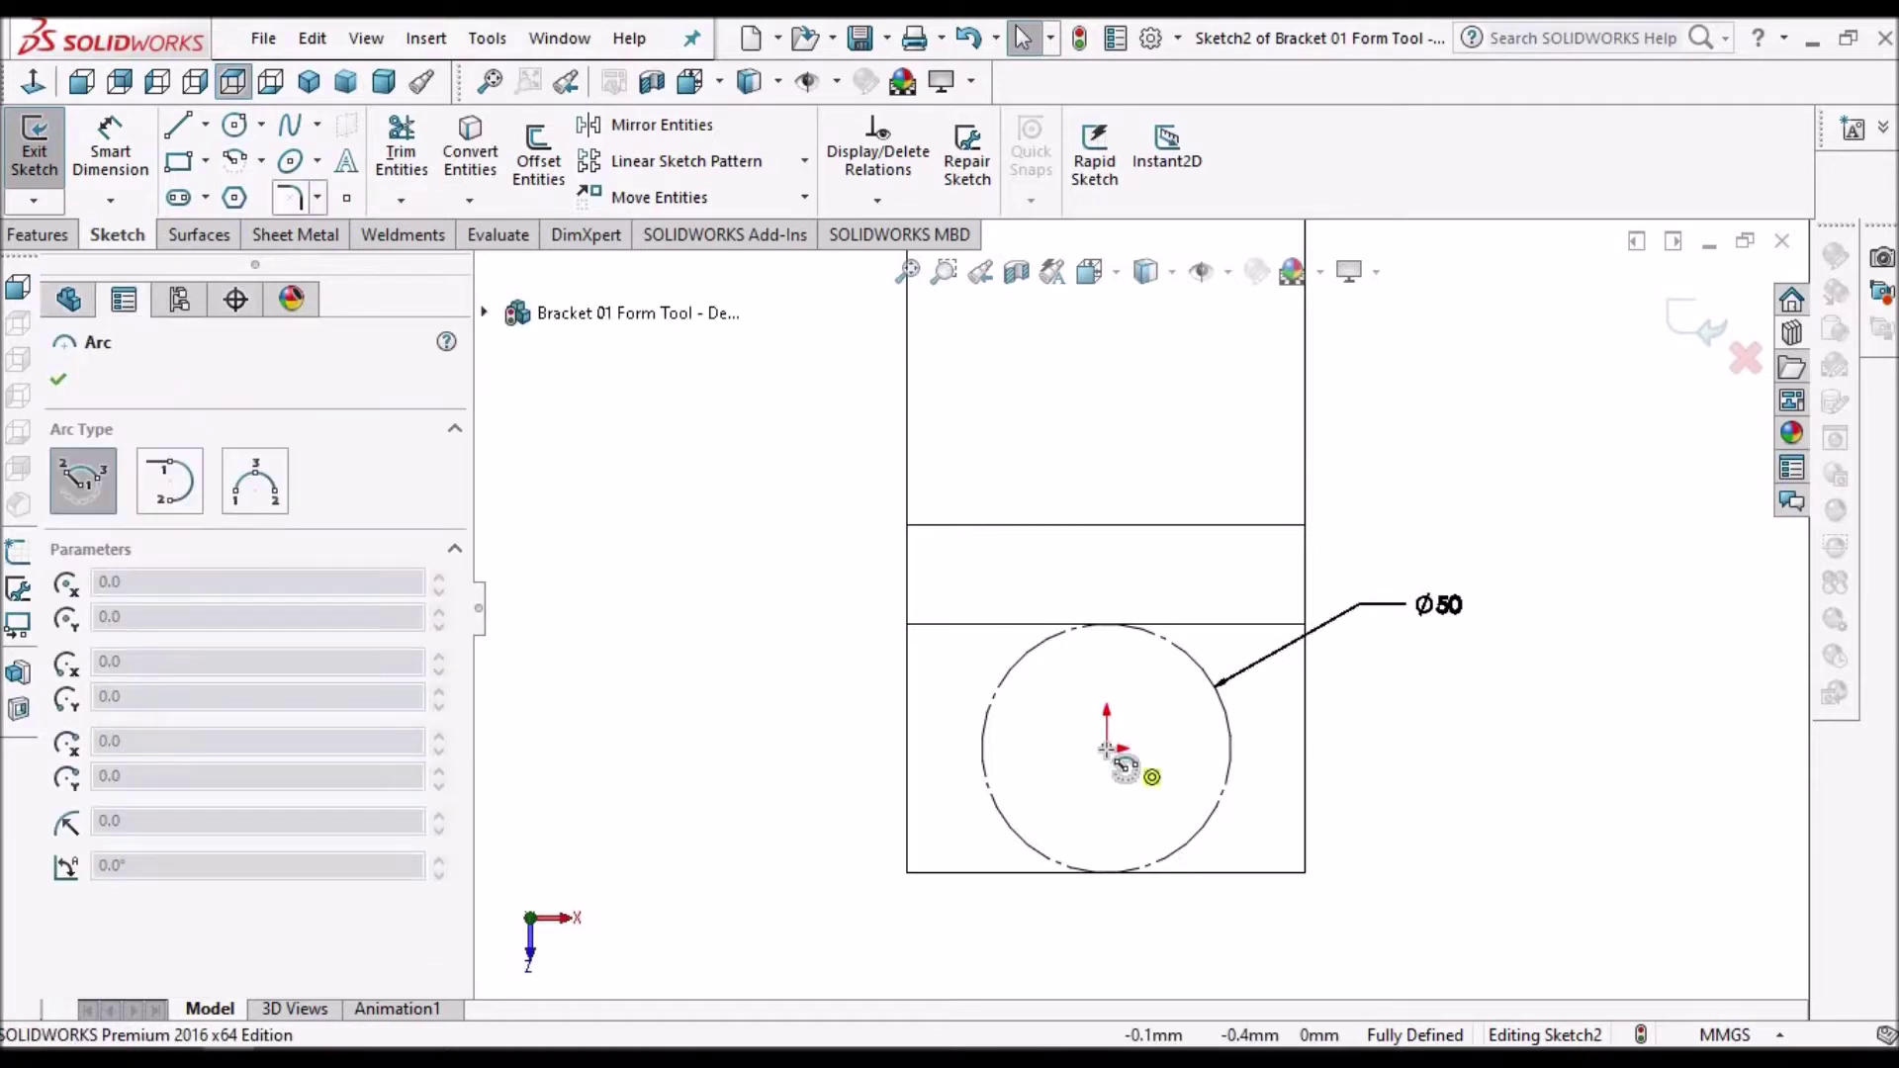
click(1107, 748)
click(933, 733)
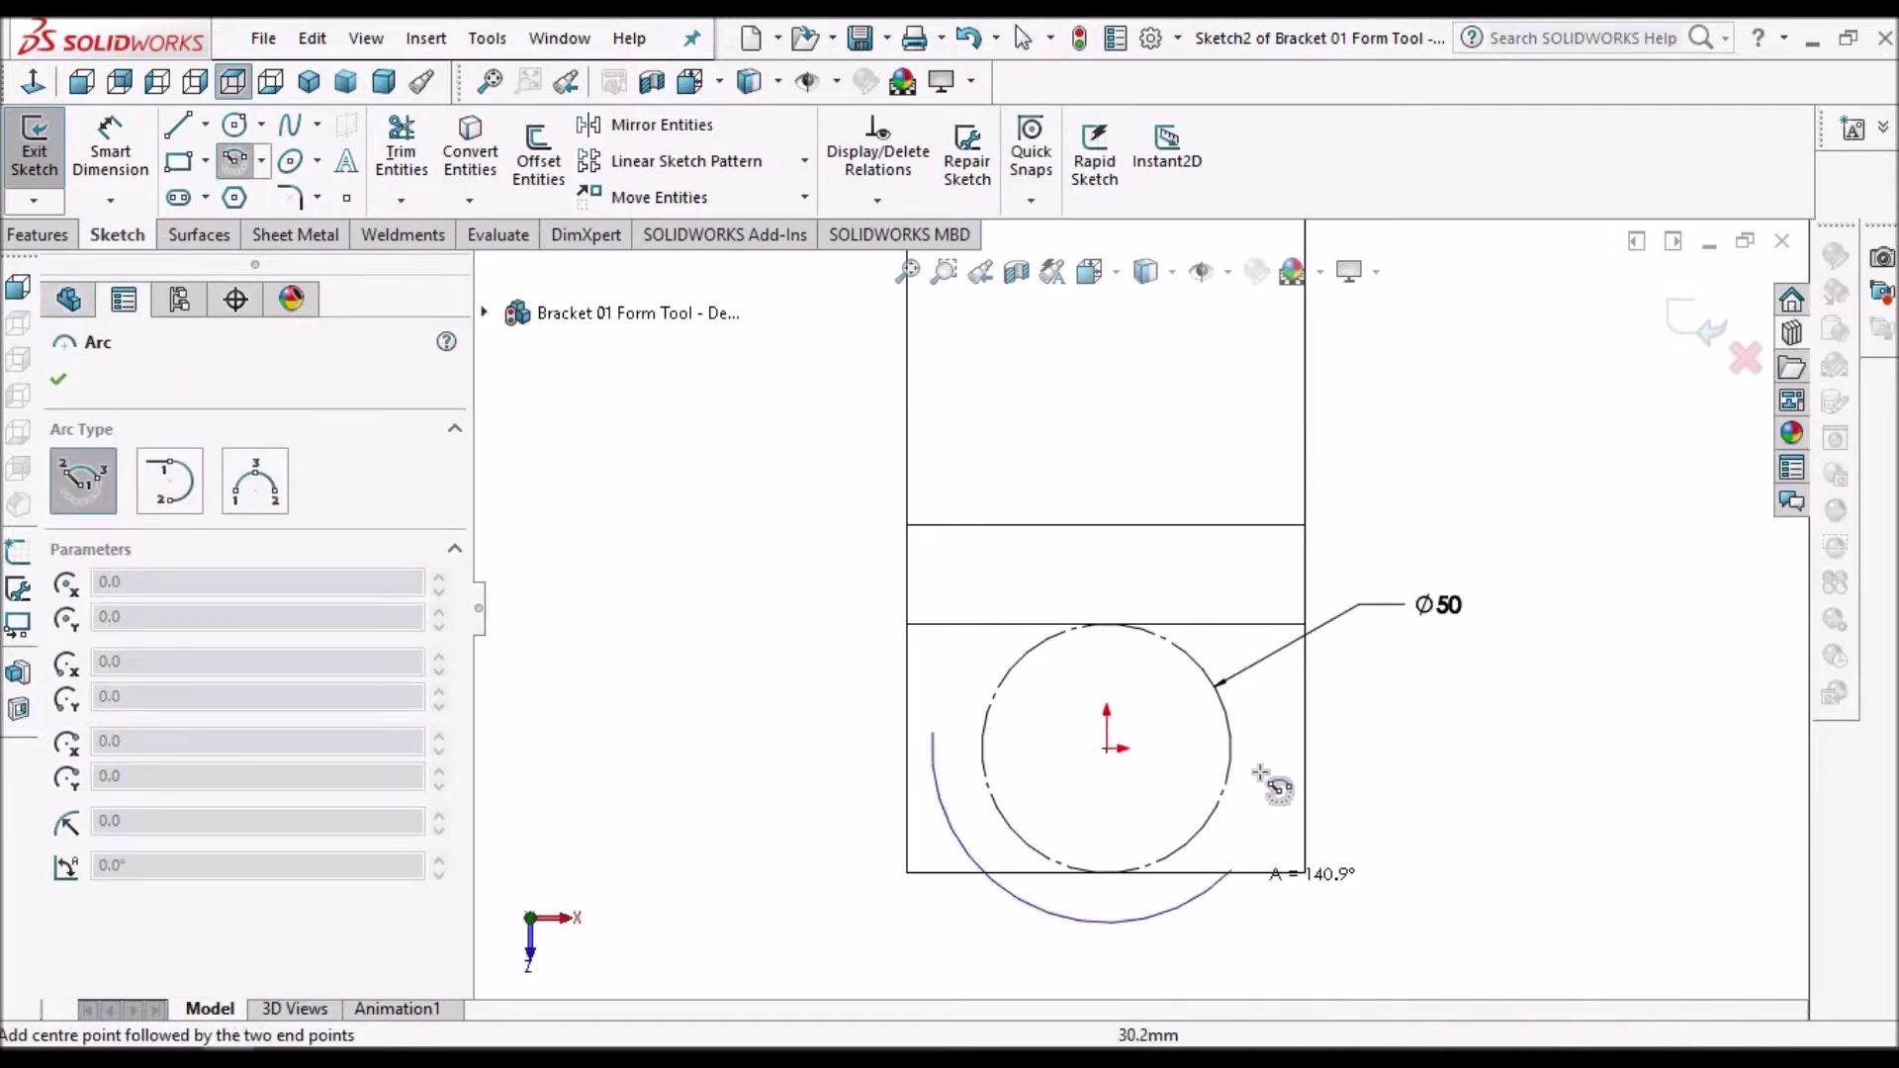
click(1281, 733)
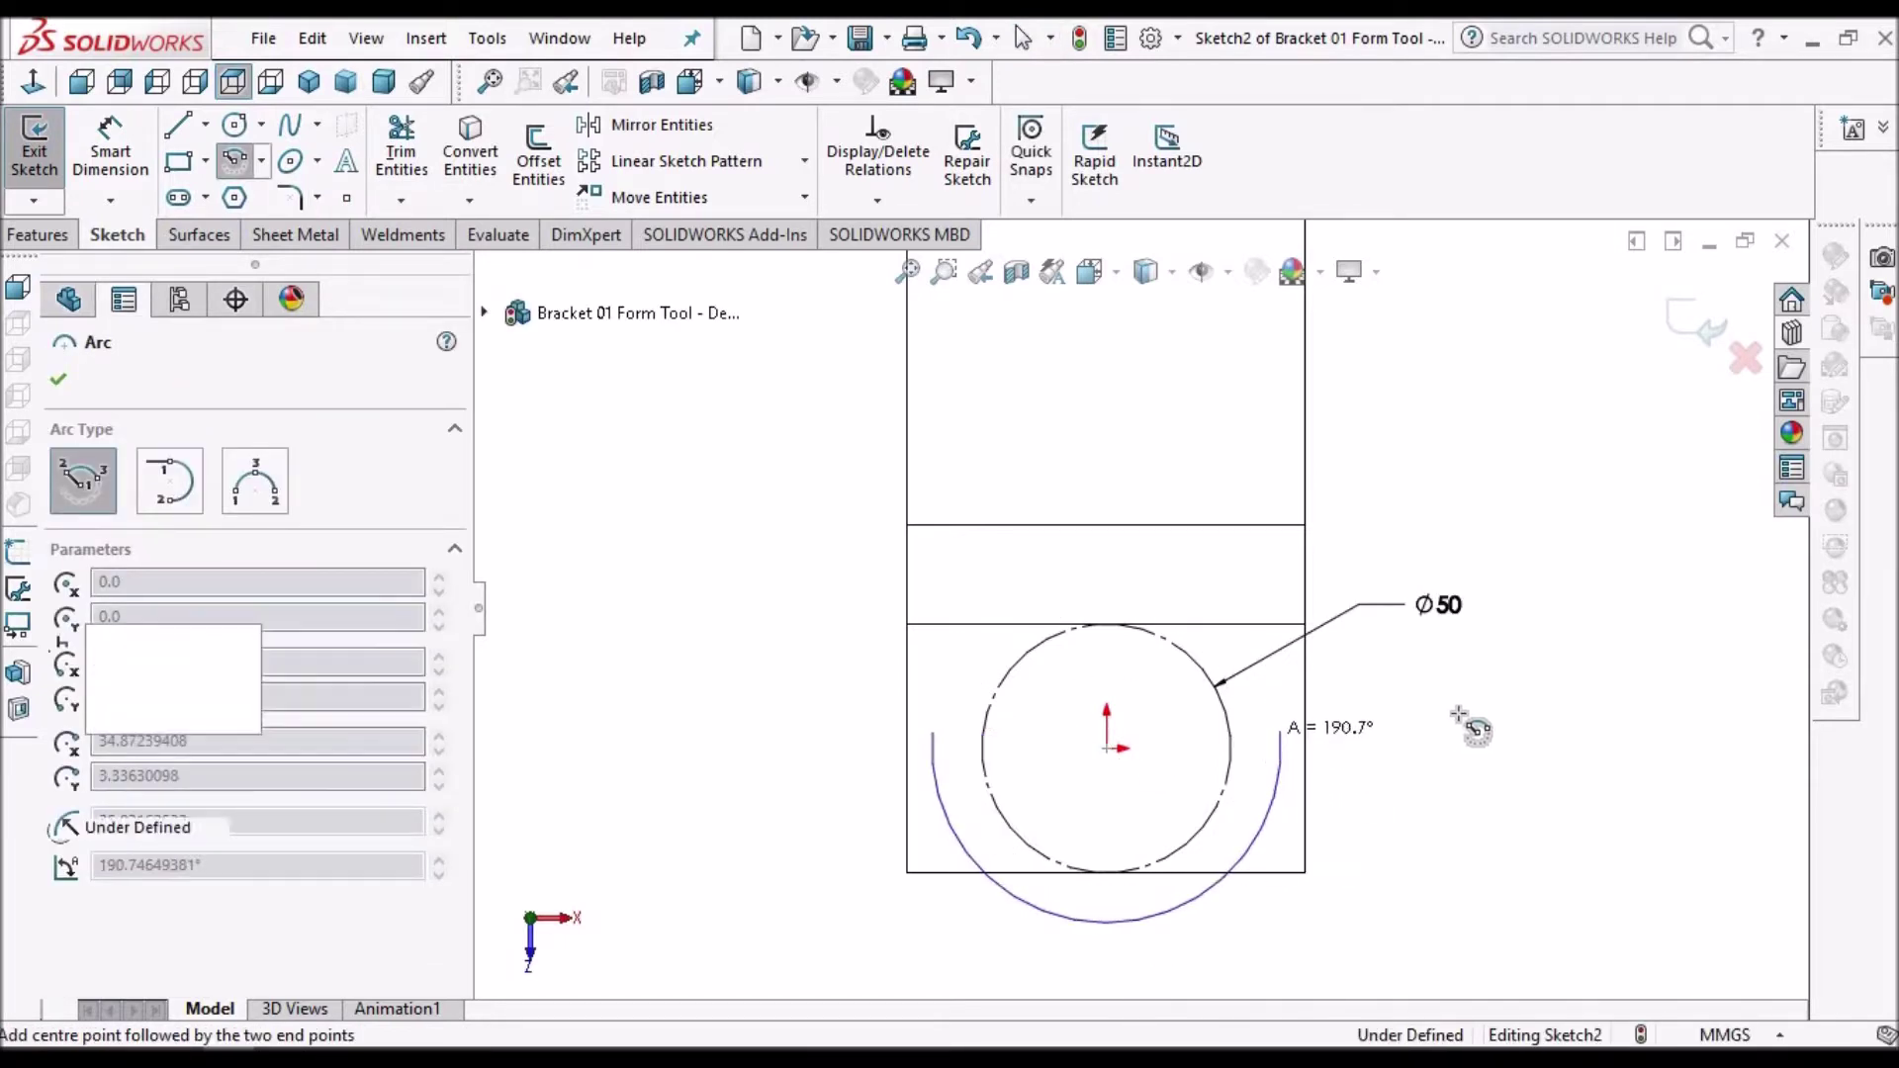
right_click(1479, 732)
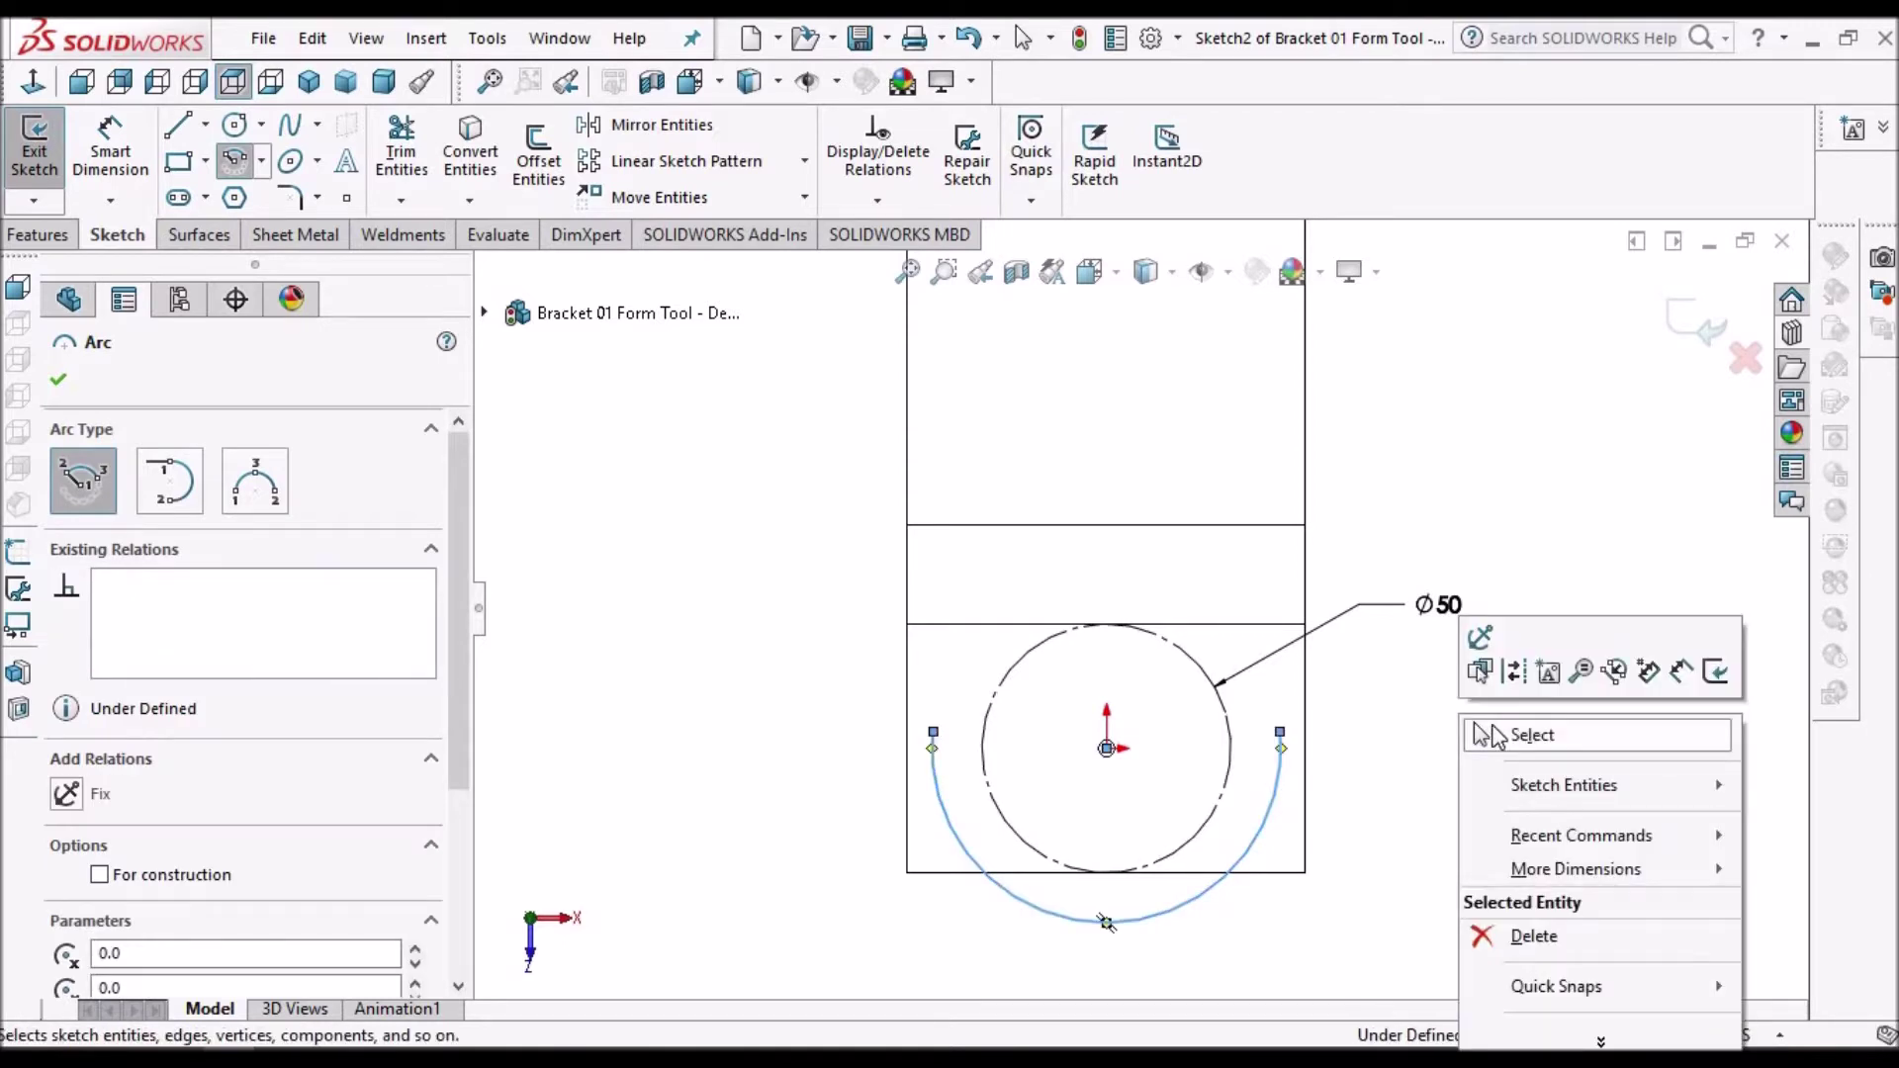
click(1529, 734)
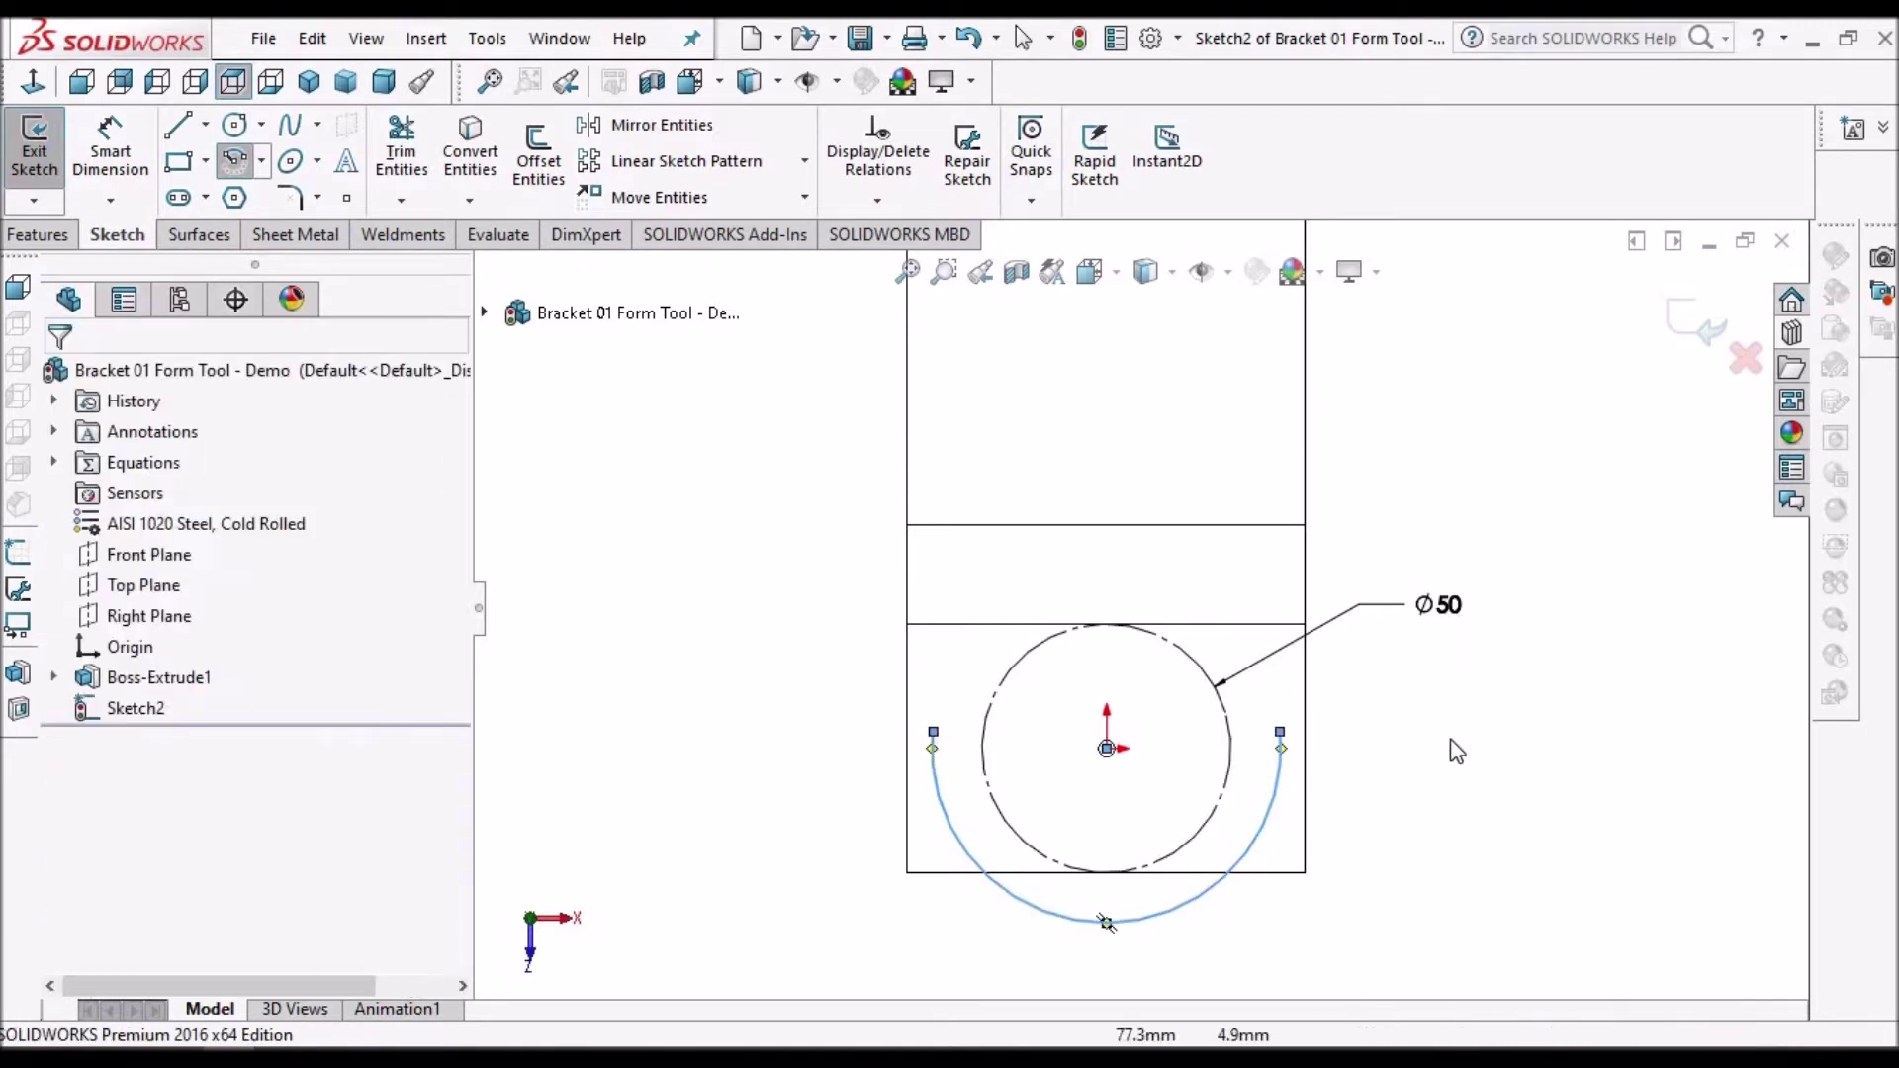
- Add a Horizontal relation between the arc's two endpoints
click(1281, 733)
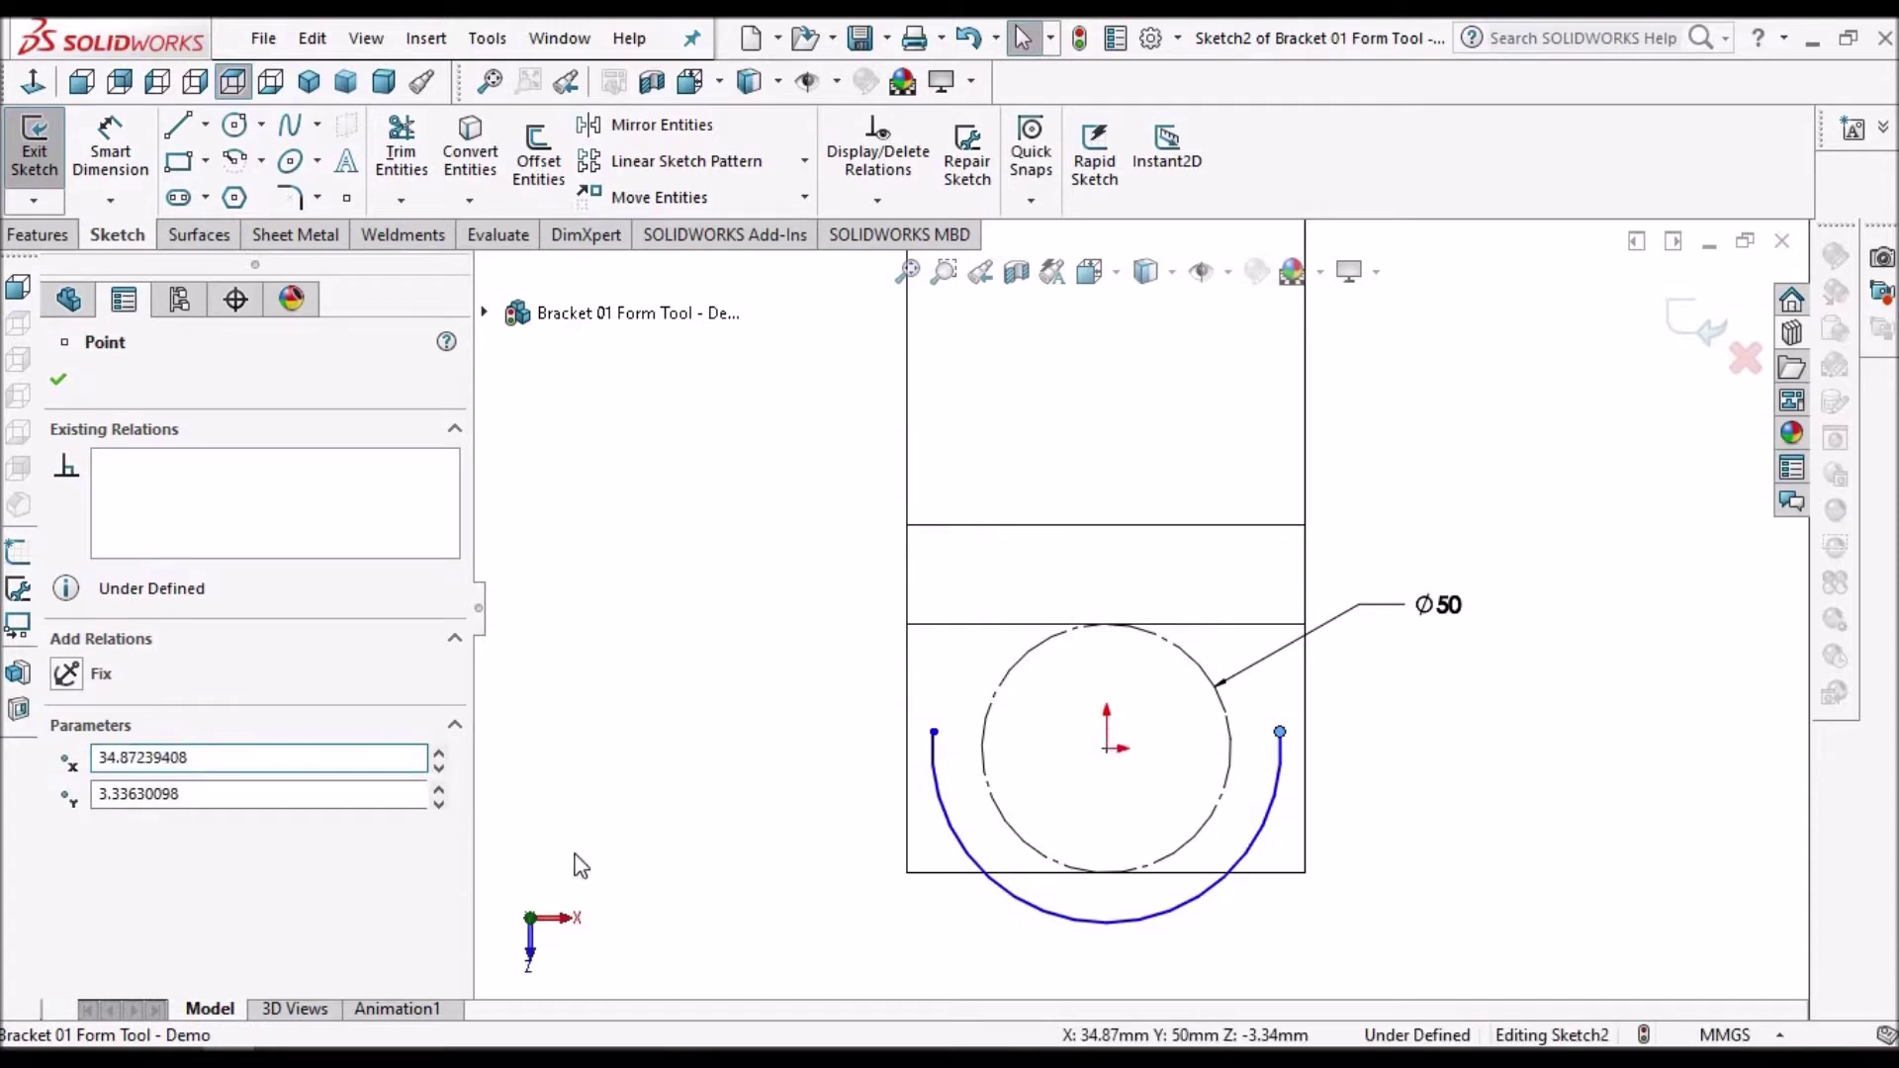
ctrl+click(932, 734)
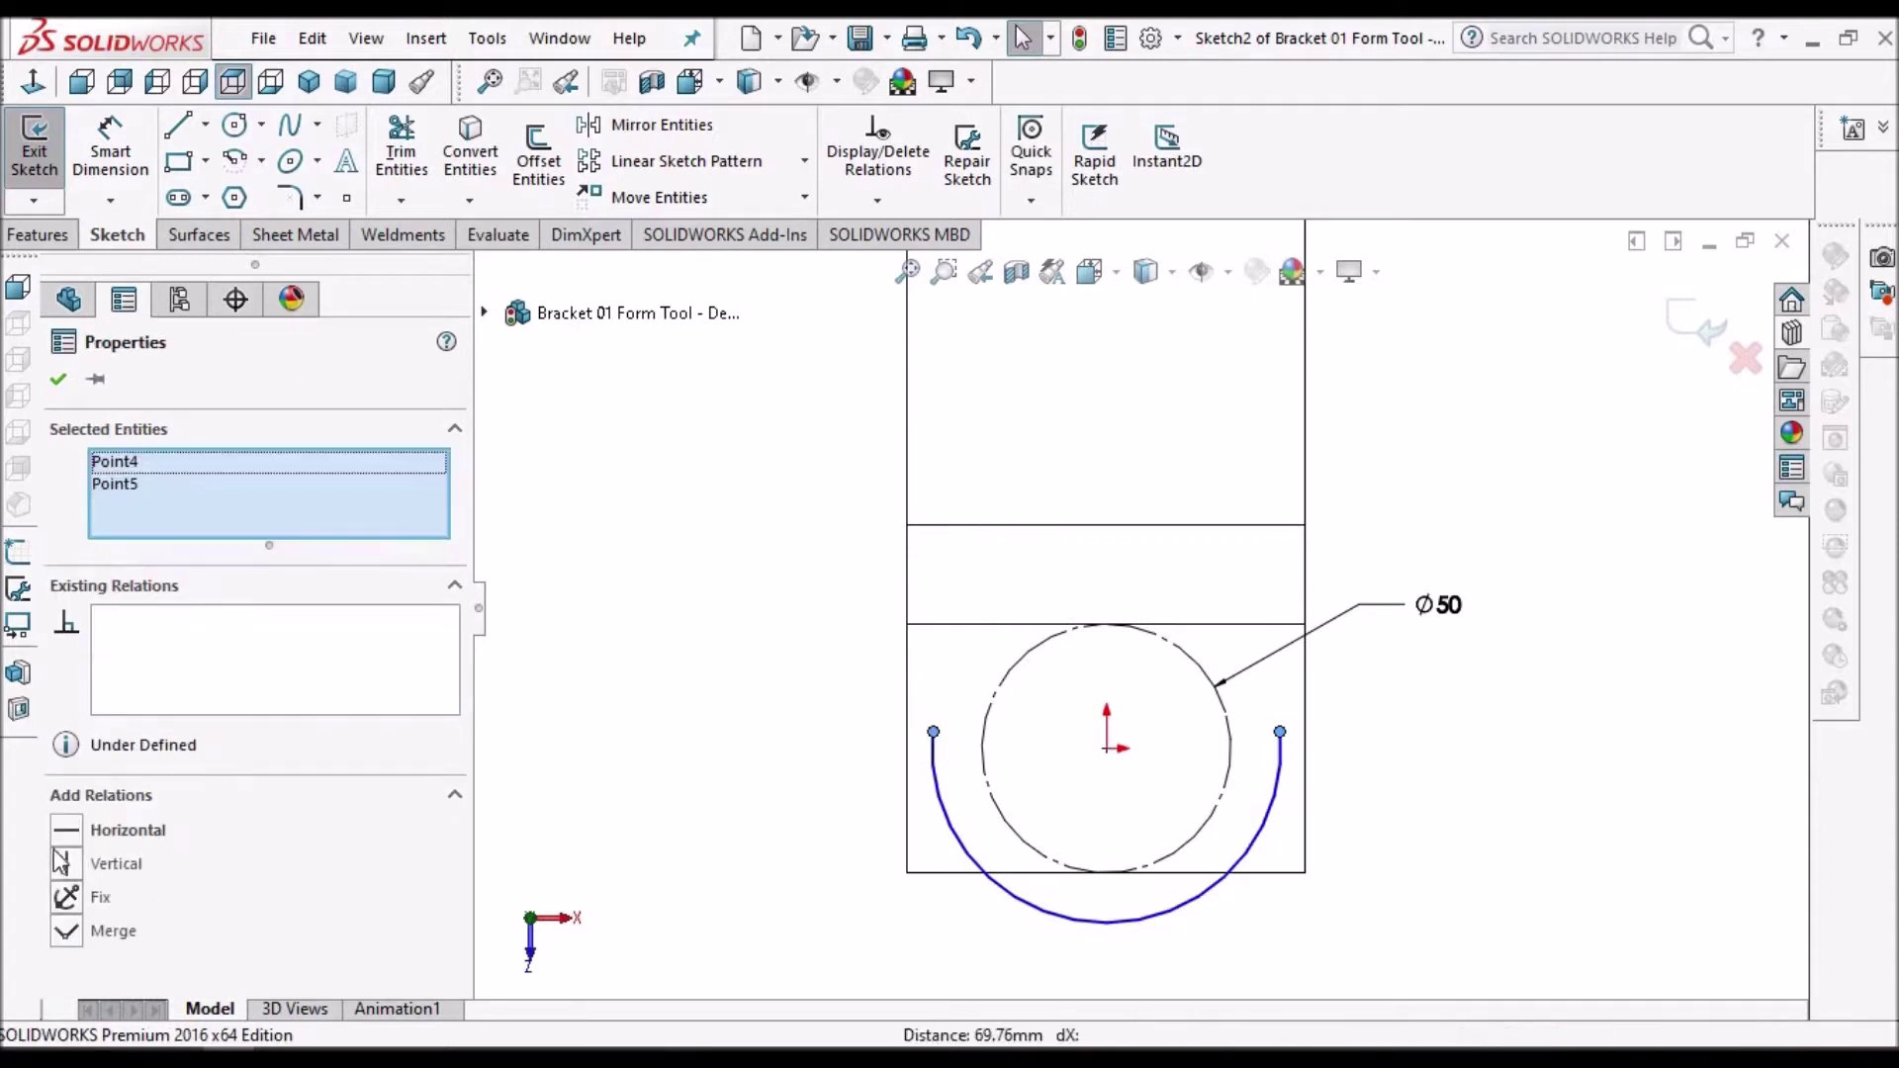
click(1474, 746)
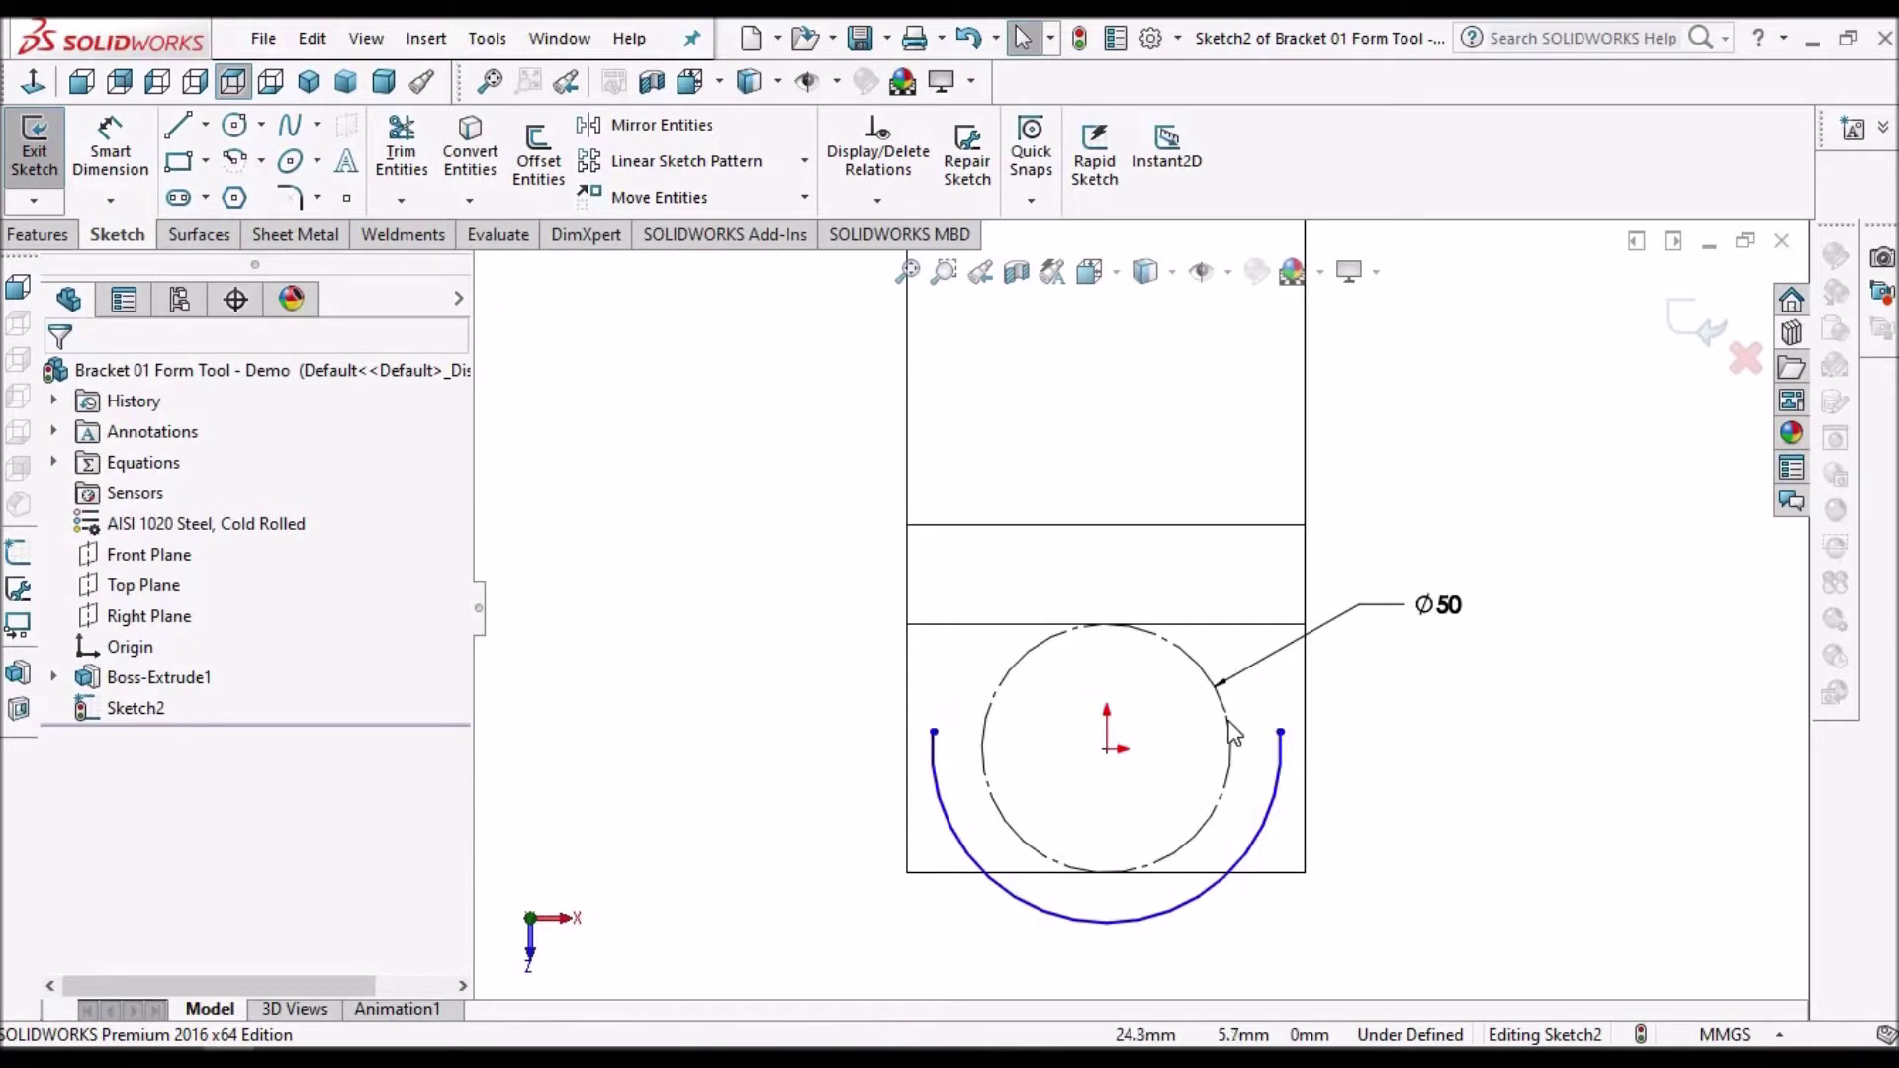
- Add a Coradial relation between the centerpoint arc and the 50 mm construction circle
click(1231, 737)
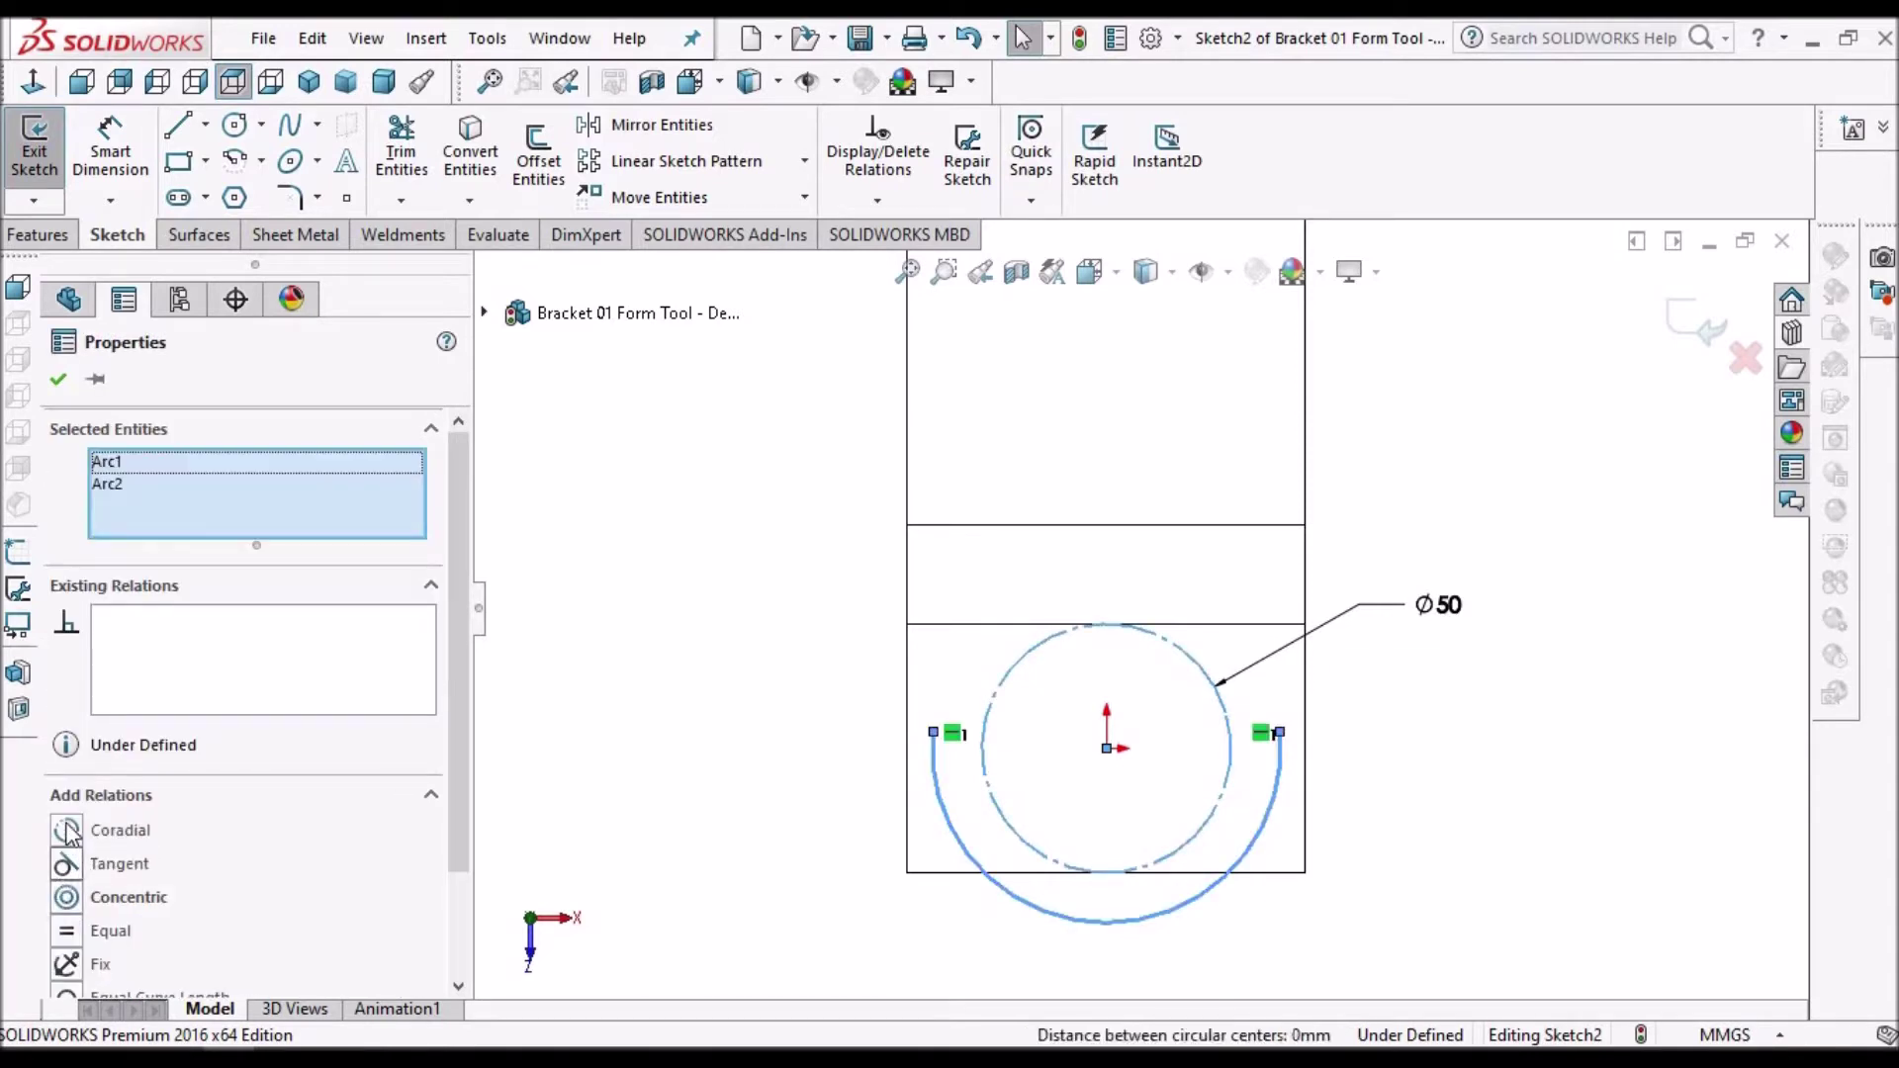
click(67, 831)
click(59, 379)
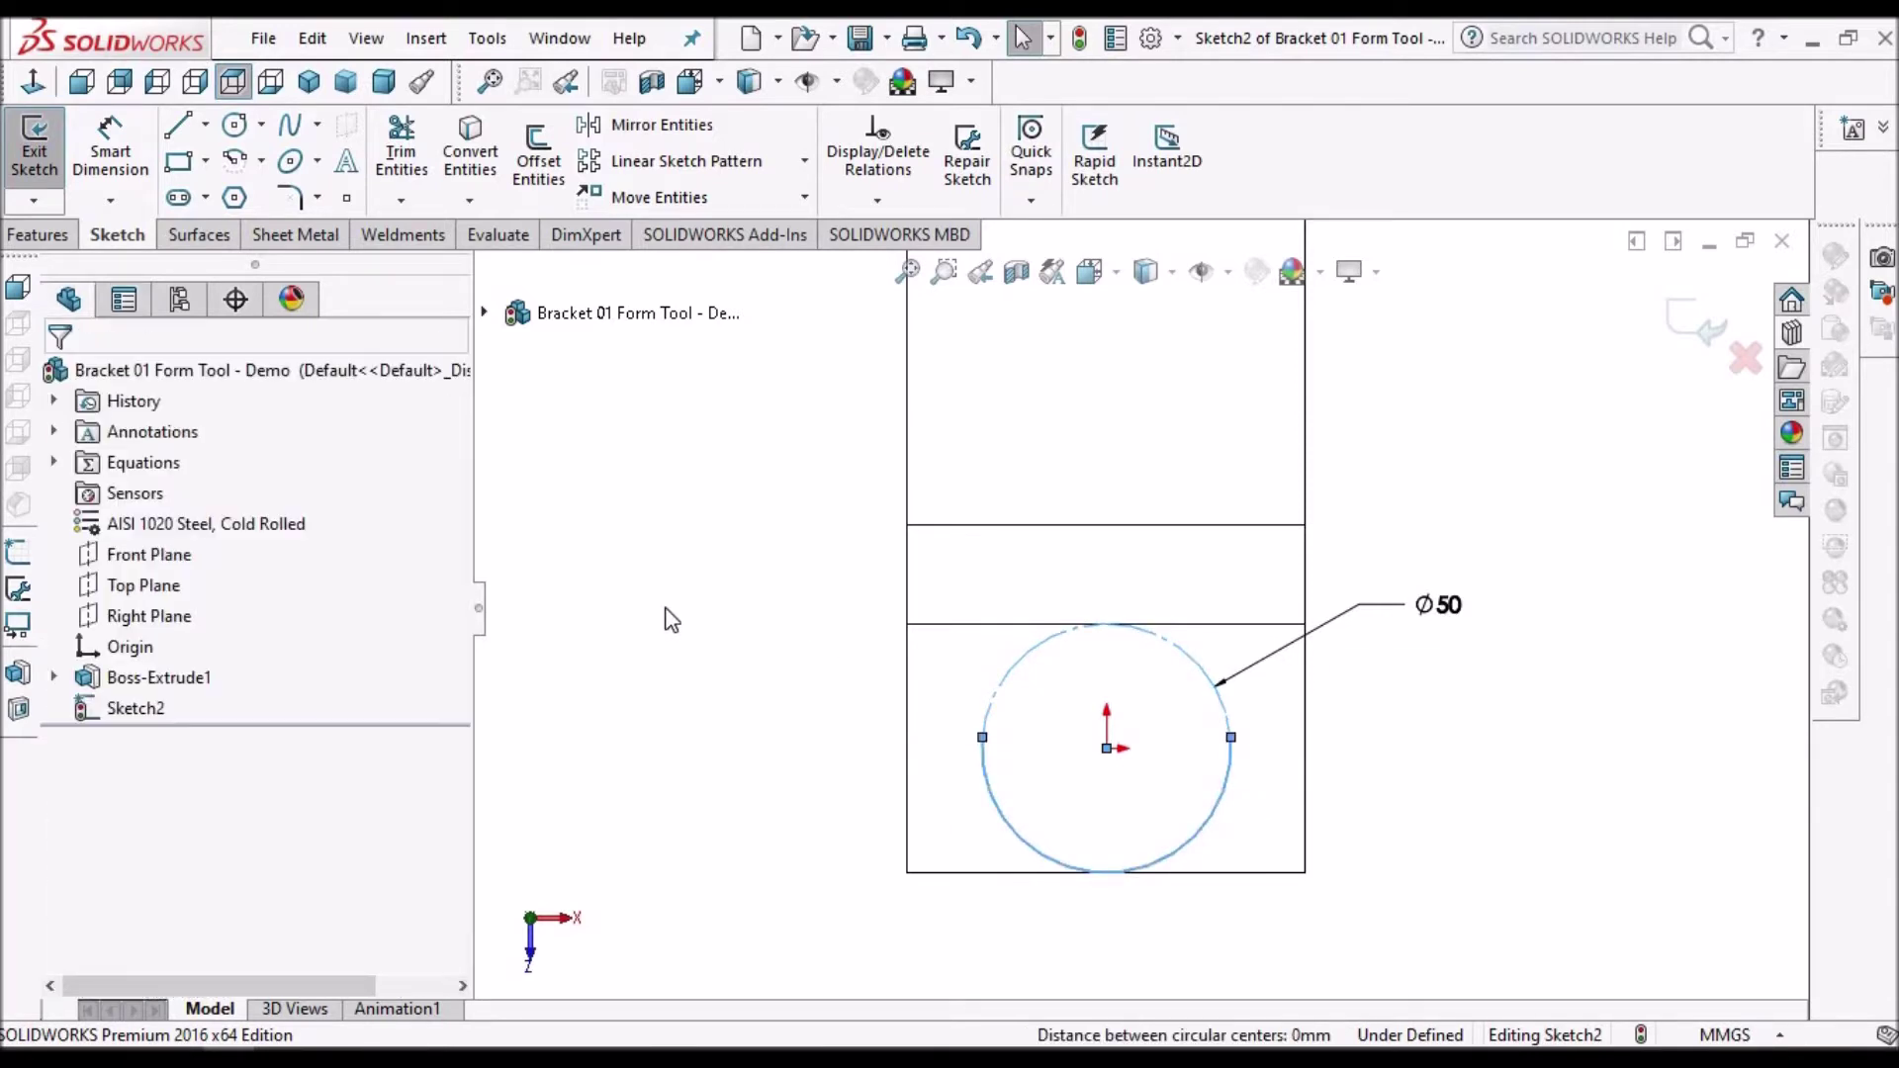
- Draw a vertical centerline about 125 mm long from the origin to the block's far edge
scroll(1314, 458, up, 2)
scroll(1326, 435, down, 1)
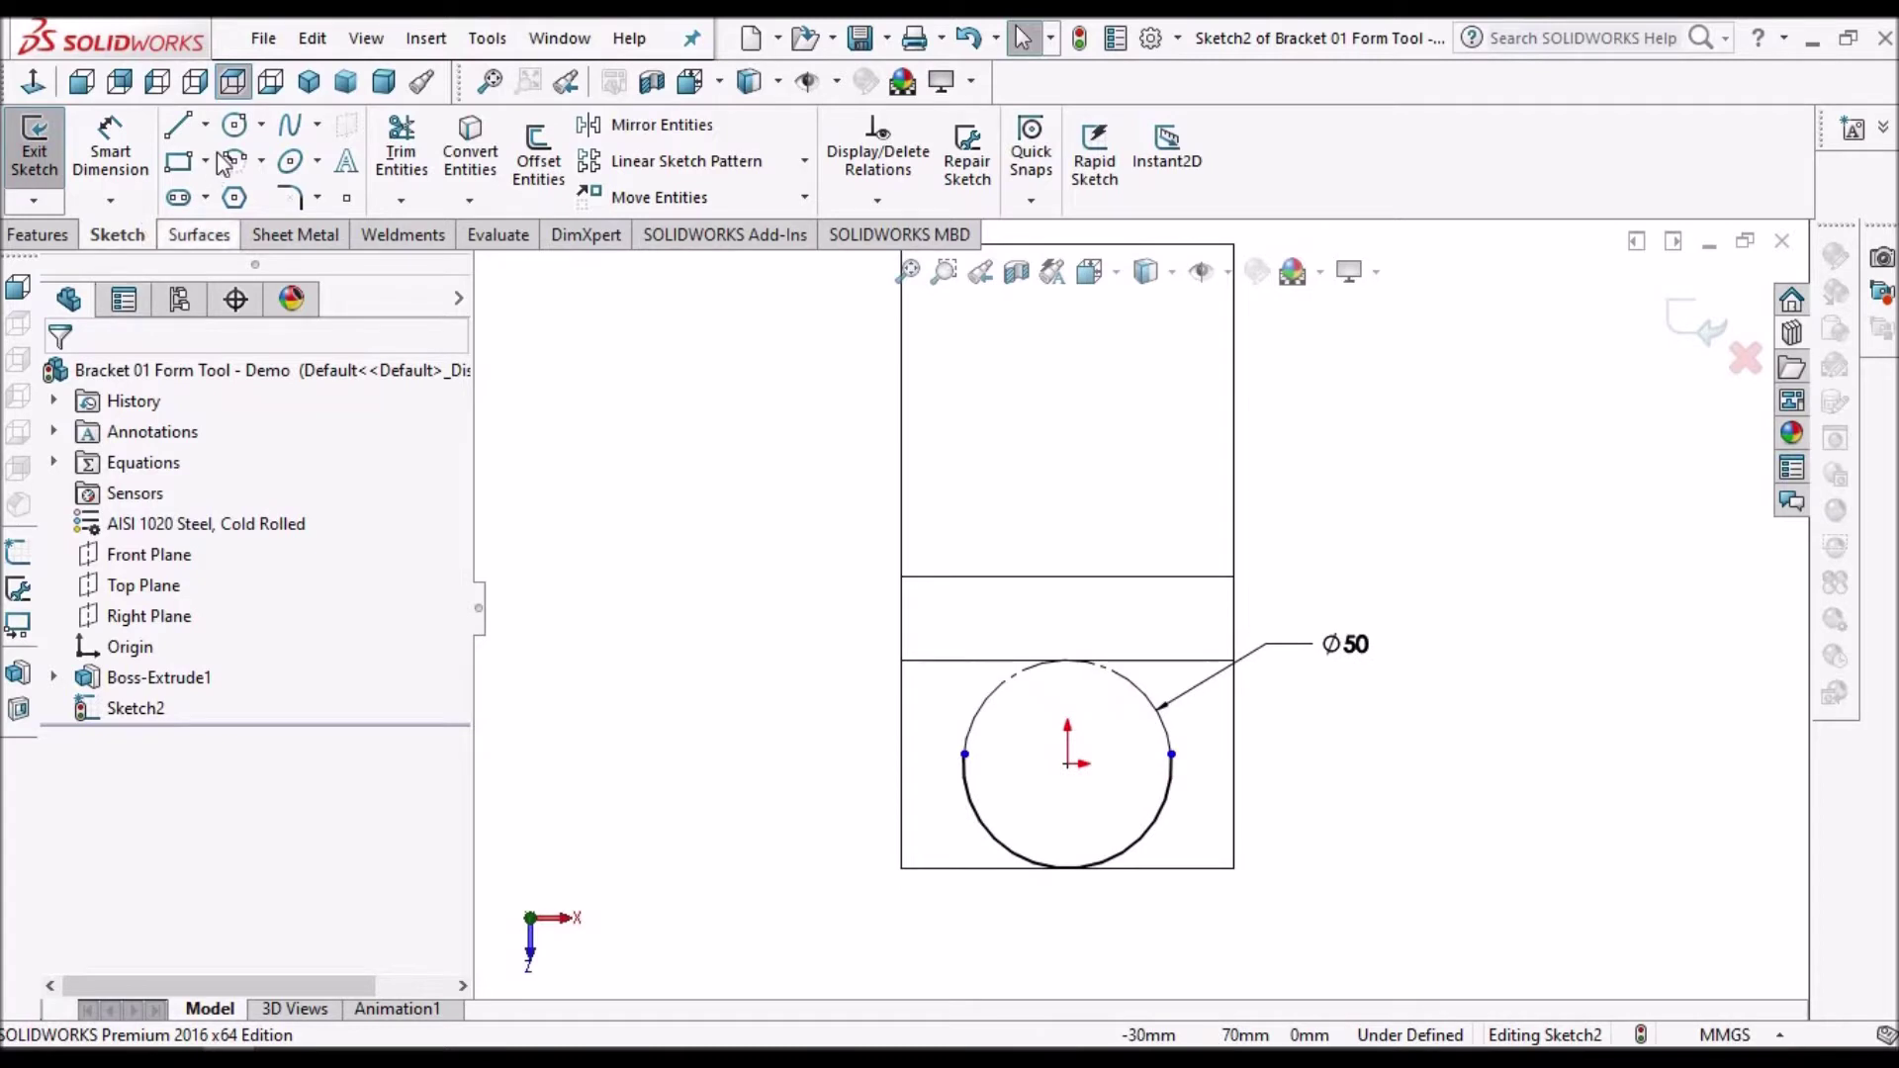
click(204, 124)
click(237, 195)
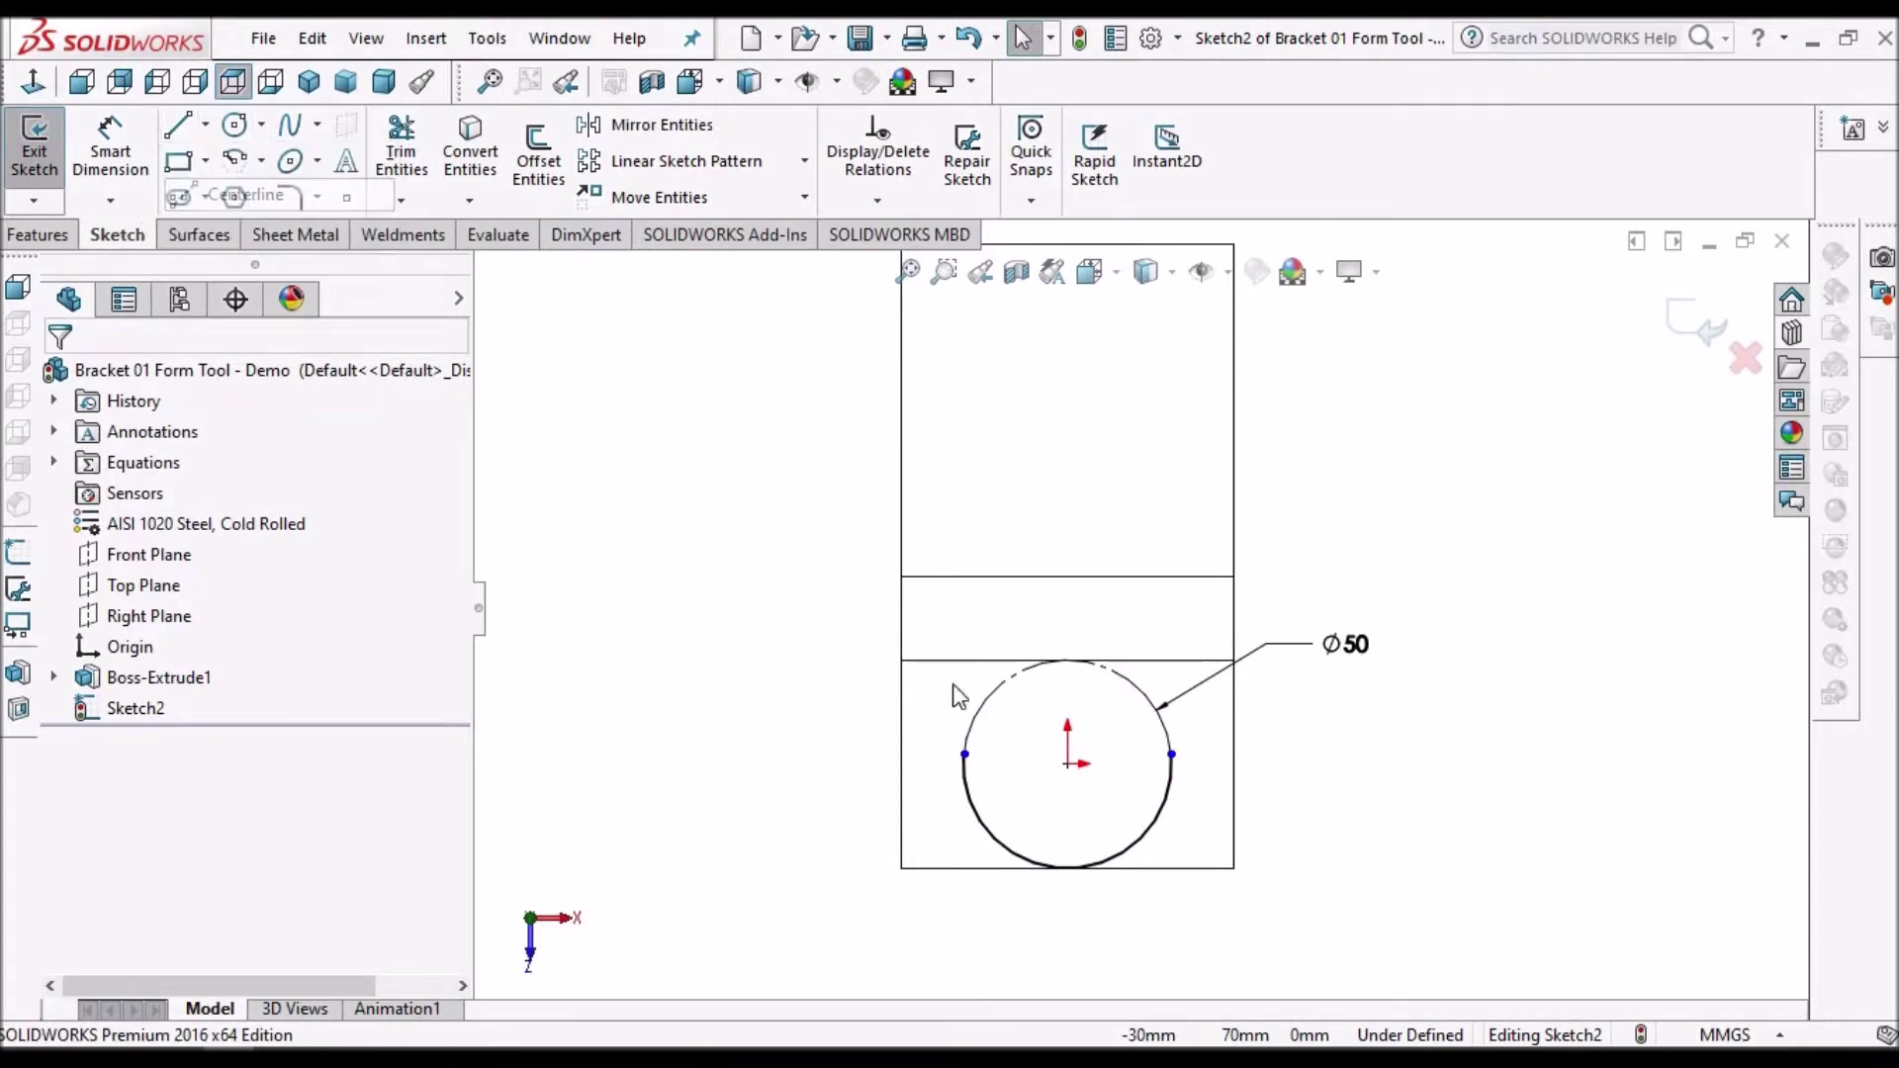
click(1068, 764)
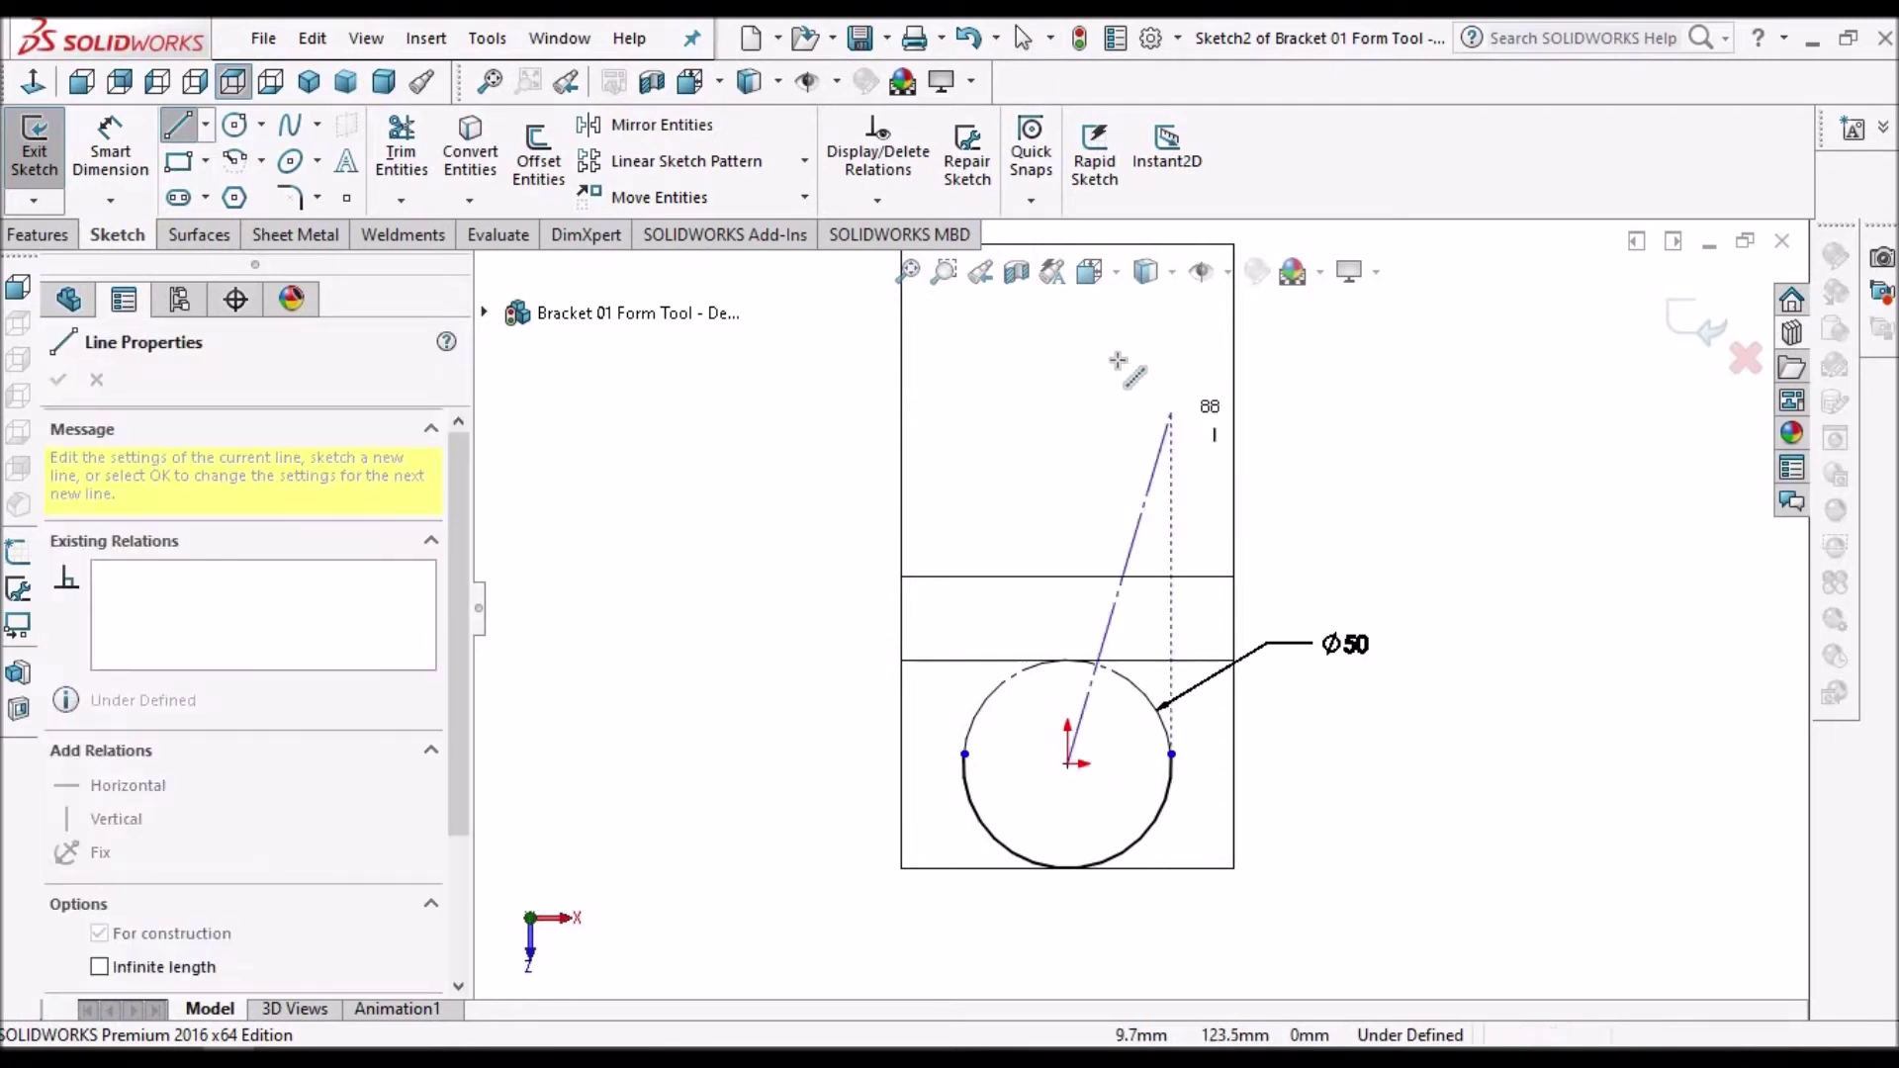
scroll(1123, 368, up, 3)
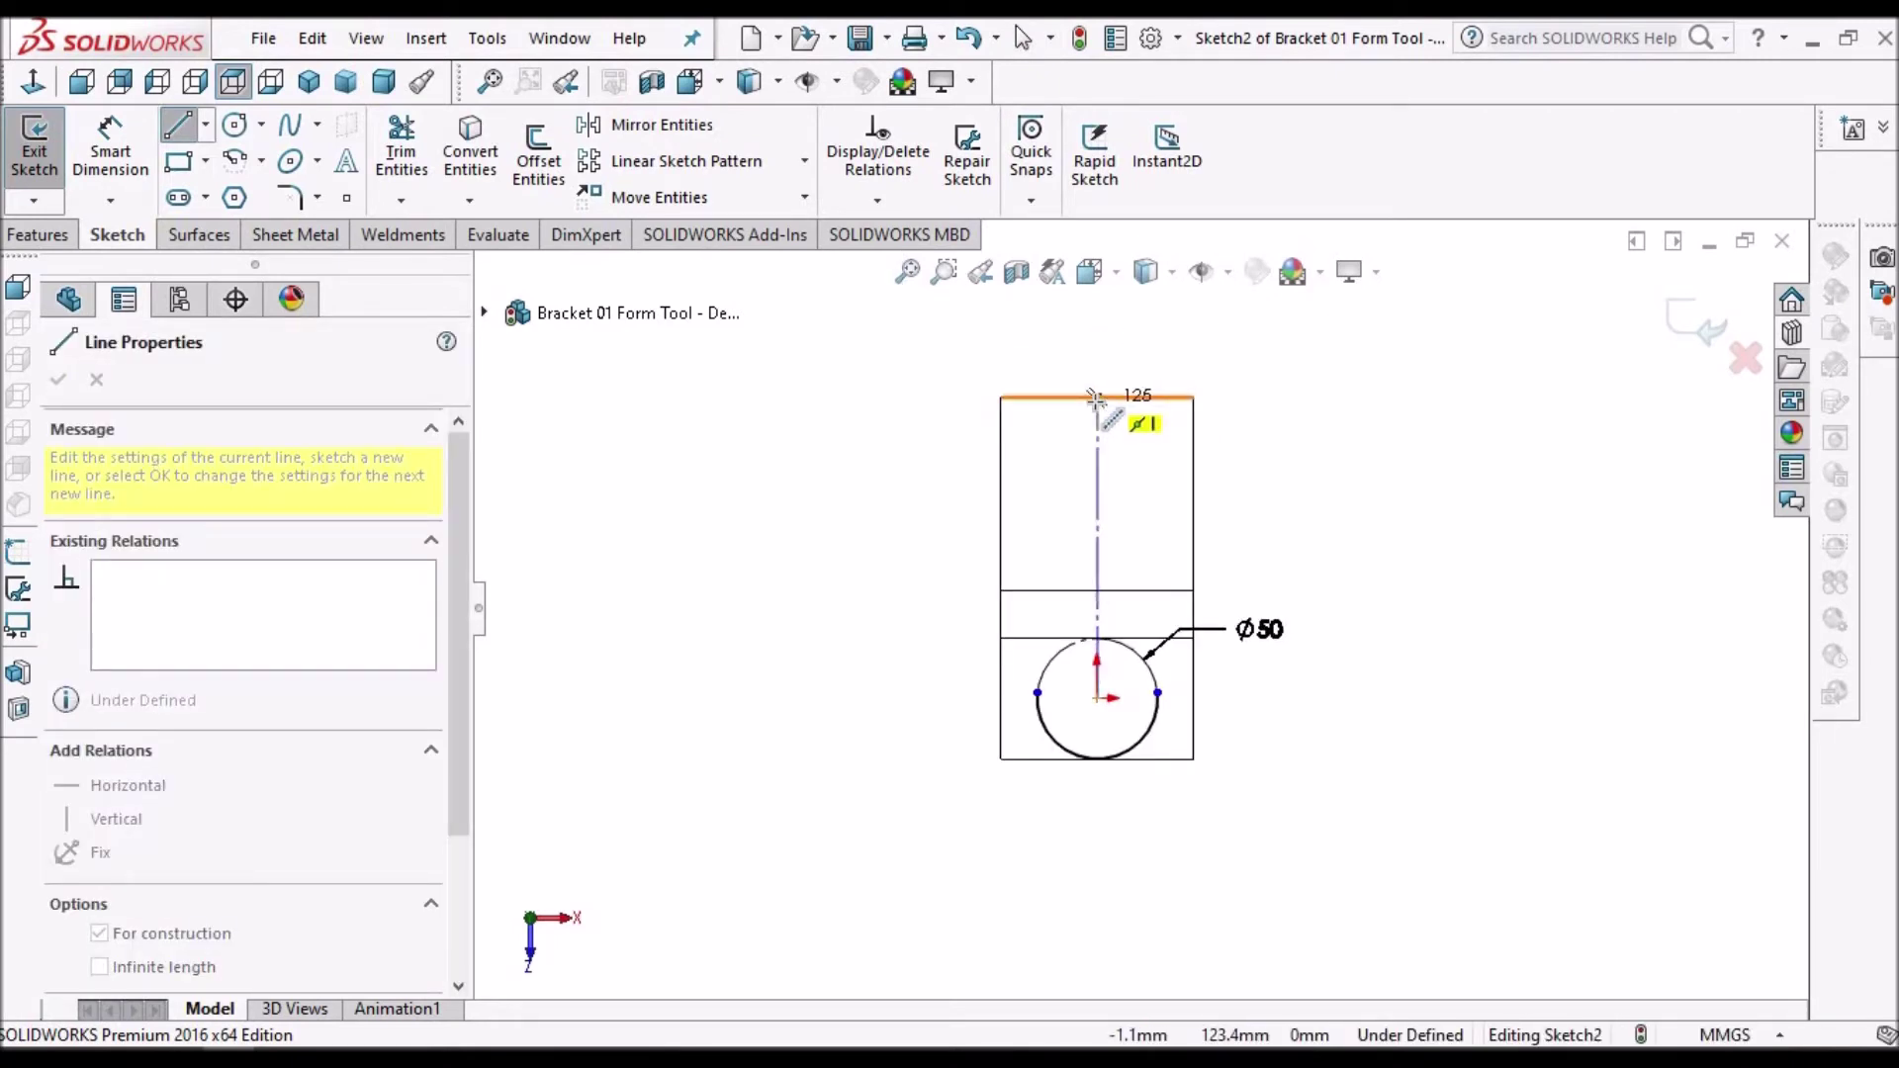
click(1097, 396)
right_click(821, 426)
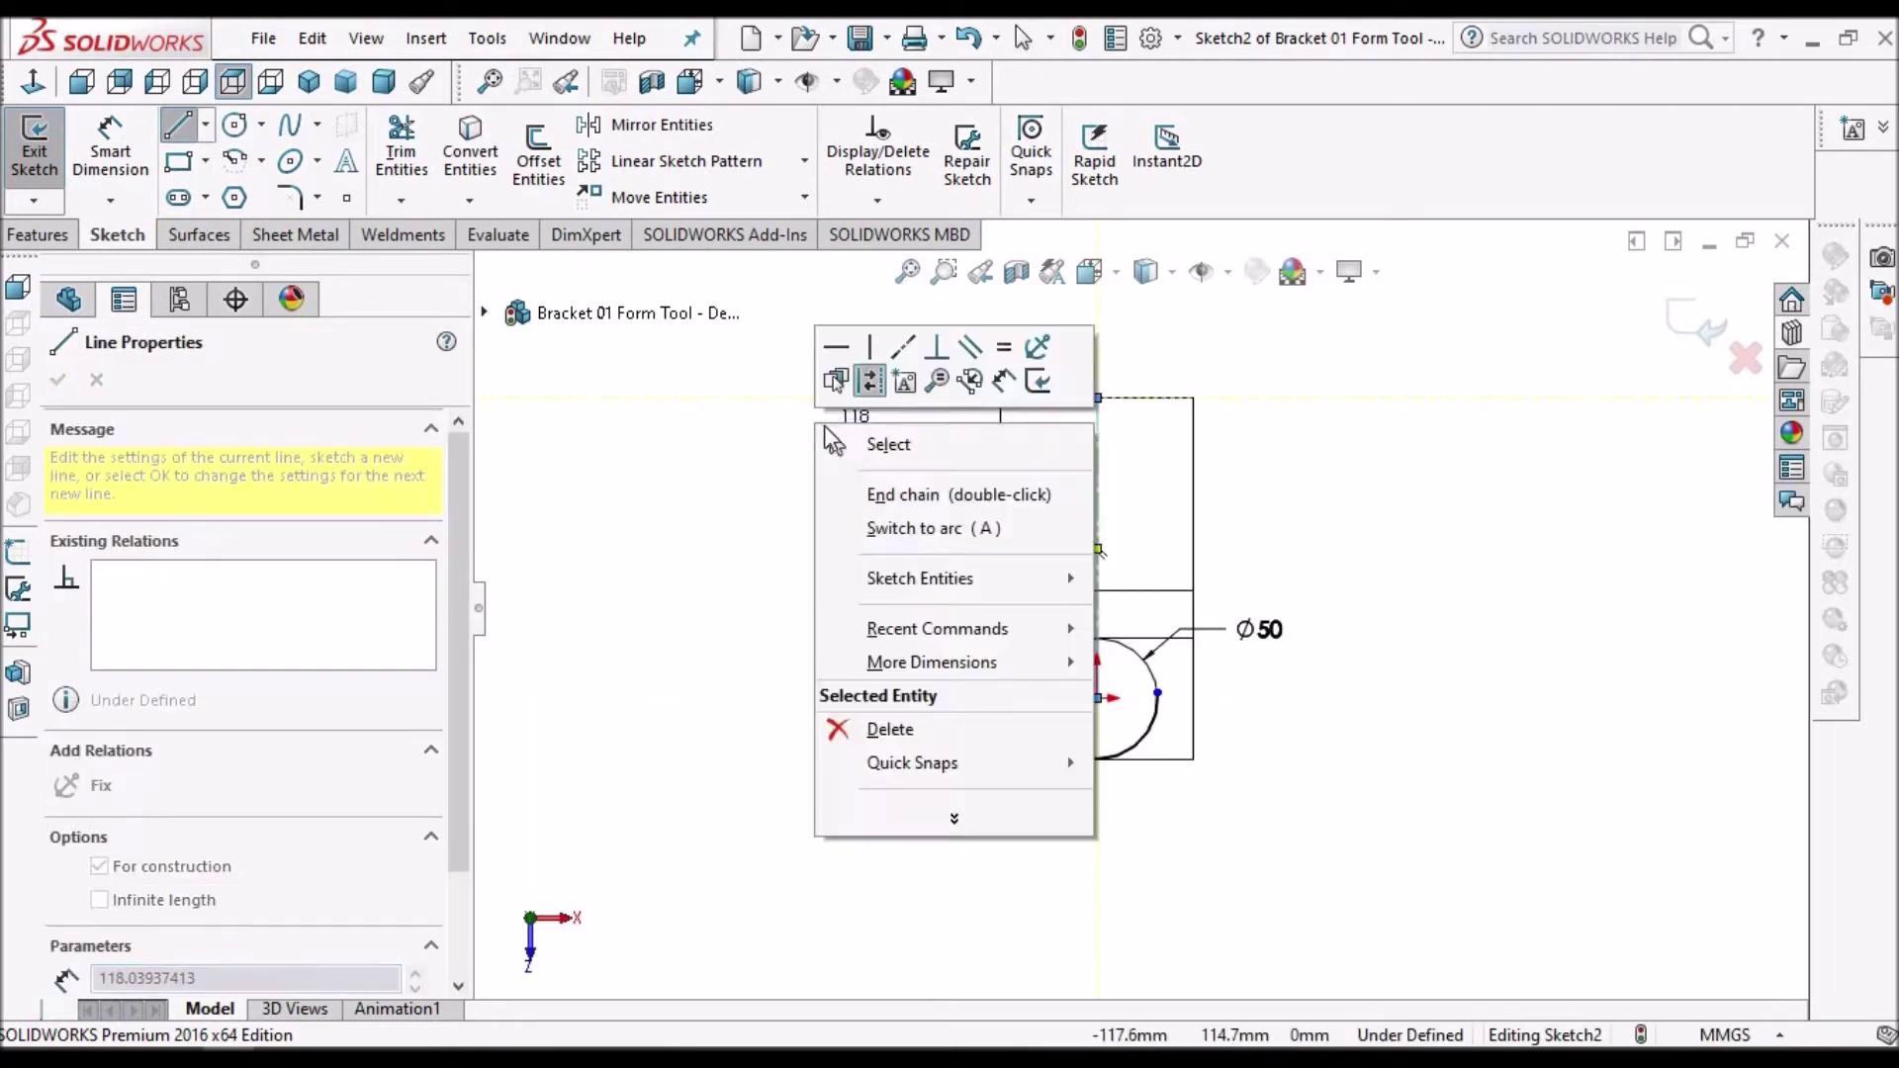
click(871, 447)
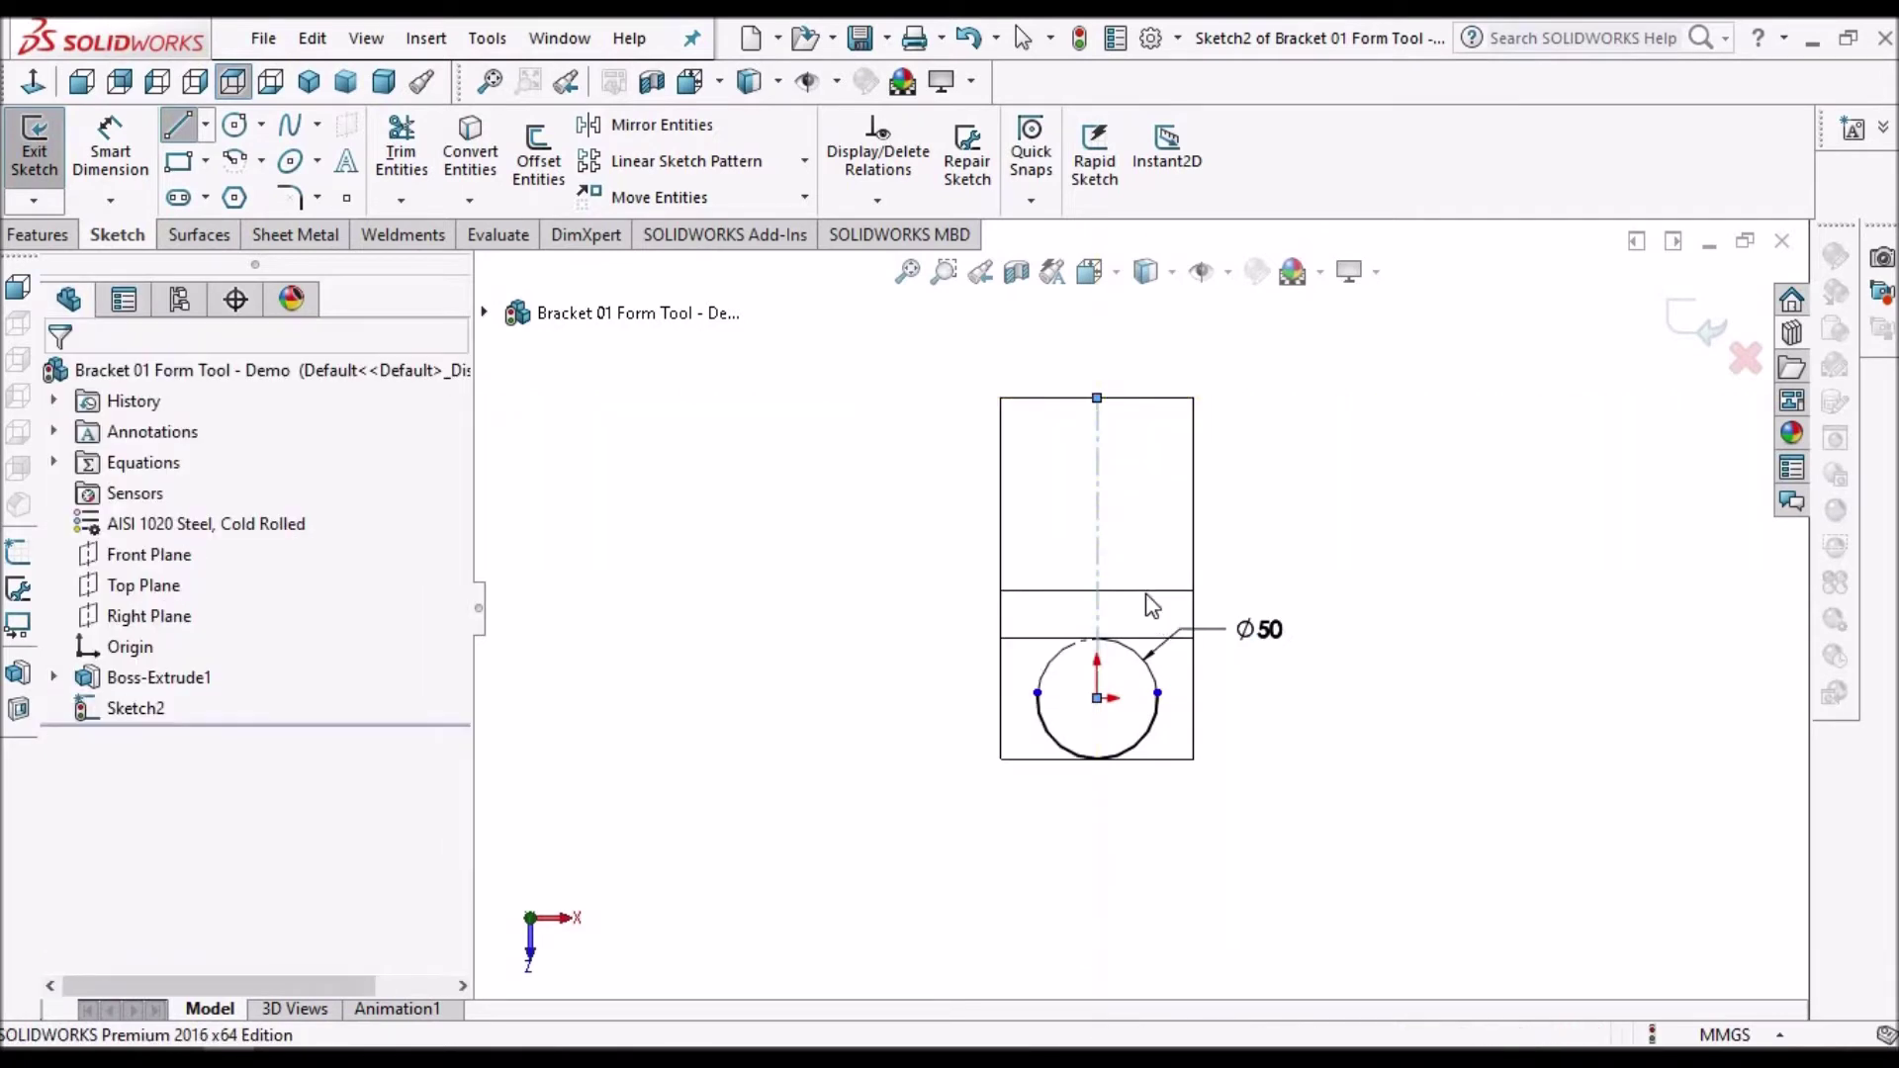
scroll(1152, 614, down, 2)
key(Escape)
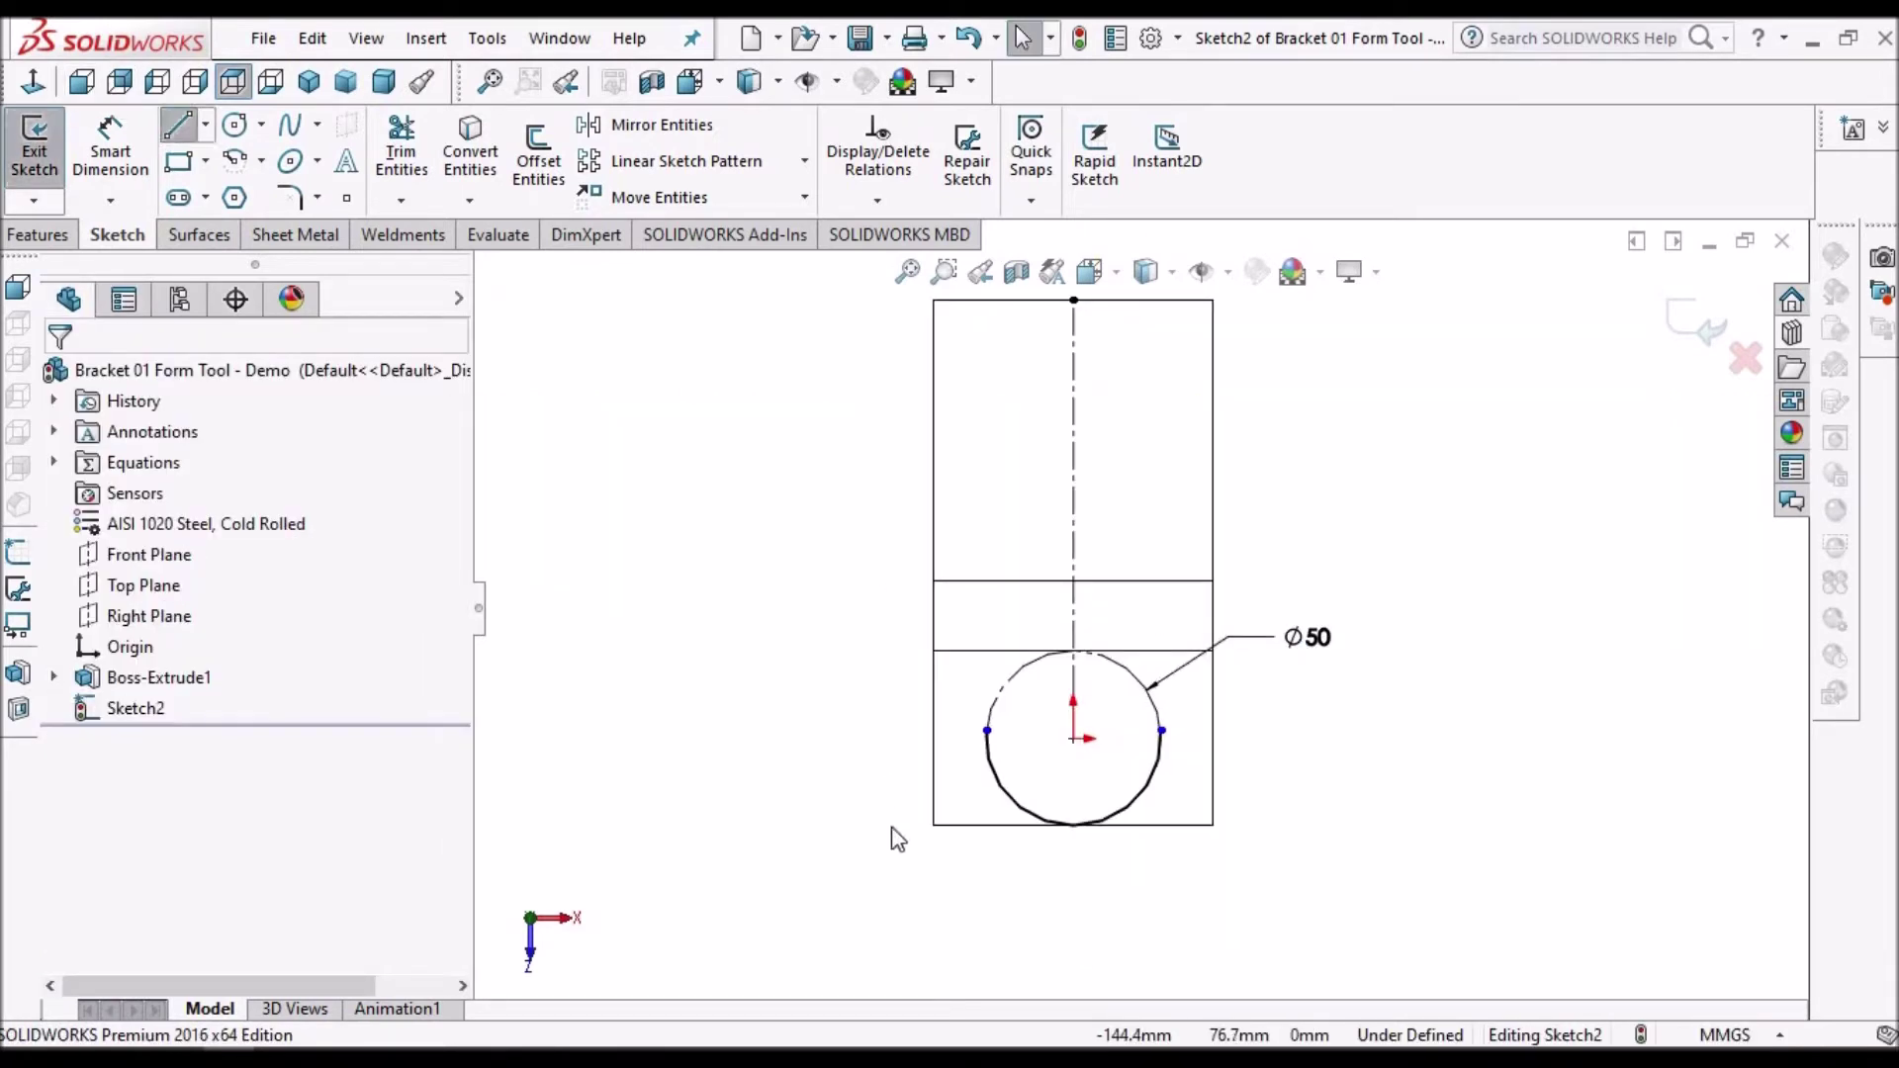
- Sketch three connected lines from the arc's left endpoint: about 34 mm outward, about 34 mm inward, and vertically to the block's far edge
key(l)
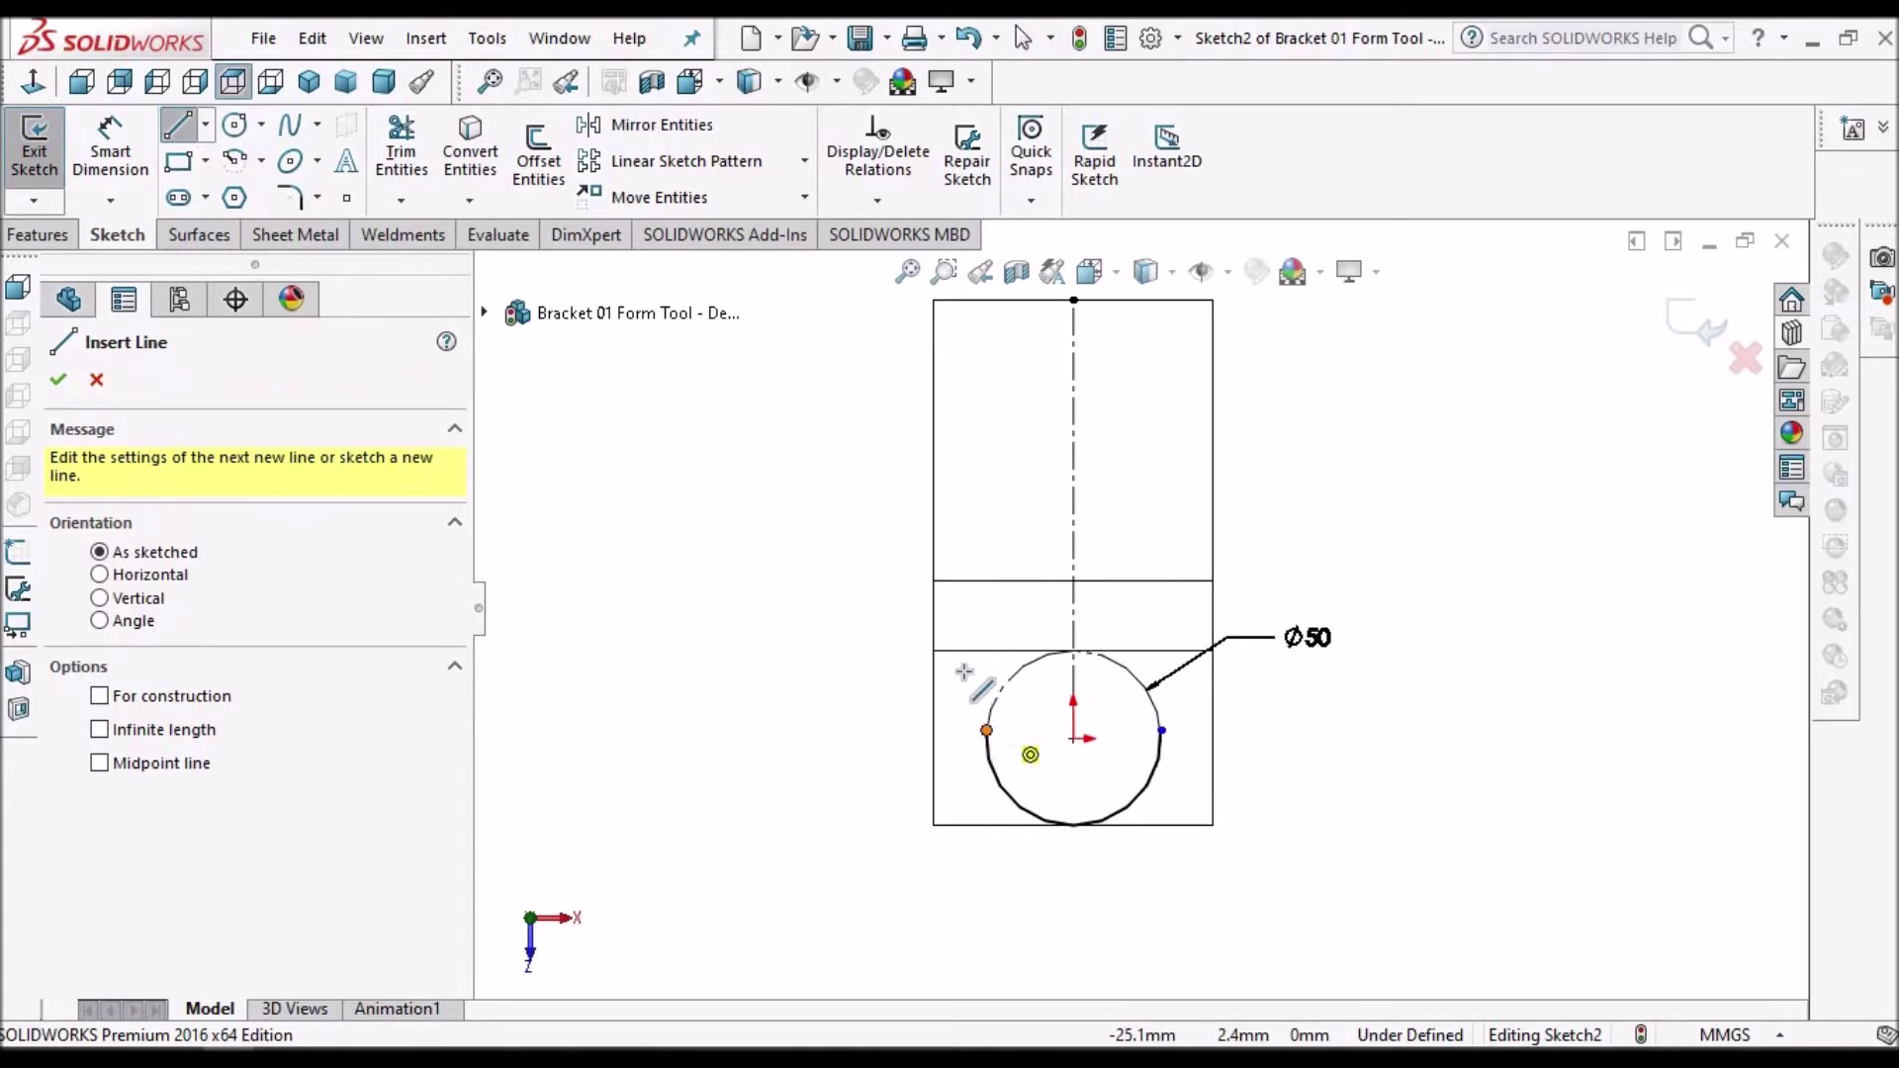
drag(956, 615, 987, 730)
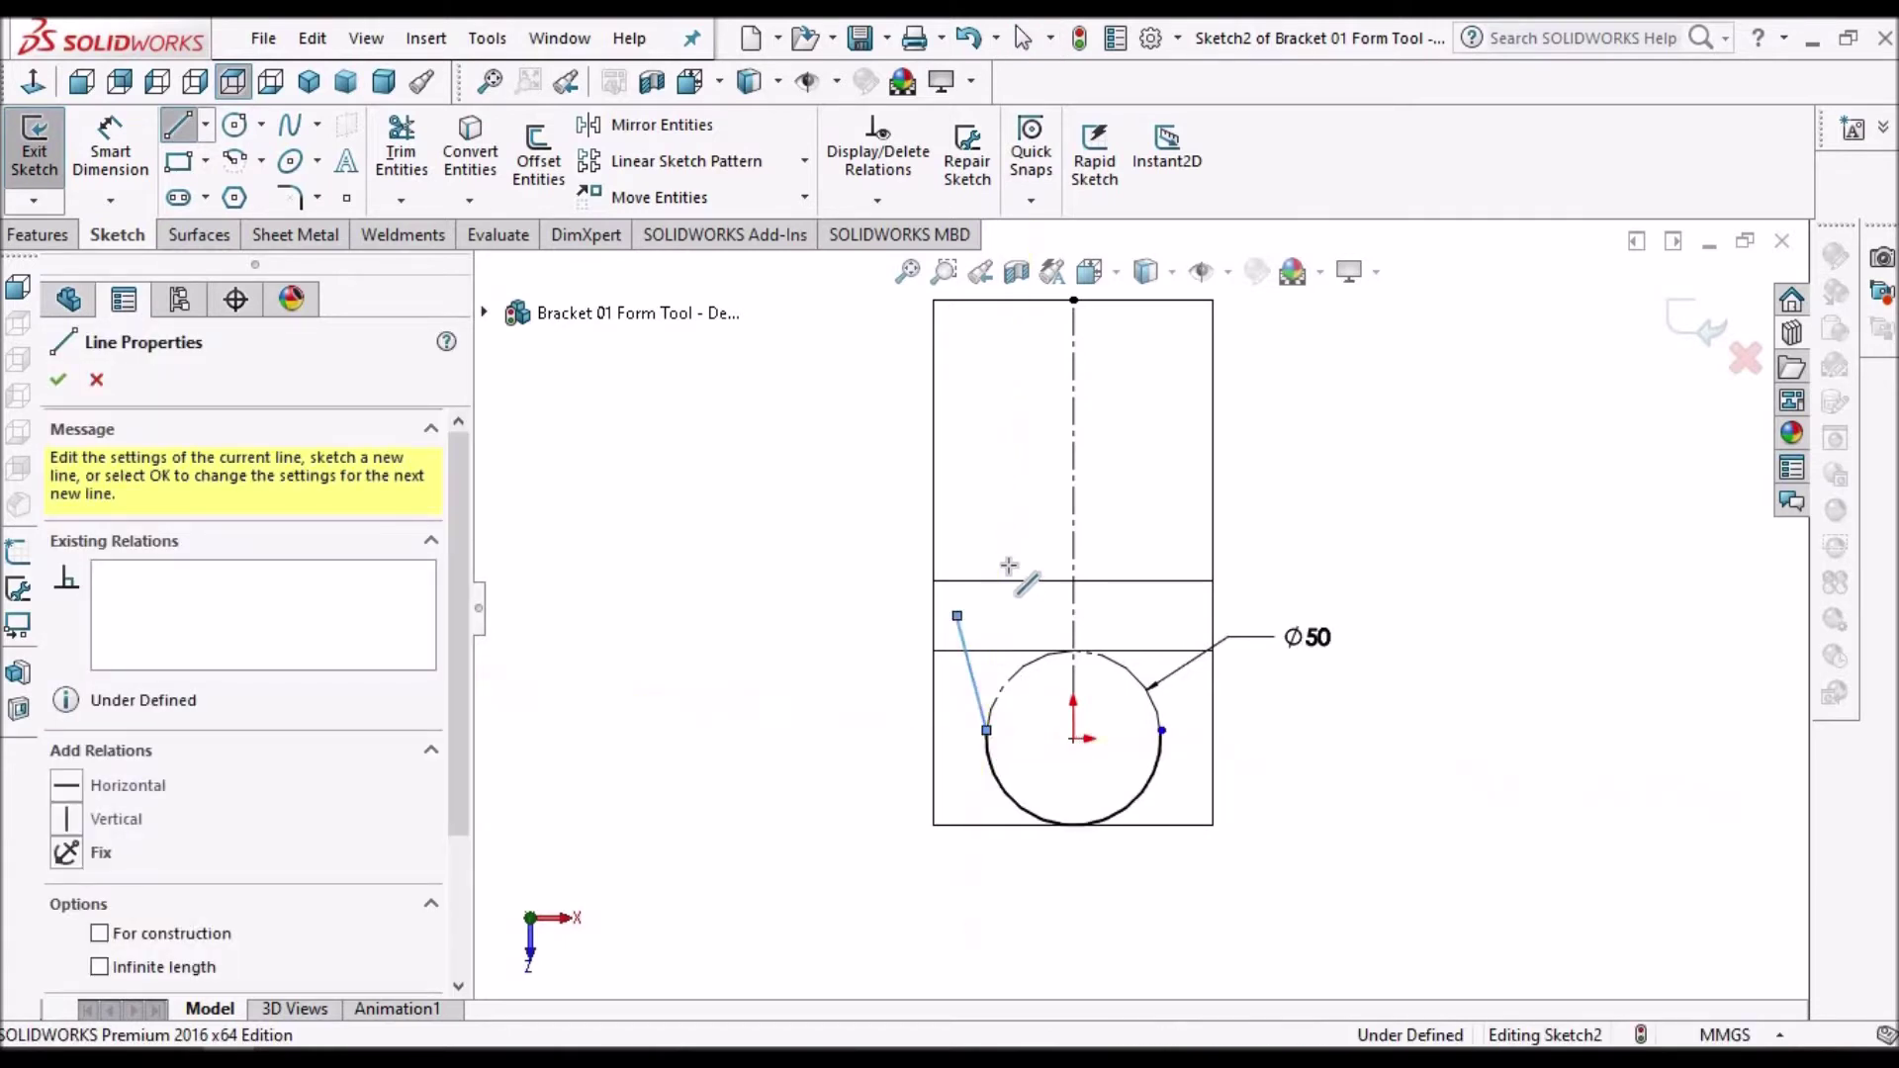
click(1007, 512)
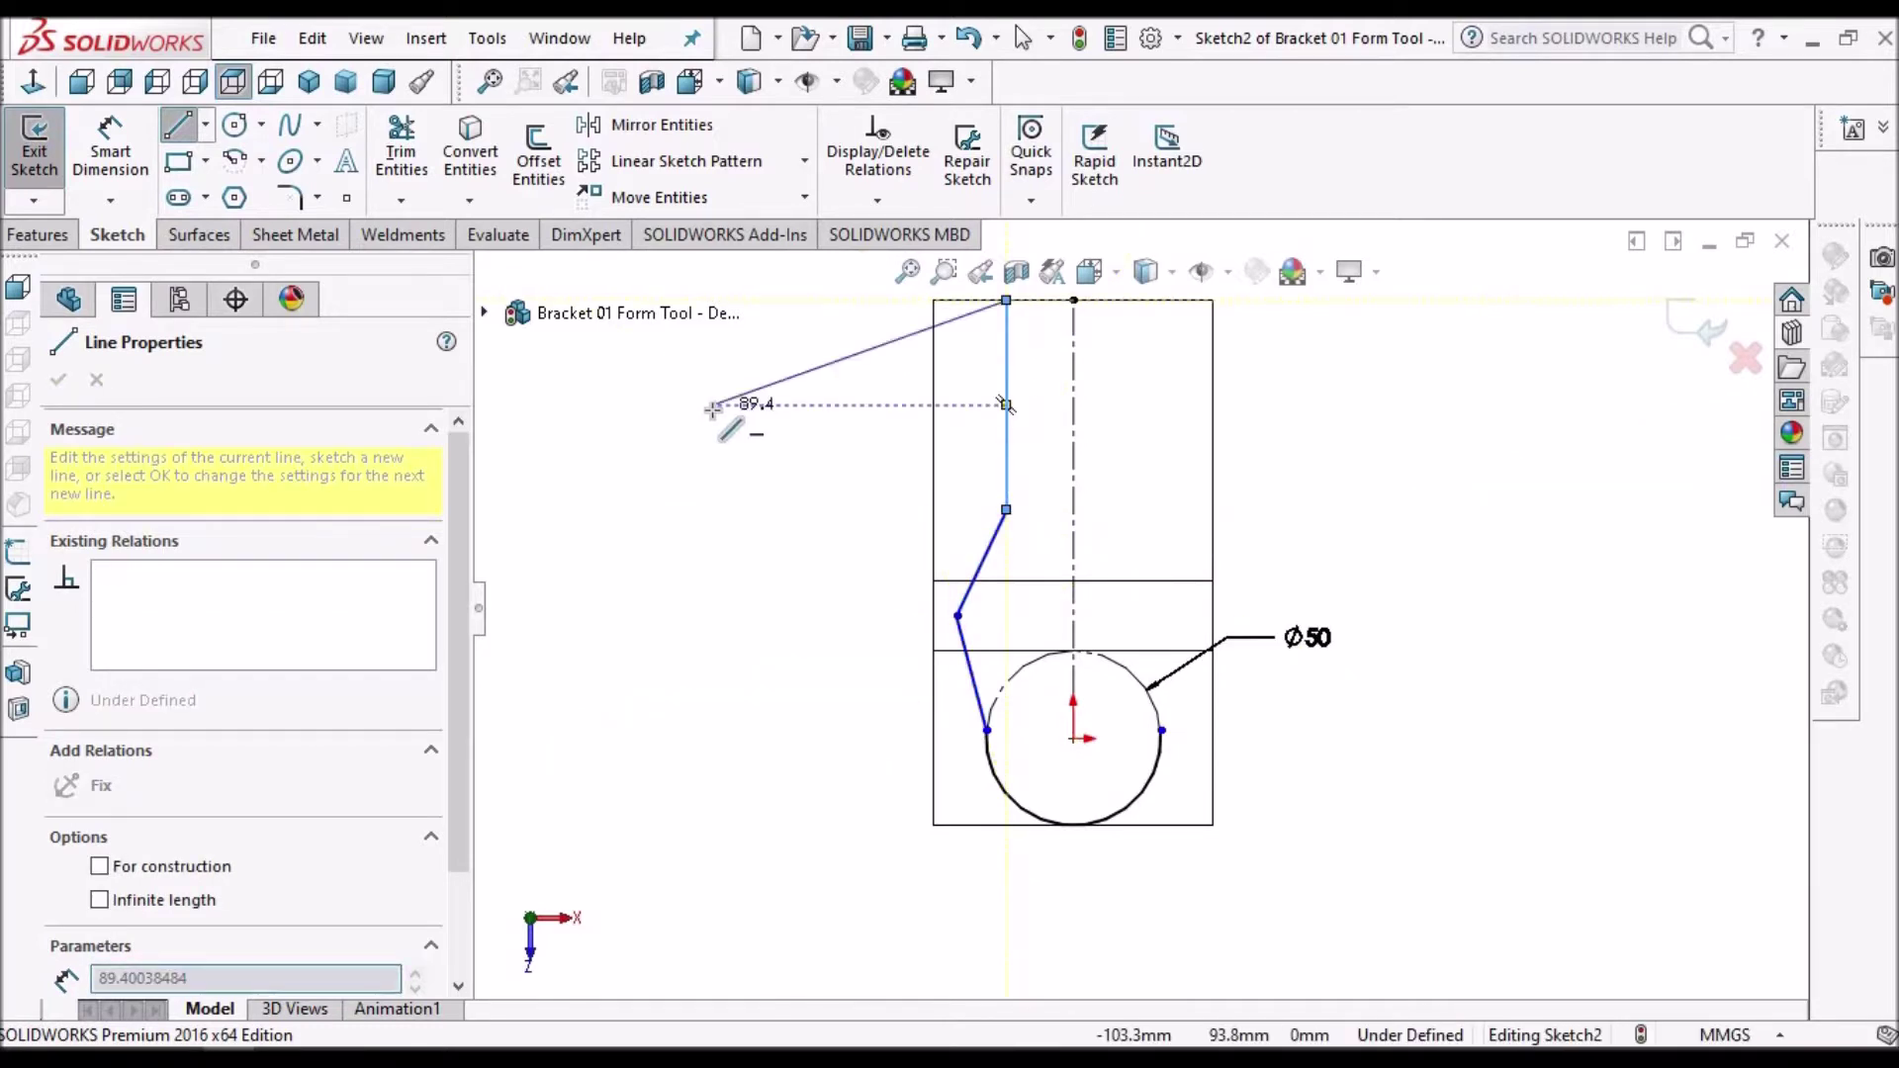
right_click(717, 406)
key(Escape)
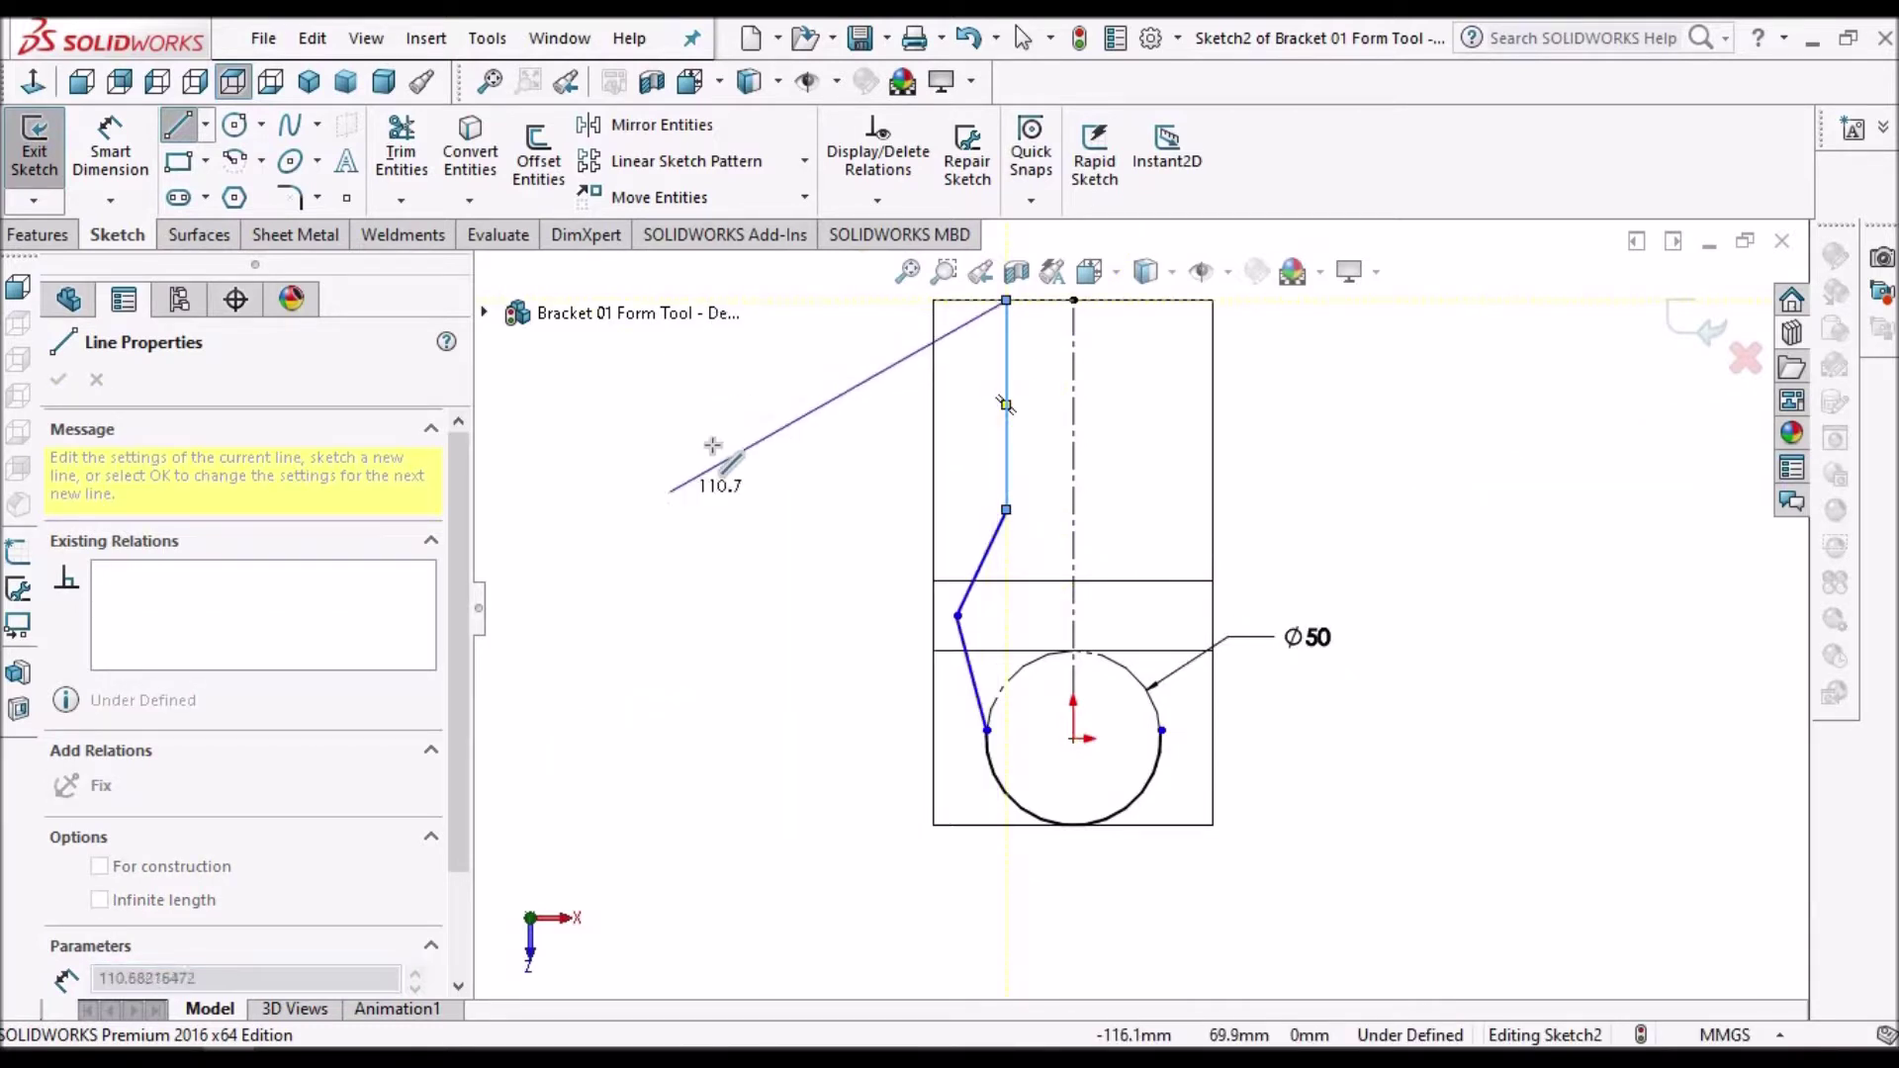
right_click(740, 431)
click(777, 449)
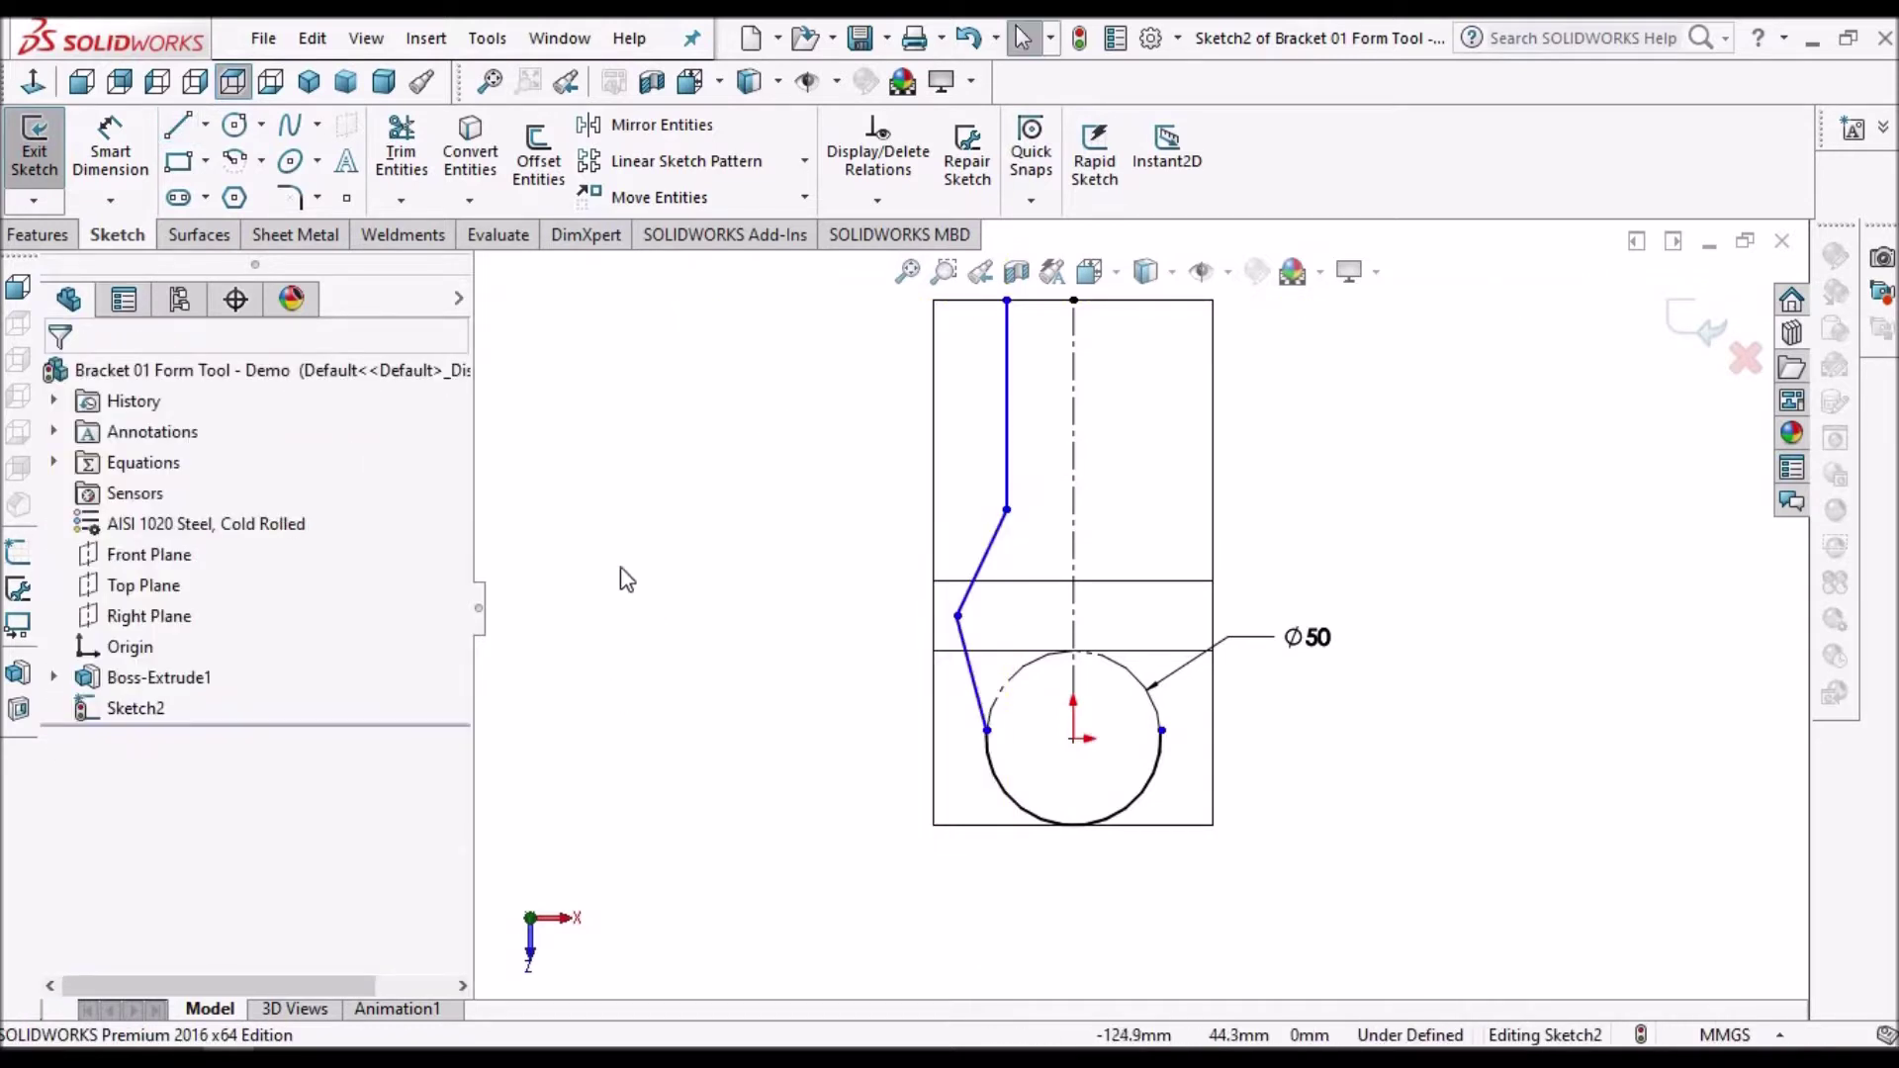
- Dimension the angle between the two slanted lines on the side facing the centerline and set it to 151°
click(110, 148)
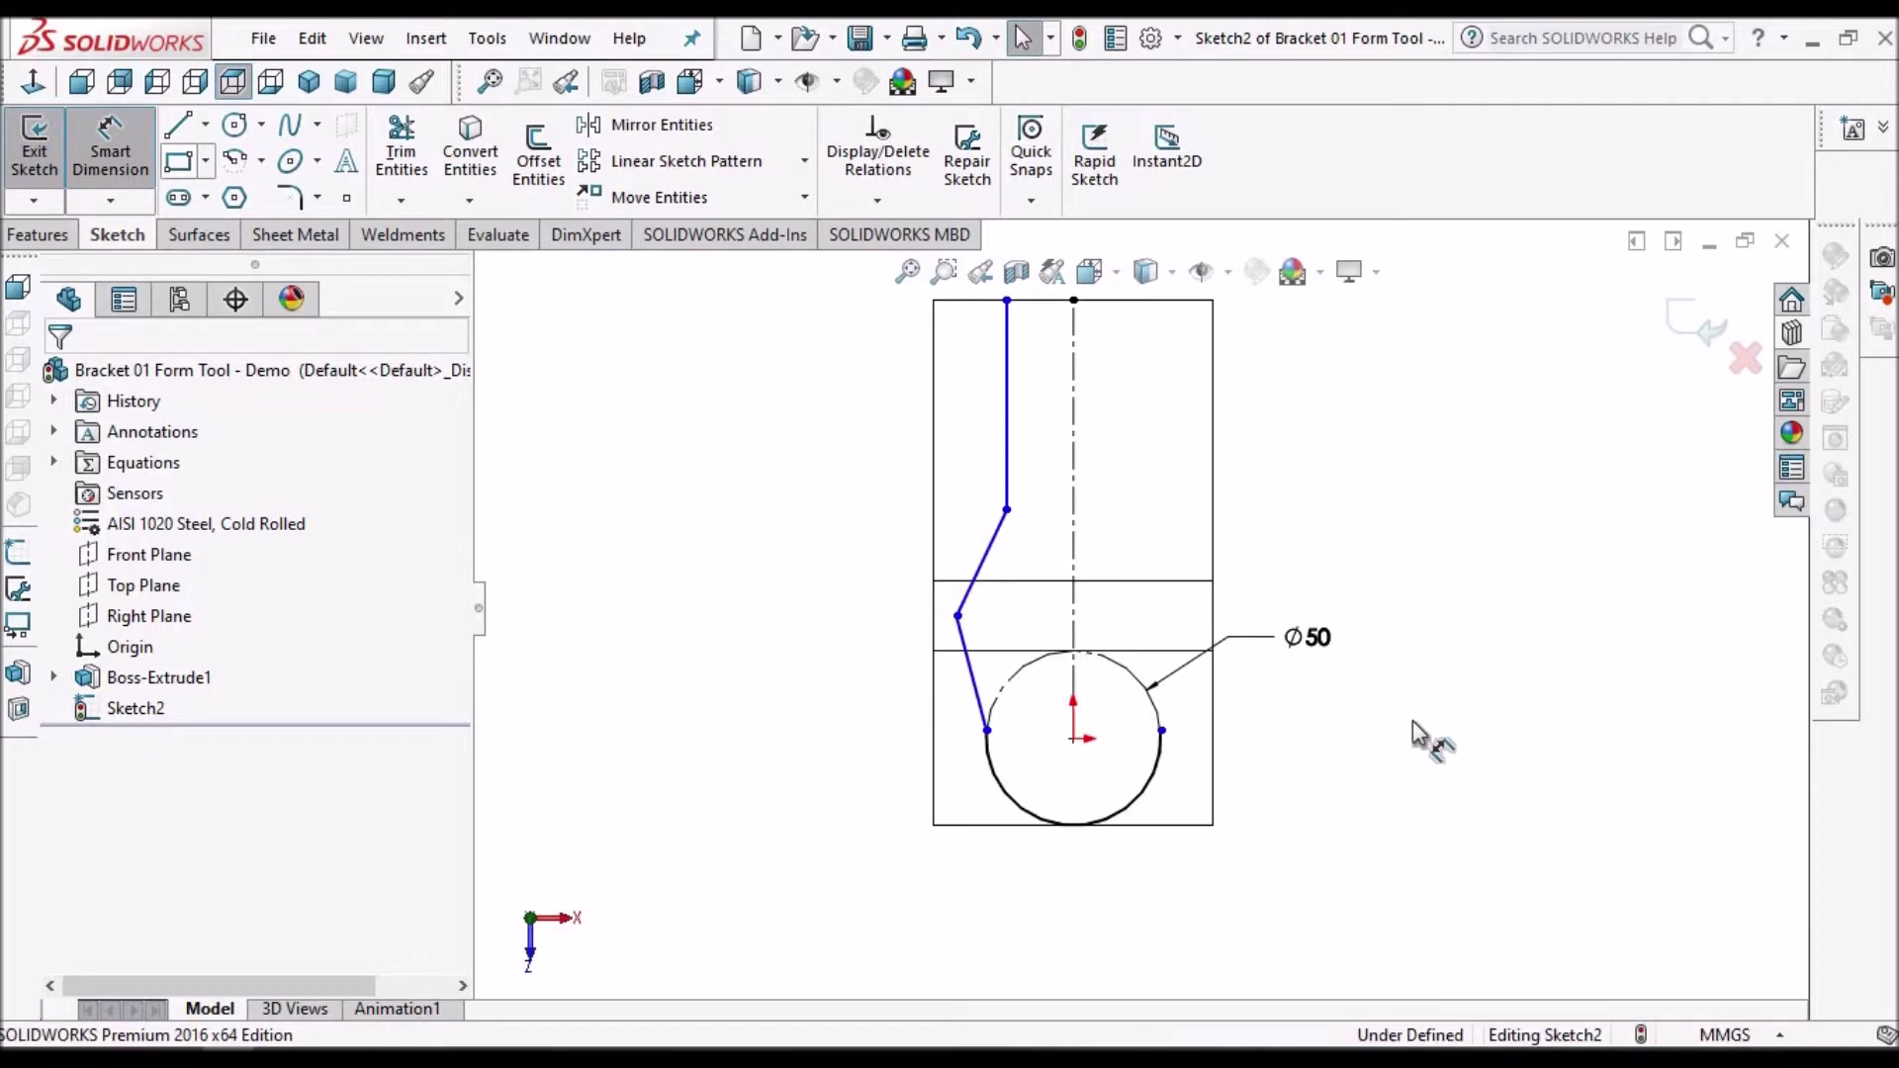
scroll(1029, 598, down, 6)
scroll(864, 514, up, 3)
scroll(865, 515, down, 3)
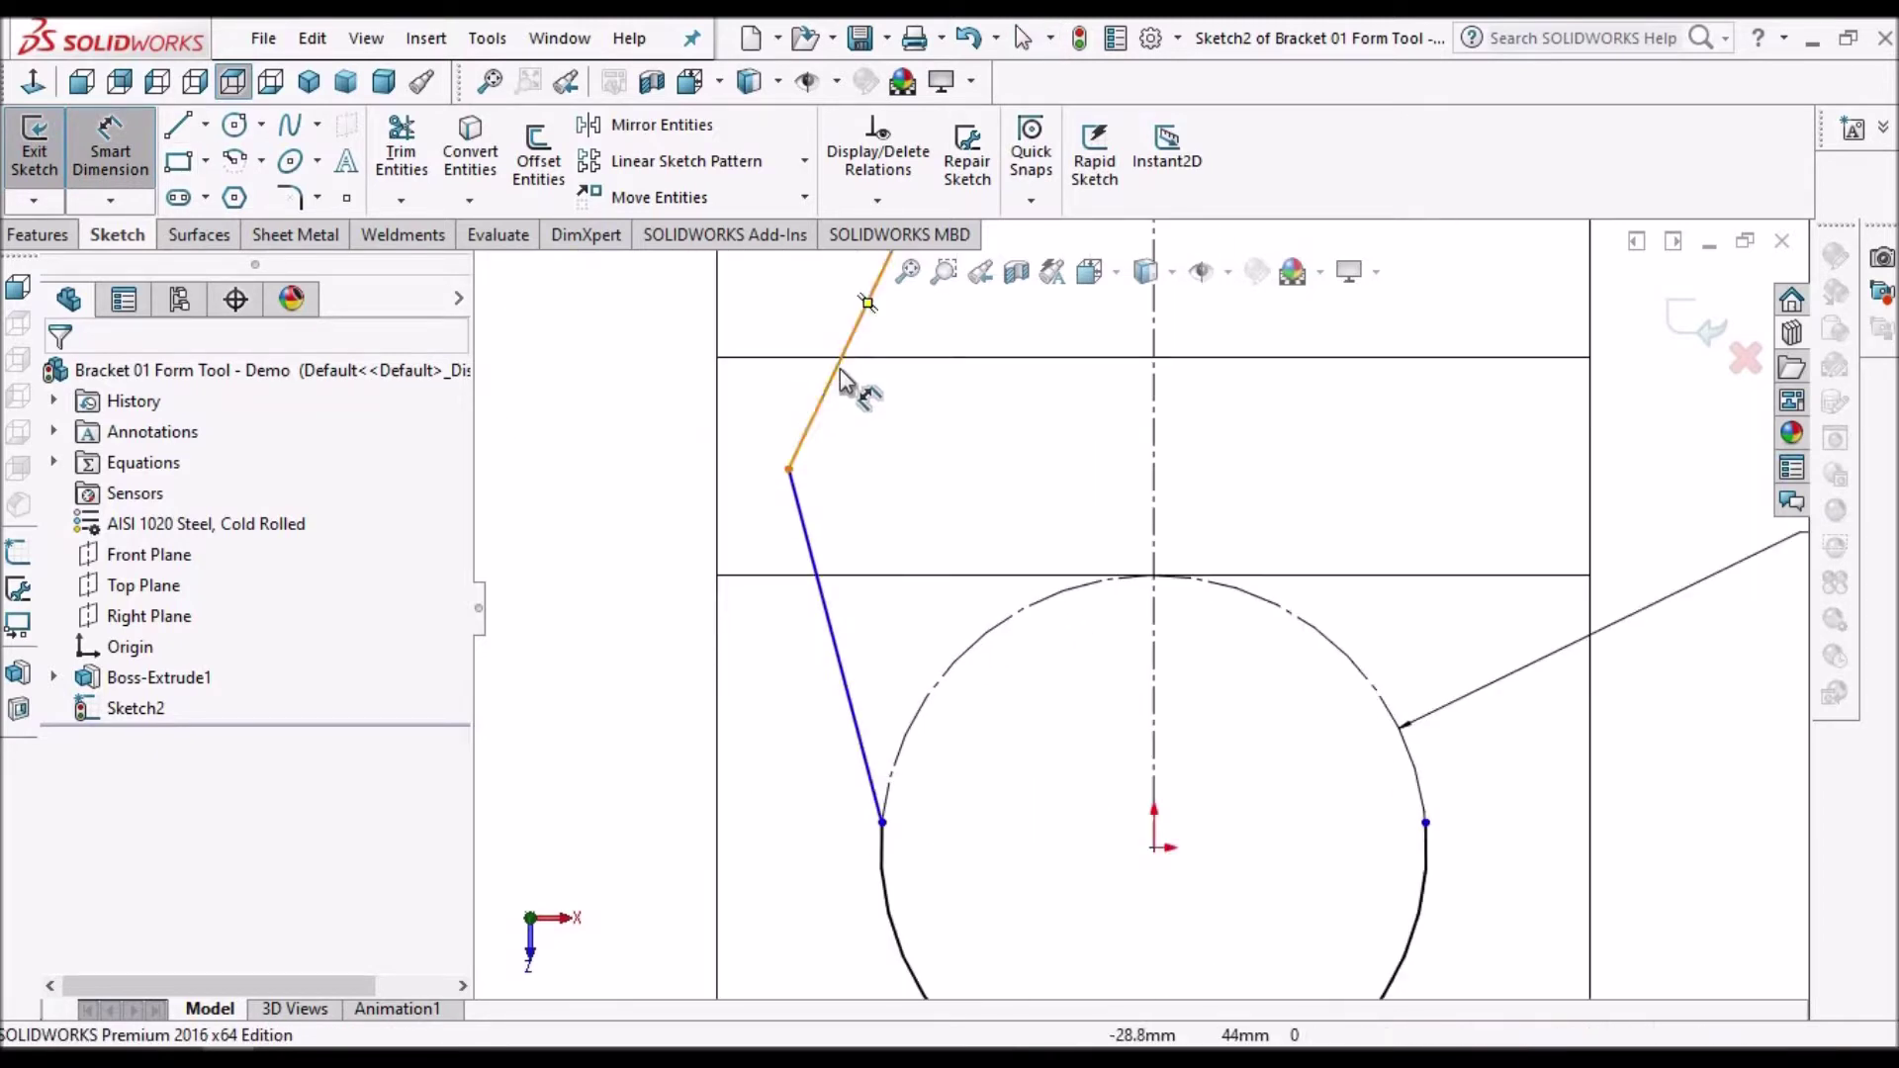
click(827, 608)
click(821, 405)
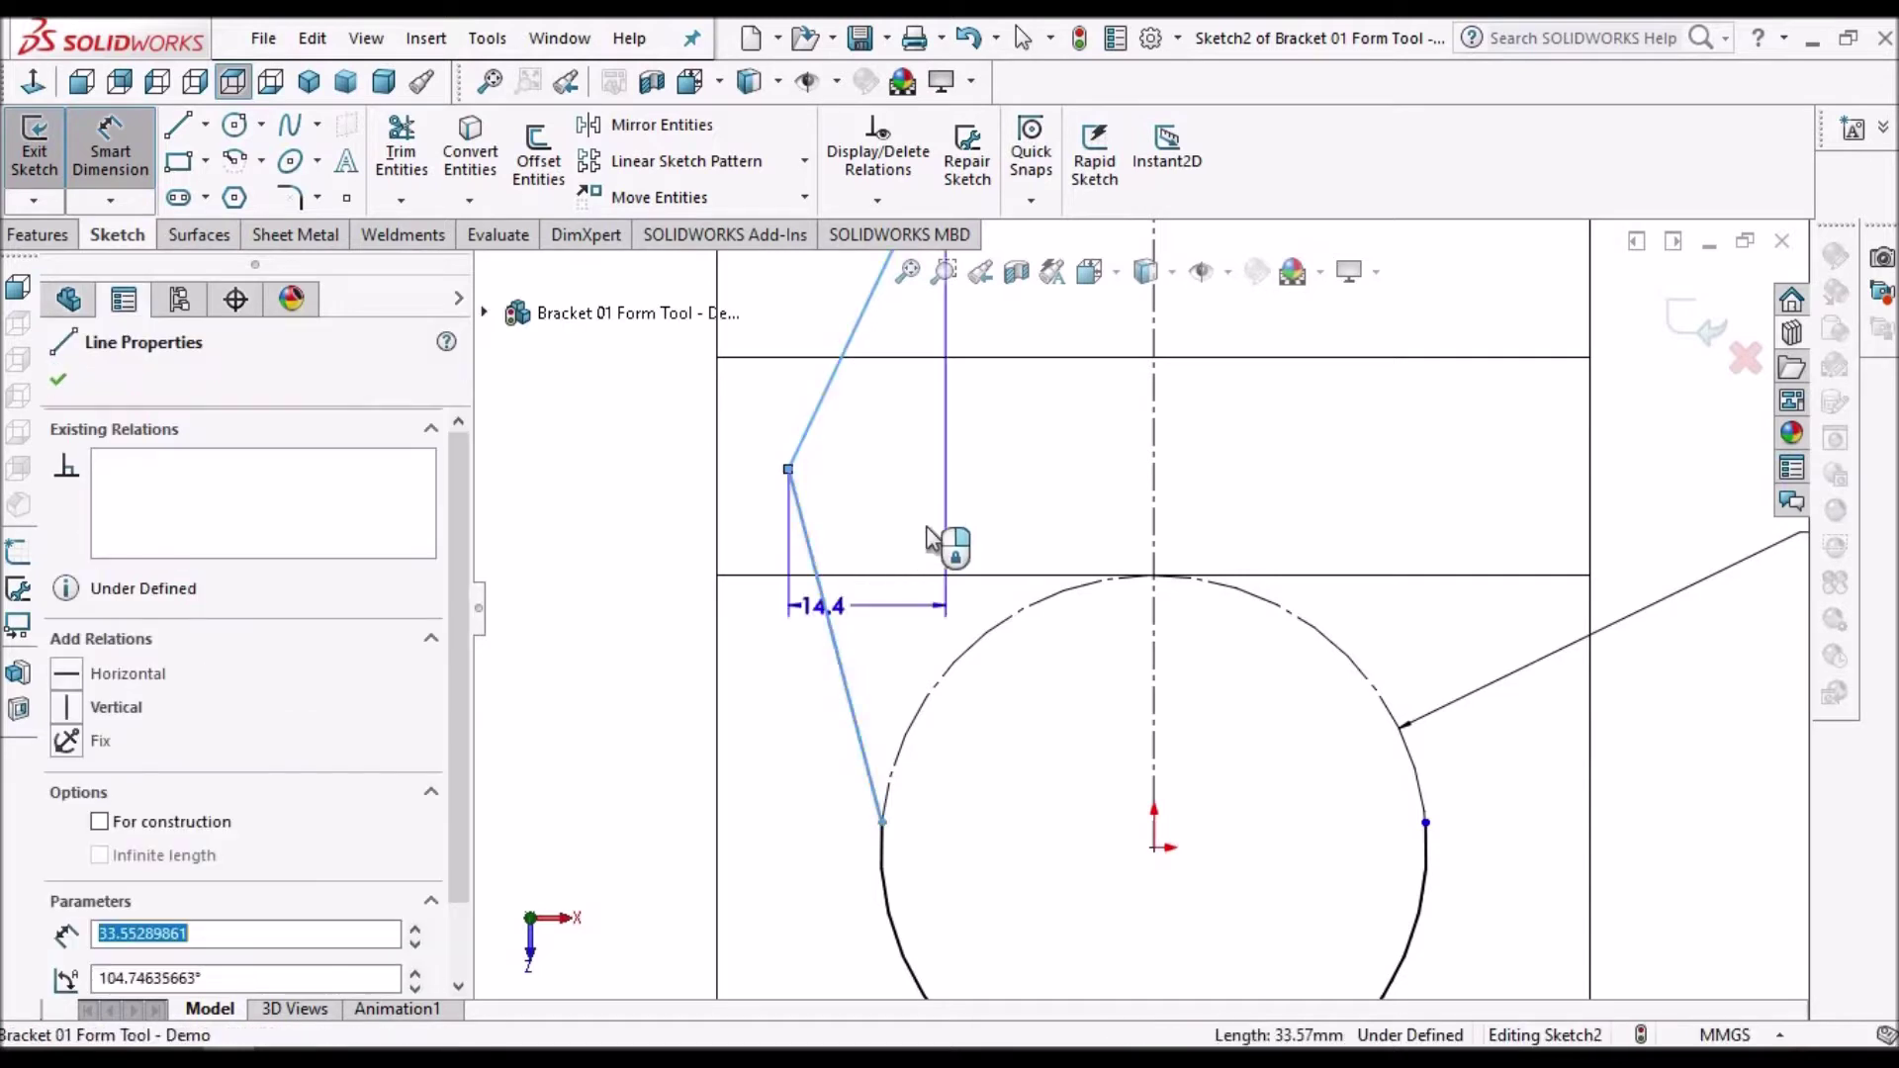
click(945, 524)
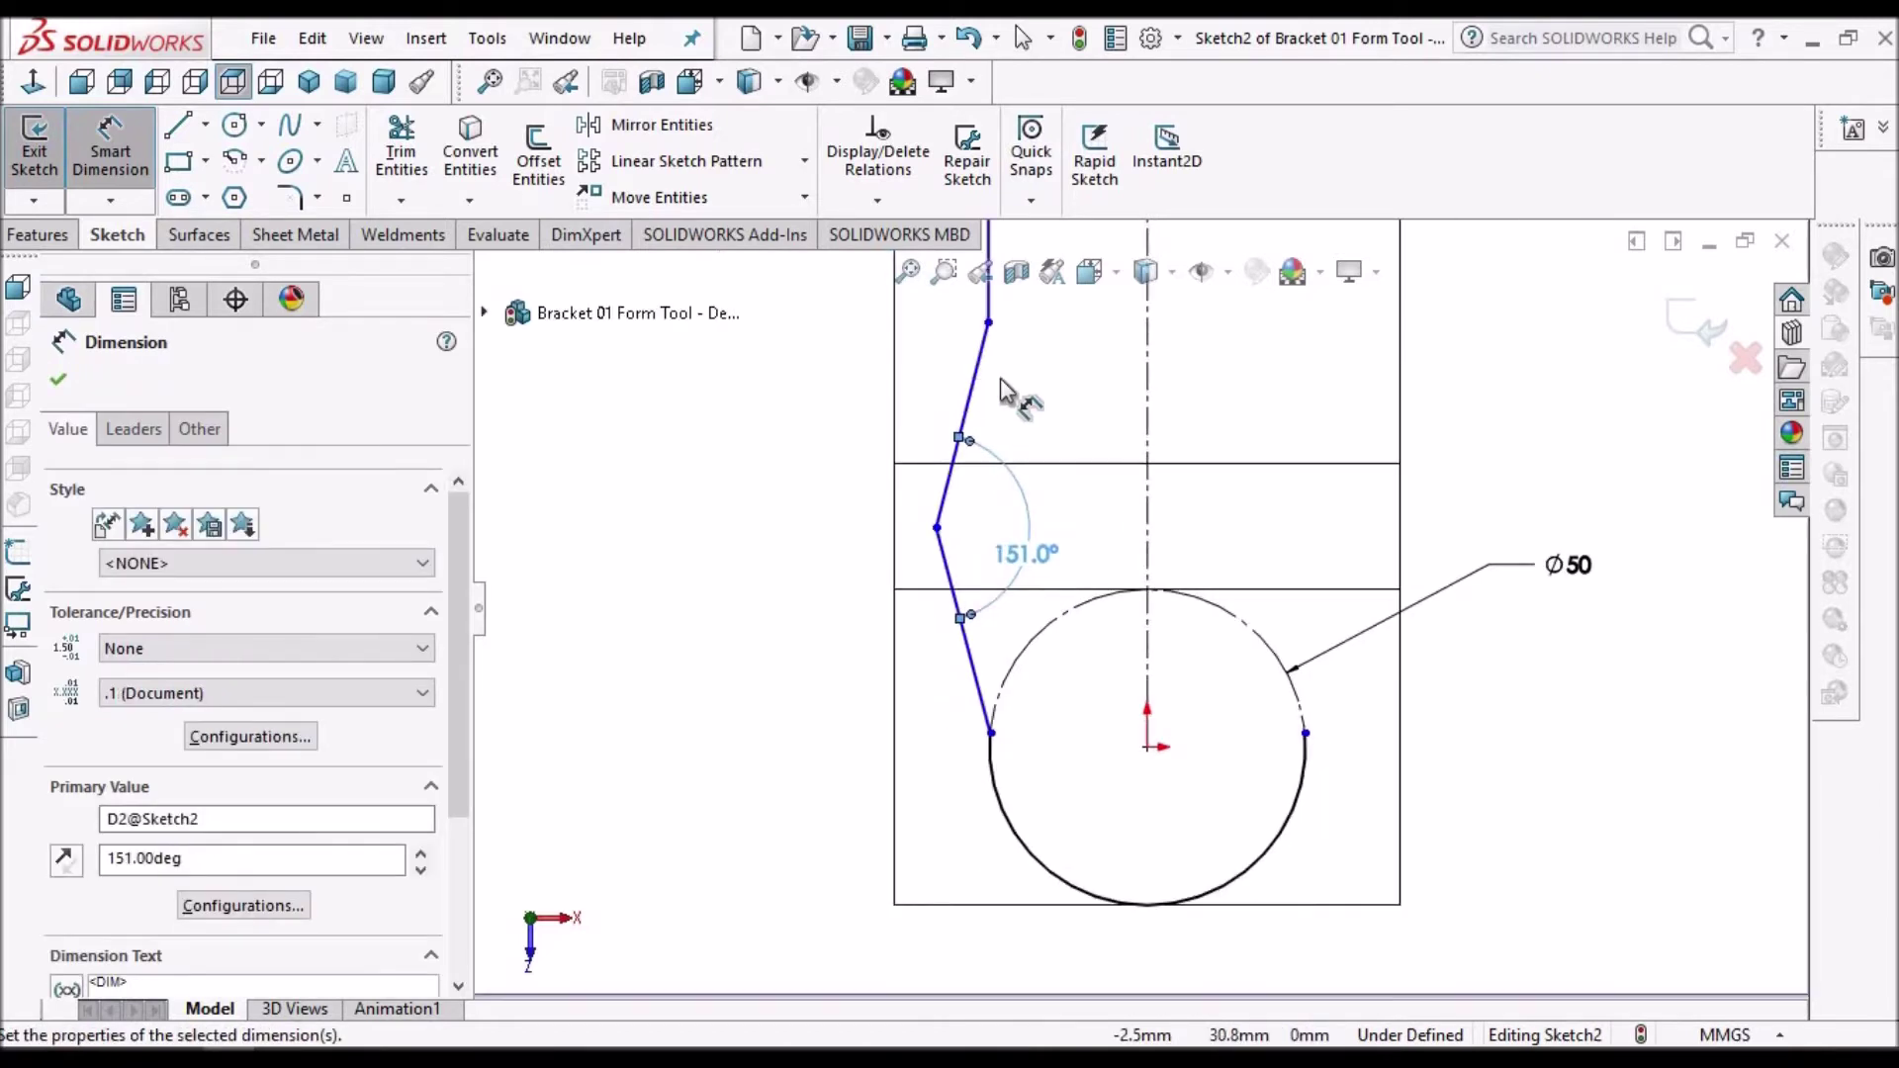
- Dimension the outer angle between the vertical line and the adjoining slanted line and set it to 158°
scroll(1029, 362, up, 2)
scroll(1041, 352, down, 2)
scroll(1098, 453, down, 2)
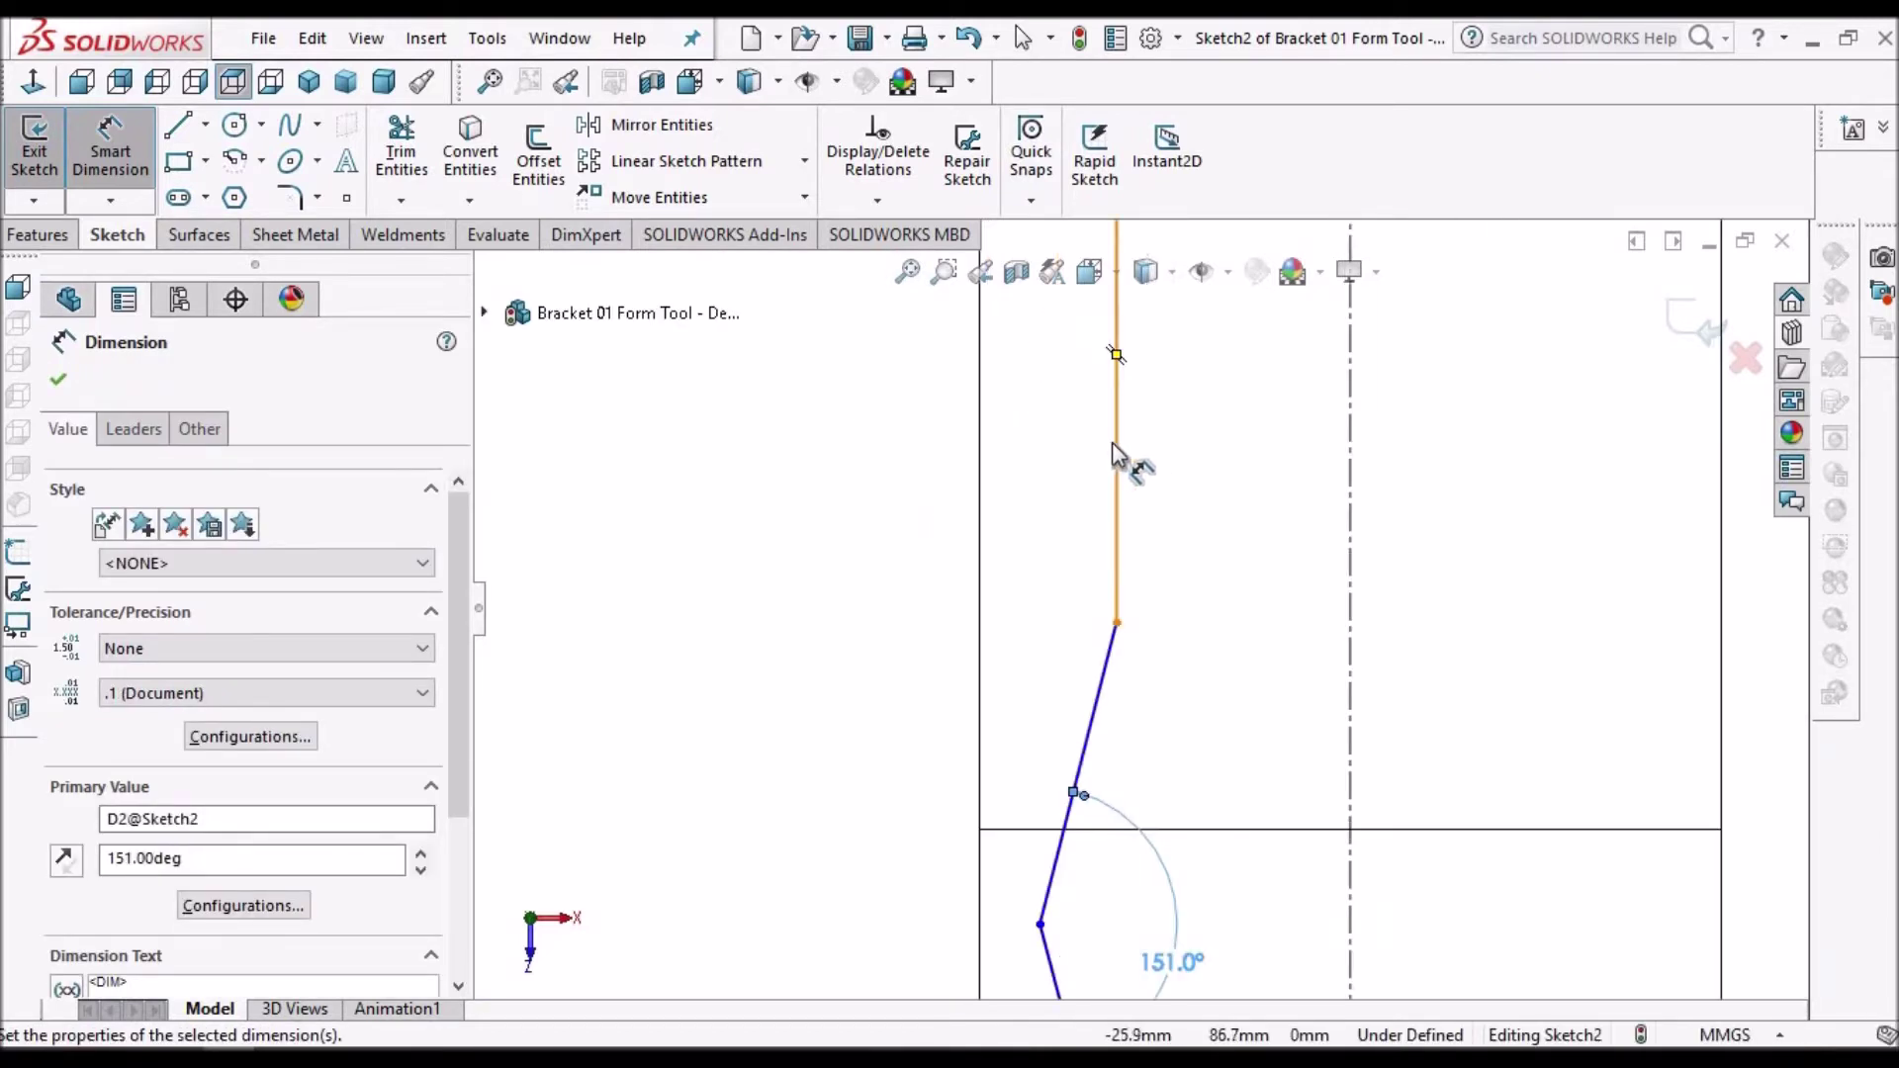
click(1112, 653)
click(1101, 682)
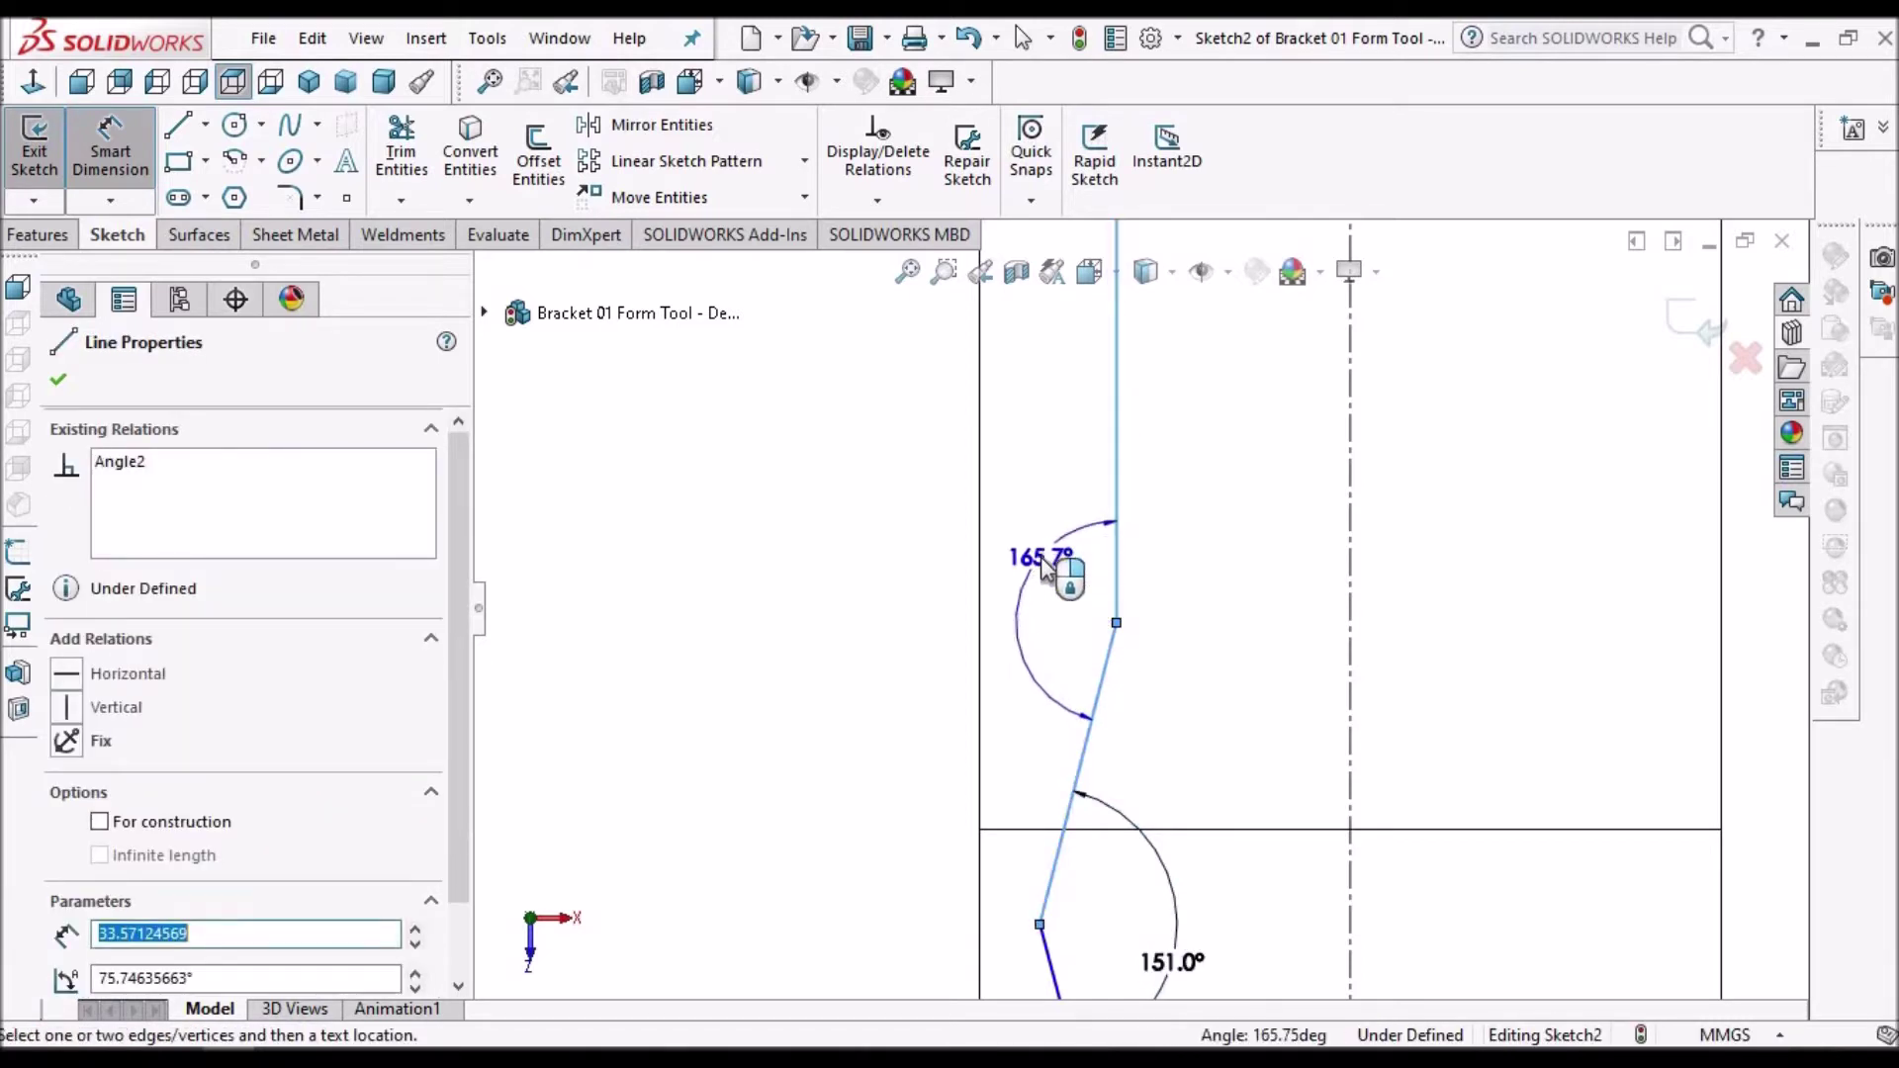
click(1043, 561)
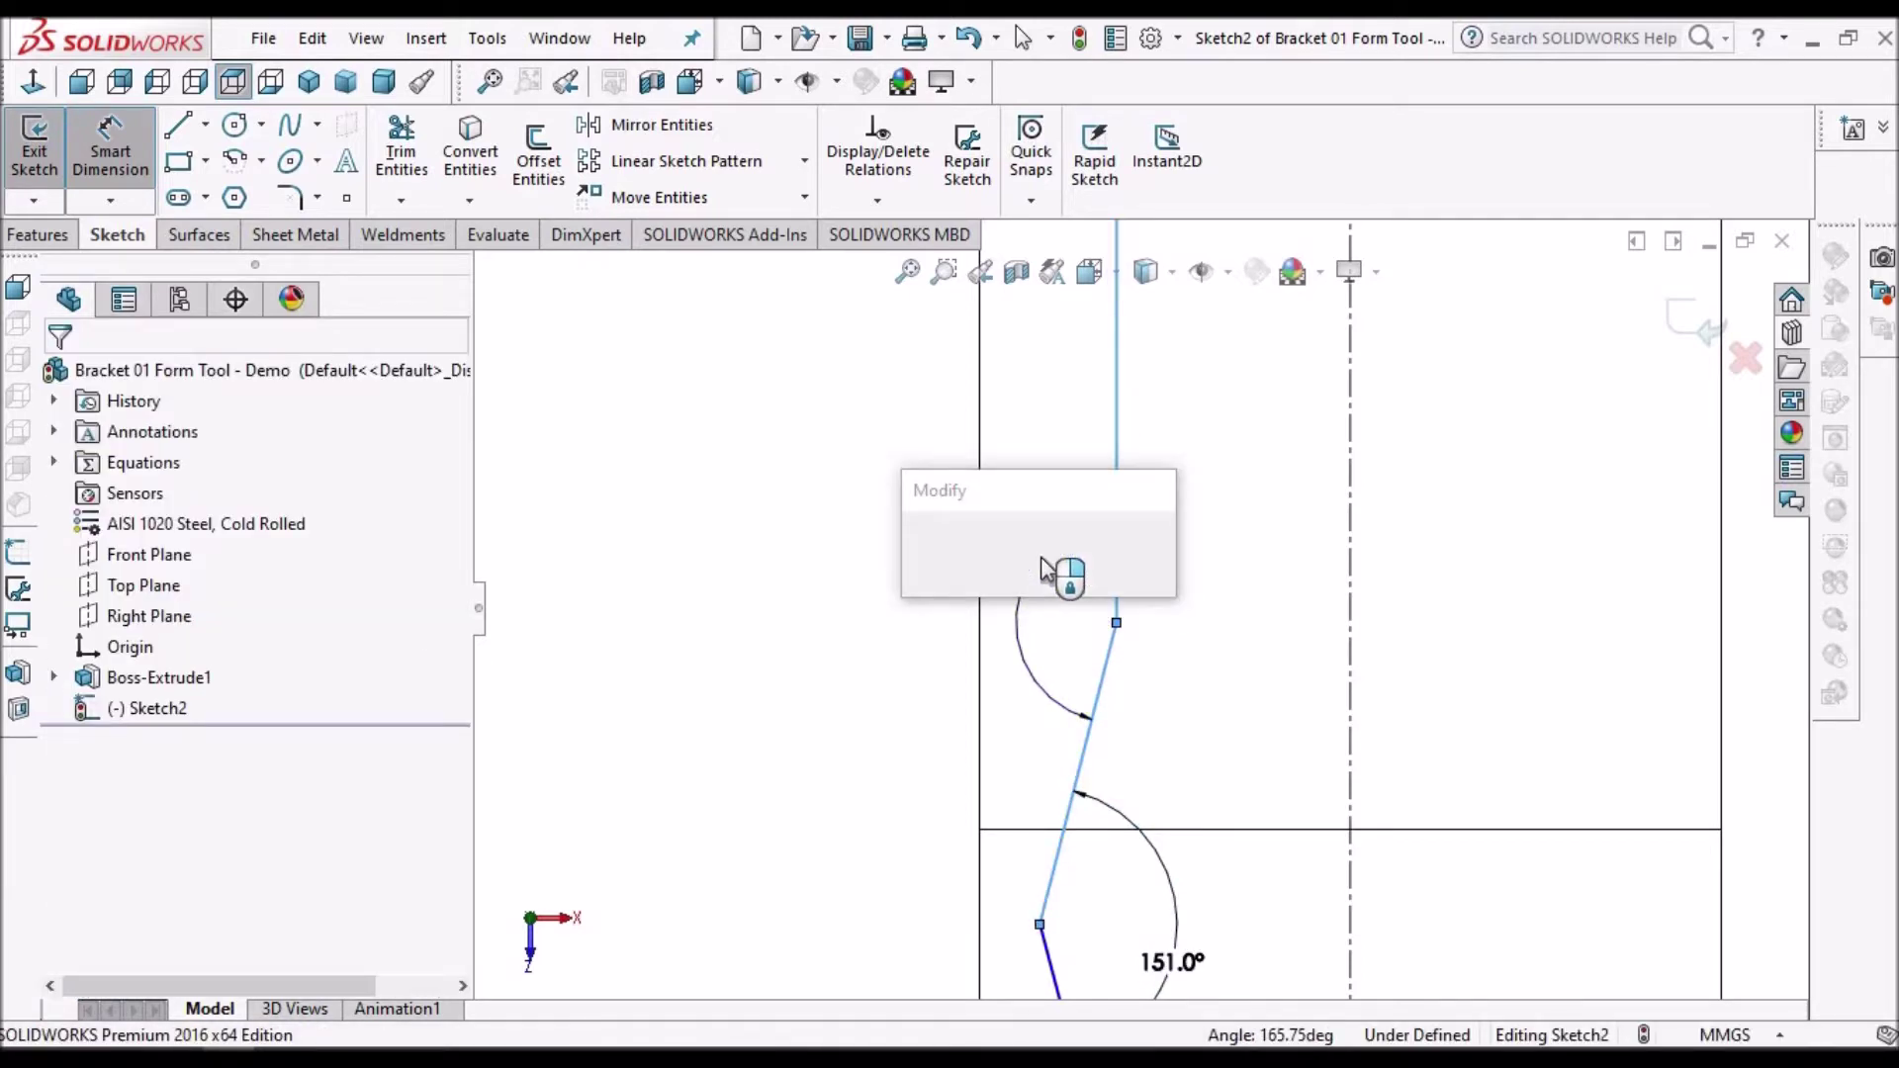
text(158)
key(Return)
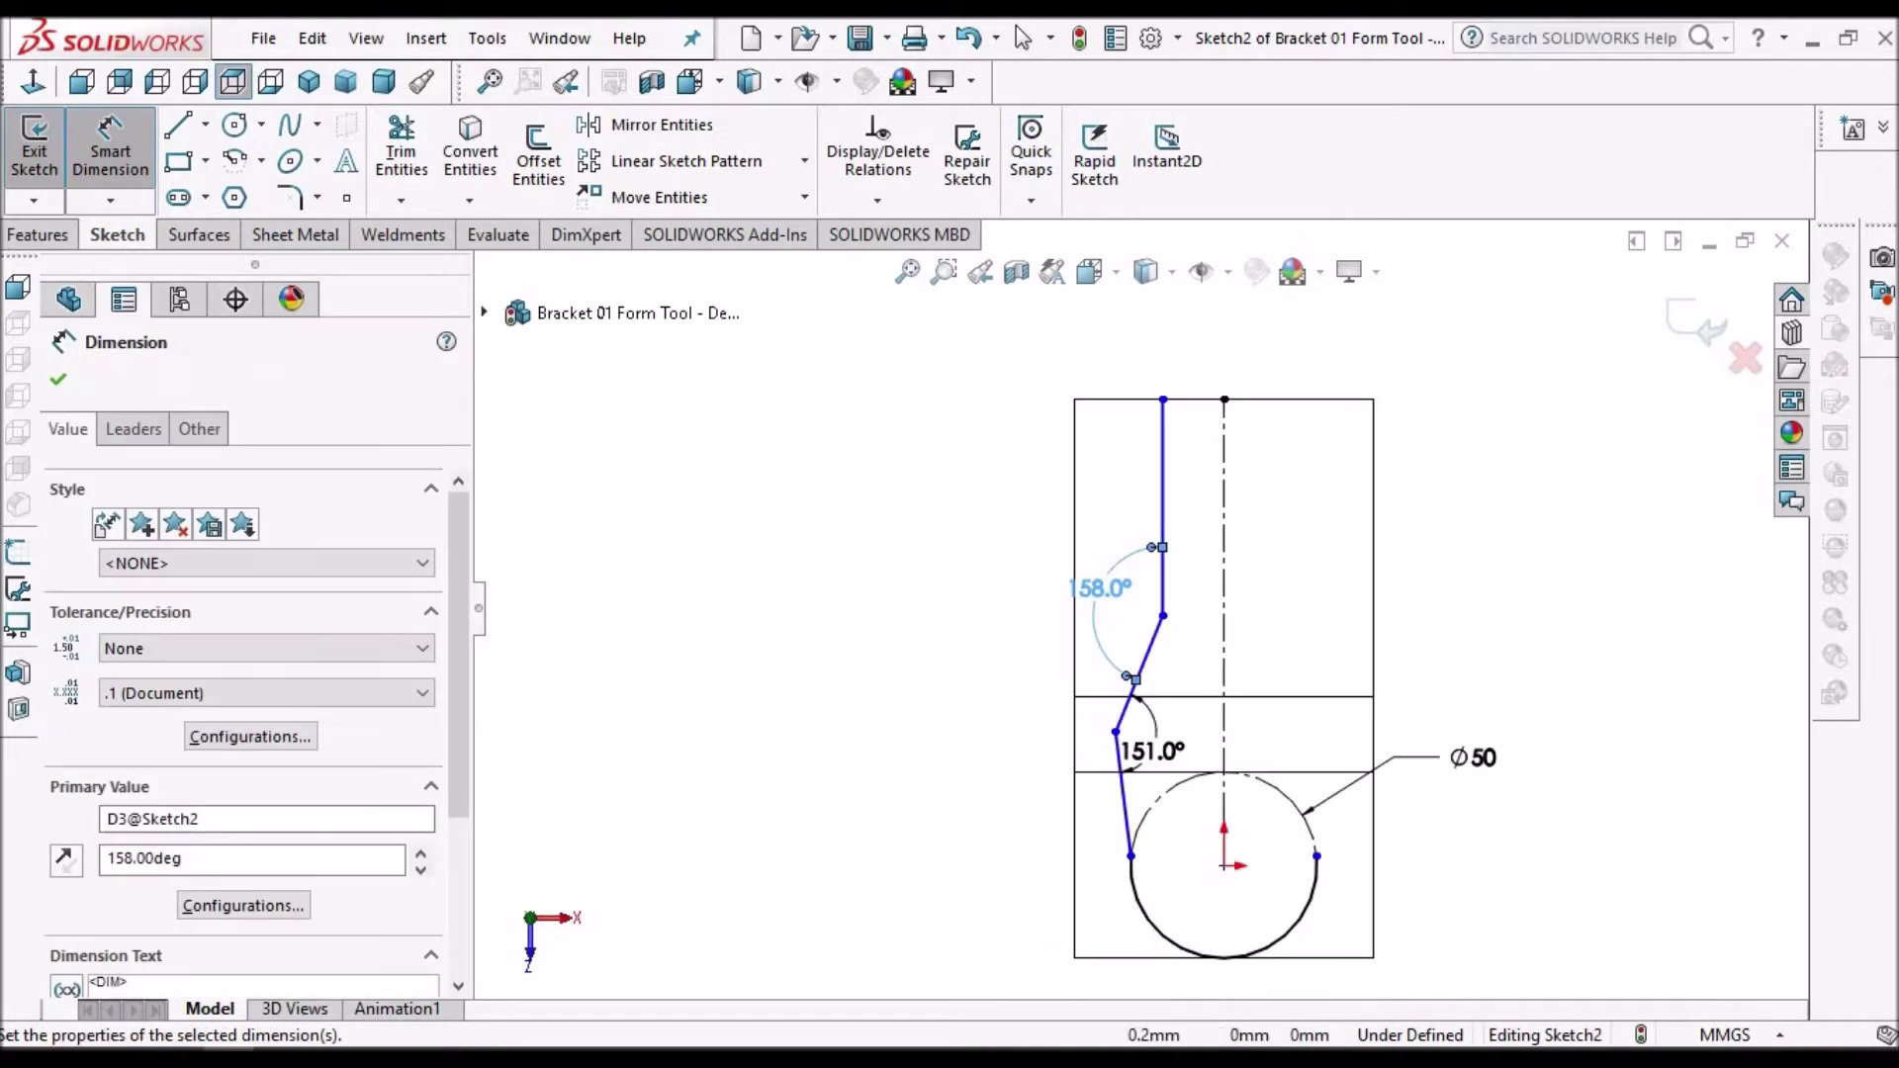
- Dimension the vertical distance from the origin to the vertical line's lower endpoint and set it to 66 mm
click(1164, 617)
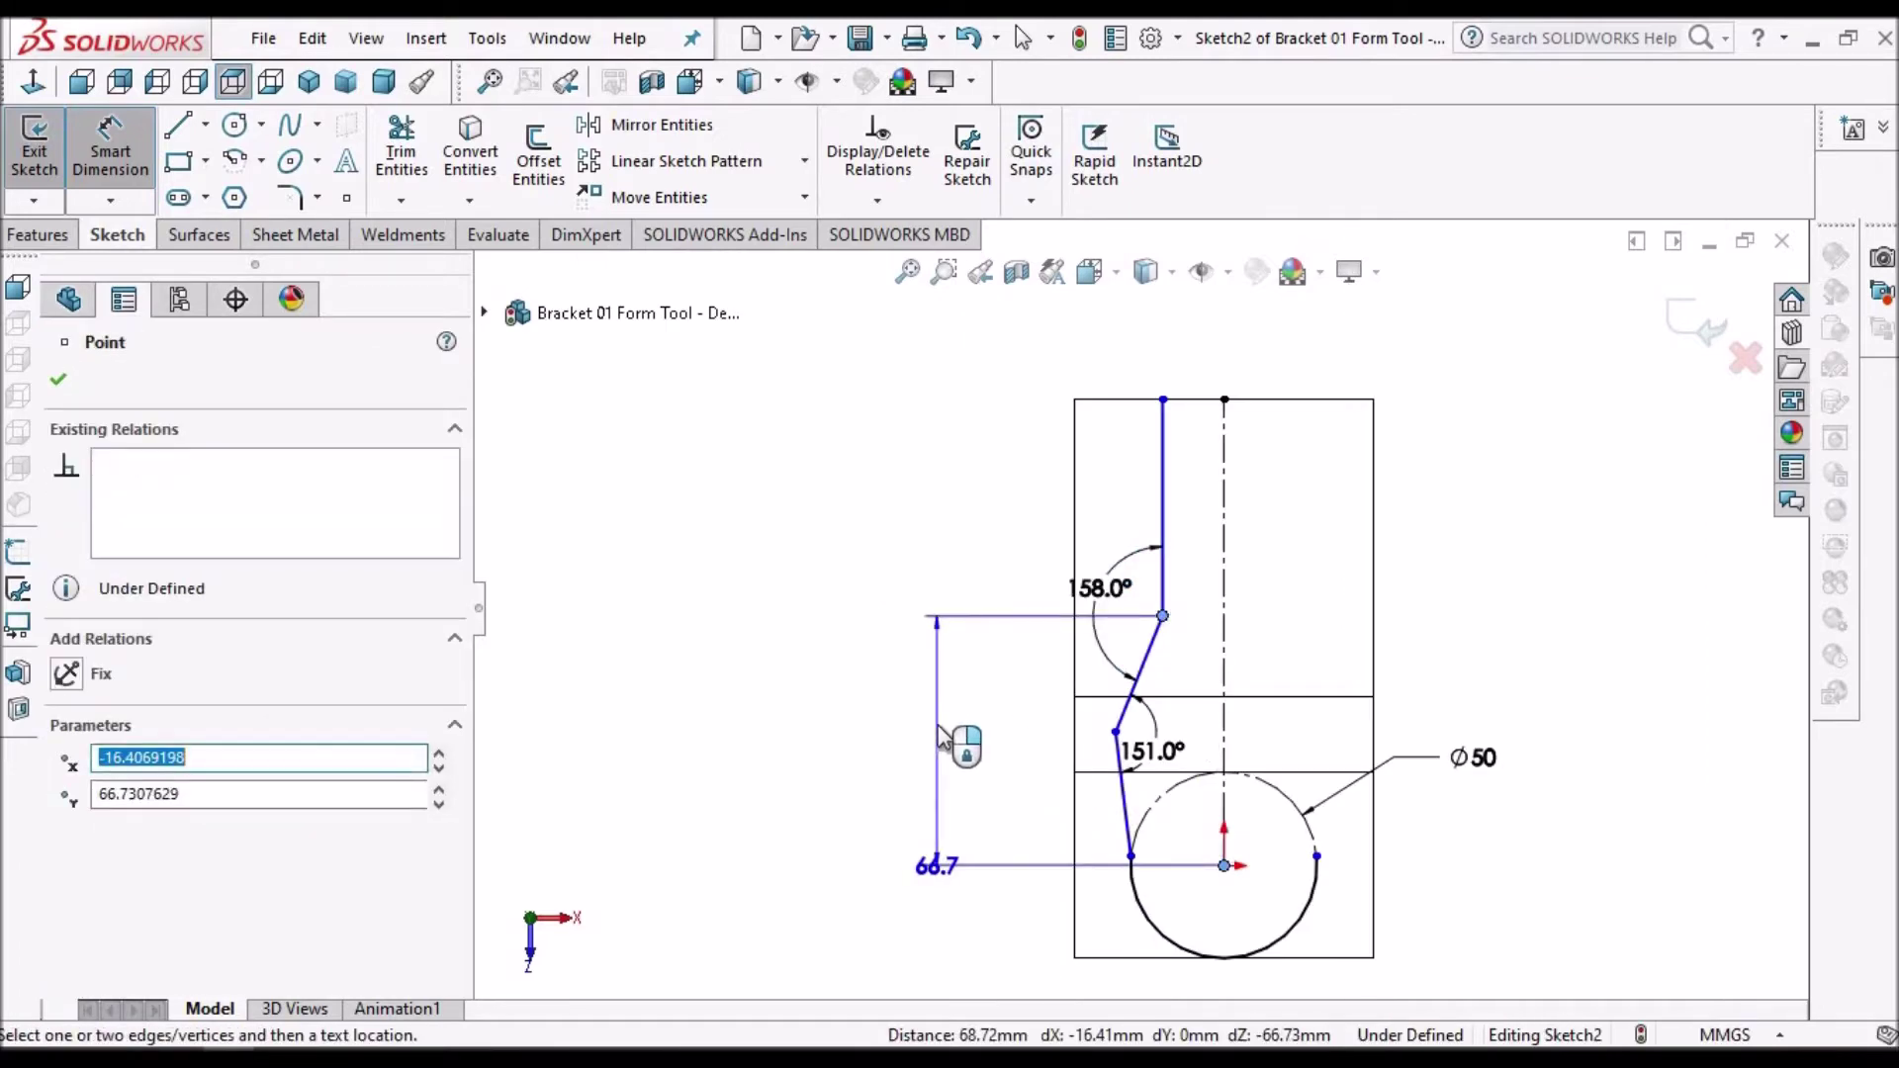
click(941, 740)
text(66)
key(Escape)
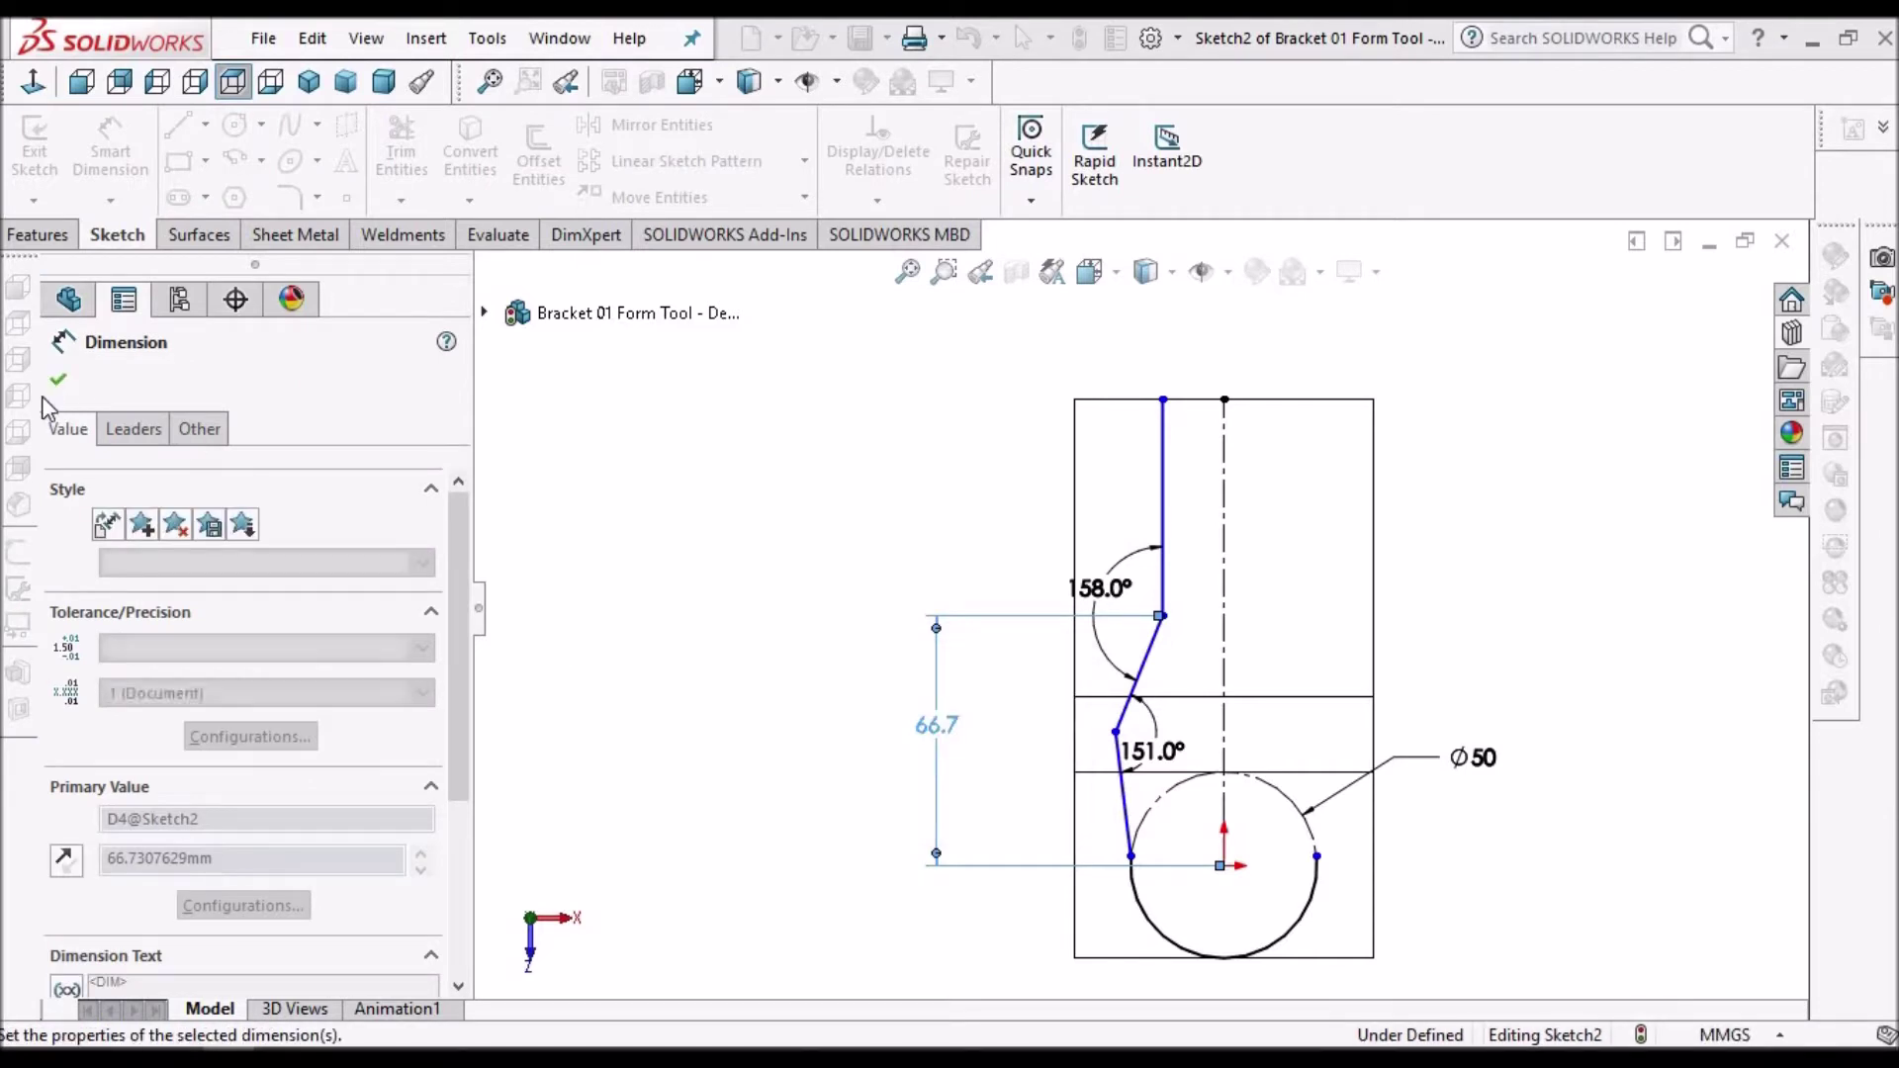
click(844, 502)
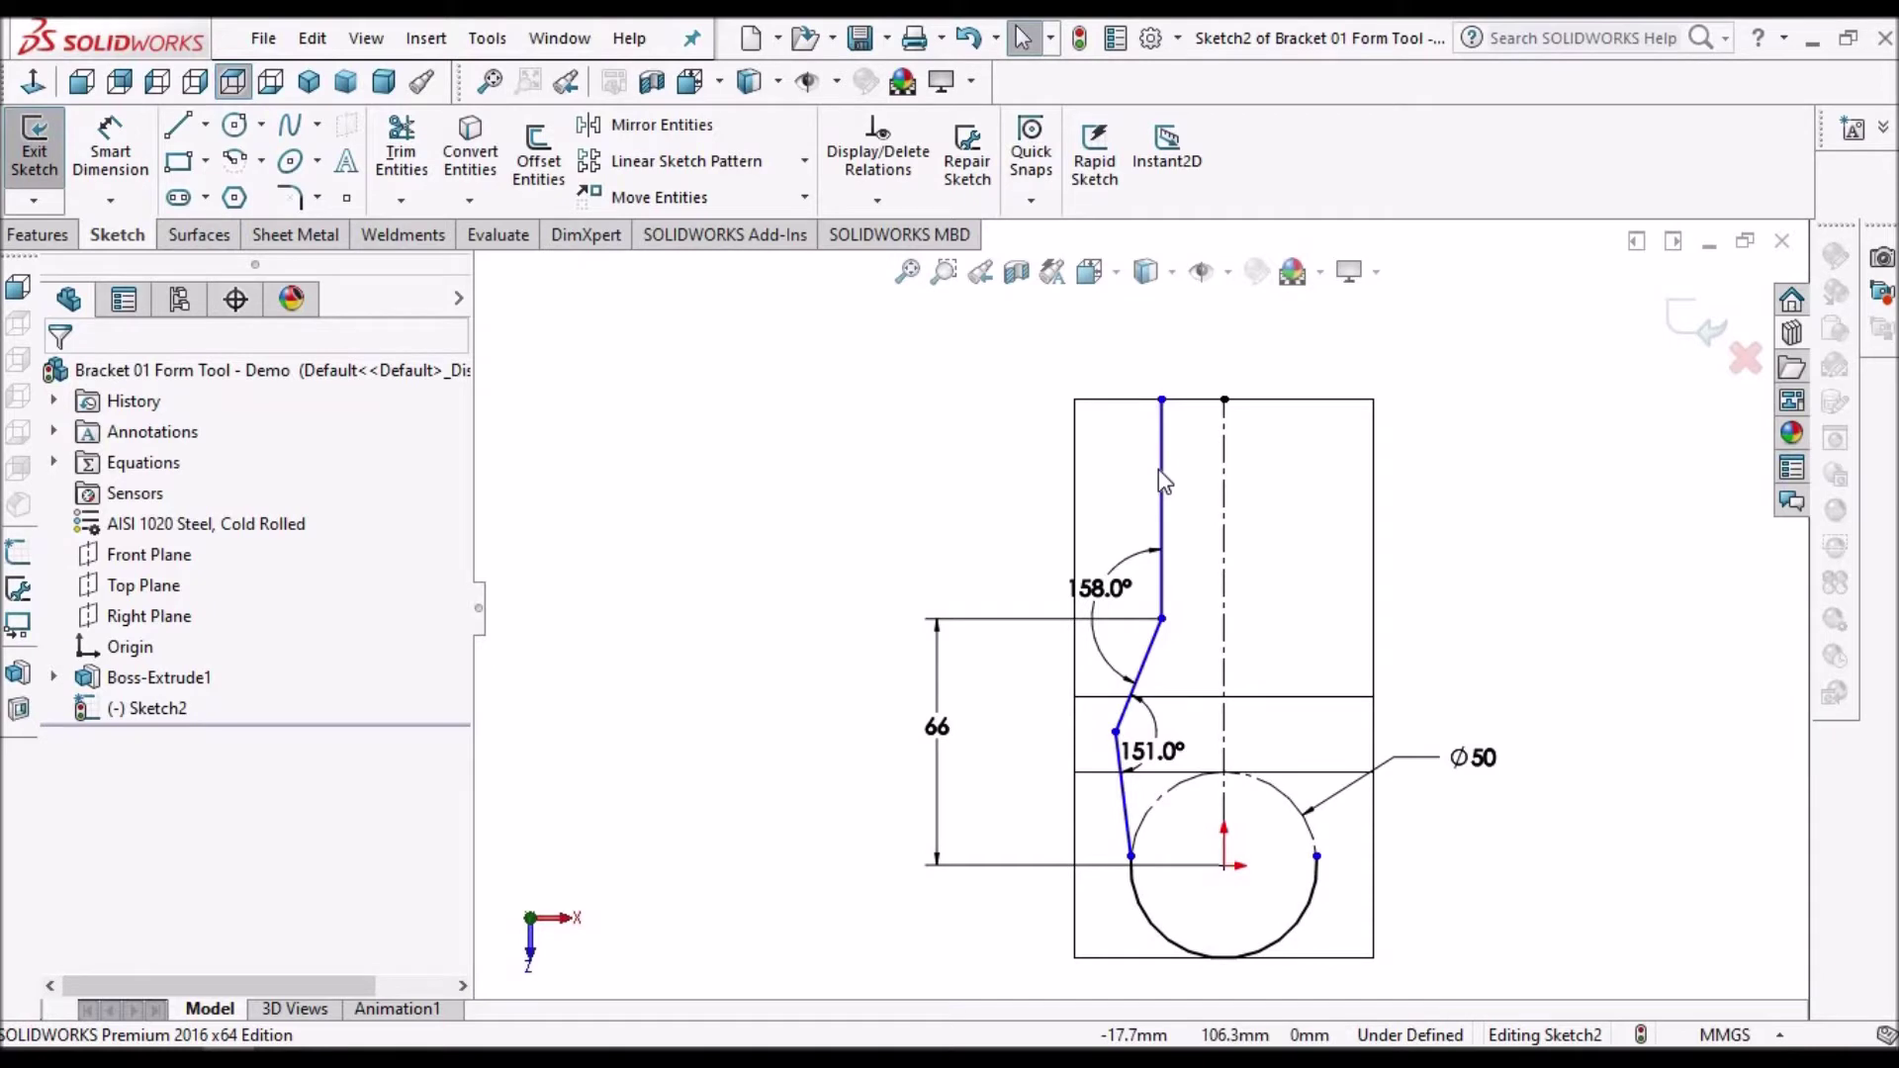
- Make the lowest slanted line tangent to the arc at their shared endpoint
click(1131, 857)
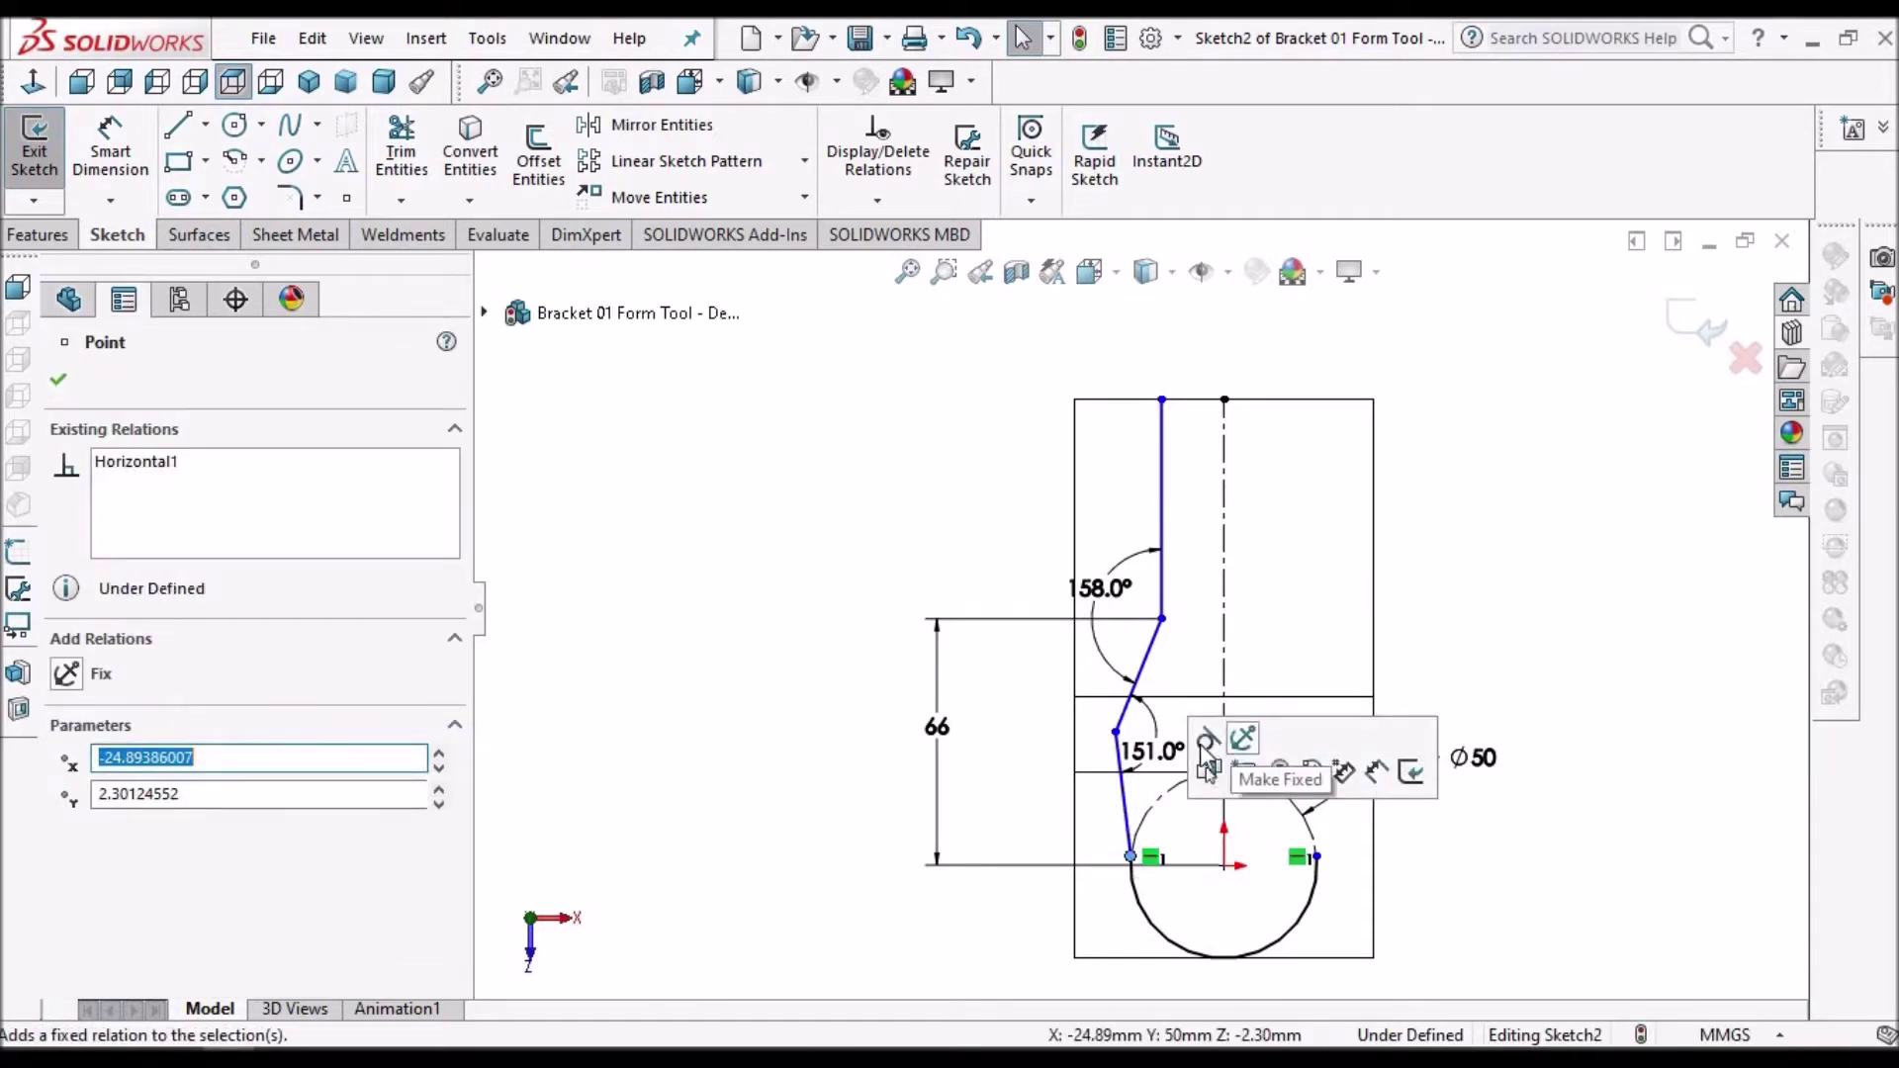
click(697, 613)
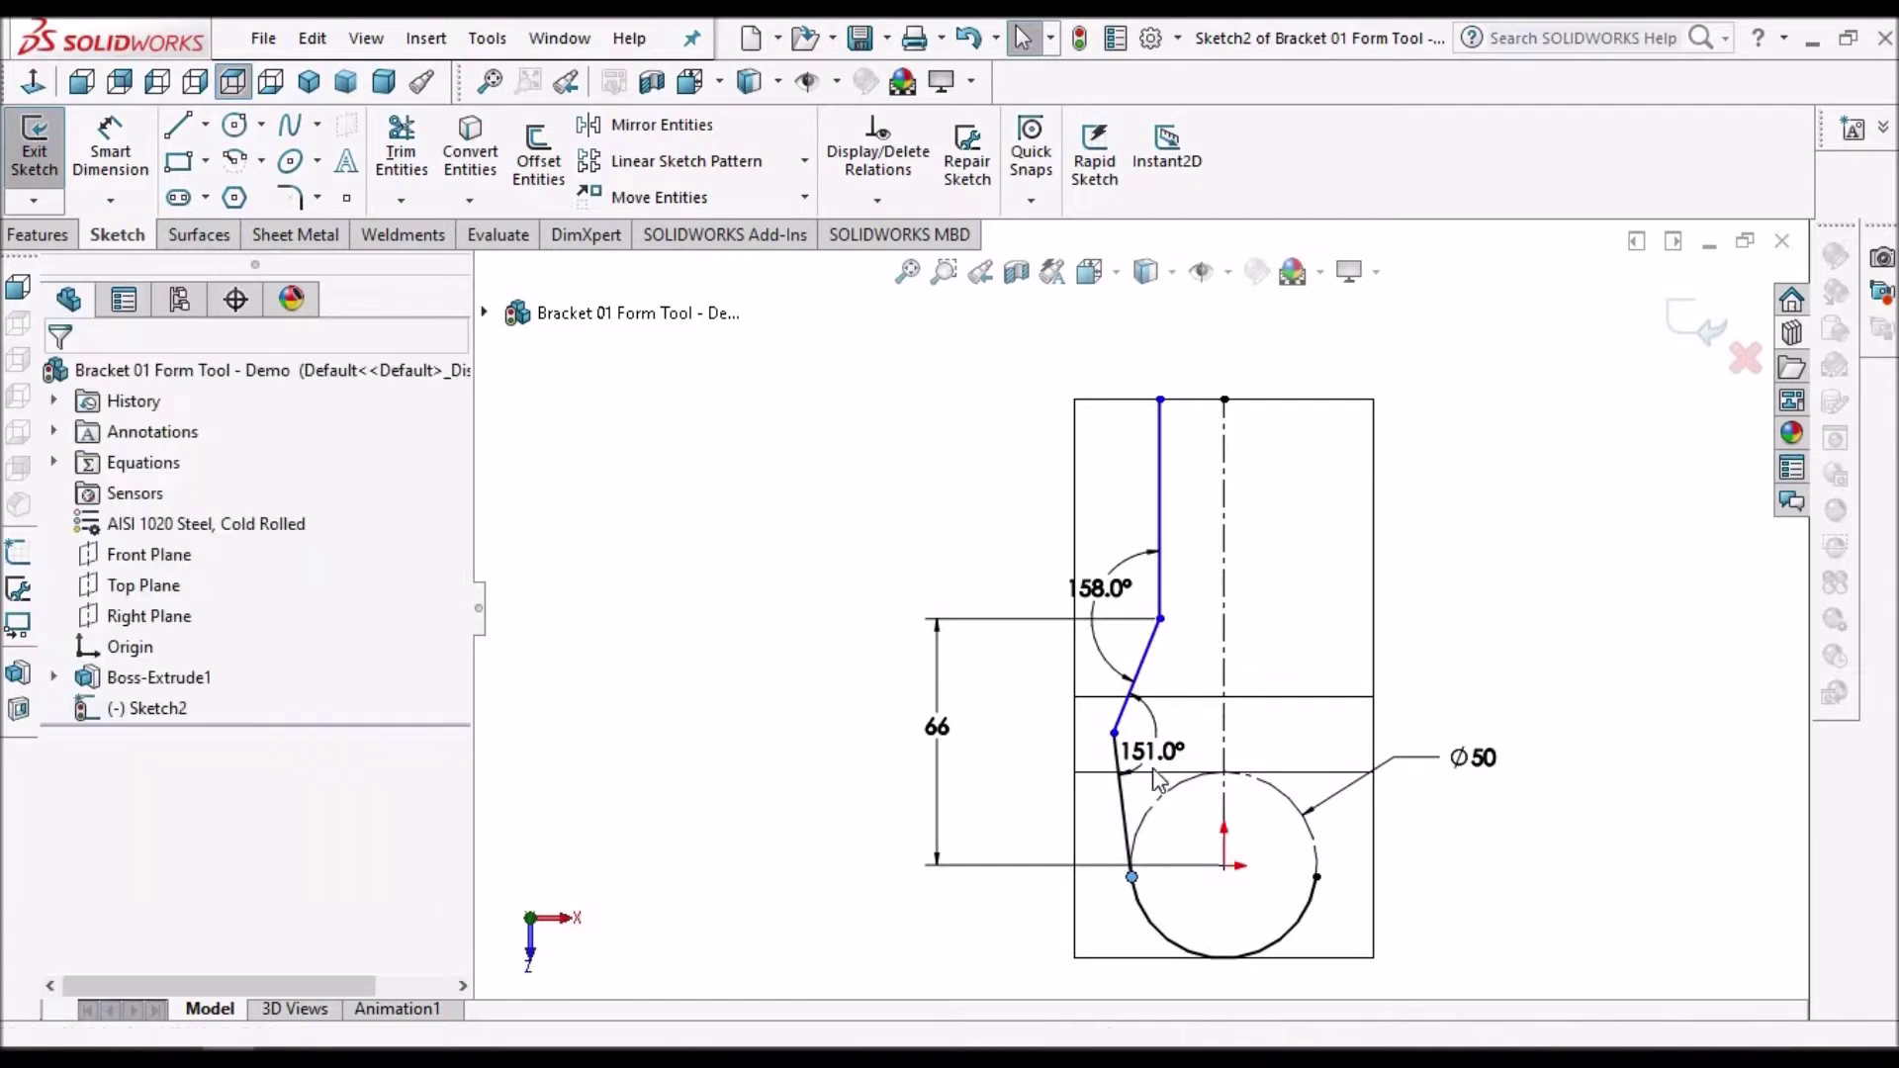
click(127, 139)
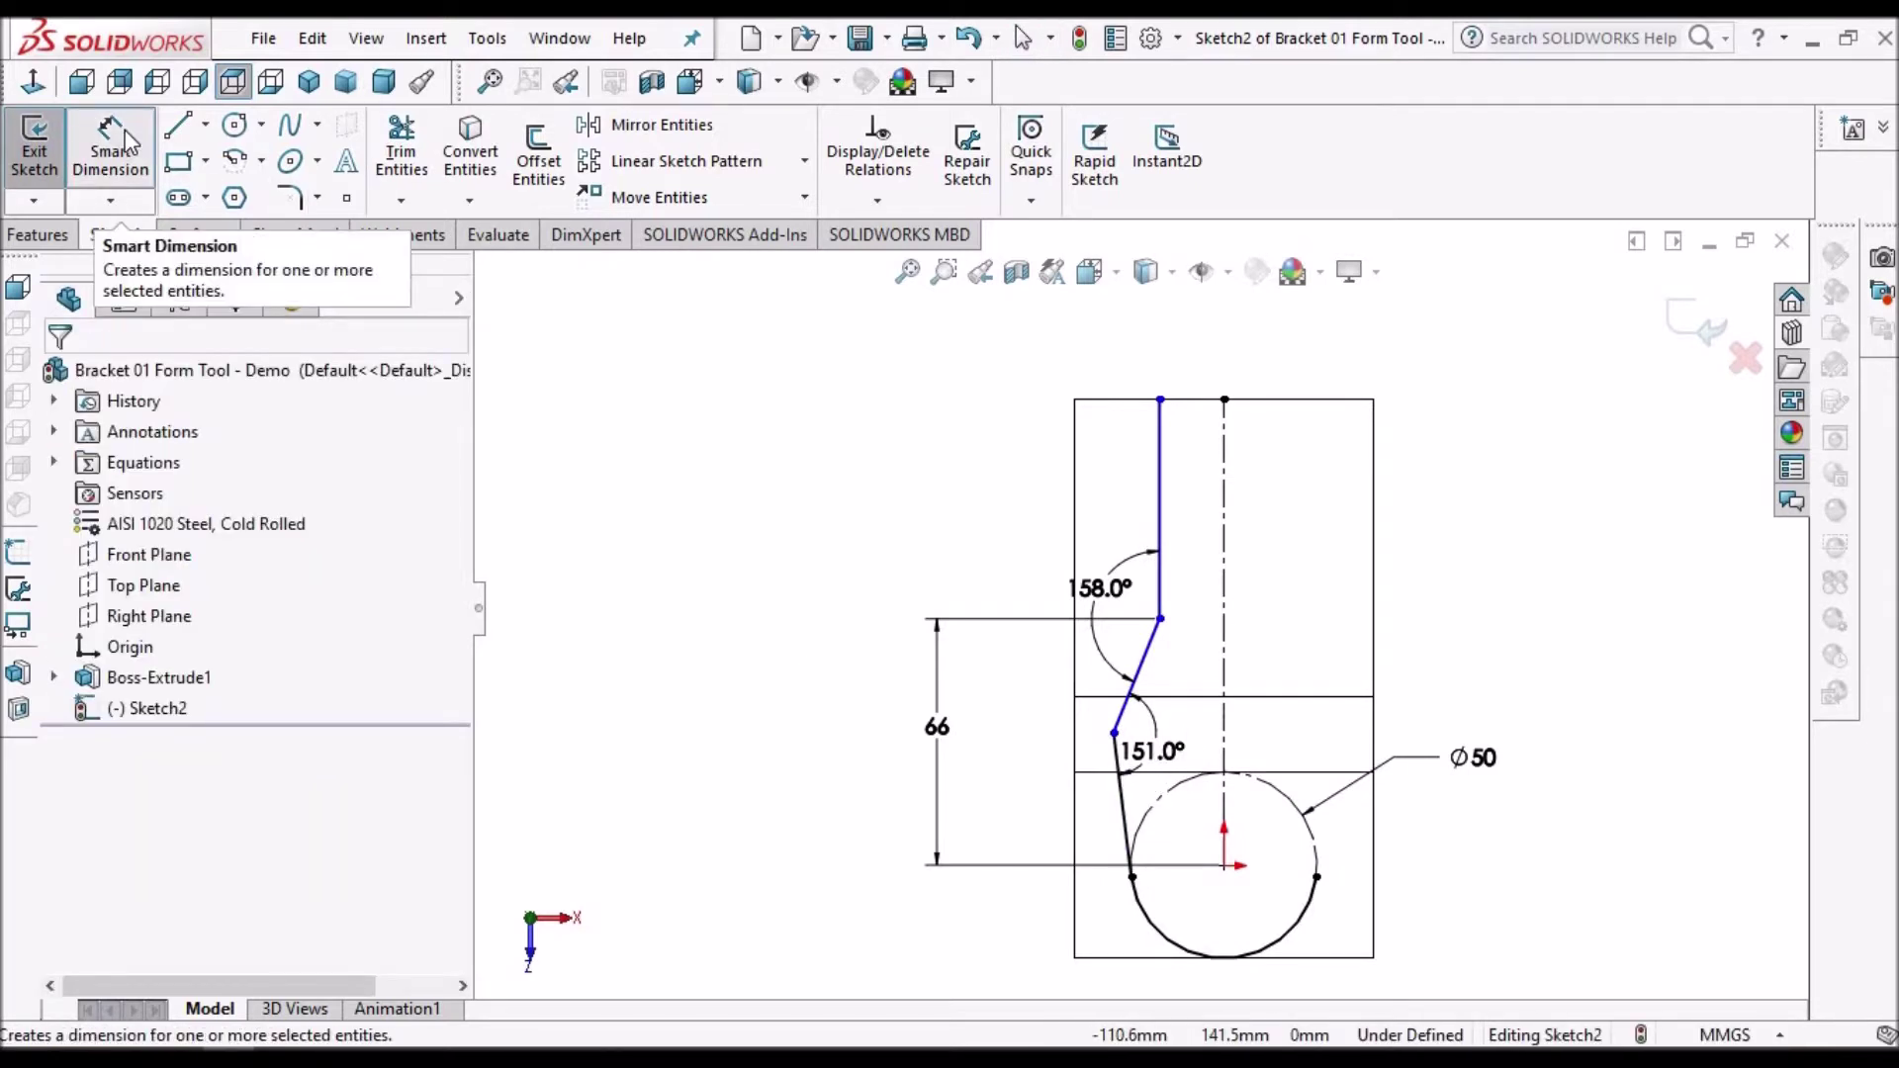
right_click(665, 379)
click(690, 460)
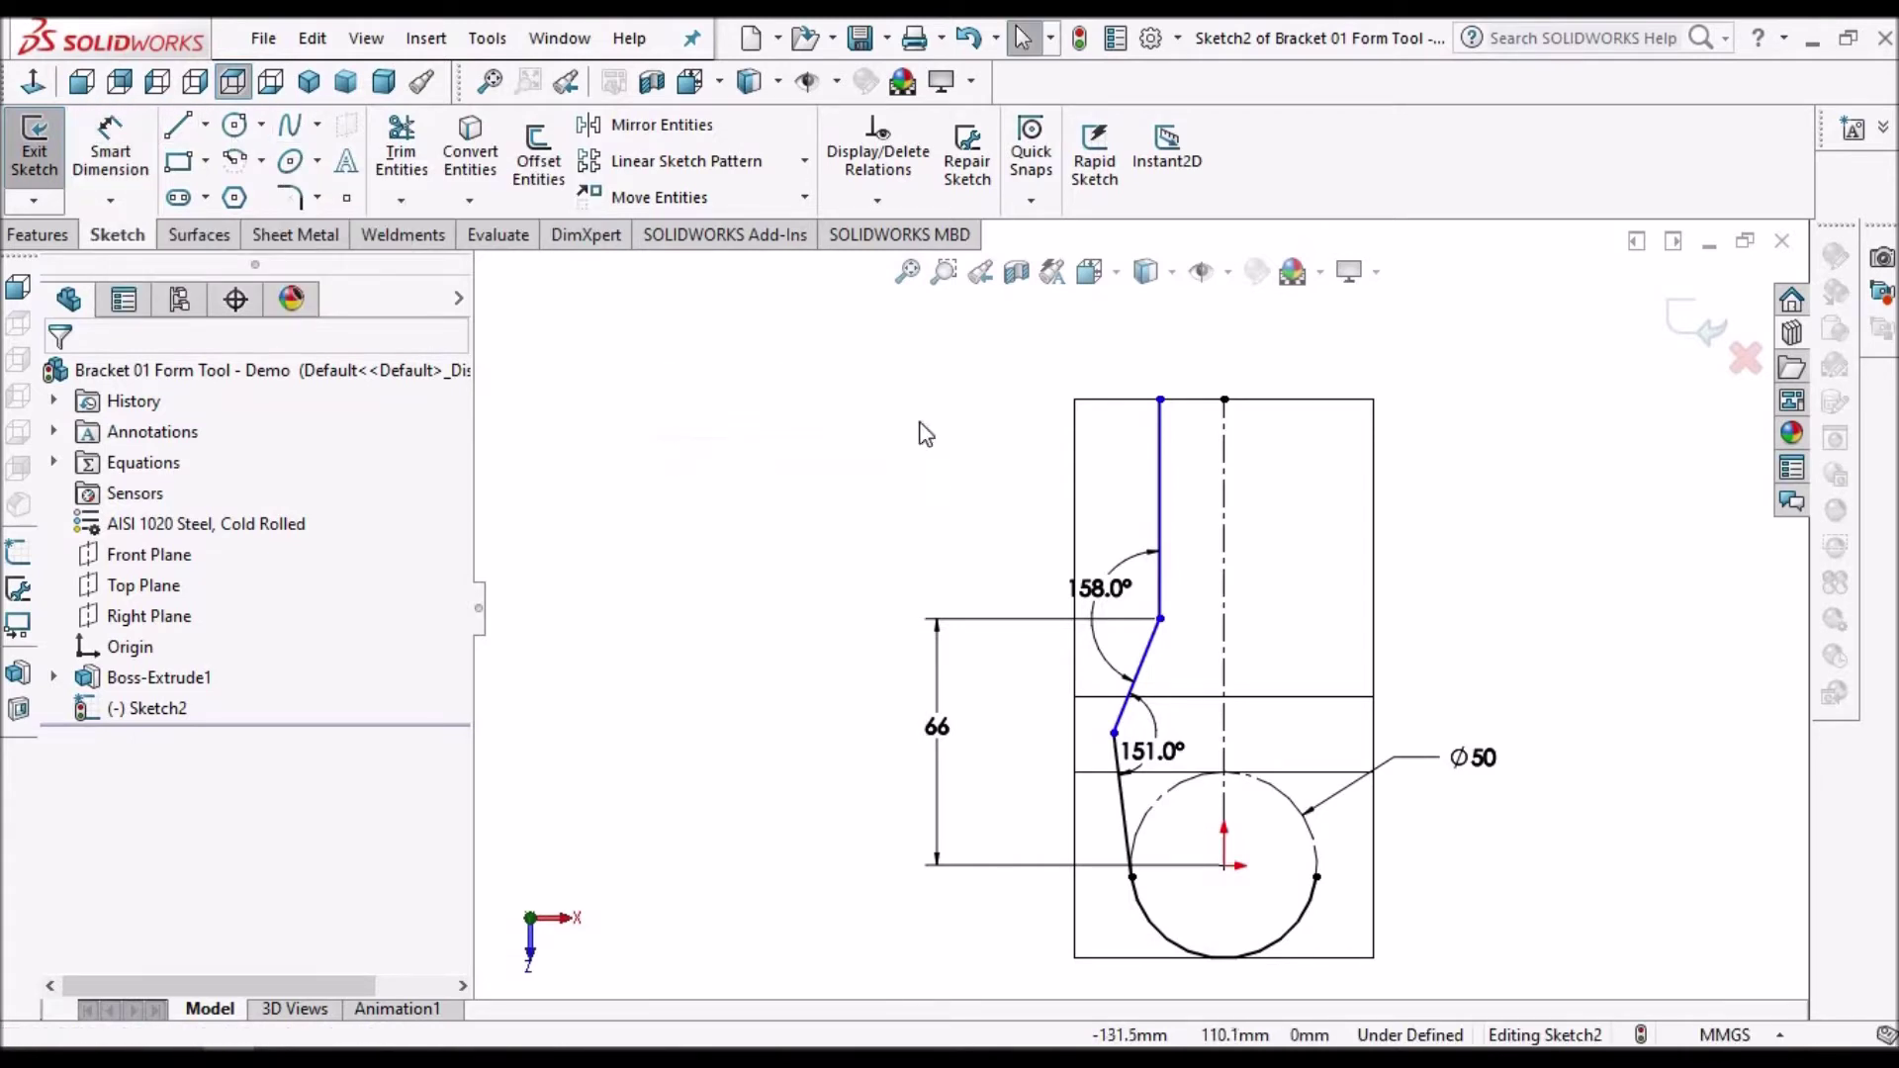
- Mirror the three connected outline lines about the vertical centerline, keeping the originals with the Copy option
click(704, 126)
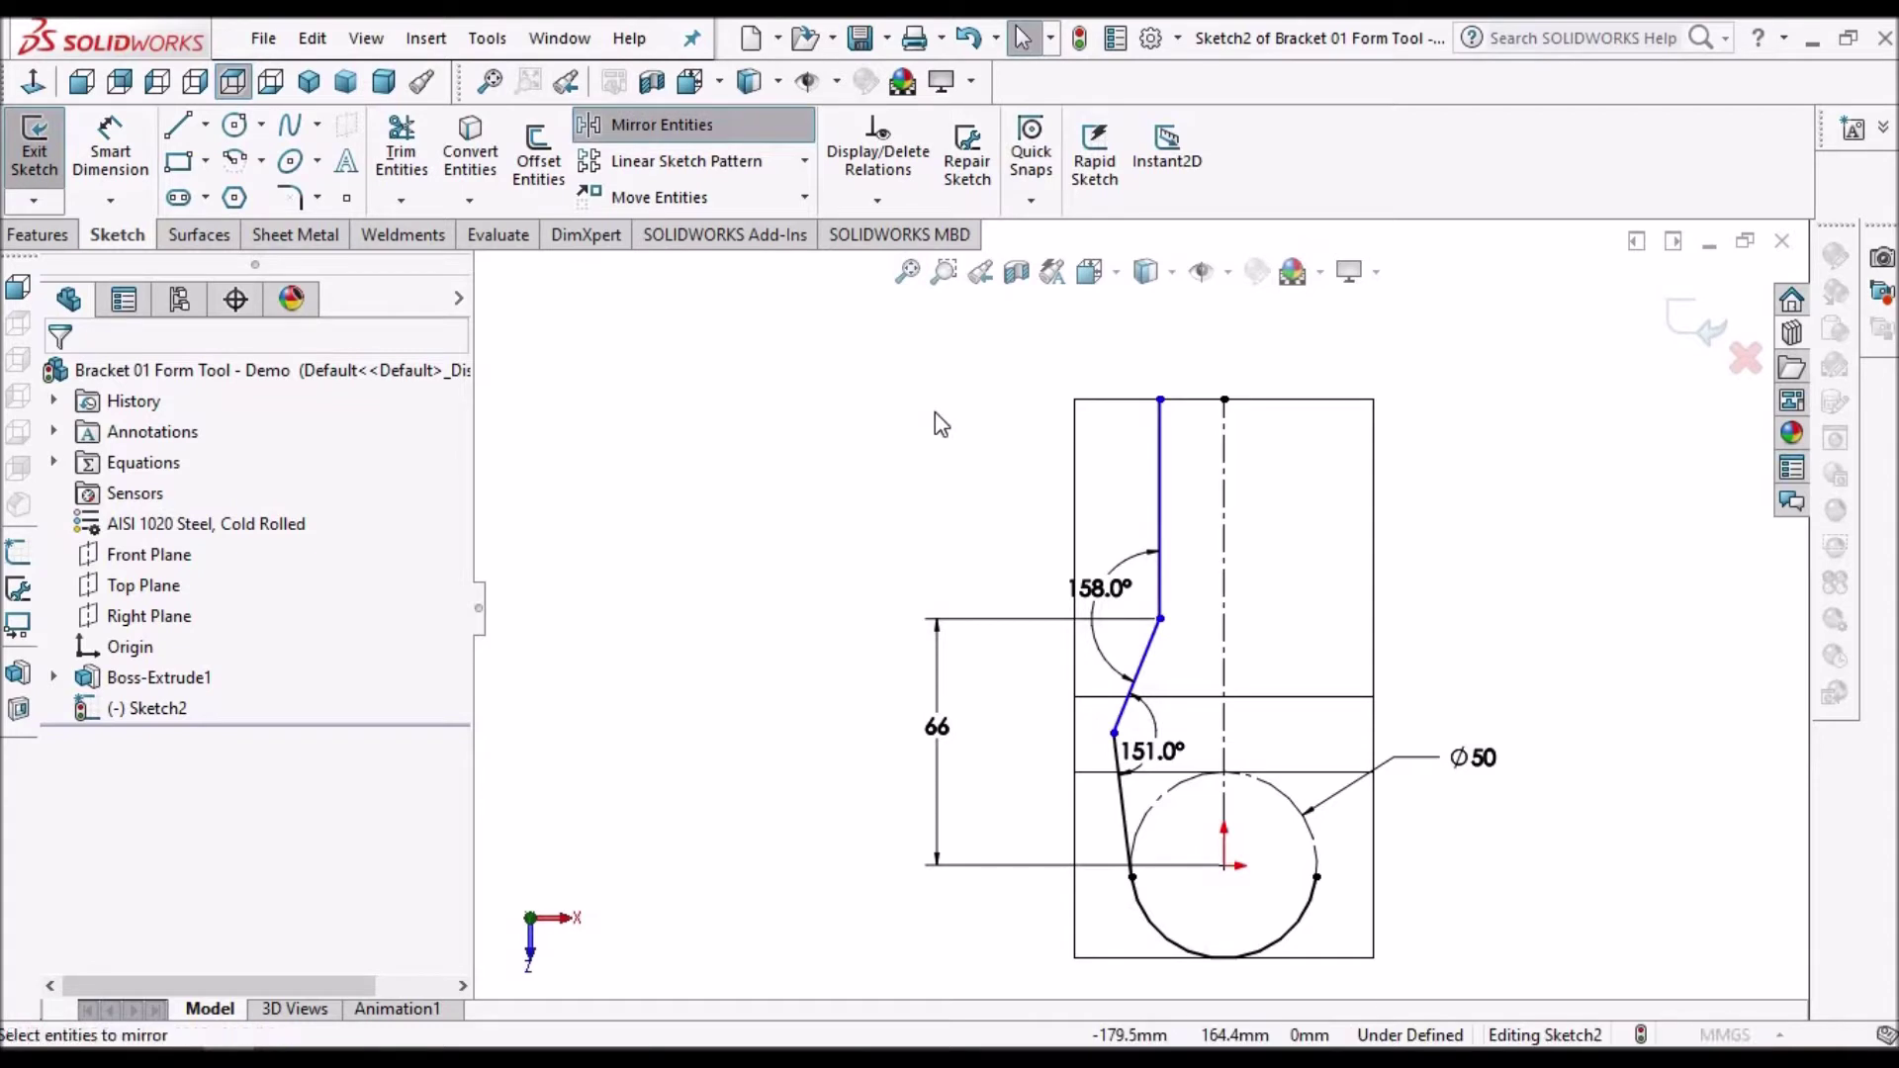
drag(947, 337, 1182, 891)
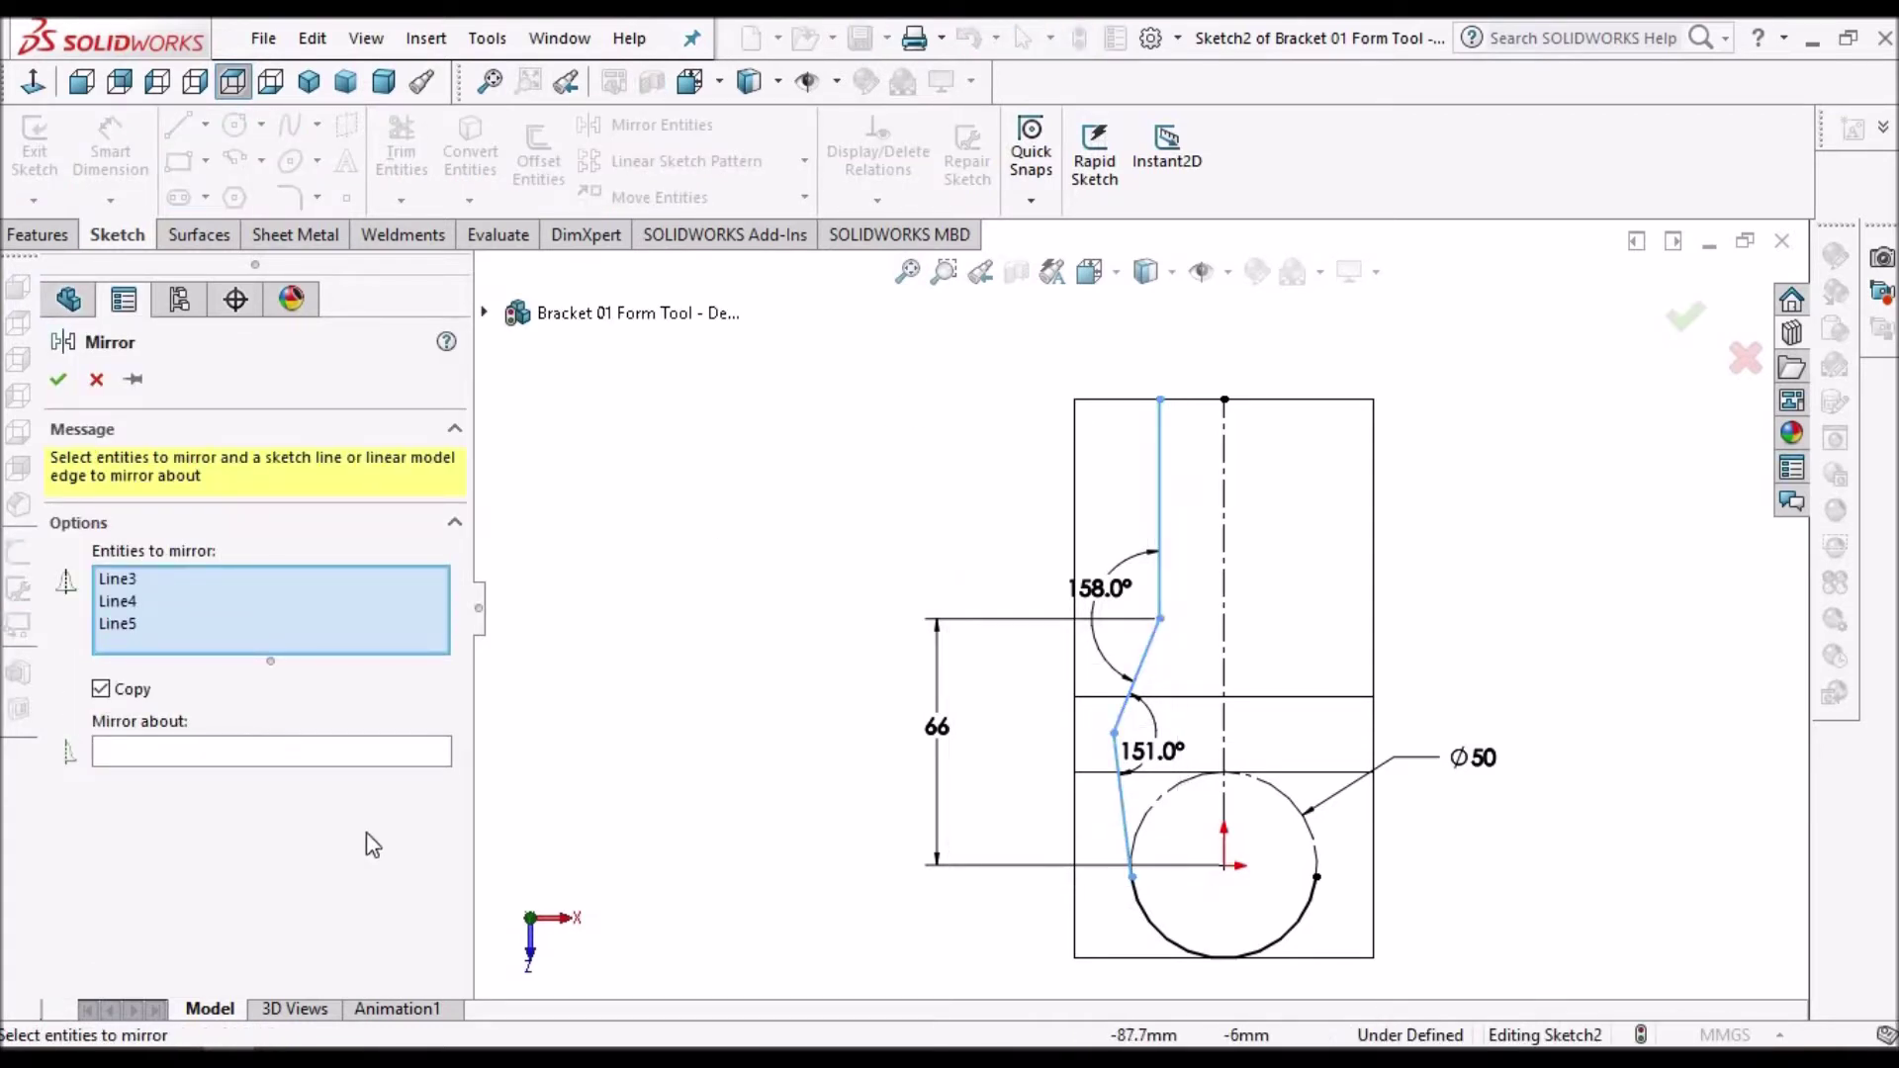
click(301, 754)
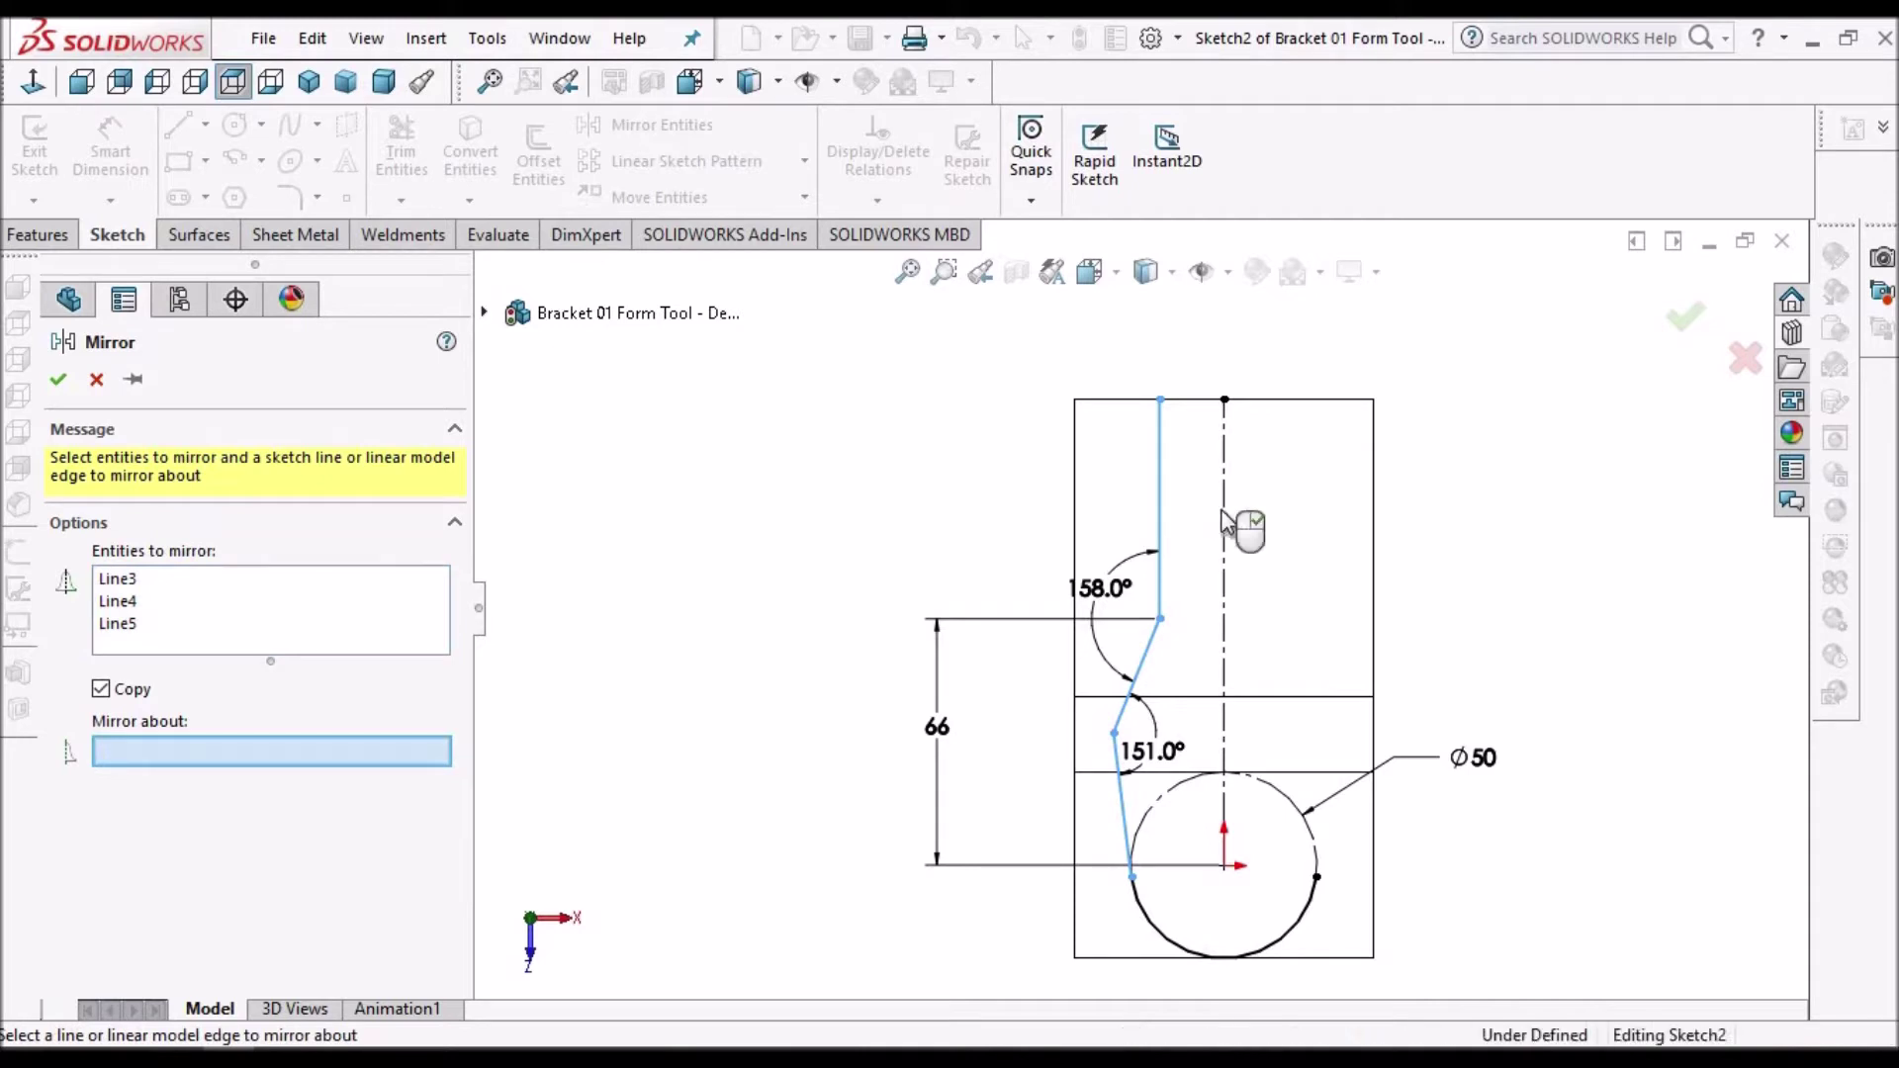
click(1224, 521)
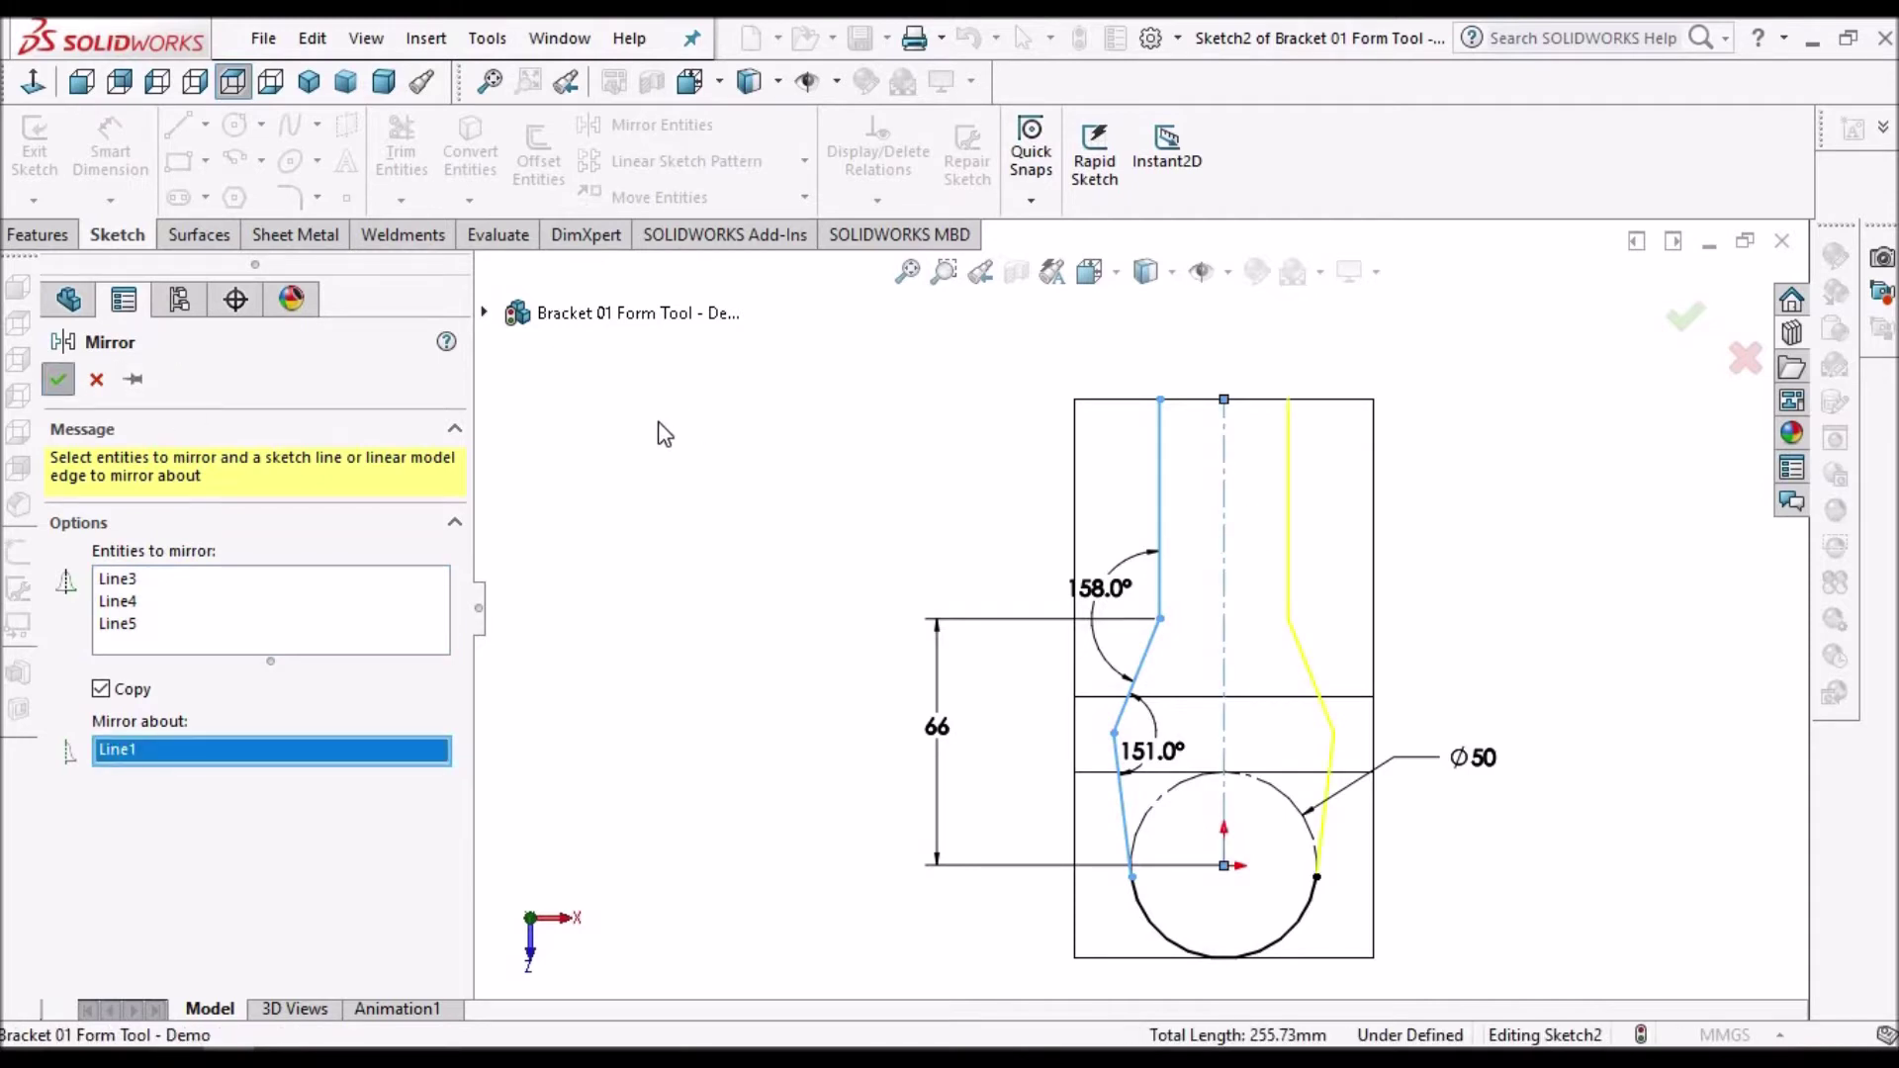
key(Return)
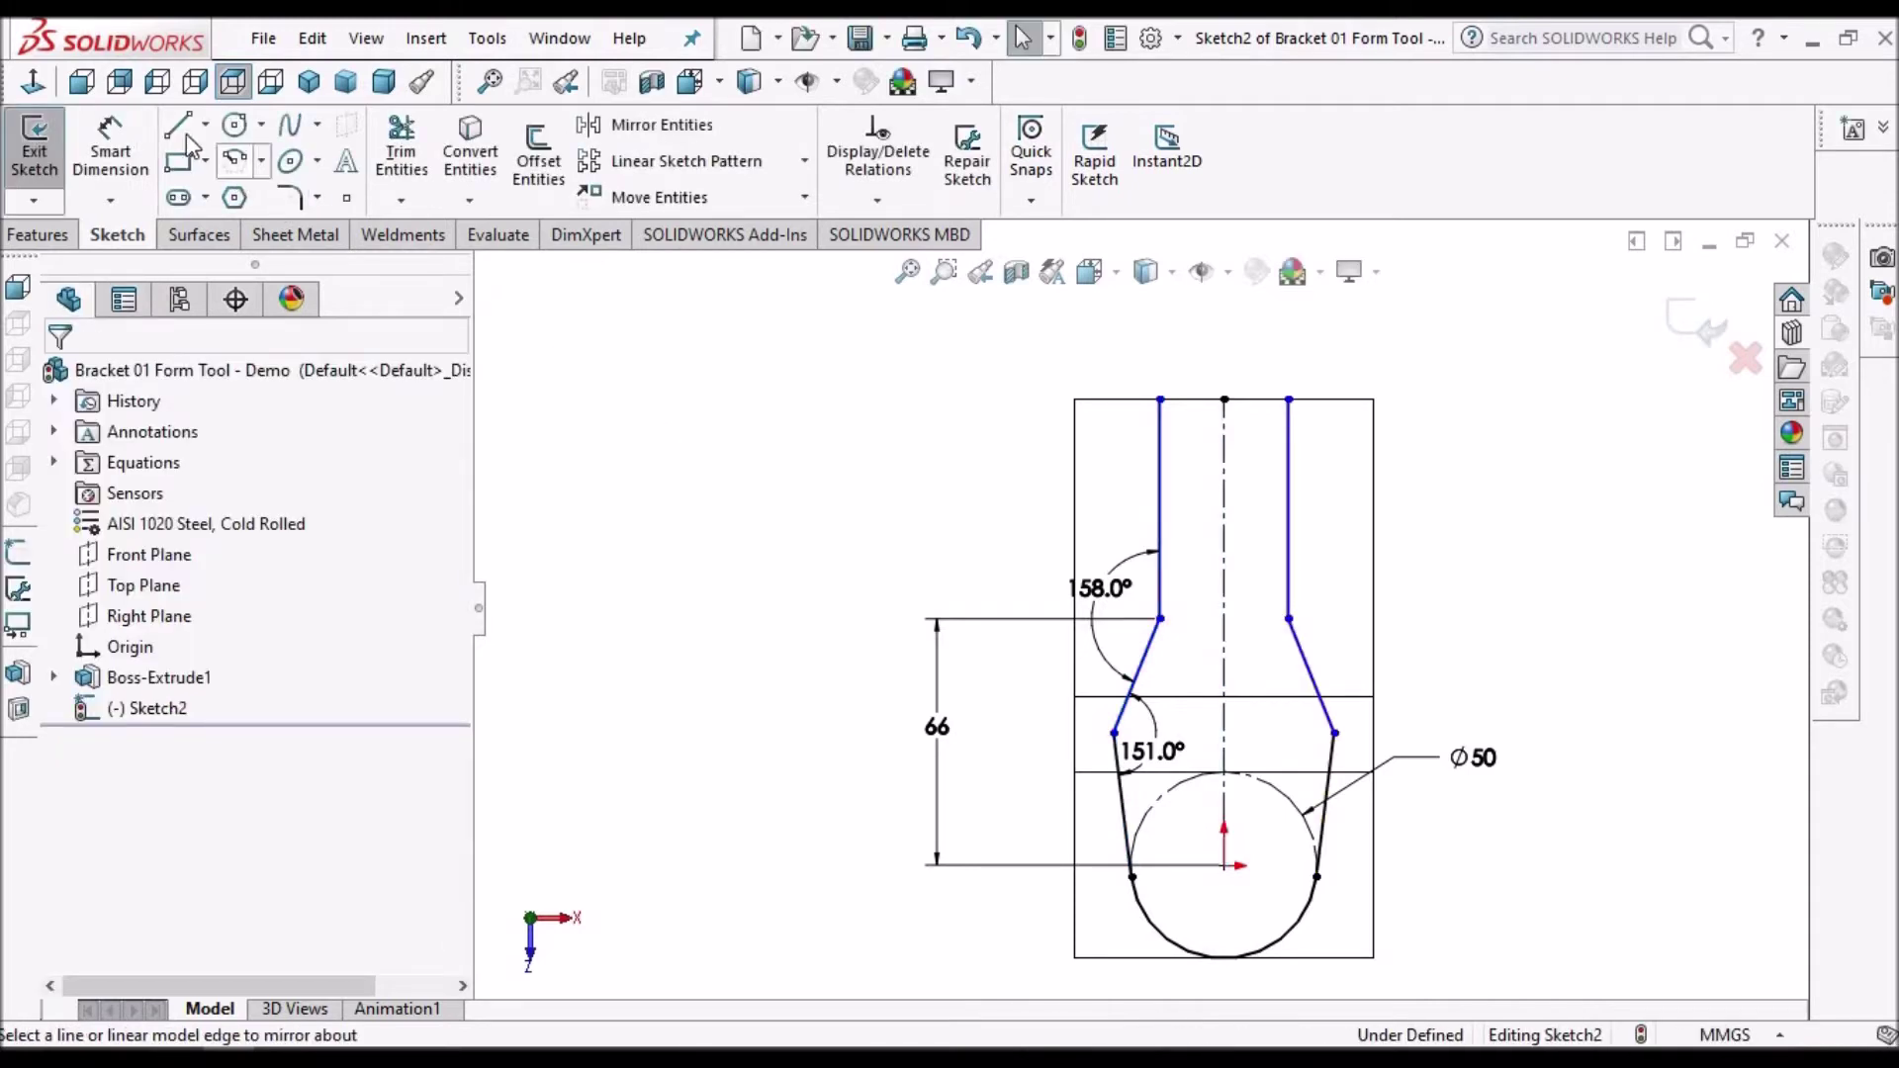
- Dimension the horizontal distance between the two vertical outline lines and set it to 35.8 mm
click(128, 159)
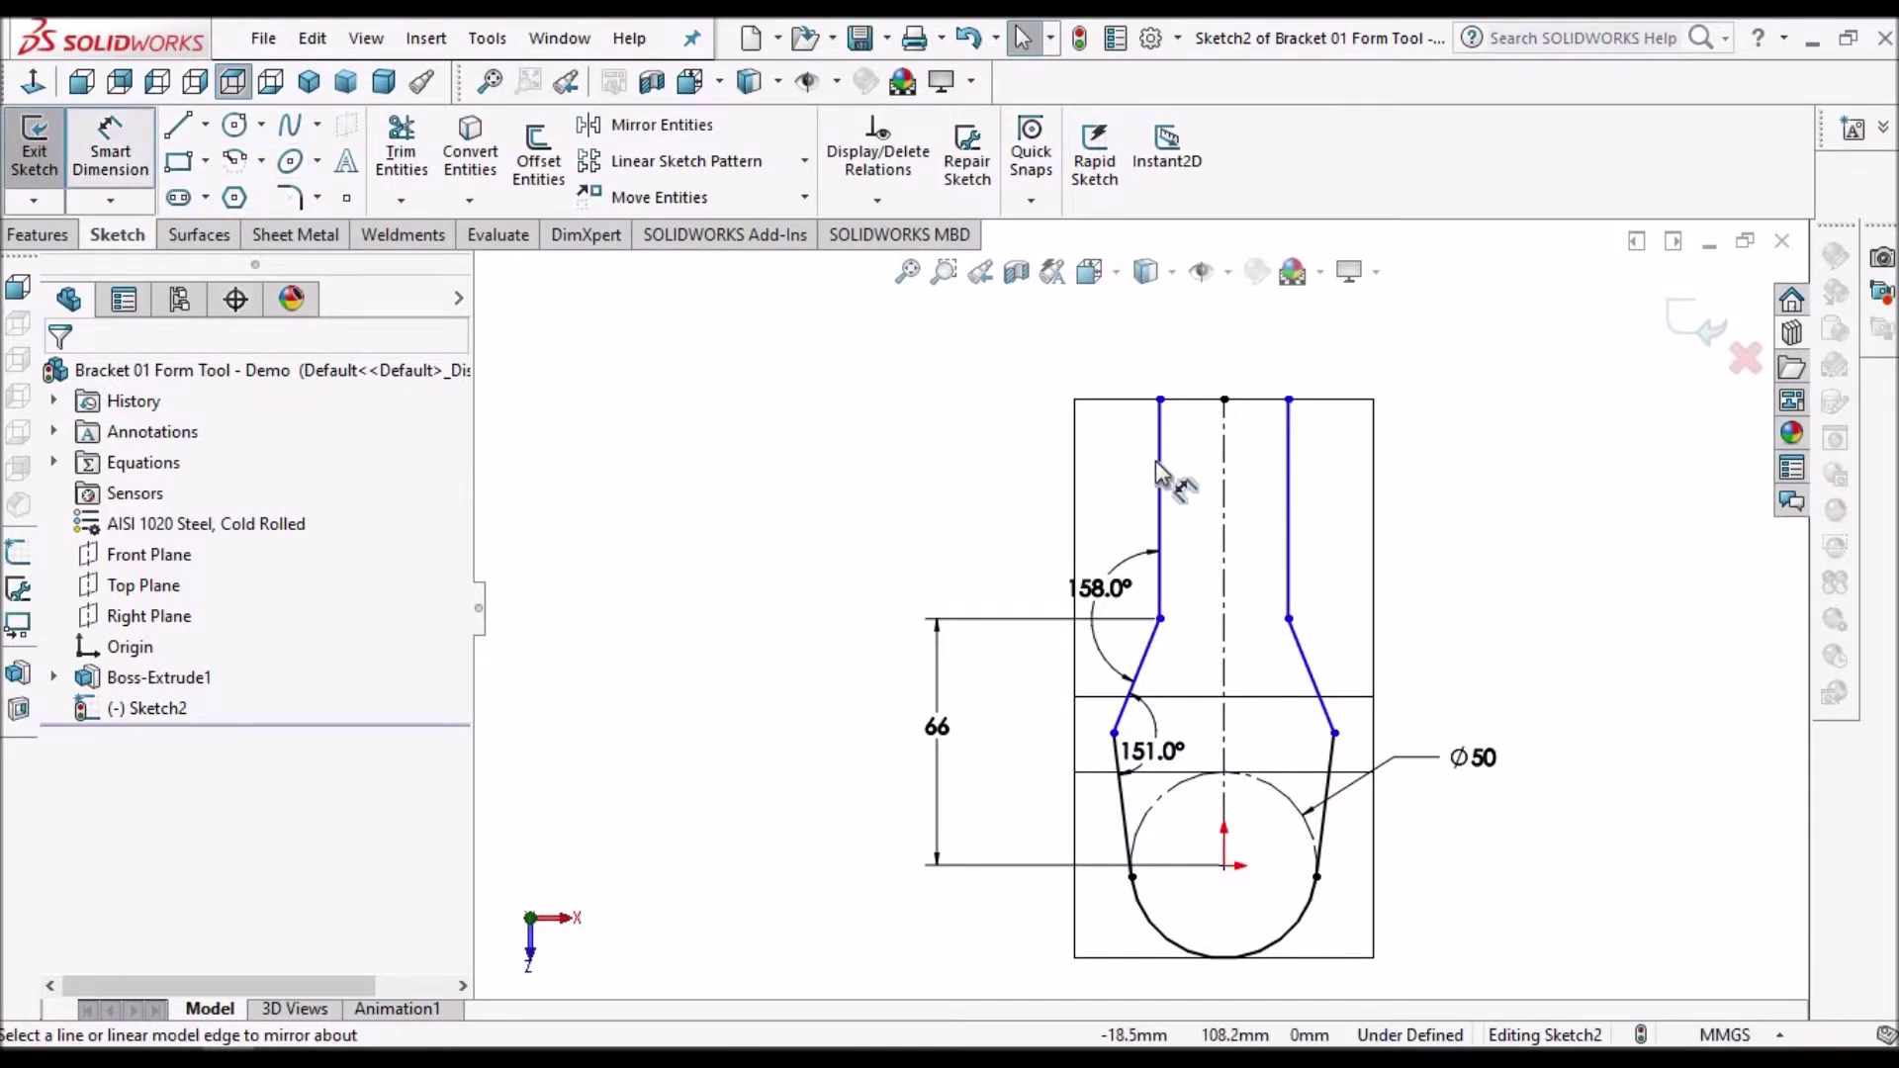
click(1291, 448)
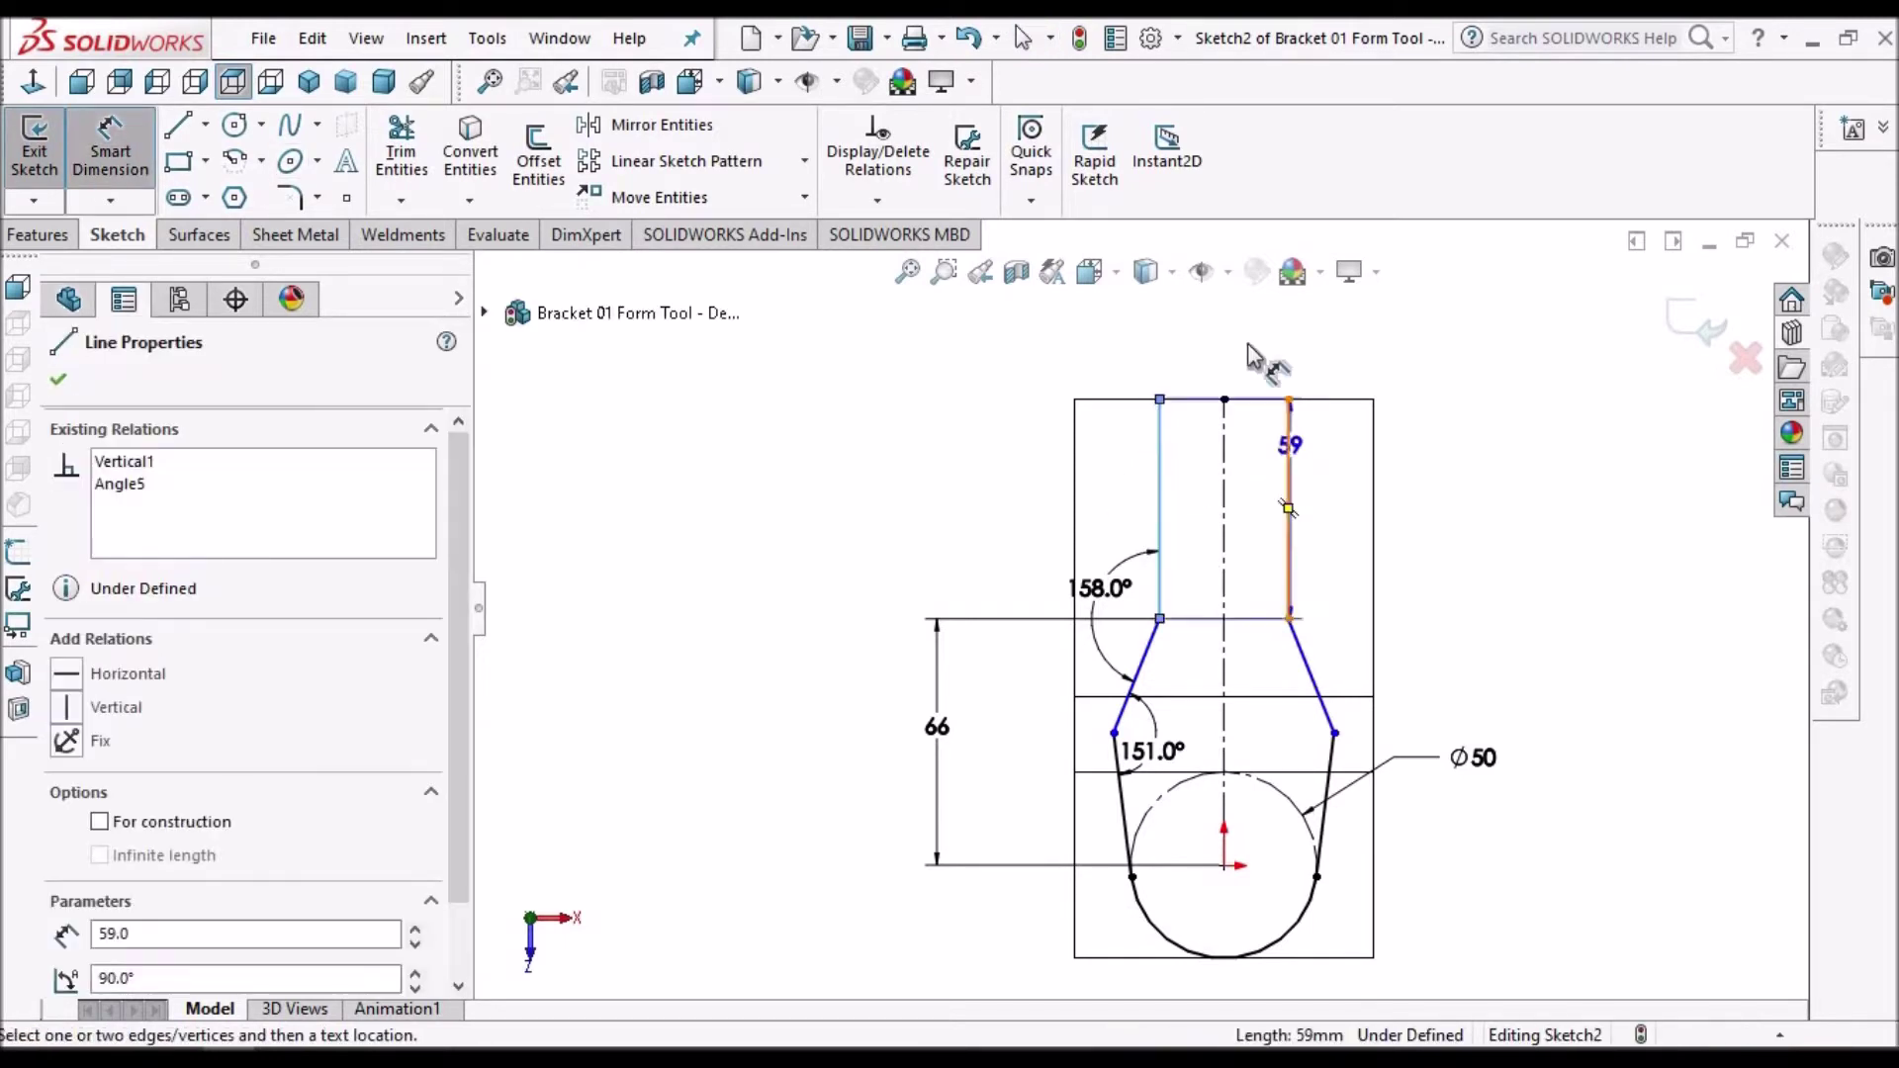
click(1234, 327)
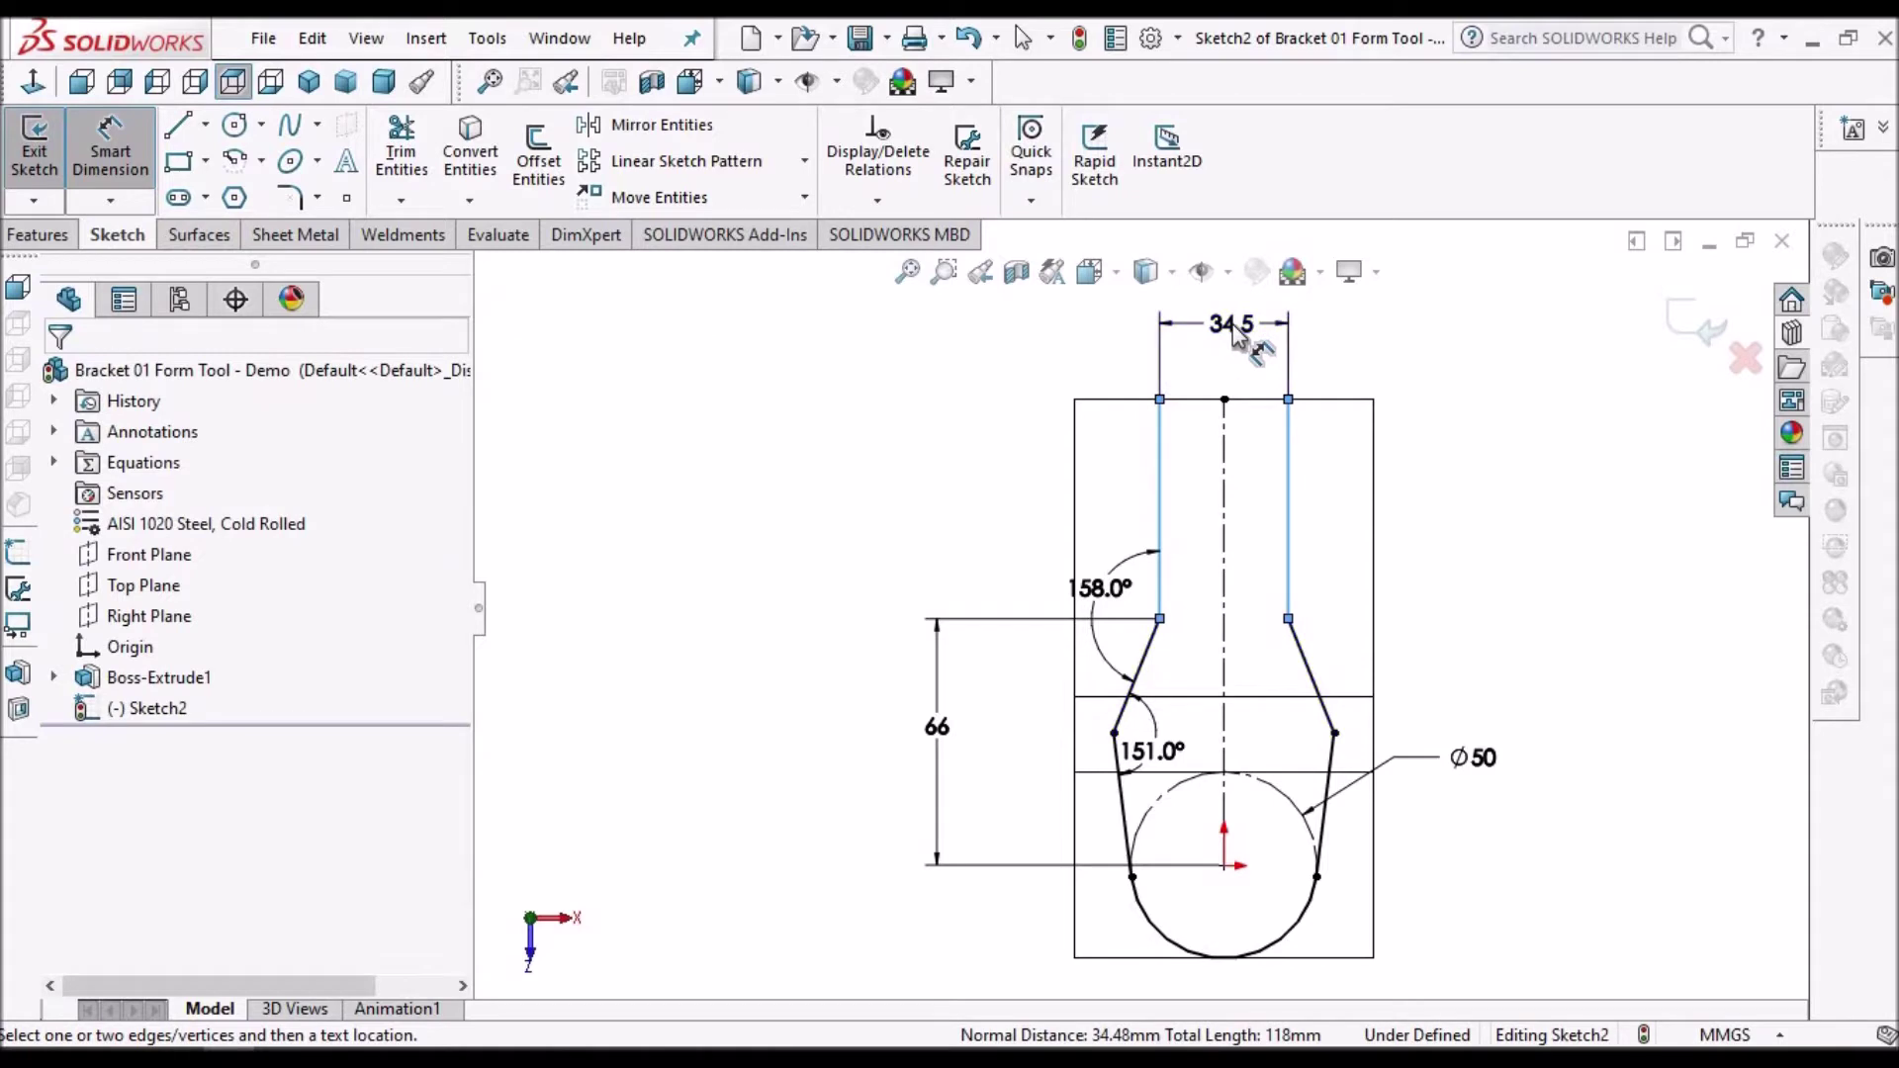
click(1236, 334)
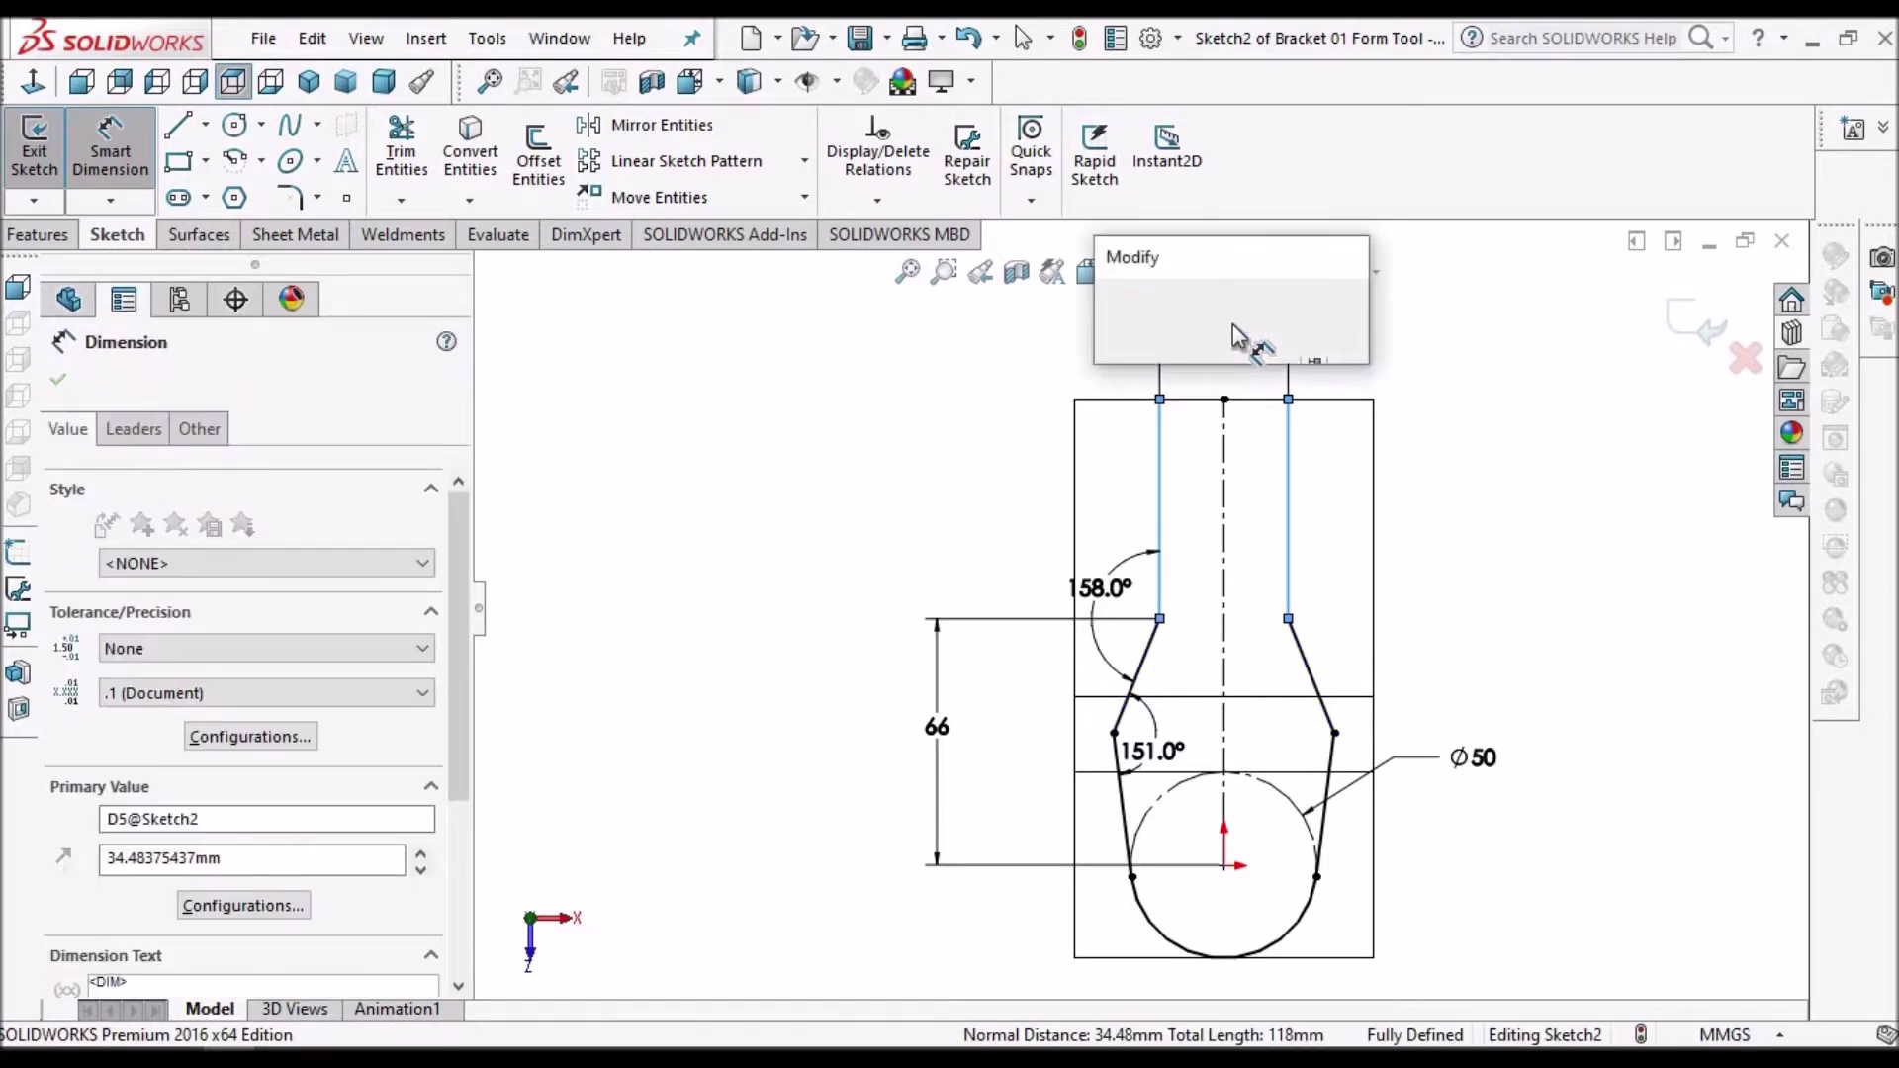
key(Return)
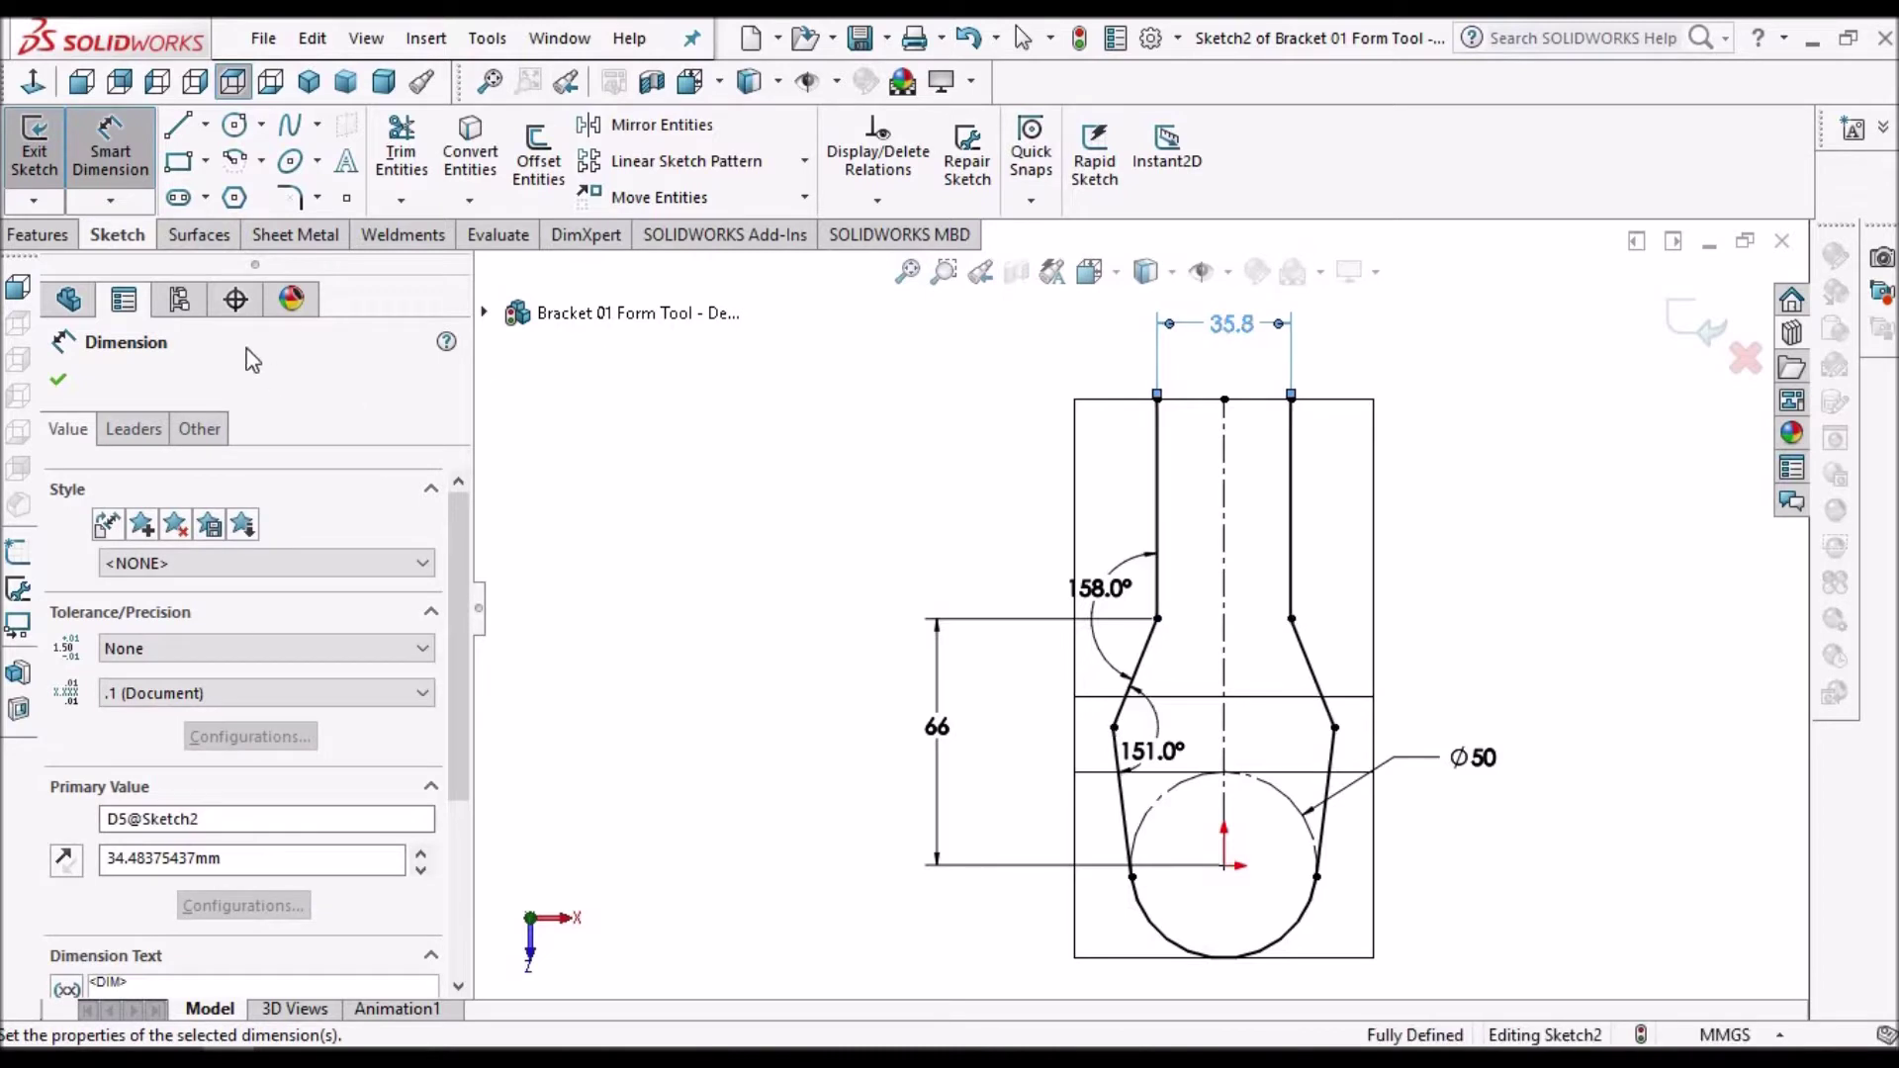
click(1442, 523)
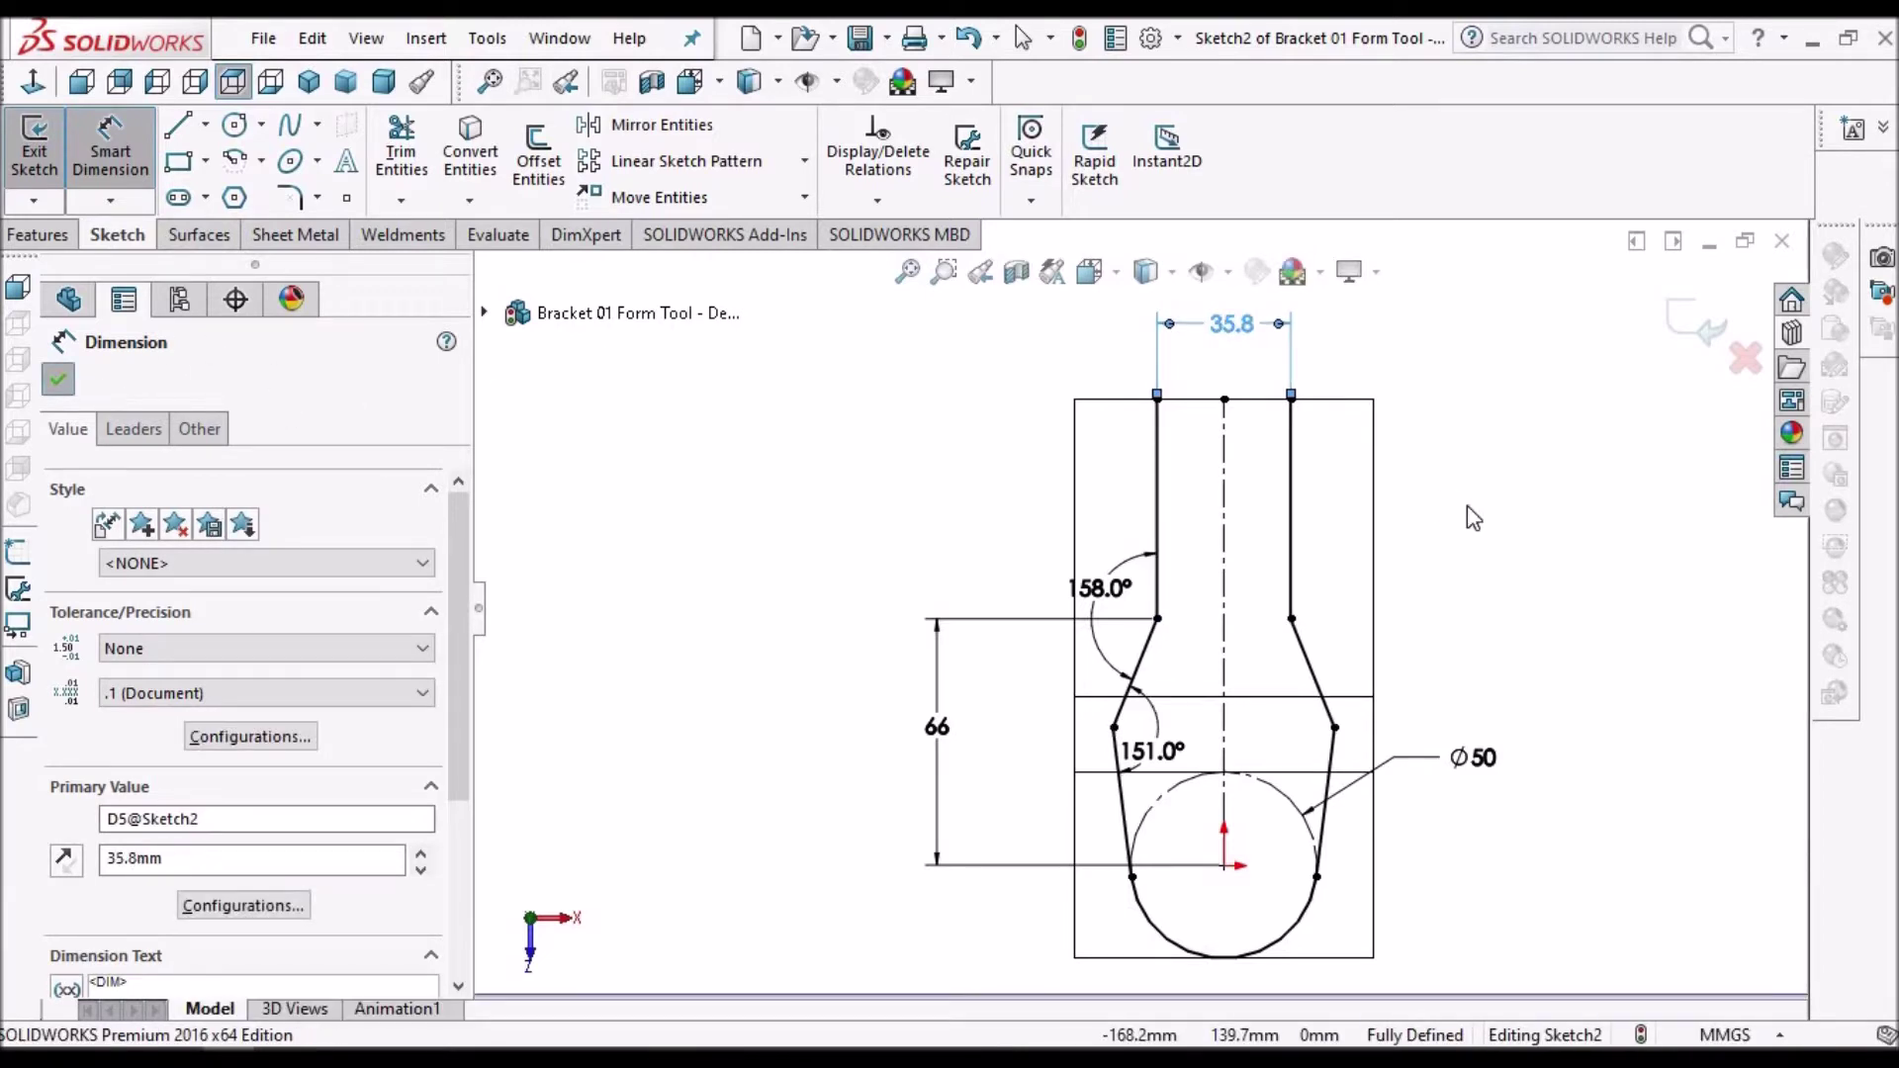
ctrl+middle_drag(1317, 443, 1219, 536)
key(Escape)
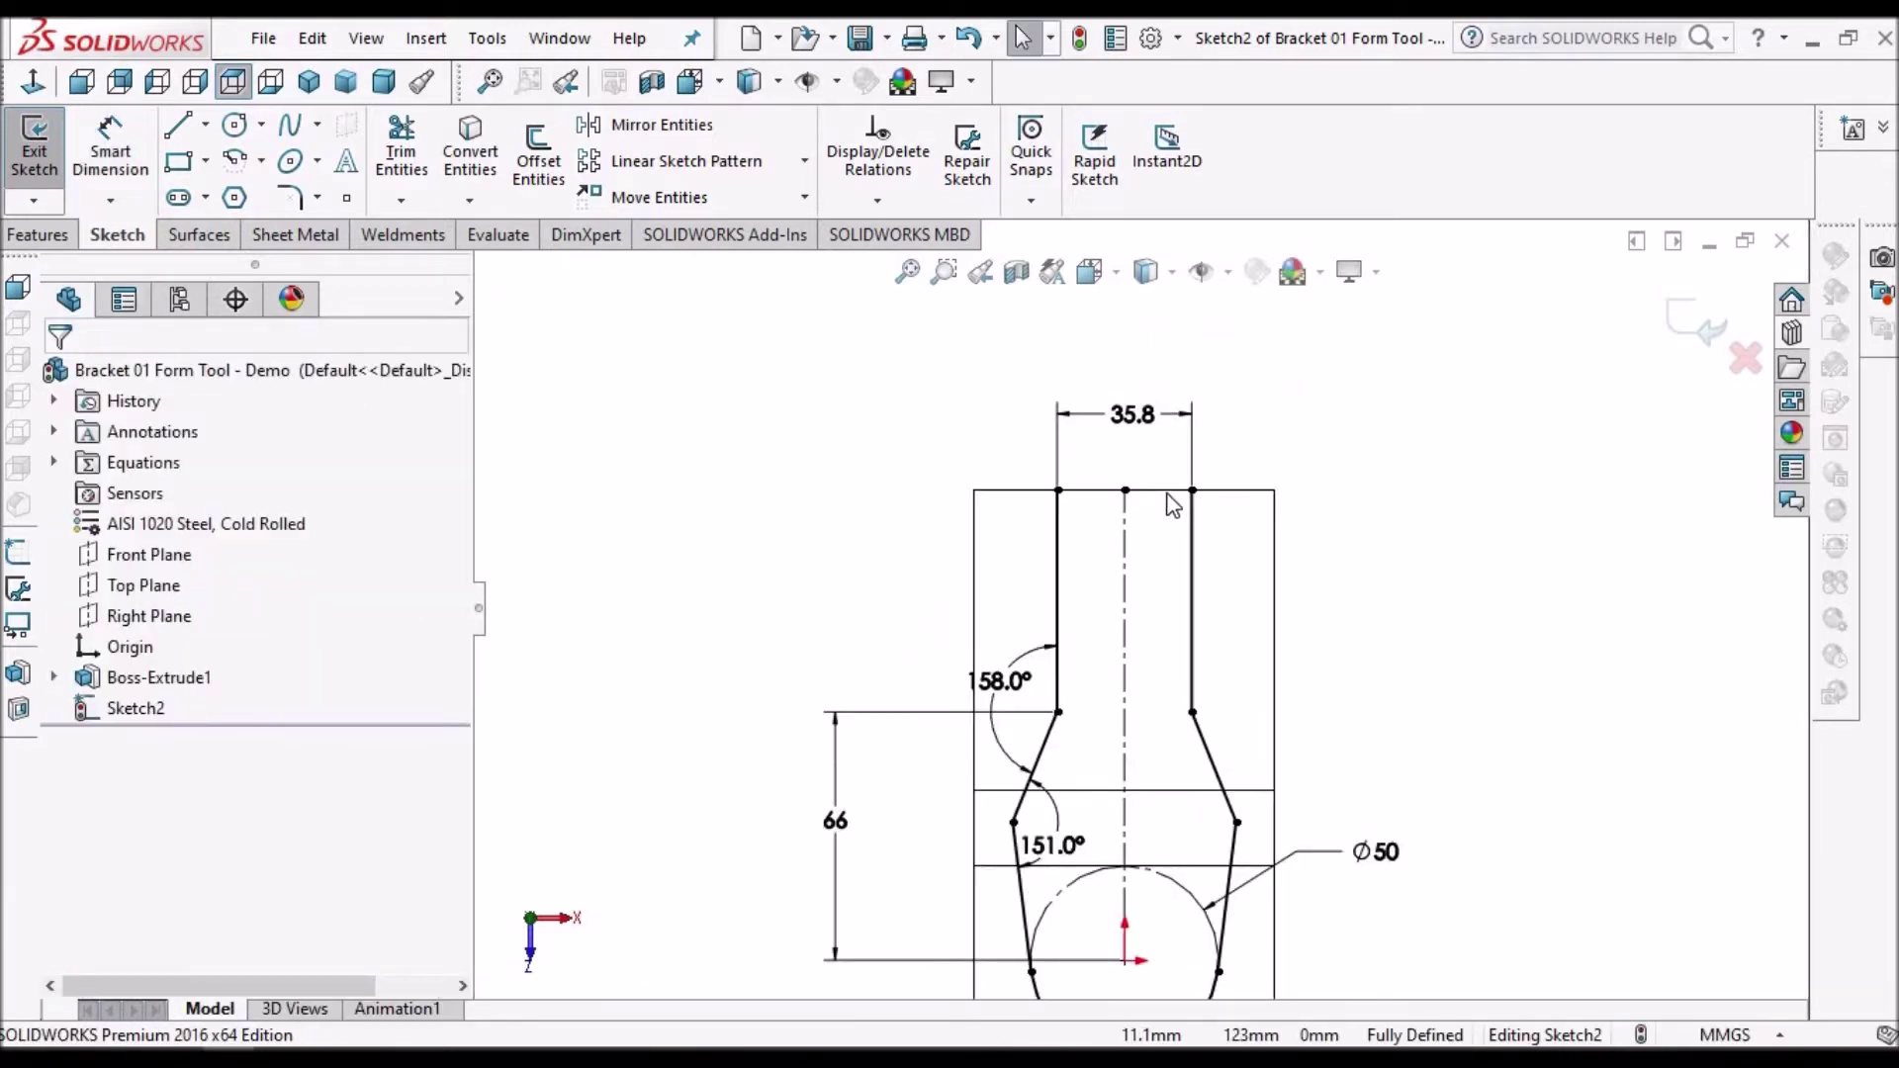
- Convert the body's straight end edge into the sketch and corner-trim it to both vertical lines to close the outline
click(1168, 491)
click(469, 149)
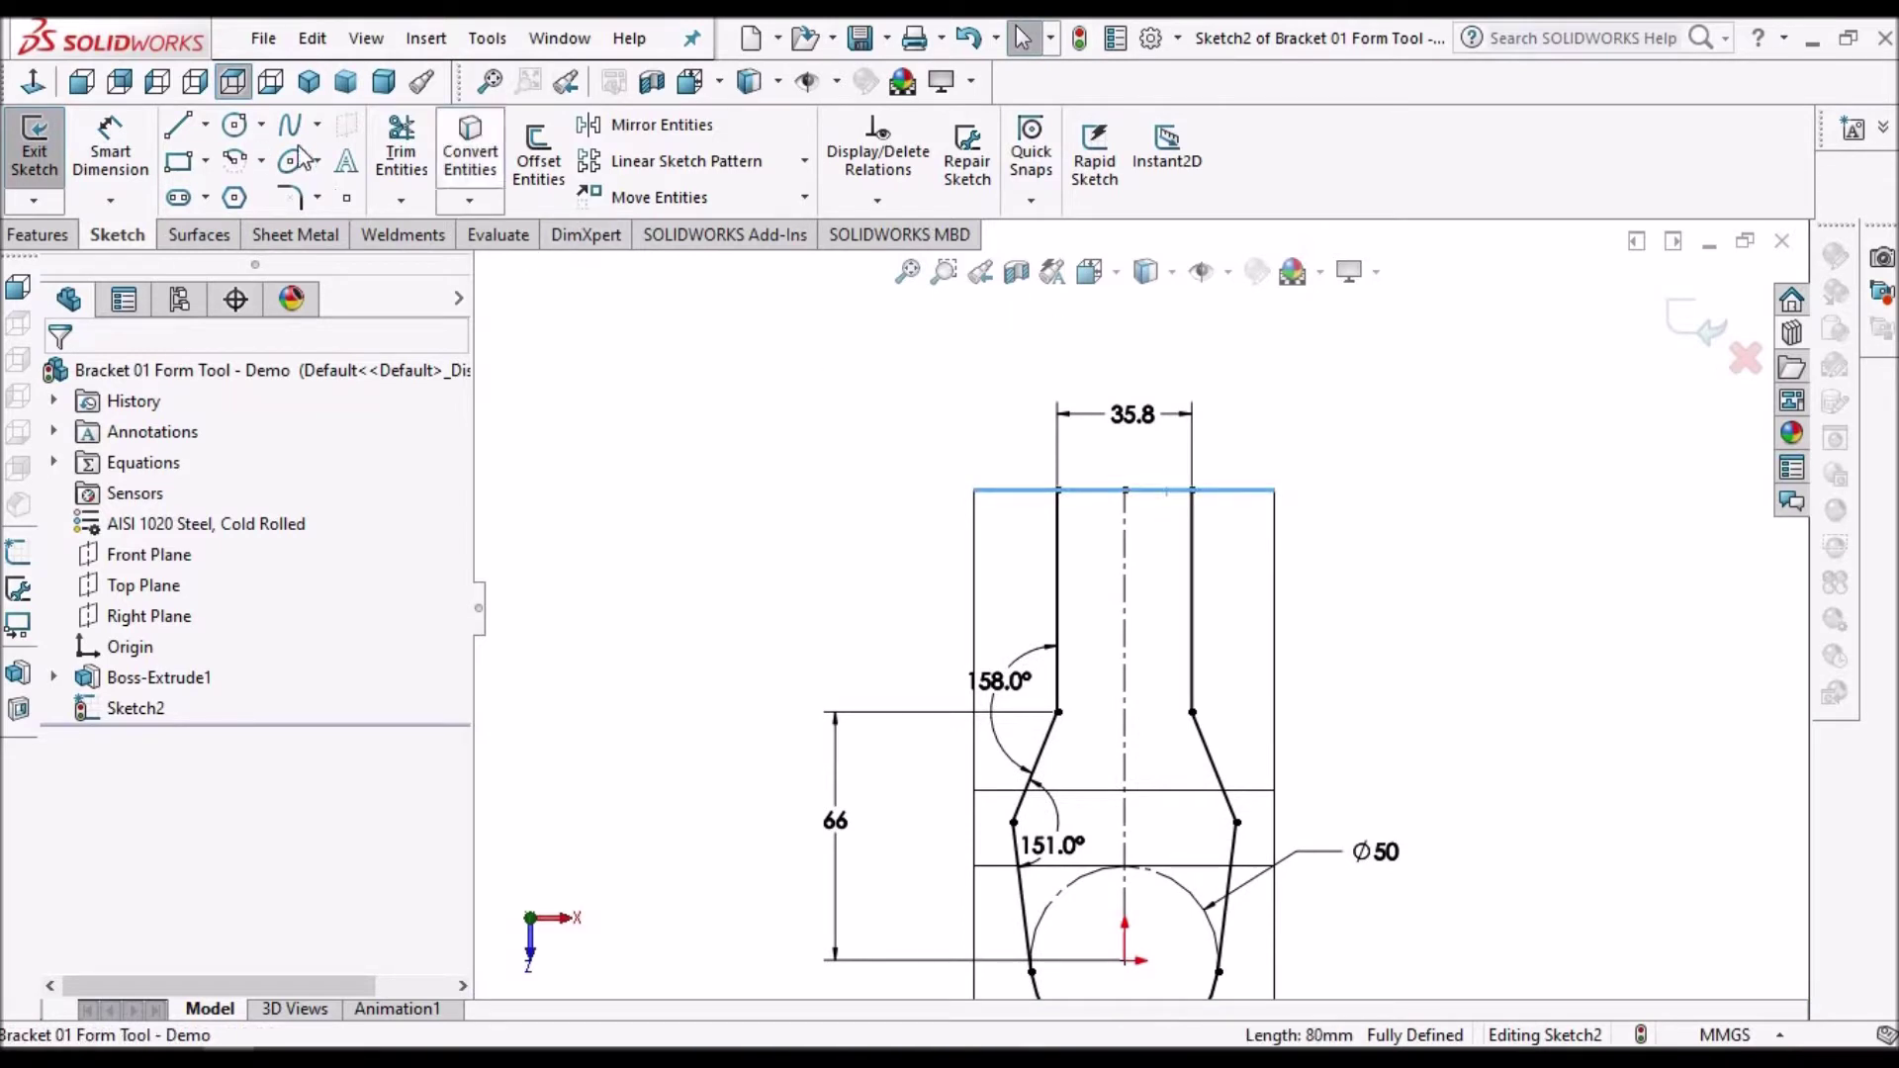
click(403, 163)
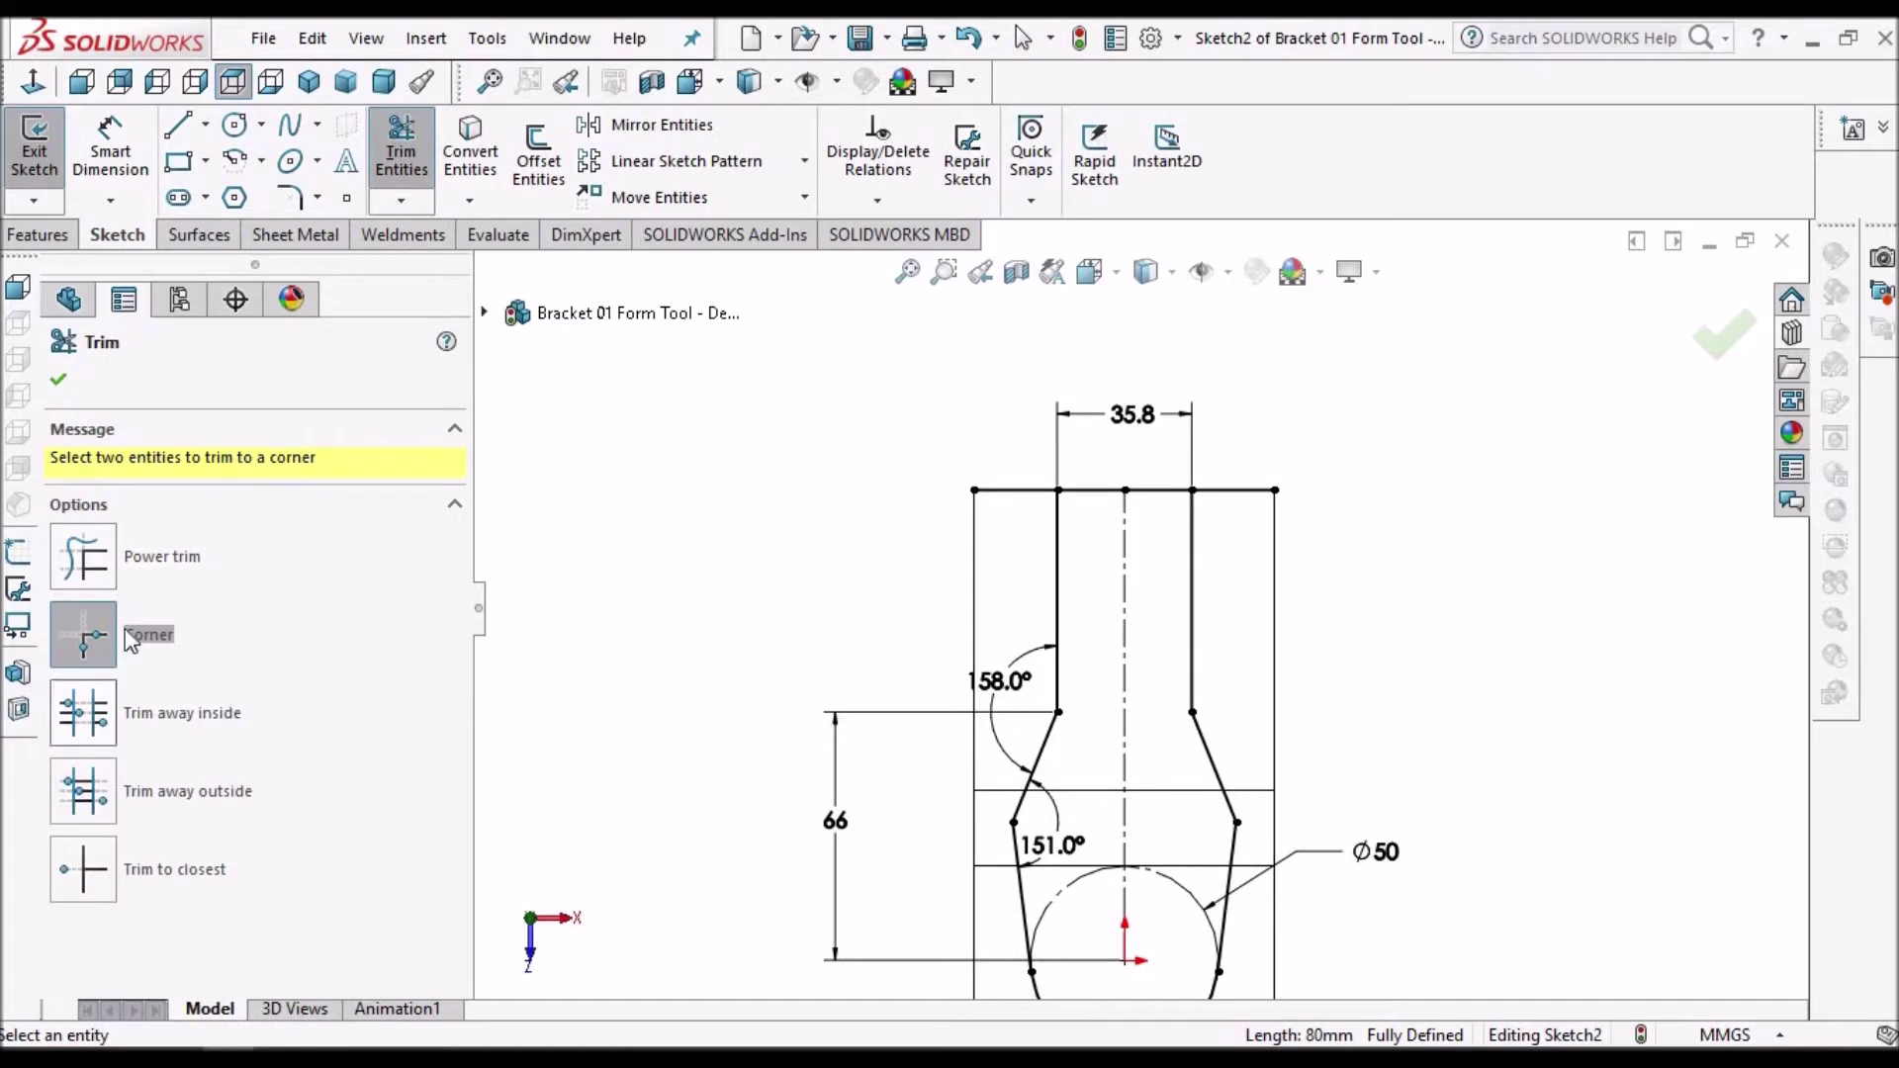
click(1079, 491)
click(1058, 534)
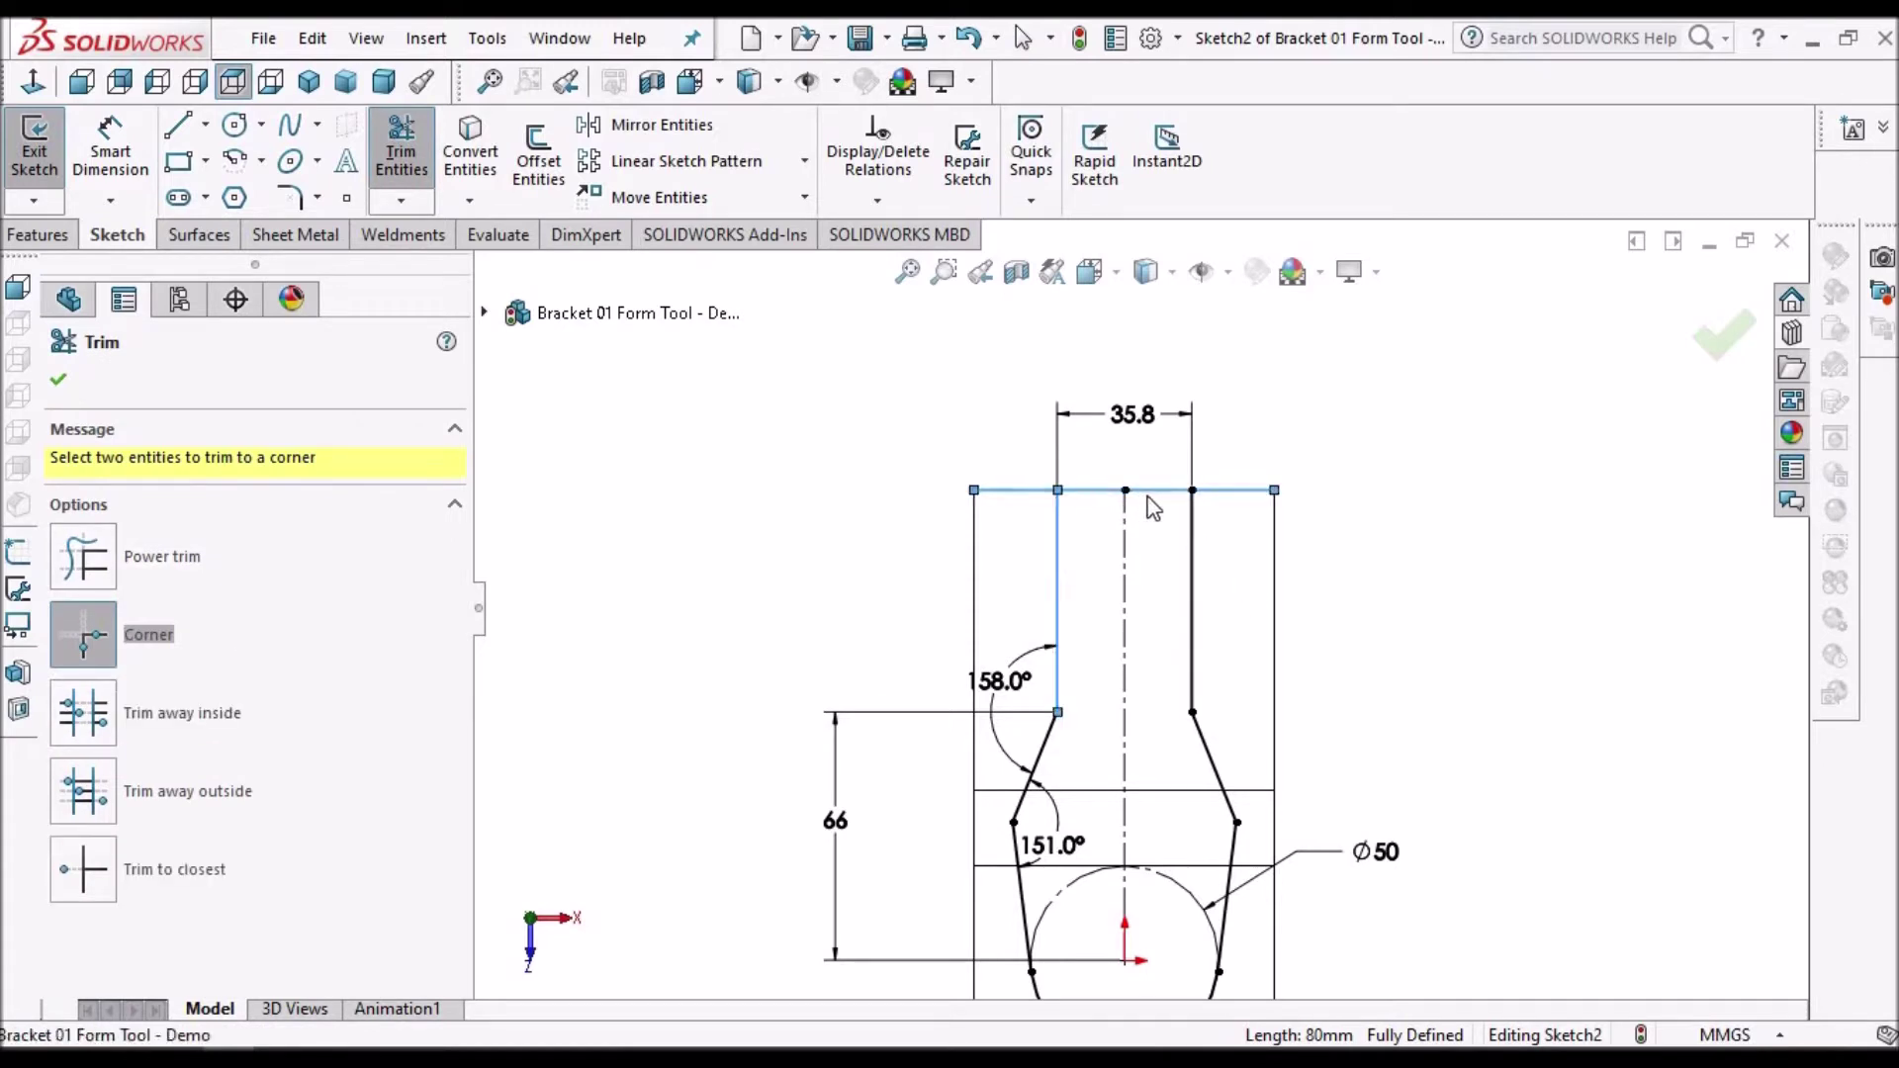
click(1170, 490)
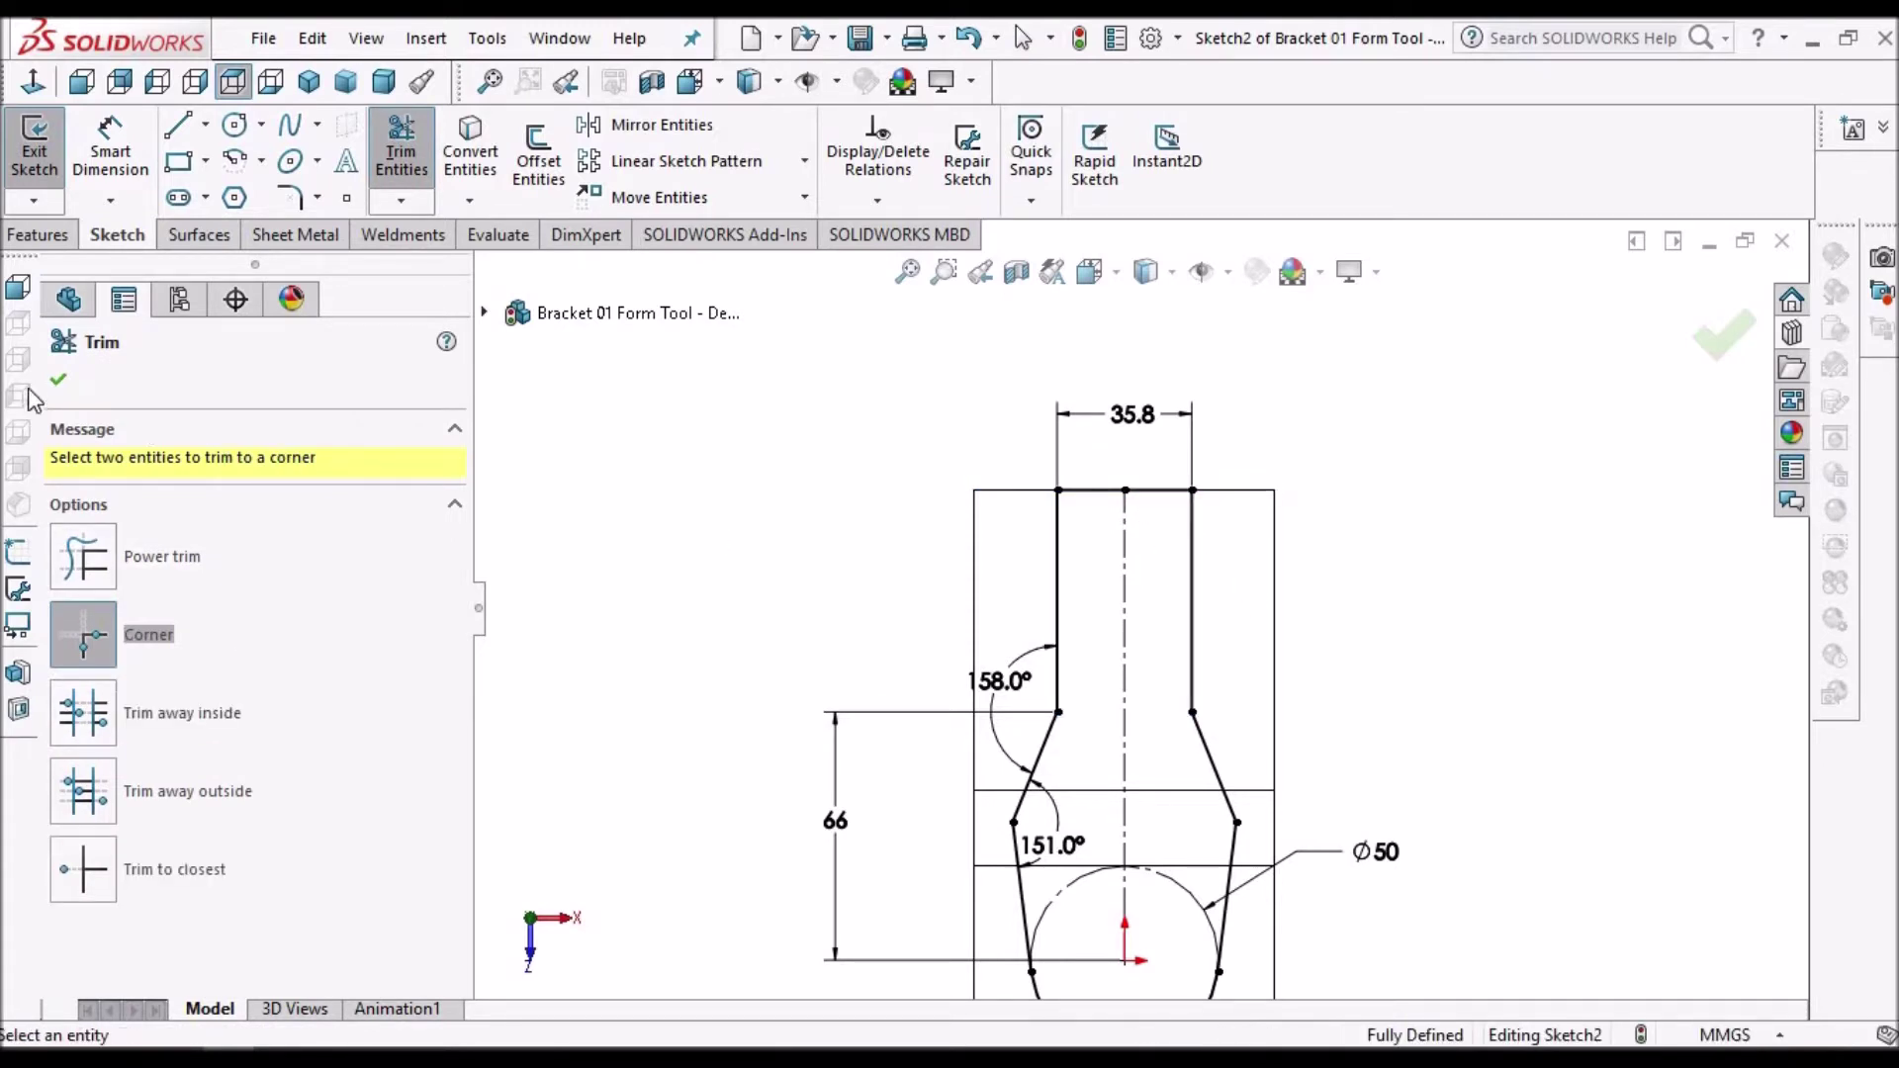
key(Escape)
- Cut-extrude the closed outline Through All with Flip side to cut, removing the material outside it
scroll(1416, 653, up, 5)
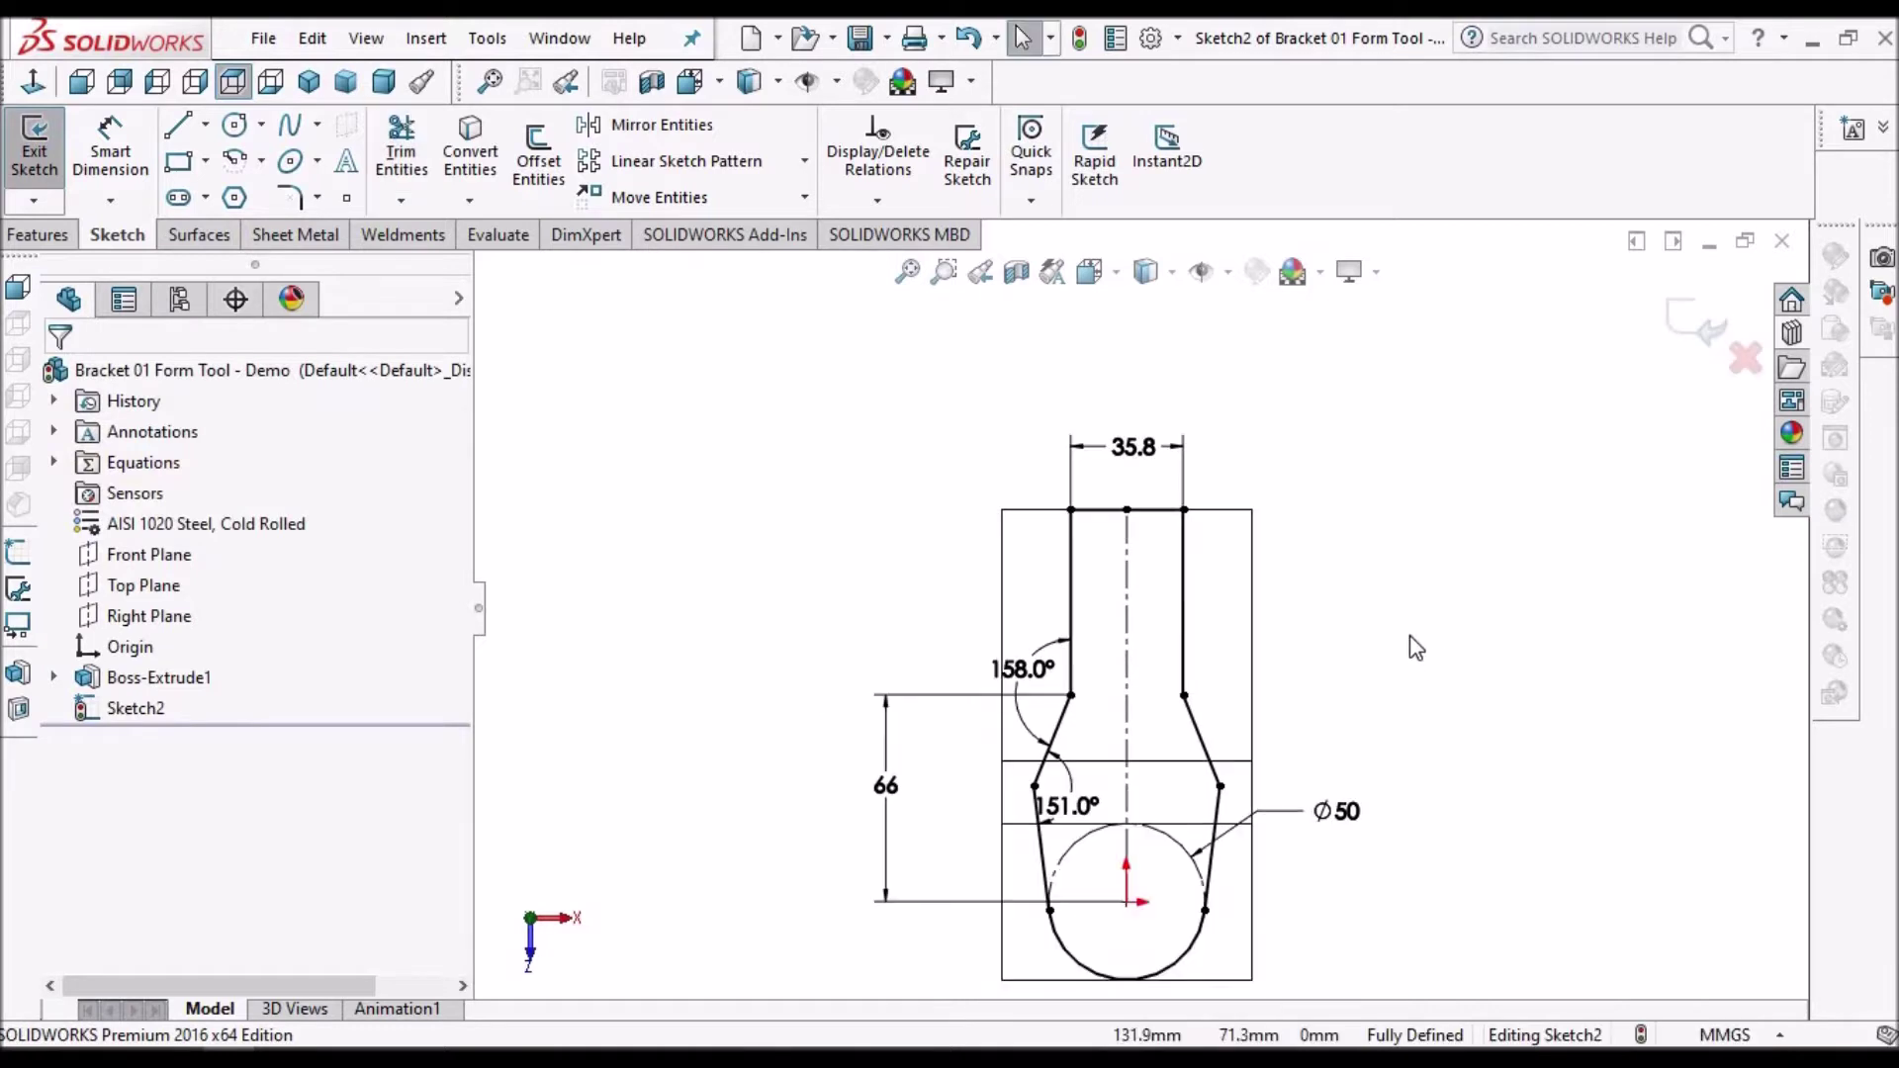
middle_drag(1412, 403, 820, 540)
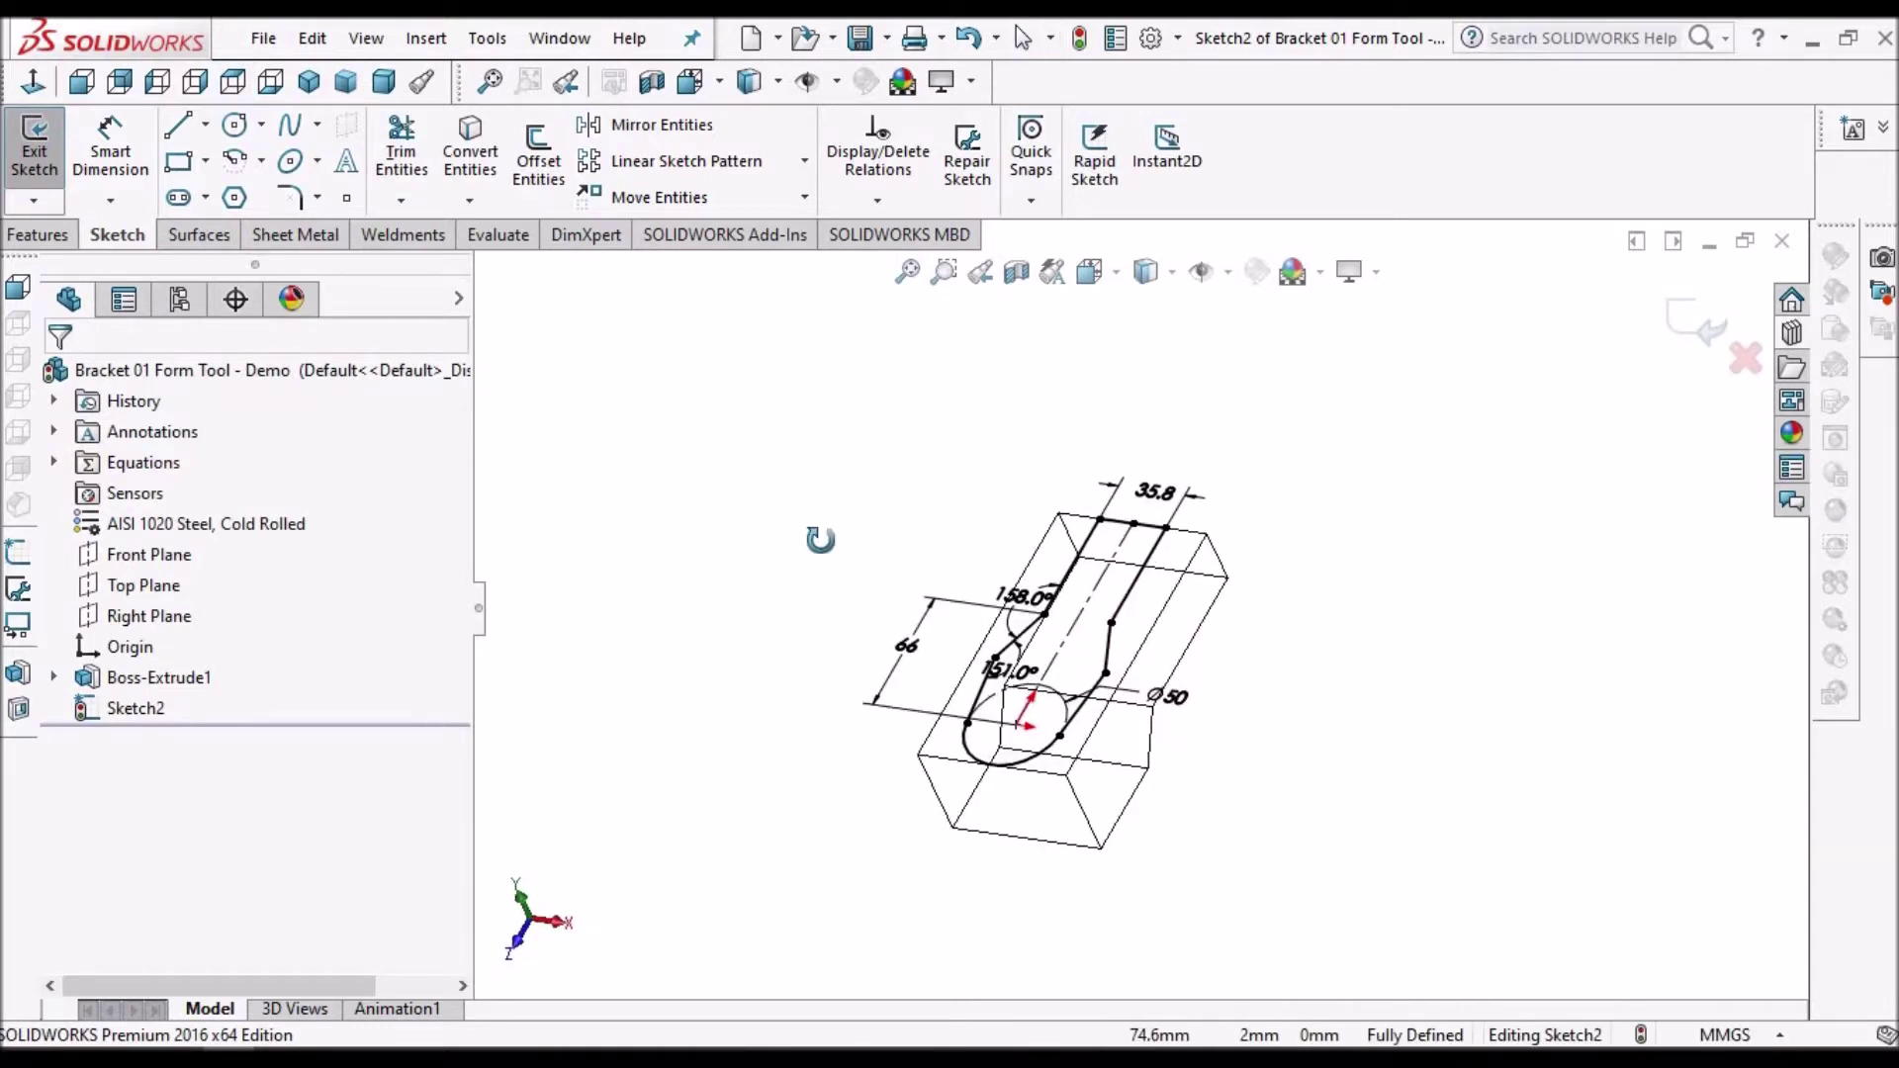
click(36, 235)
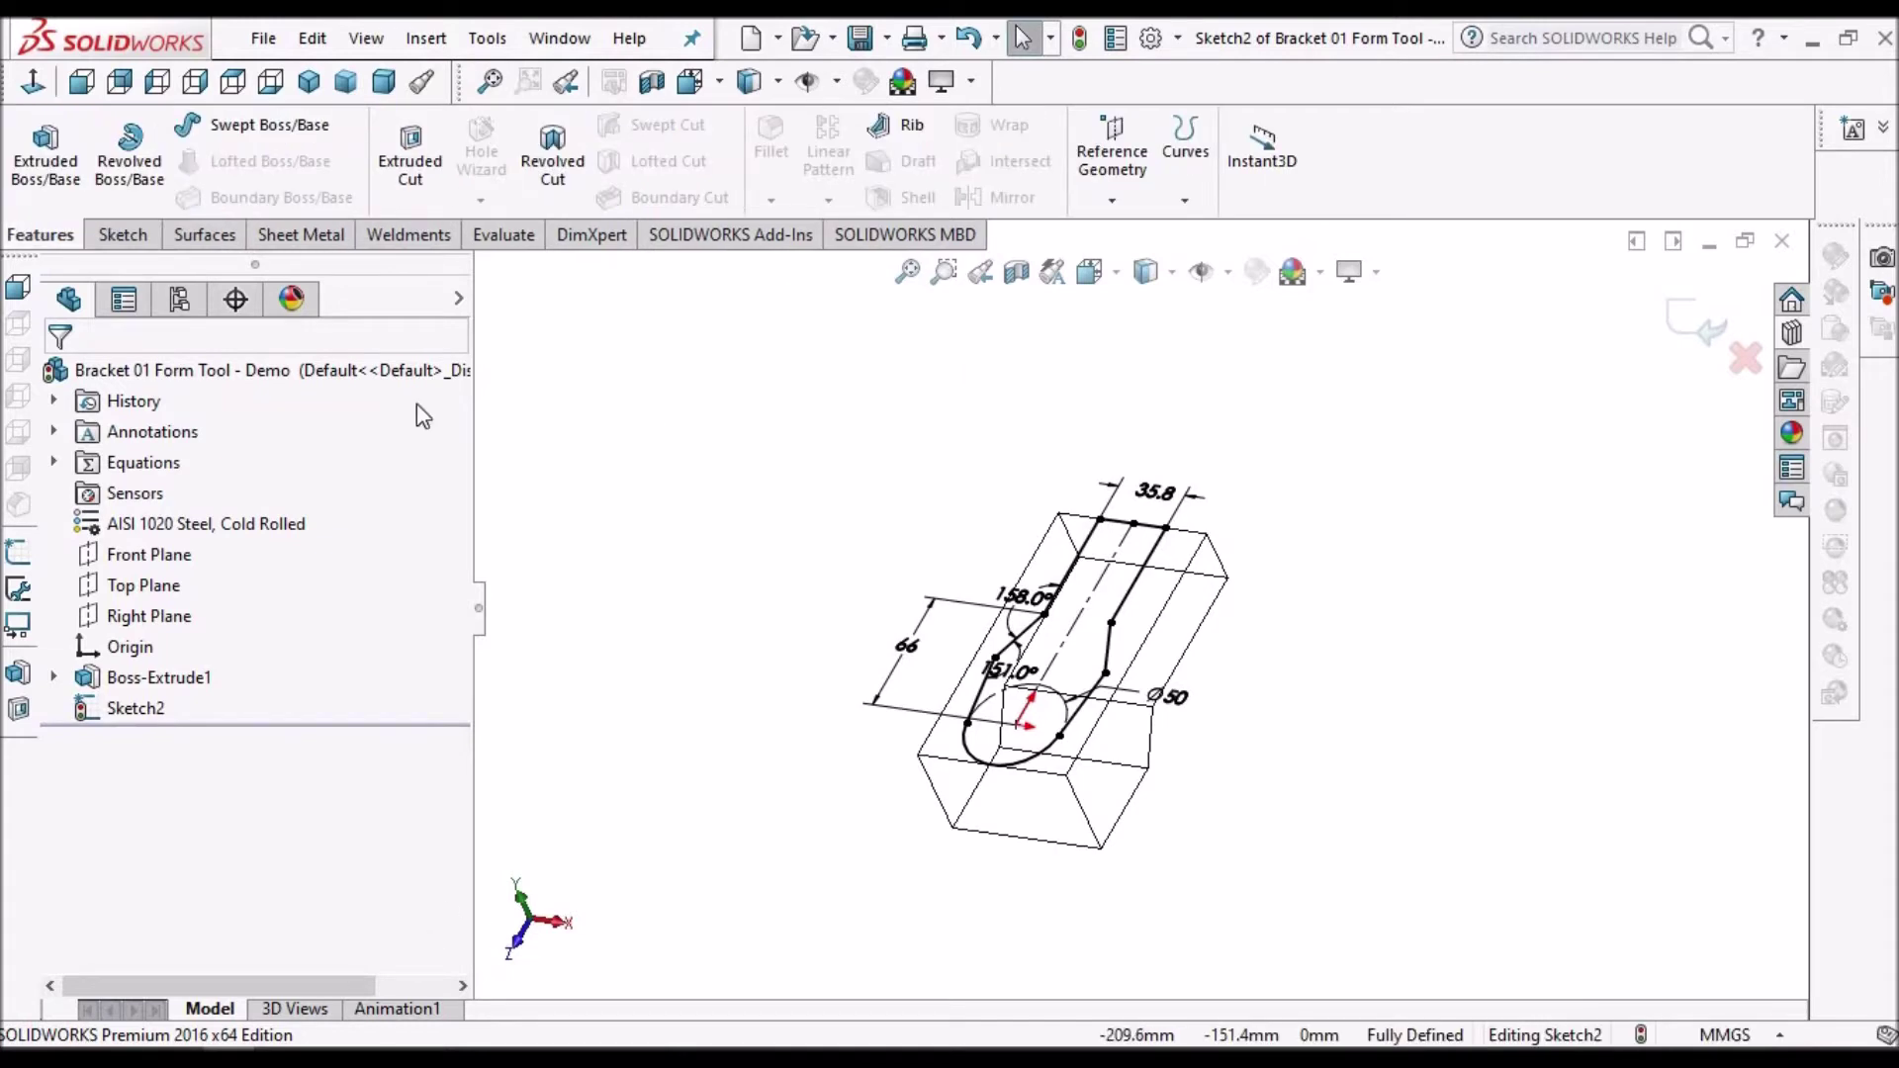
click(431, 148)
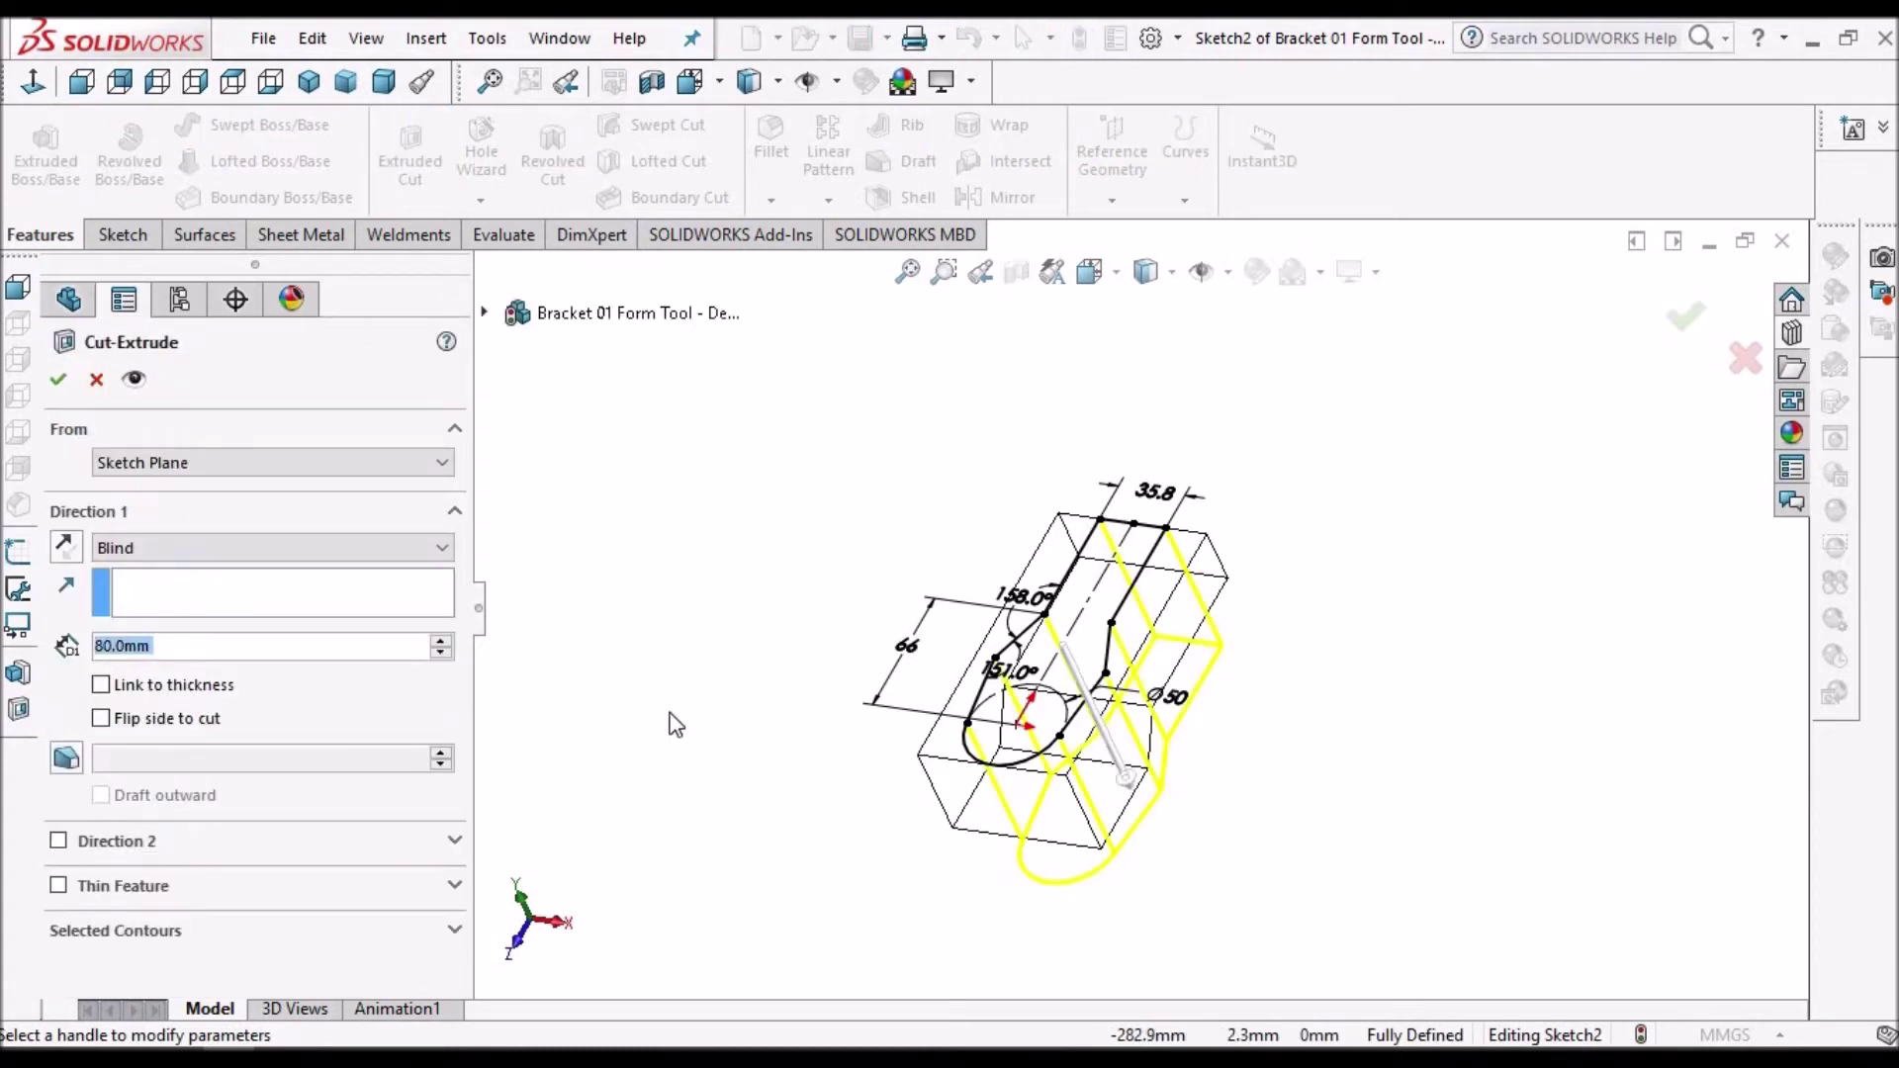
click(436, 550)
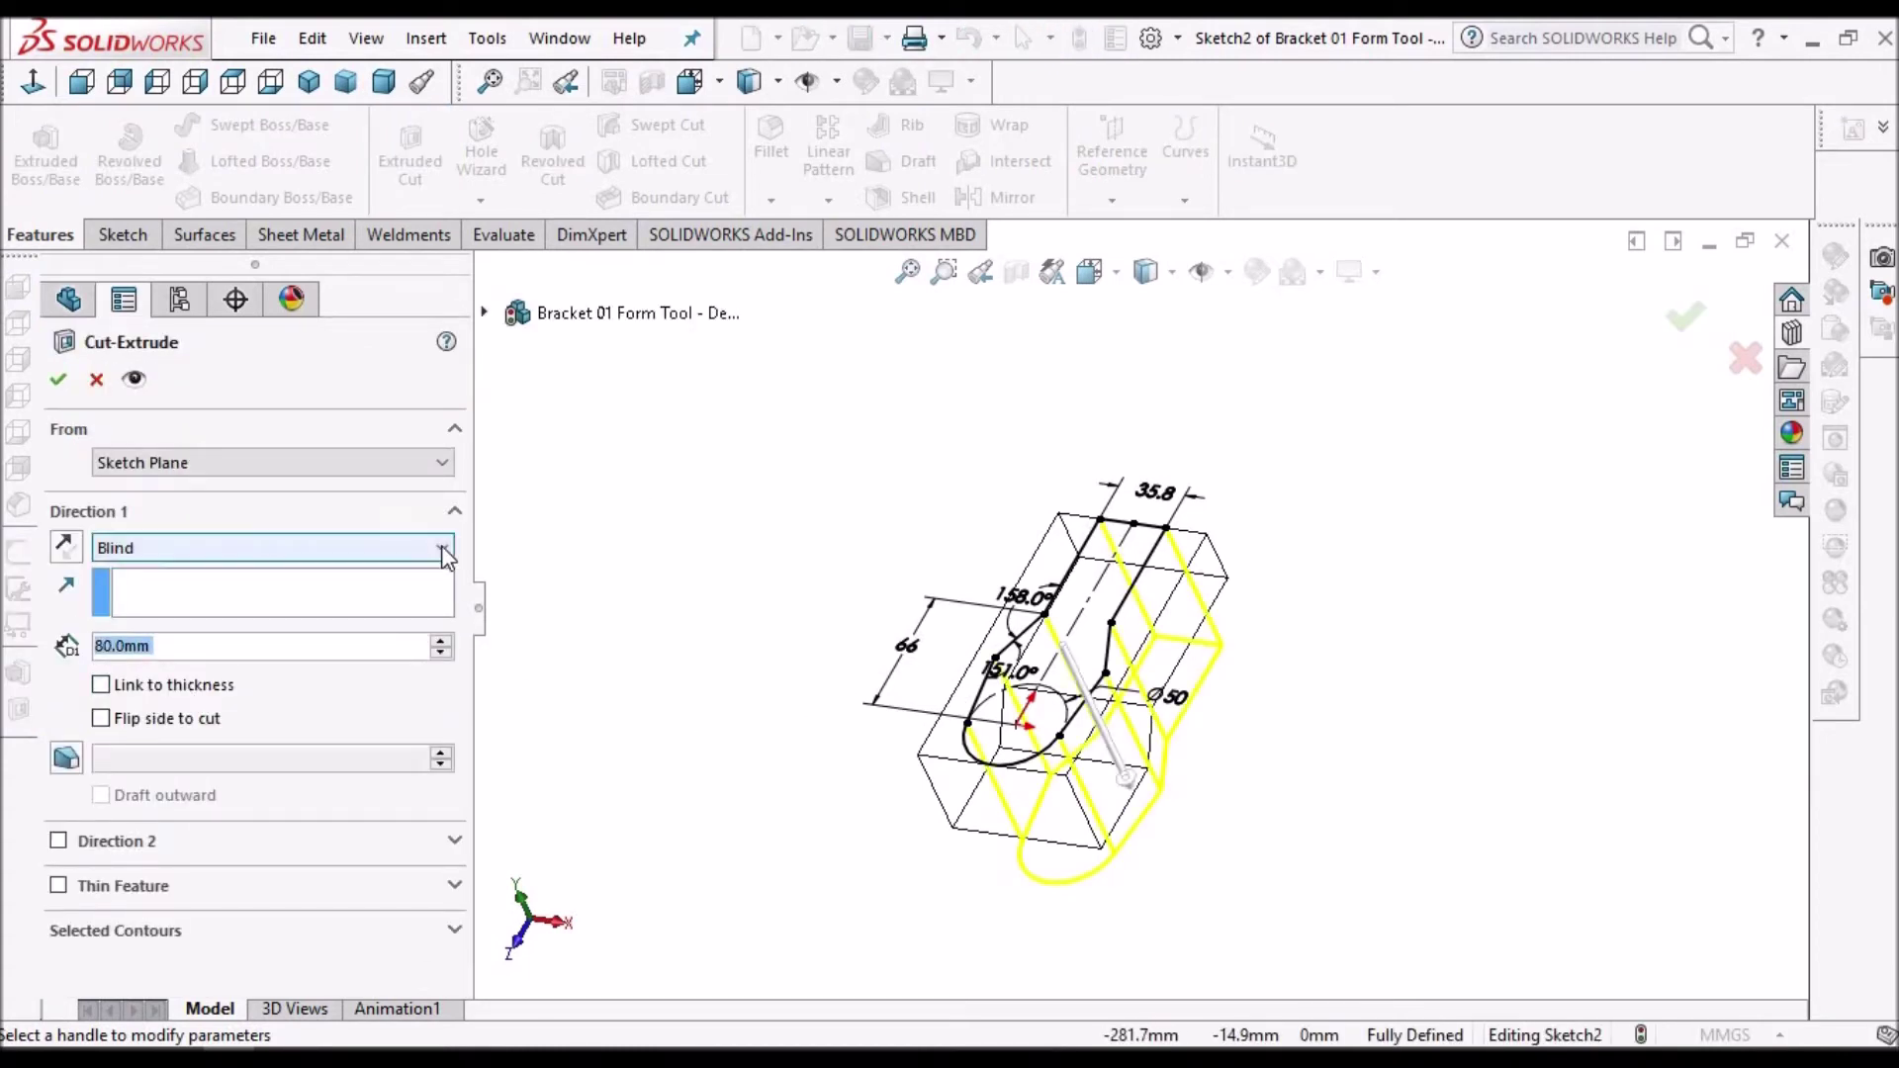
click(352, 590)
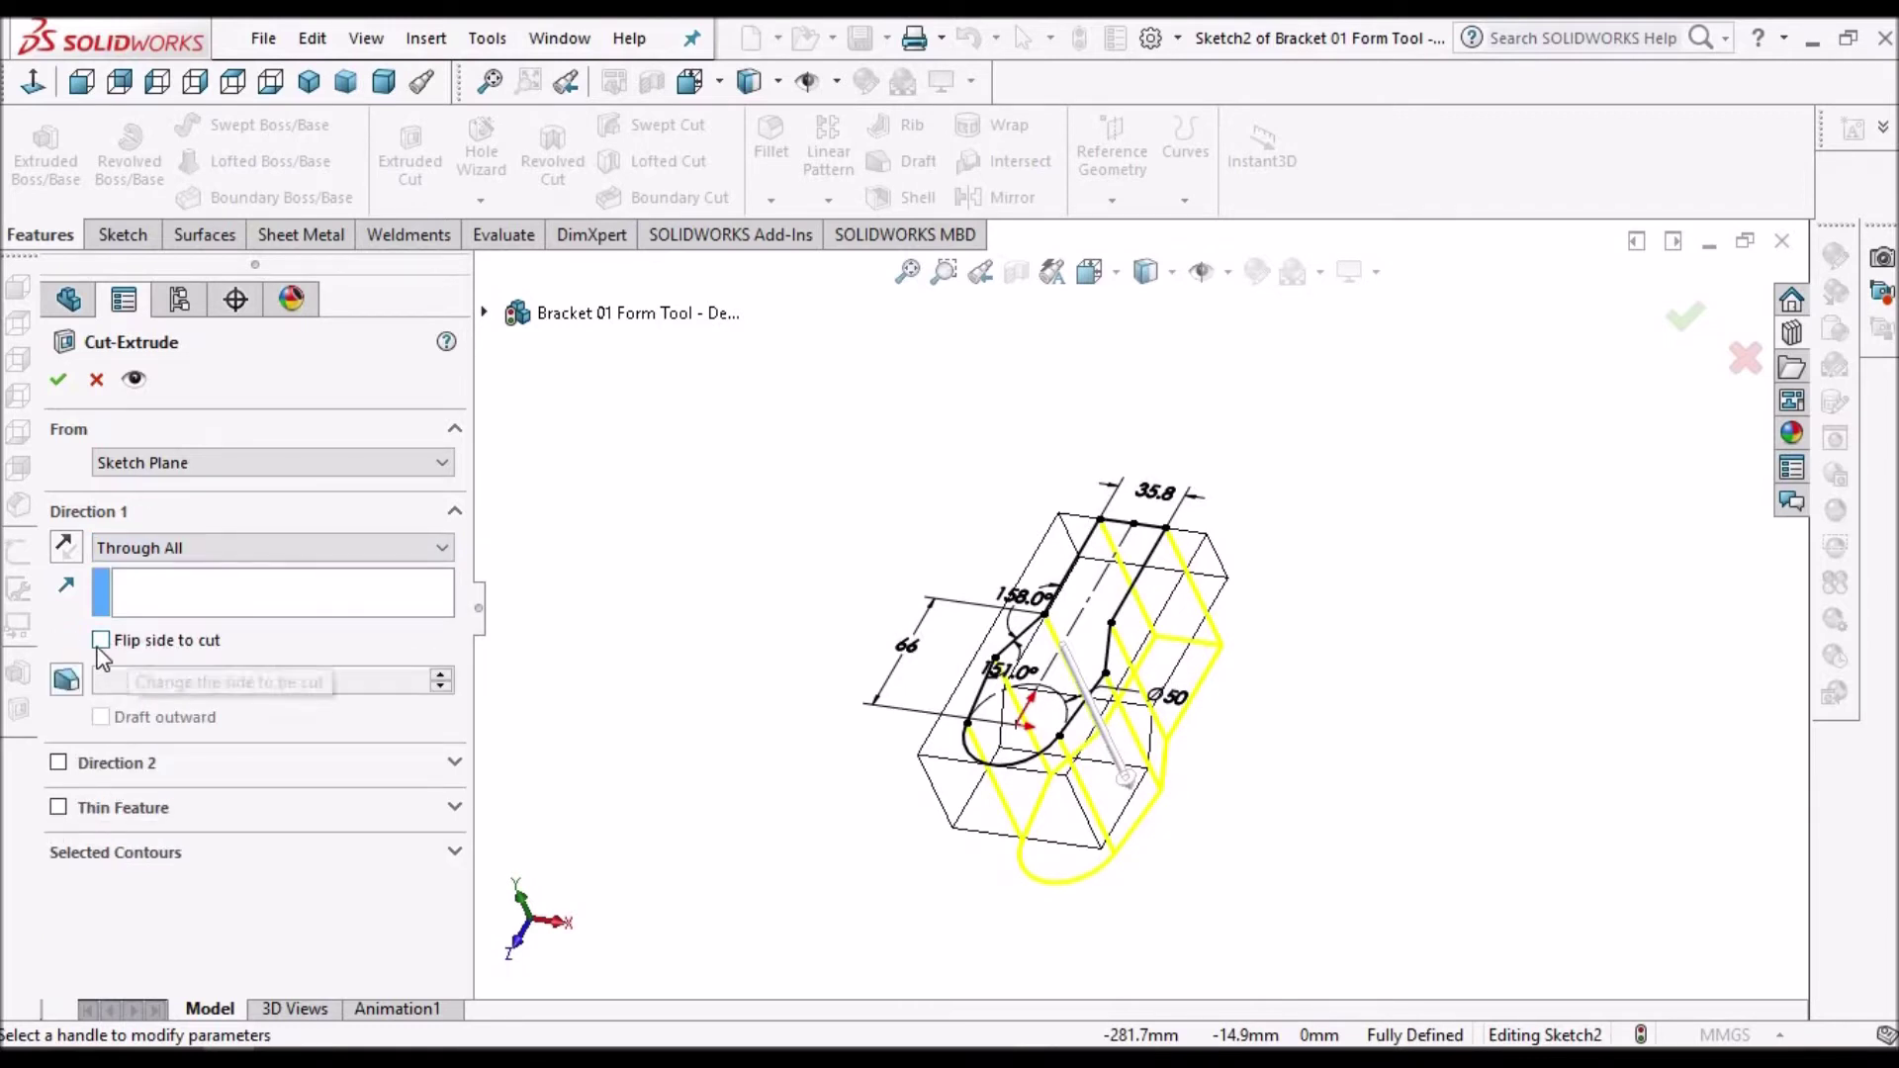
click(100, 648)
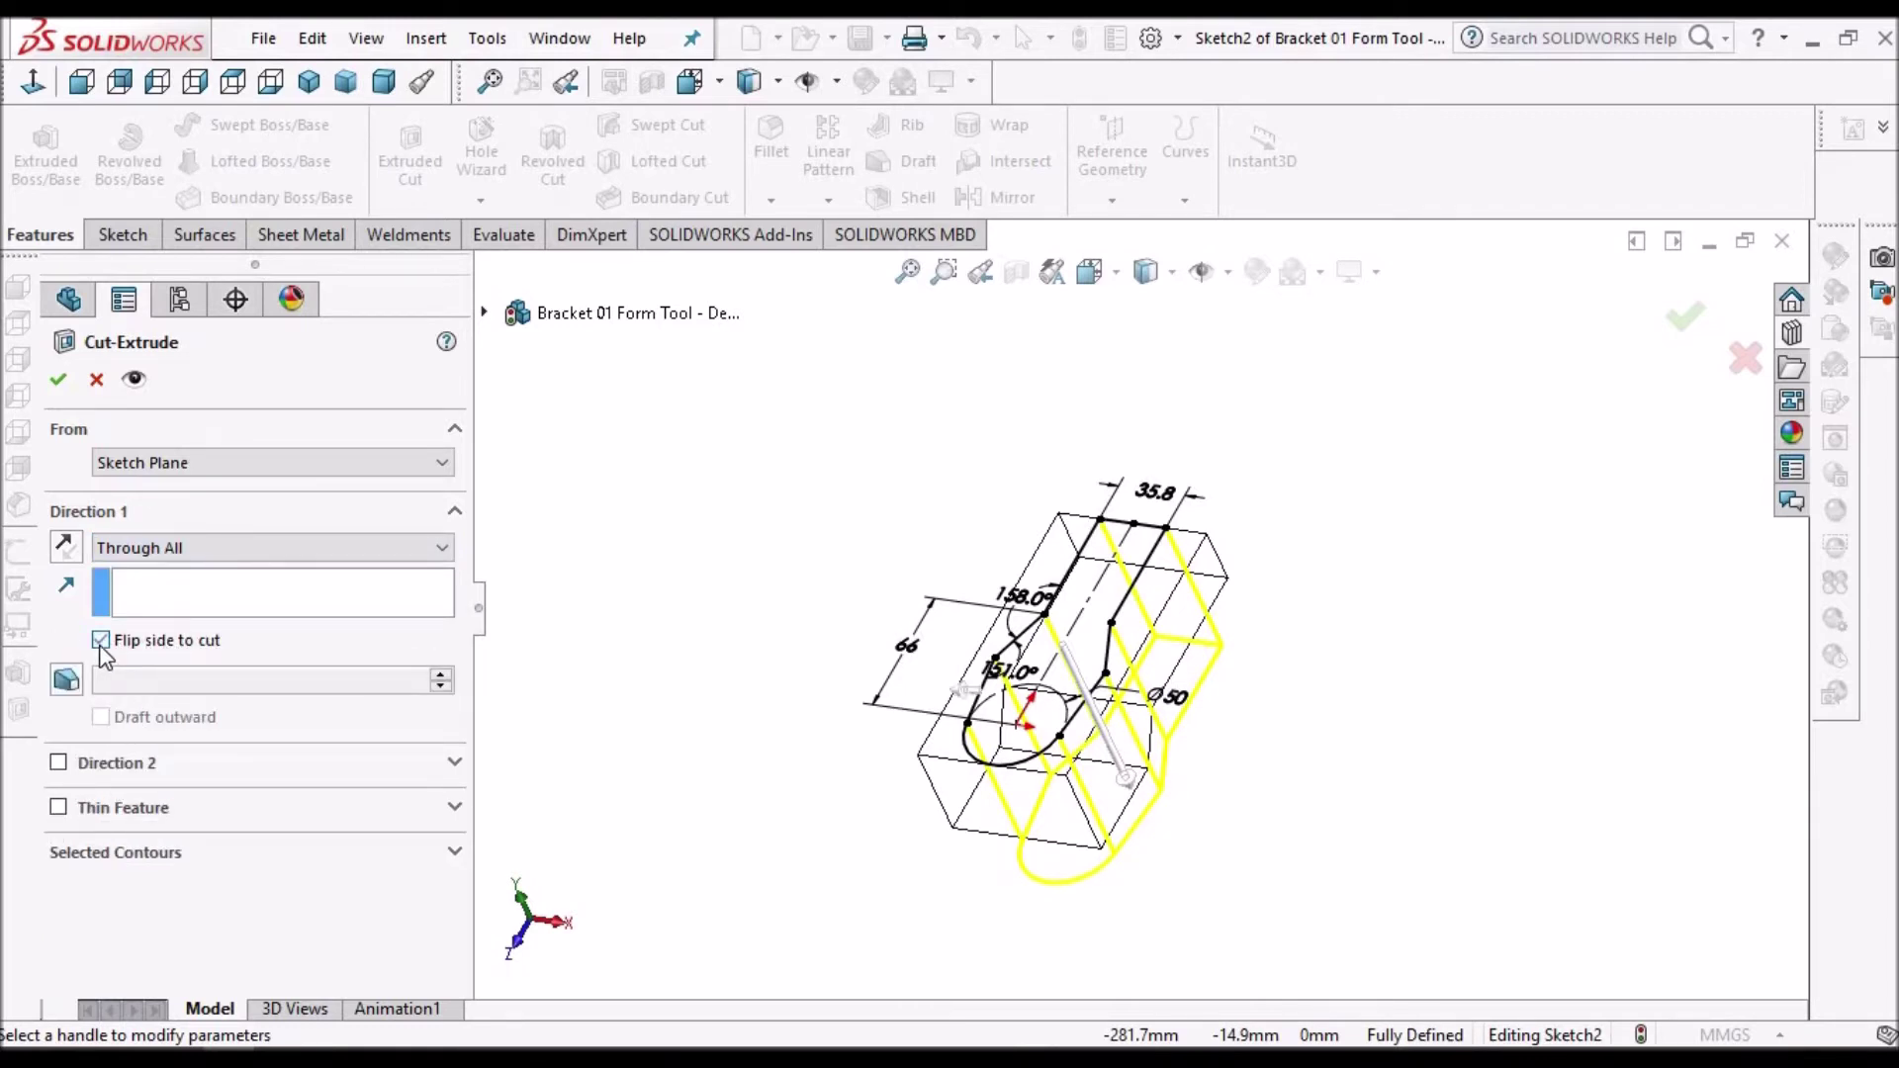
scroll(1215, 714, down, 3)
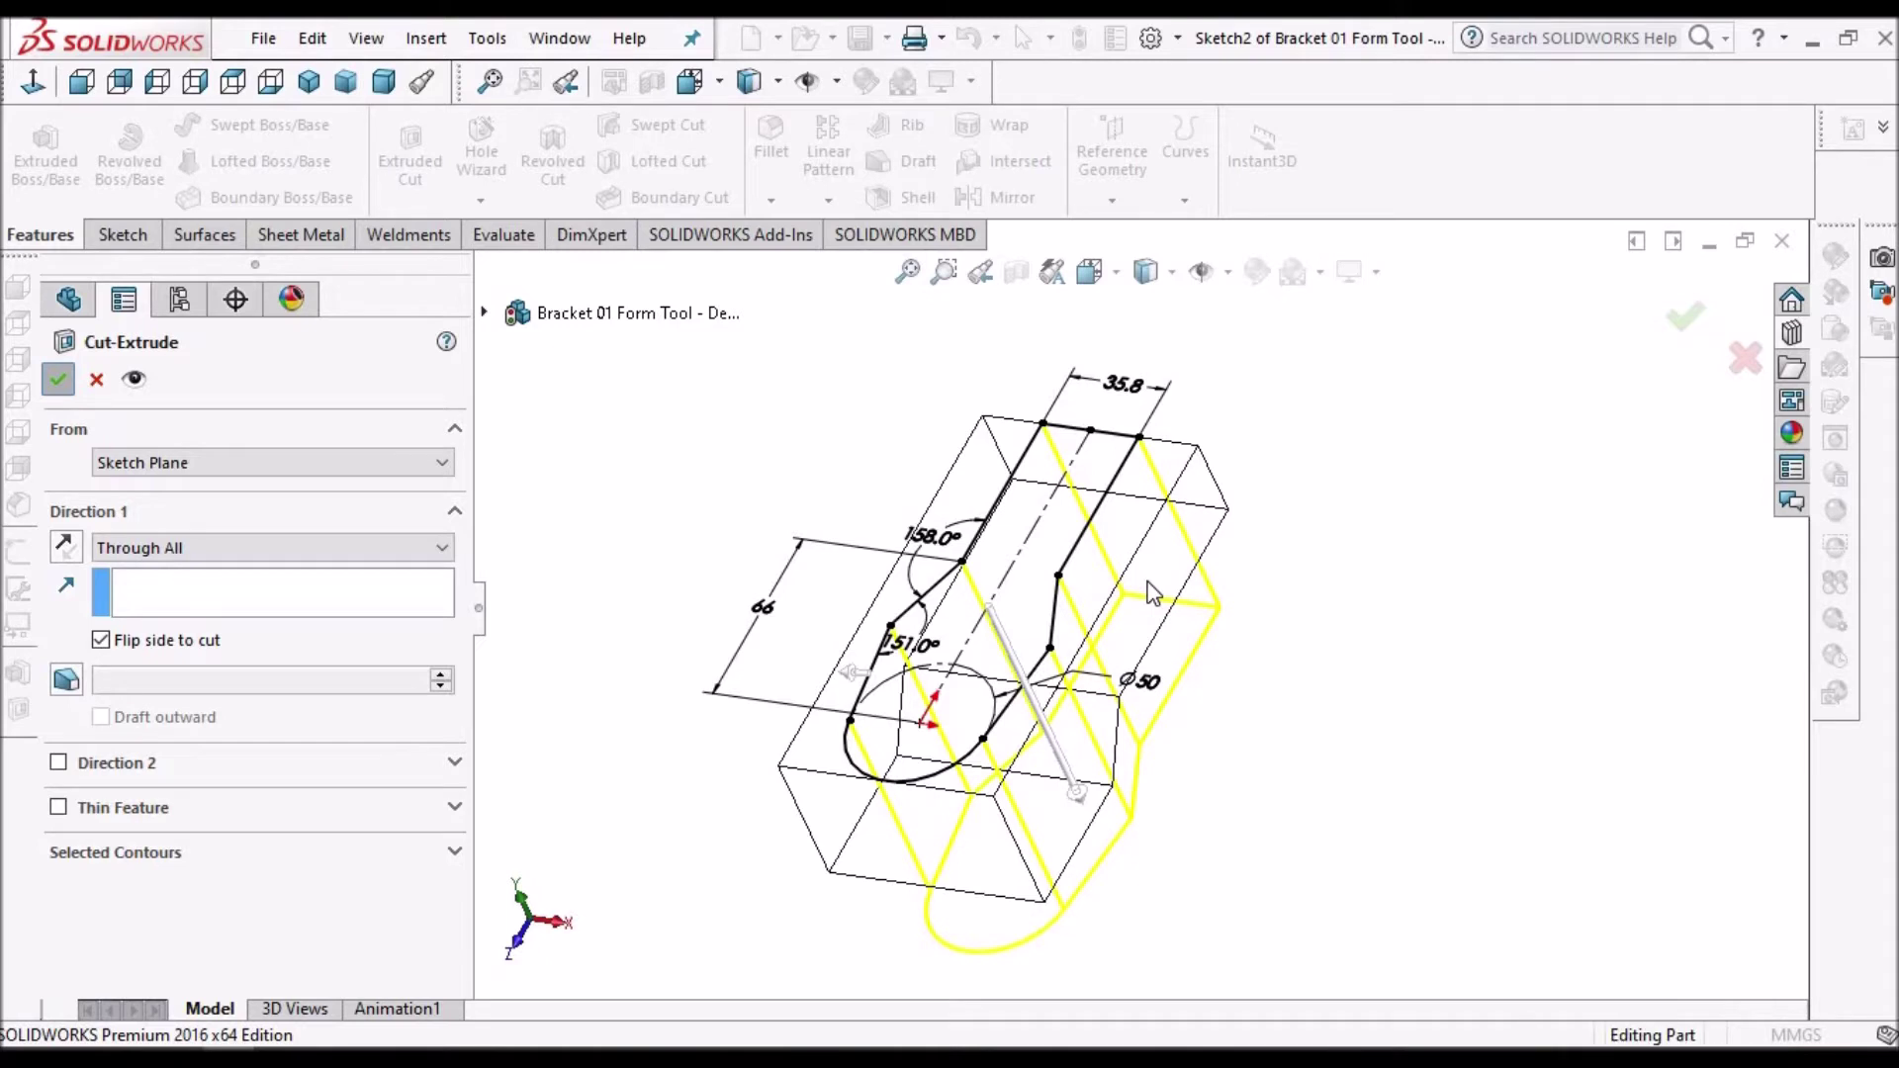
key(Return)
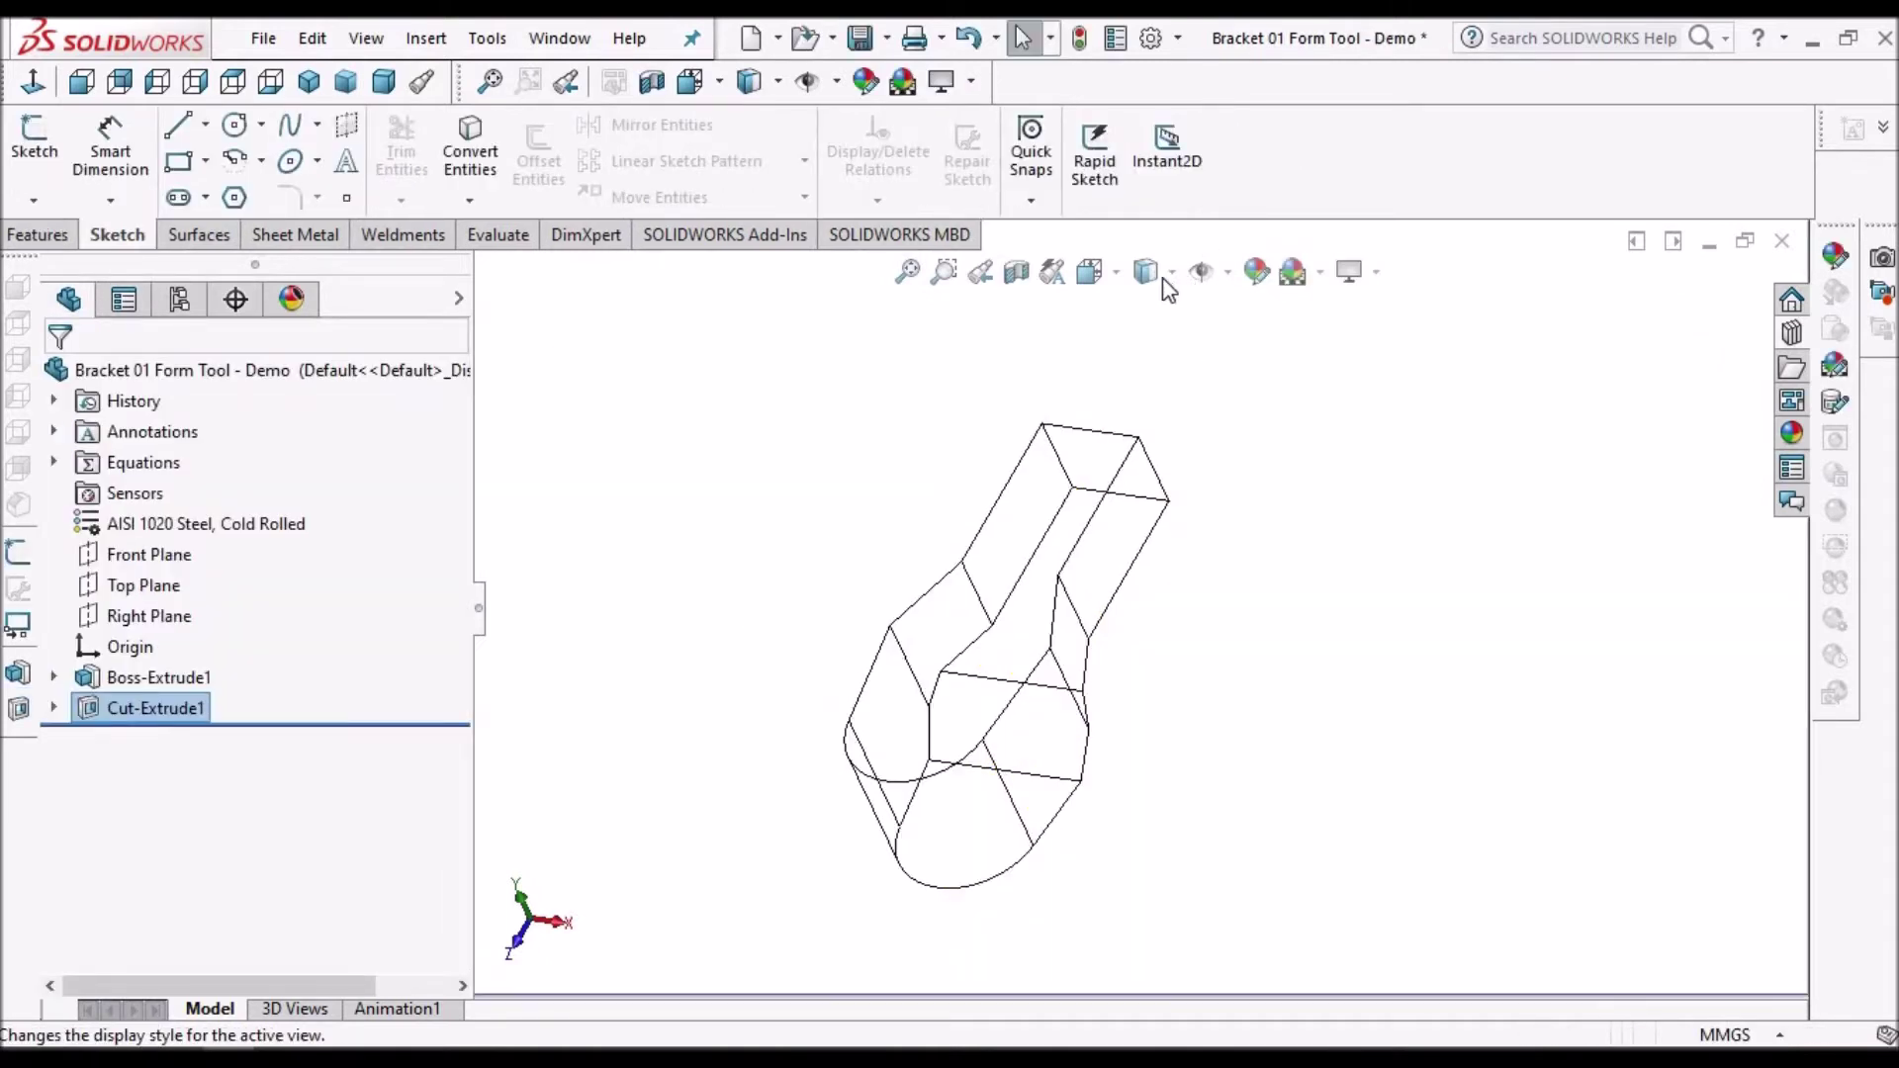
- Change the model's display style to Shaded With Edges
click(1164, 281)
click(1148, 307)
scroll(1083, 675, down, 5)
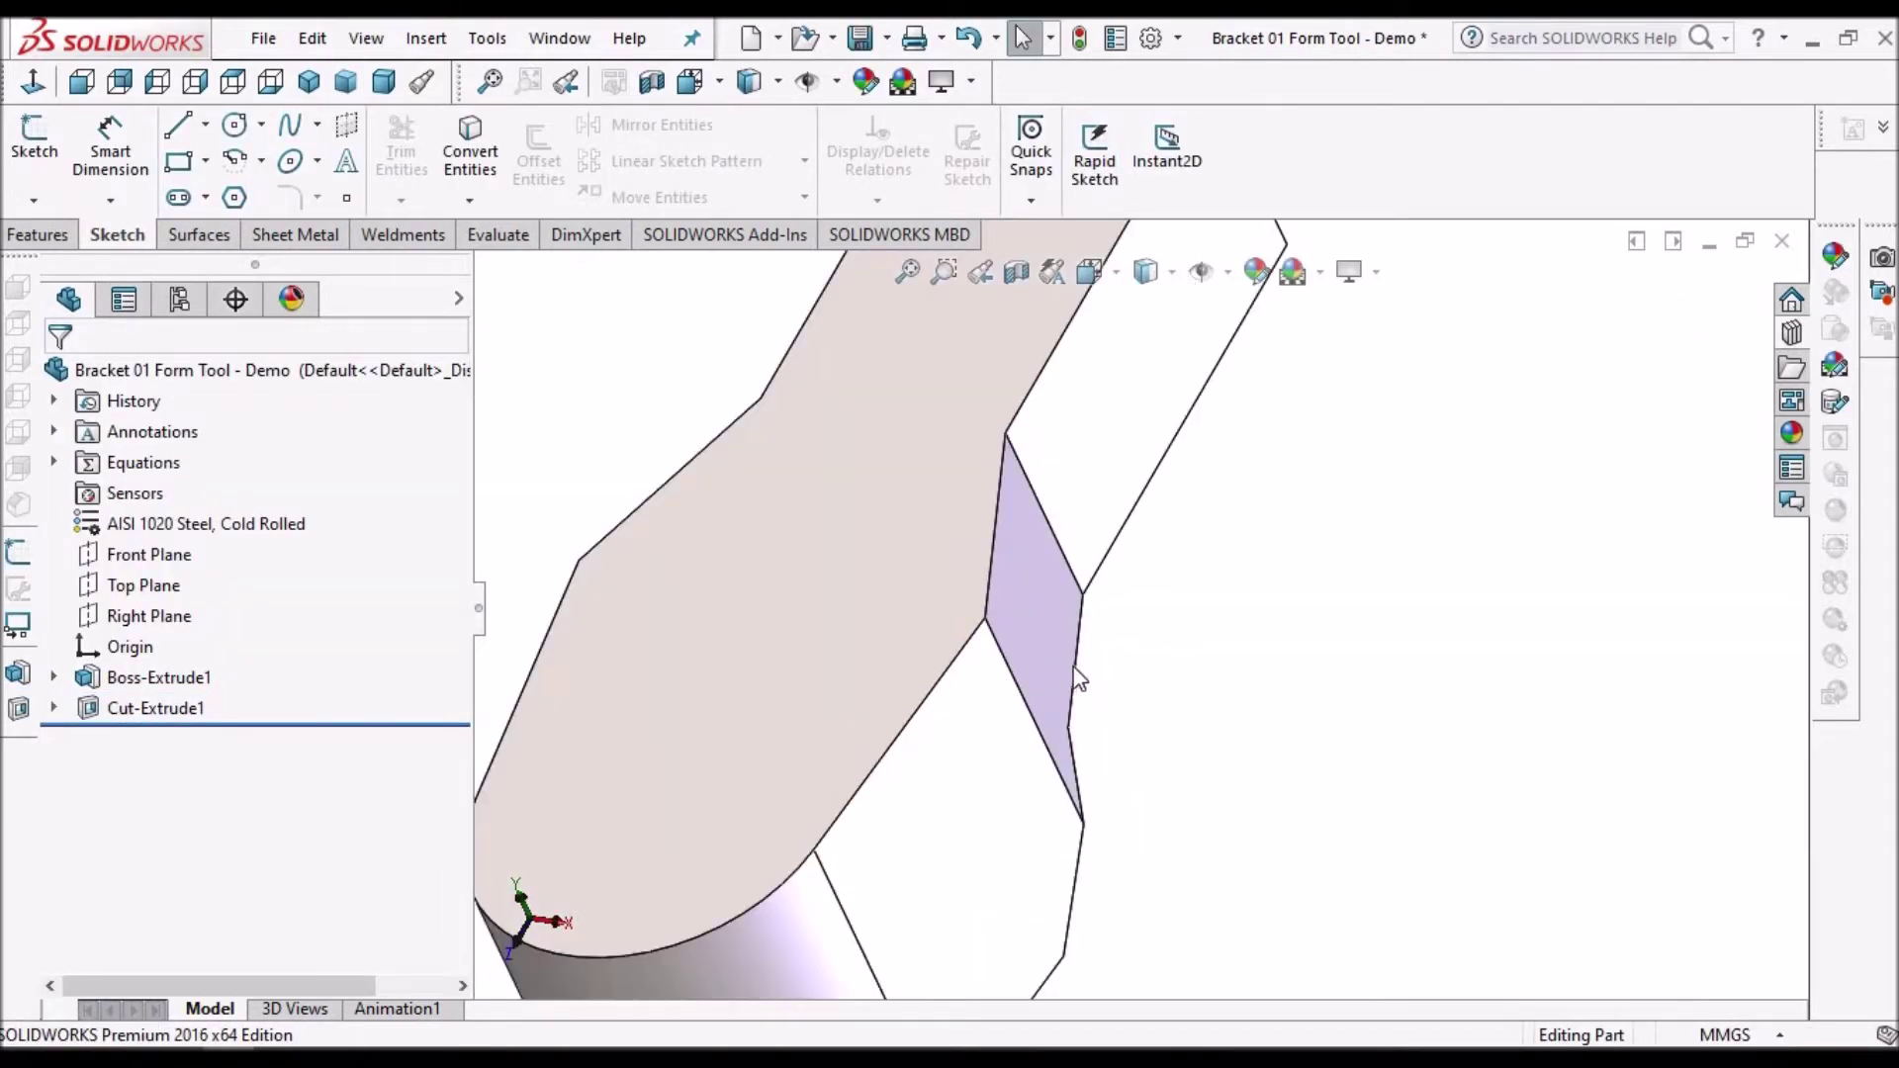
scroll(1078, 677, up, 8)
- Start a sketch on the flat underside face of the rounded end, viewed normal to that face
middle_drag(989, 572, 965, 690)
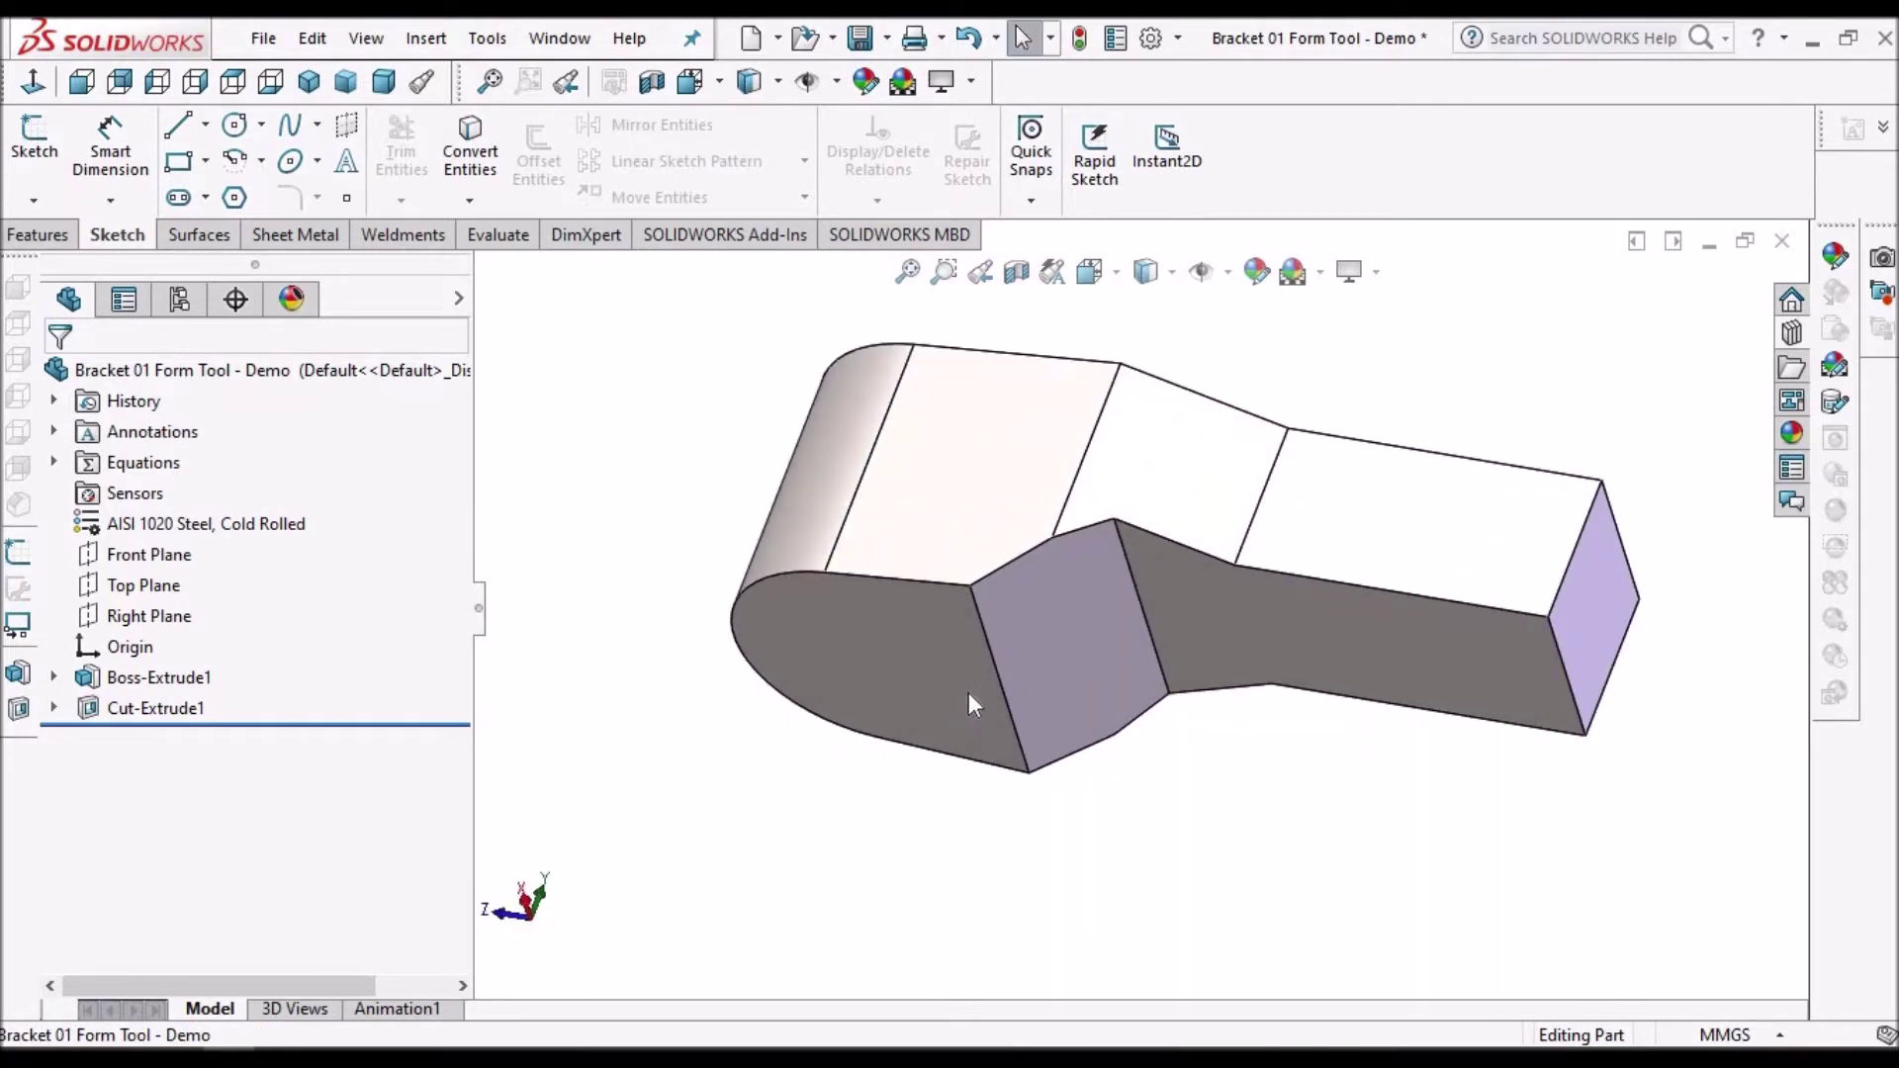
click(970, 693)
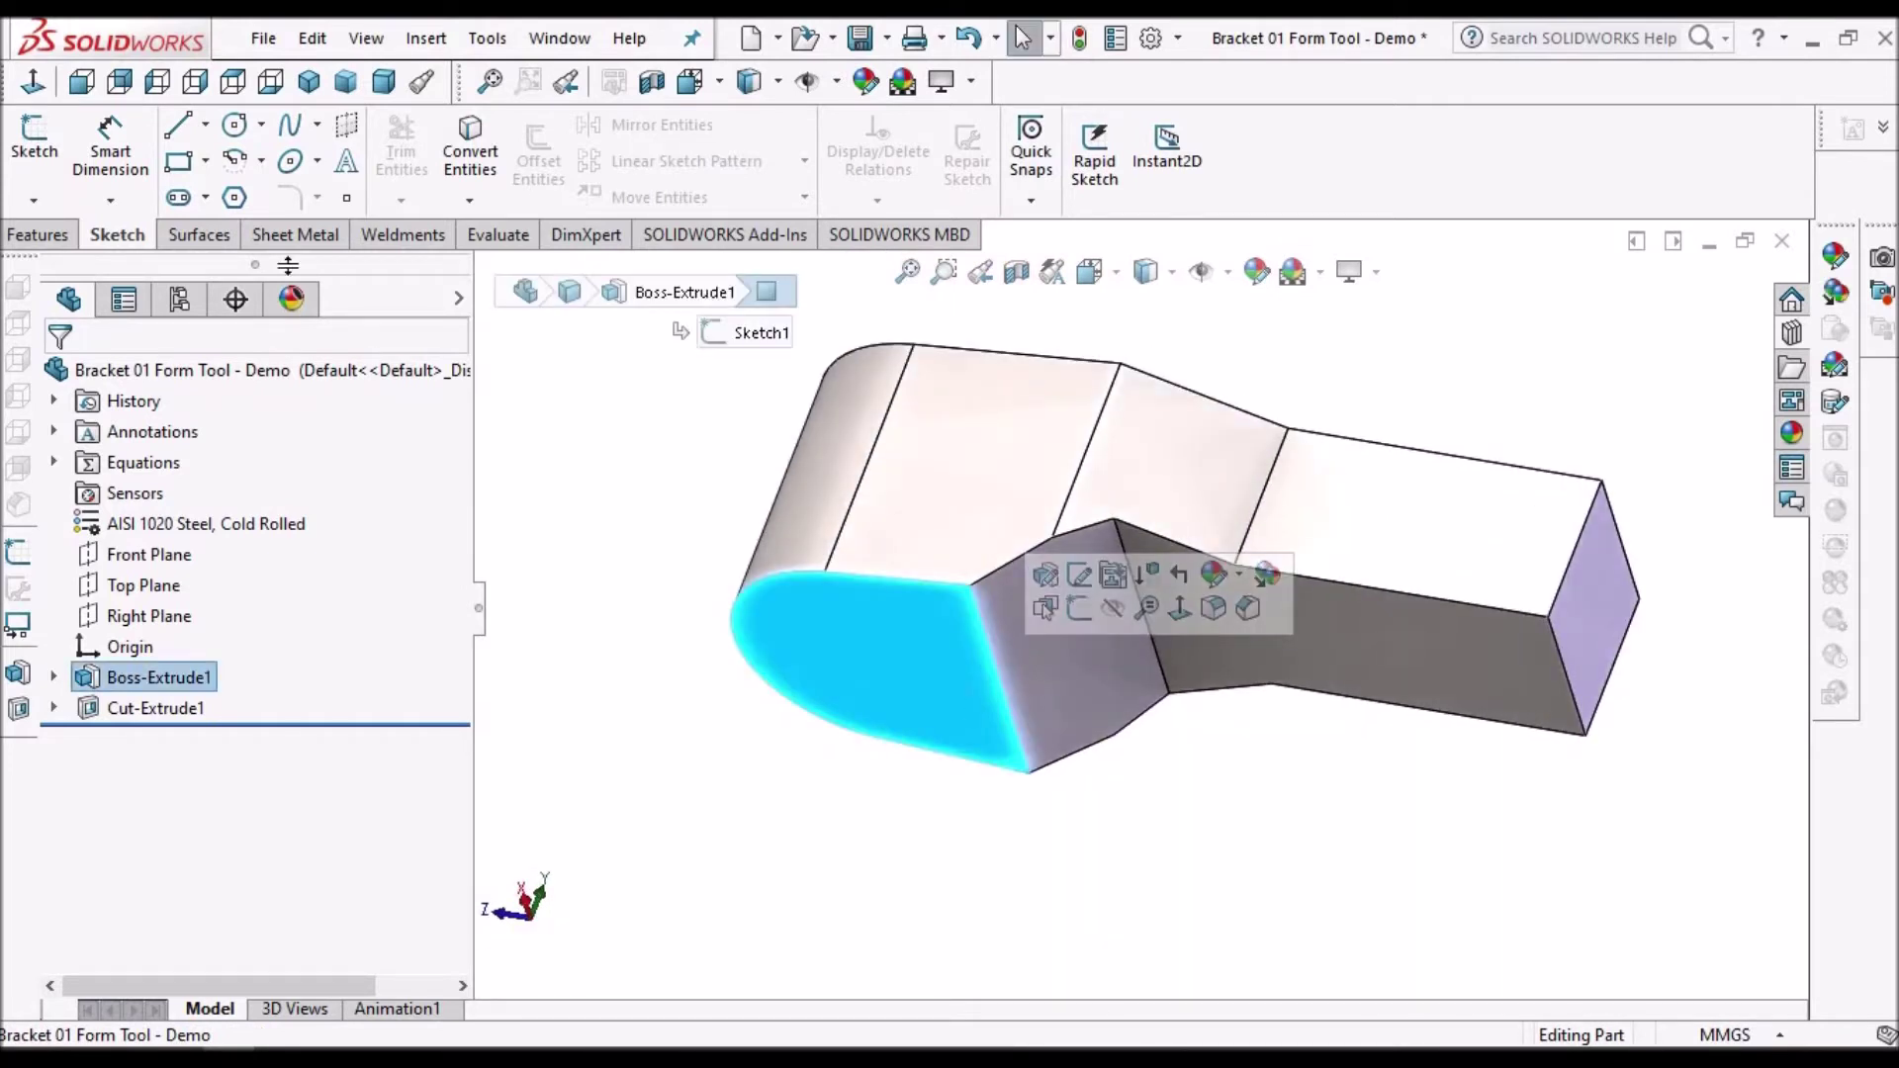
click(56, 236)
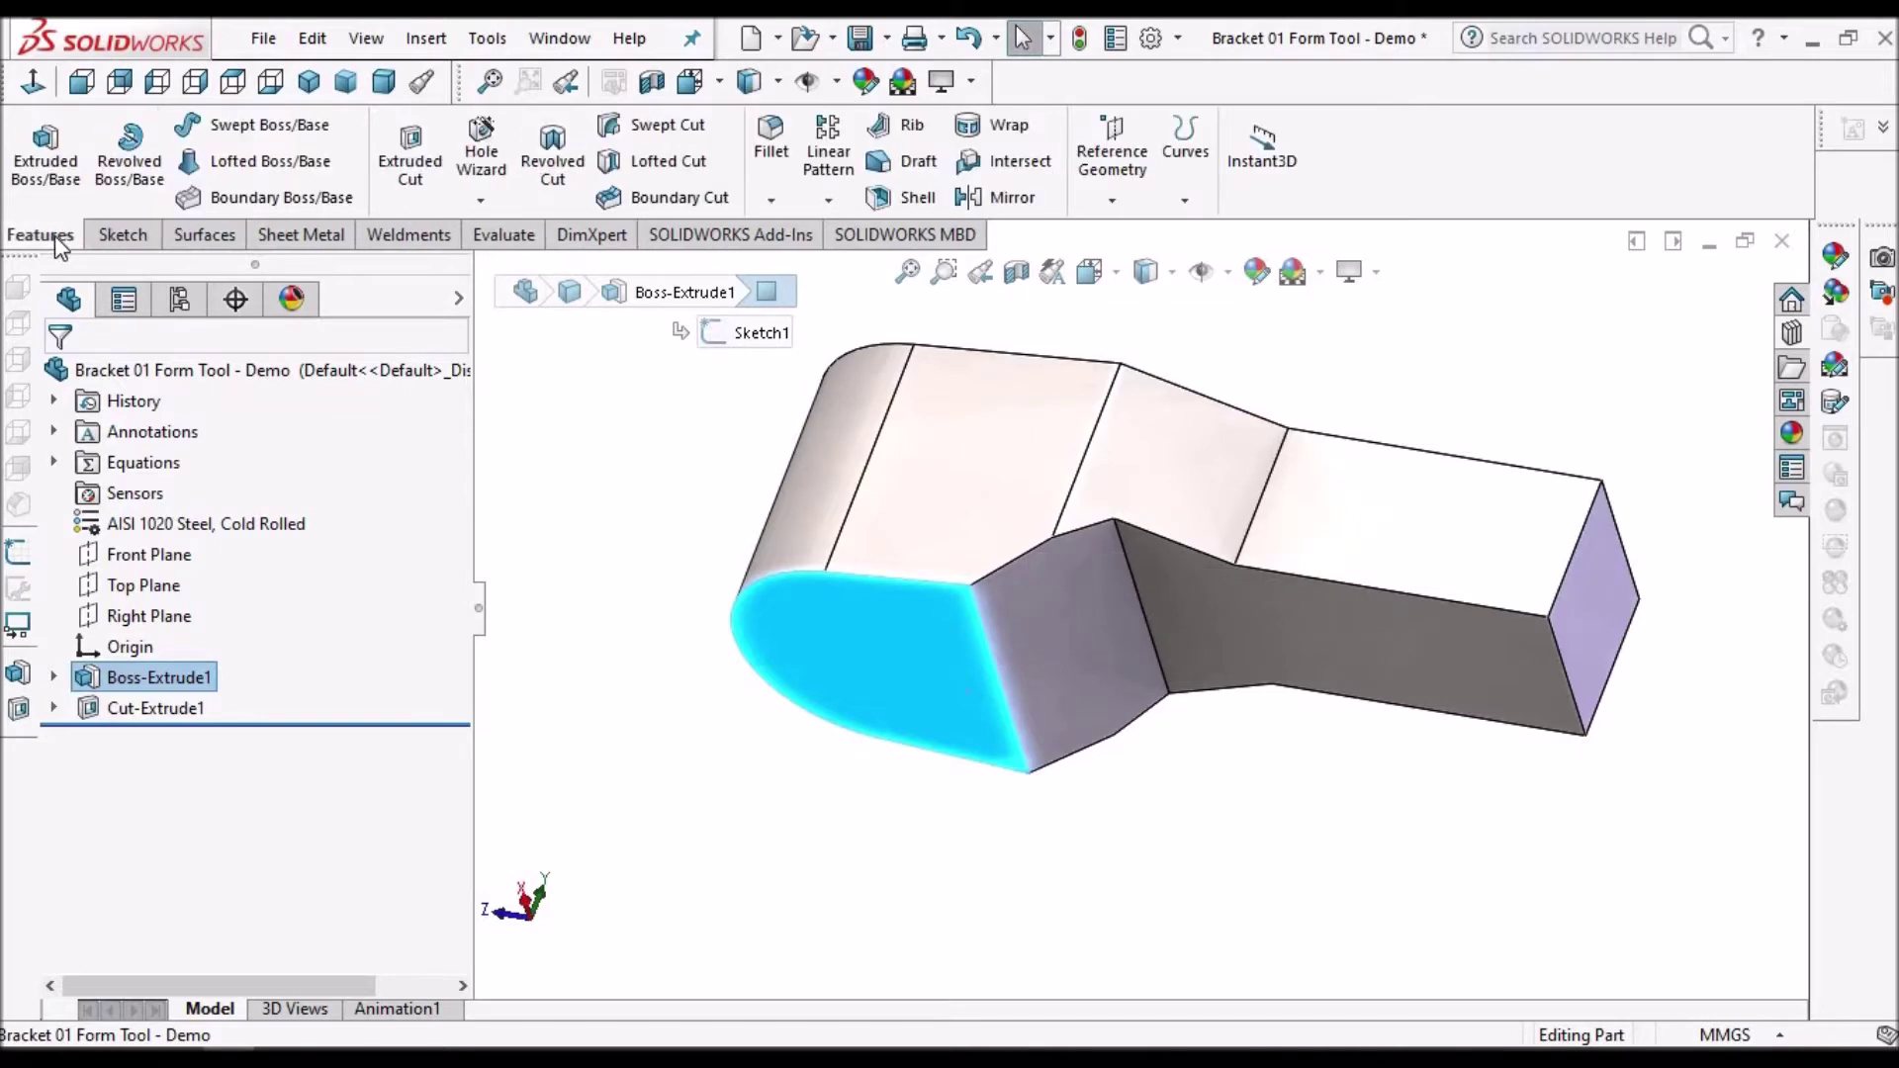
click(120, 233)
click(39, 146)
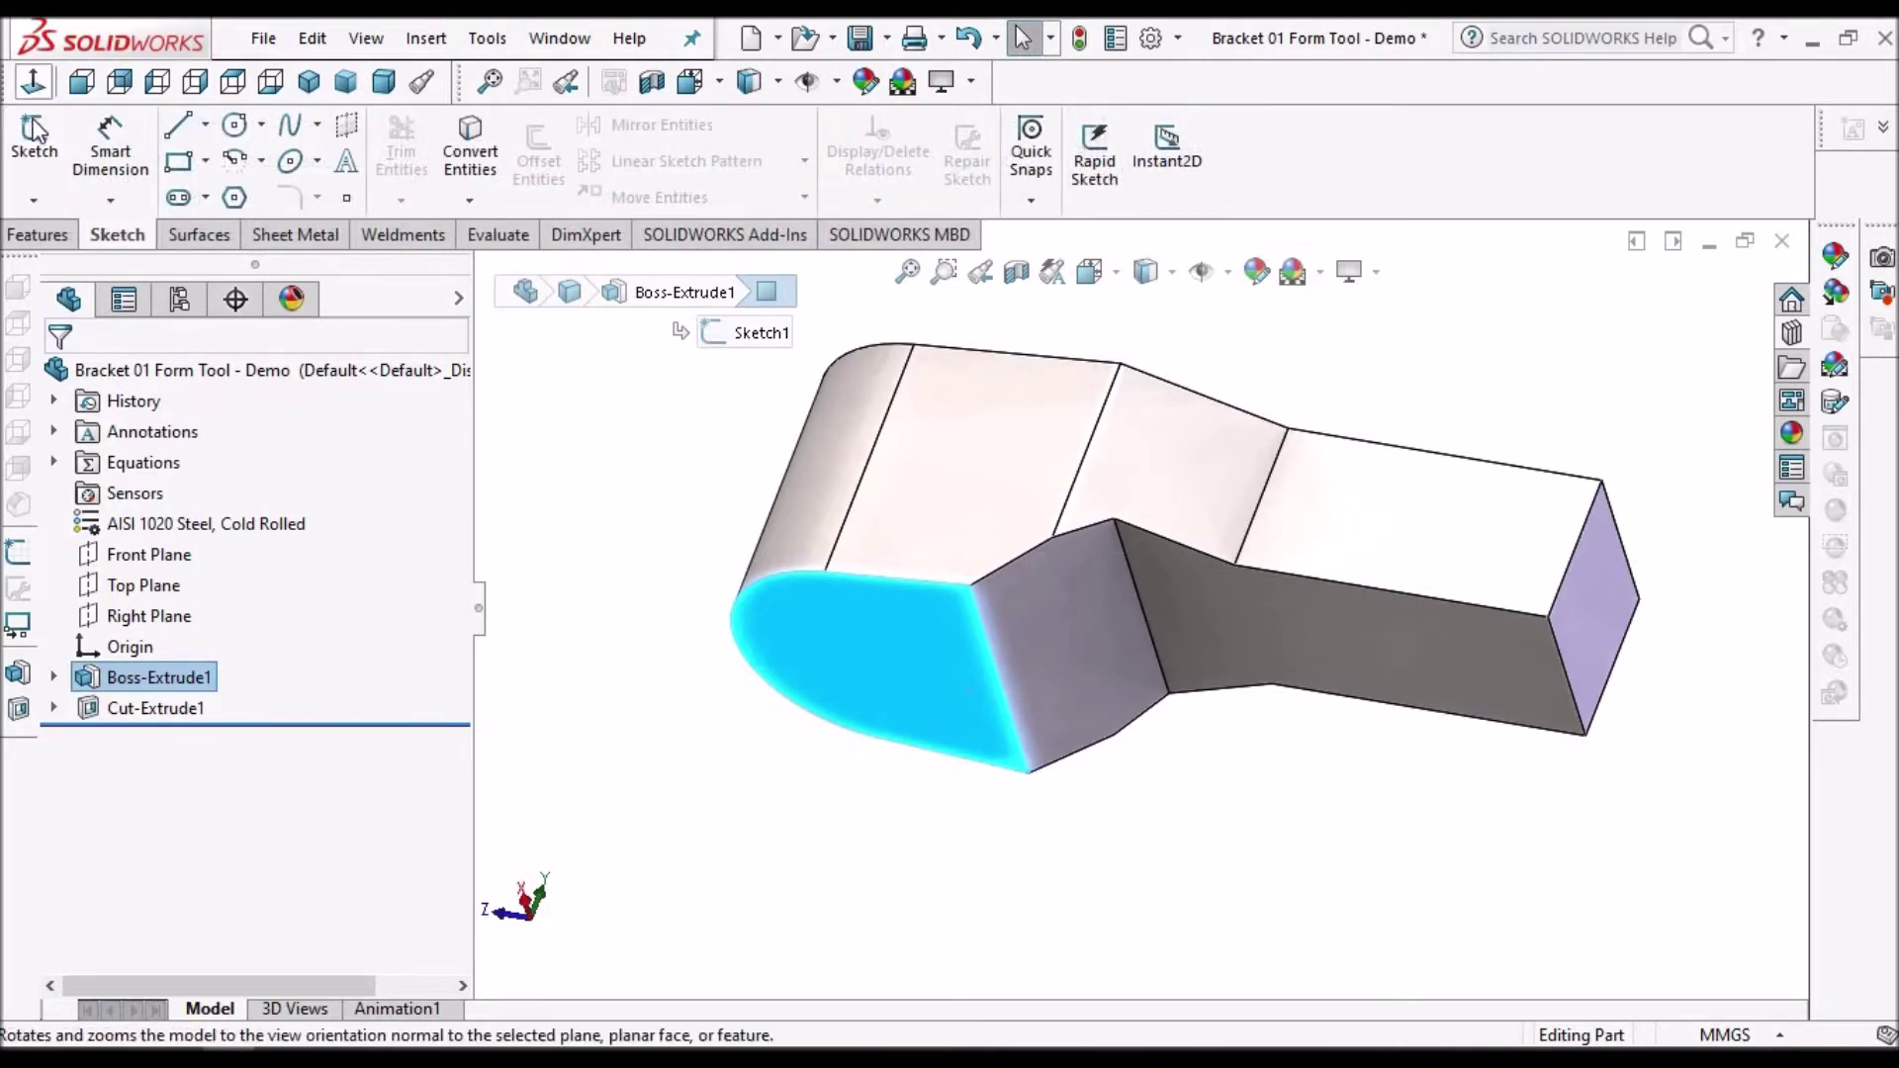
click(33, 85)
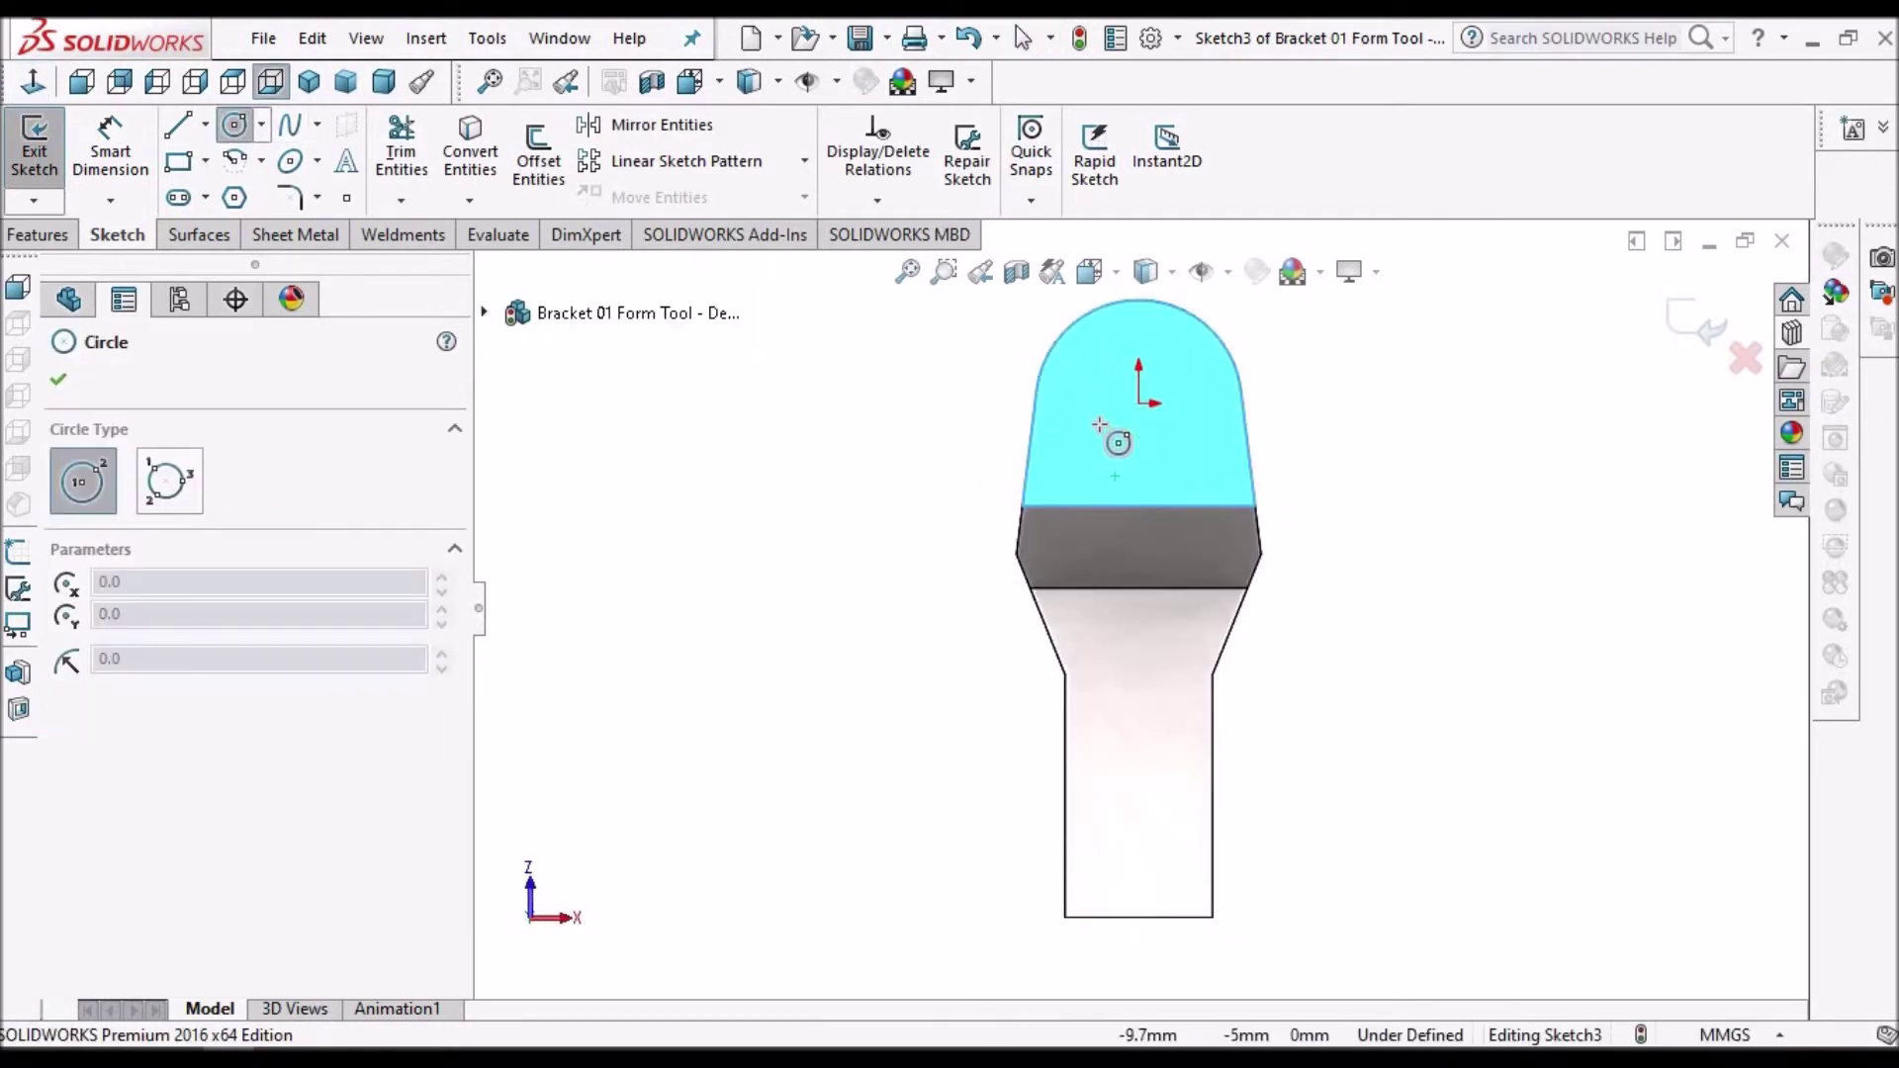
scroll(1099, 425, down, 6)
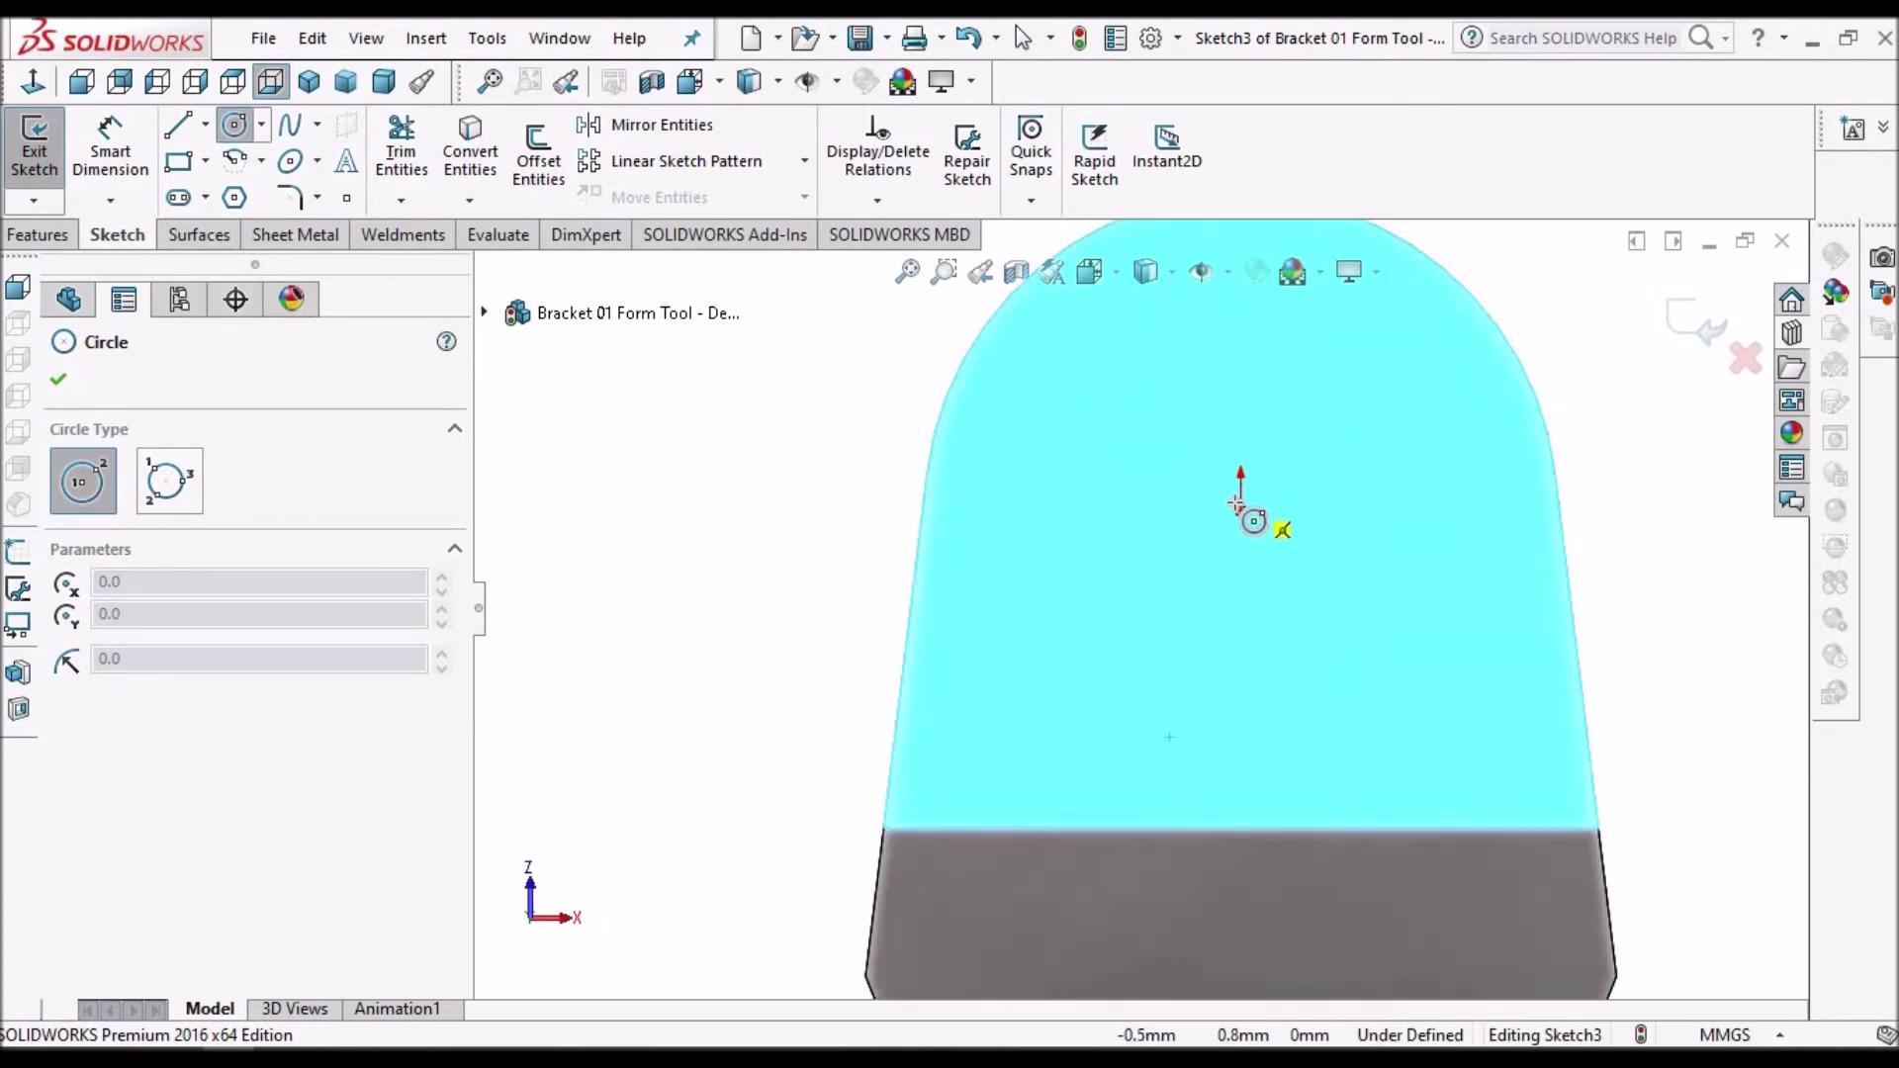
click(1238, 505)
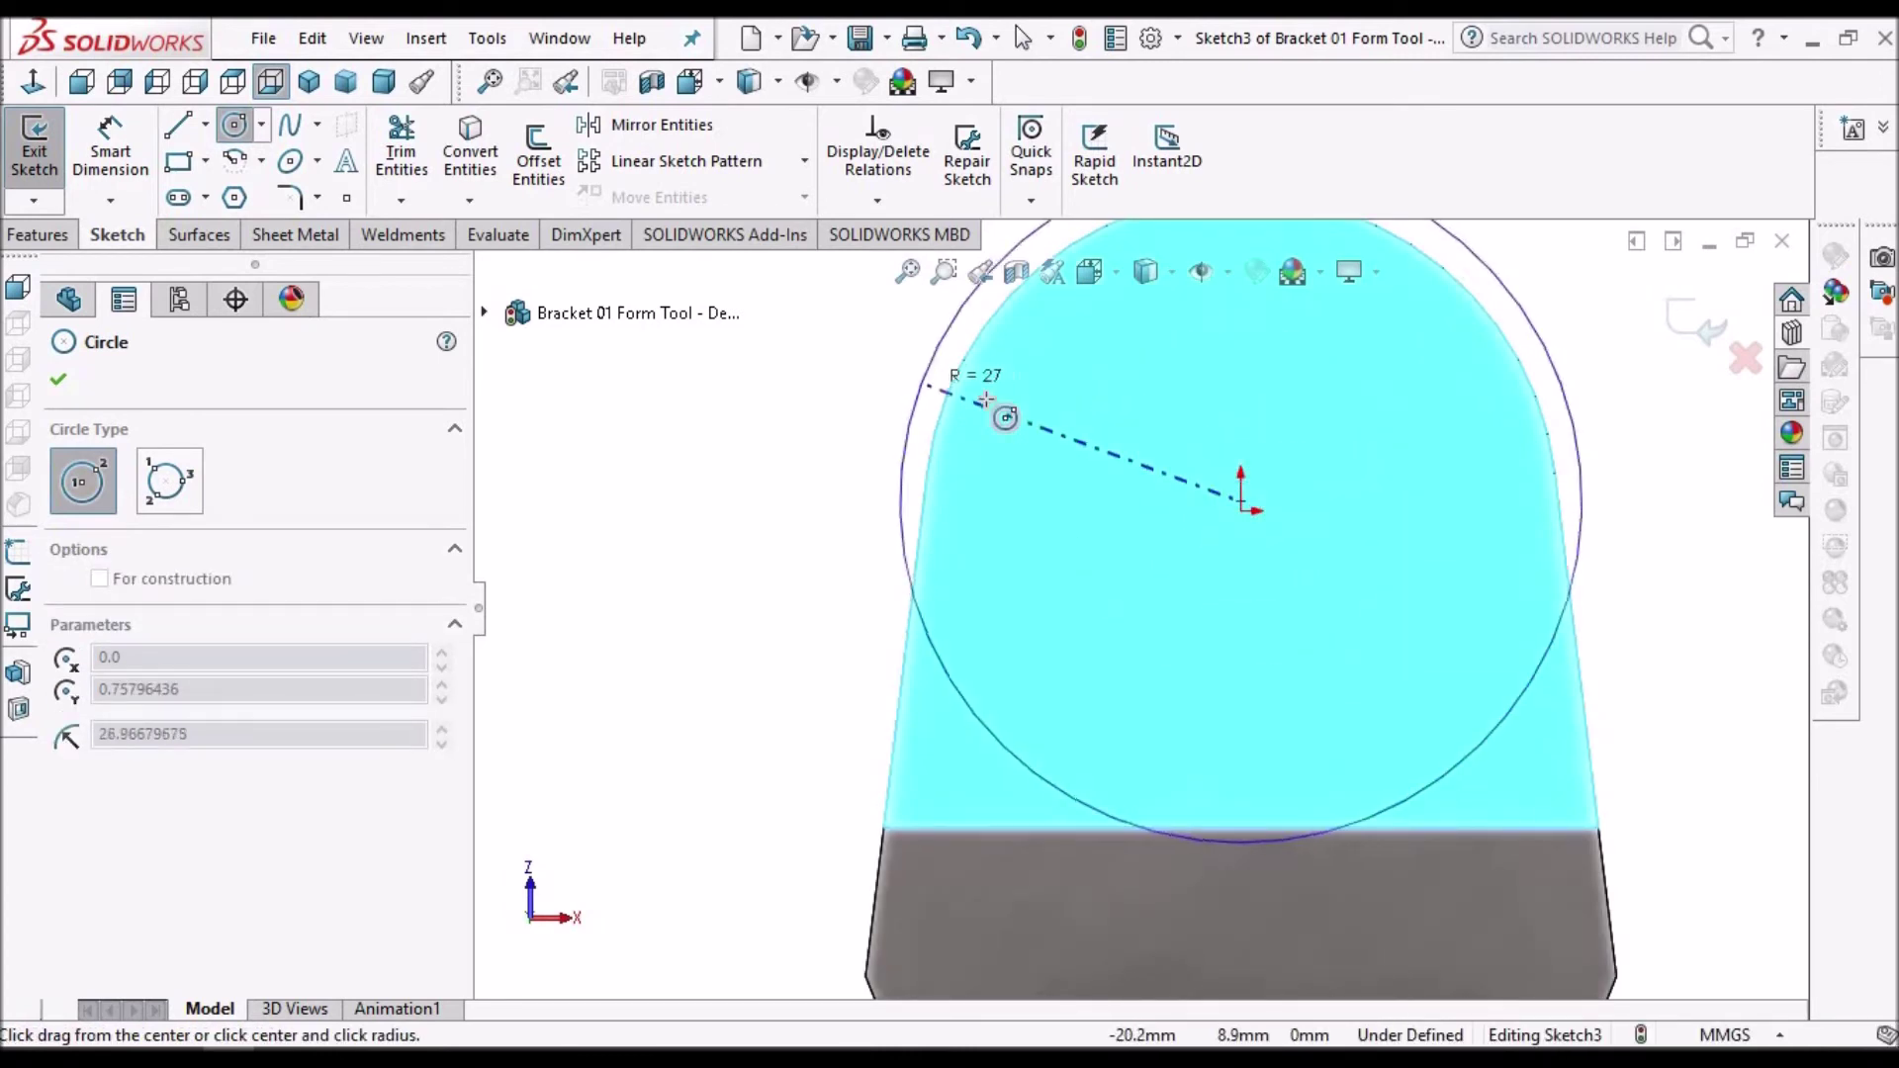
key(Escape)
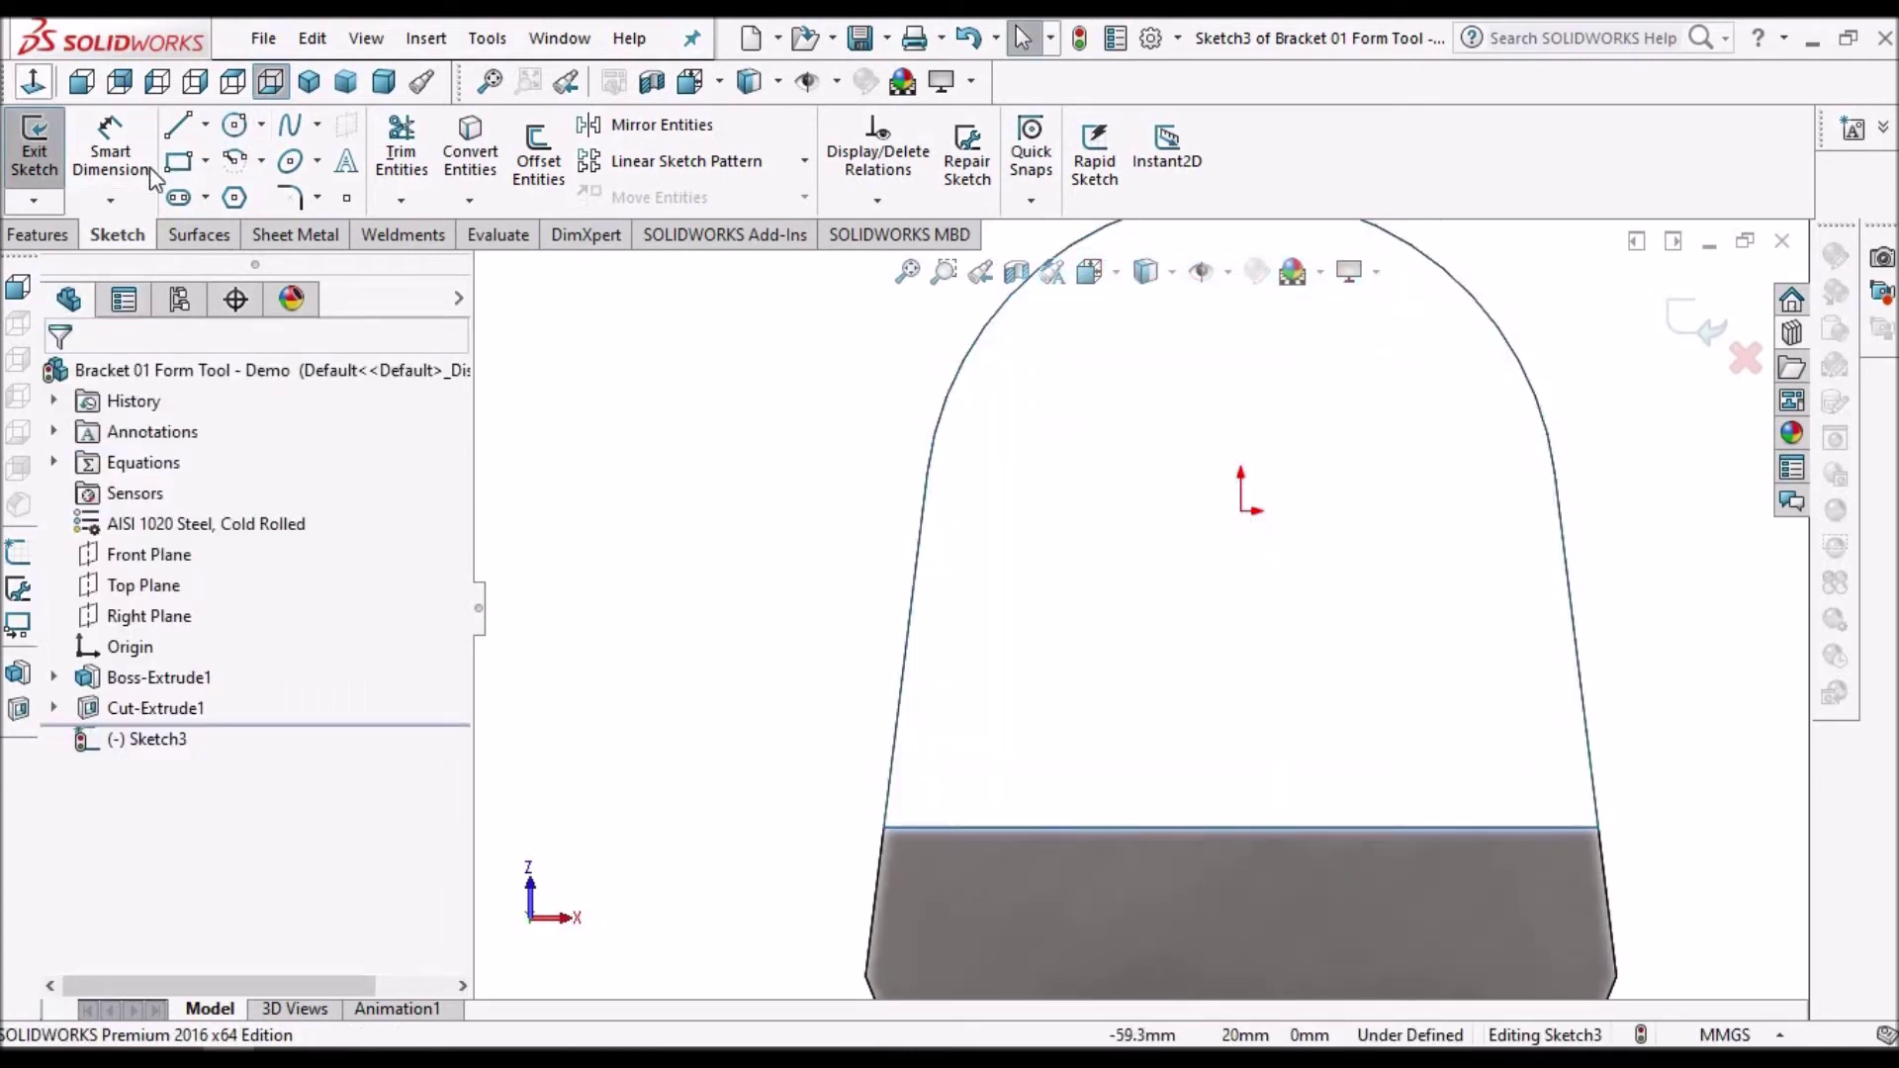
- Sketch a circle centered on the origin with a radius of about 11.3 mm
key(Return)
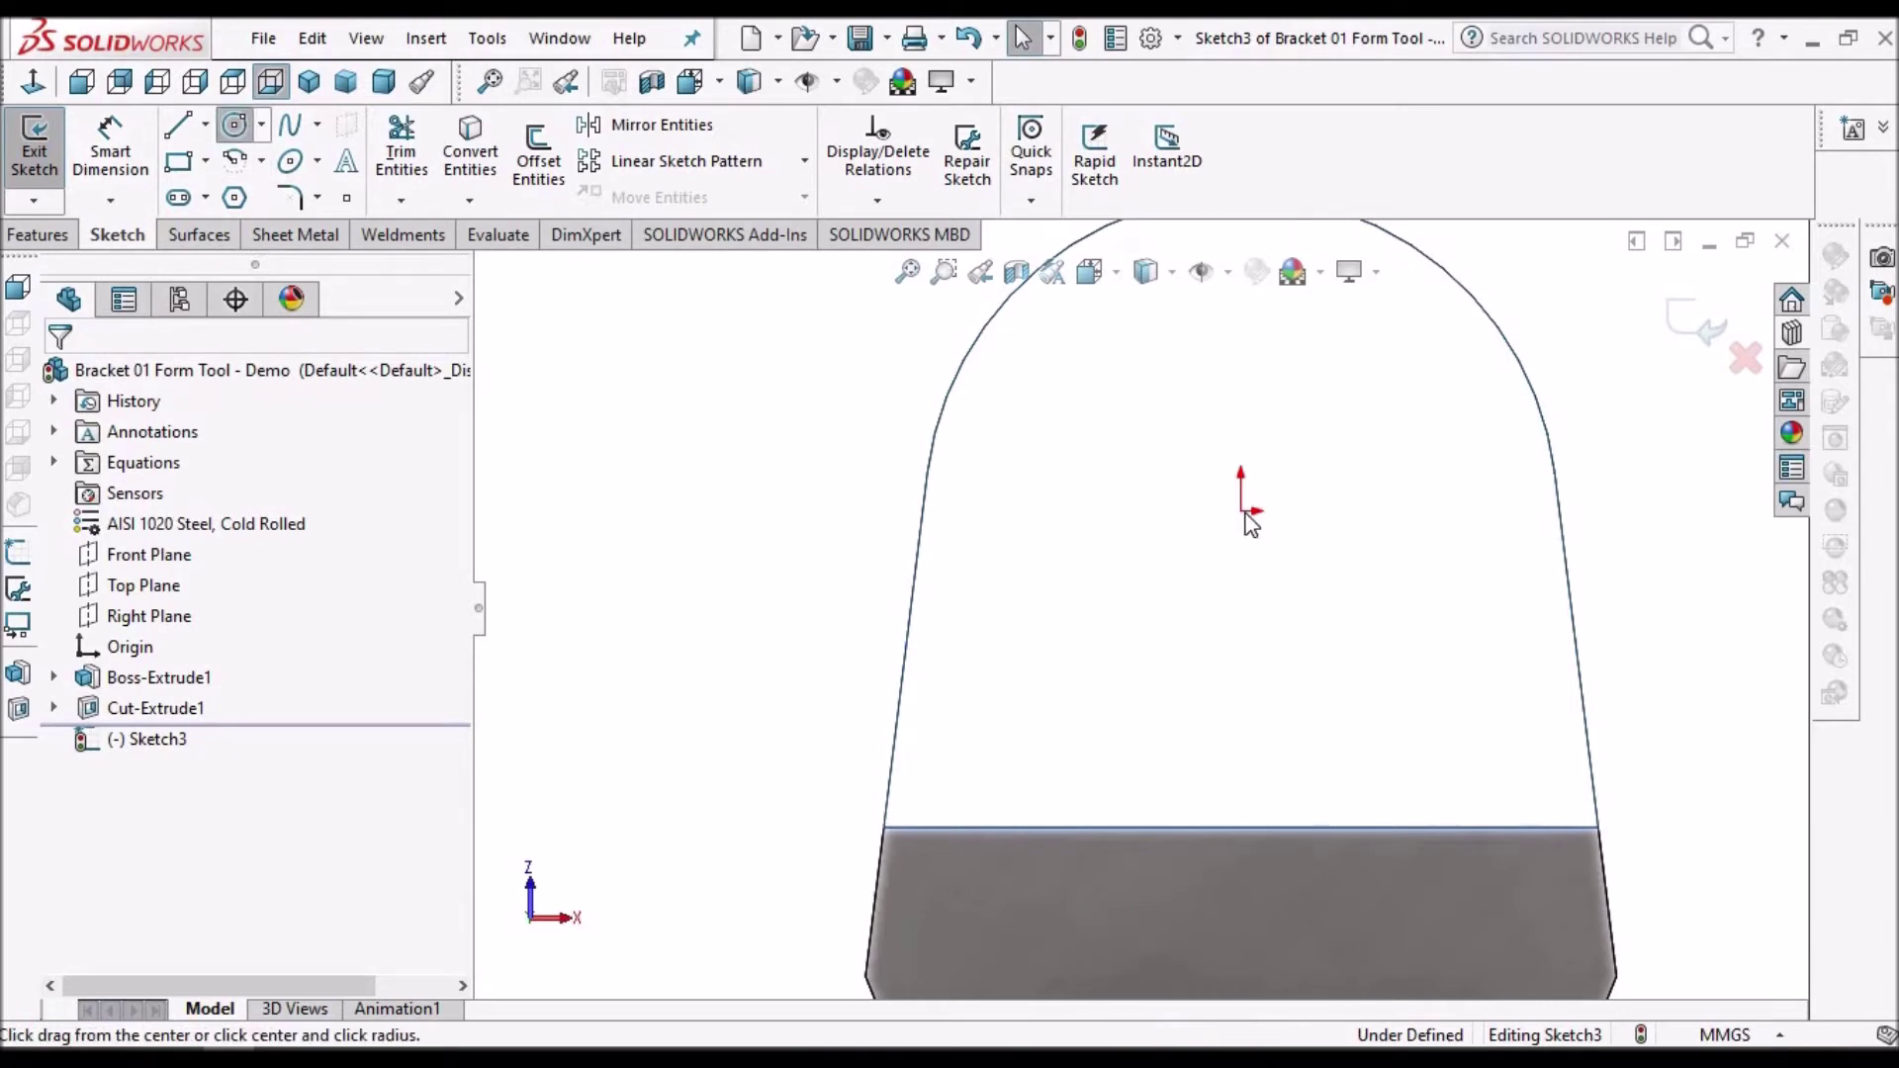
click(1243, 510)
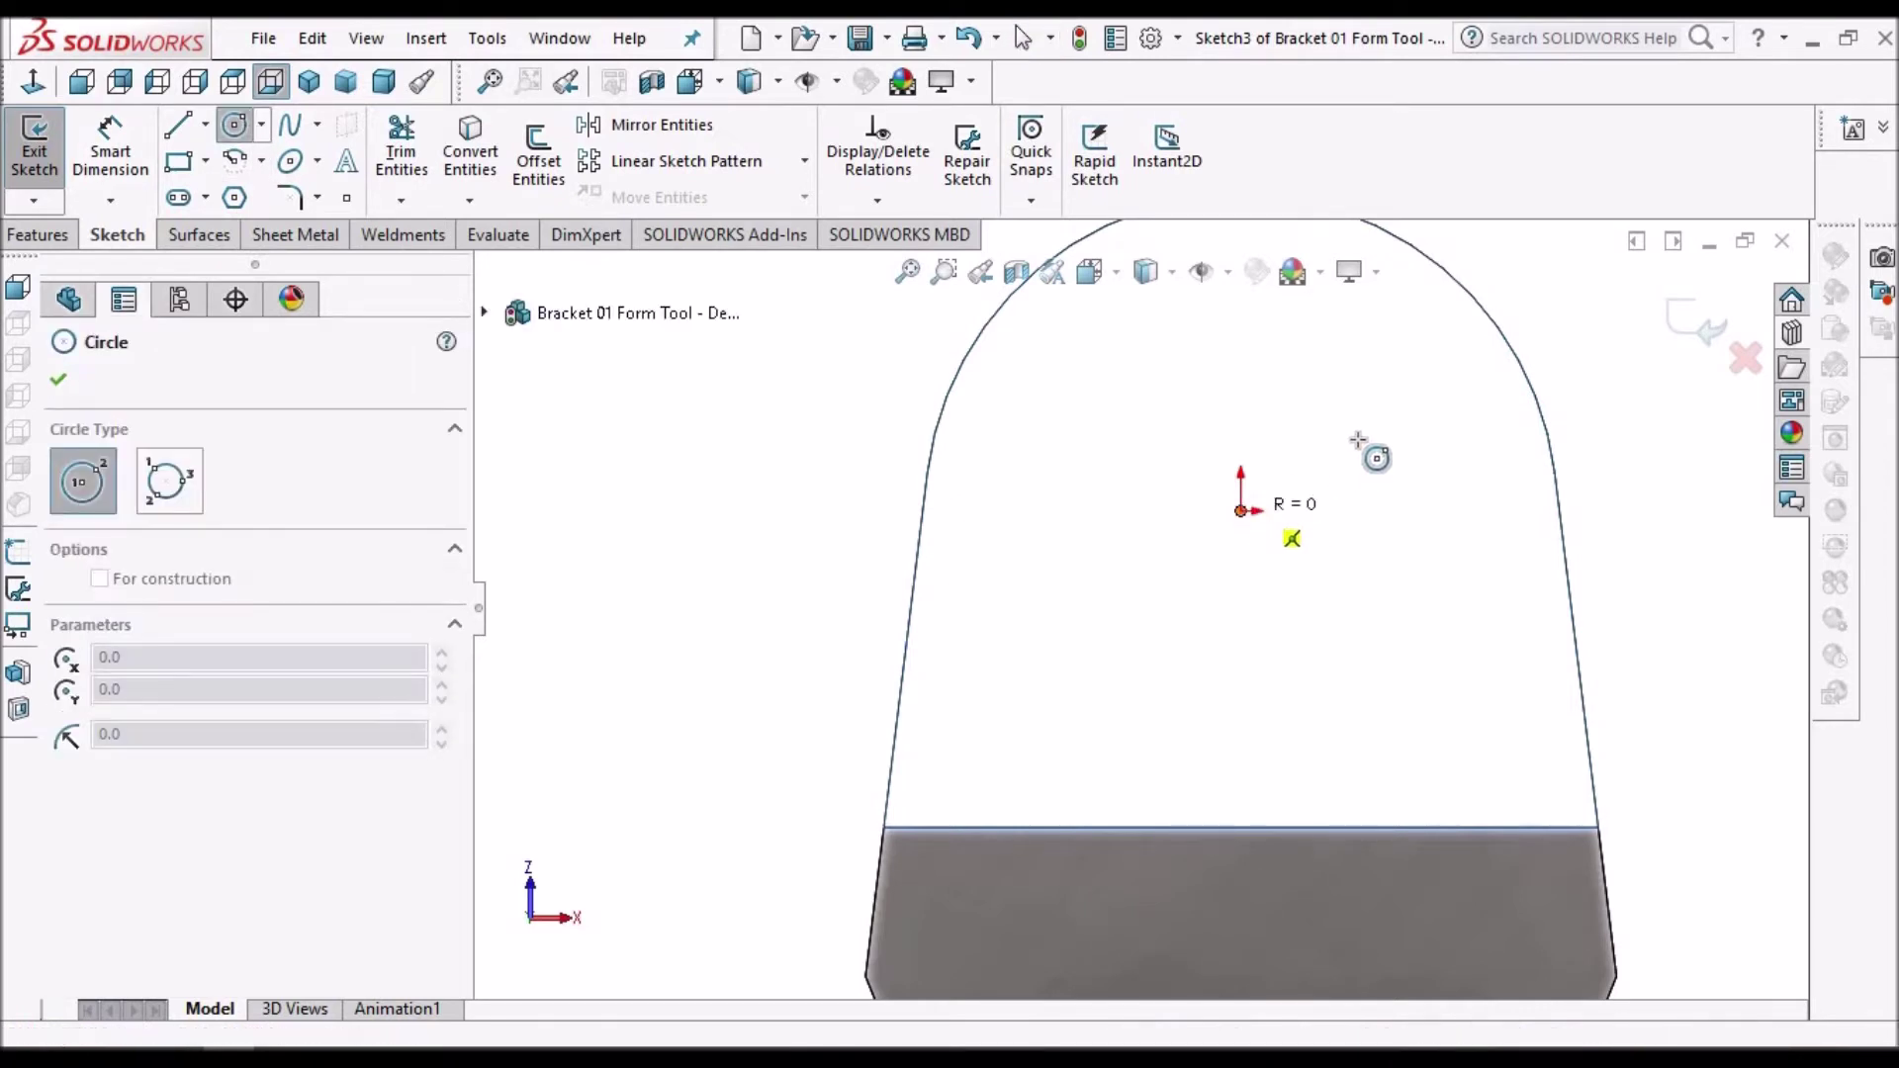
click(1358, 433)
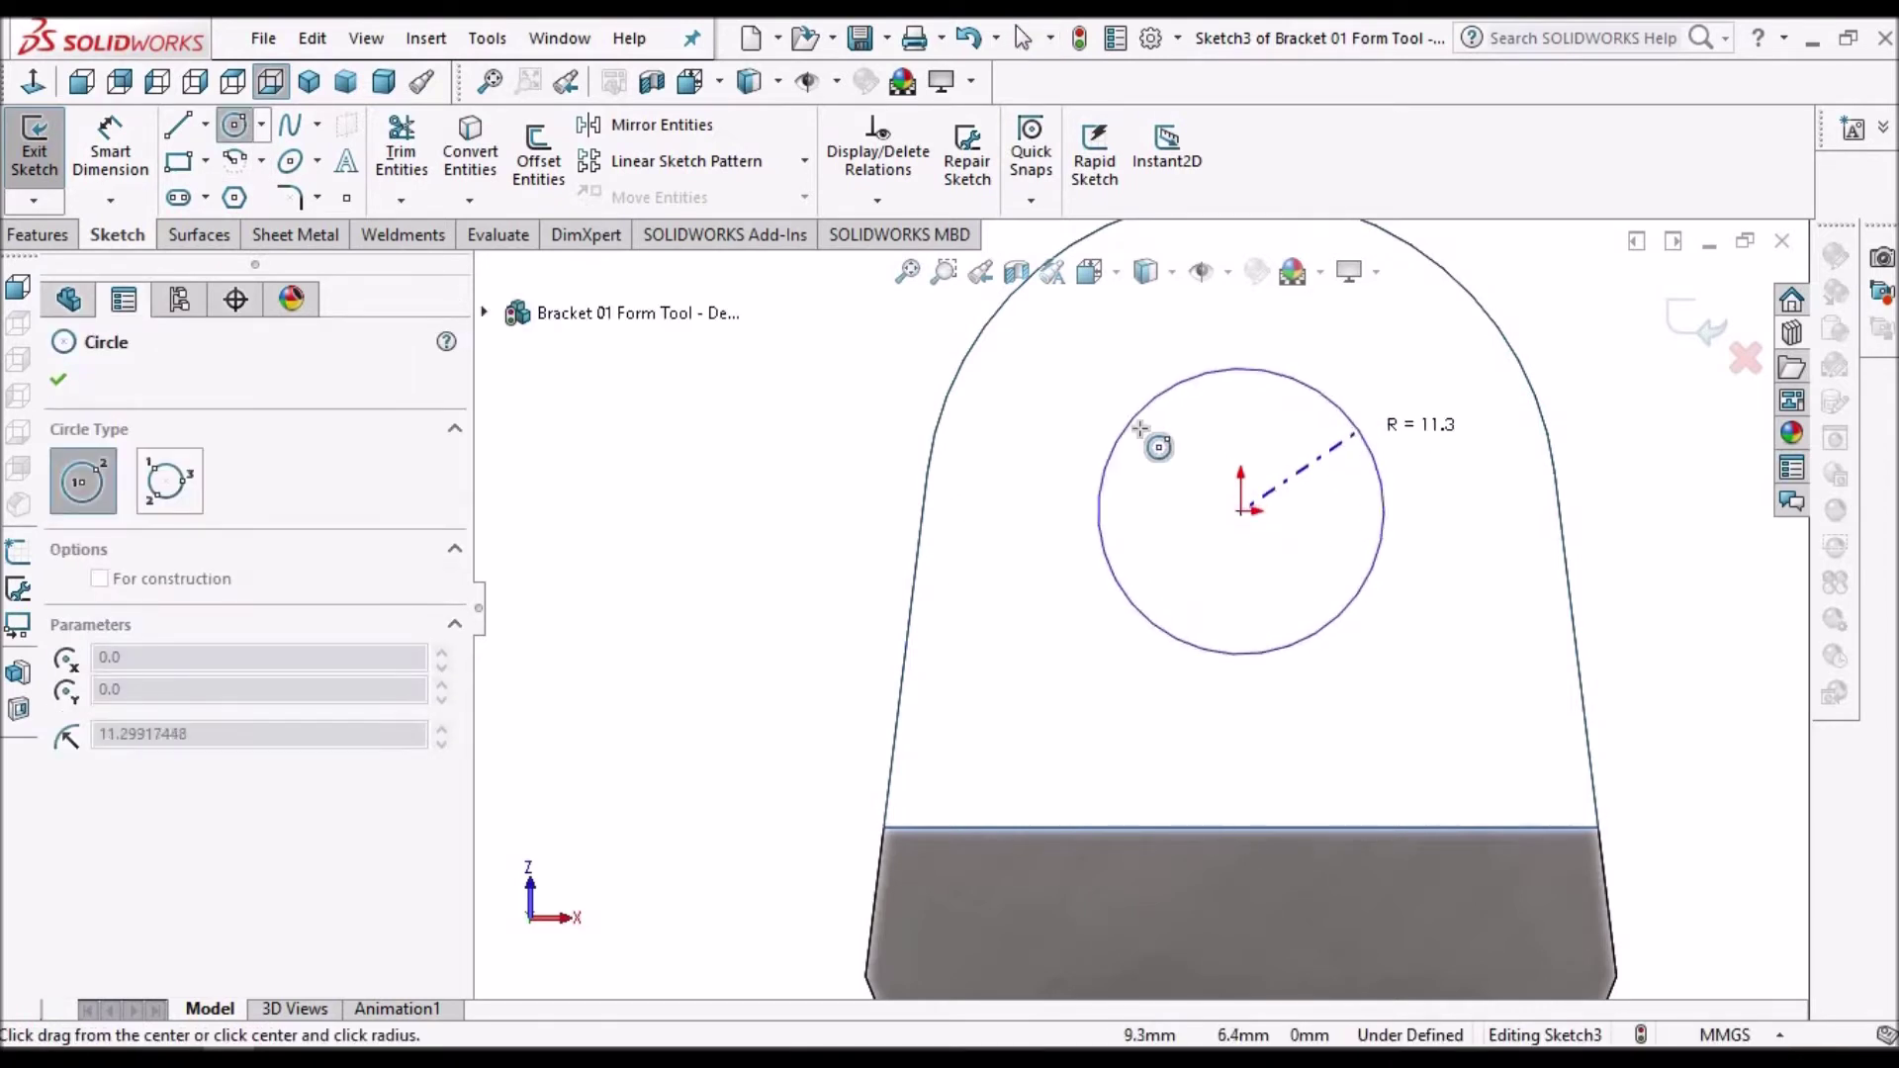
right_click(678, 382)
- Dimension the circle centered on the origin with a diameter of 32 mm
click(148, 166)
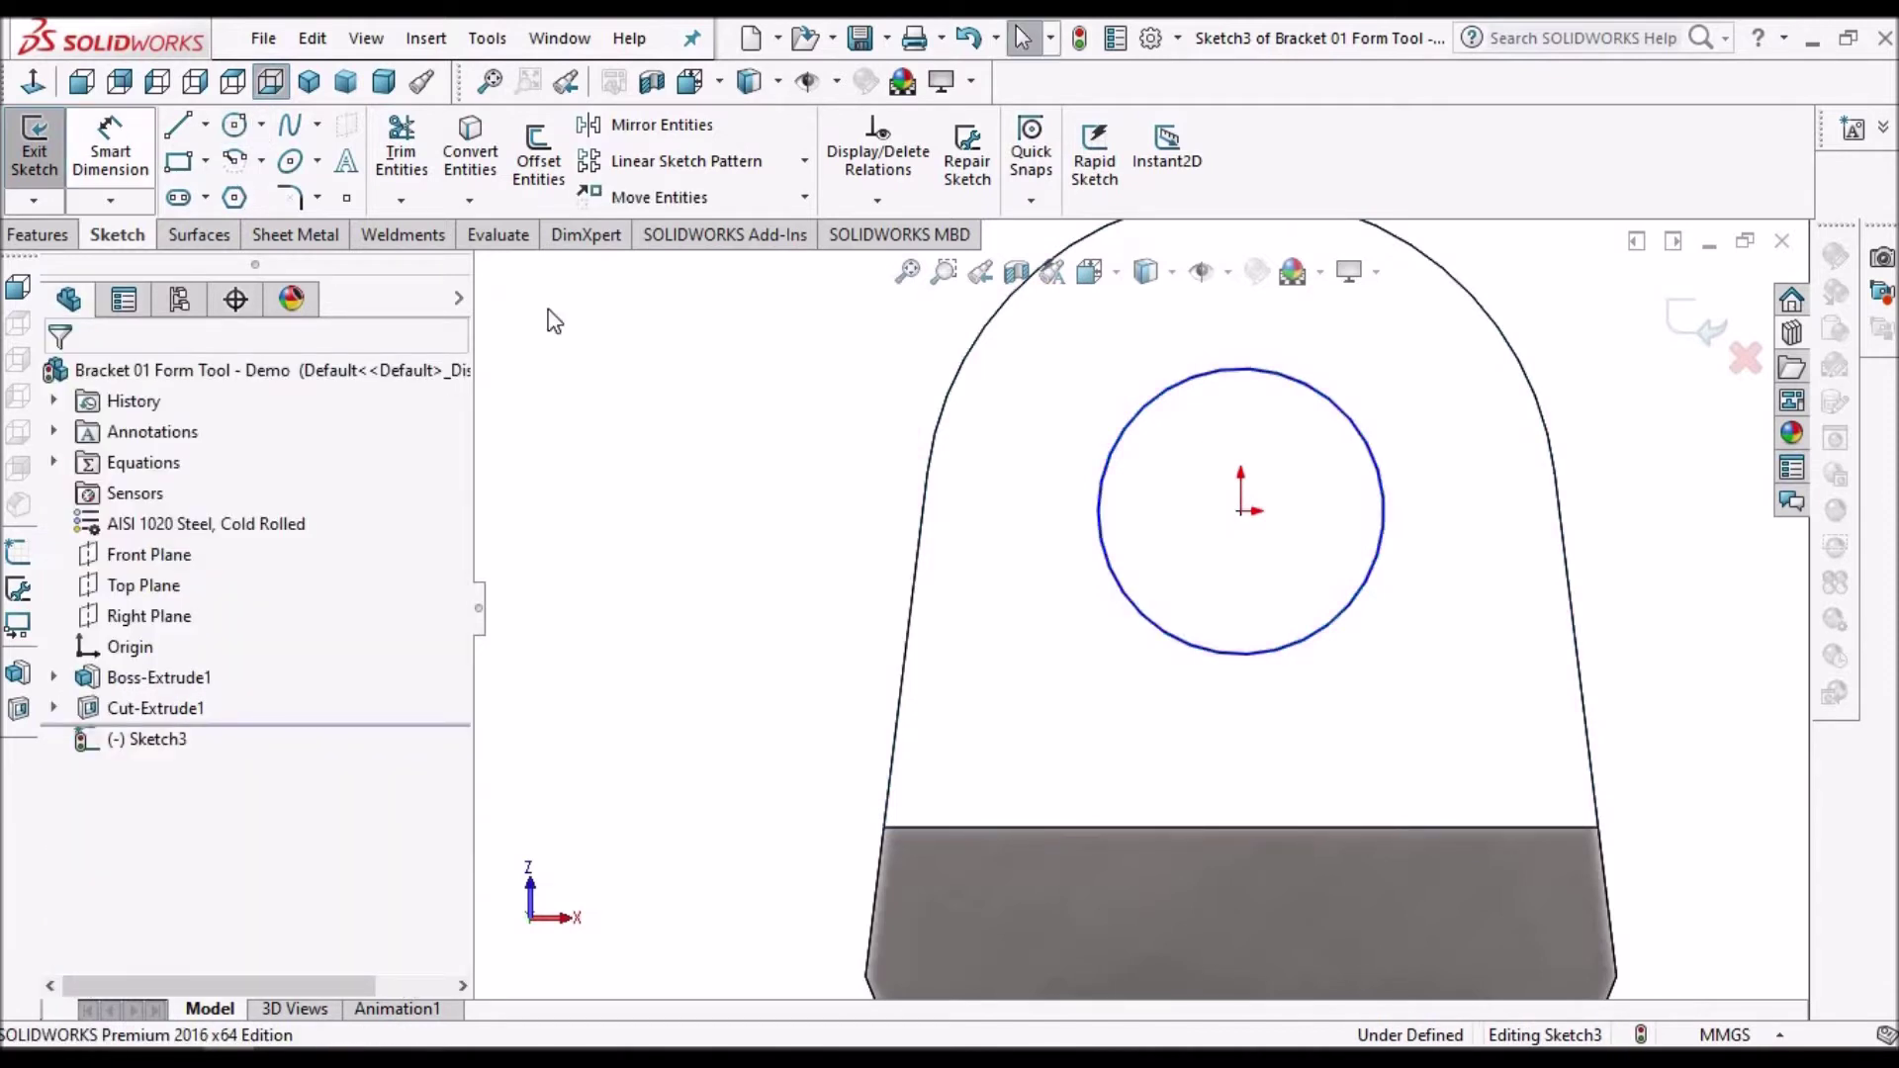
click(1383, 523)
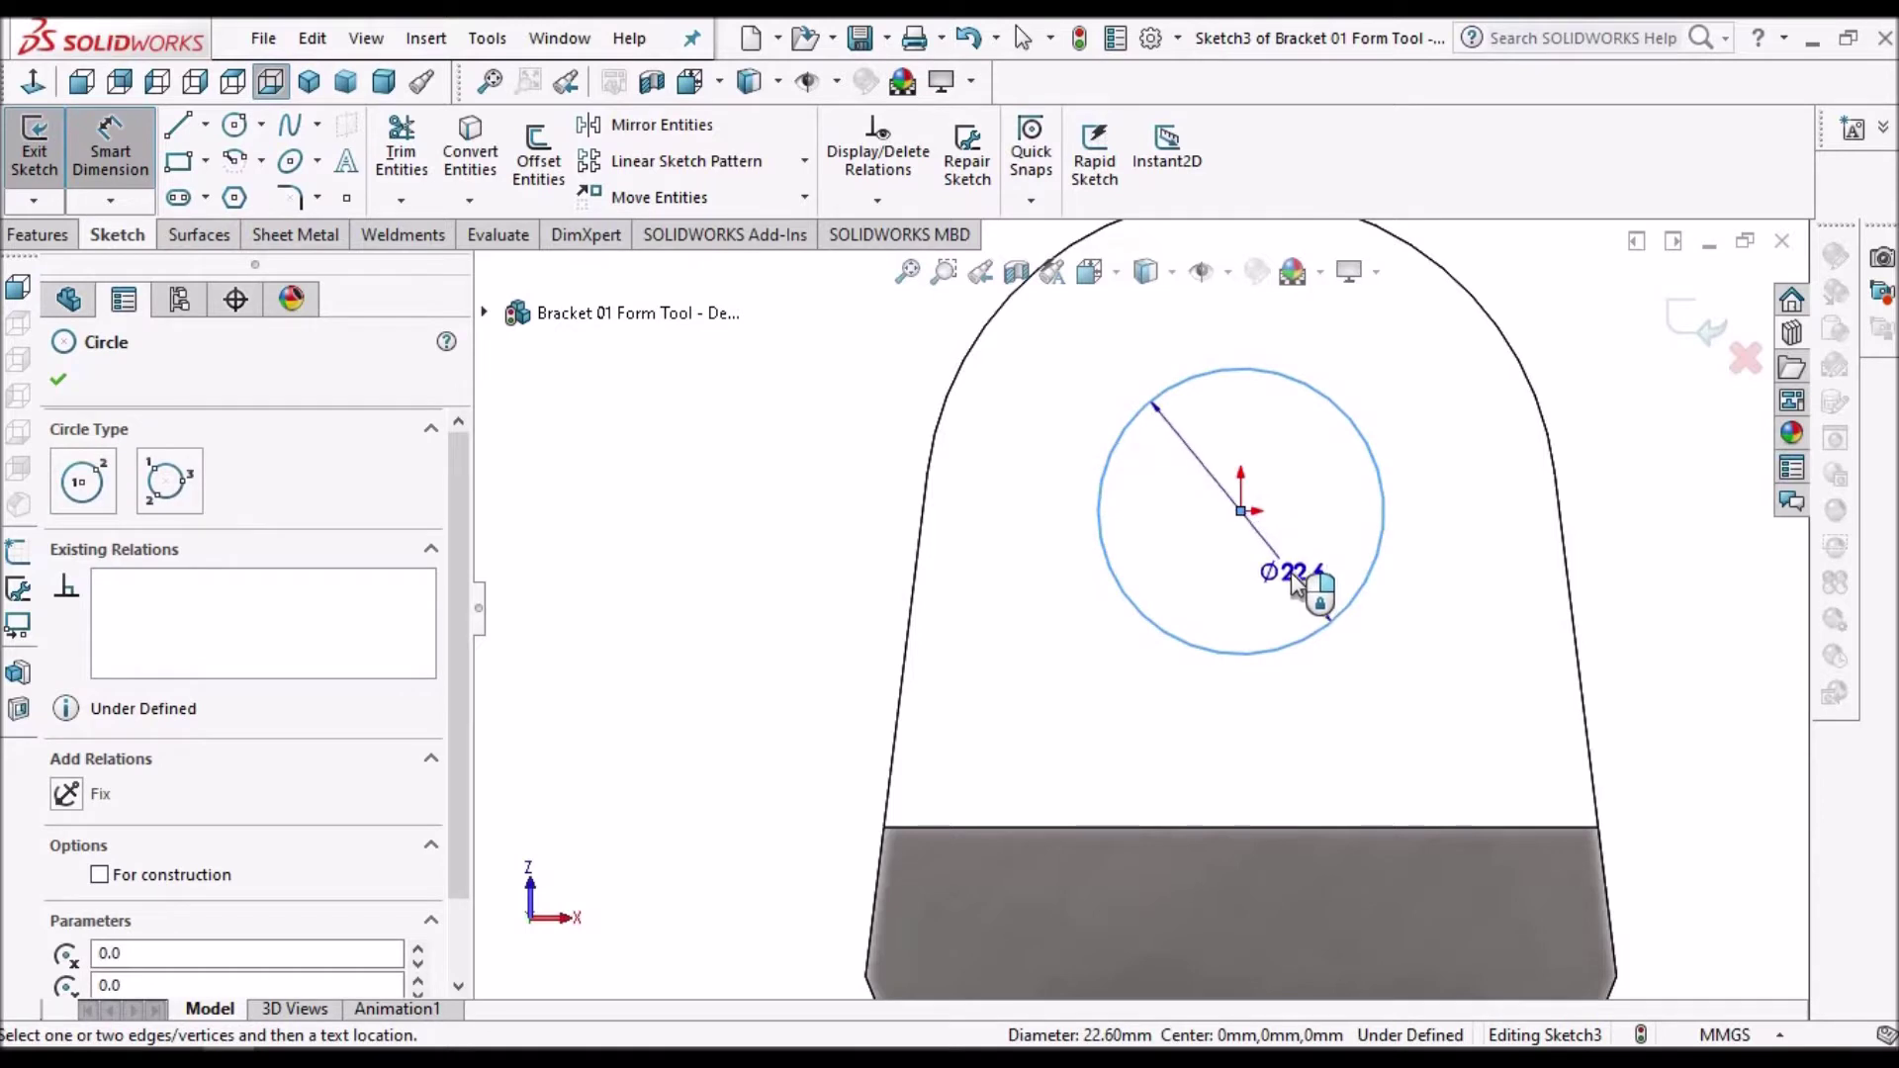
click(1294, 584)
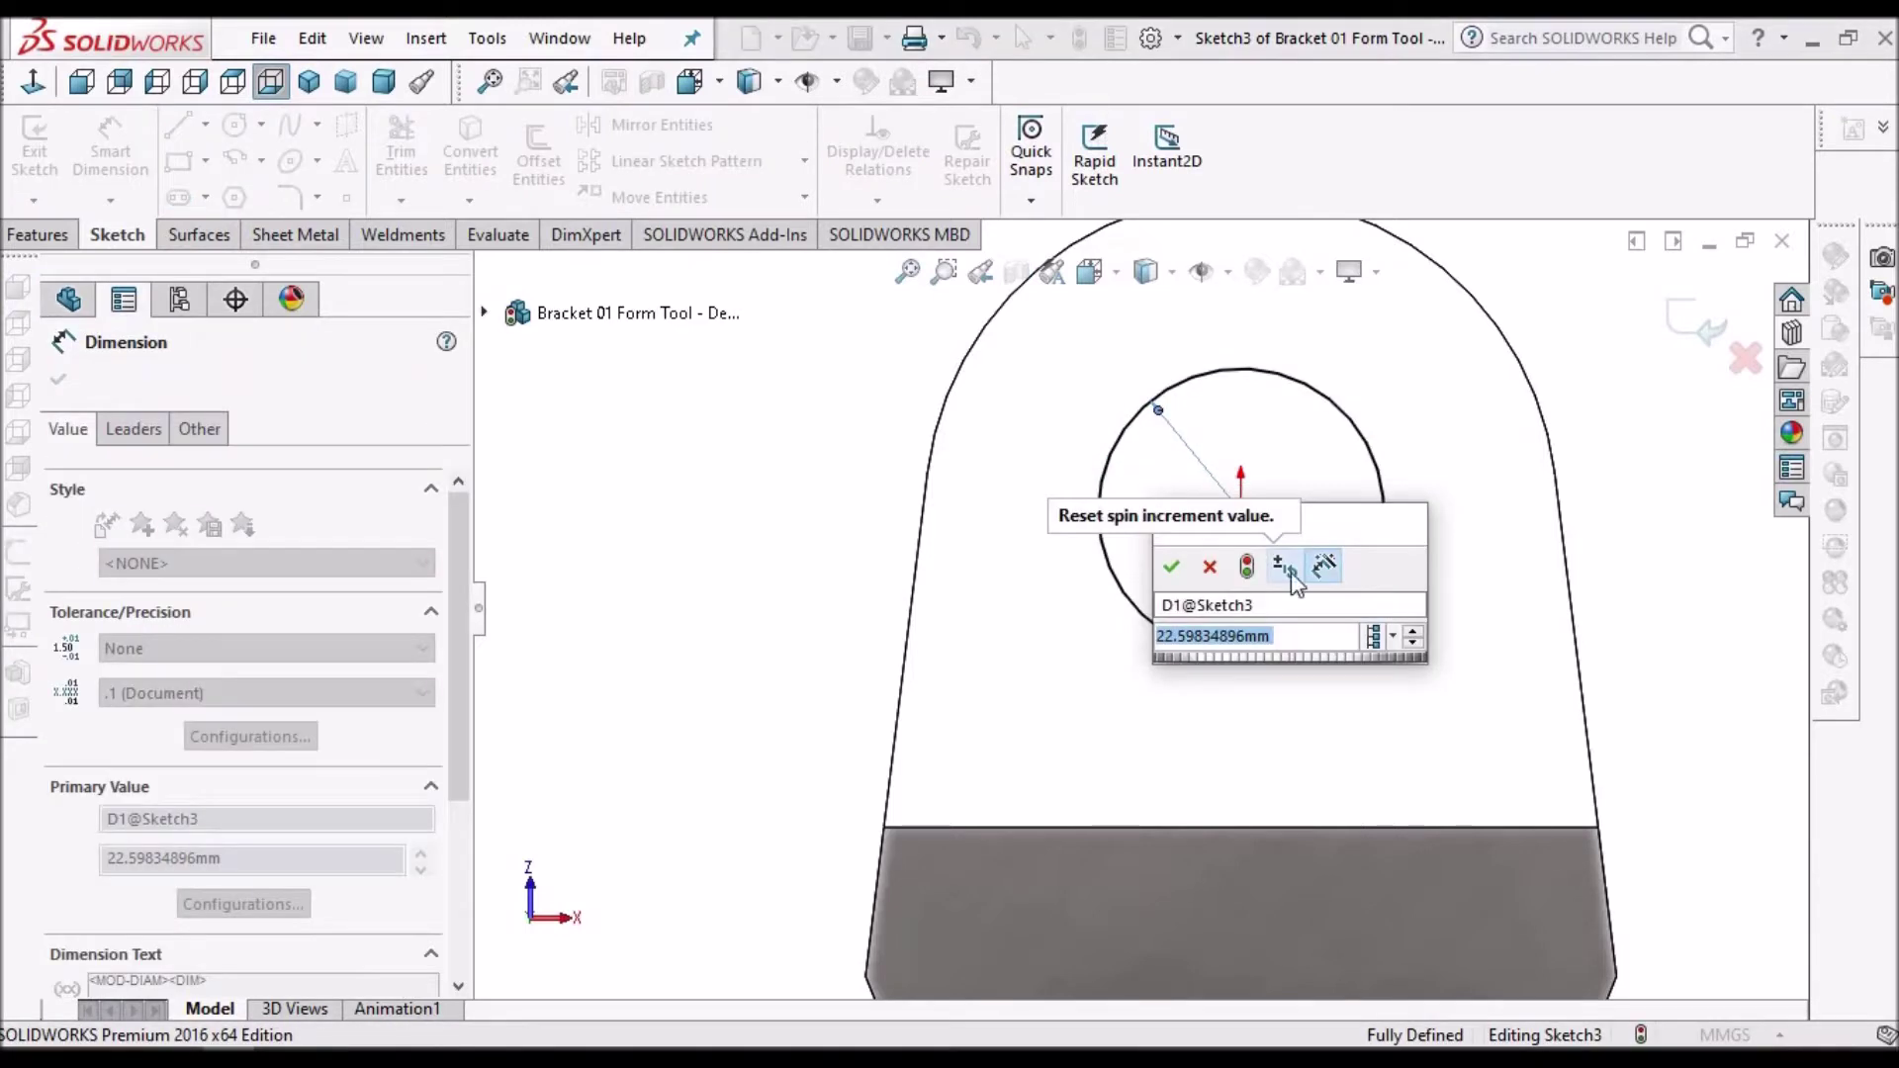
text(32)
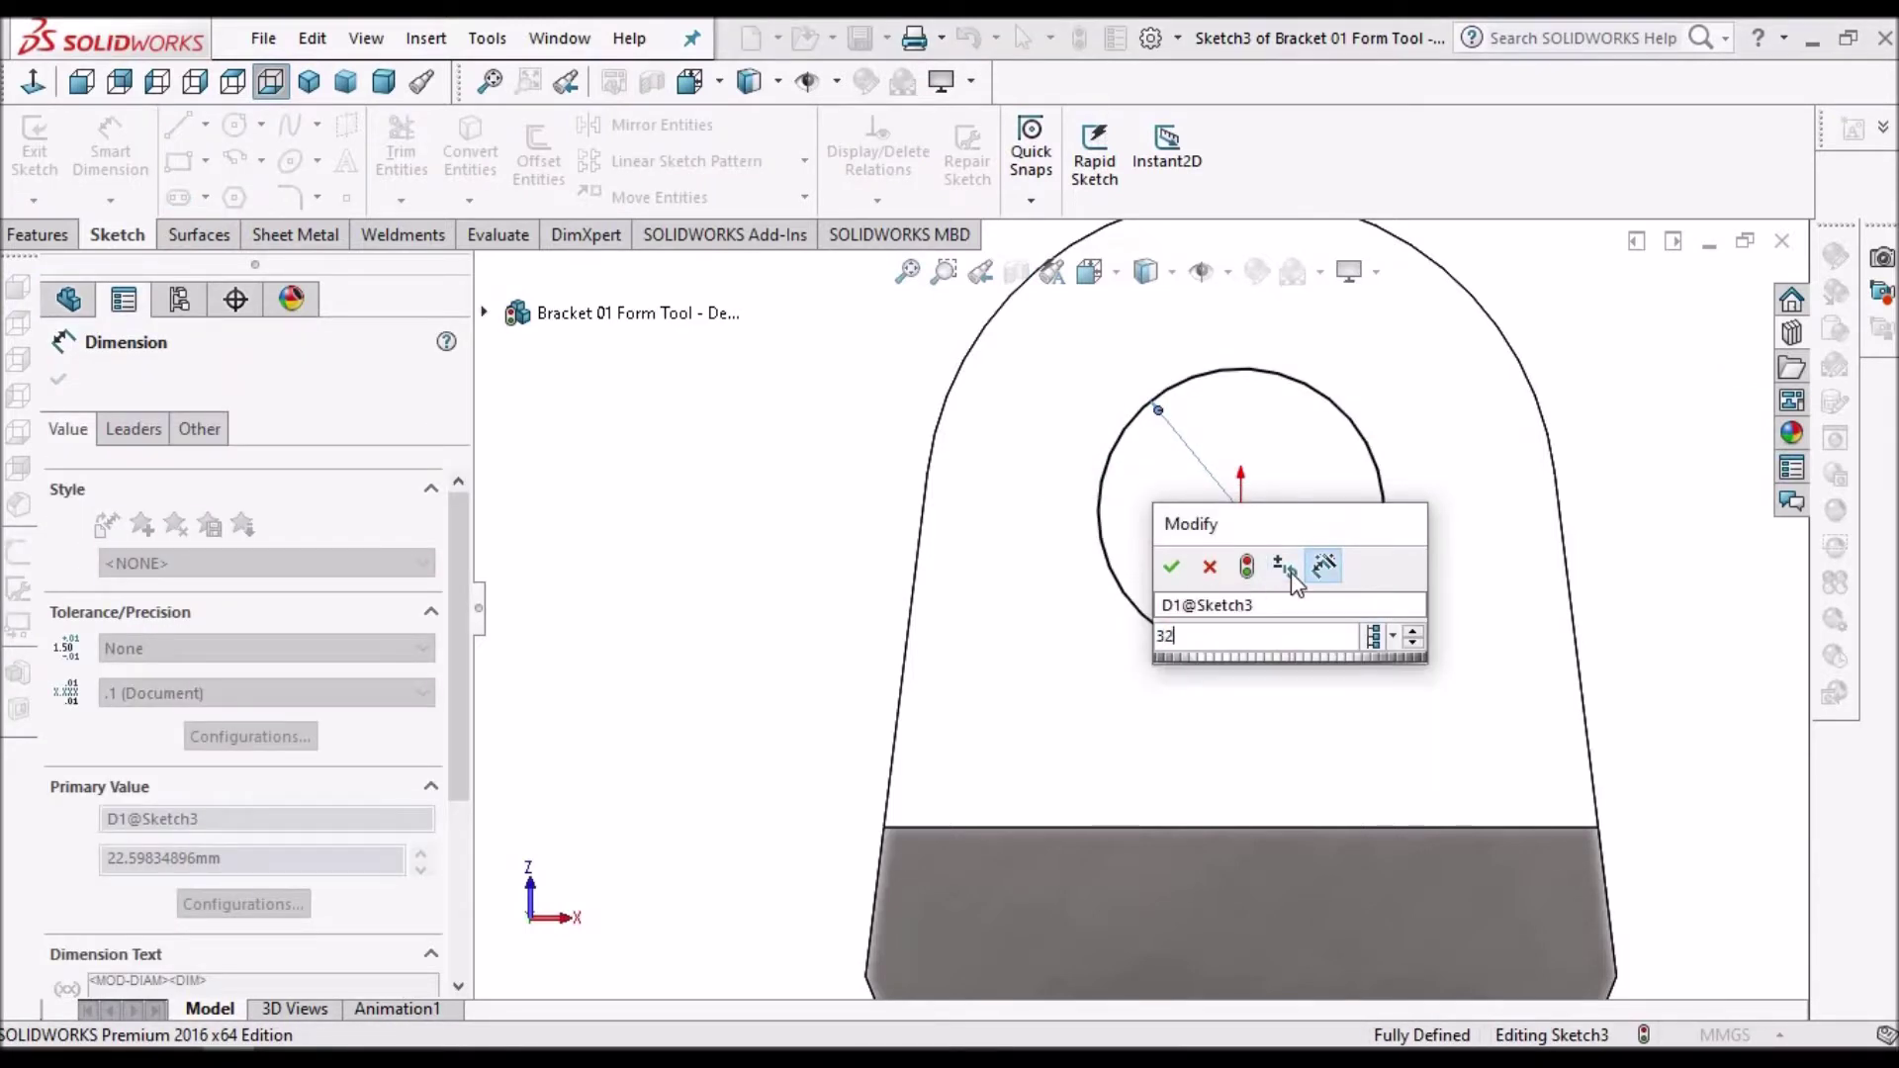
key(Escape)
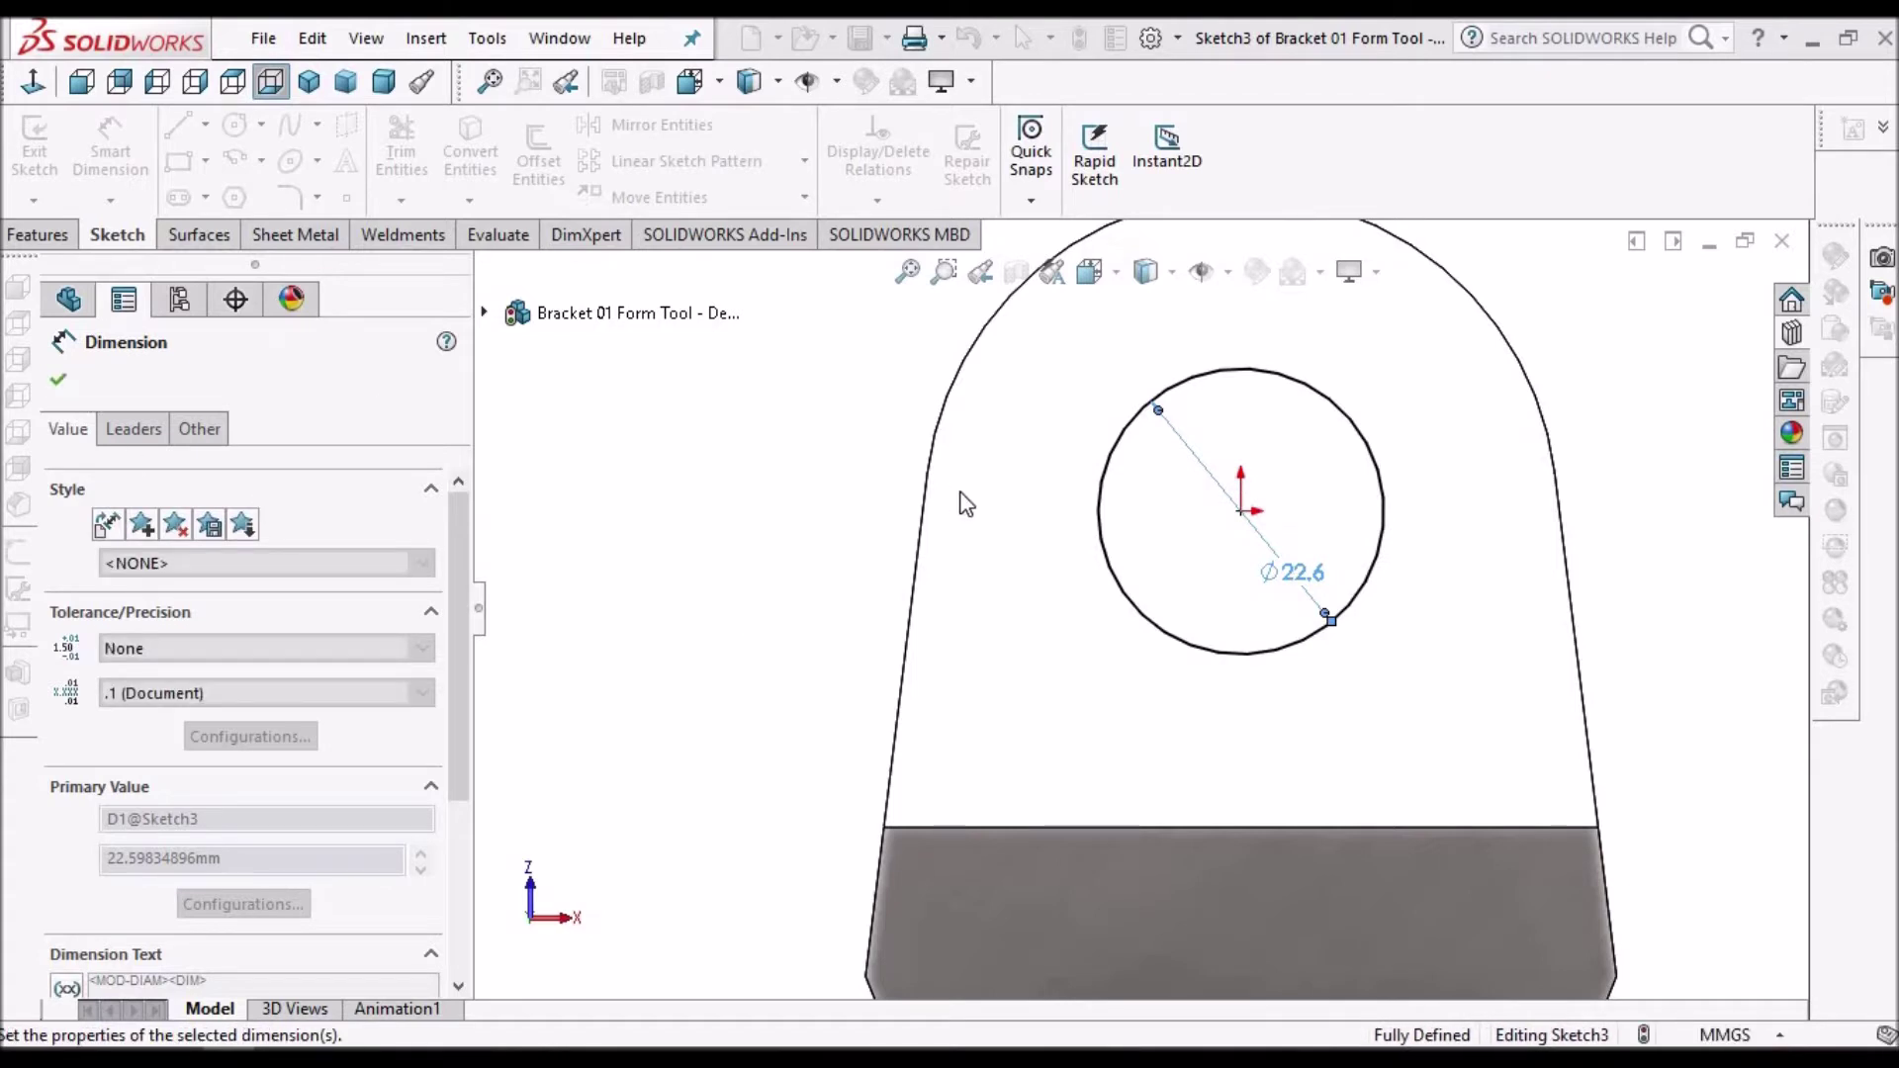
- Extrude the circle as a blind boss 10 mm outward from the underside of the rounded end, merged with the body
key(z)
key(z)
key(z)
key(z)
mouse_move(1191, 674)
middle_down()
mouse_move(1101, 692)
mouse_move(1233, 618)
mouse_move(1155, 653)
mouse_move(1332, 634)
mouse_move(1208, 835)
mouse_move(1213, 687)
mouse_move(1296, 663)
middle_up()
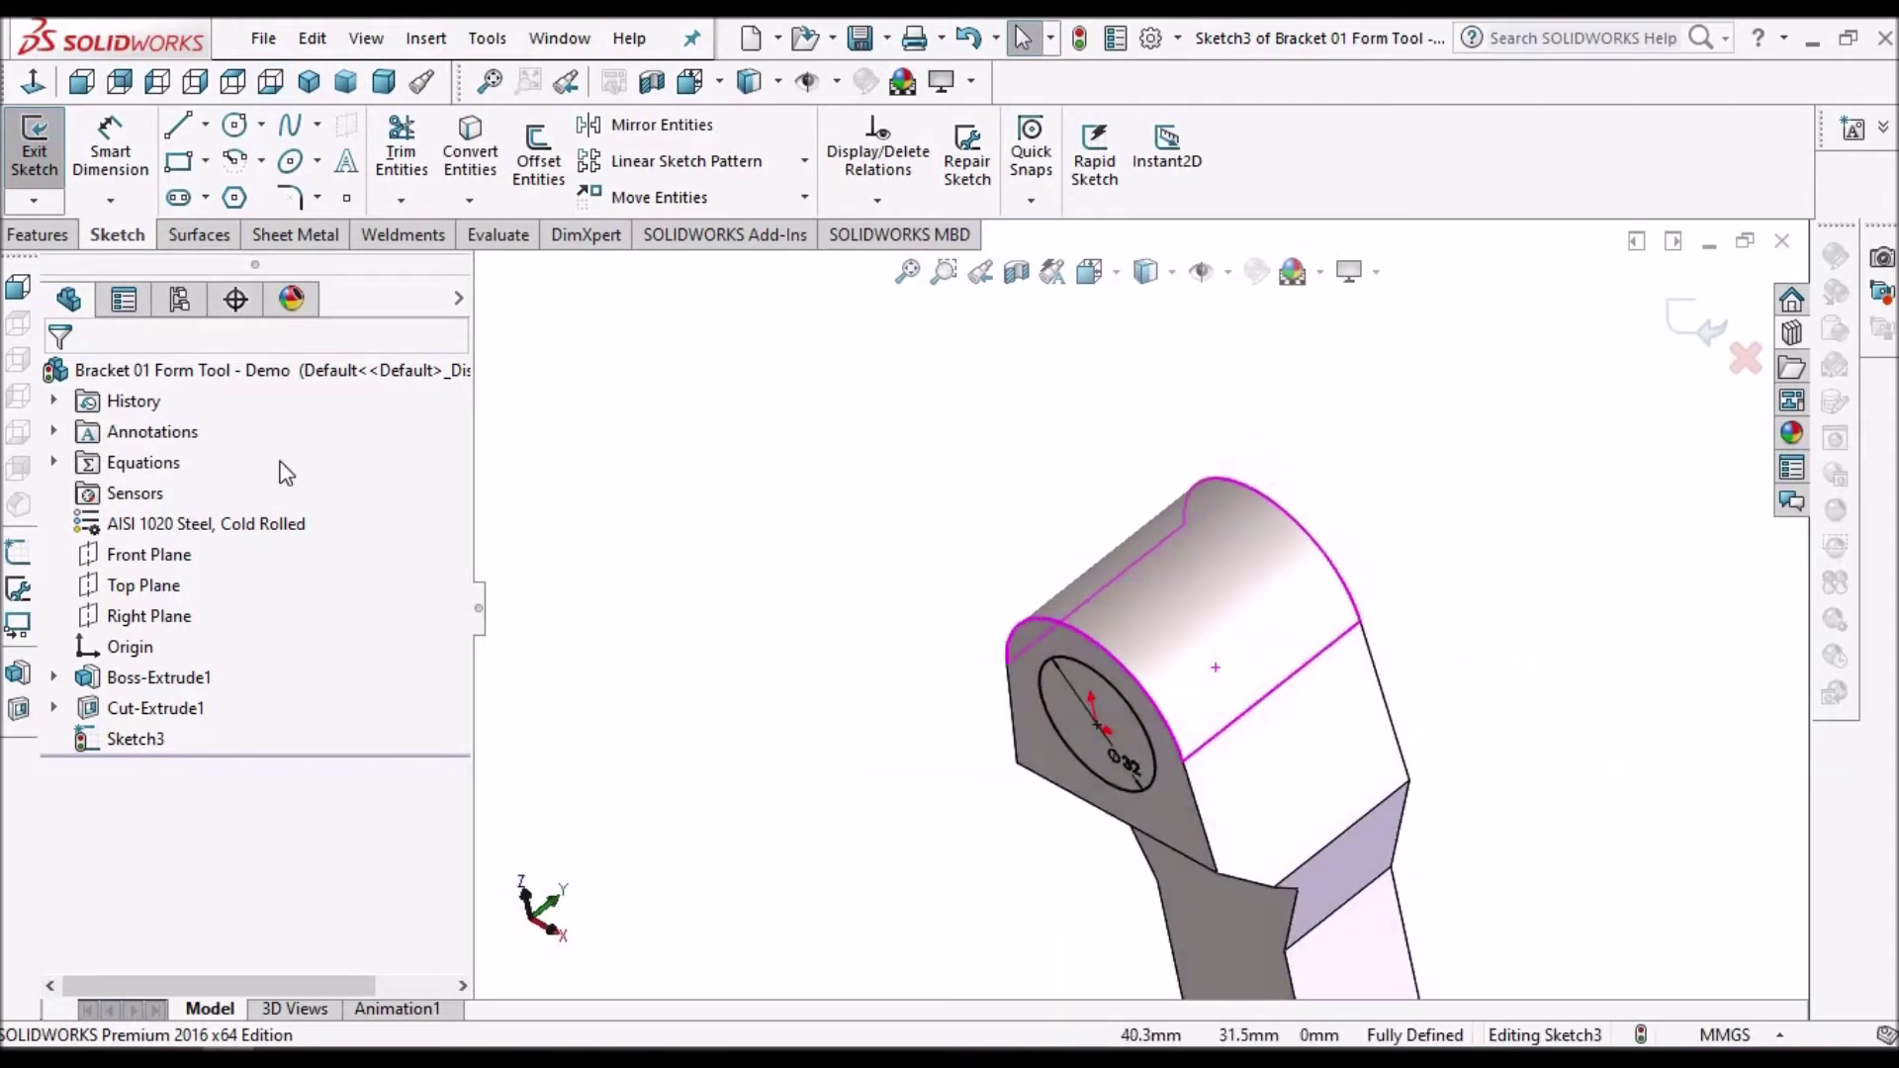
click(39, 238)
click(39, 155)
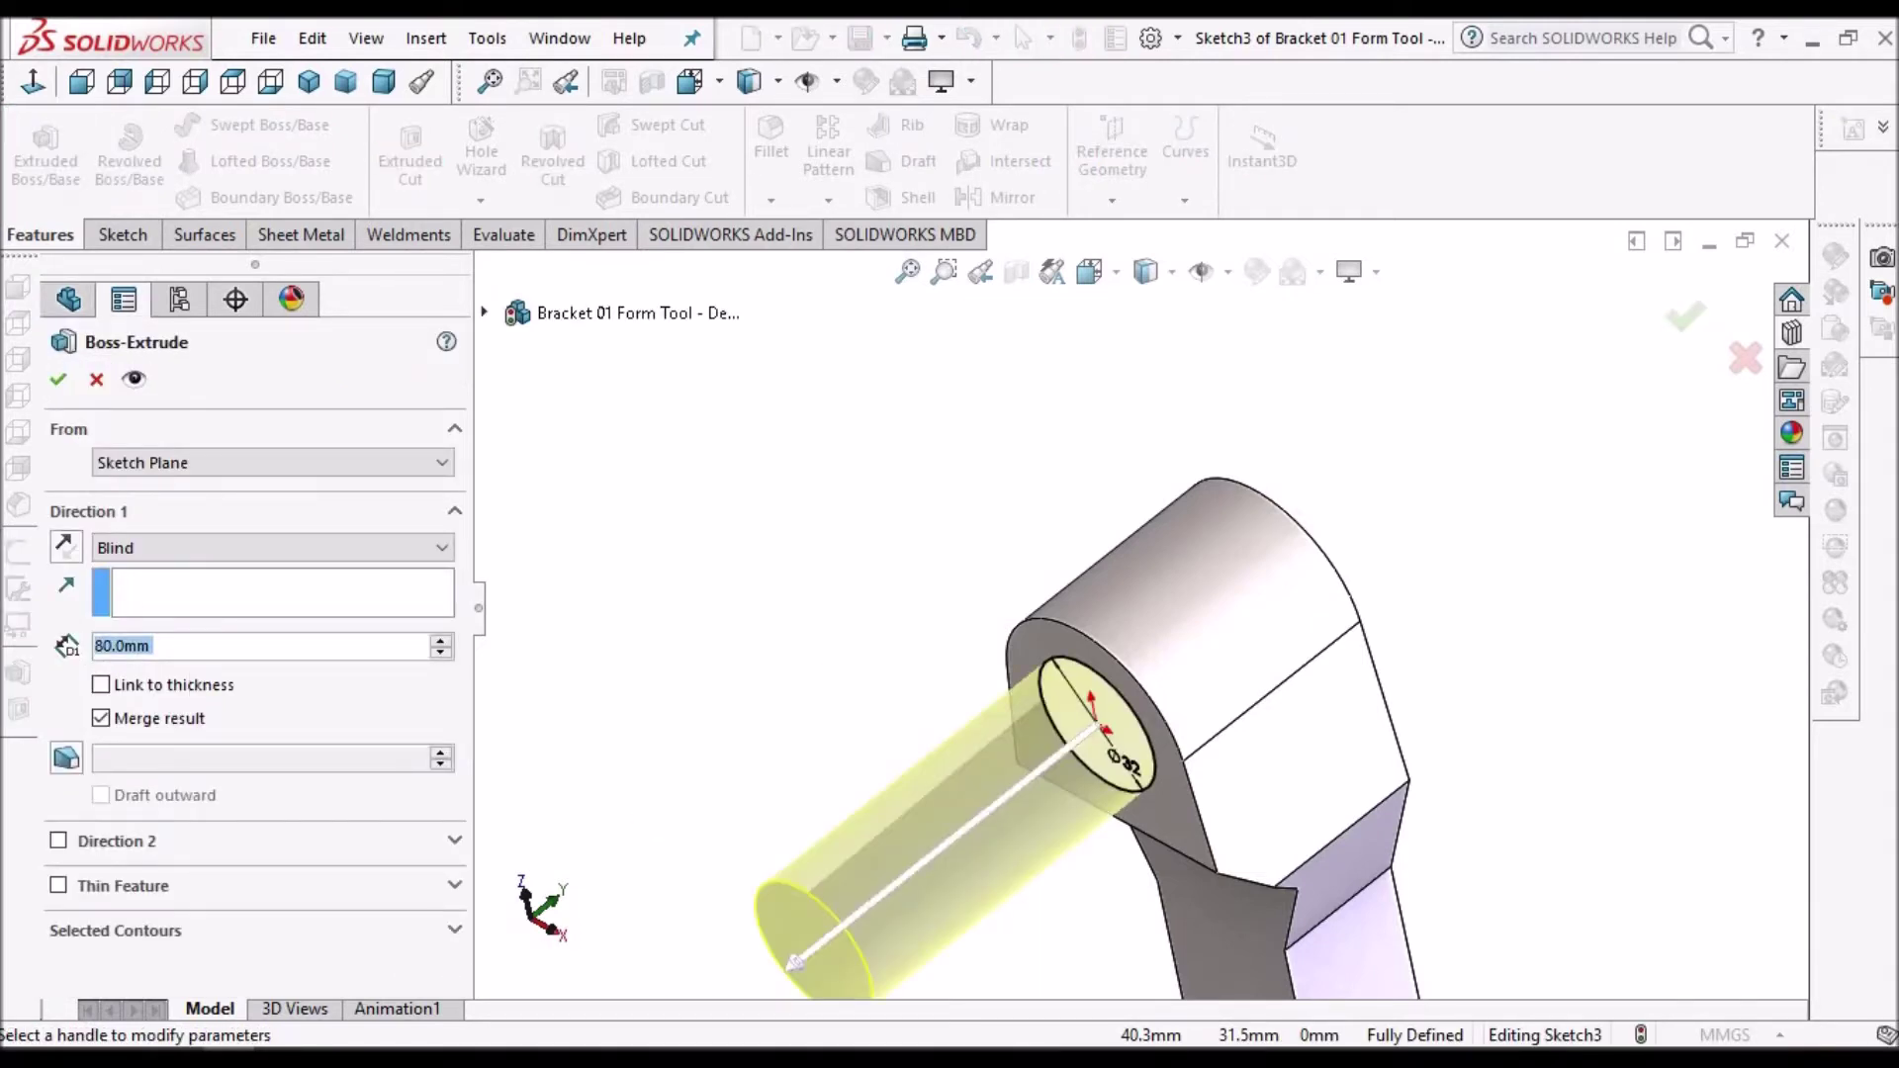
text(10)
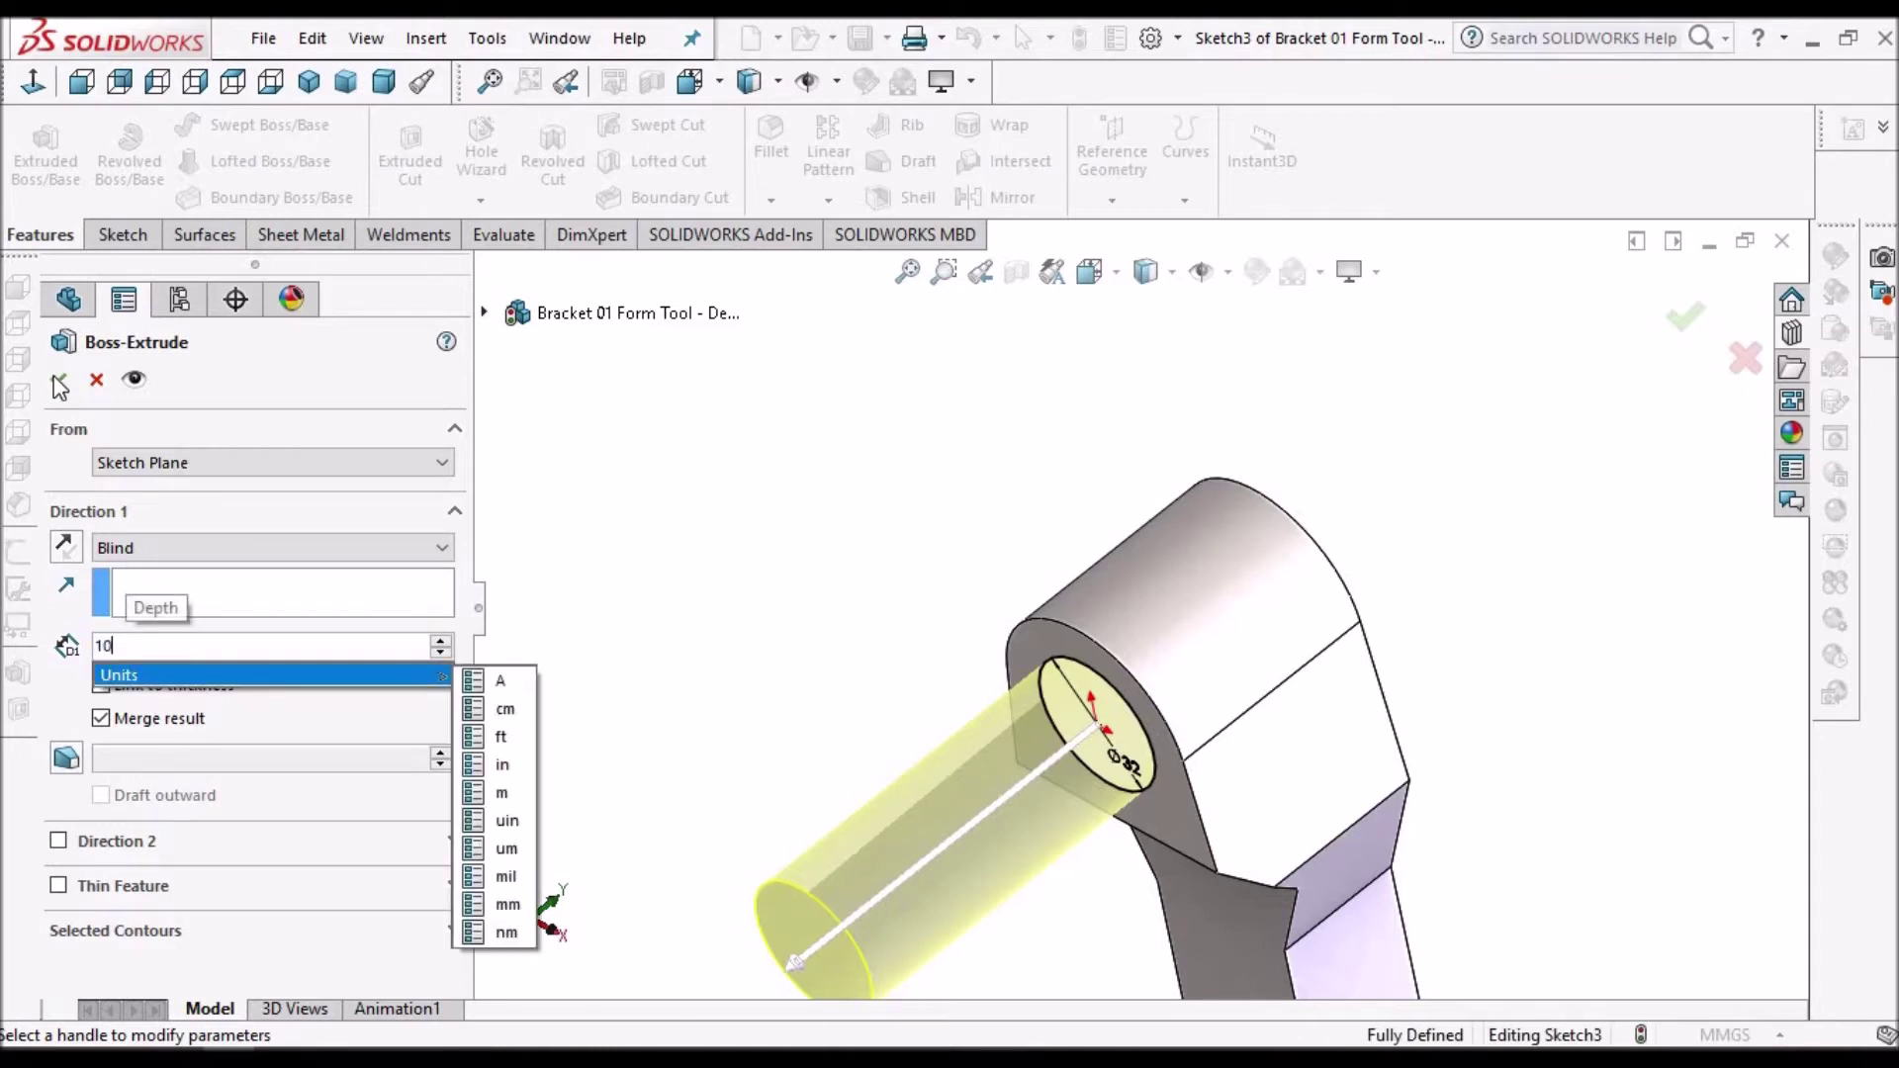
key(Return)
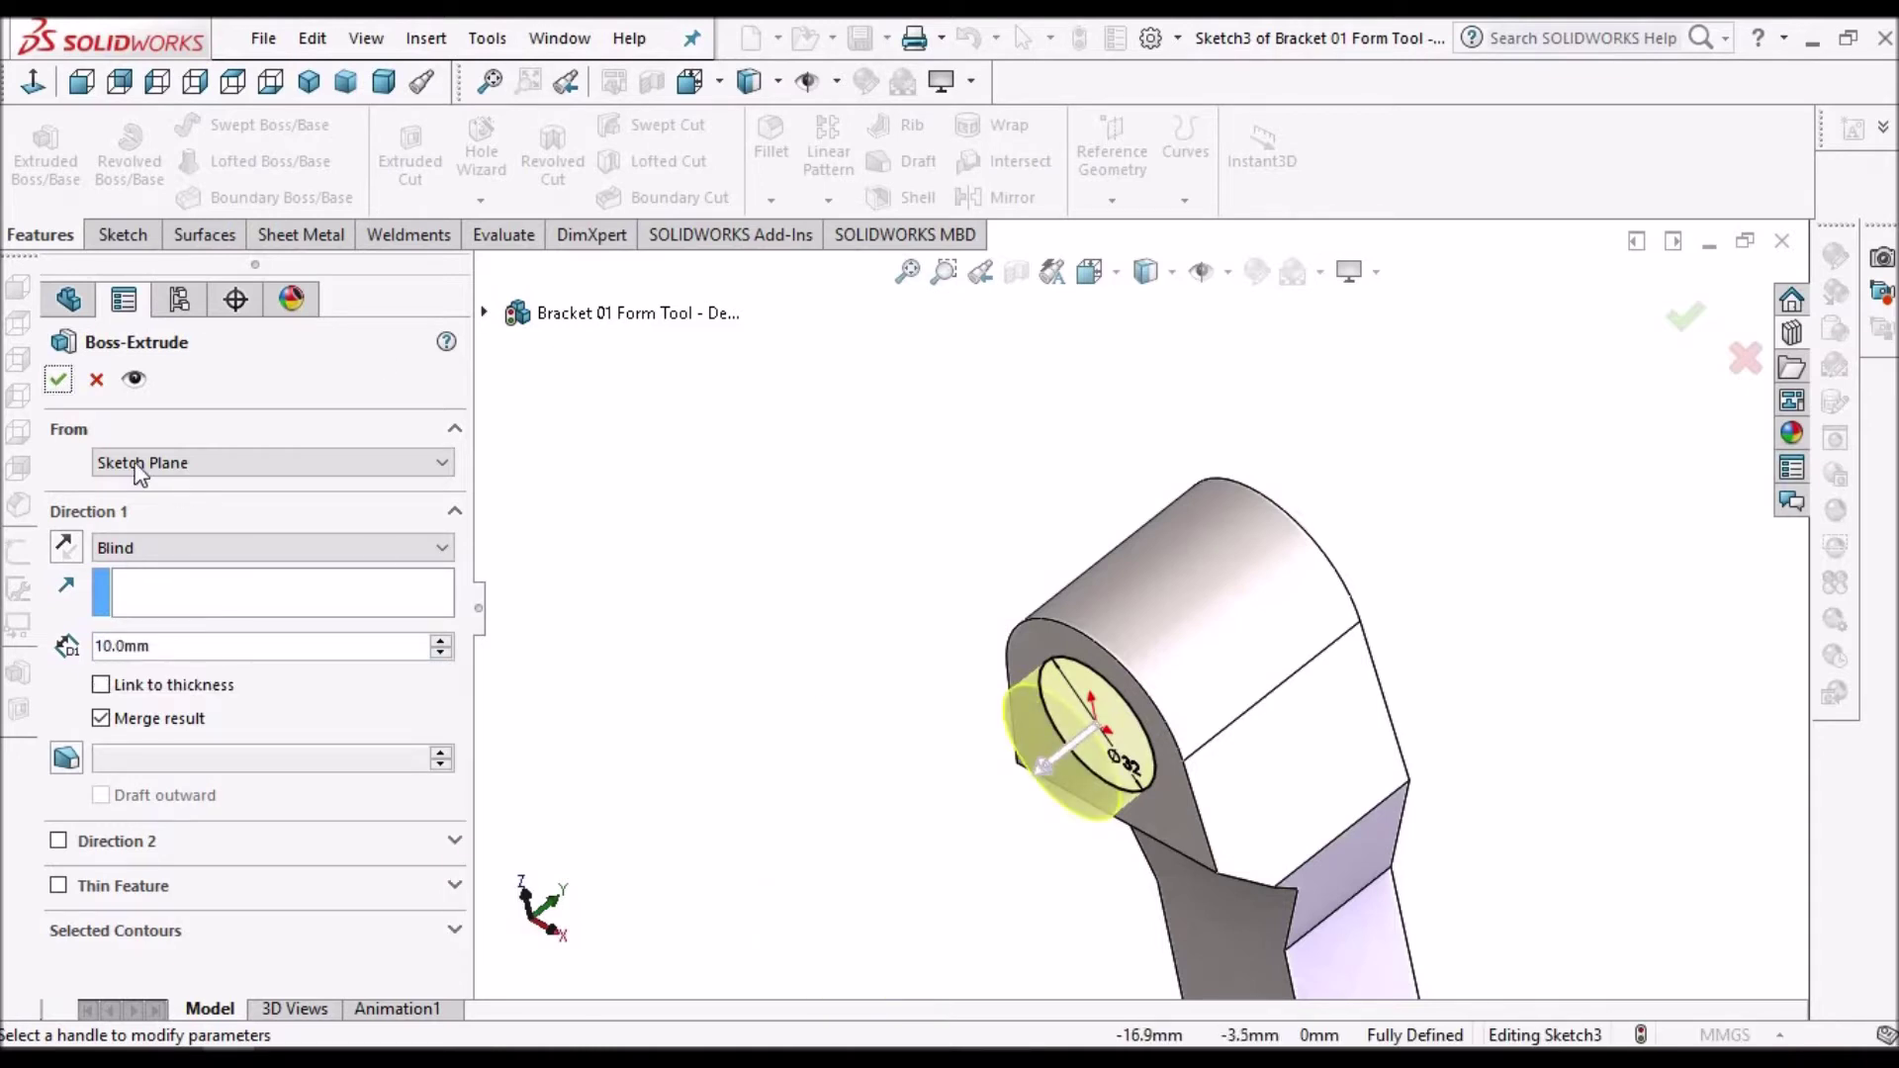
click(59, 379)
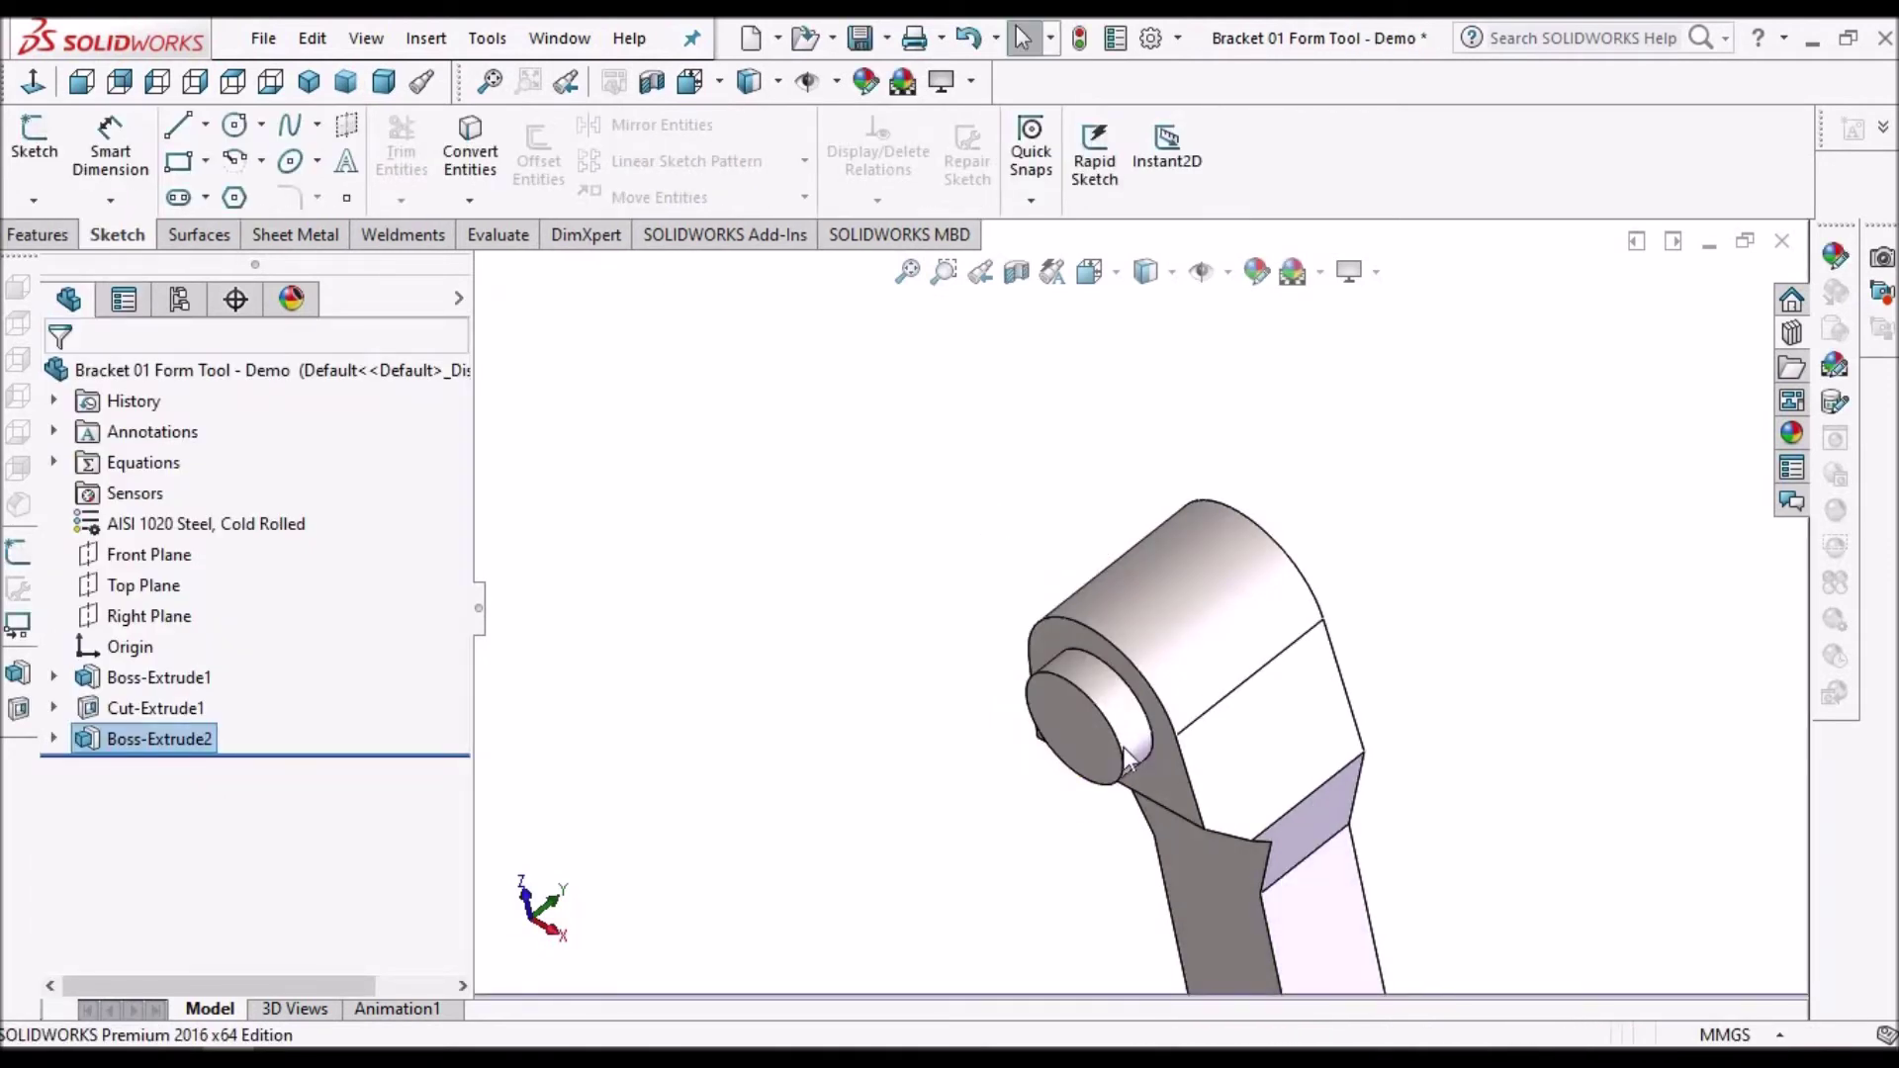
- Start a sketch on the flat underside face of the narrow shank, viewed normal to it, and display the model as unshaded edges
scroll(1128, 757, up, 5)
middle_drag(1208, 536, 1189, 751)
scroll(1148, 717, down, 3)
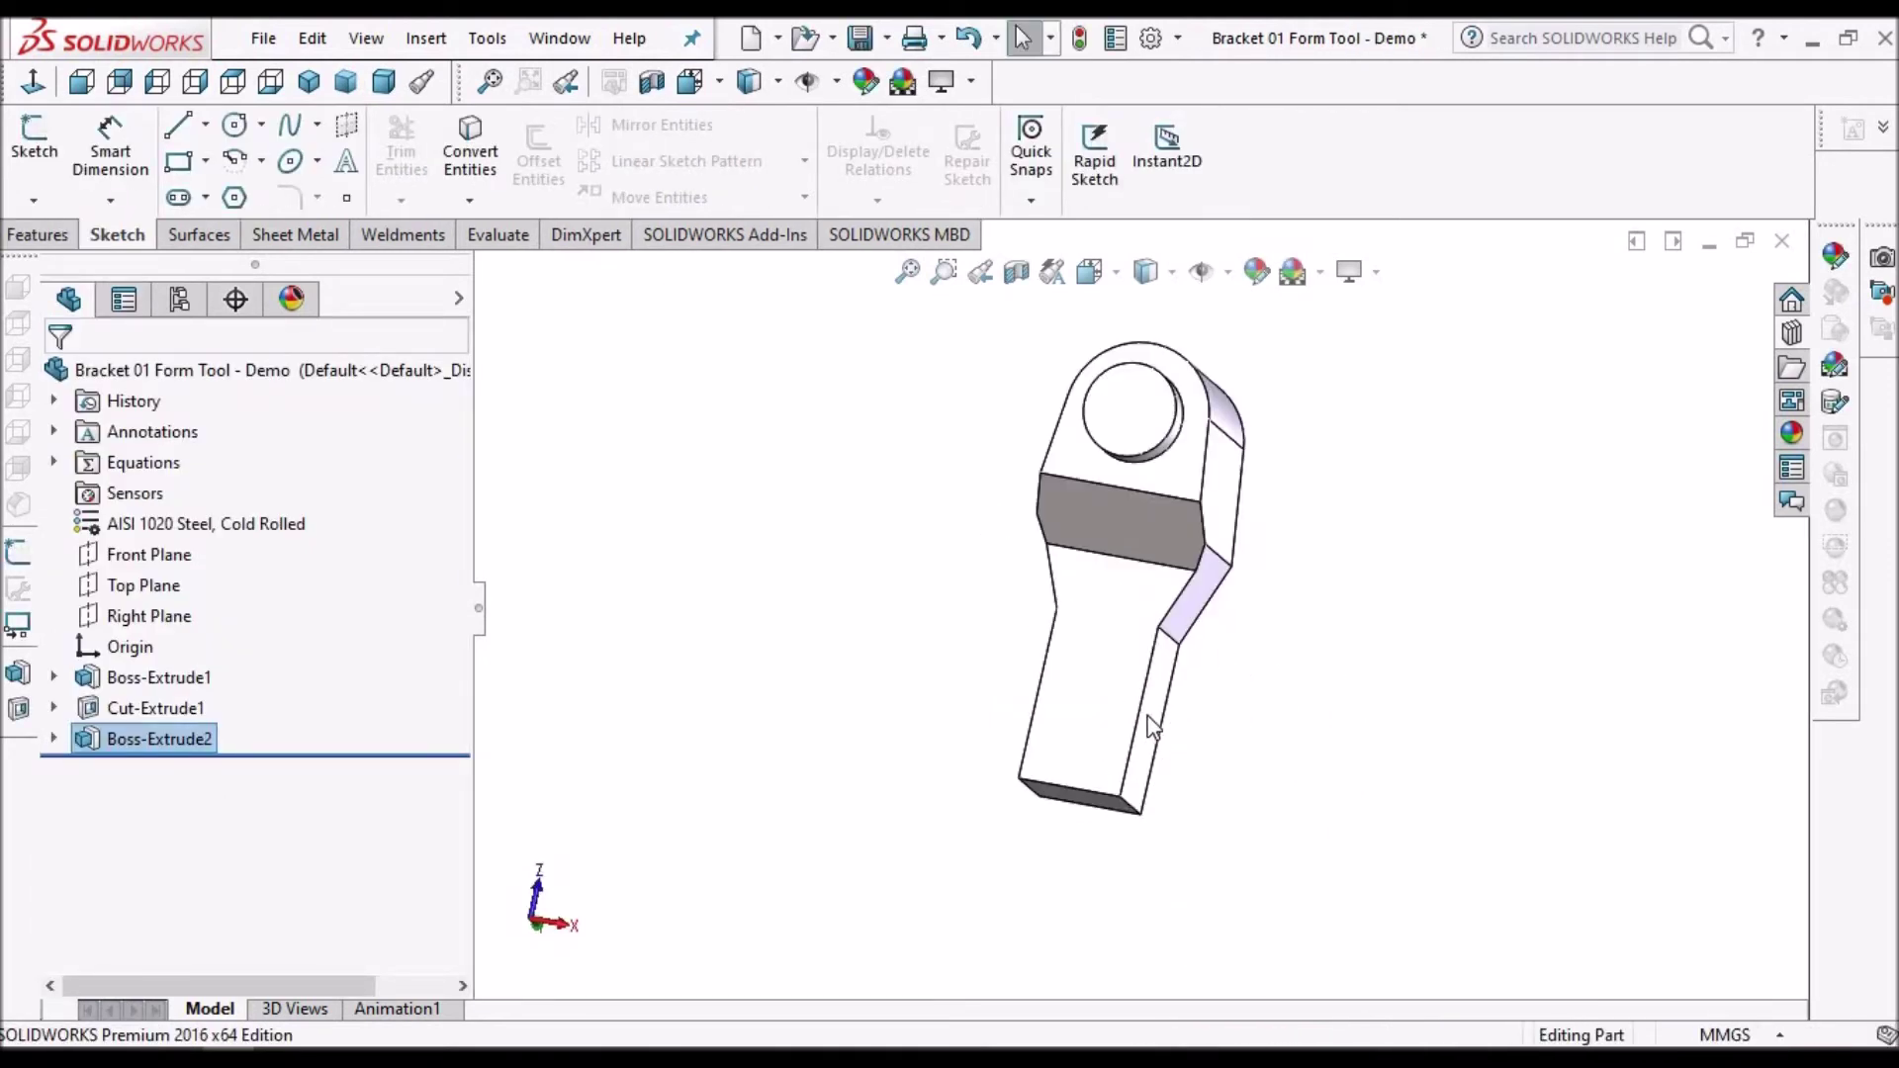
click(1107, 688)
click(42, 158)
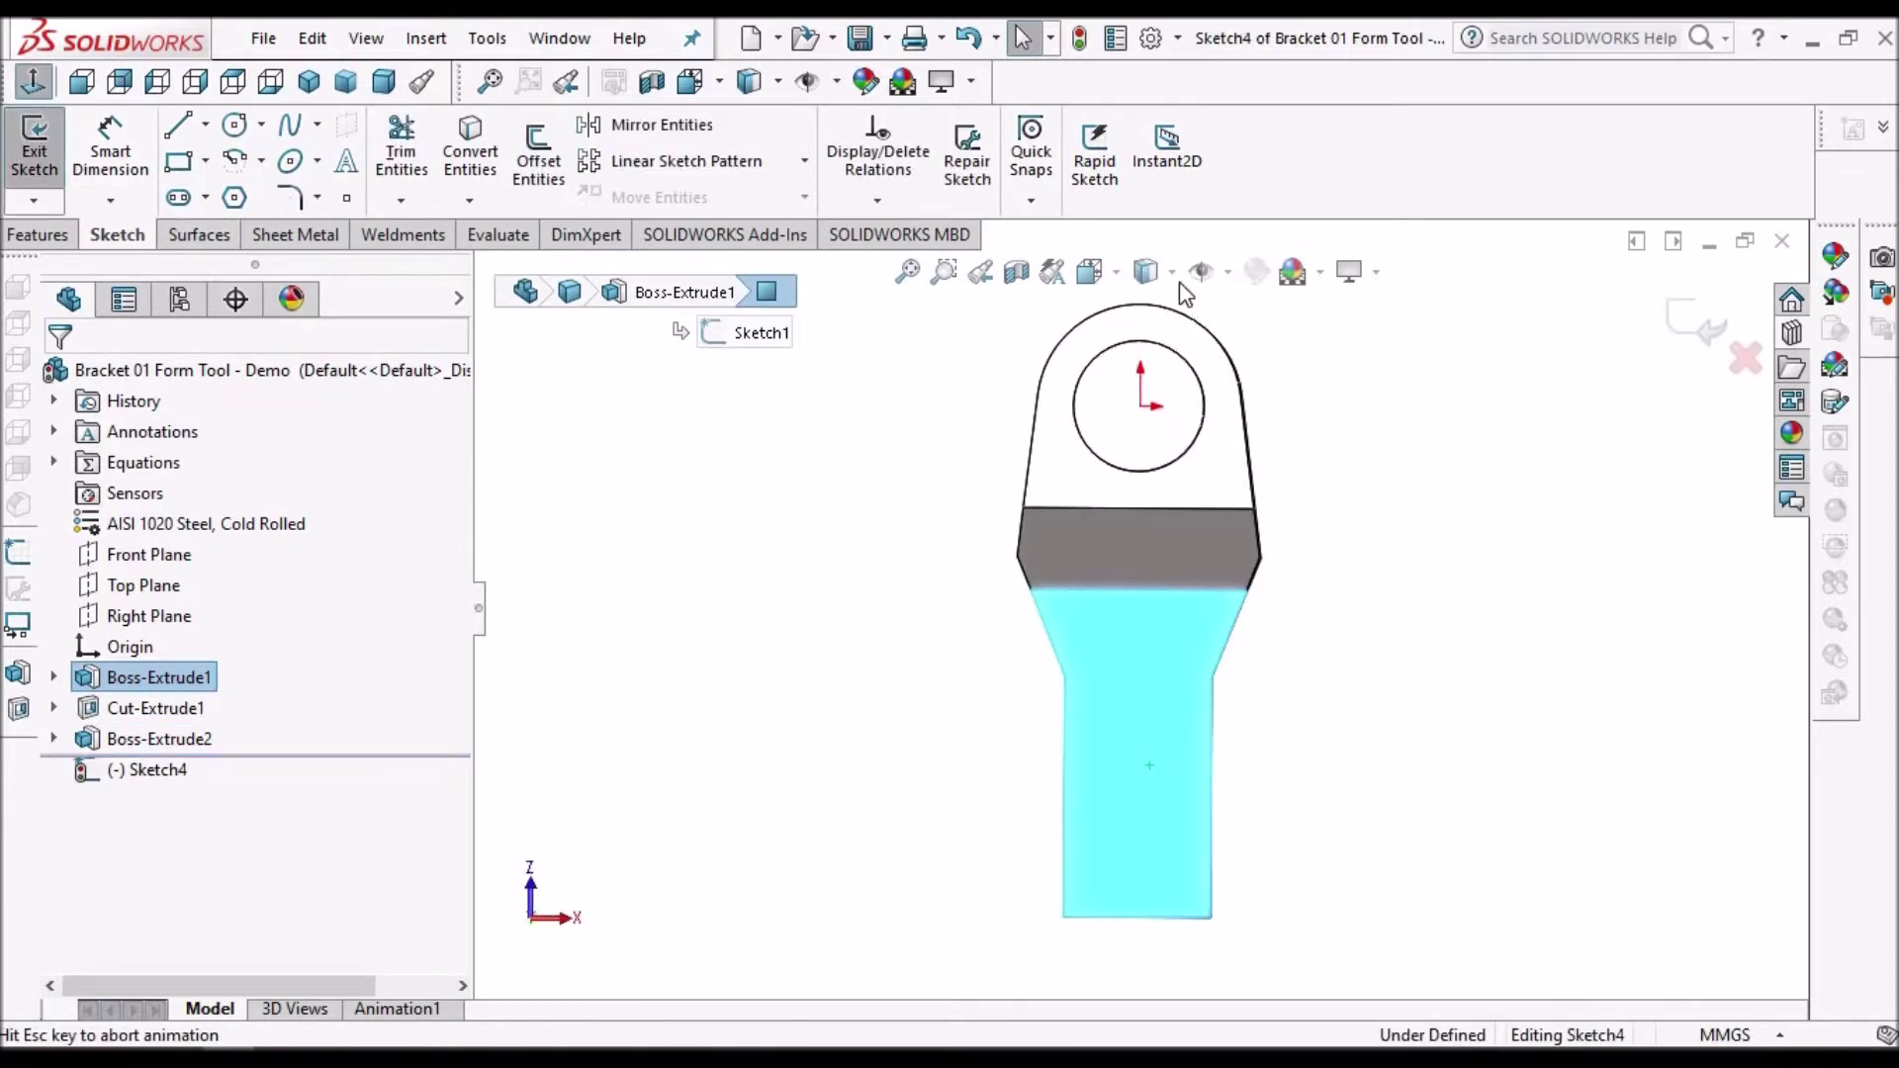
click(1146, 271)
click(1156, 469)
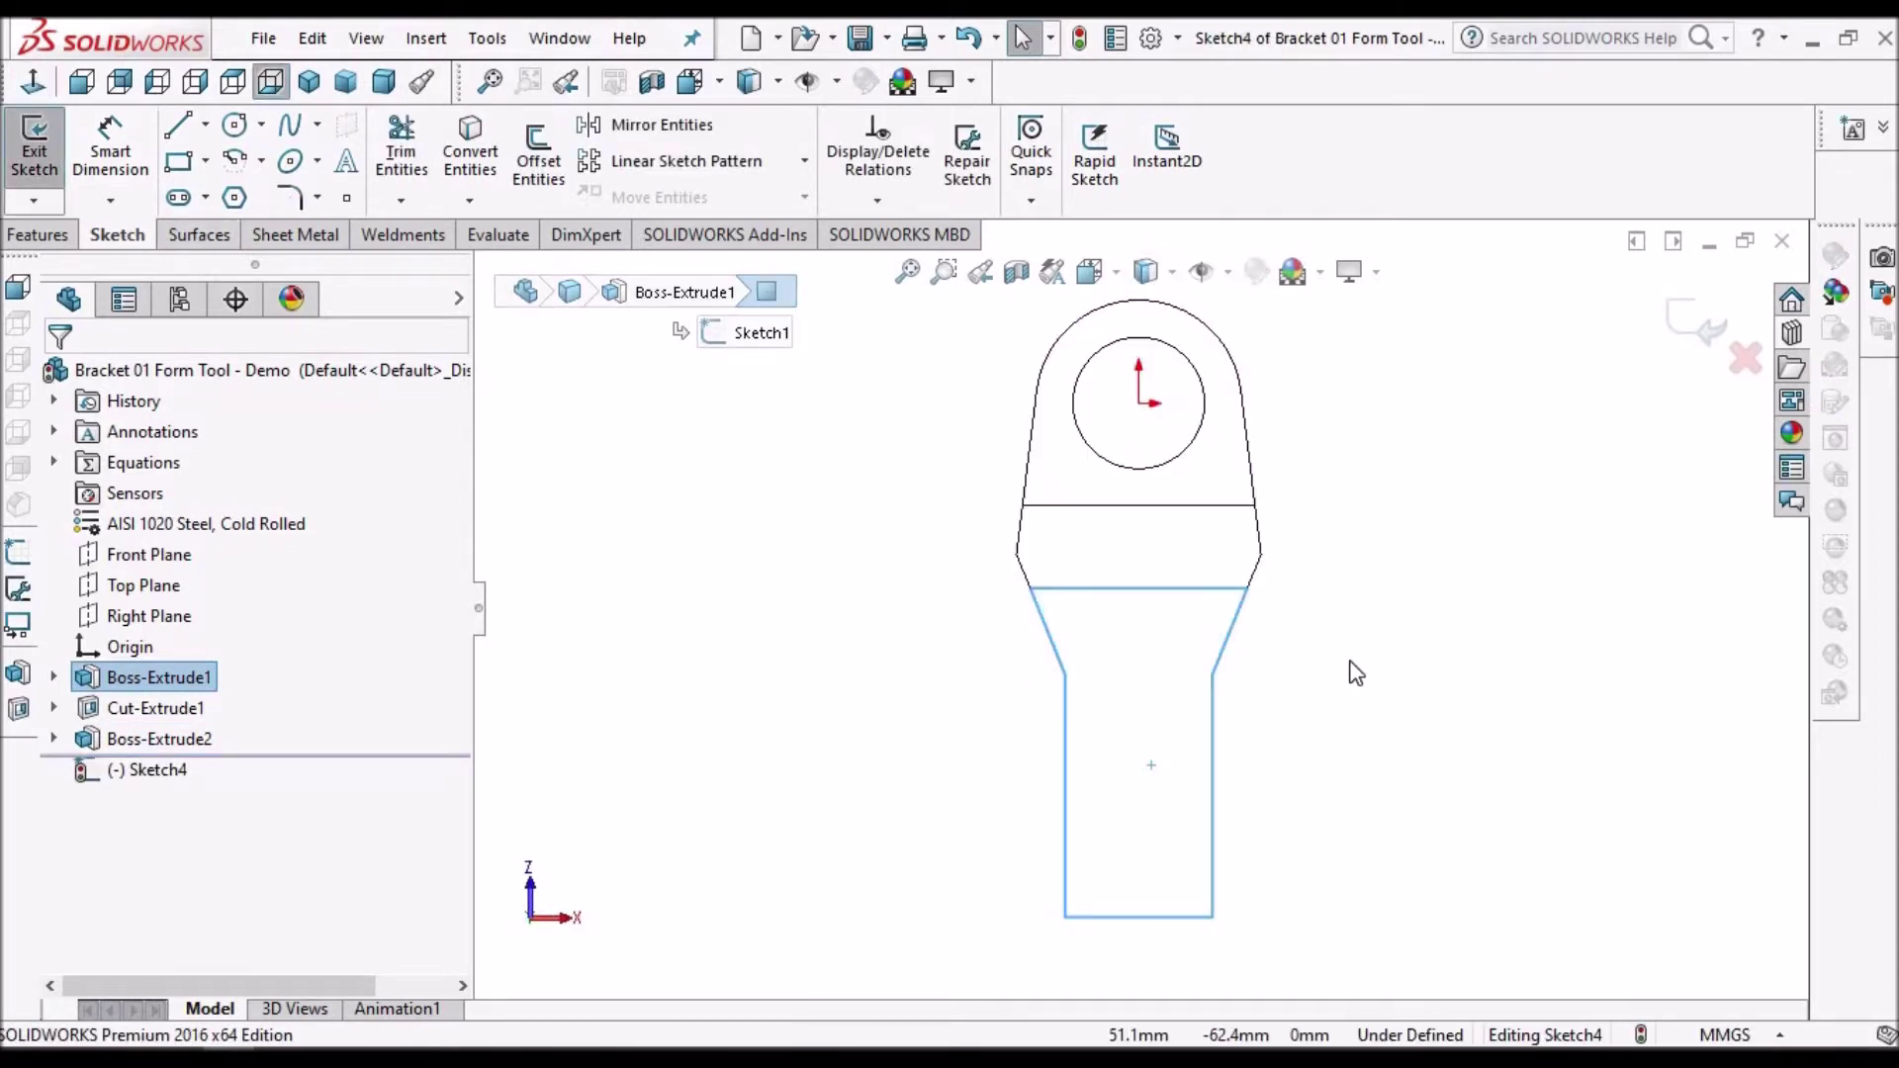
- Sketch two separate circles along the shank's vertical middle, the lower about 9.1 mm and the upper about 9.5 mm in radius
click(1355, 673)
key(f)
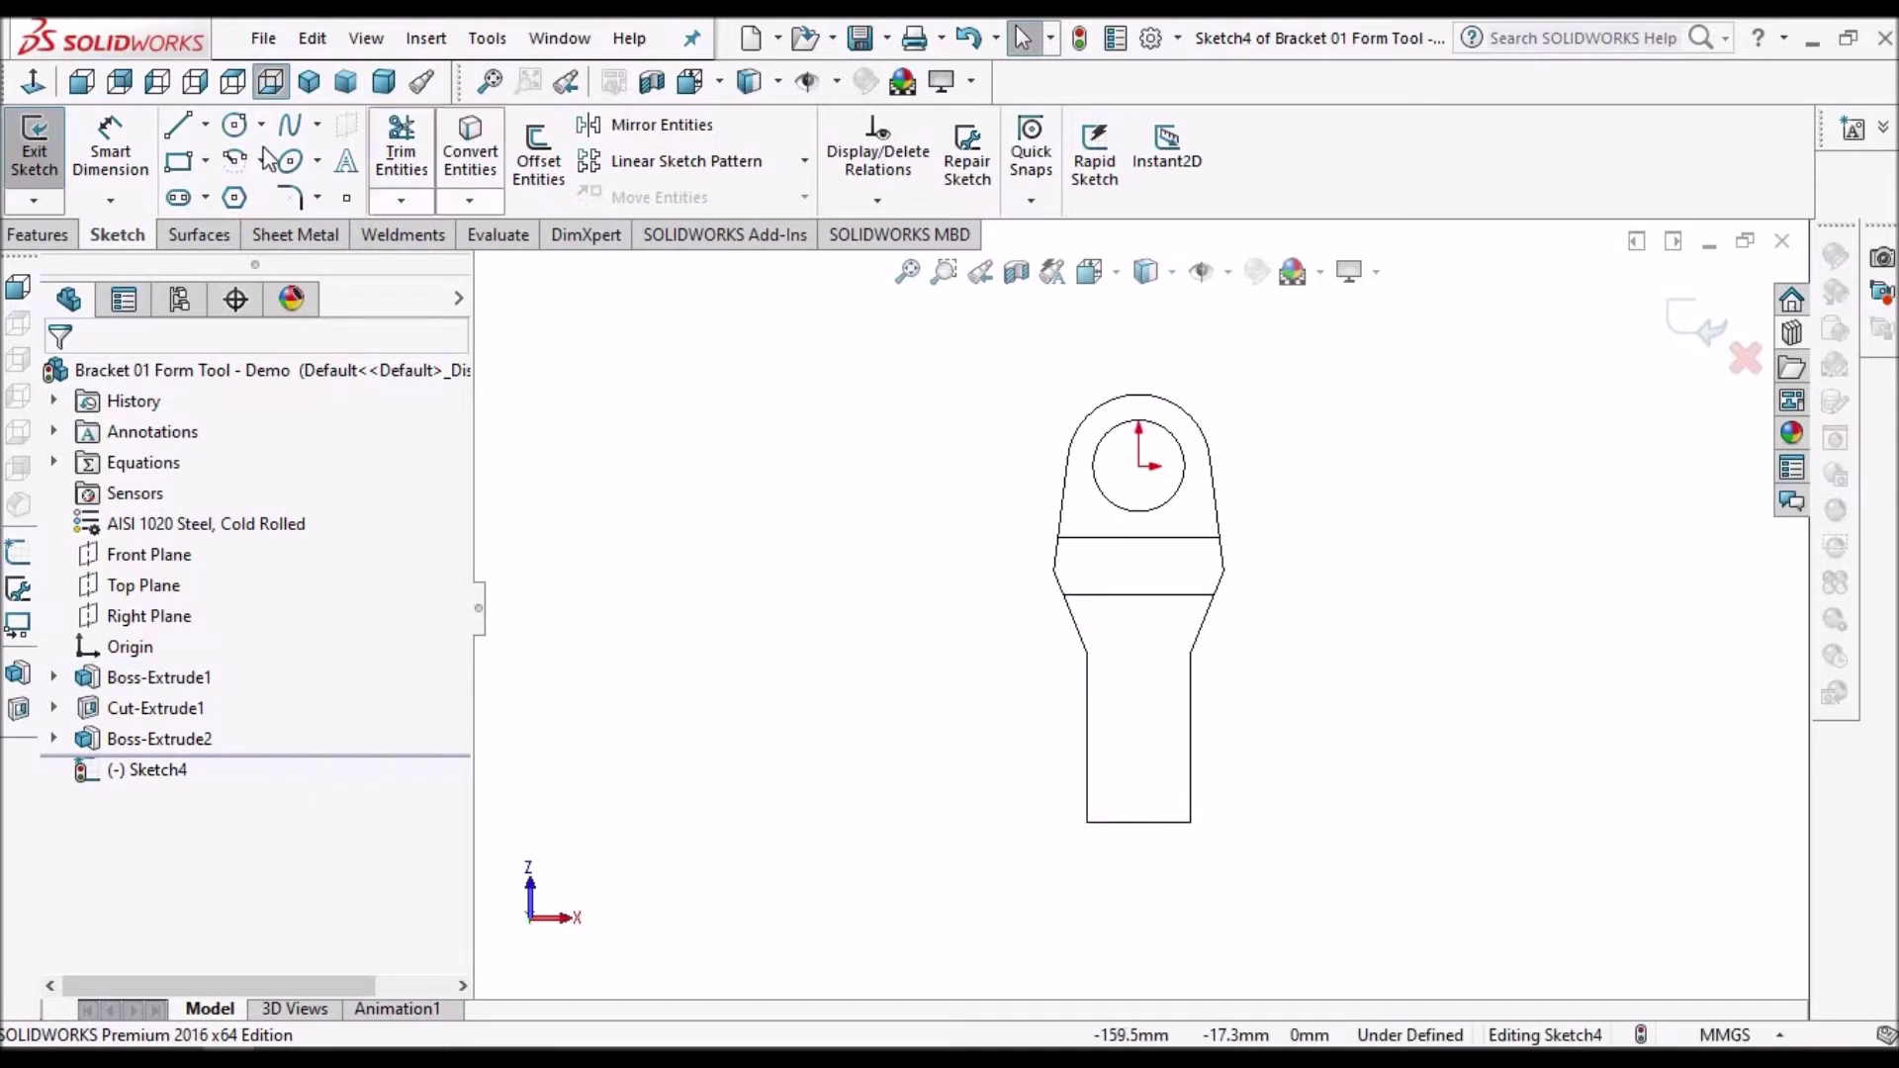
key(ctrl+shift+z)
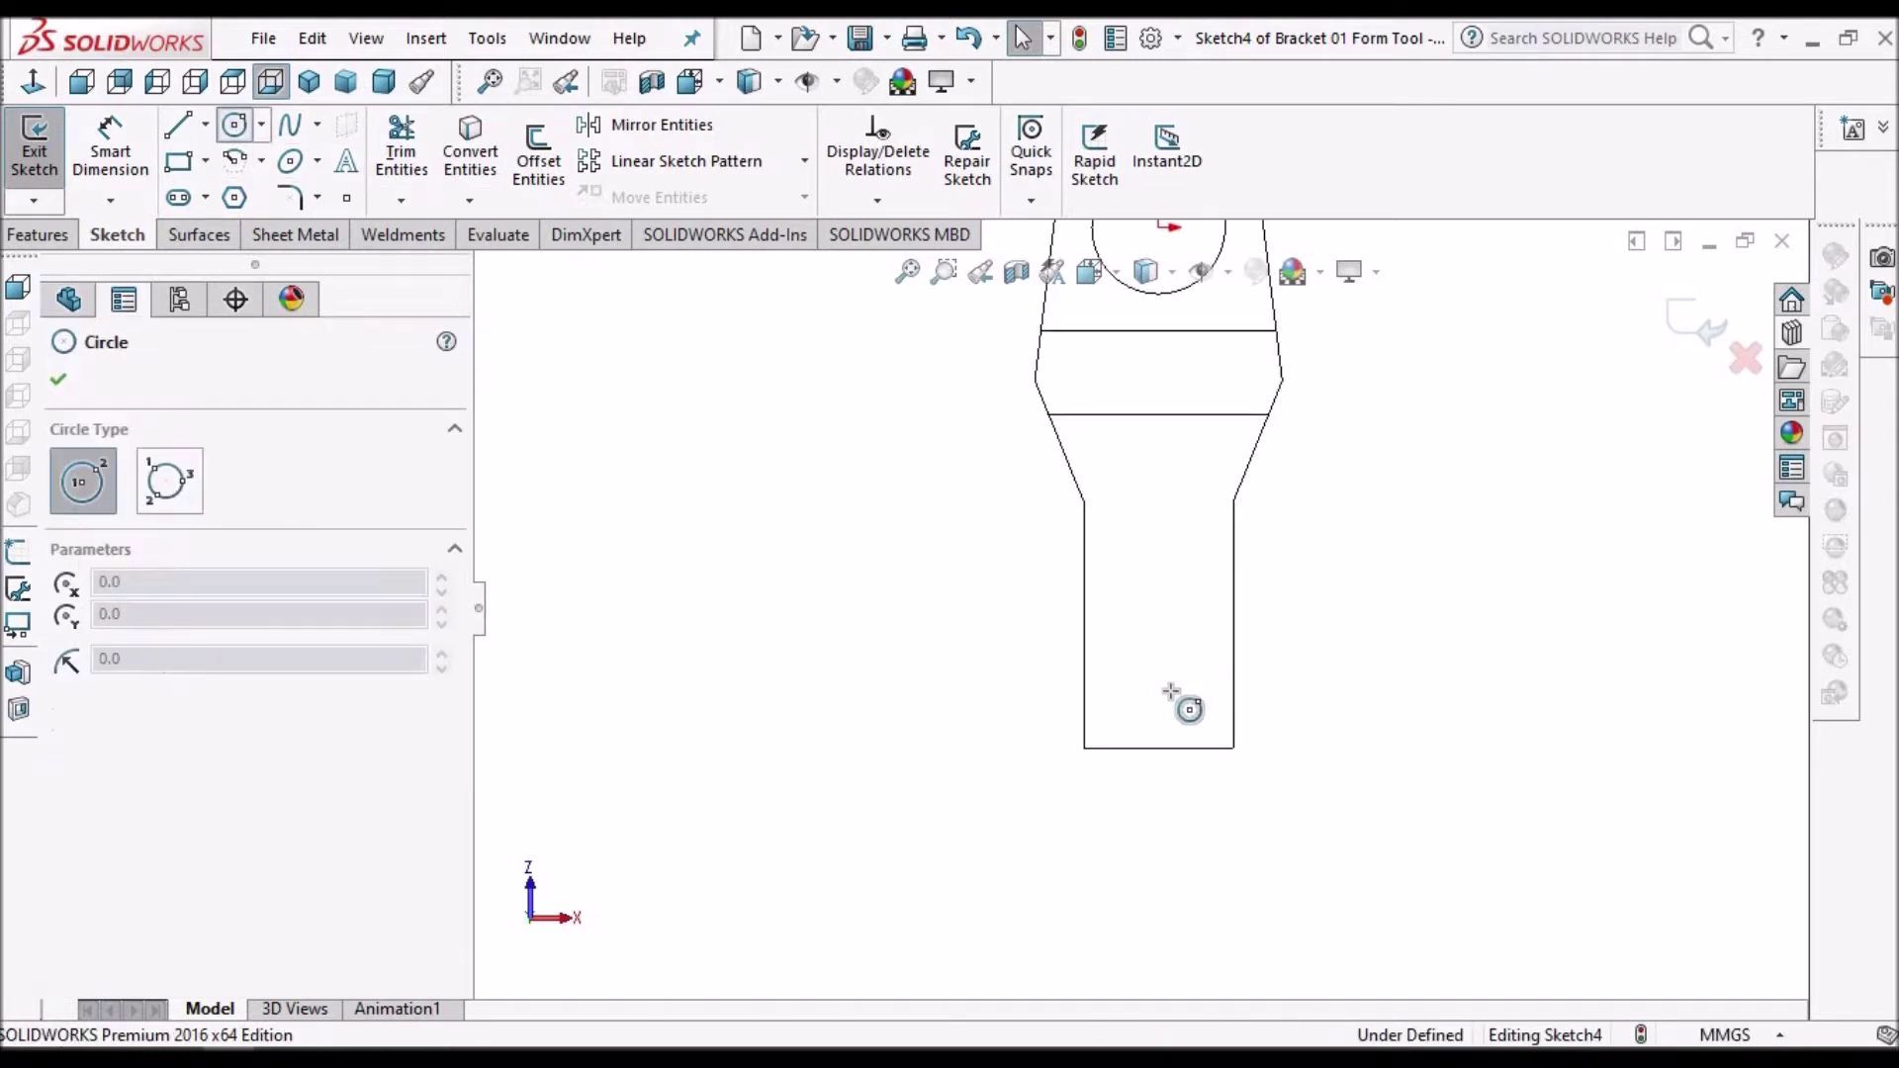
click(1160, 684)
click(1187, 660)
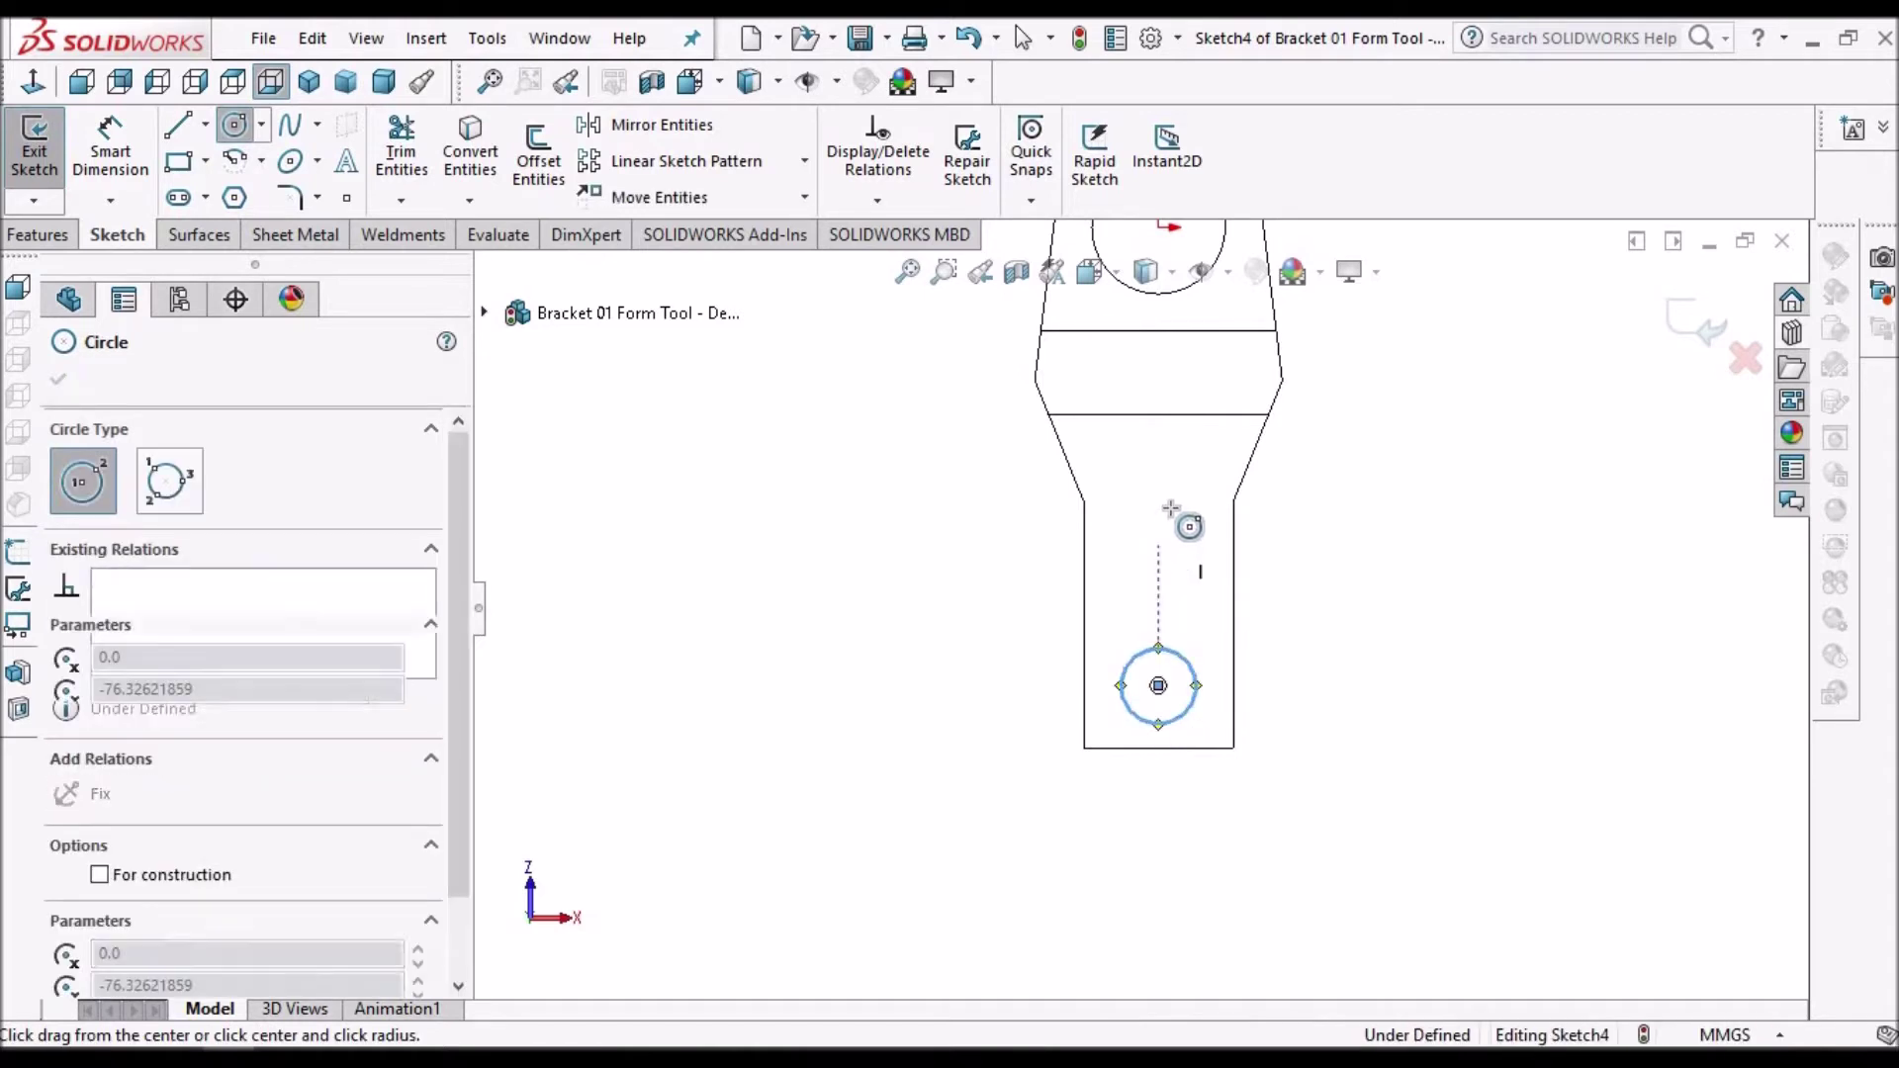
click(1159, 545)
click(1170, 508)
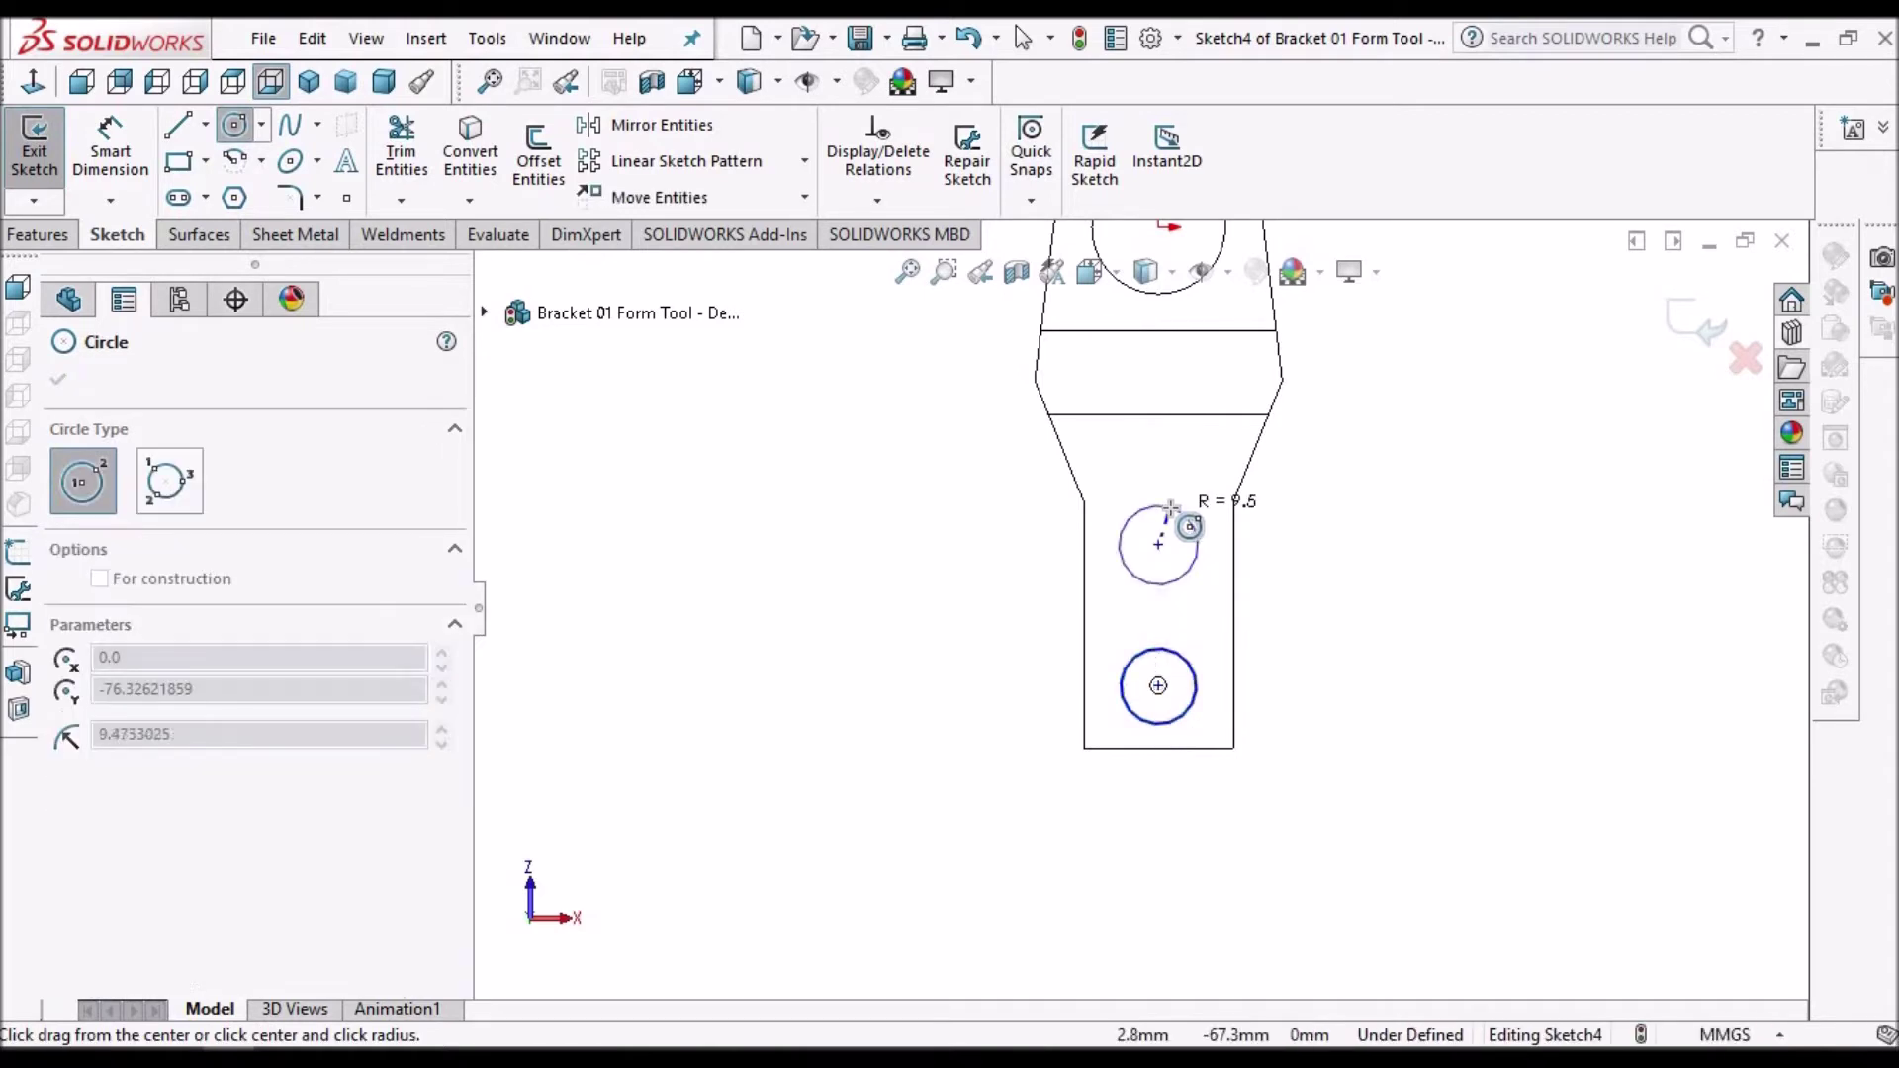
right_click(1441, 523)
click(1474, 561)
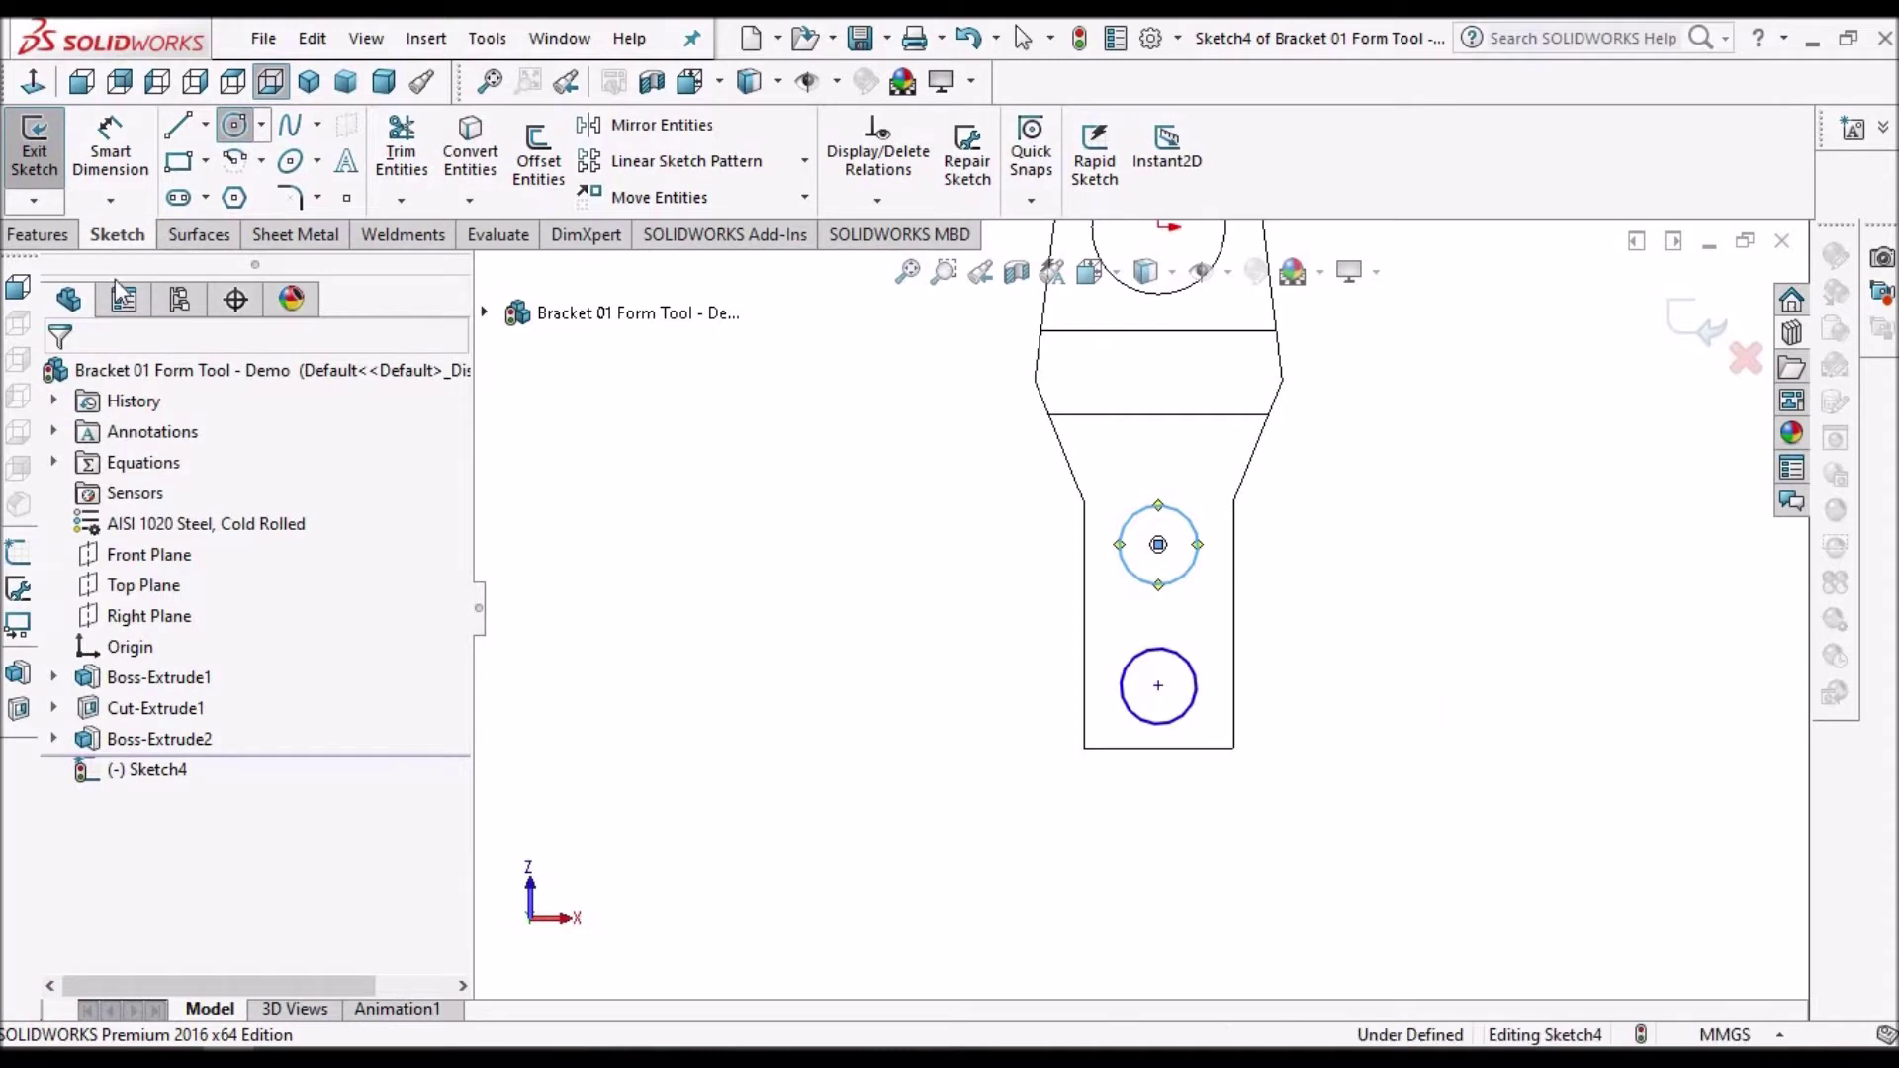
- Dimension the lower circle's center 20 mm from the shank's bottom edge
click(110, 146)
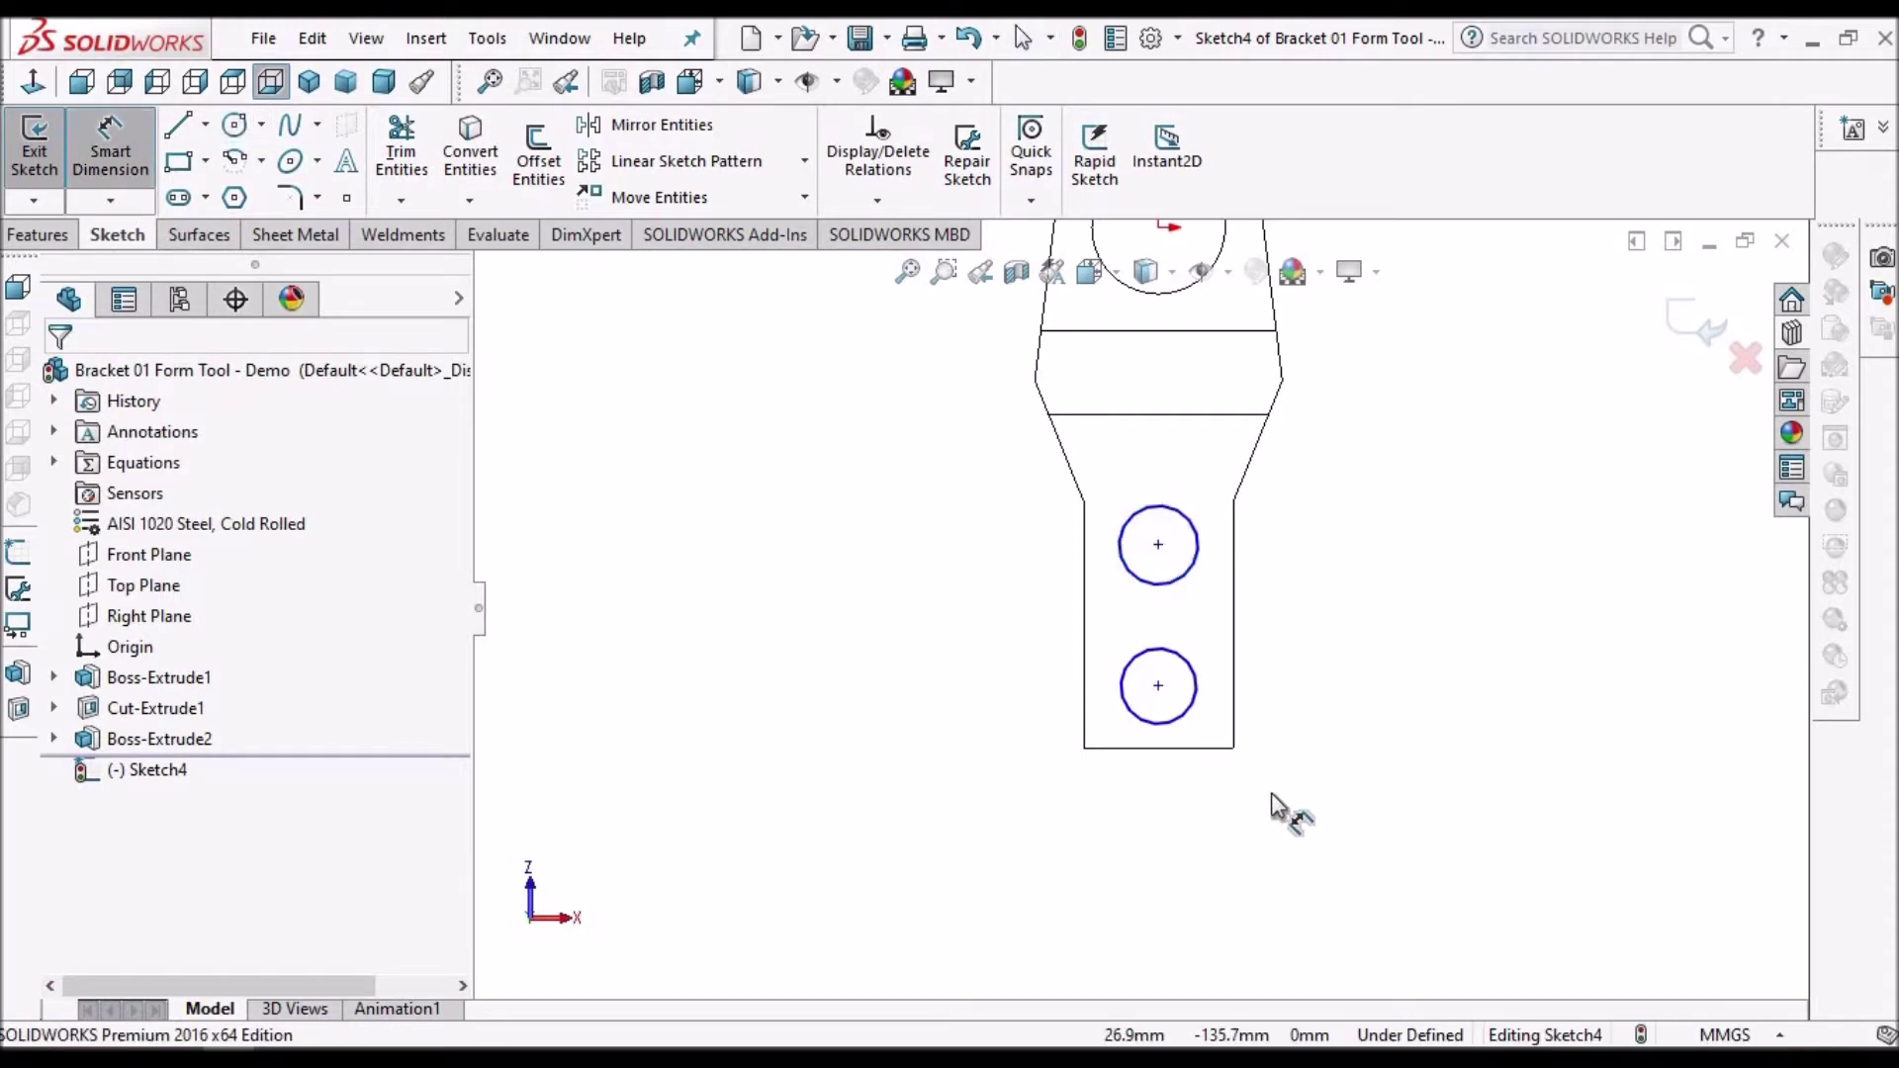
click(1199, 748)
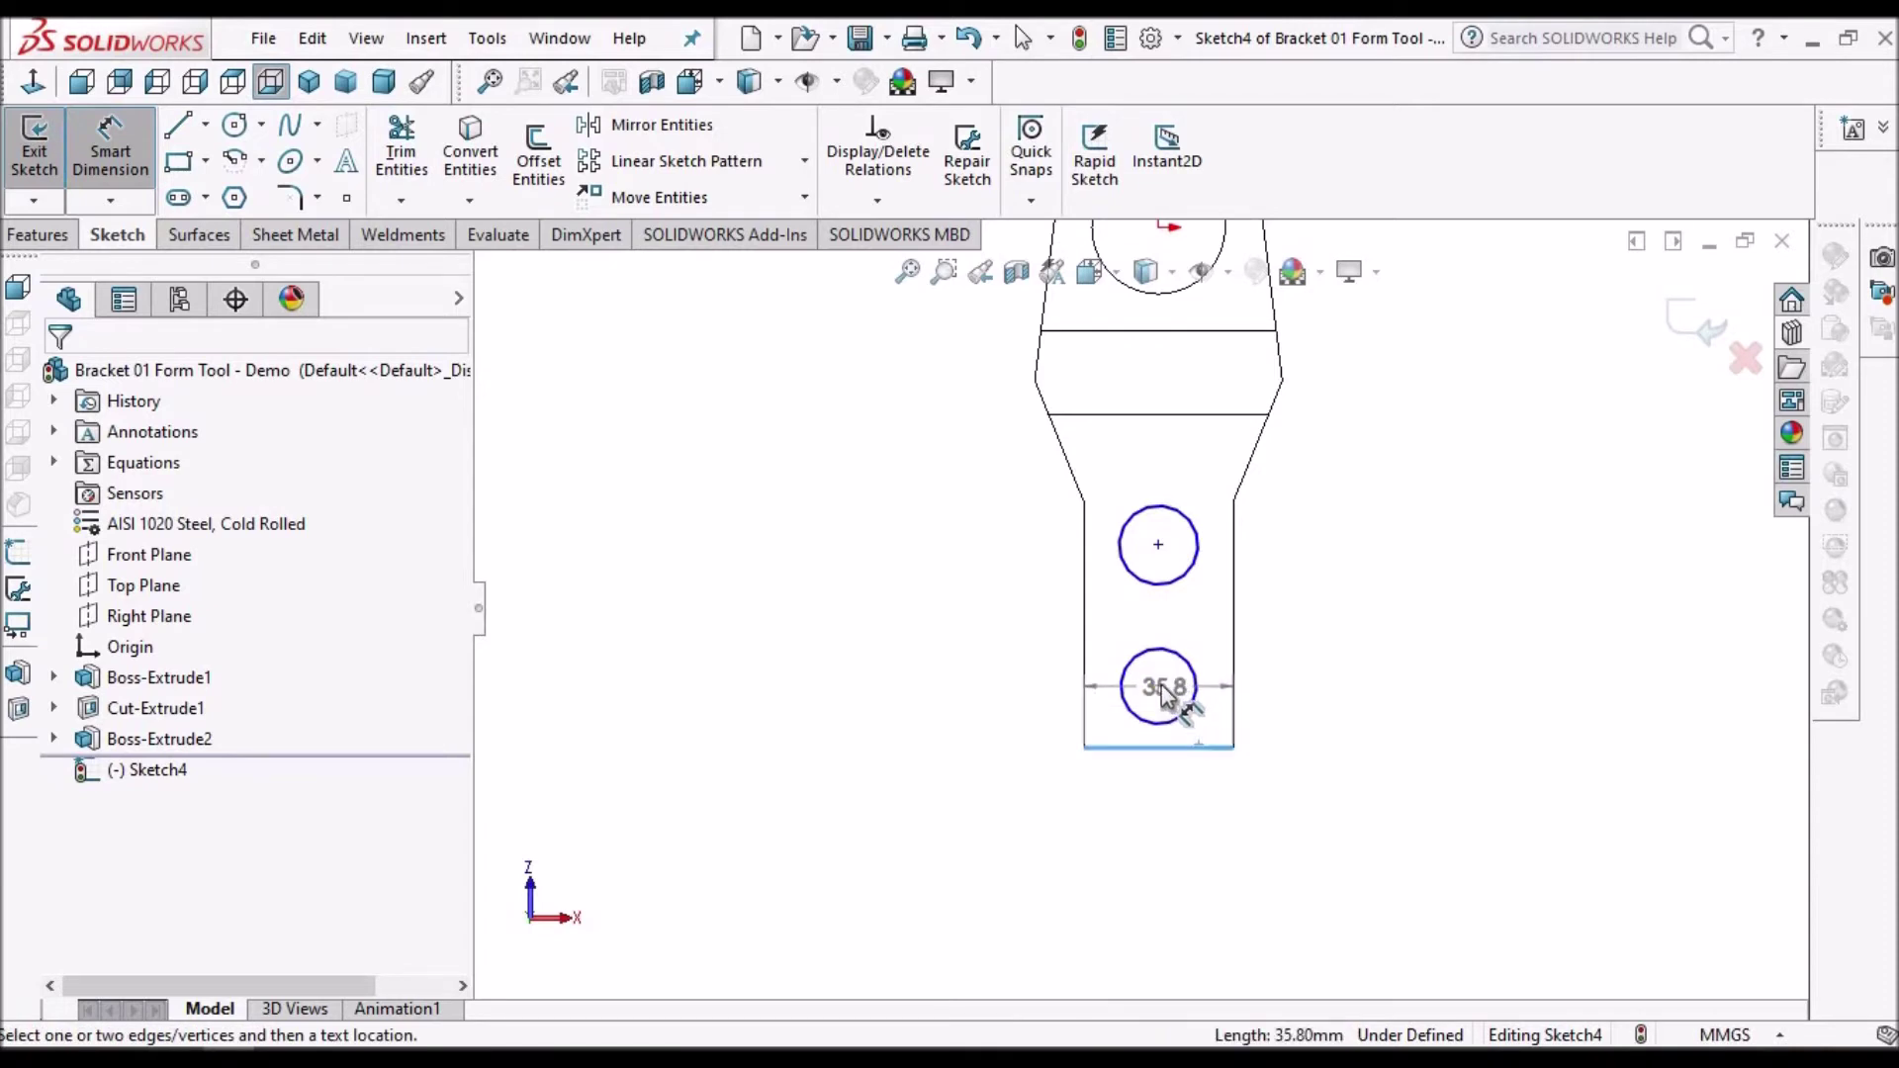
click(1164, 692)
click(1158, 685)
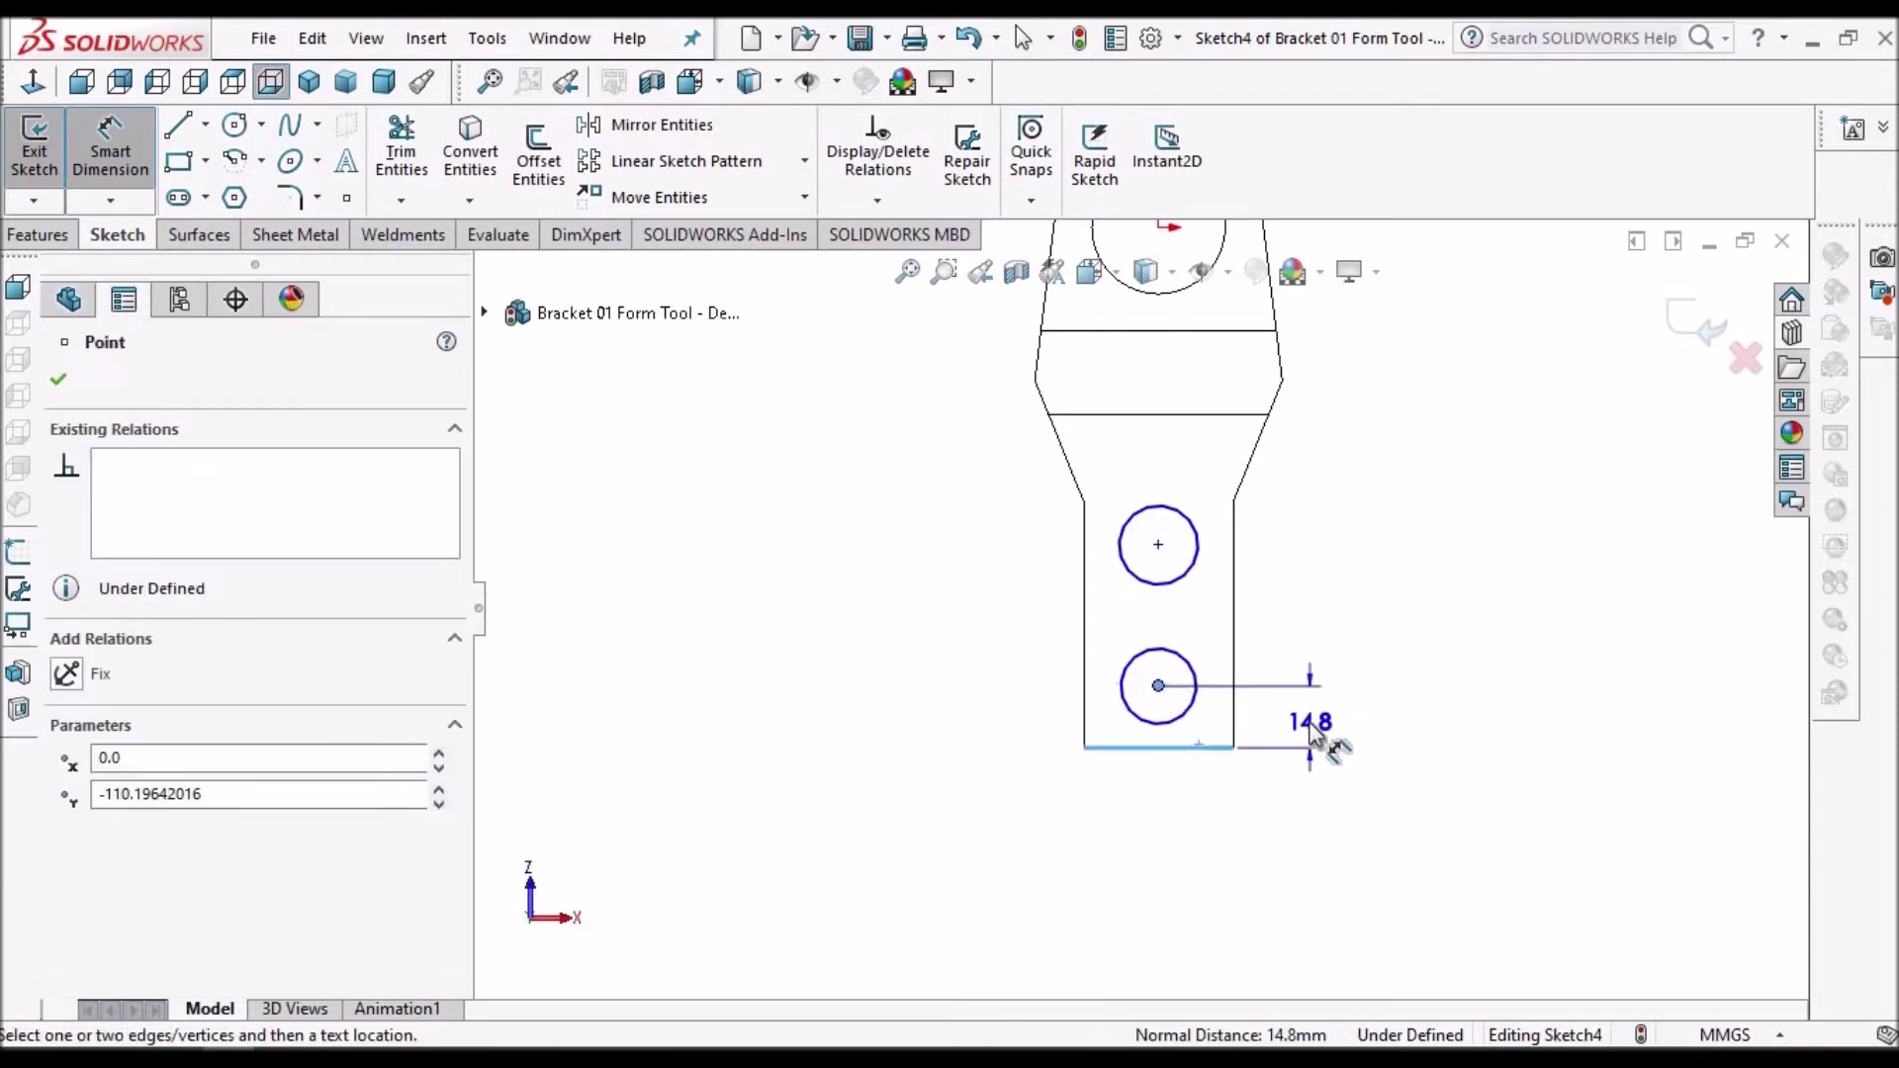
click(1308, 721)
text(20)
key(Return)
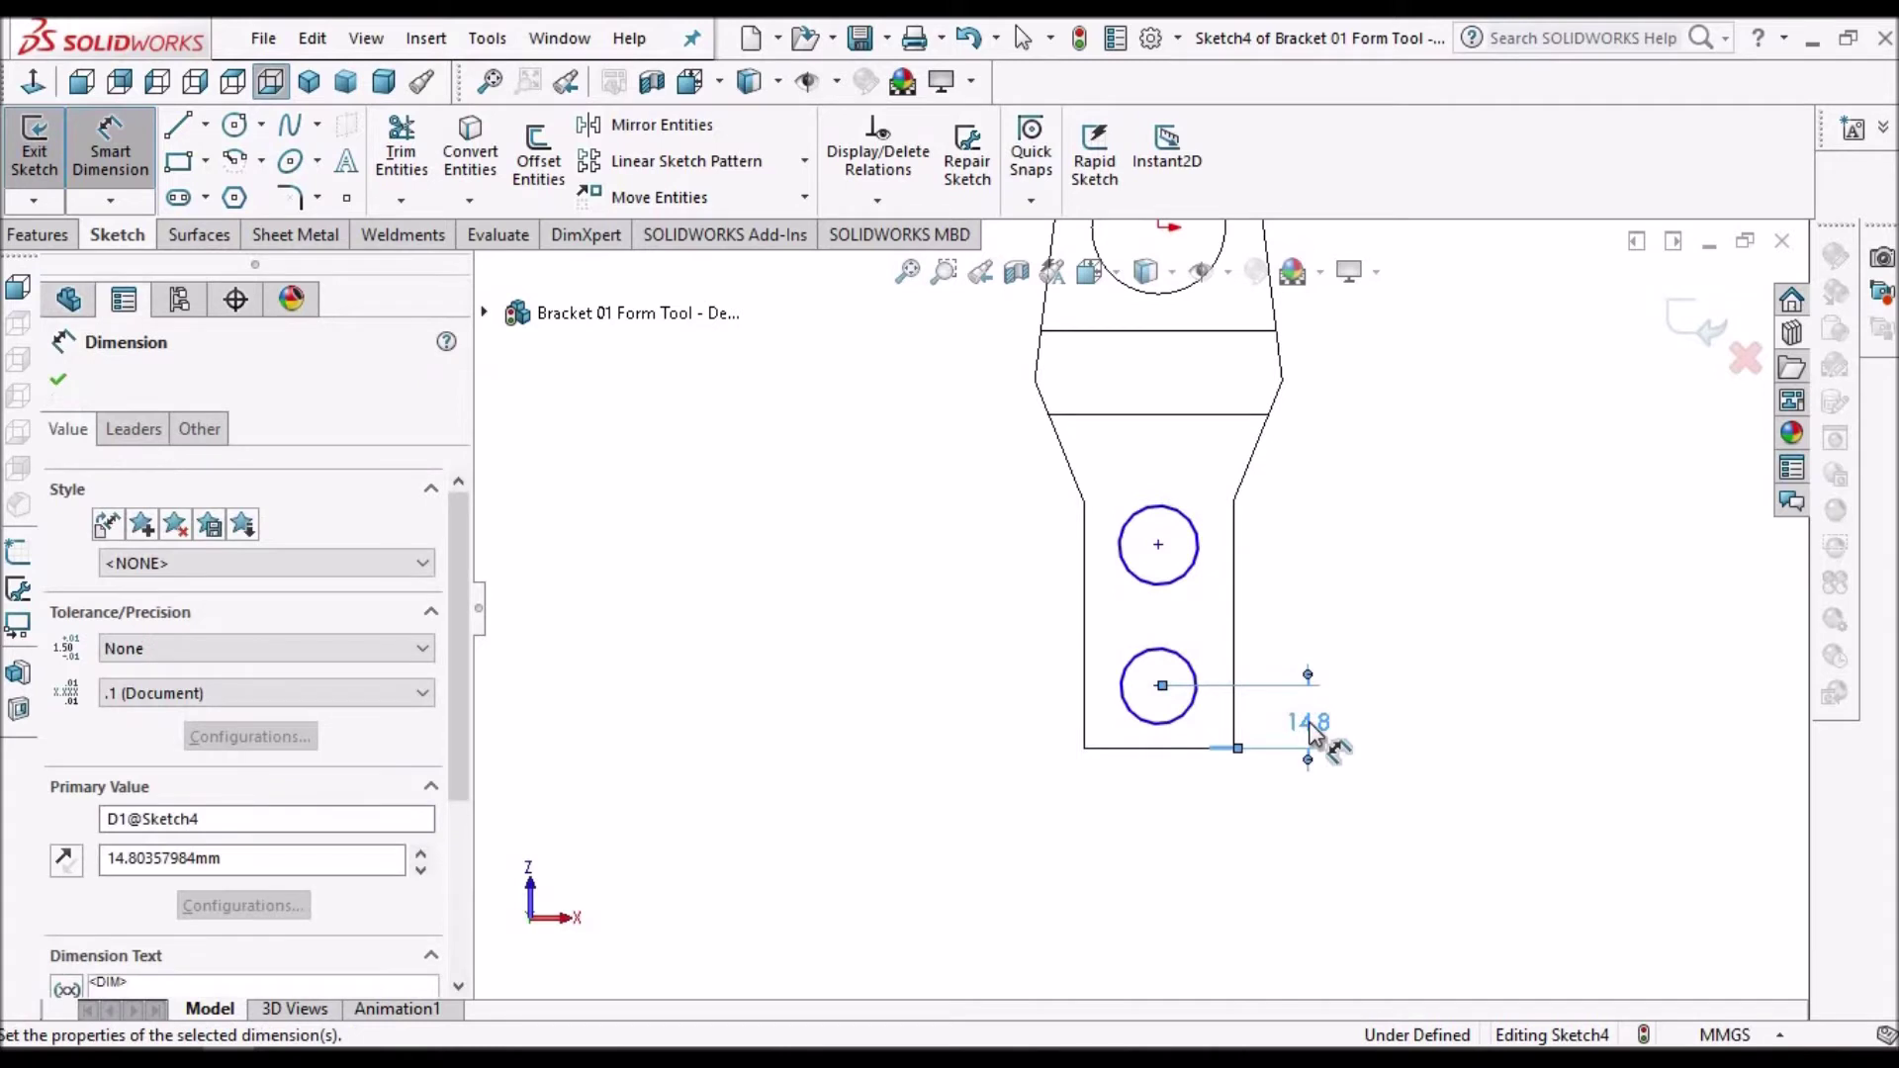
- Dimension the upper circle's center 55 mm from the shank's bottom edge
click(1155, 748)
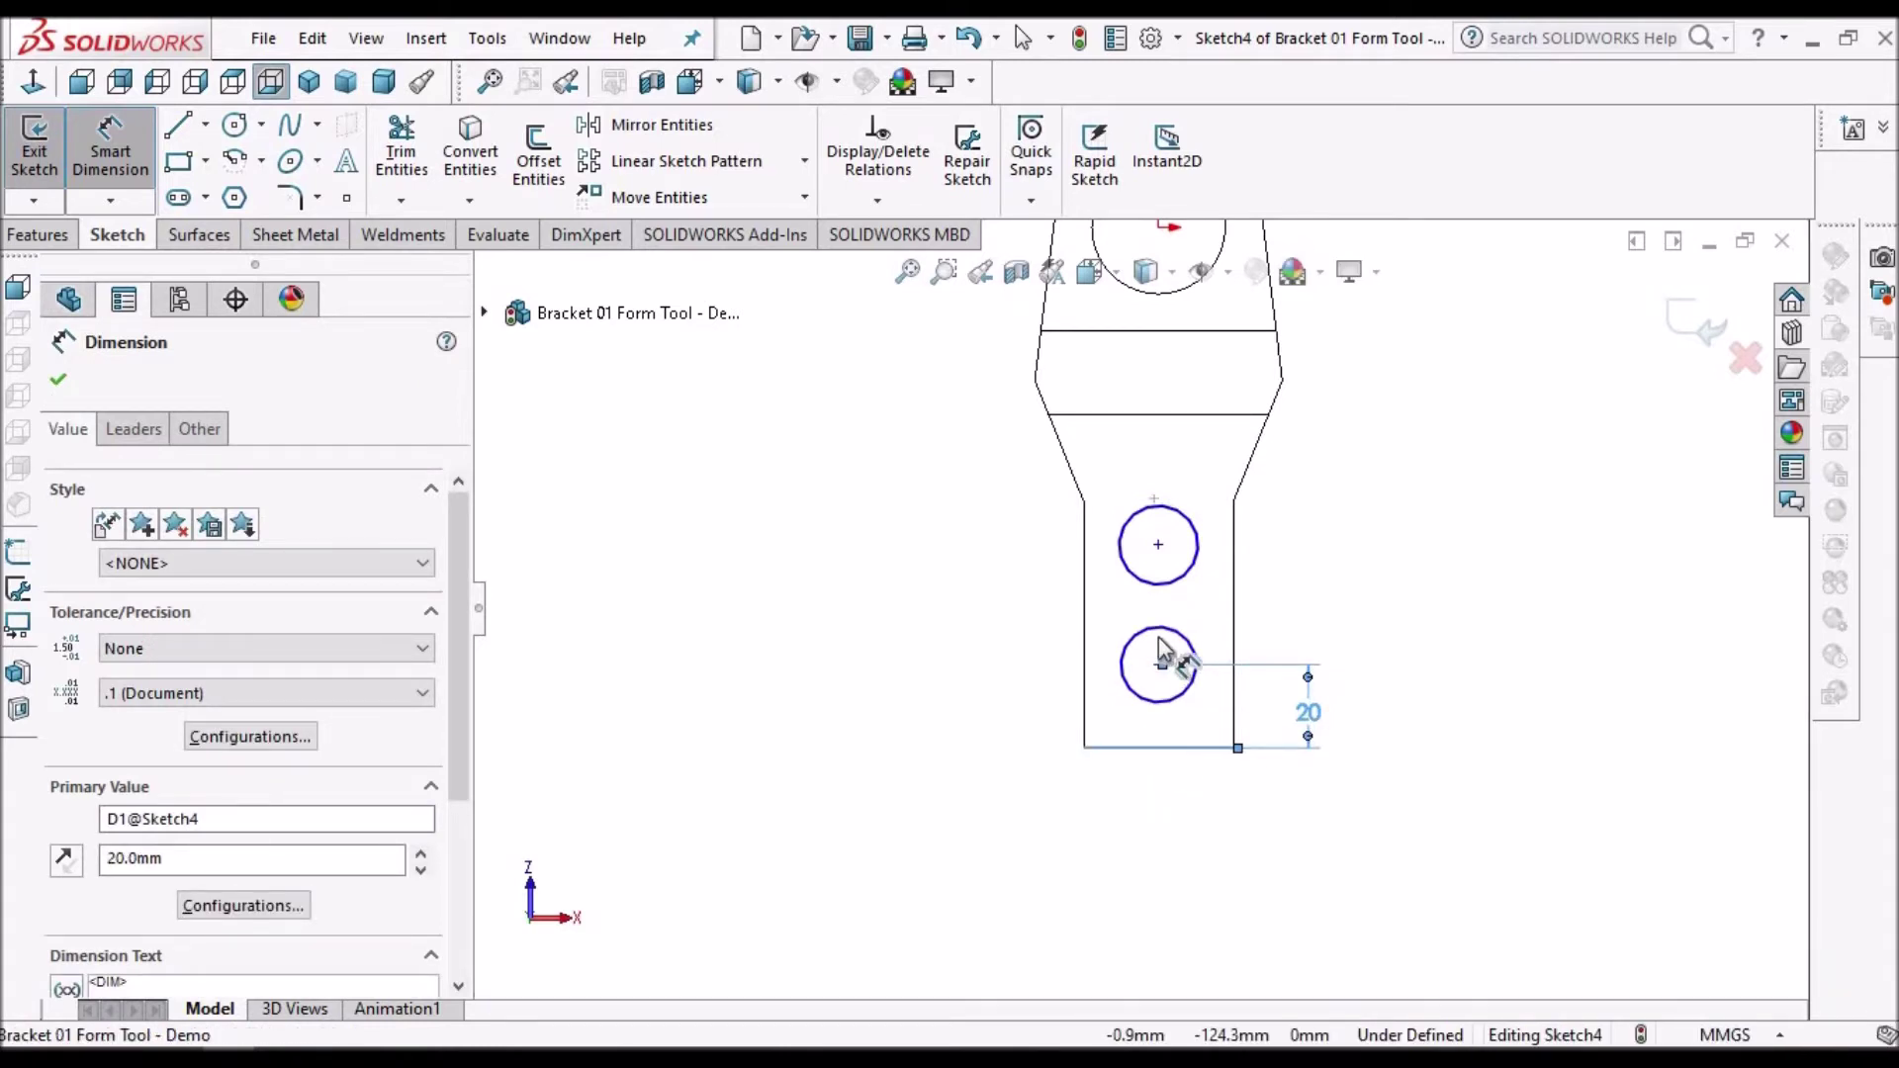
click(1163, 557)
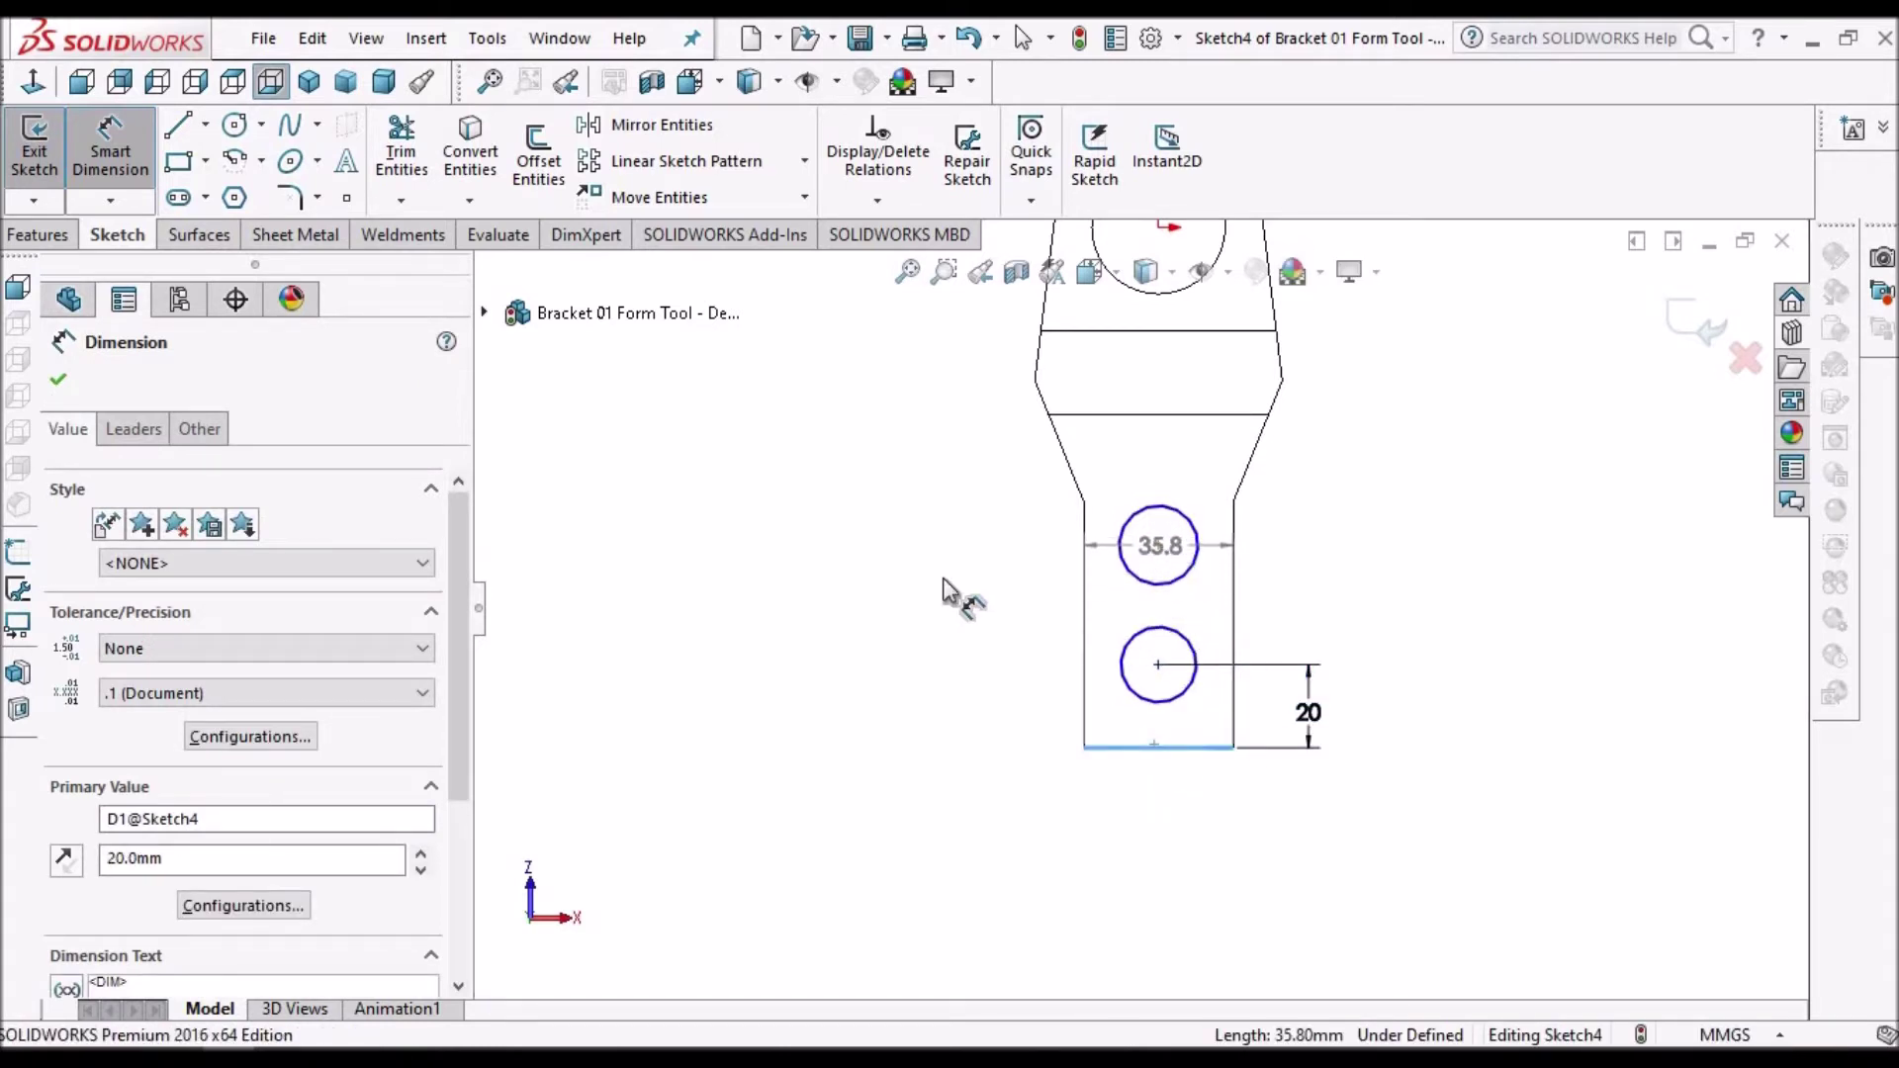
click(942, 578)
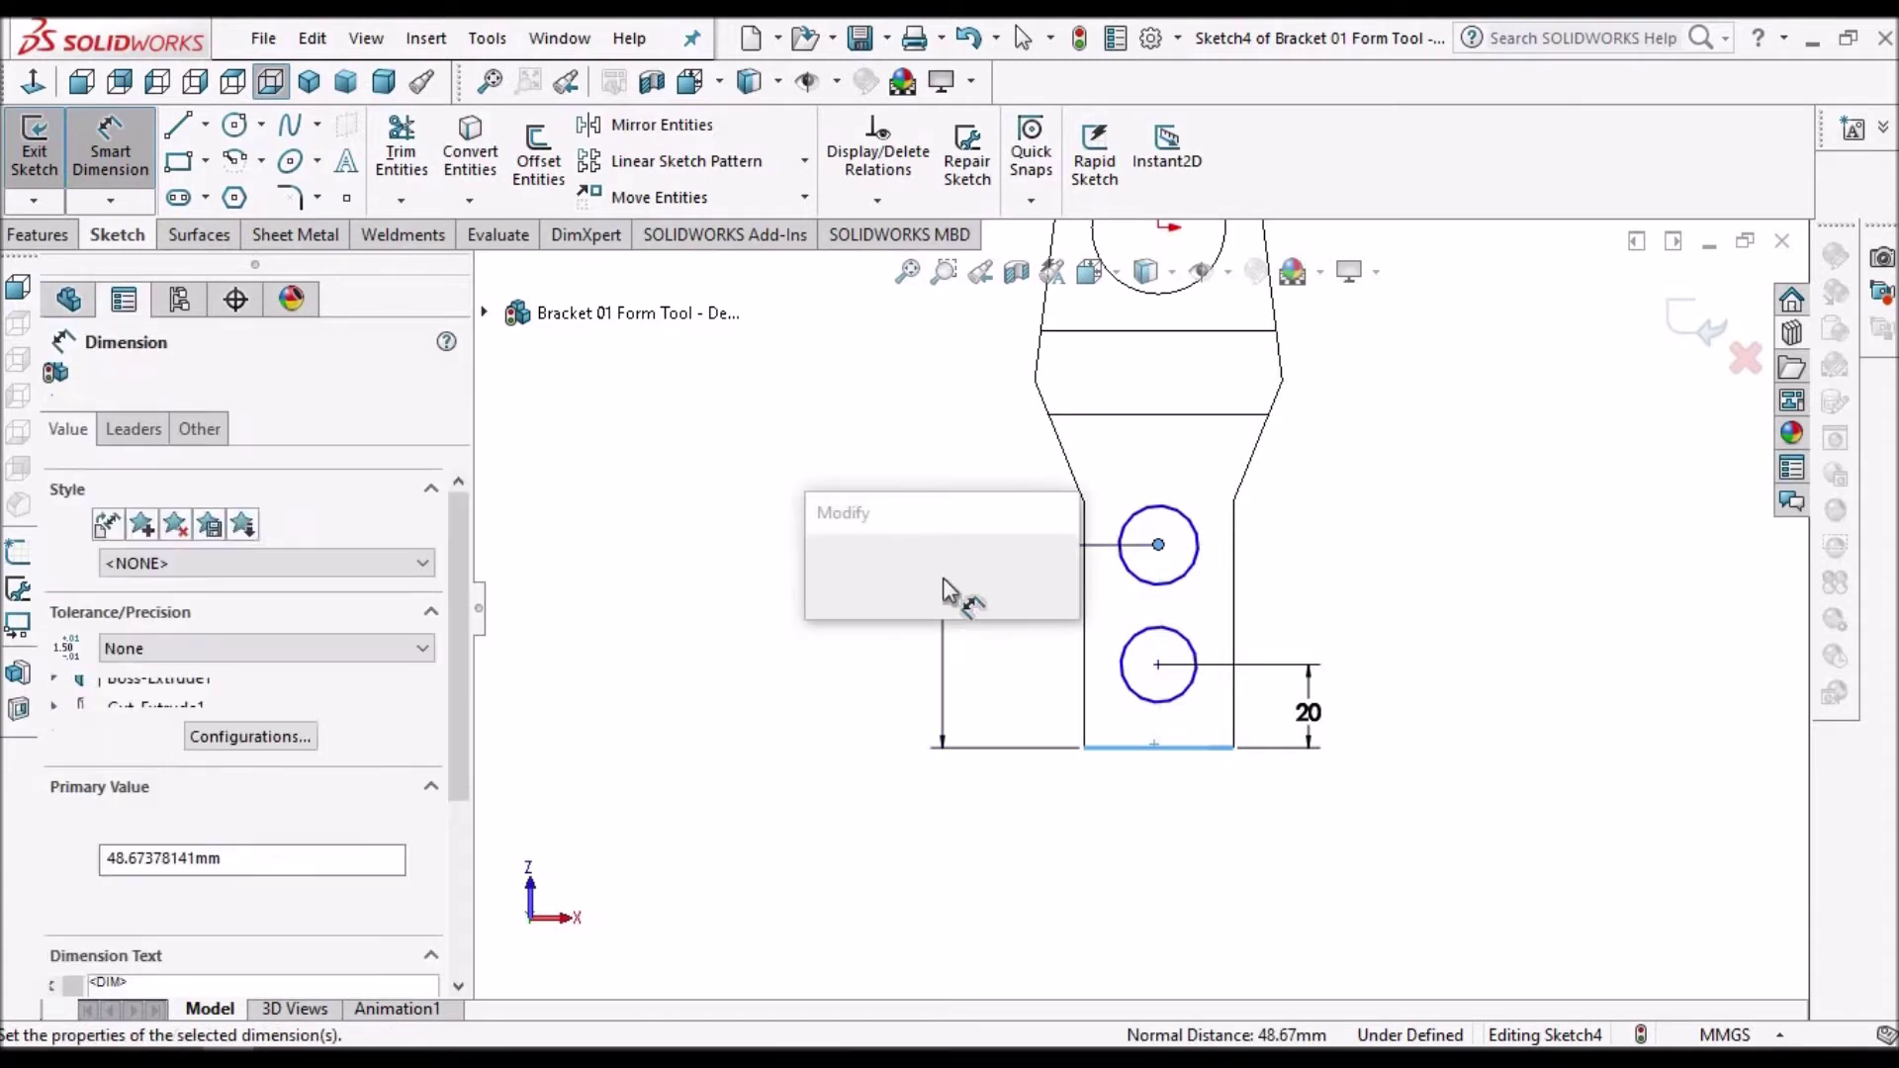
text(55)
key(Return)
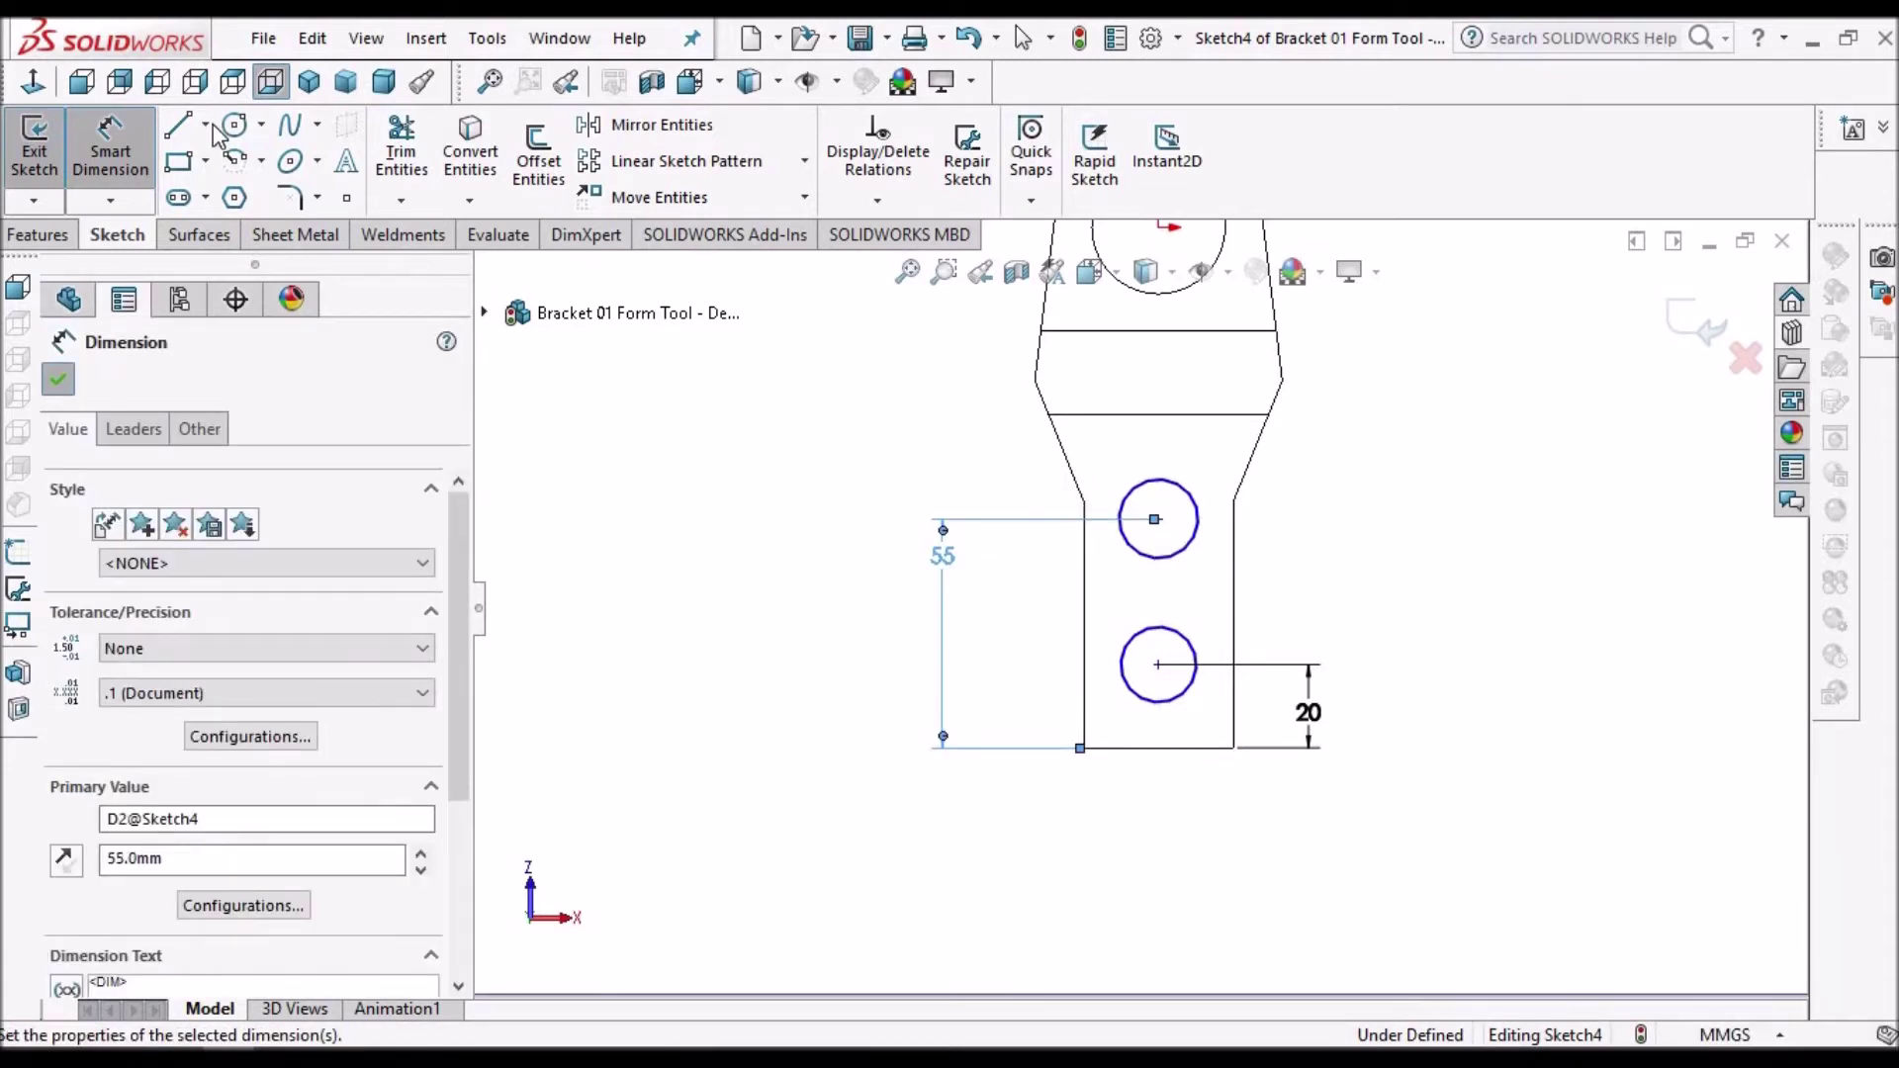
- Draw a vertical centerline from the midpoint of the shank's bottom edge to the lower circle's center
click(207, 125)
click(1301, 837)
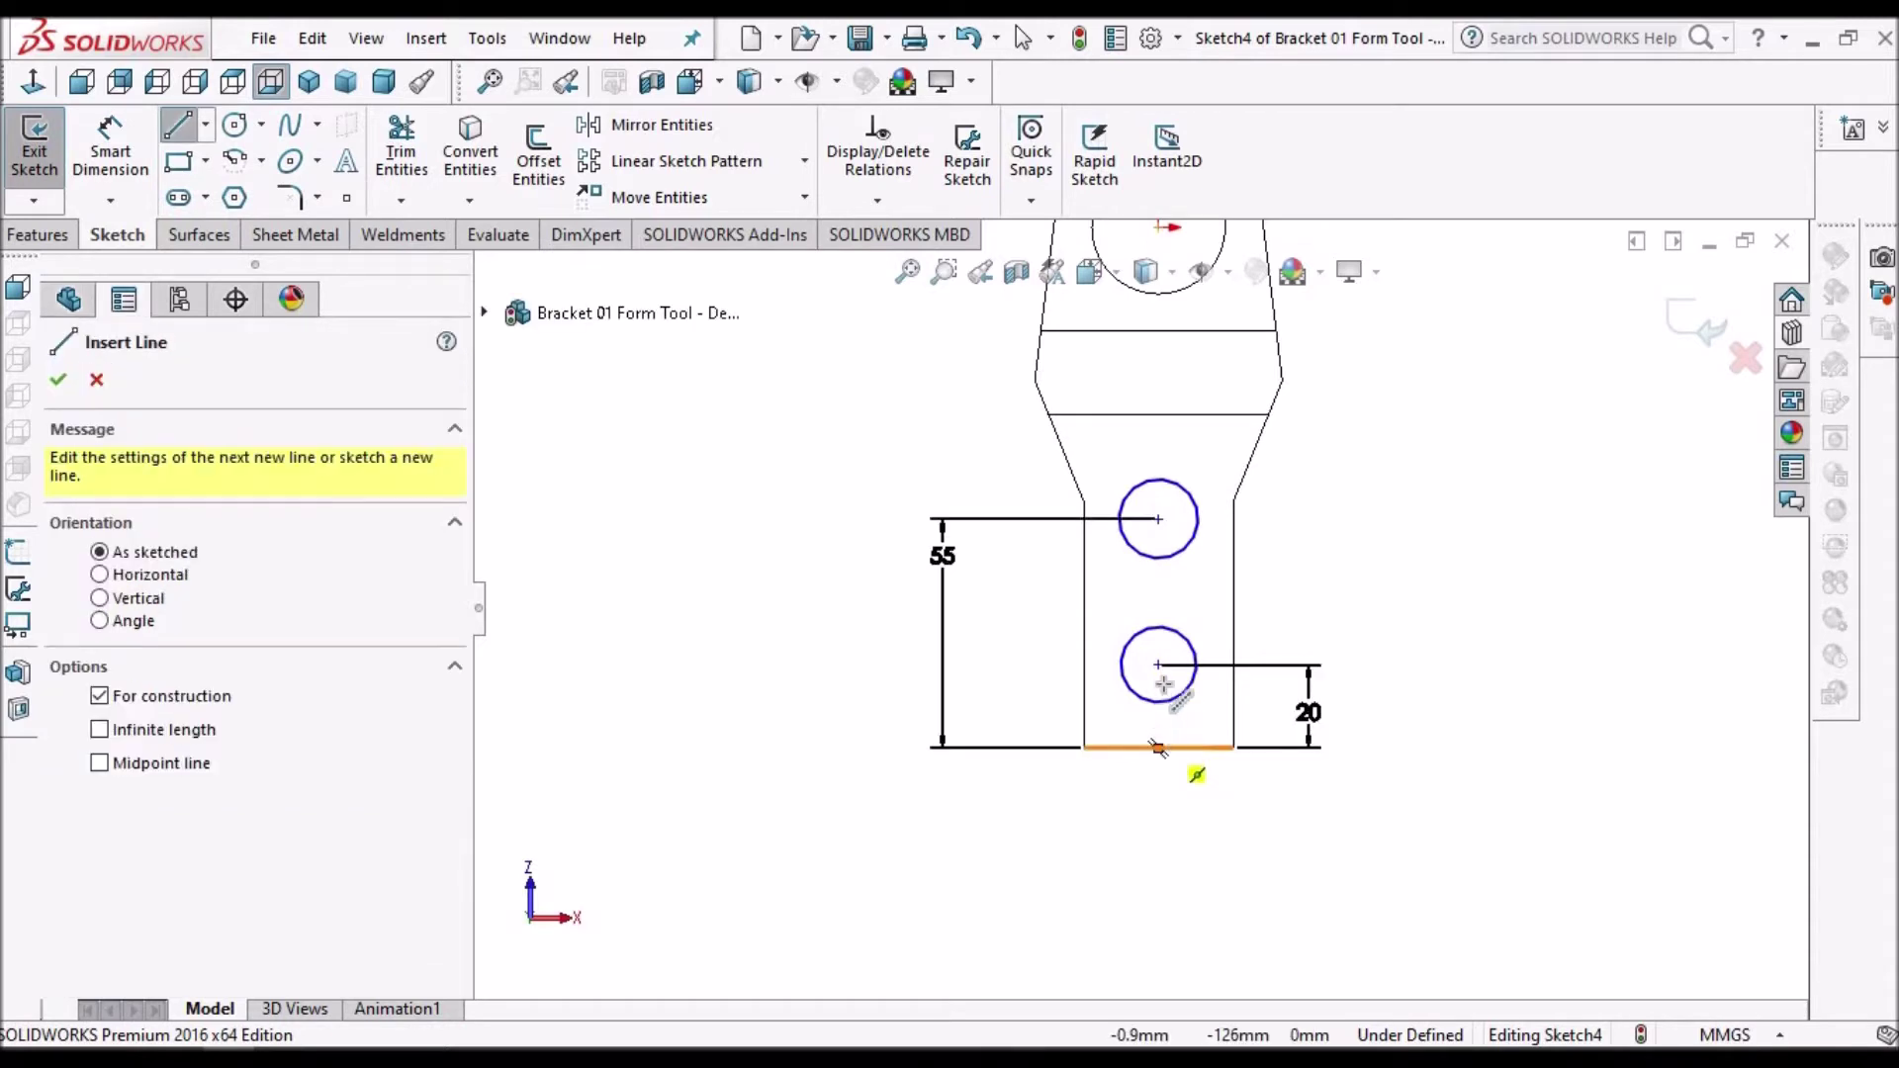
click(1159, 749)
click(1162, 667)
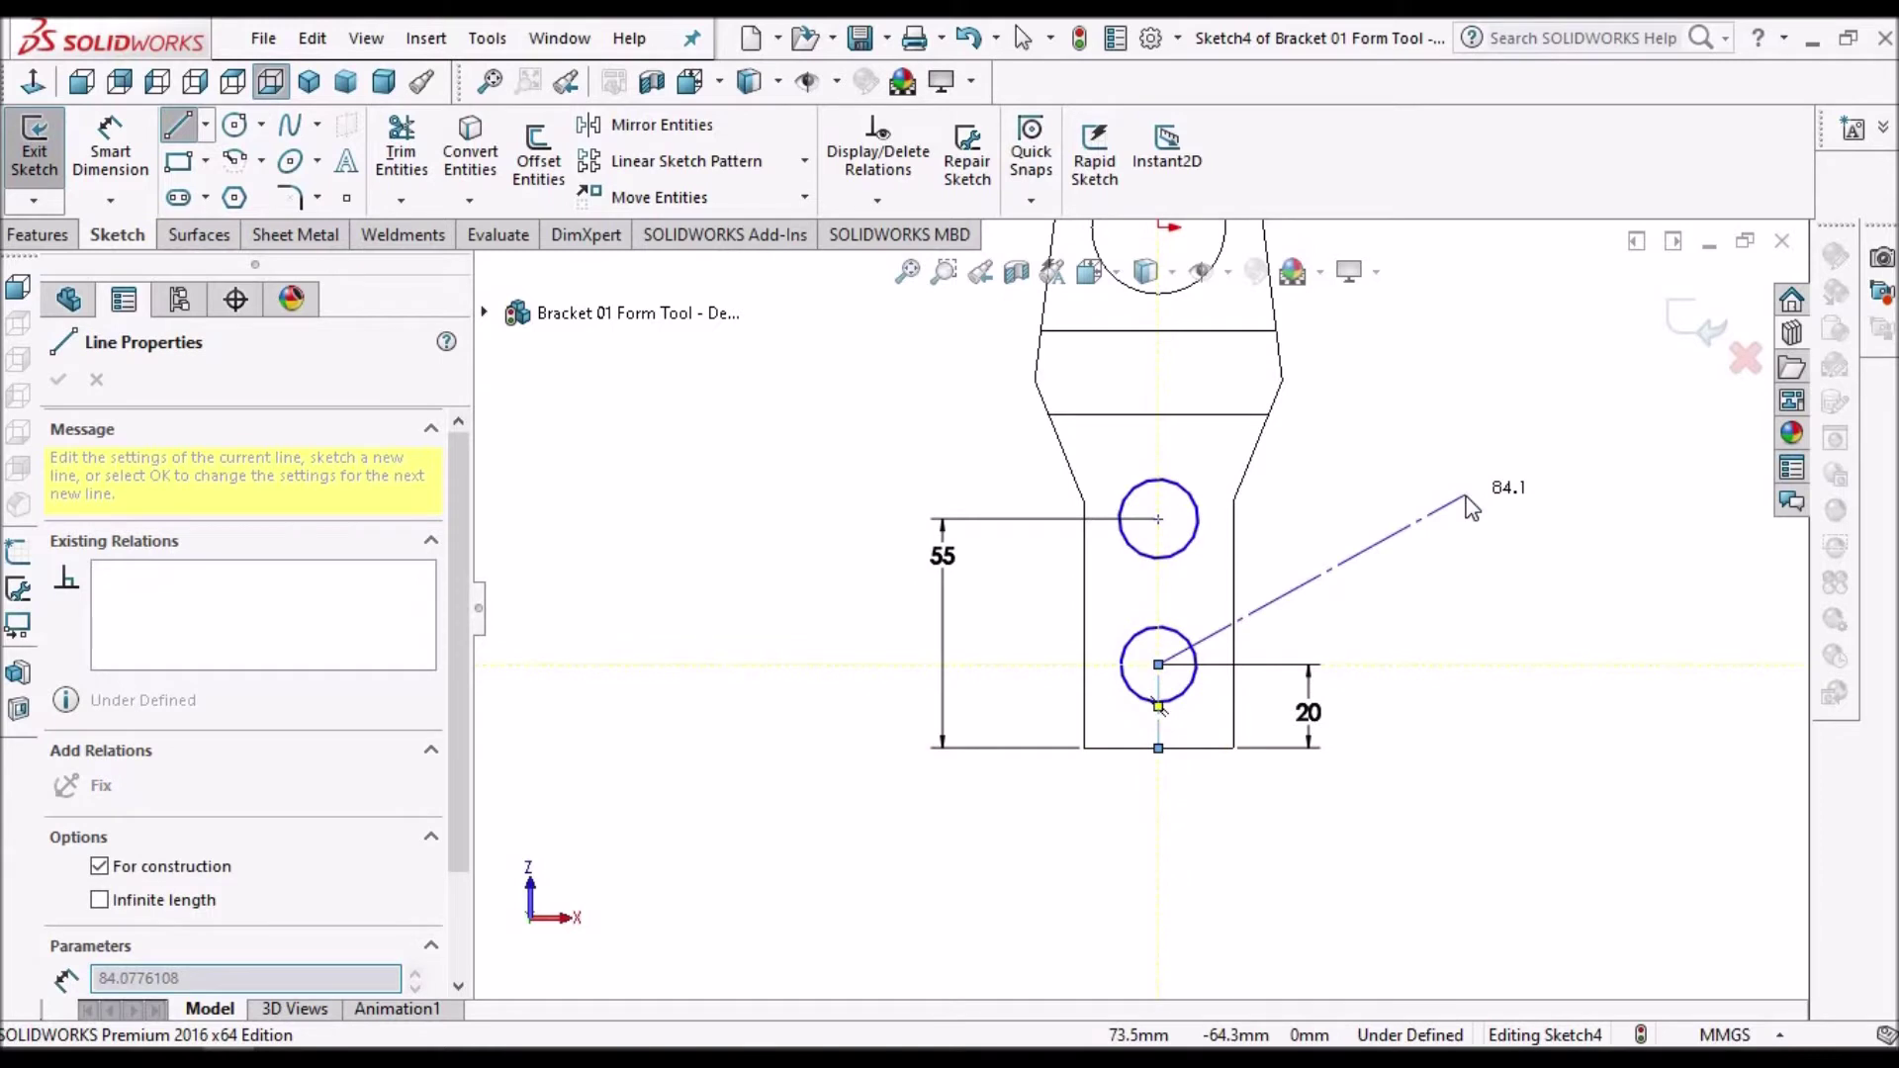
right_click(1472, 499)
click(1482, 522)
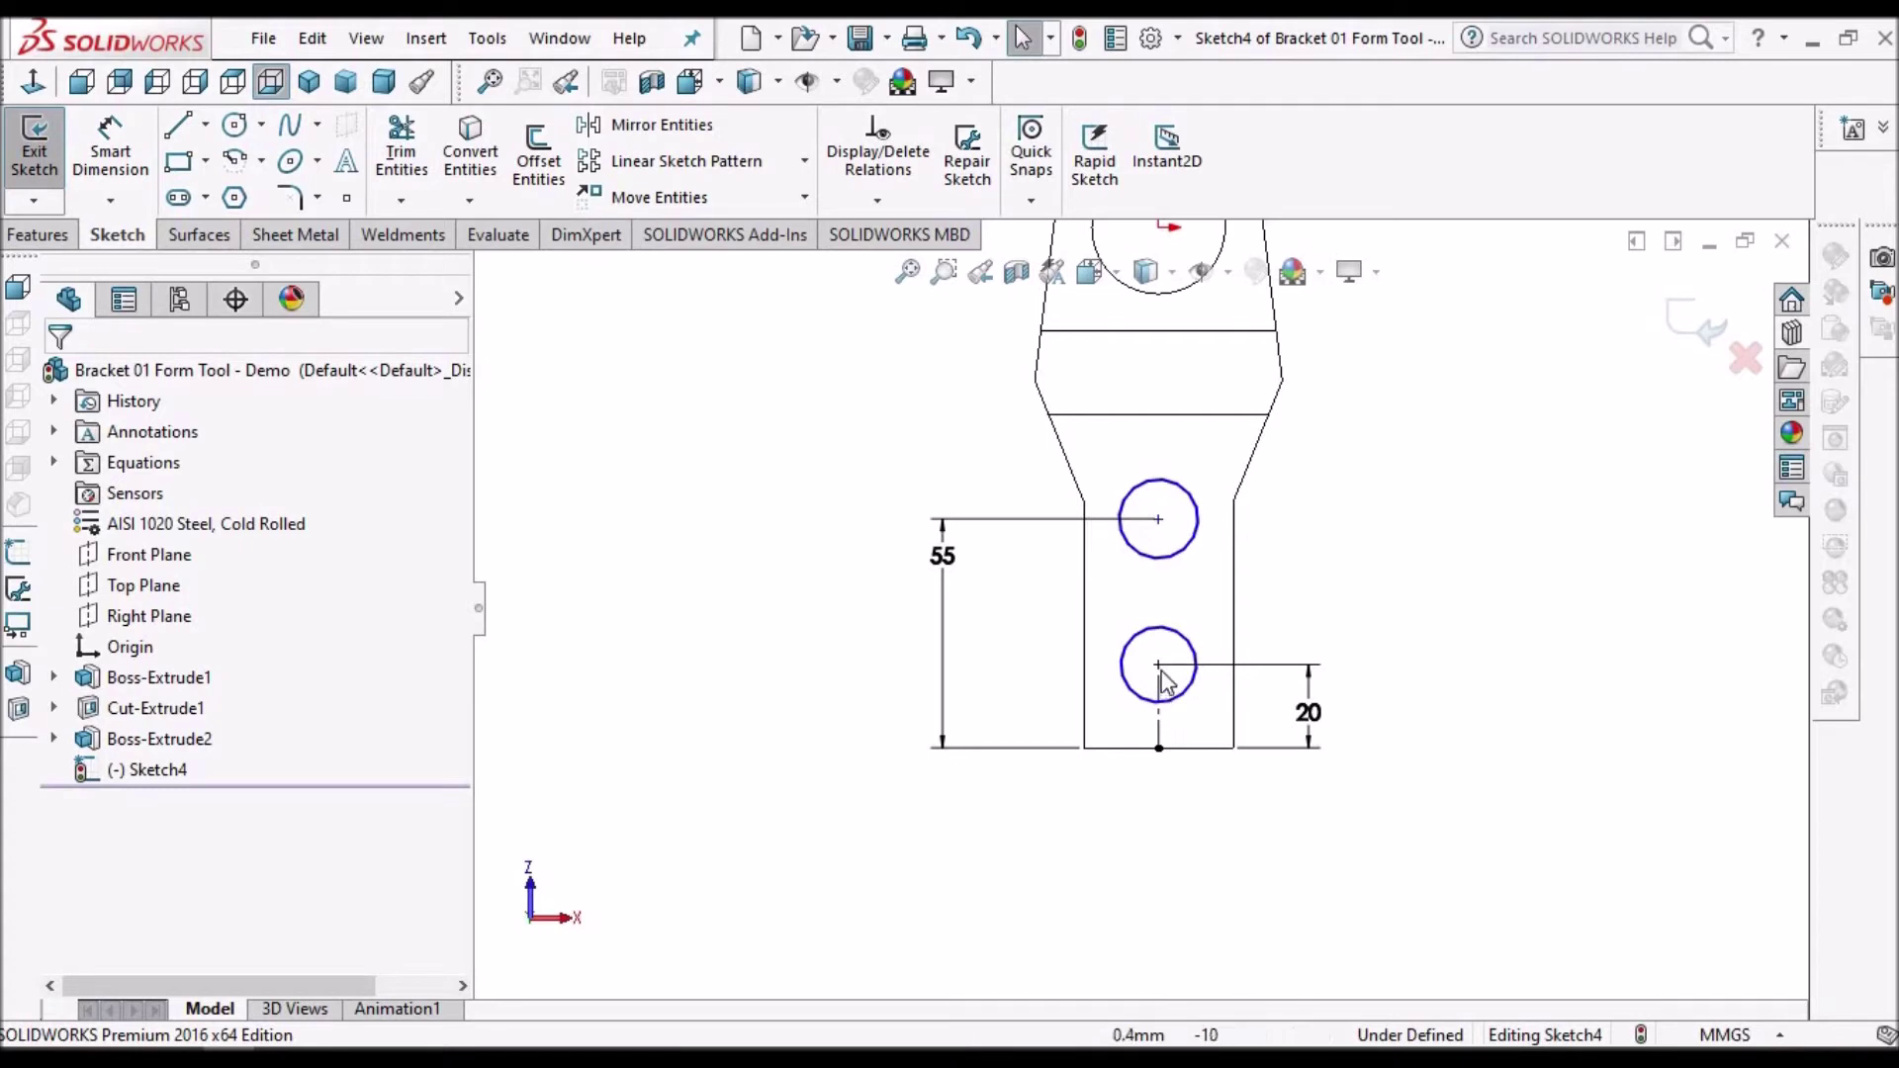
- Examine the properties and relations of the lower circle and the vertical centerline
click(1159, 704)
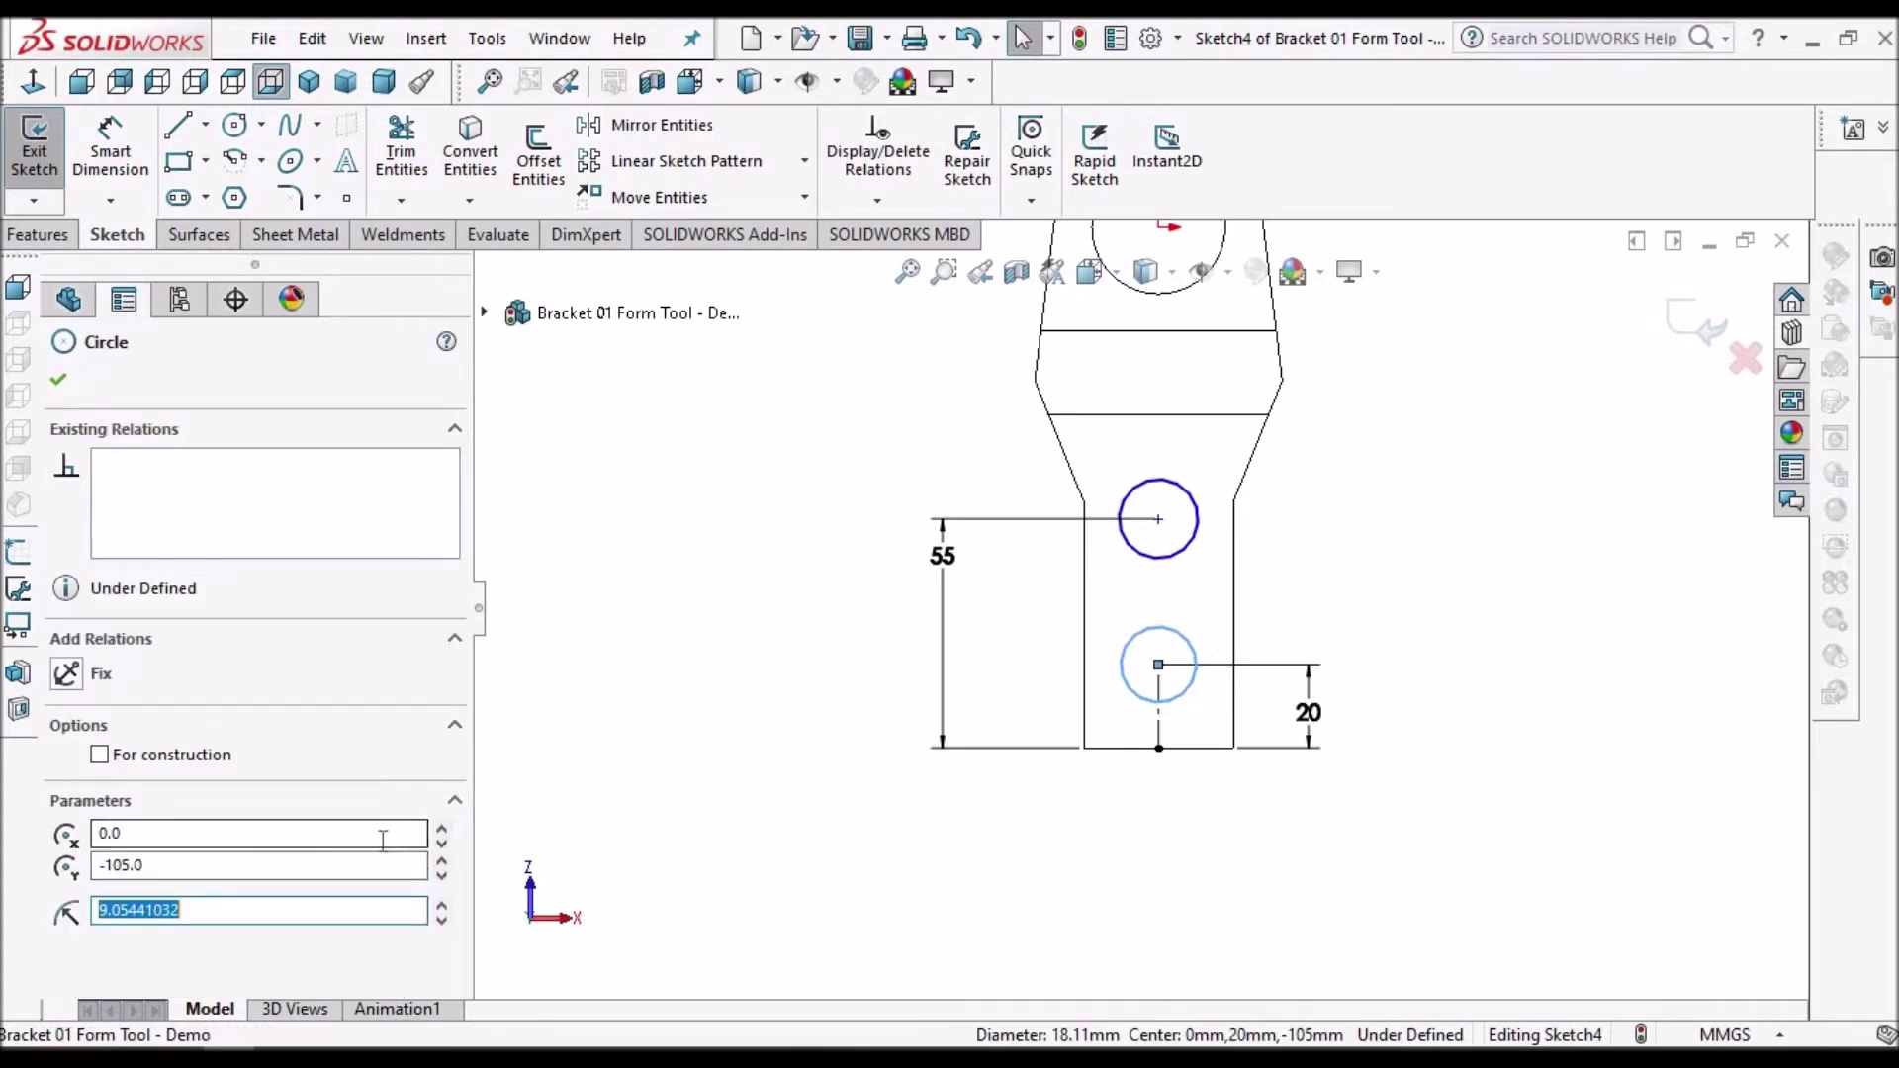
click(1161, 762)
scroll(1163, 742, down, 3)
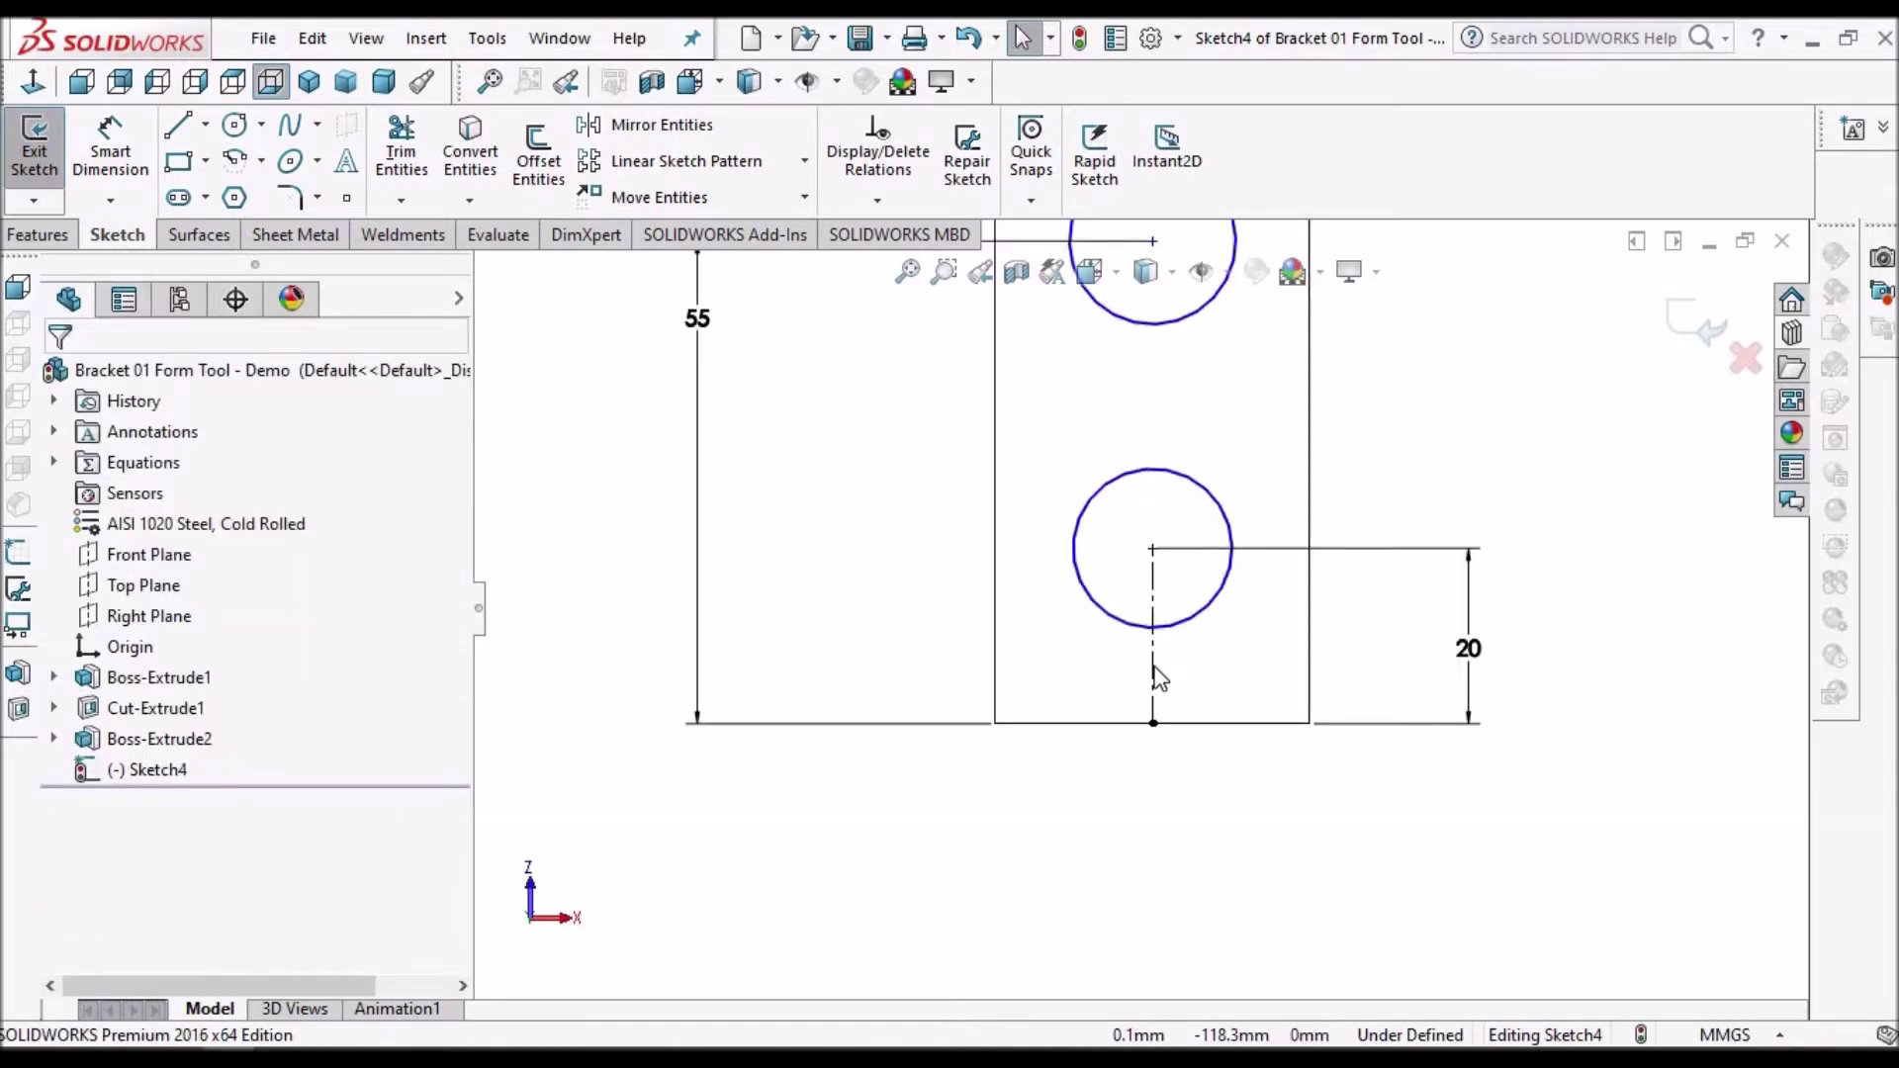
click(1156, 679)
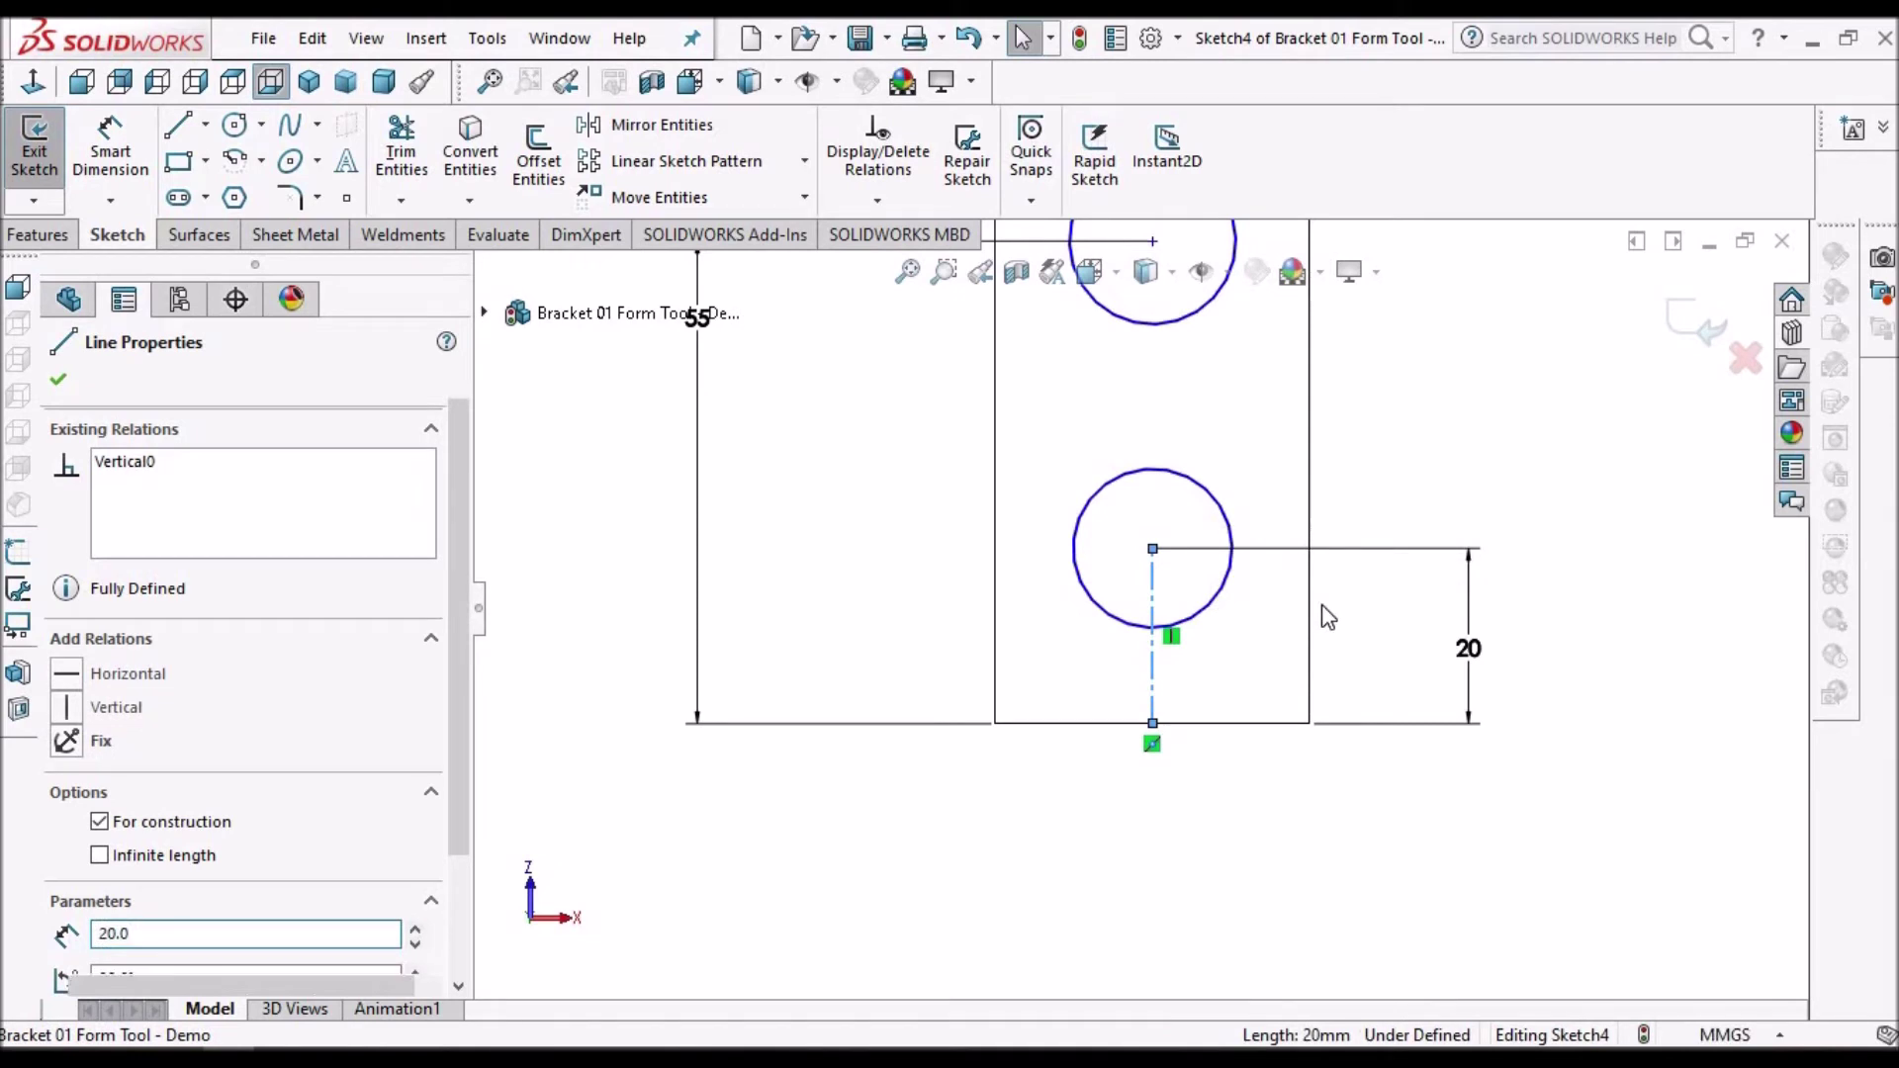
click(1510, 465)
key(z)
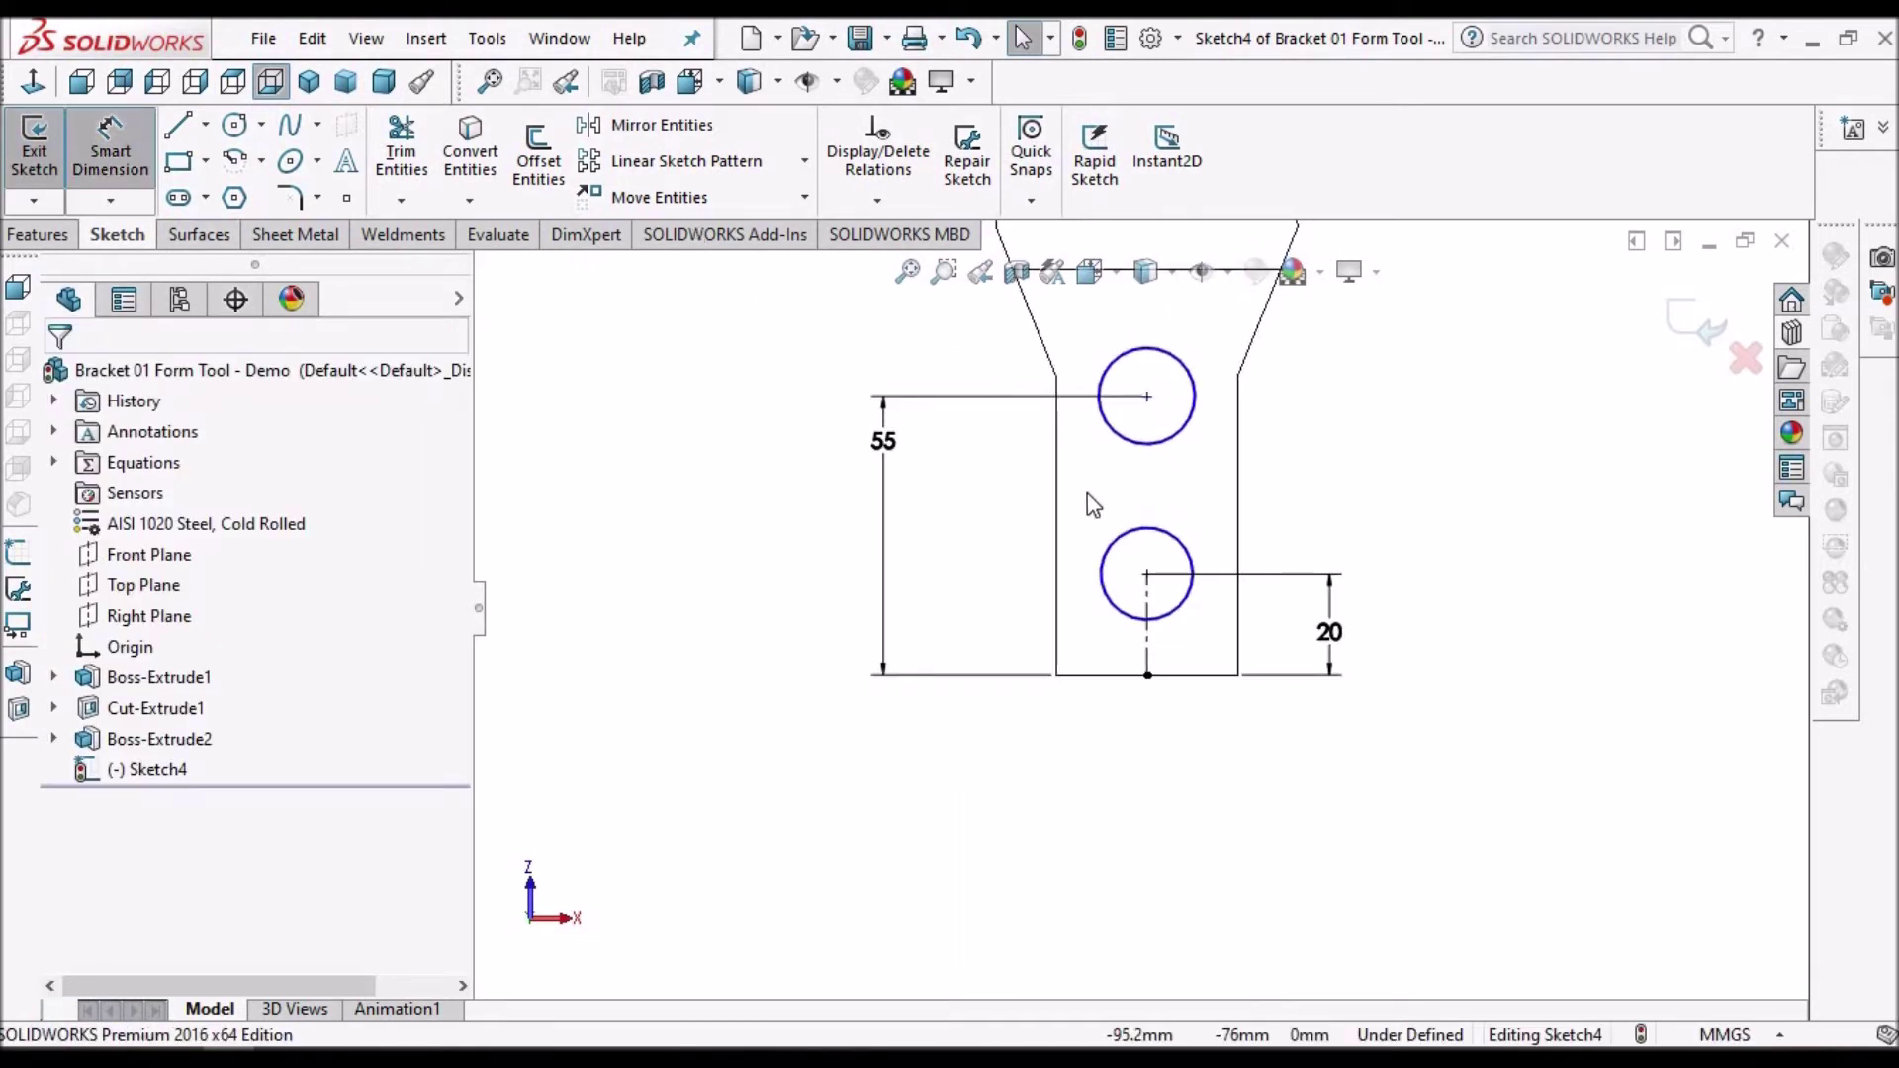
- Dimension the lower circle's diameter as 15 mm
click(1191, 561)
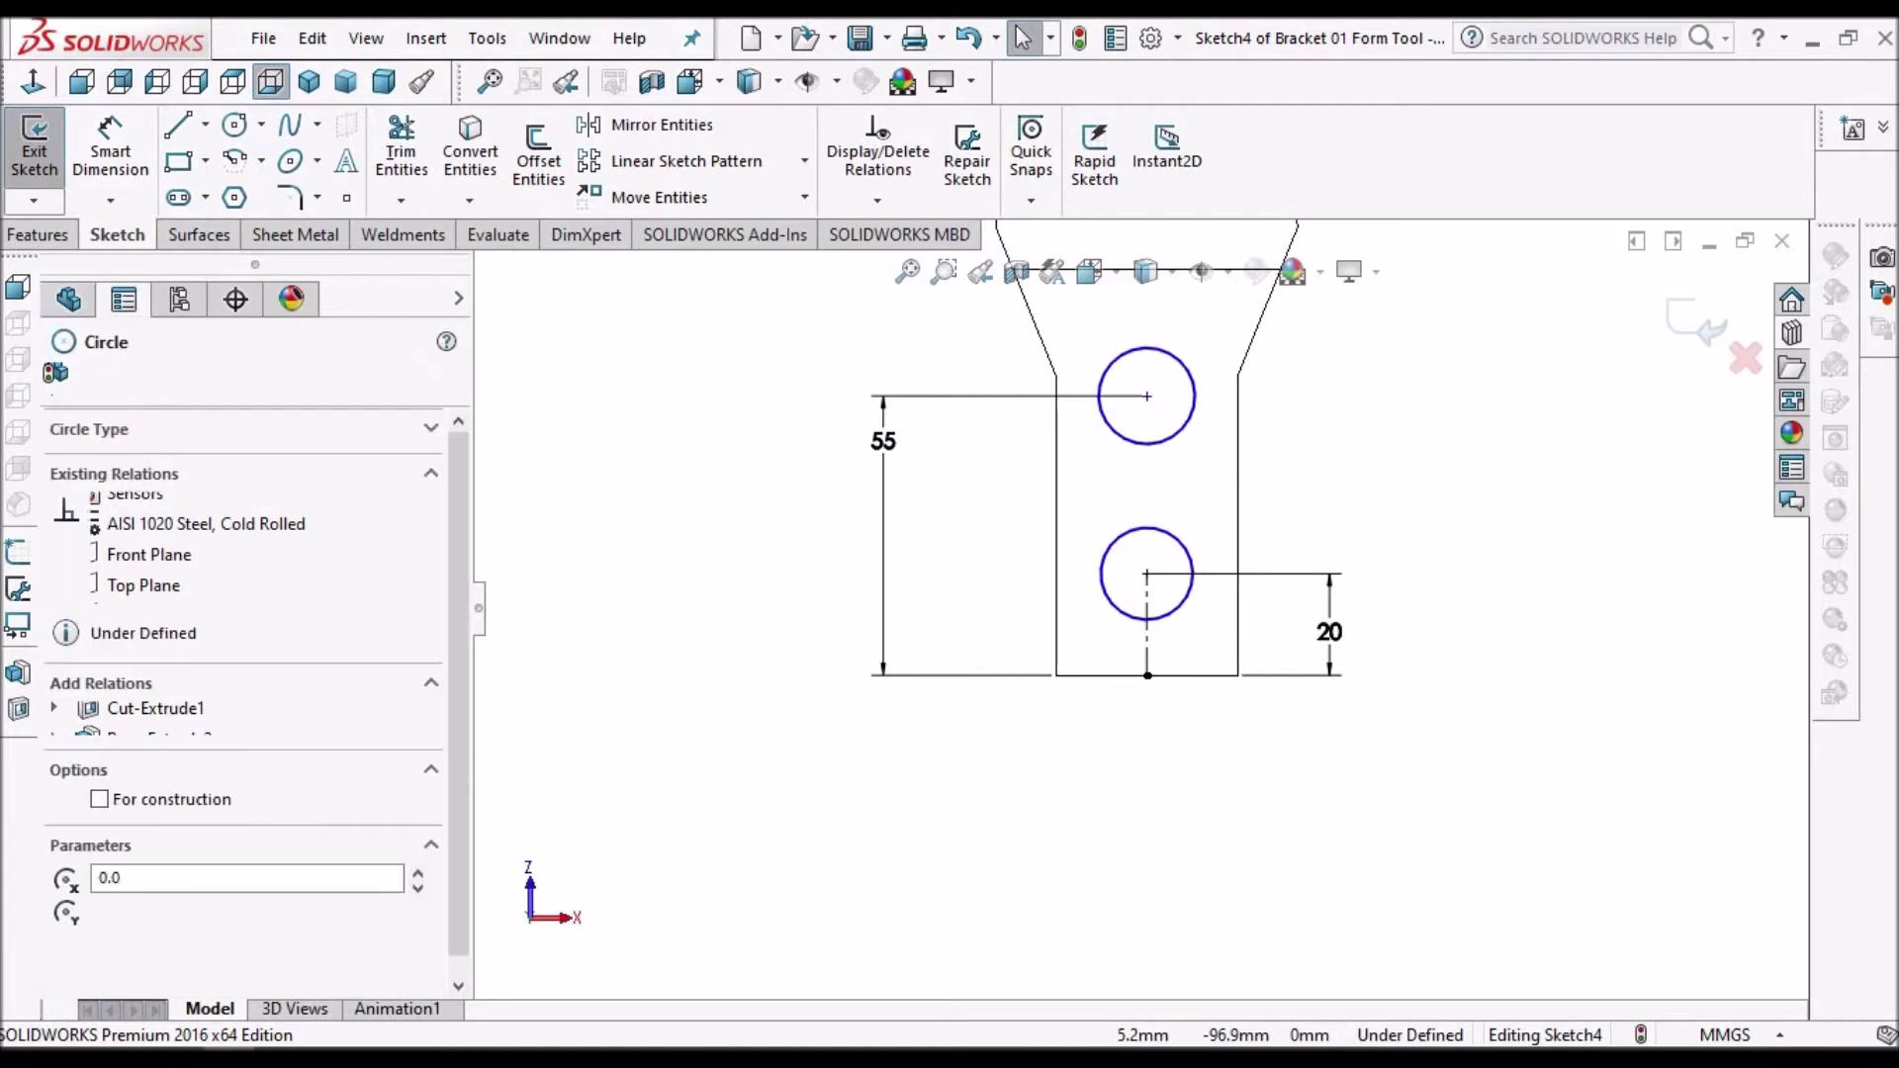
click(110, 148)
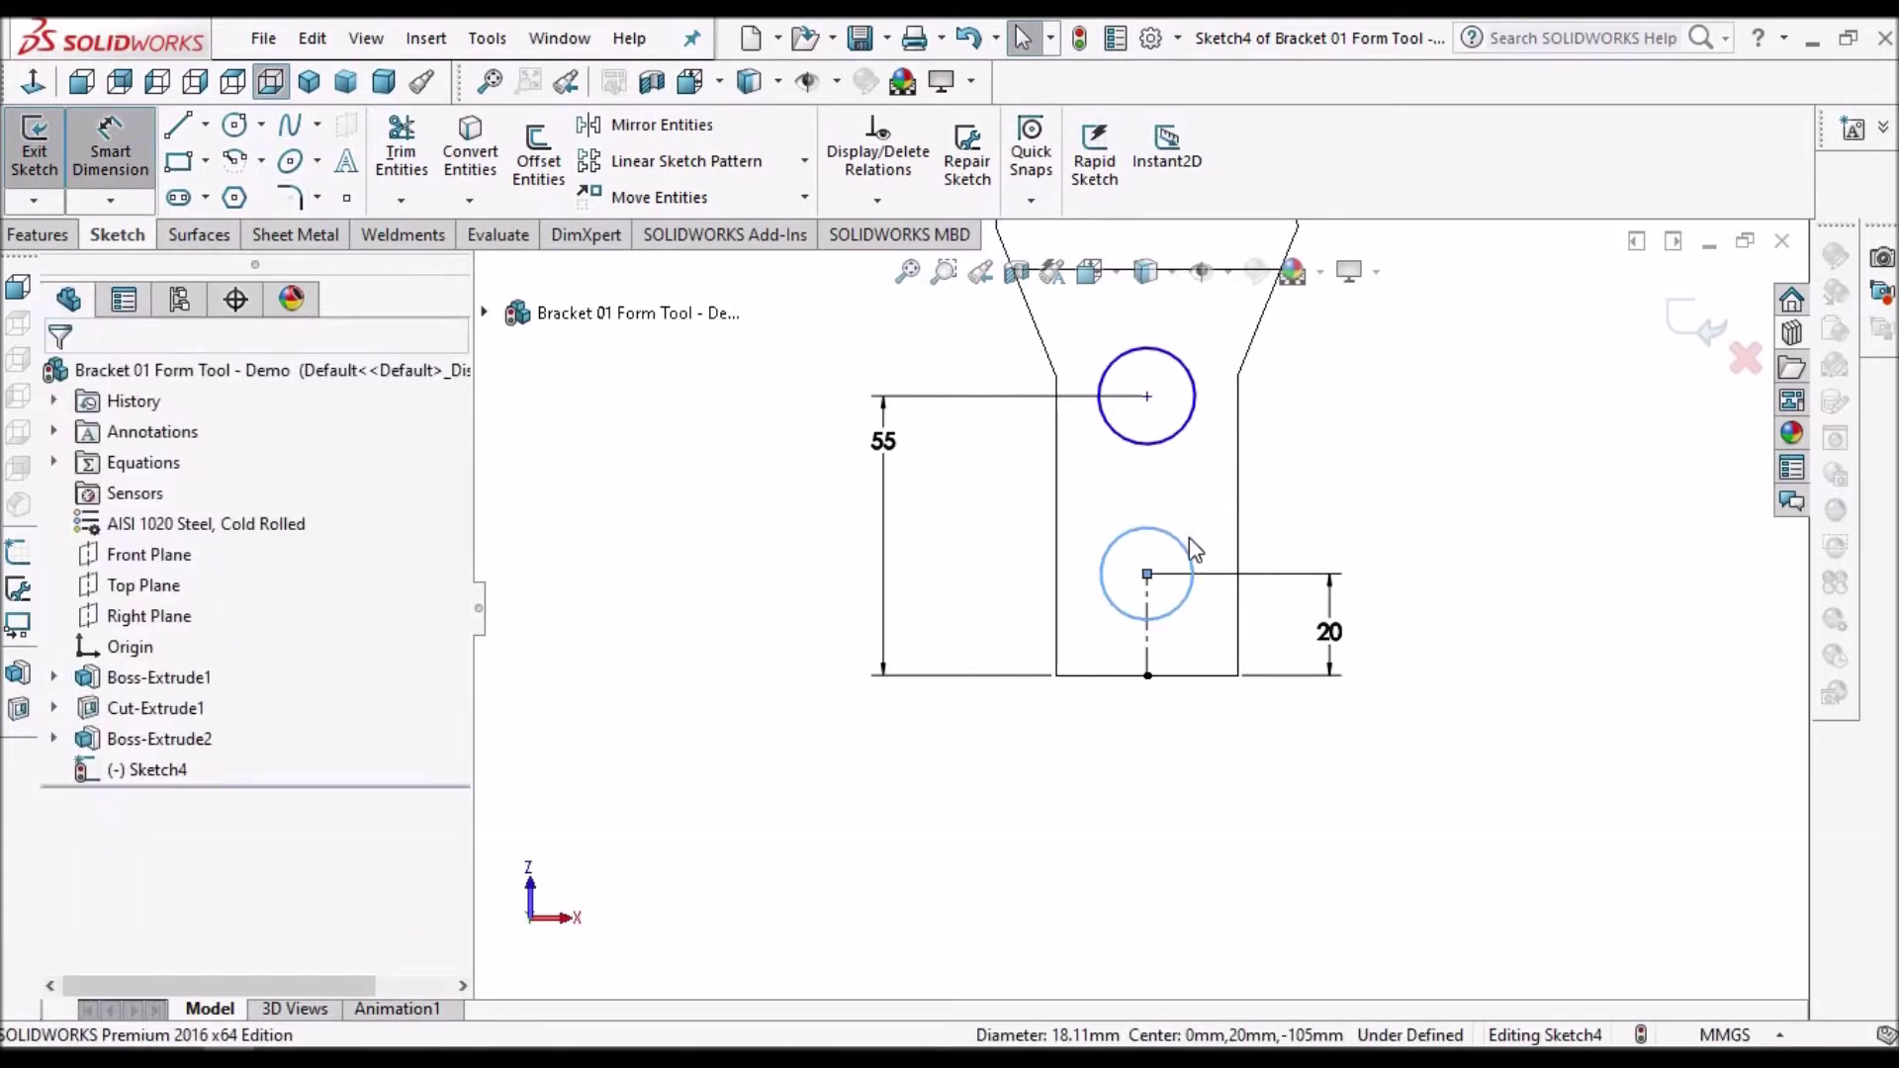
click(1185, 556)
click(1335, 487)
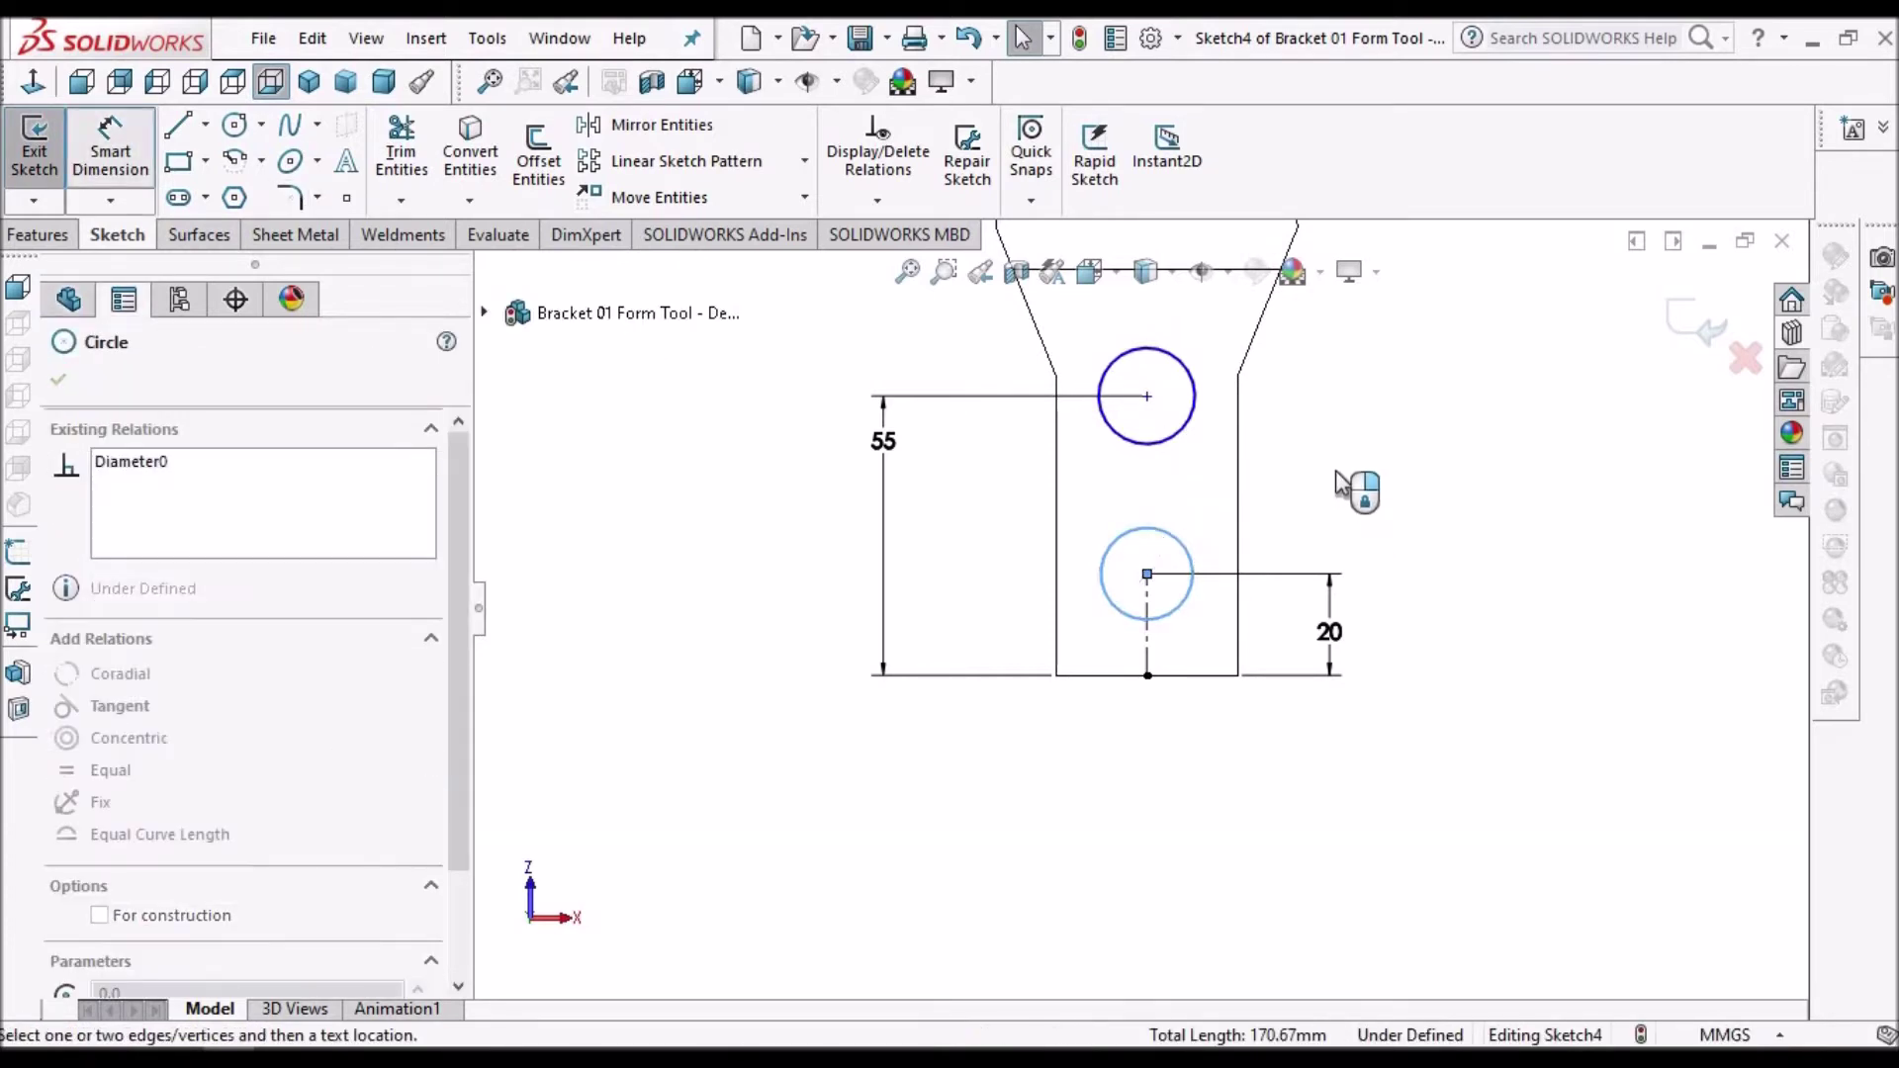
click(1337, 482)
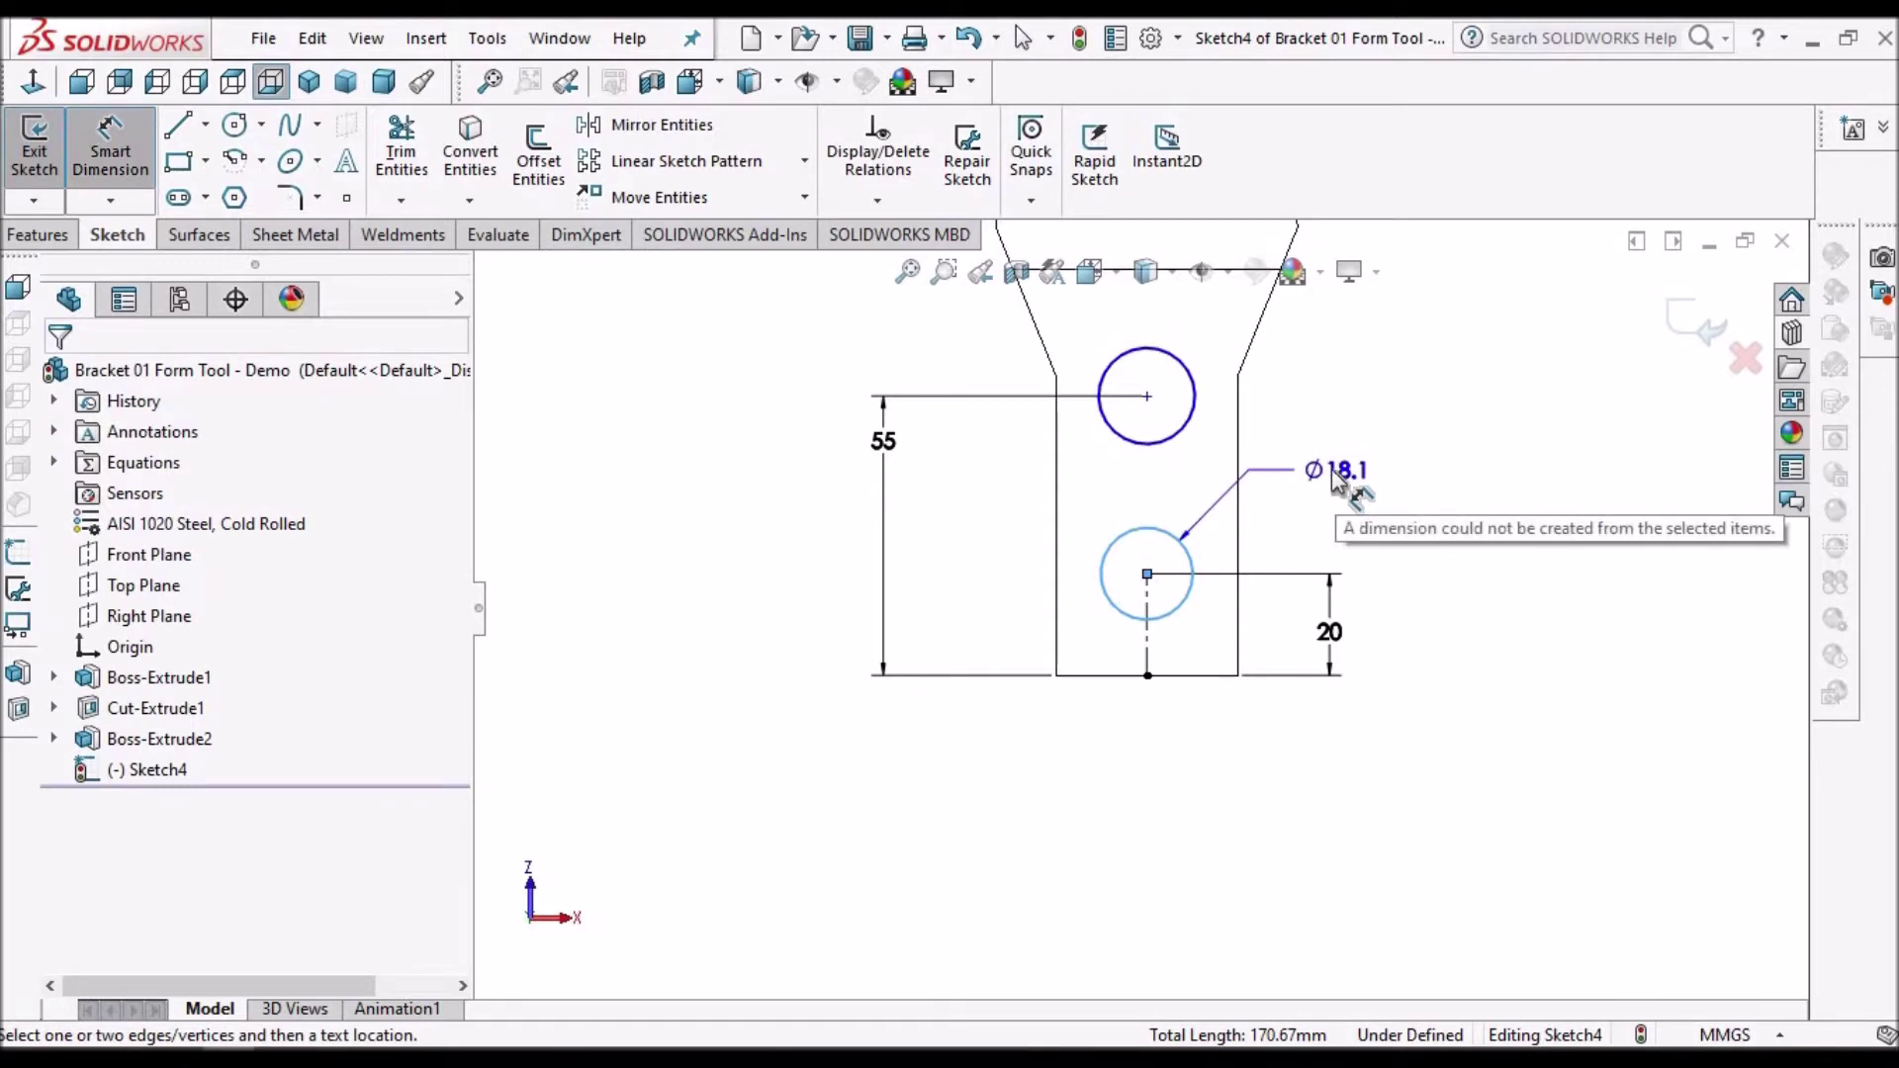
click(1316, 513)
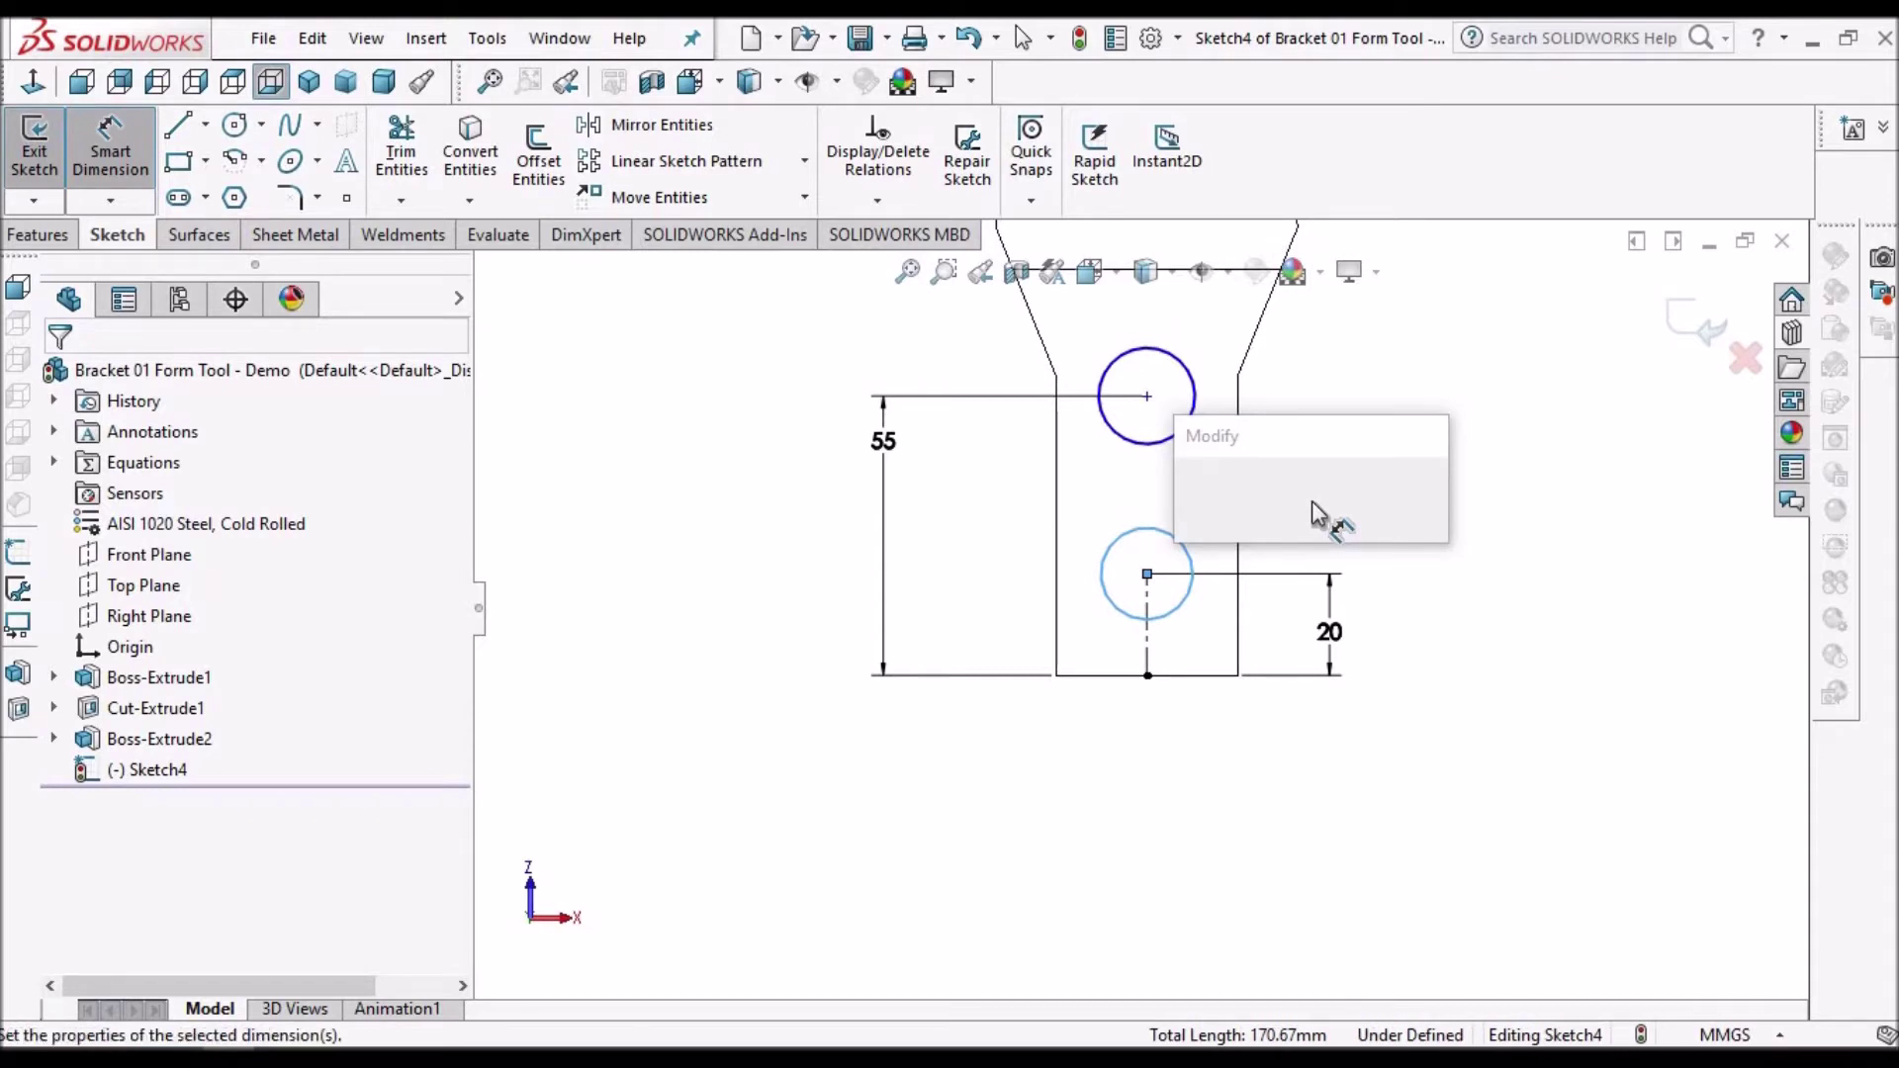
text(15)
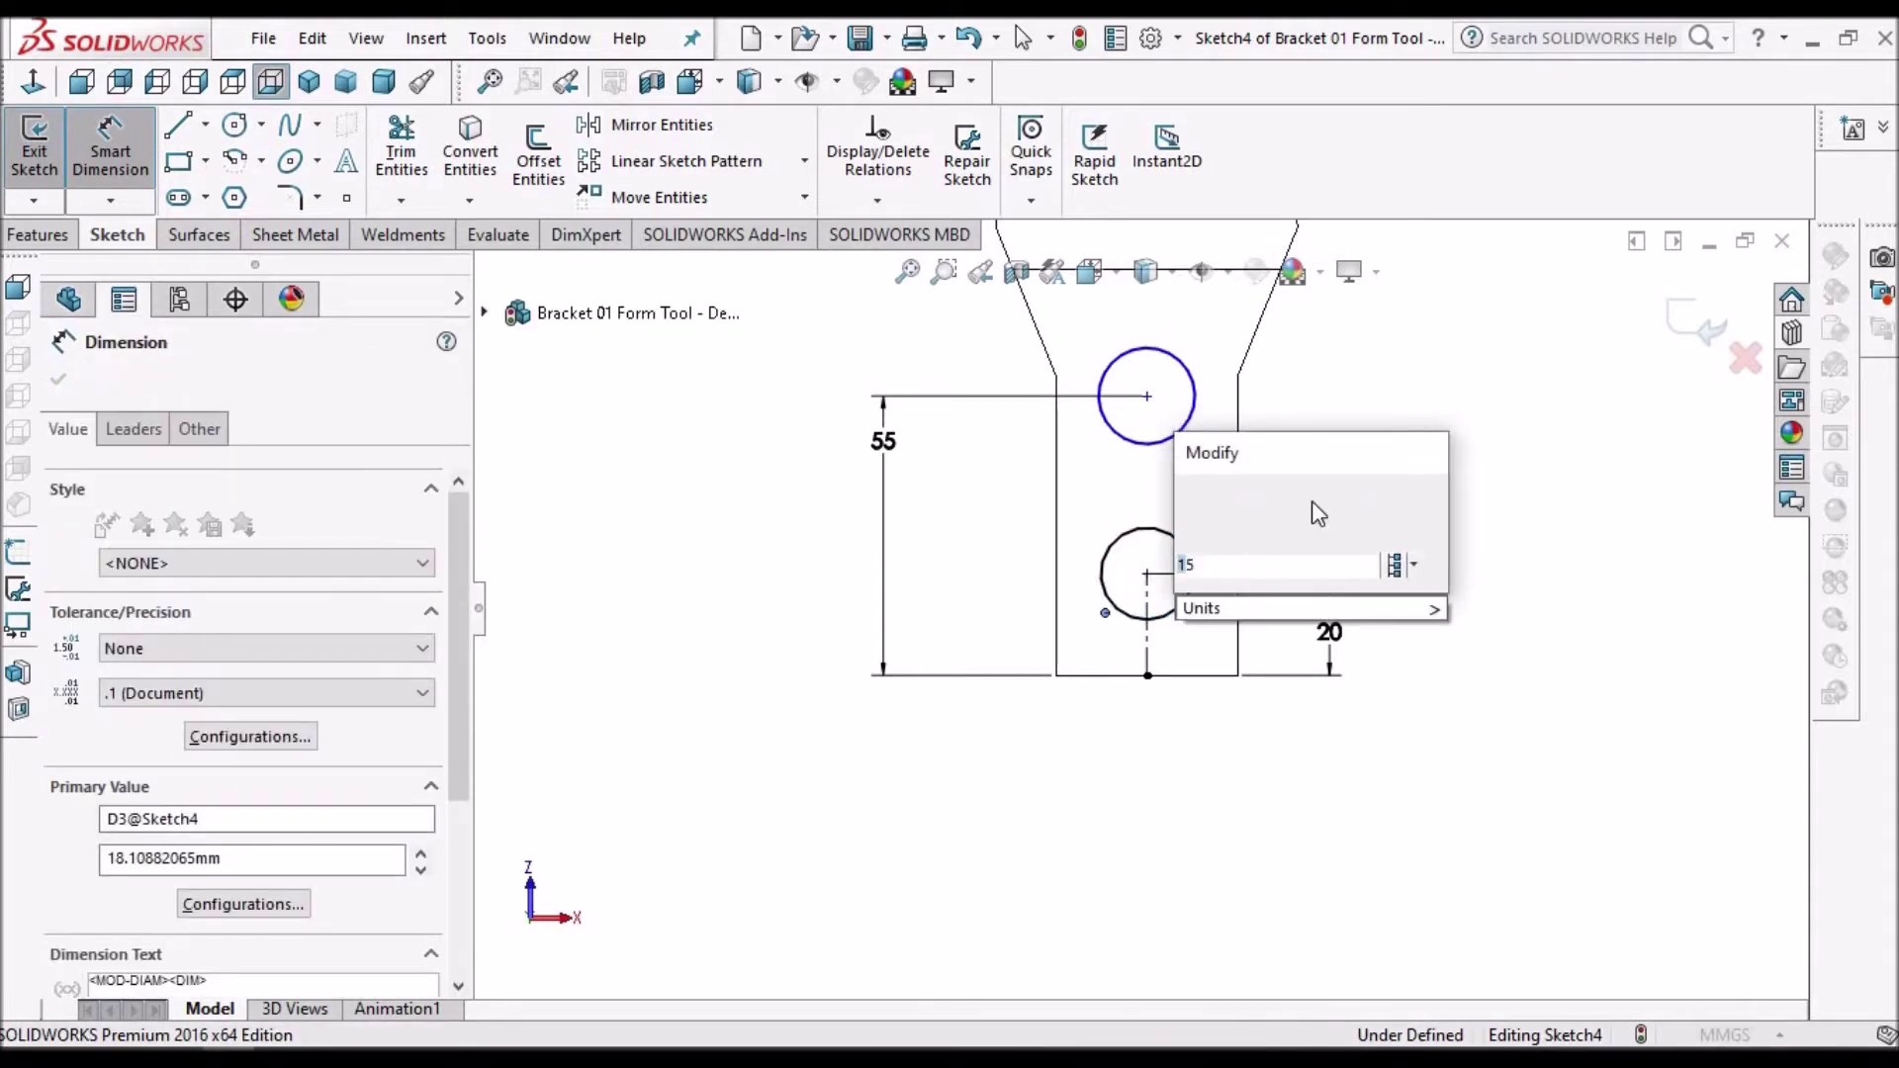
key(Return)
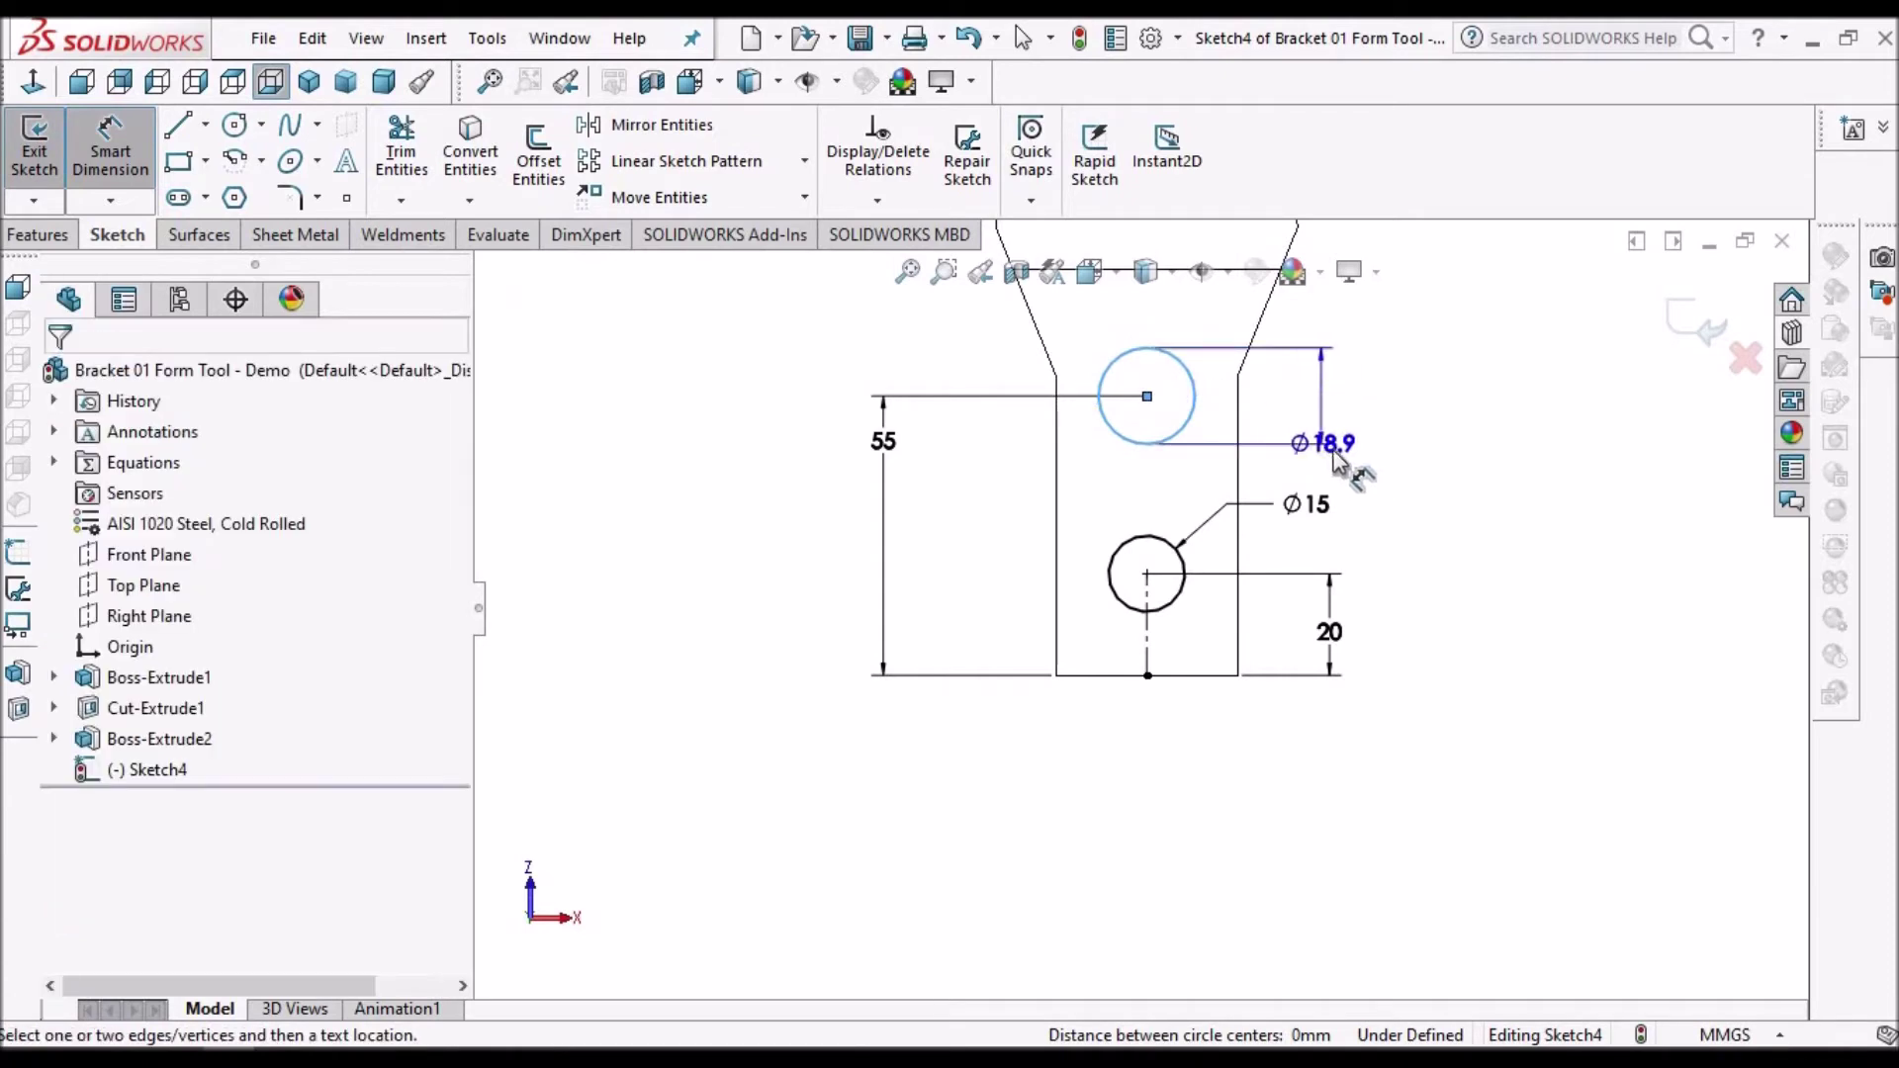
- Dimension the upper circle's diameter as 18 mm
click(1347, 450)
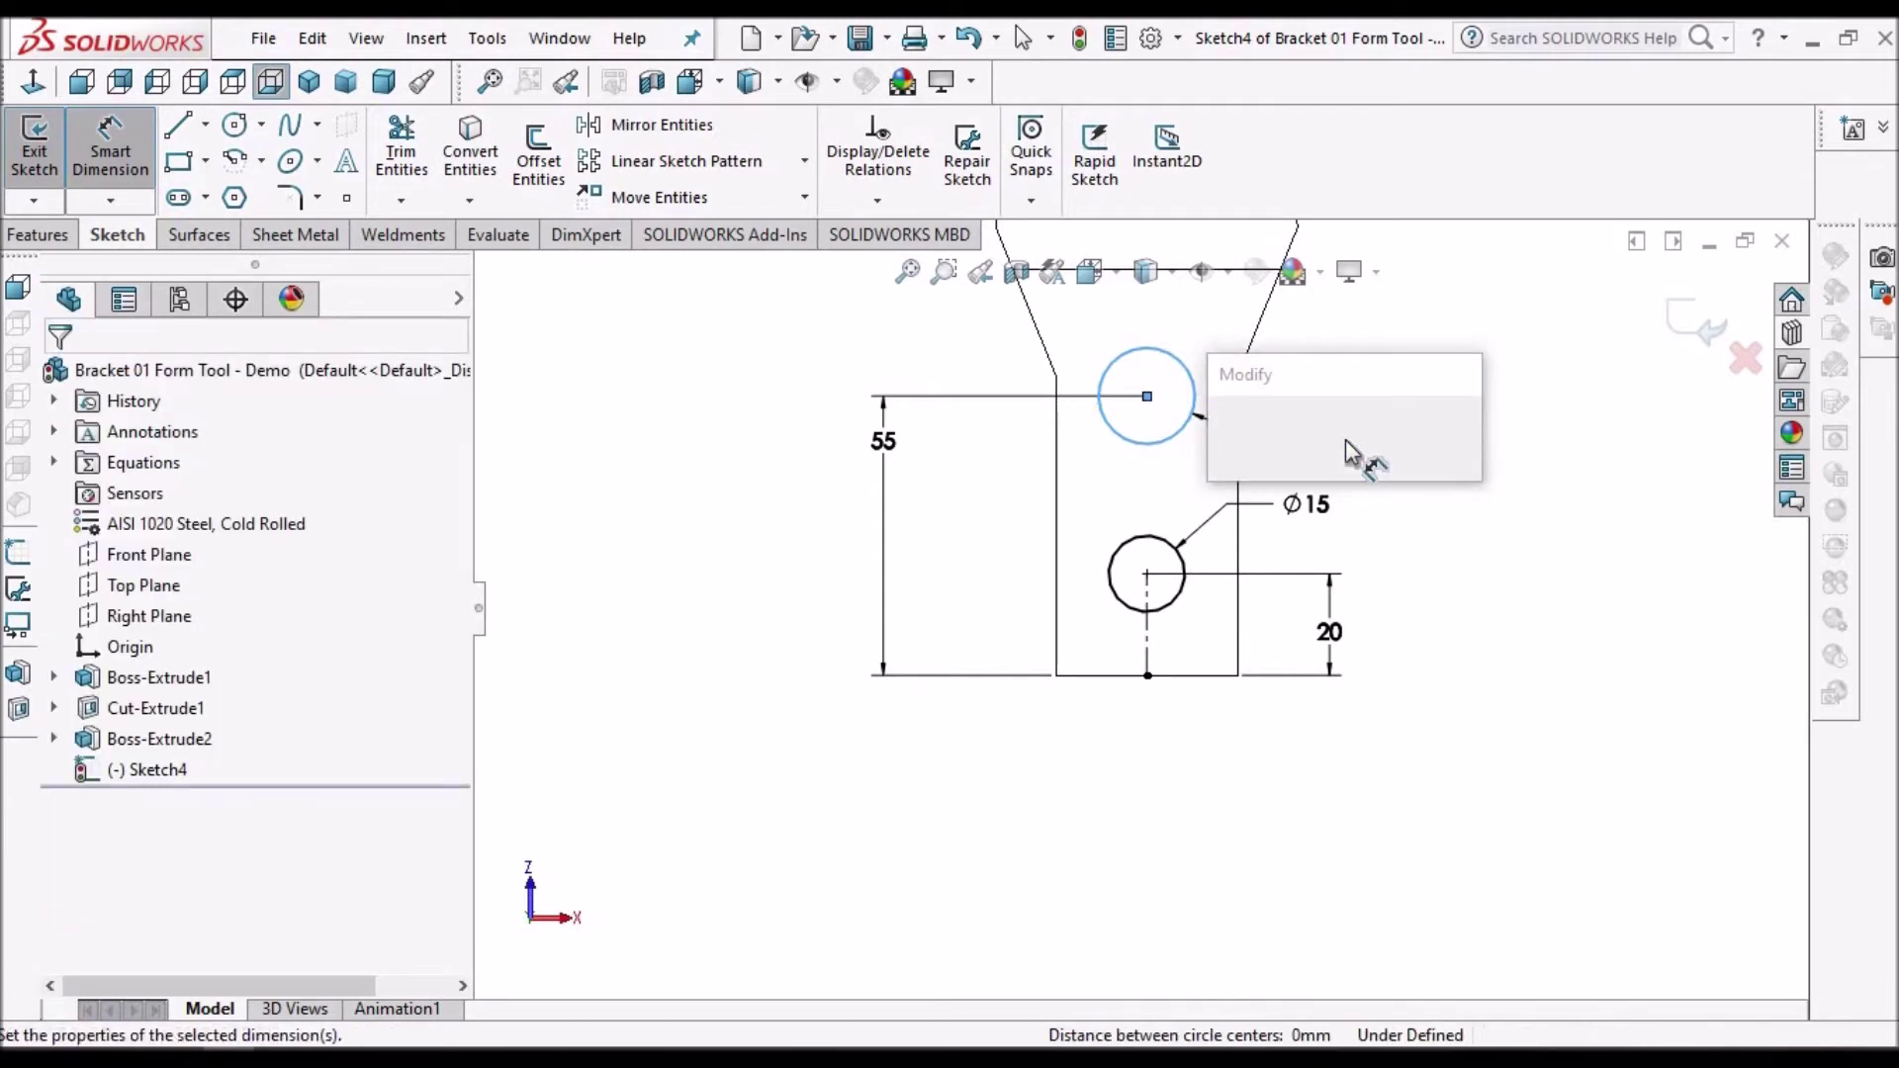
text(18)
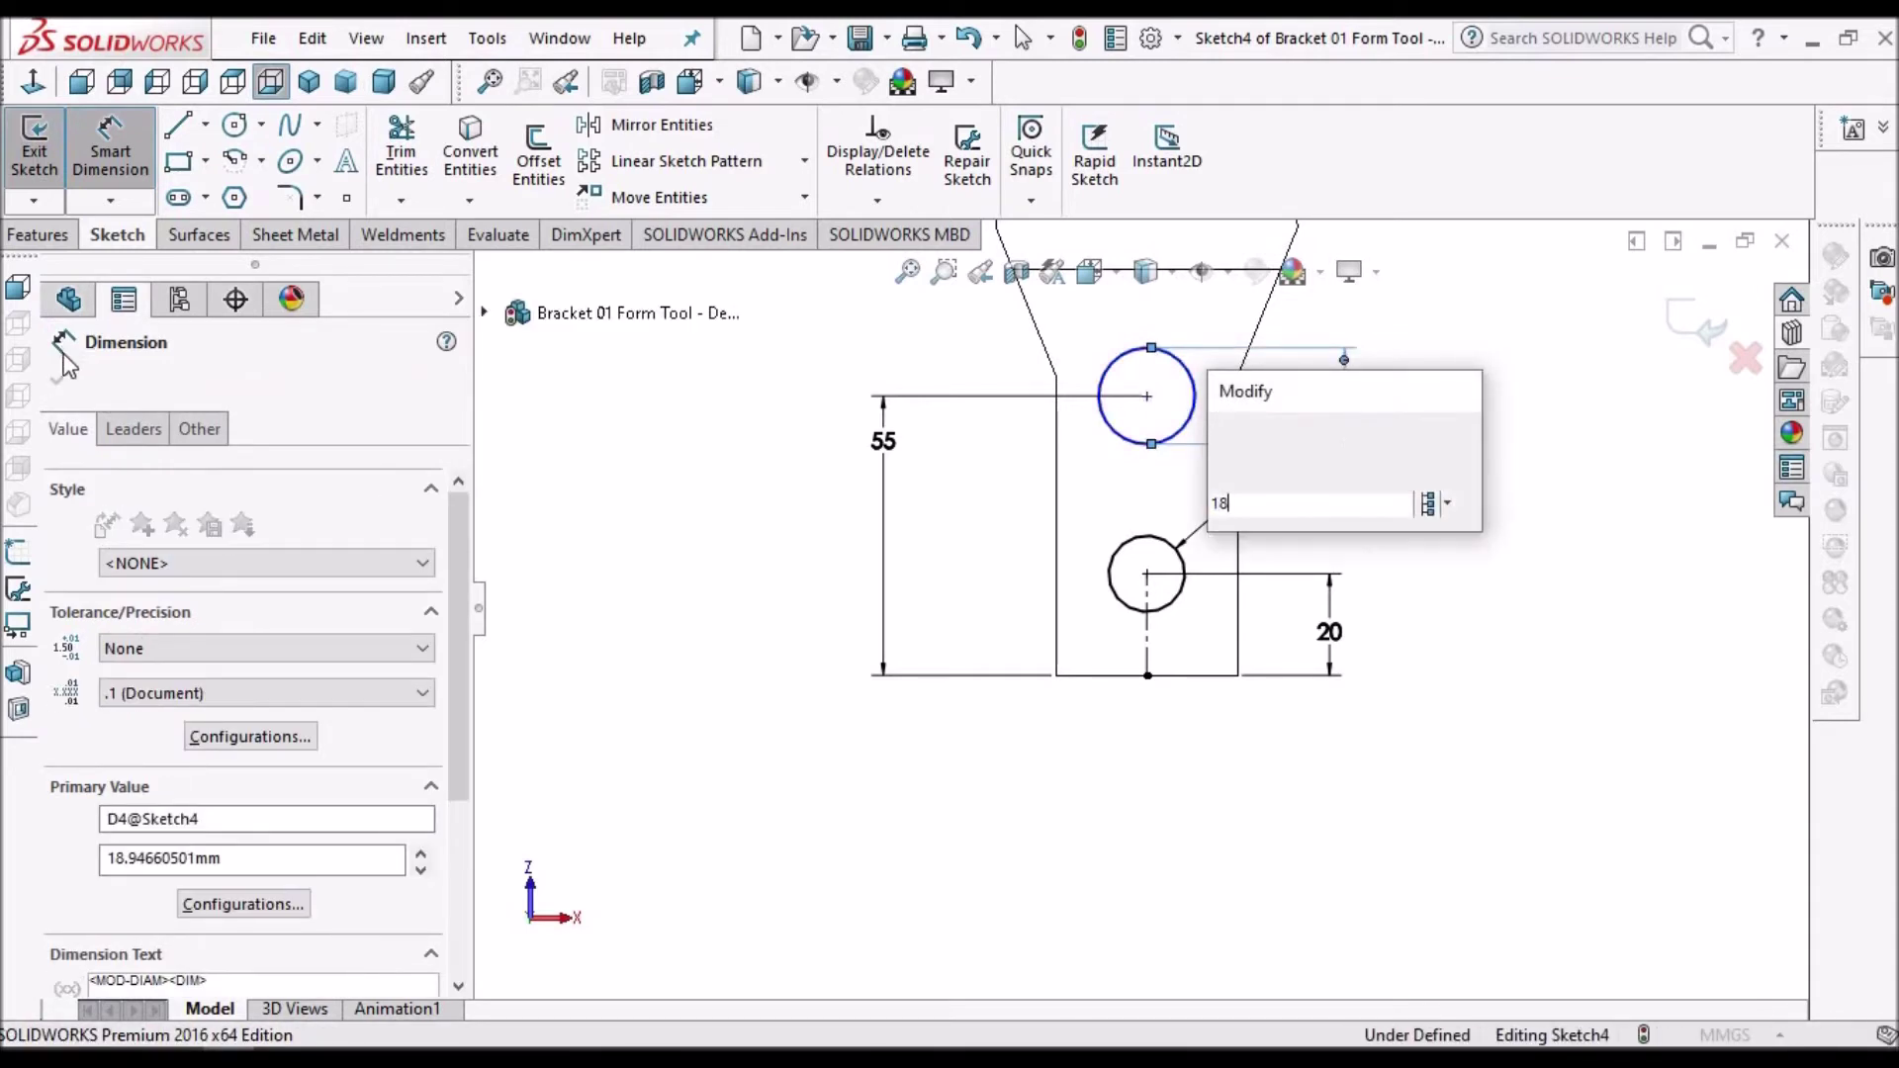
key(Return)
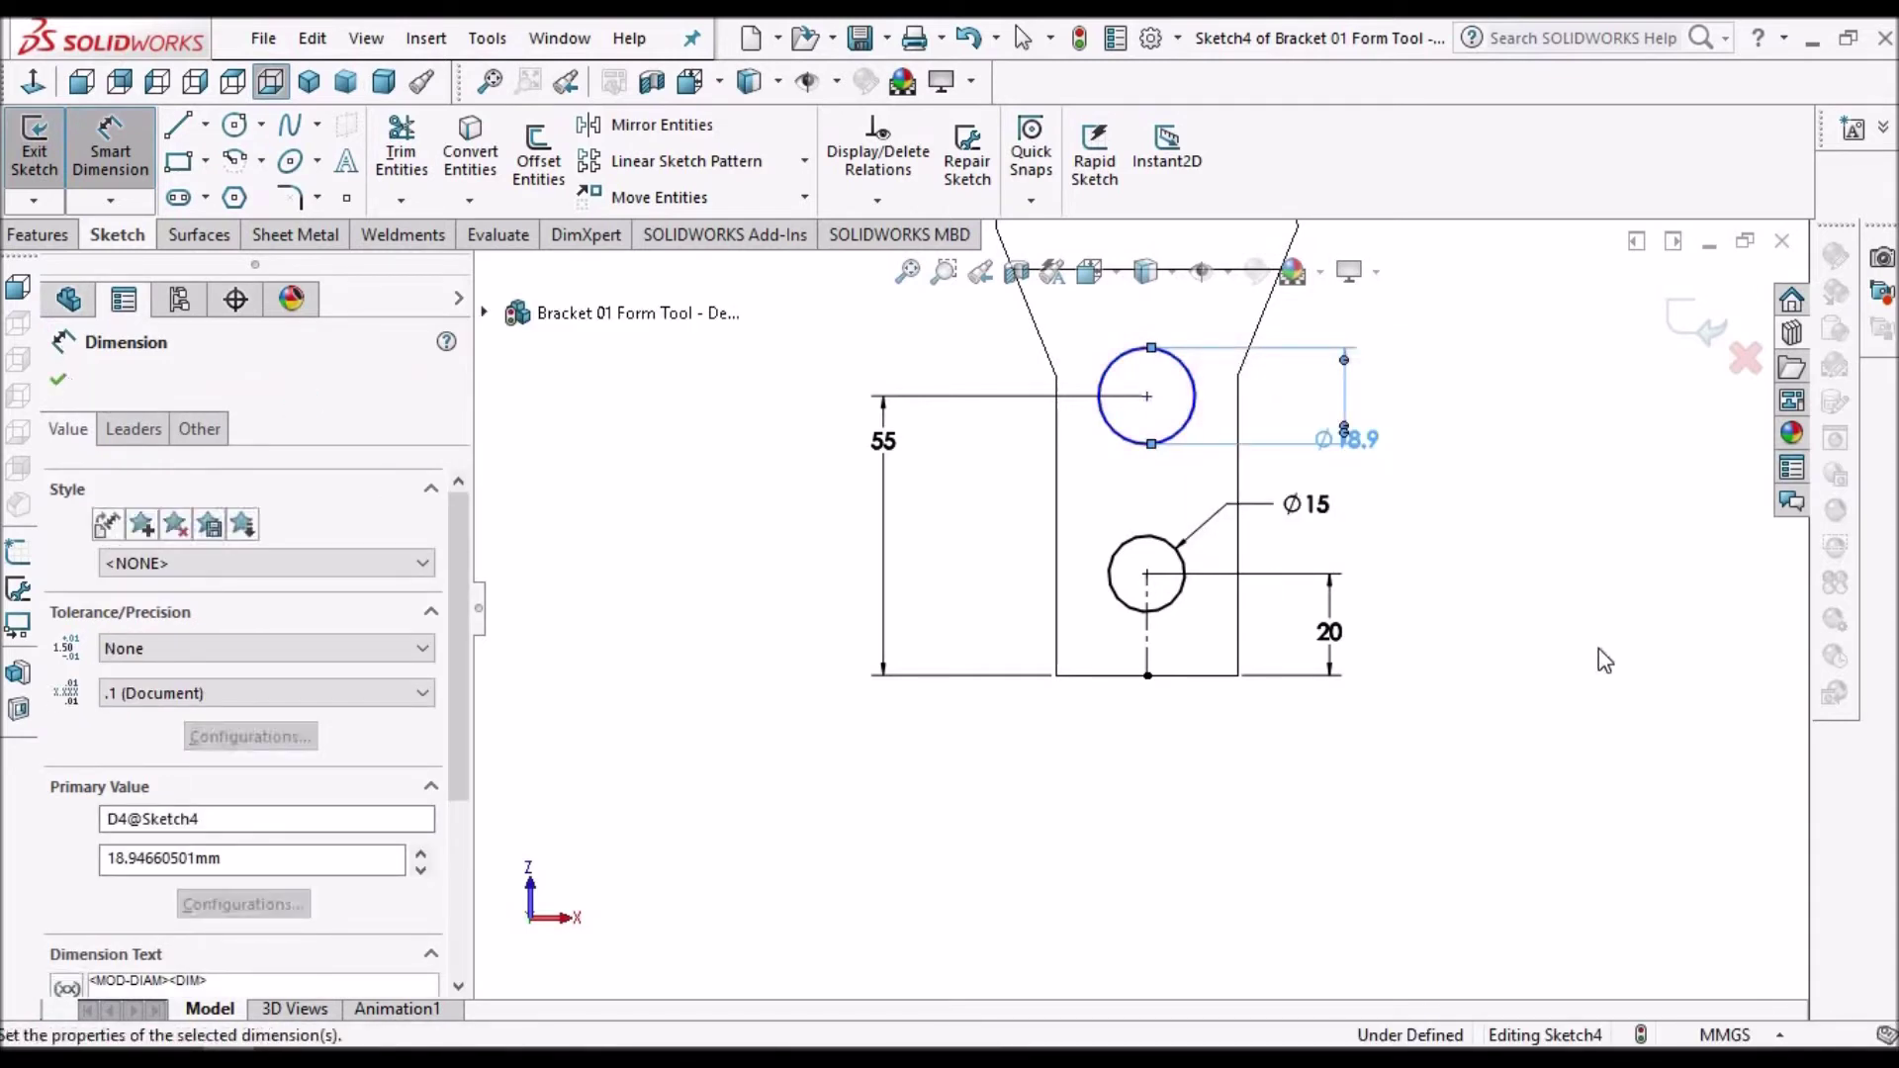
key(Escape)
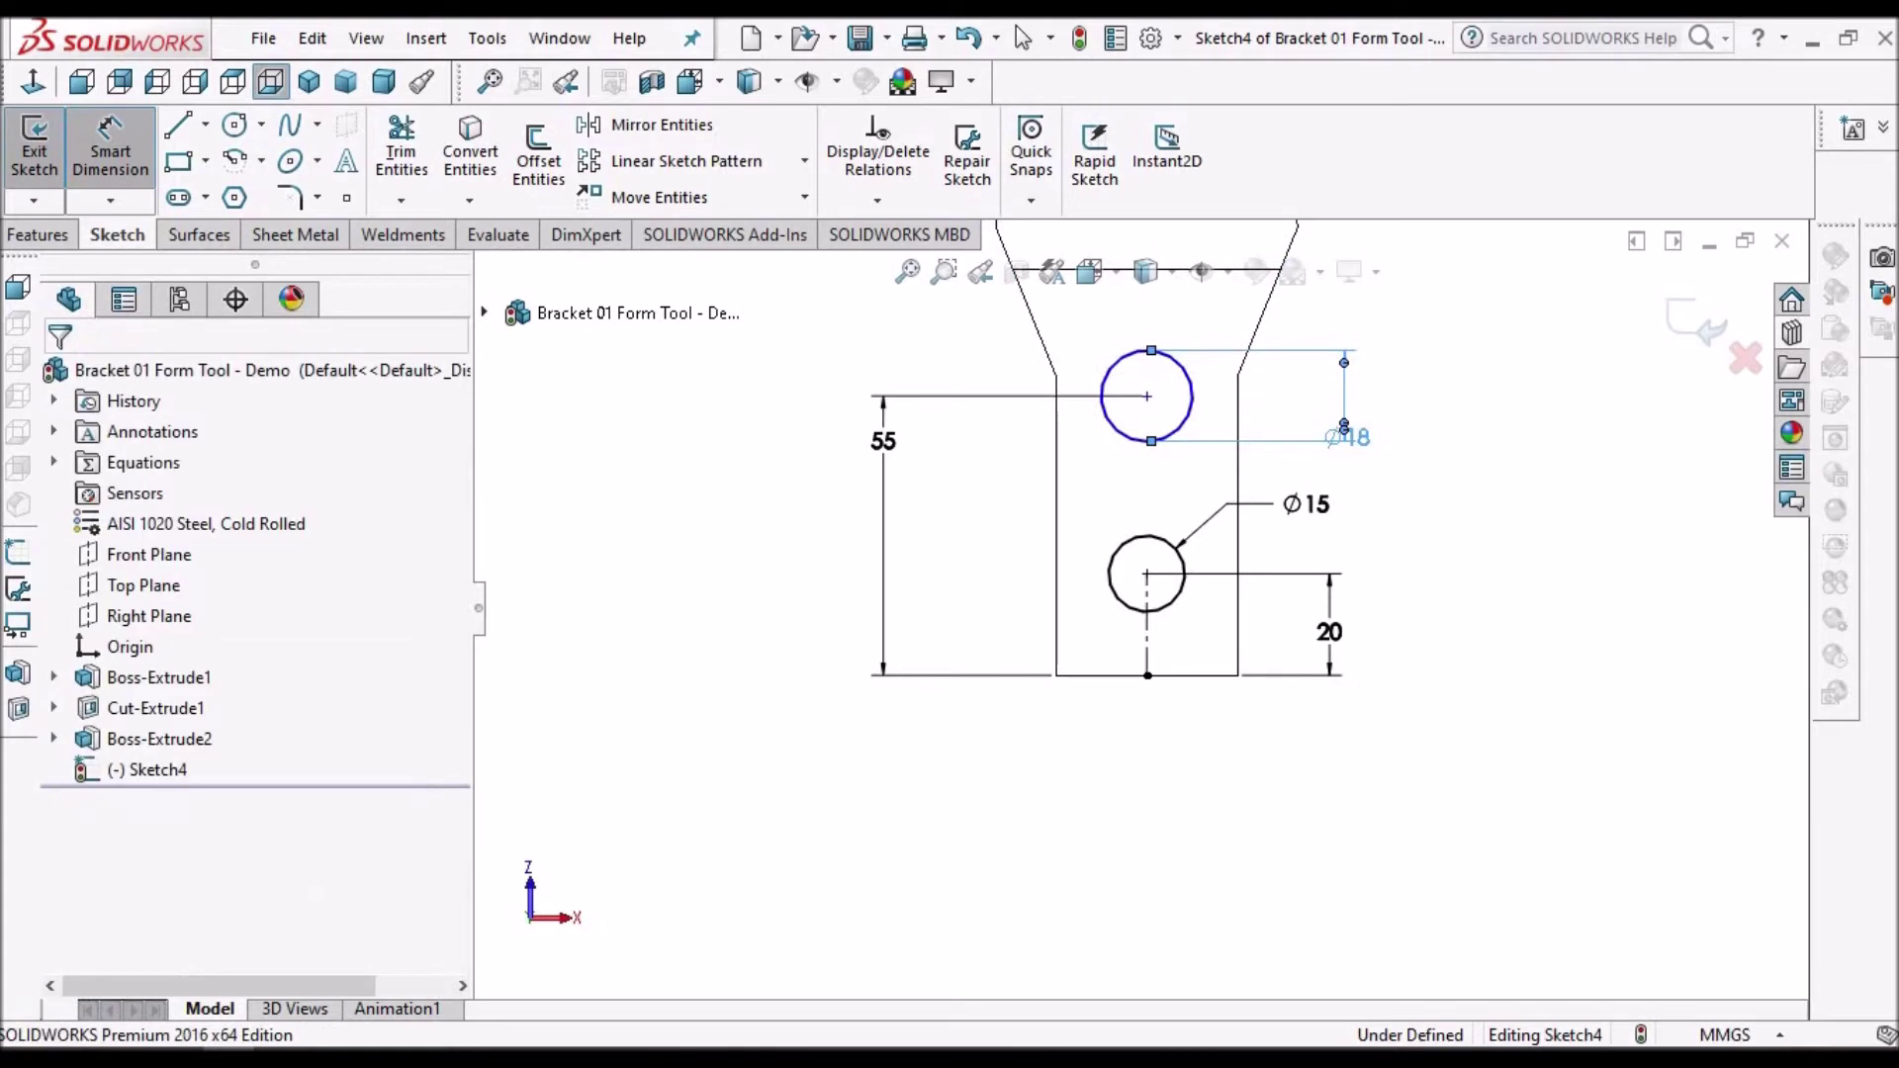
scroll(1177, 515, down, 3)
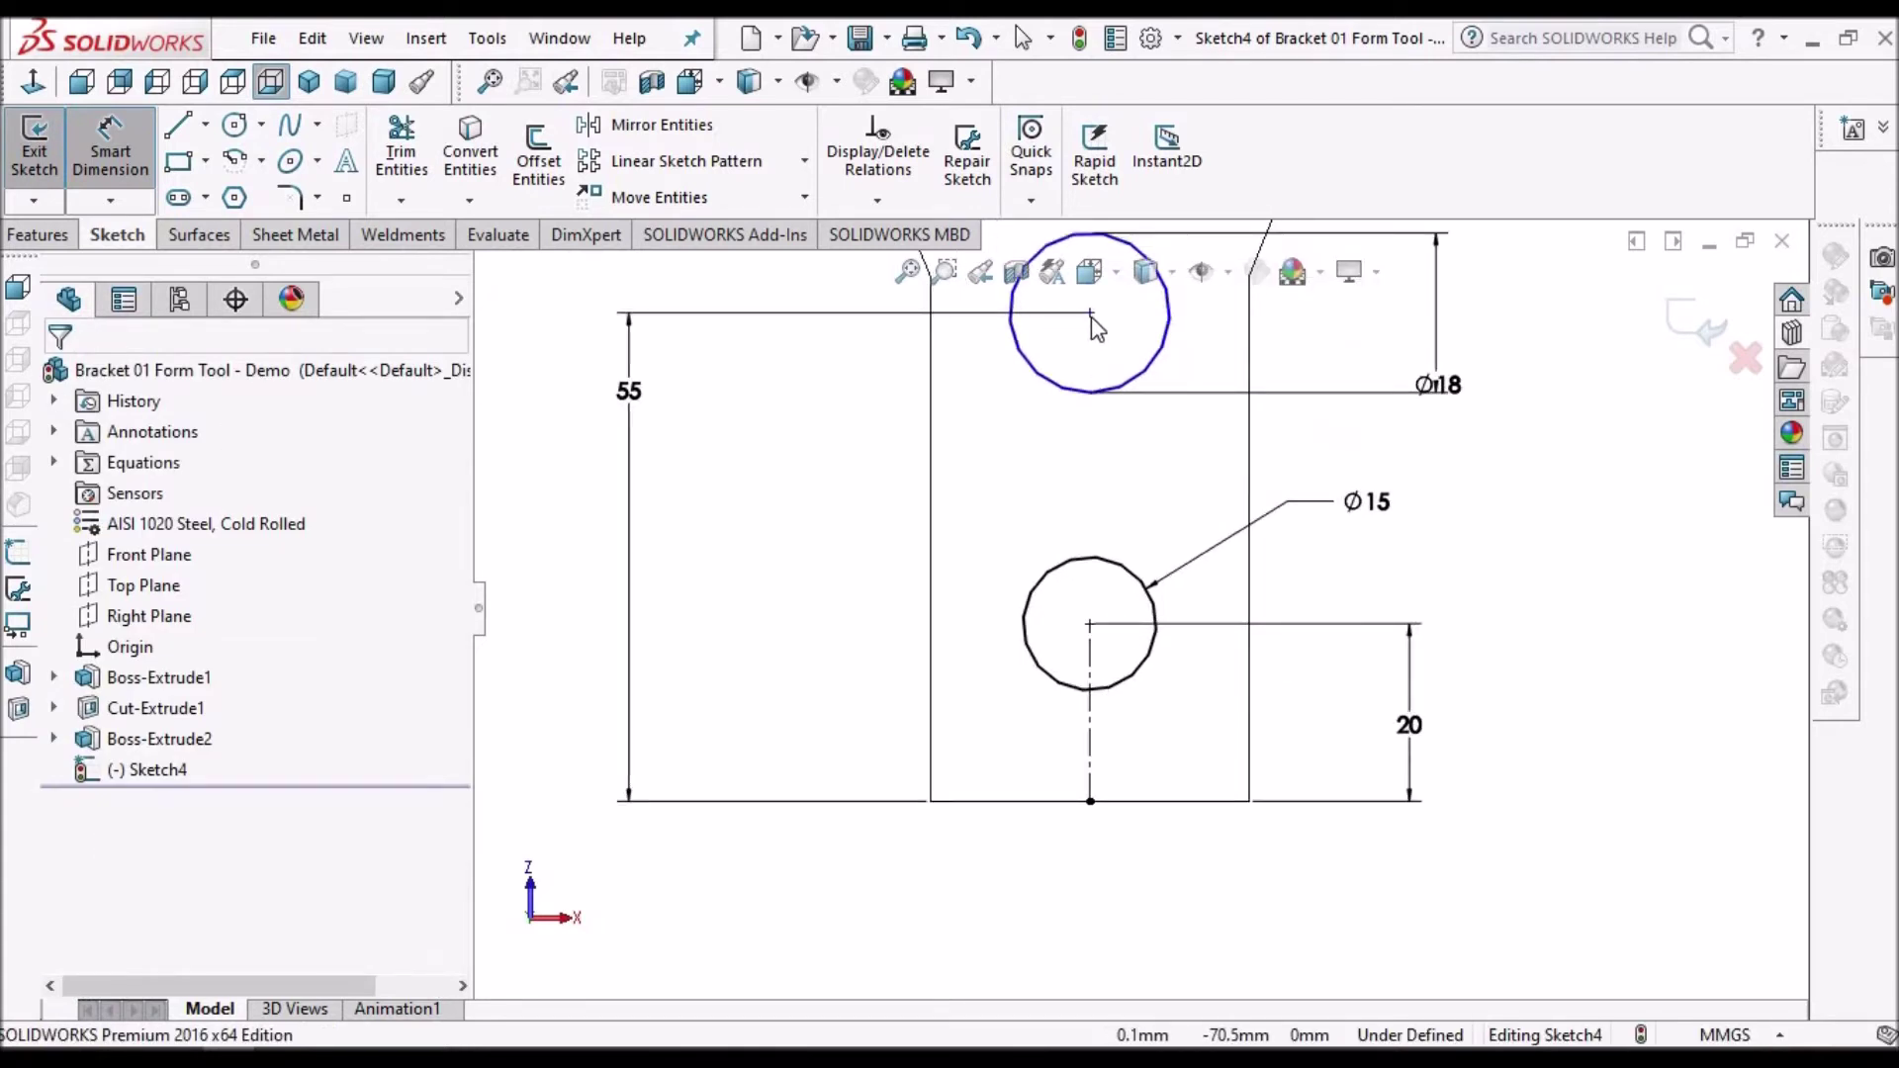
key(Escape)
- Add a Vertical relation between the center points of the upper and lower circles
click(1092, 629)
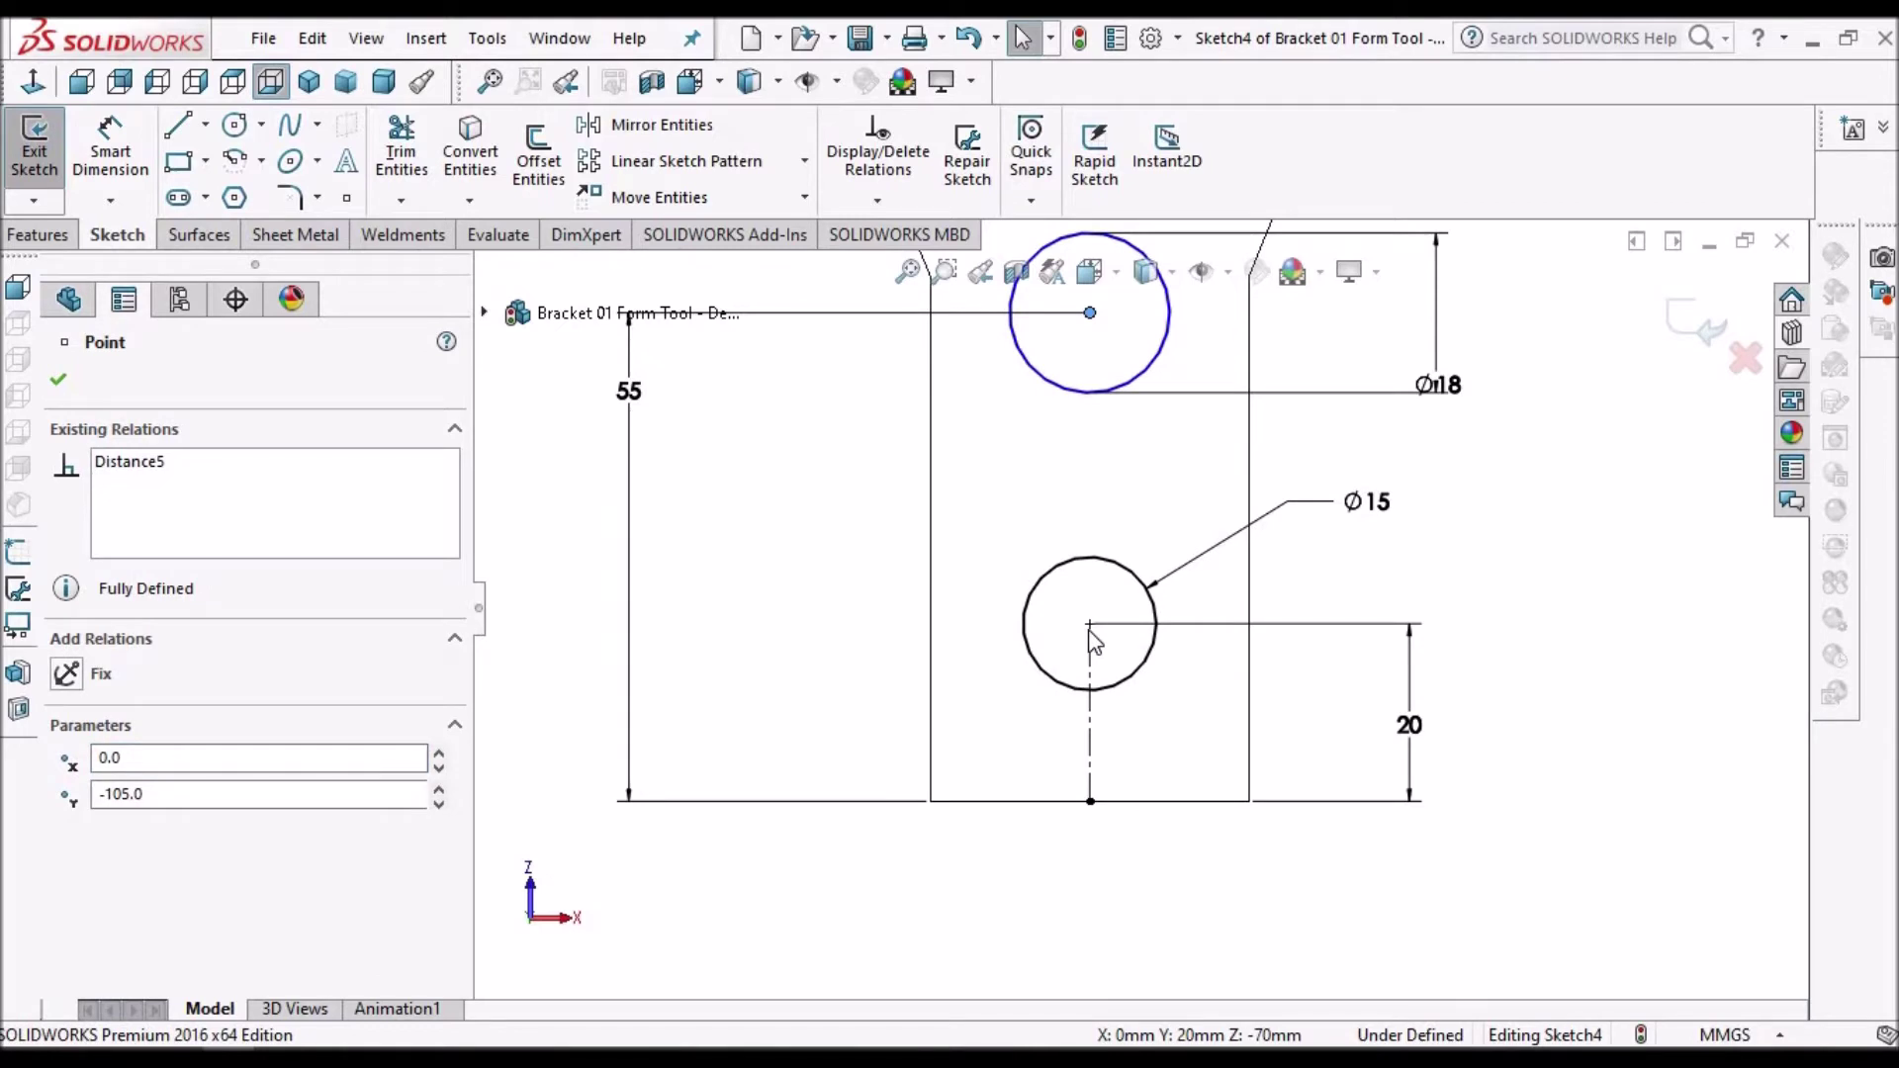
ctrl+click(1091, 626)
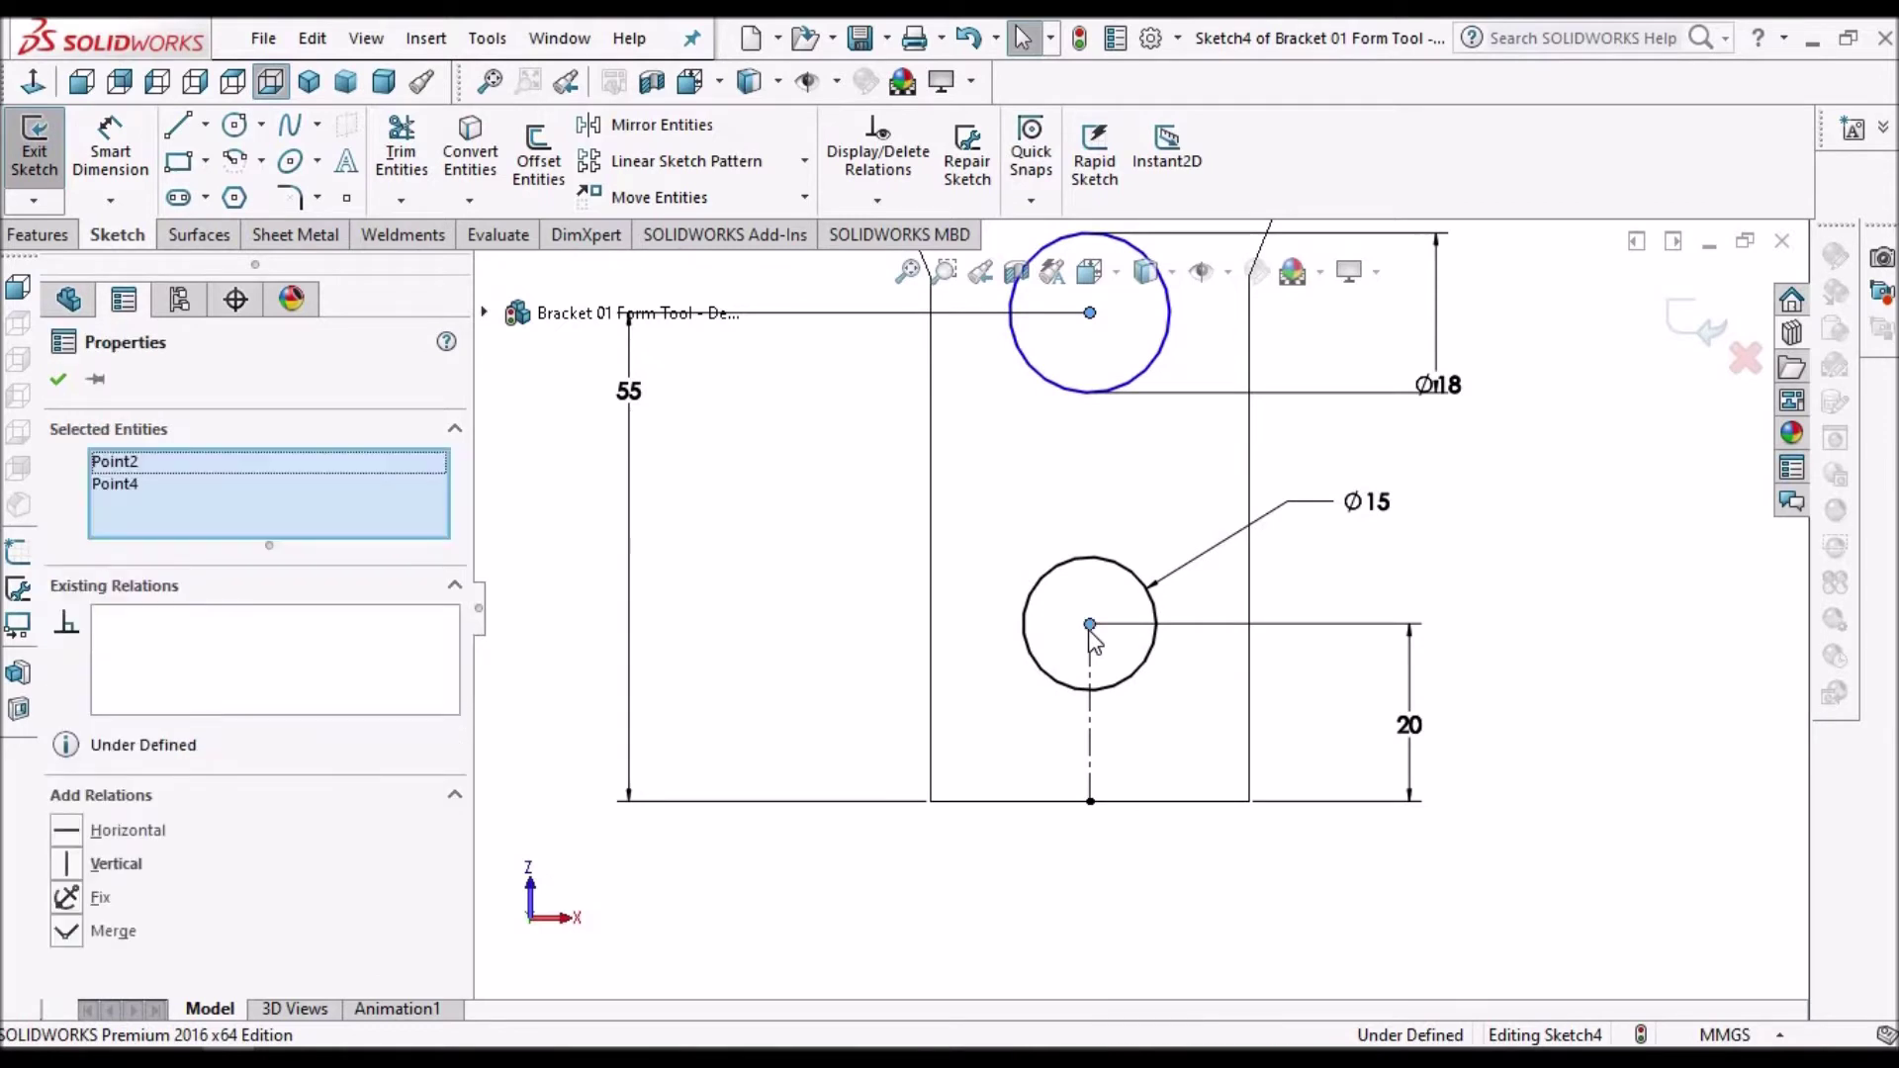
click(66, 863)
scroll(1294, 601, up, 2)
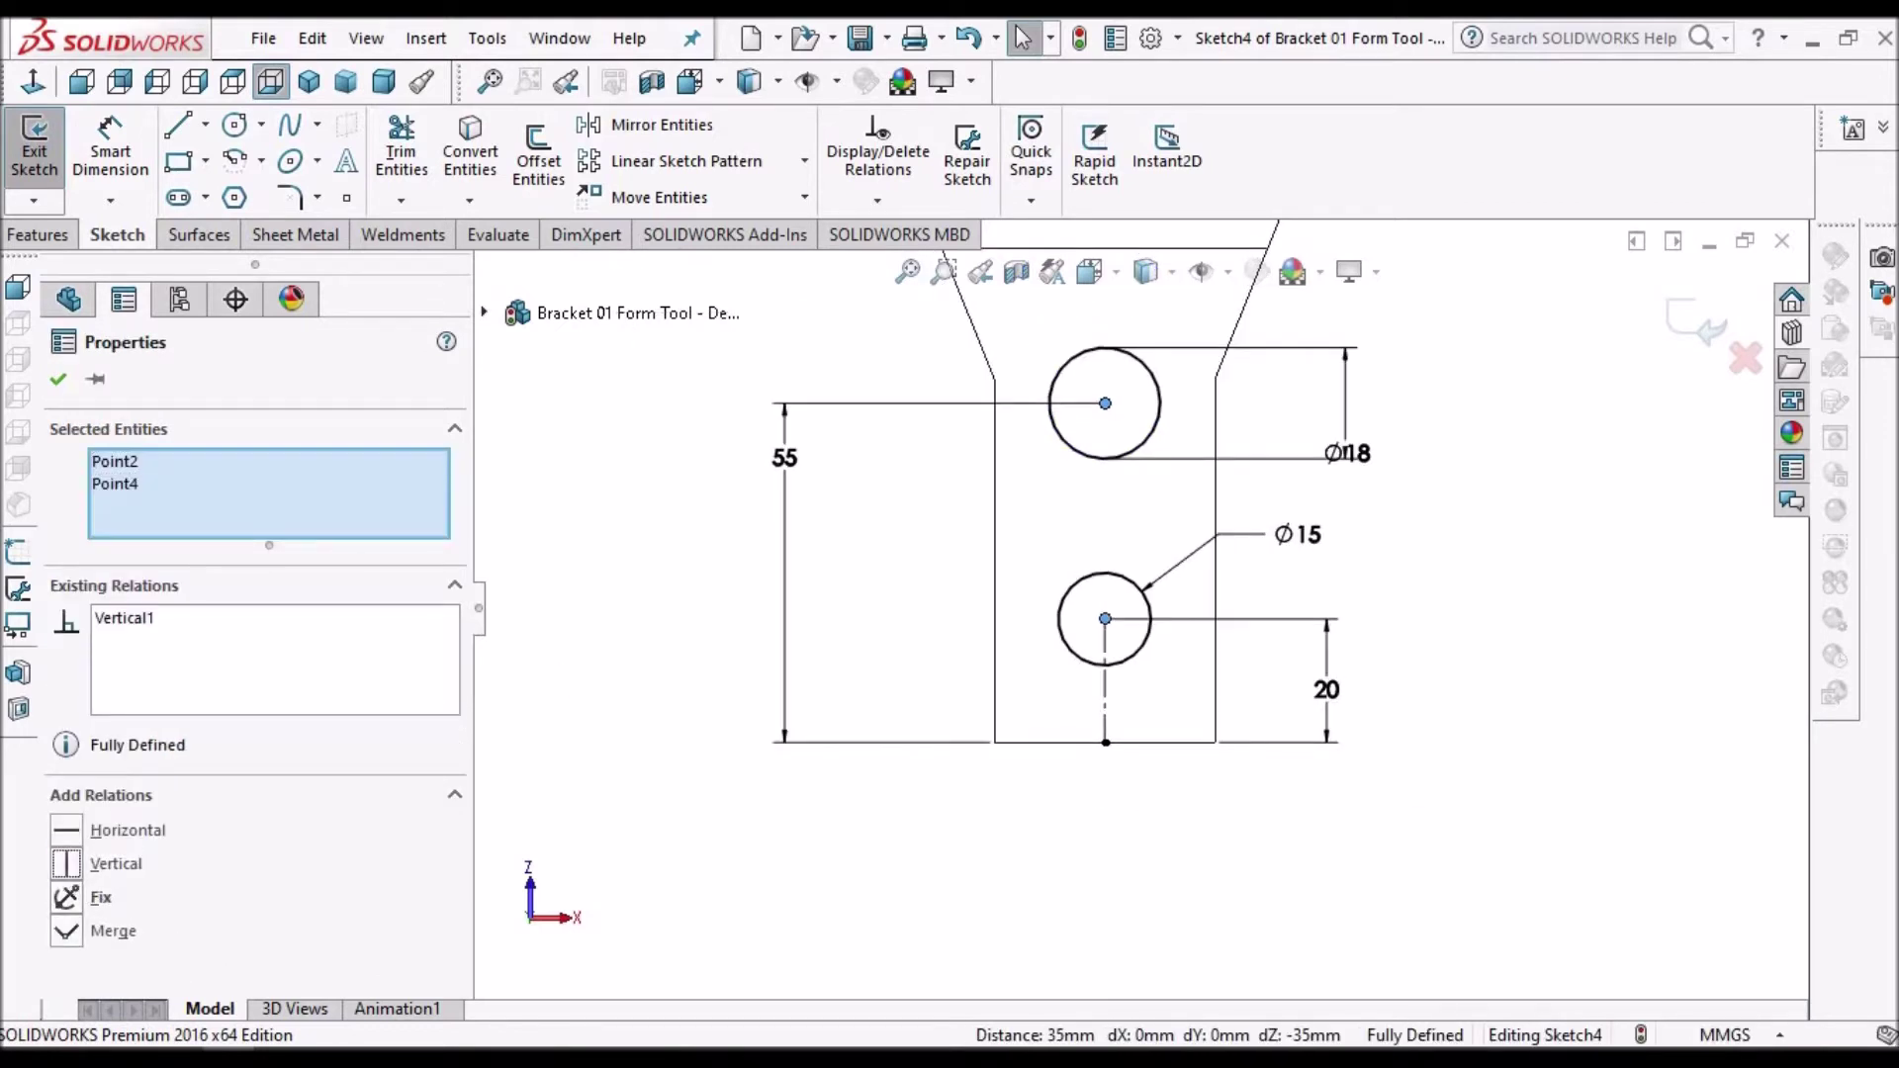
click(58, 378)
- Extrude both circles as 10 mm blind bosses merged with the body, and display the part shaded with edges
click(38, 235)
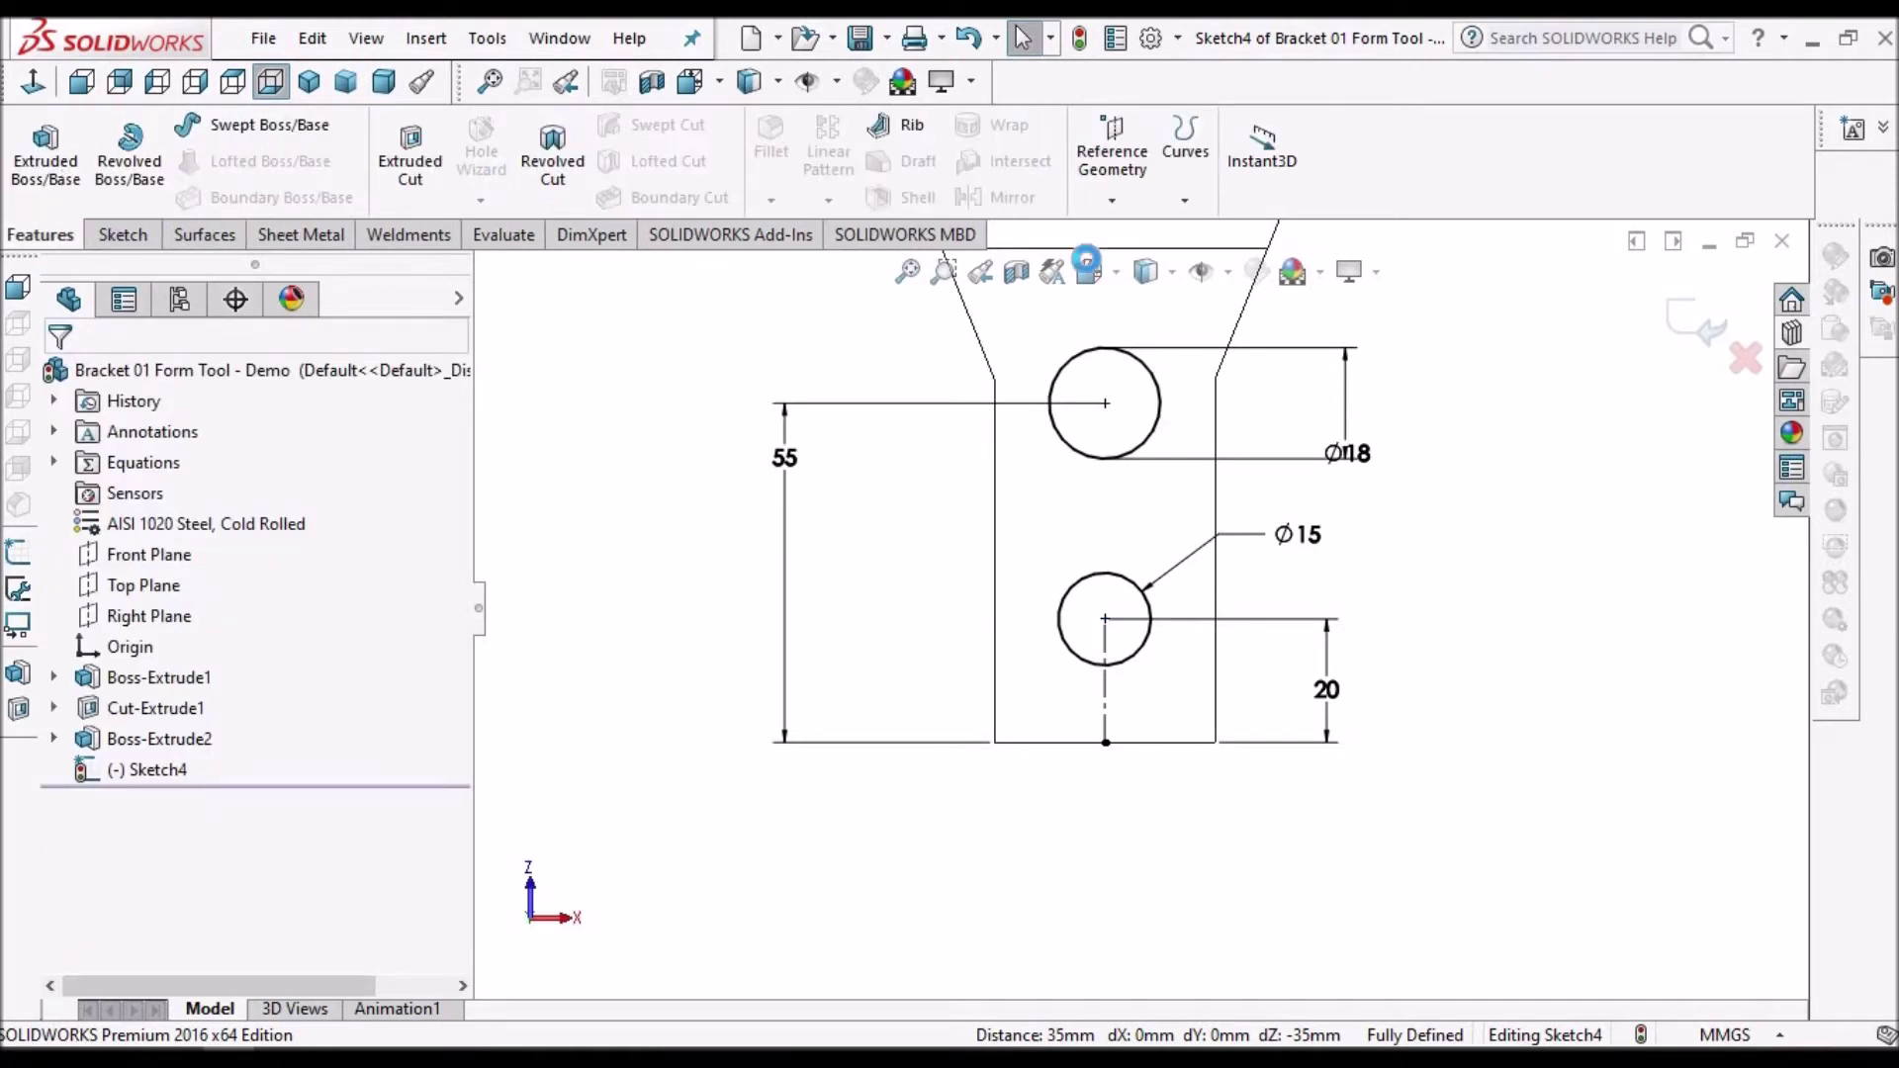
key(e)
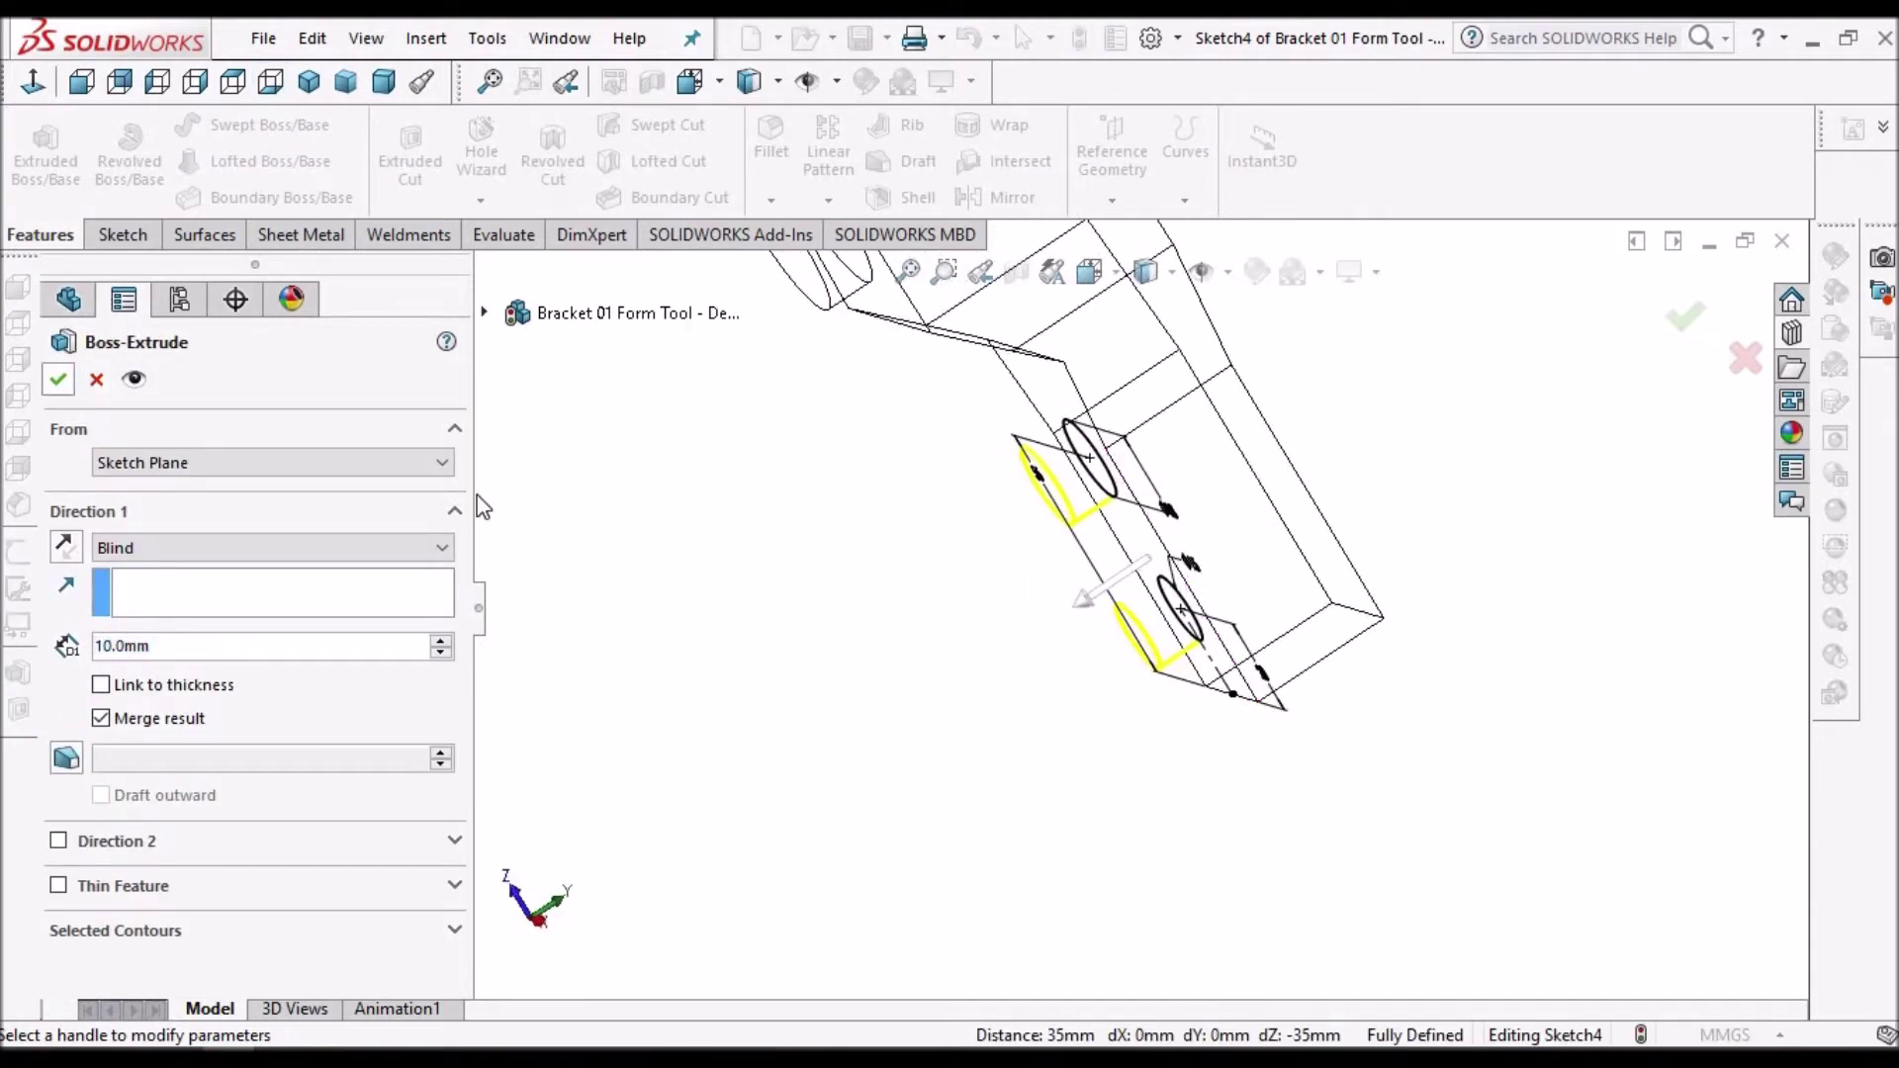
key(Return)
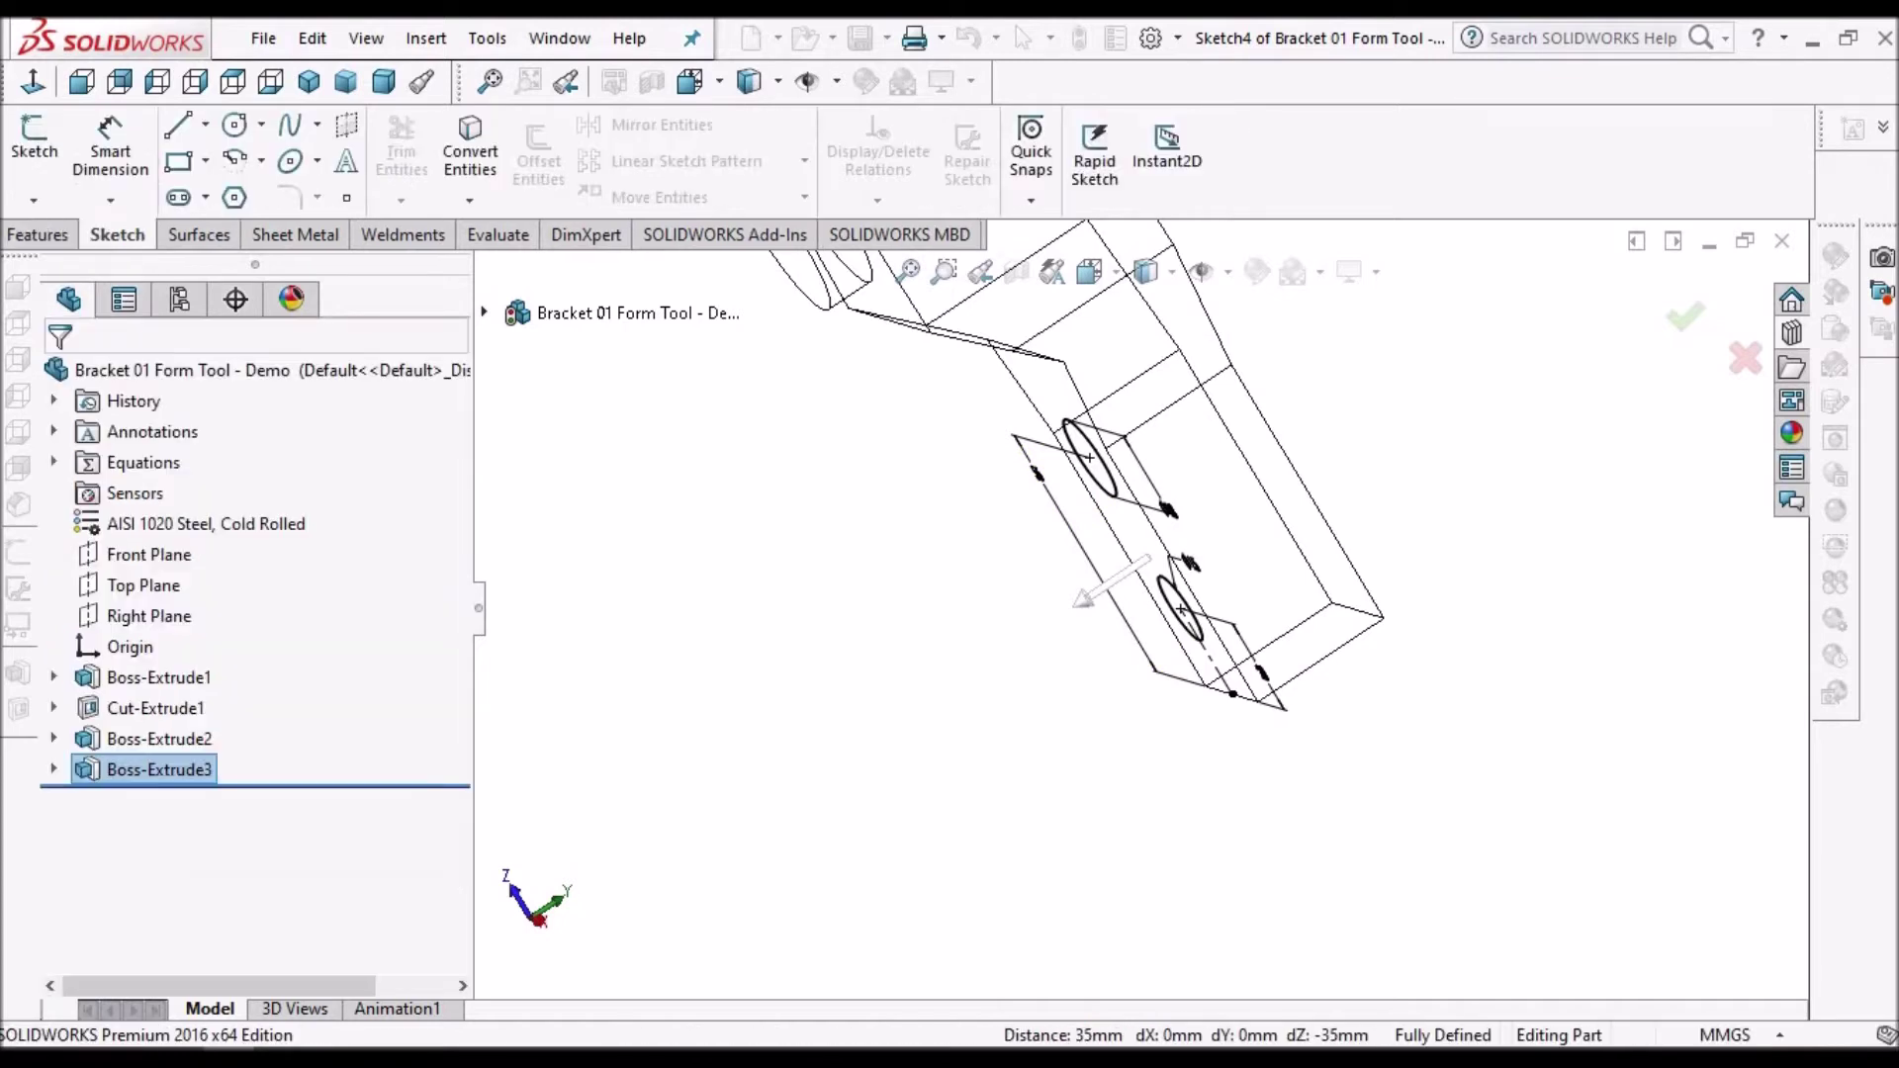
click(1155, 276)
click(1149, 313)
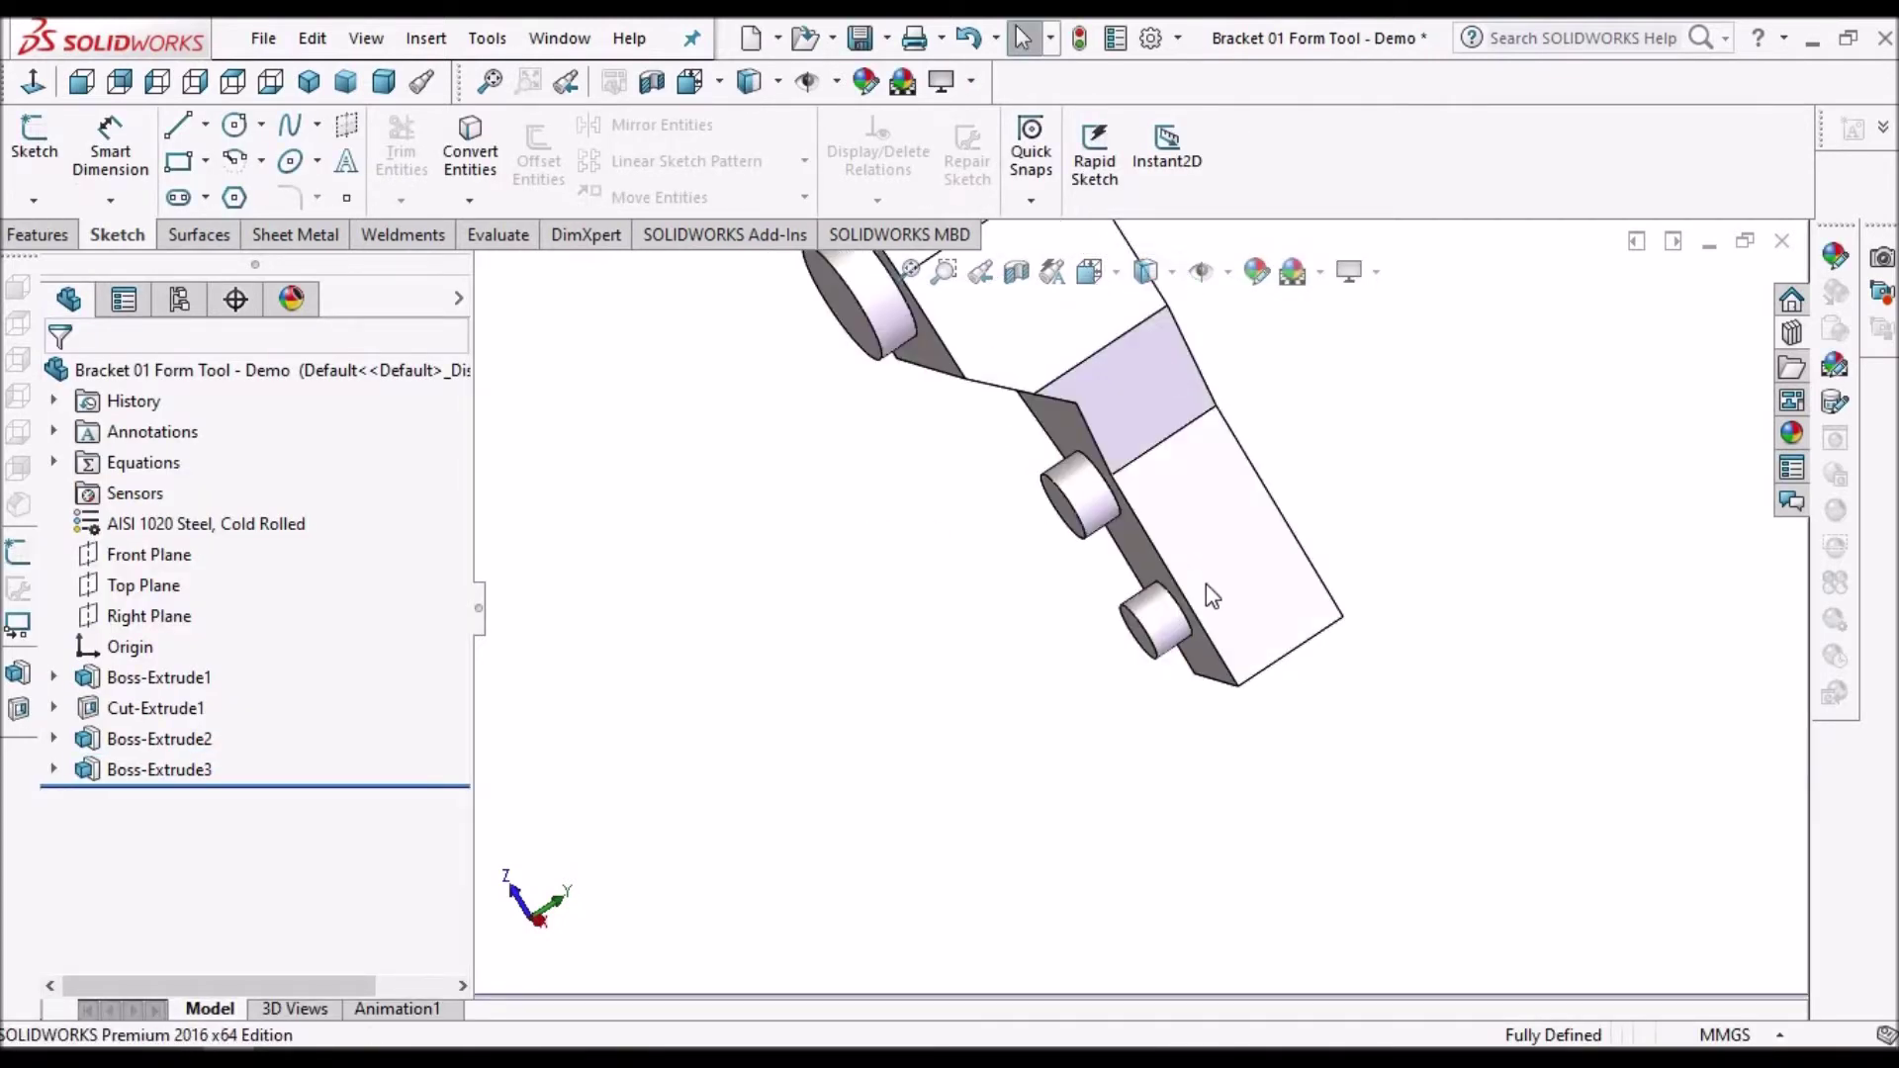
- Fillet the two edges bordering the sloped face on the boss side with a symmetric 10 mm radius
mouse_move(1089, 619)
middle_down()
mouse_move(1420, 392)
mouse_move(1215, 682)
middle_up()
scroll(1086, 530, down, 5)
scroll(1226, 706, up, 3)
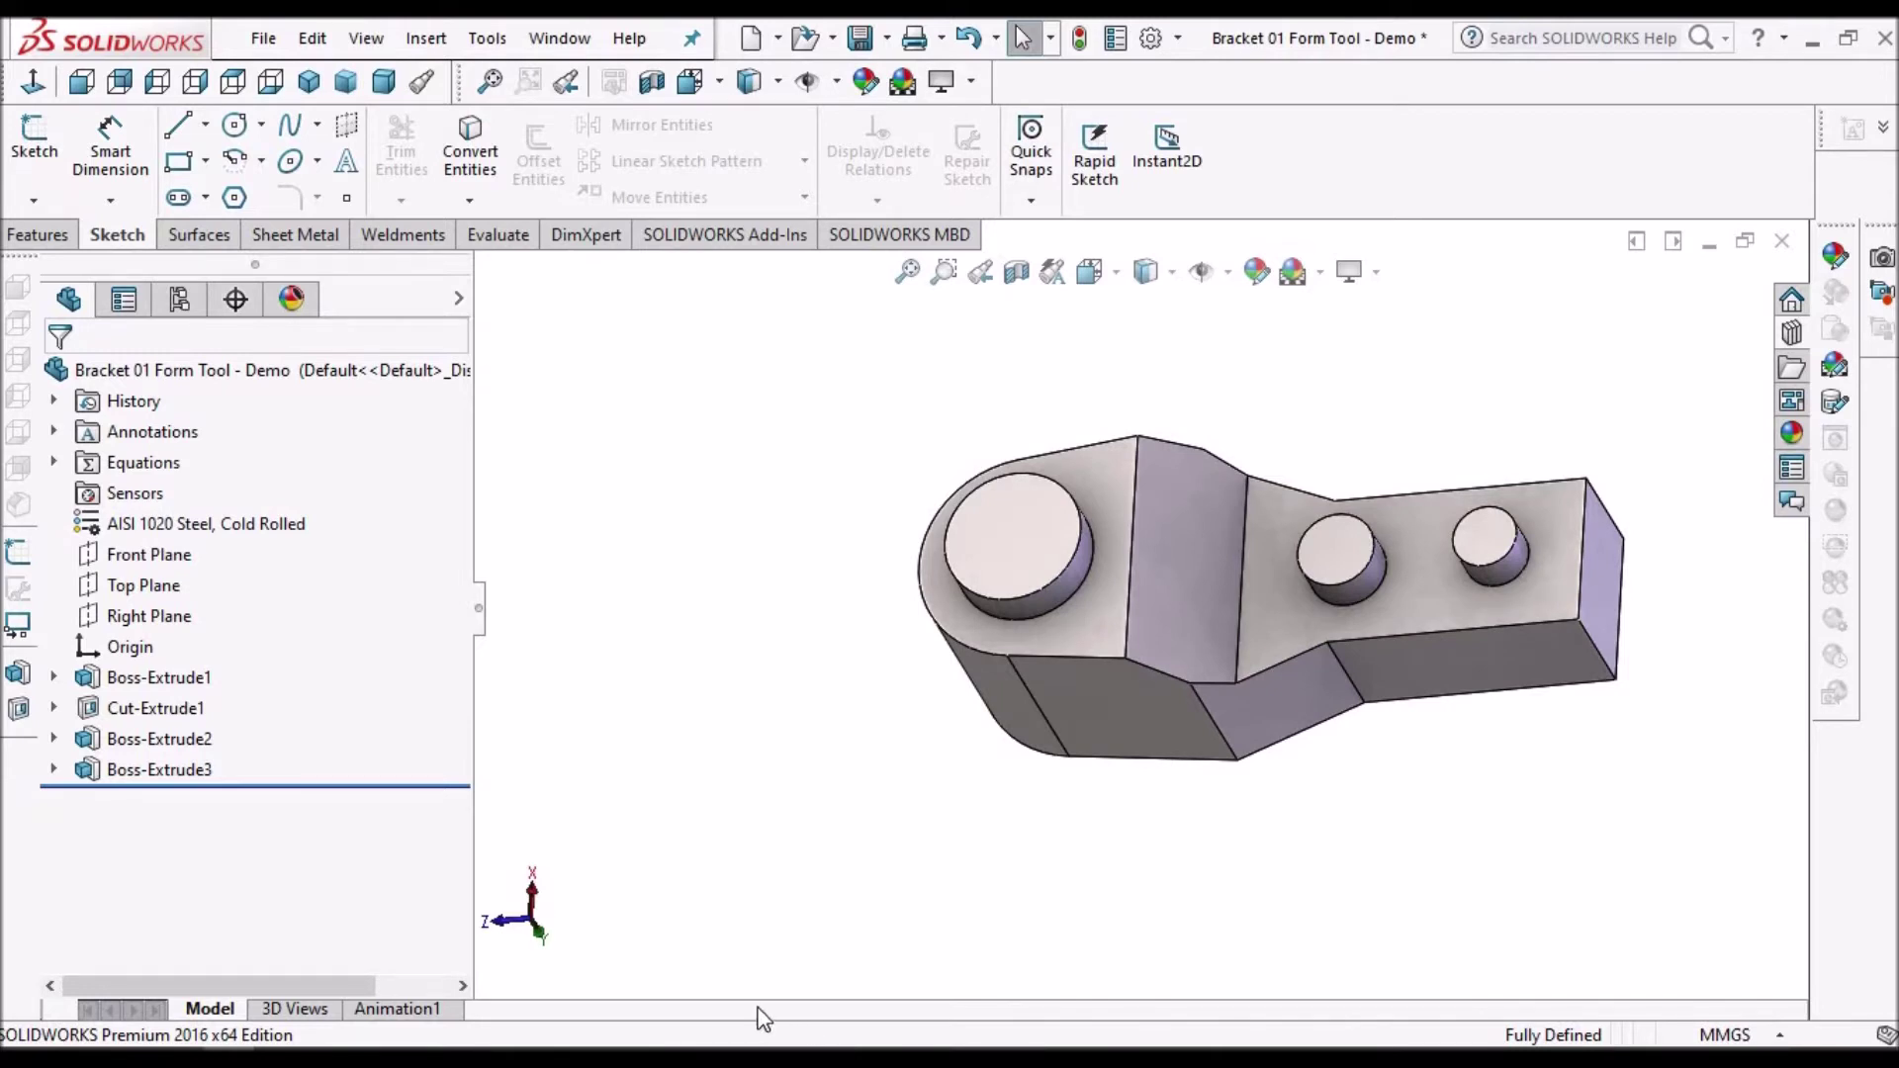
click(39, 235)
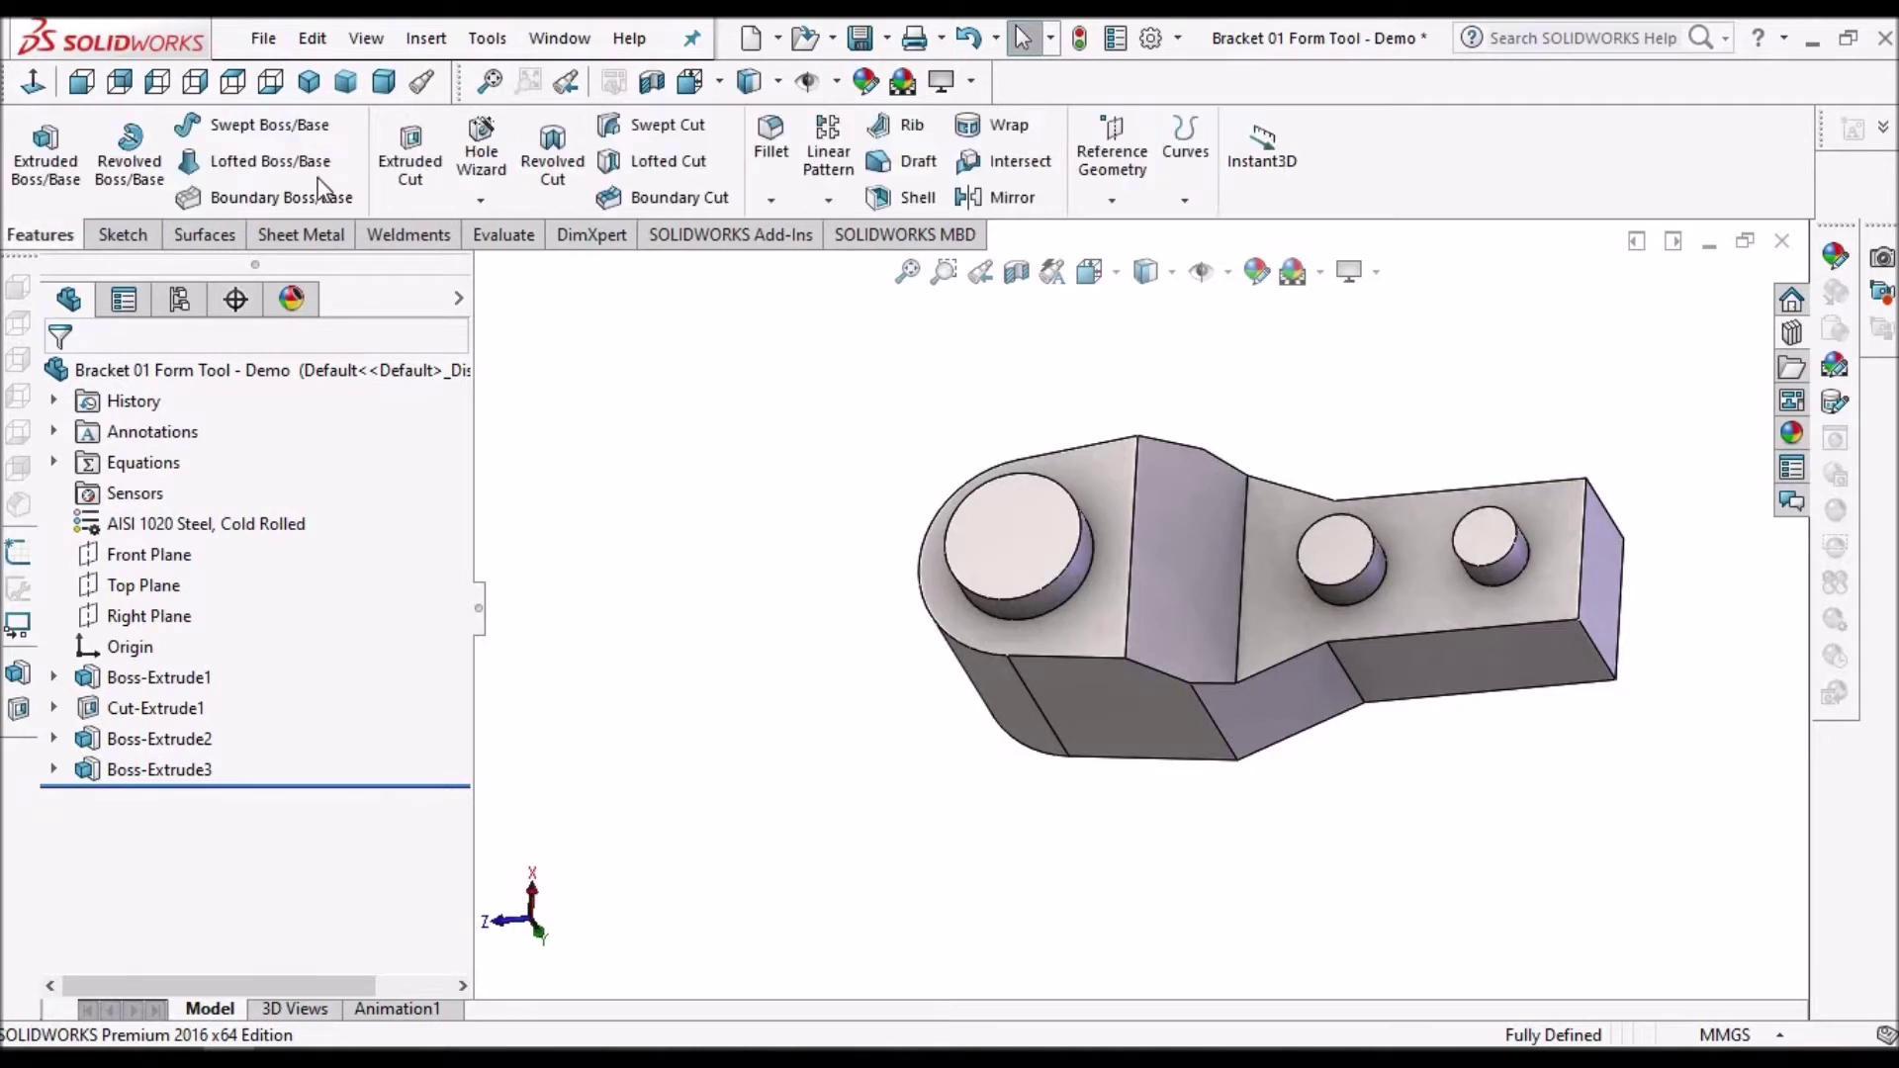
click(773, 138)
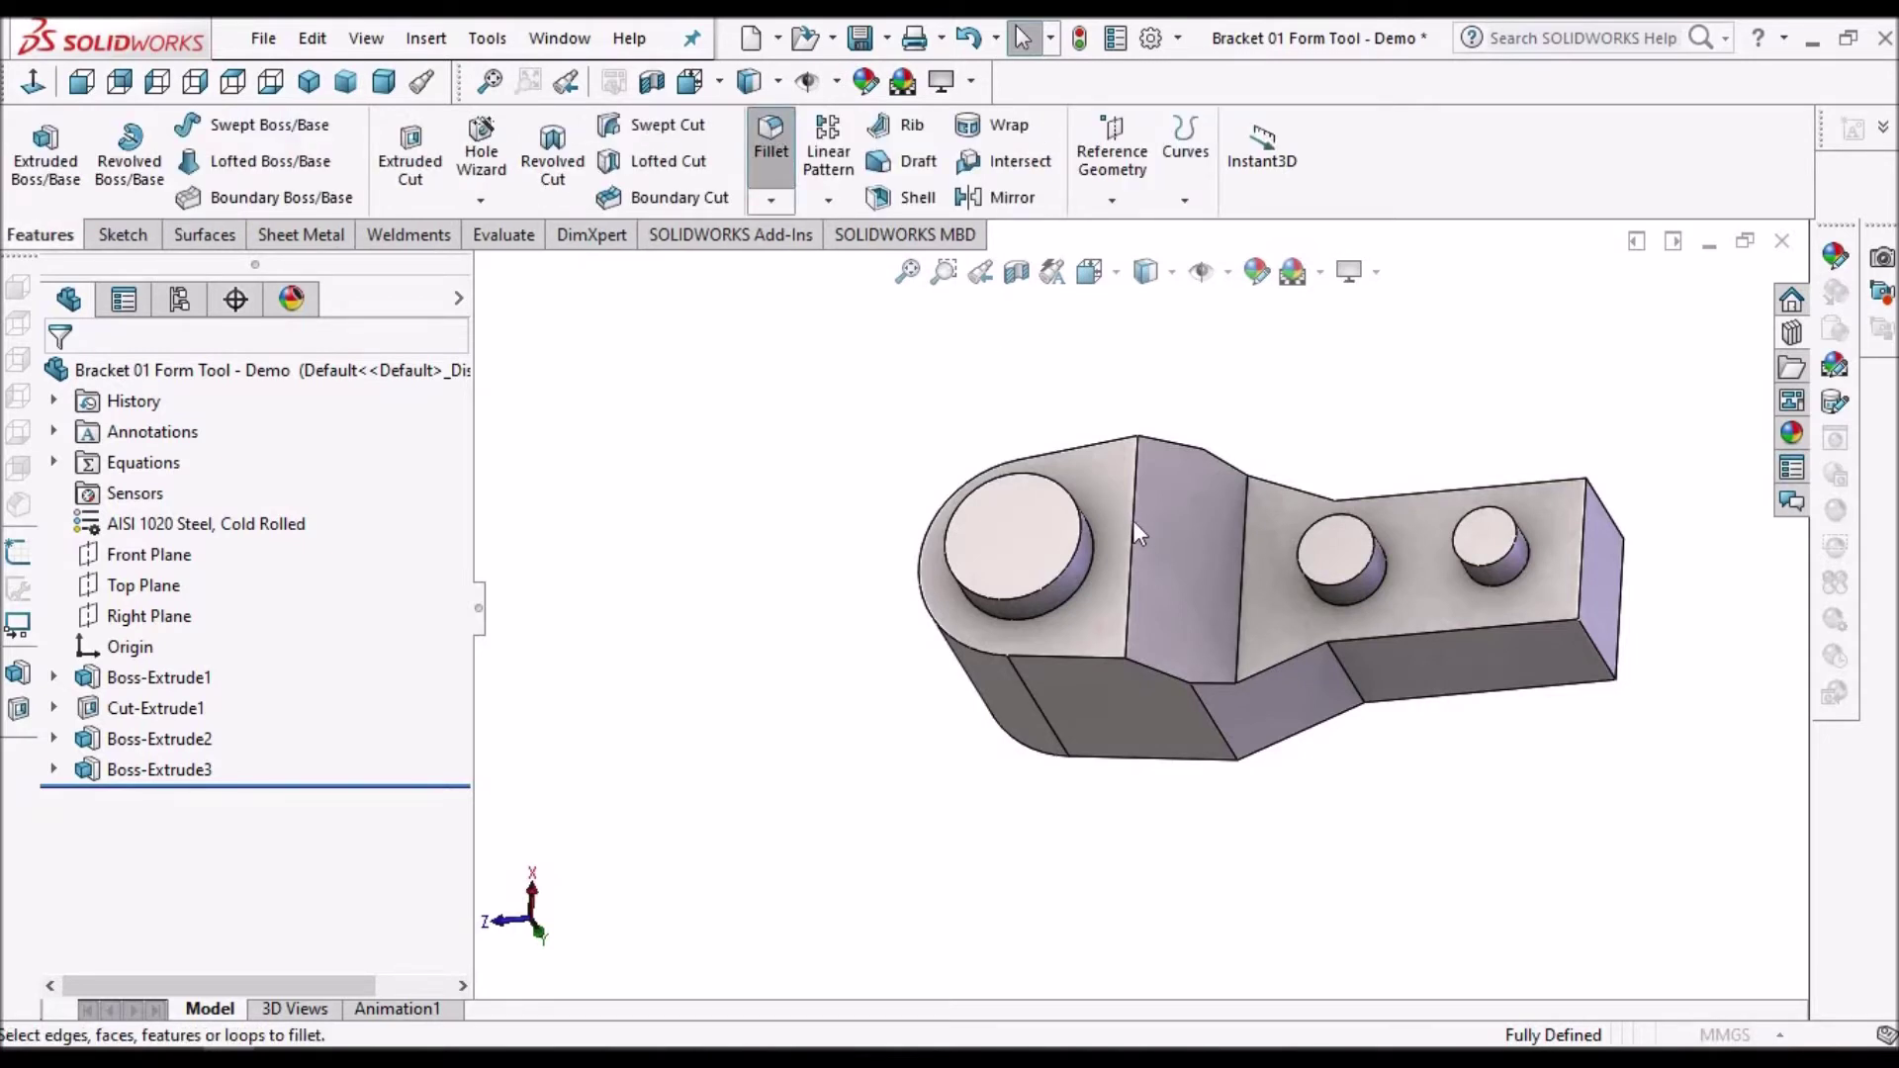
click(1134, 523)
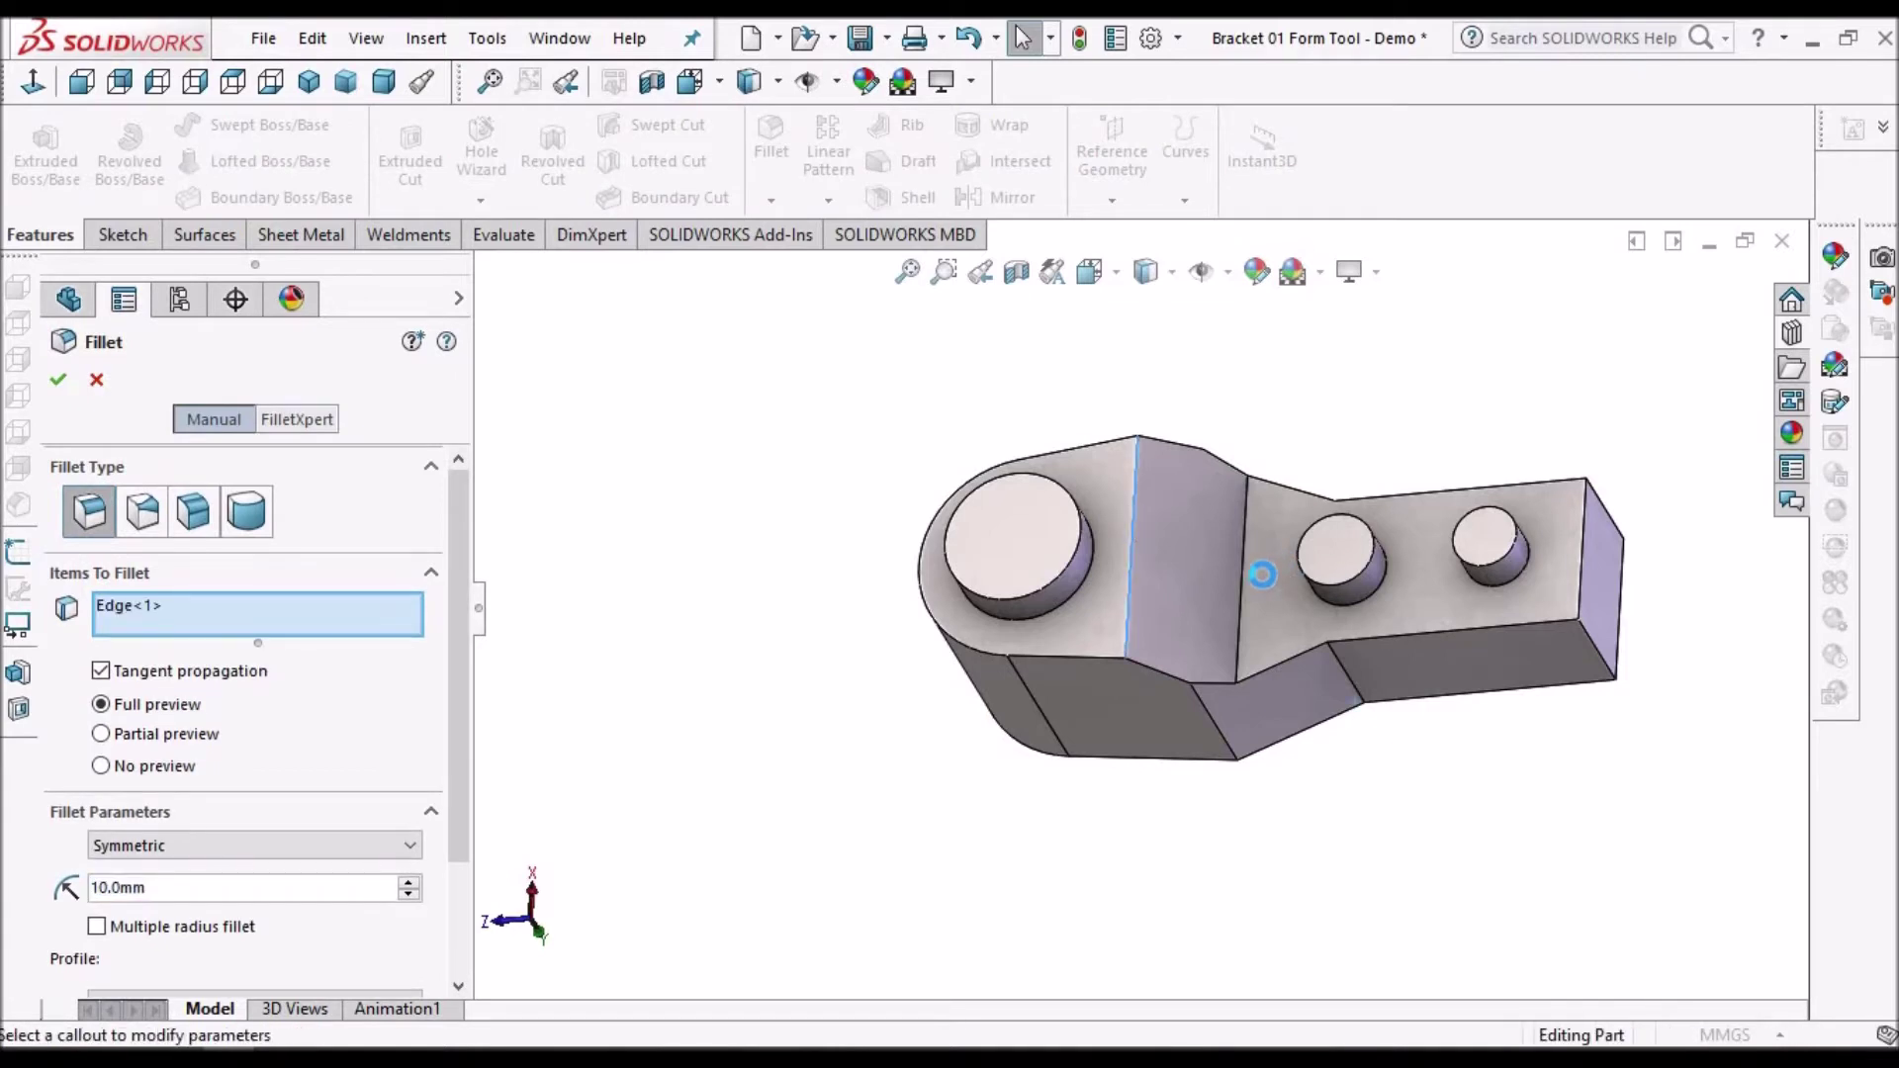
click(1244, 581)
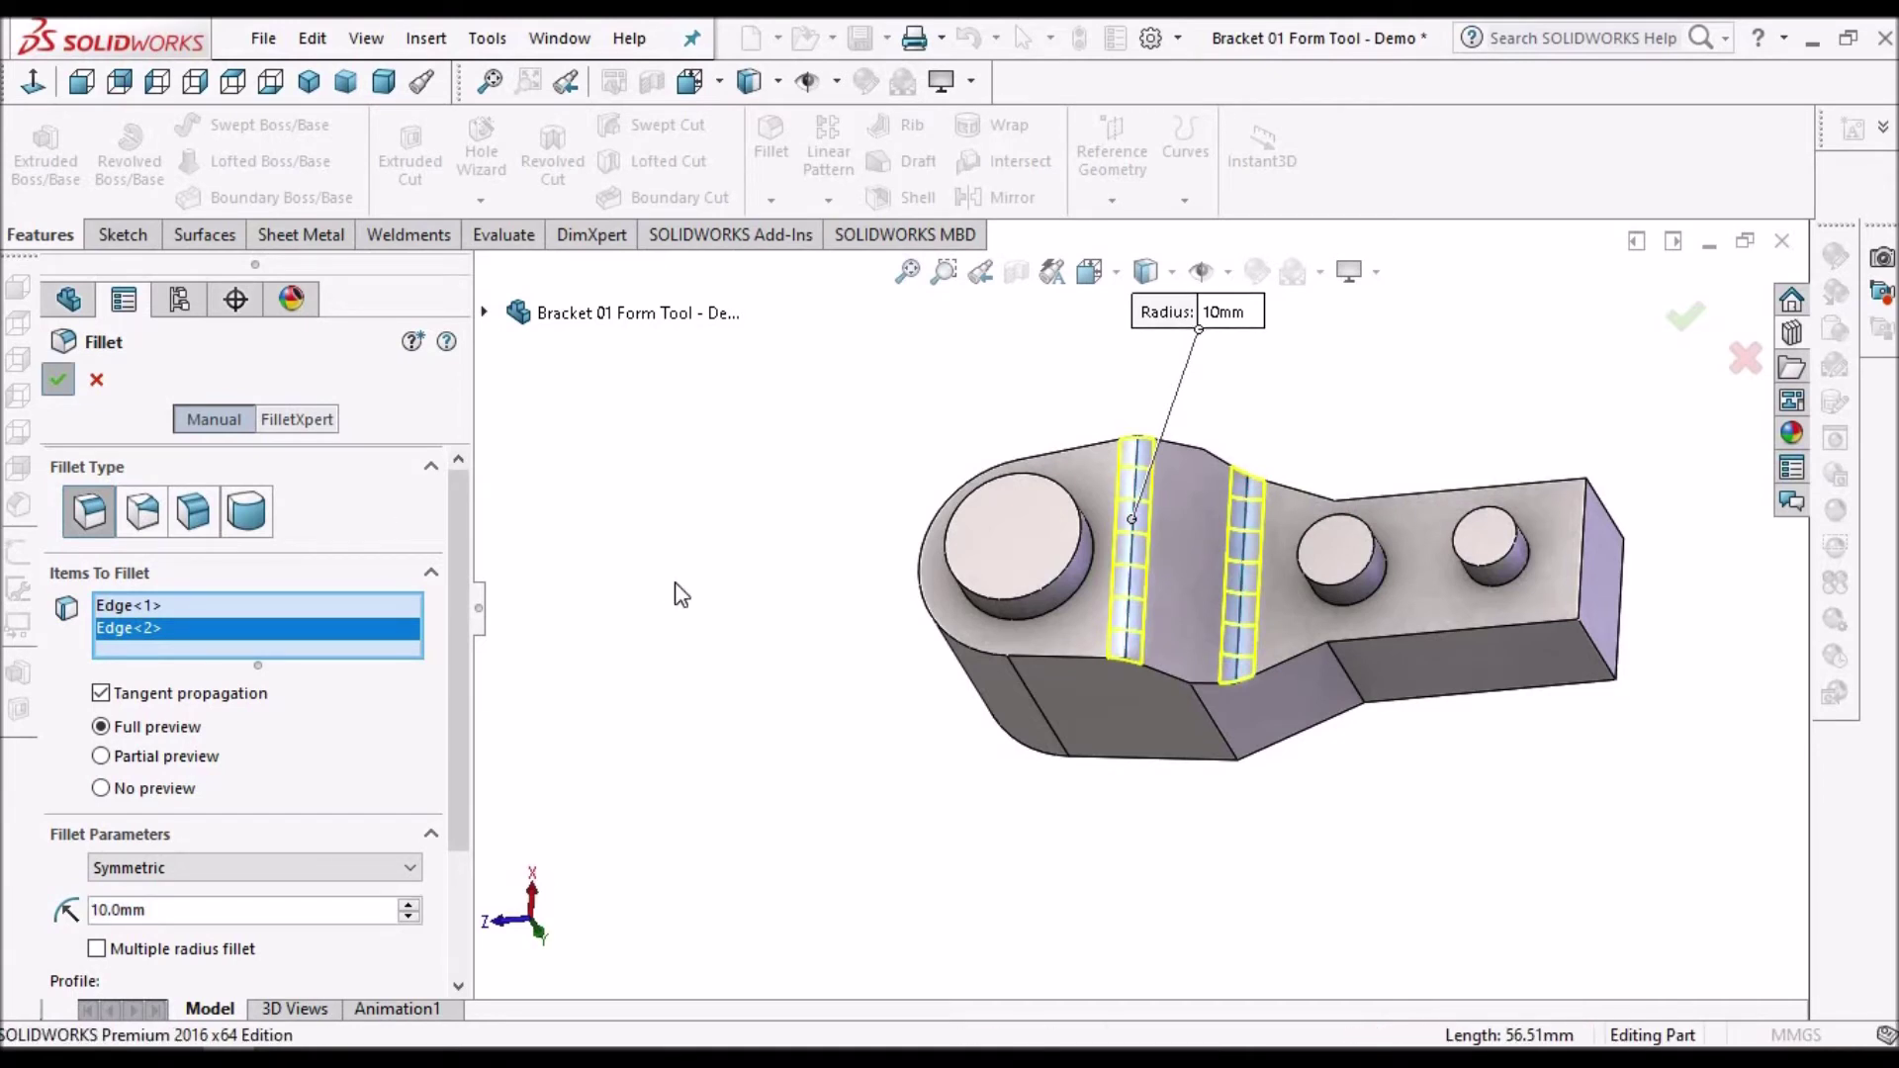
key(Return)
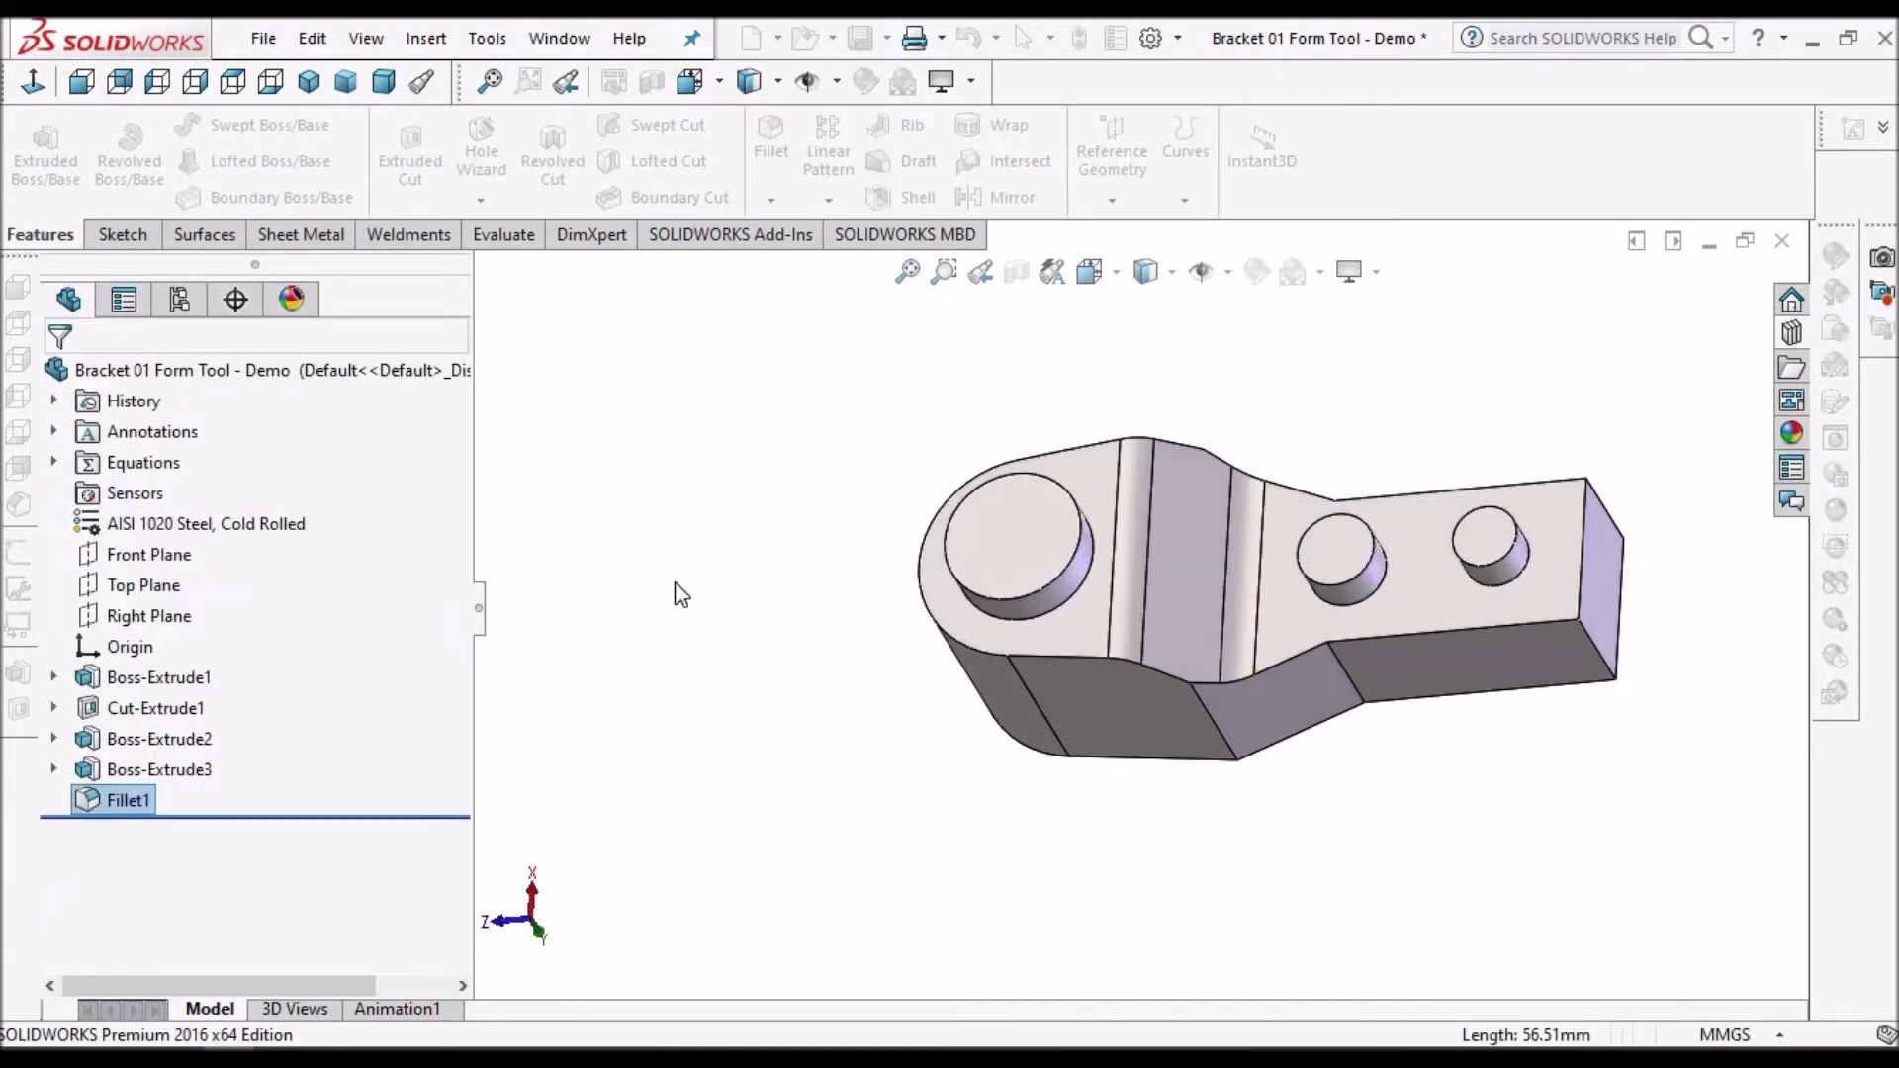
- Start a new sketch on the Right Plane and set the display style to wireframe
click(149, 619)
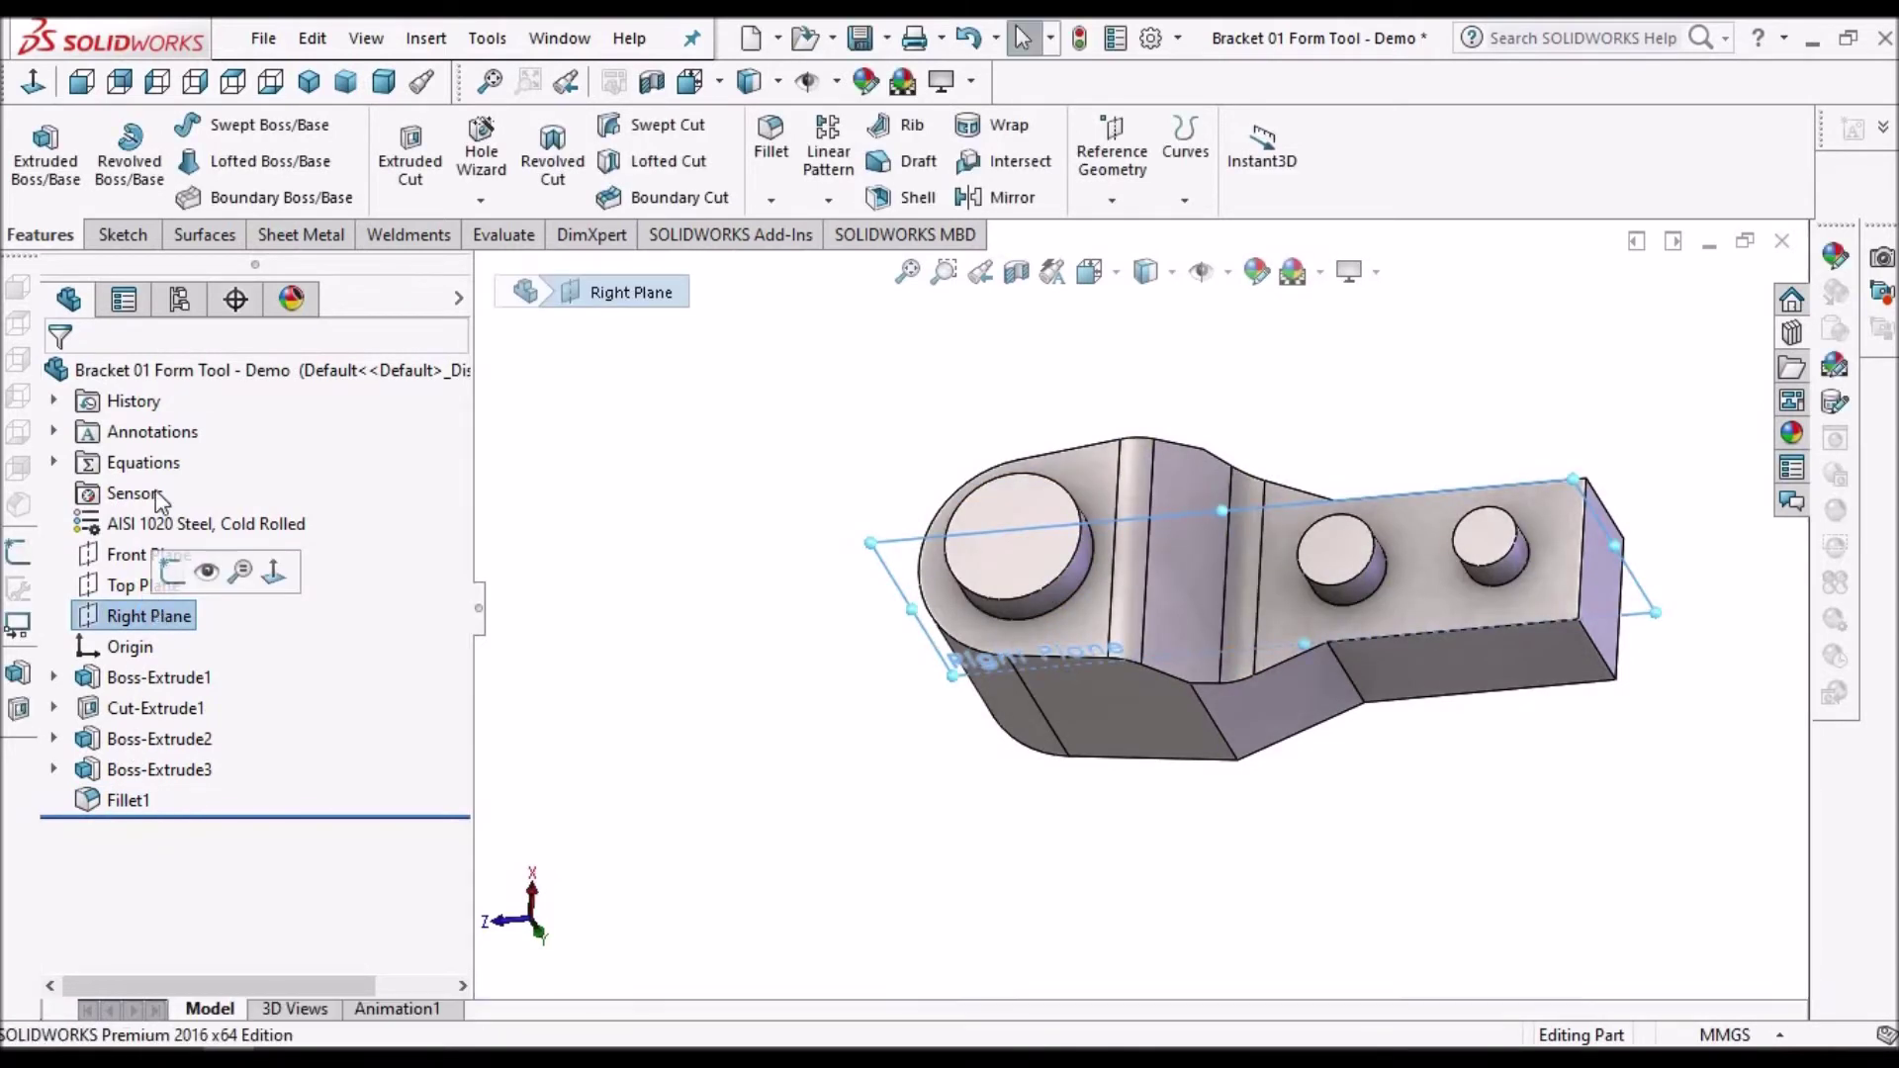
click(122, 237)
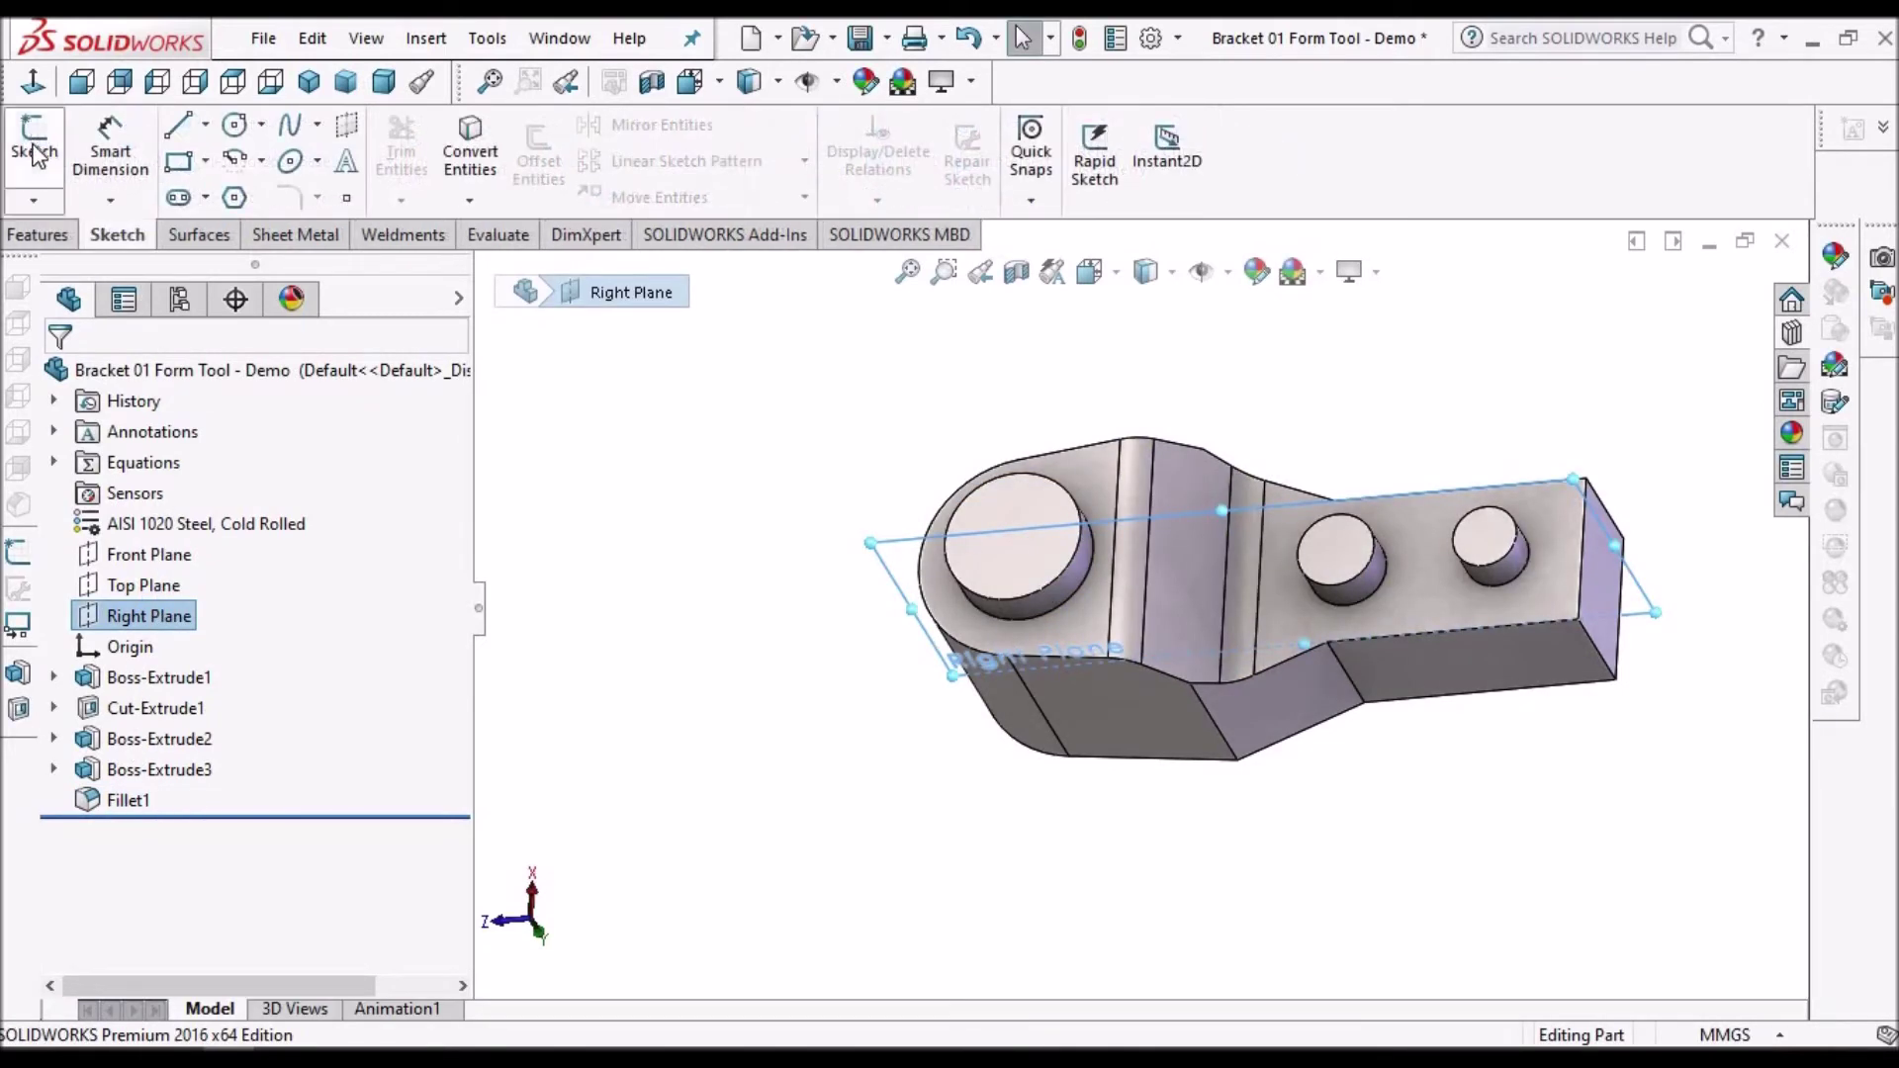
click(35, 154)
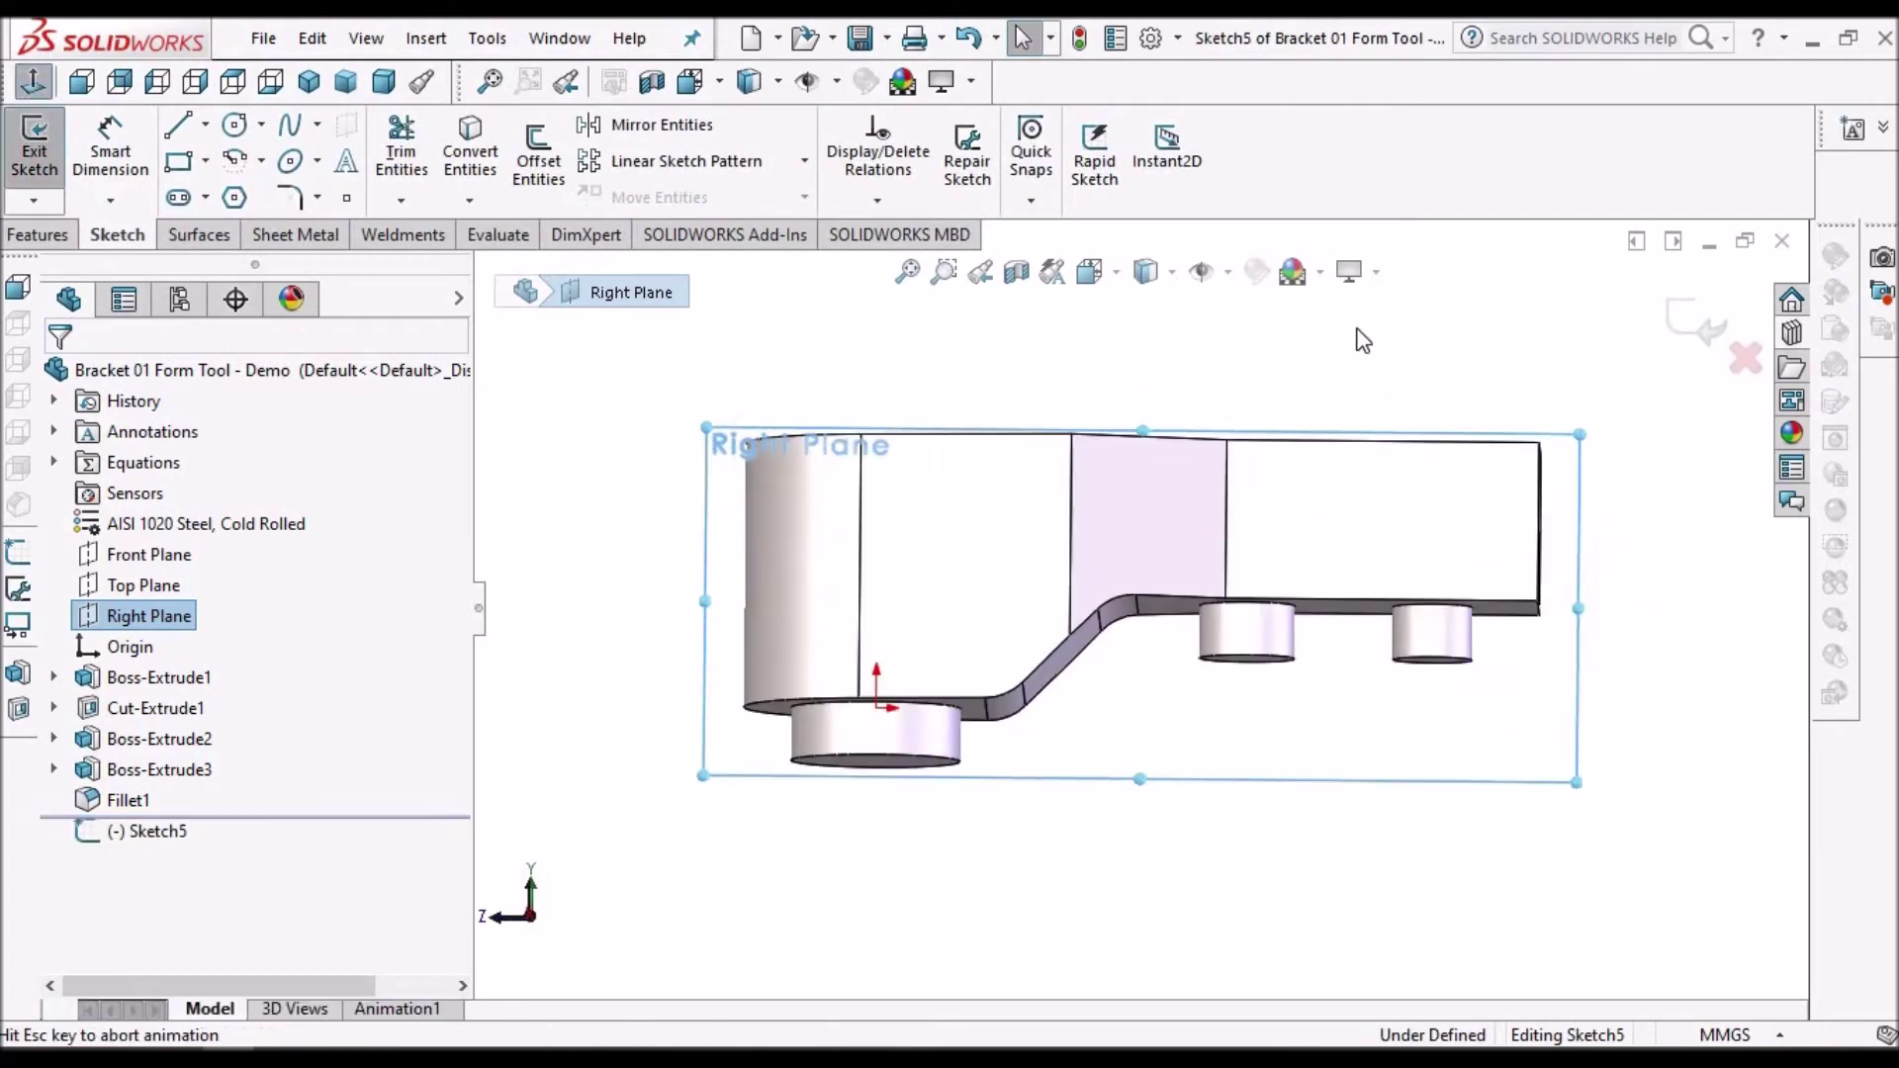
click(1169, 271)
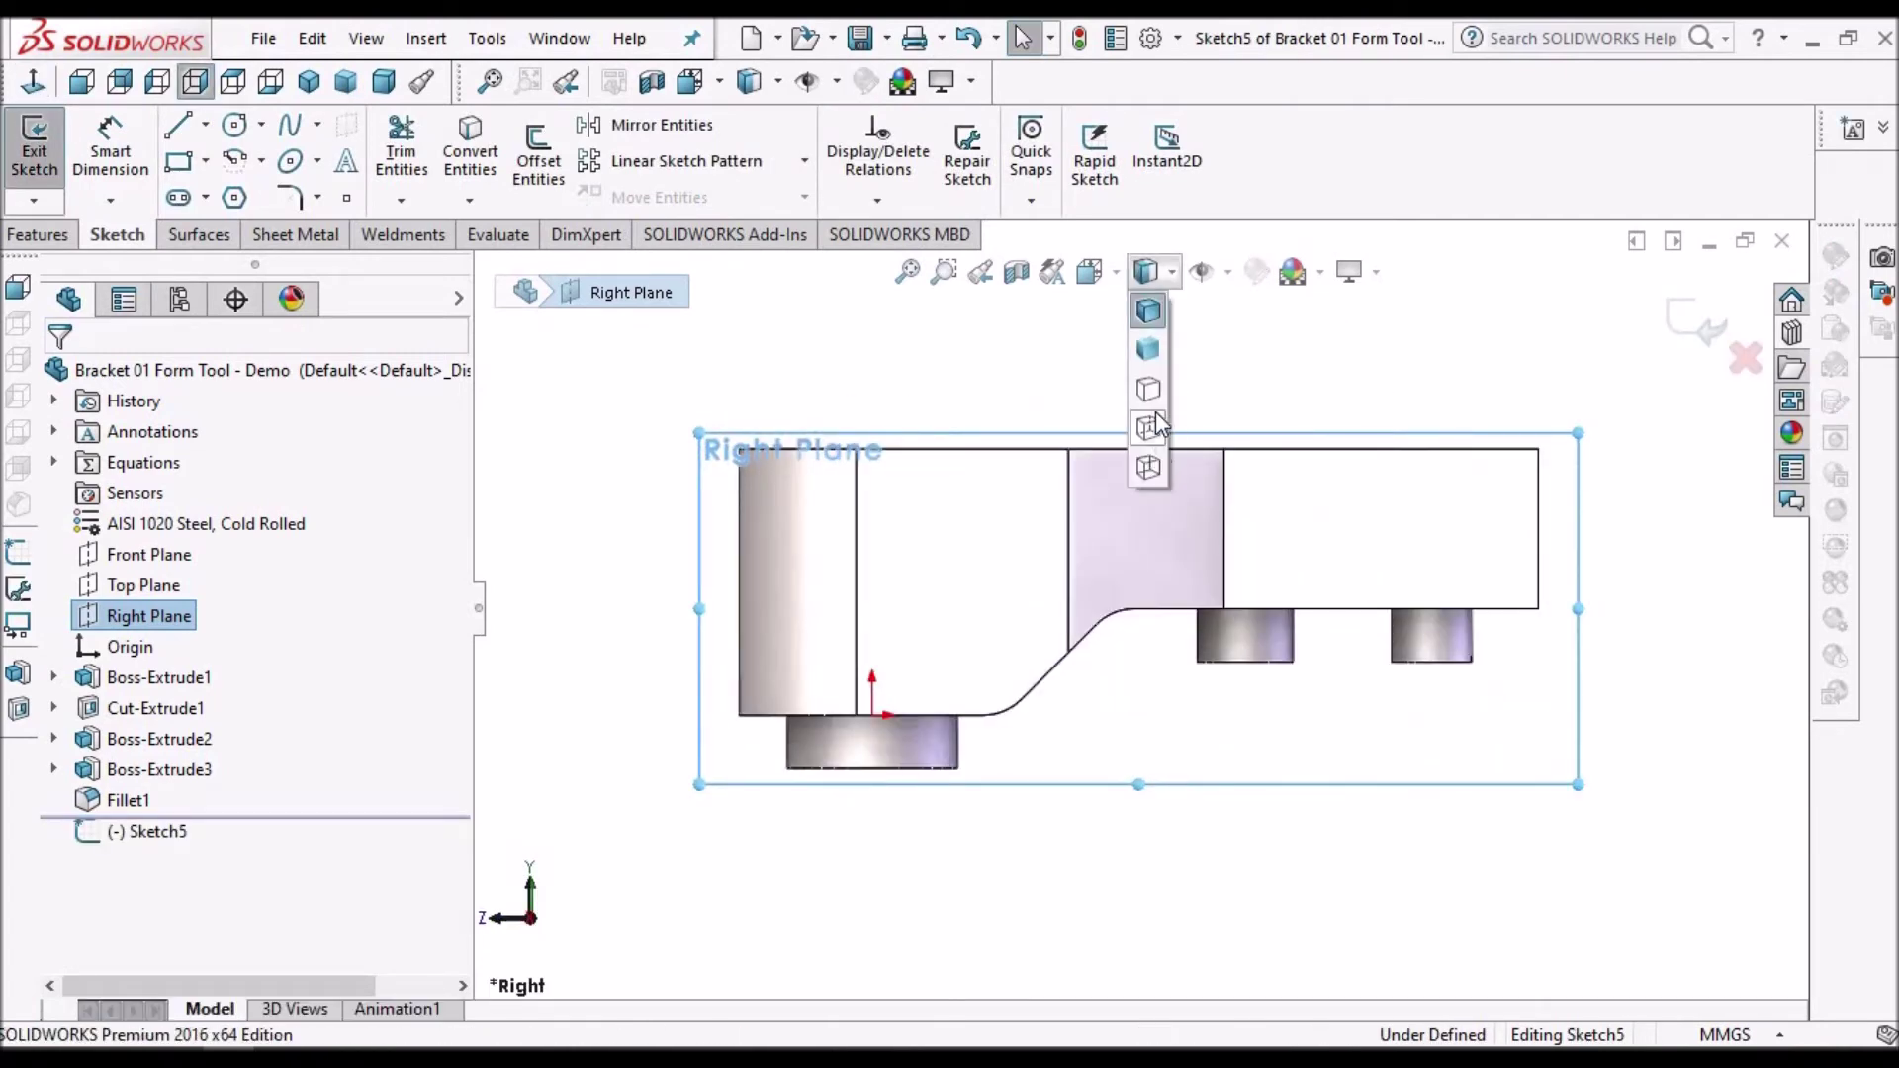
click(1148, 468)
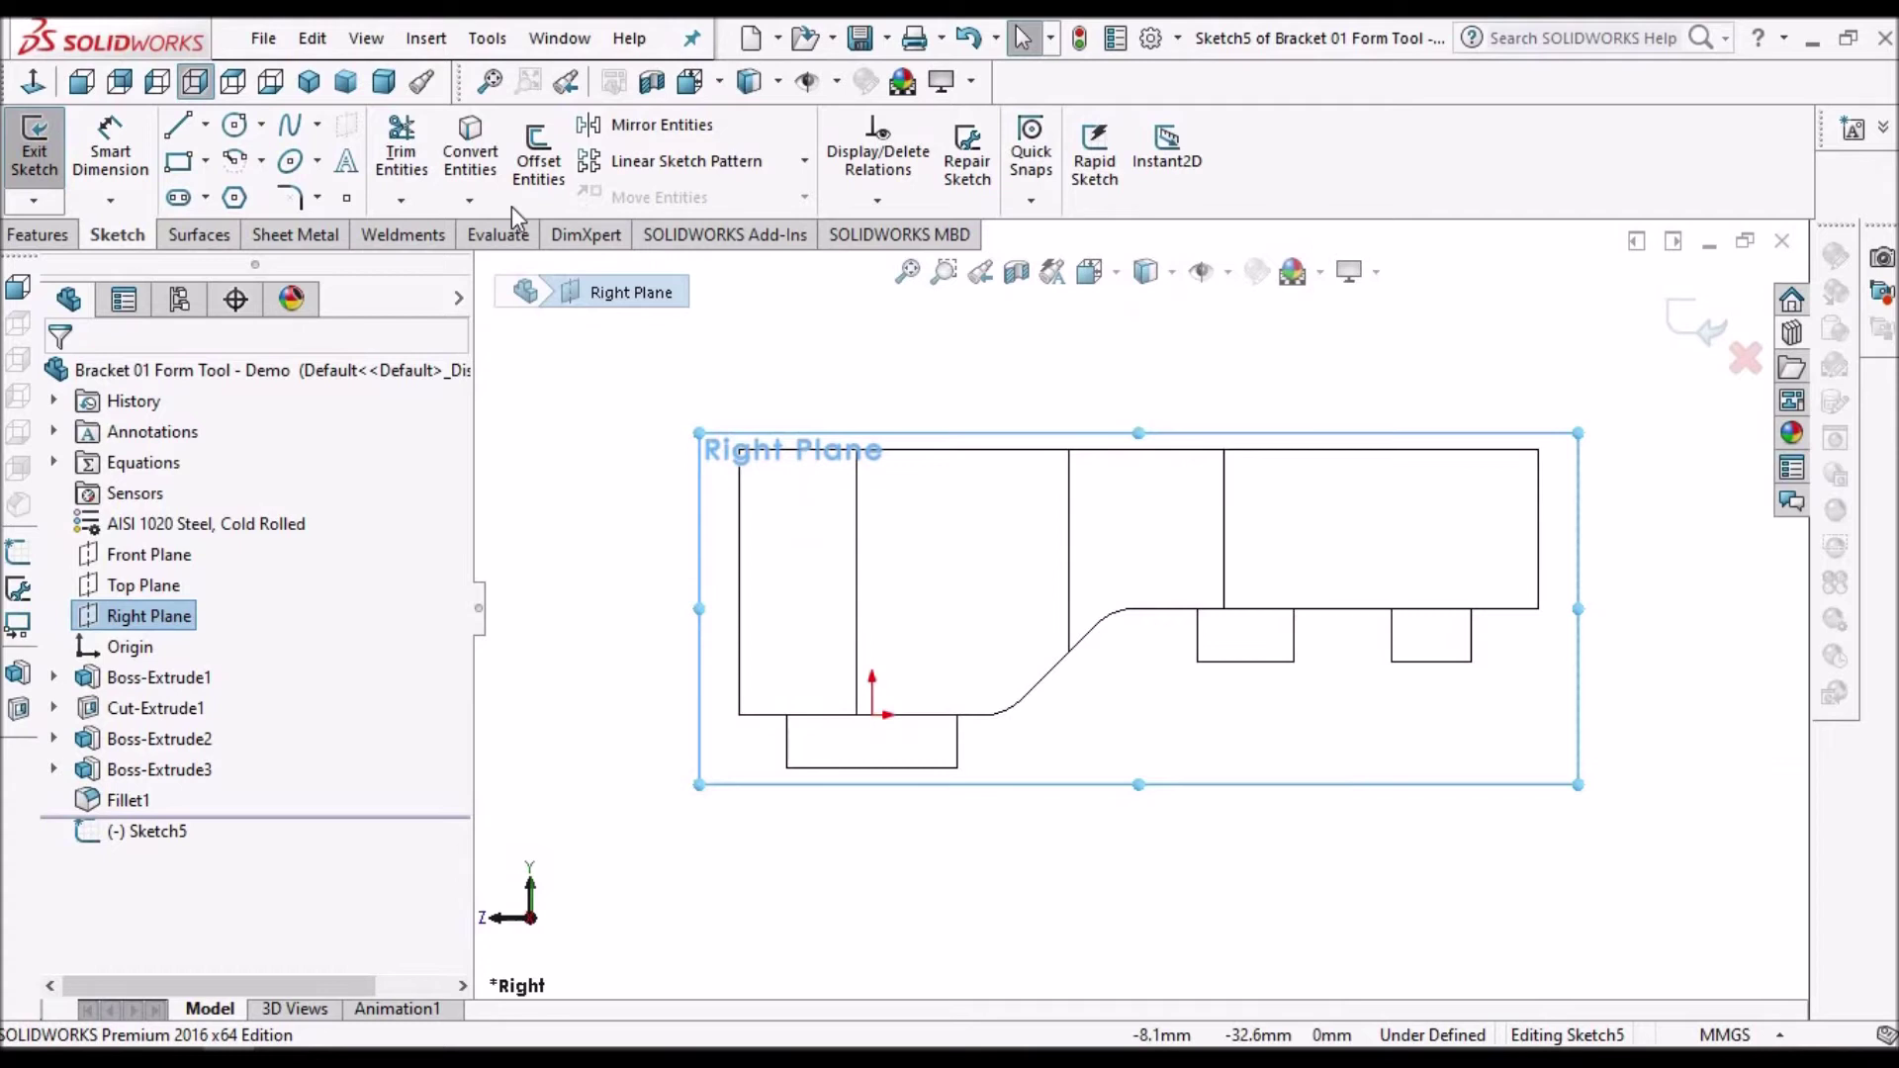
- Offset the straight bottom edge beside the large boss 6 mm downward, away from the body
click(953, 715)
click(539, 158)
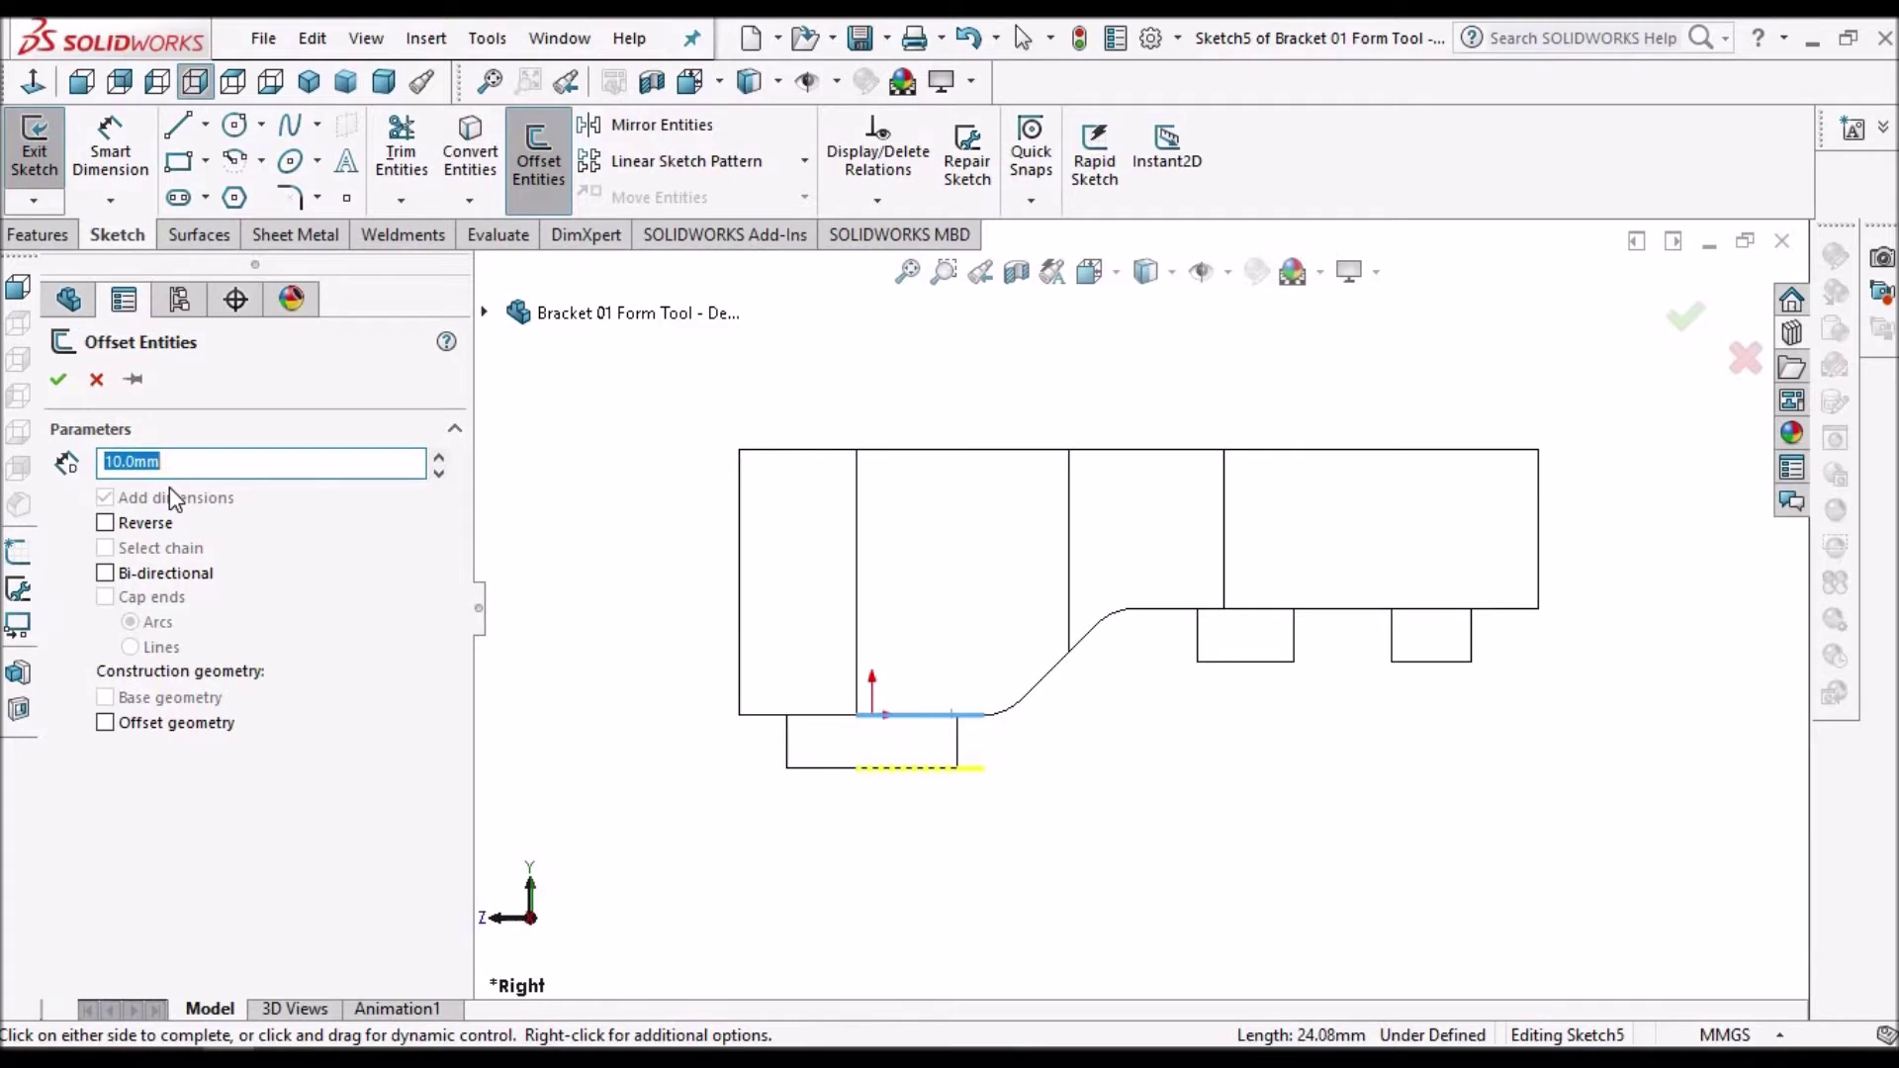
text(6)
key(Return)
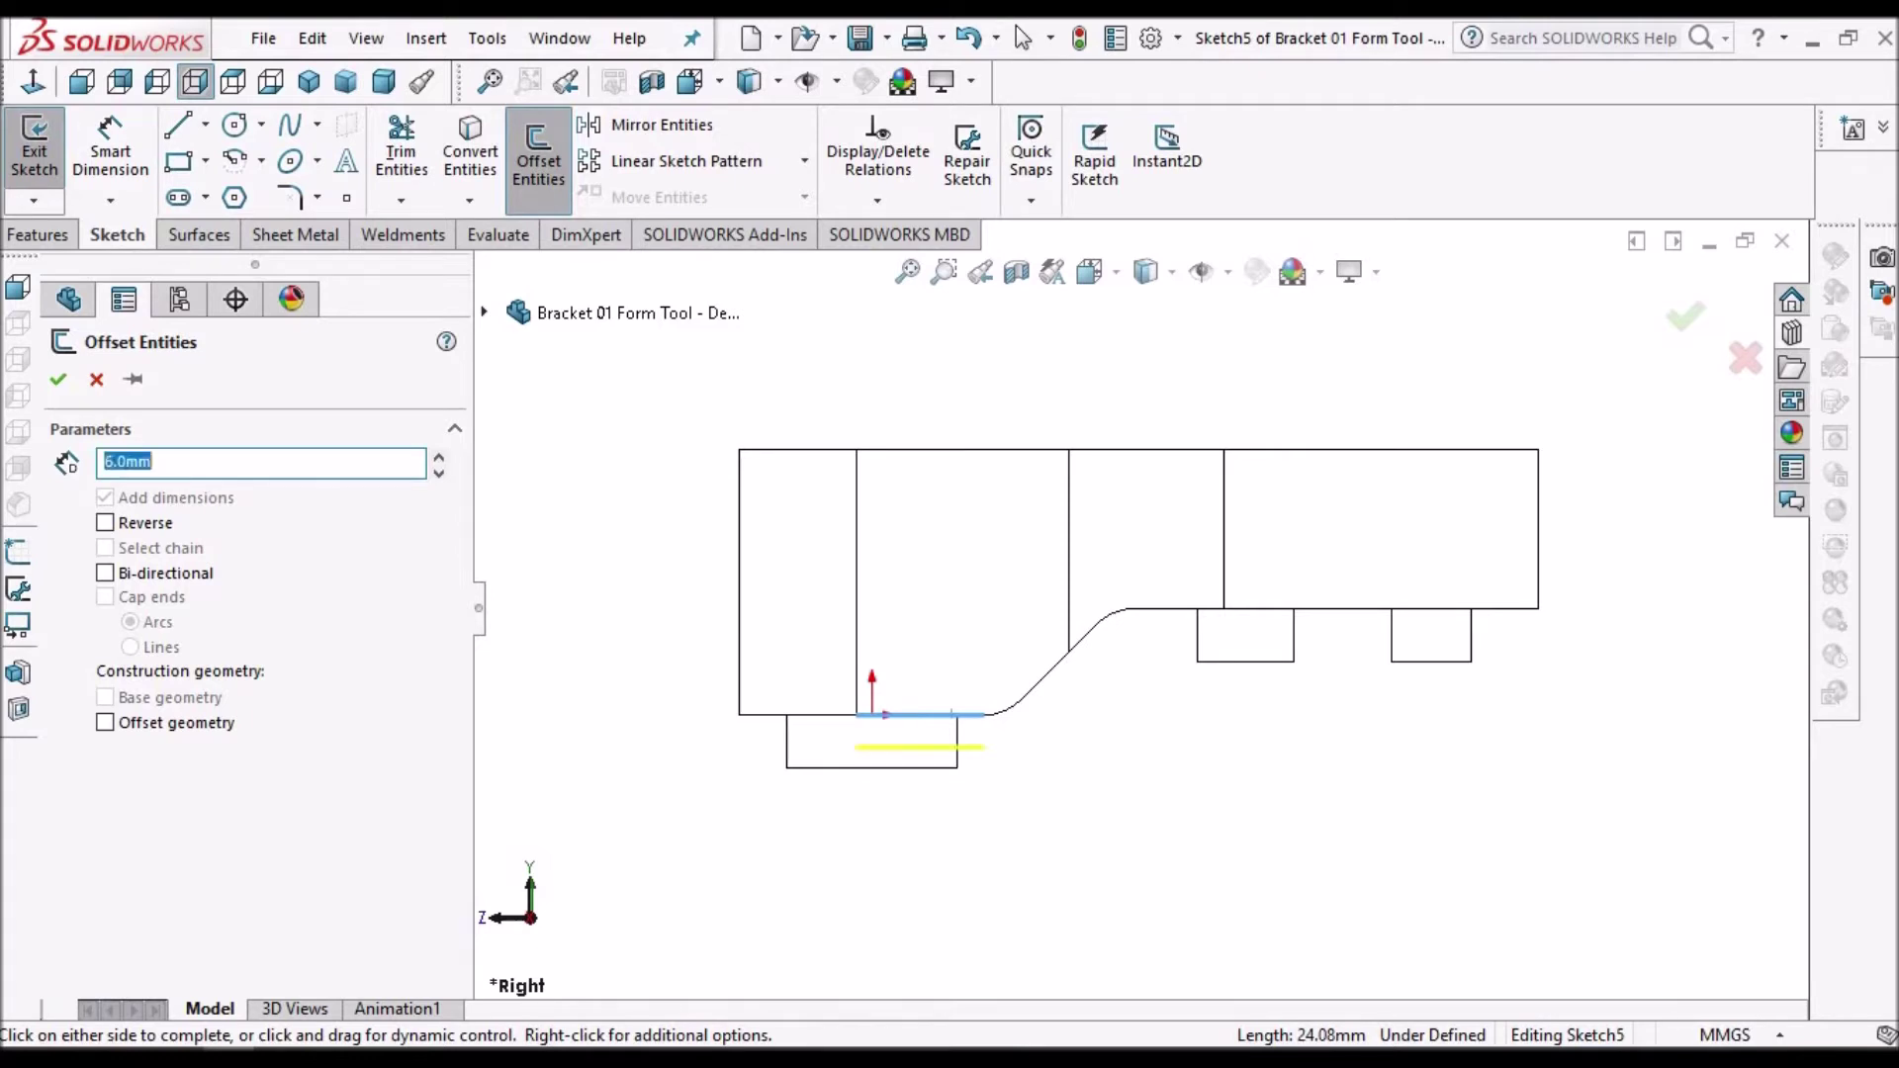
click(58, 379)
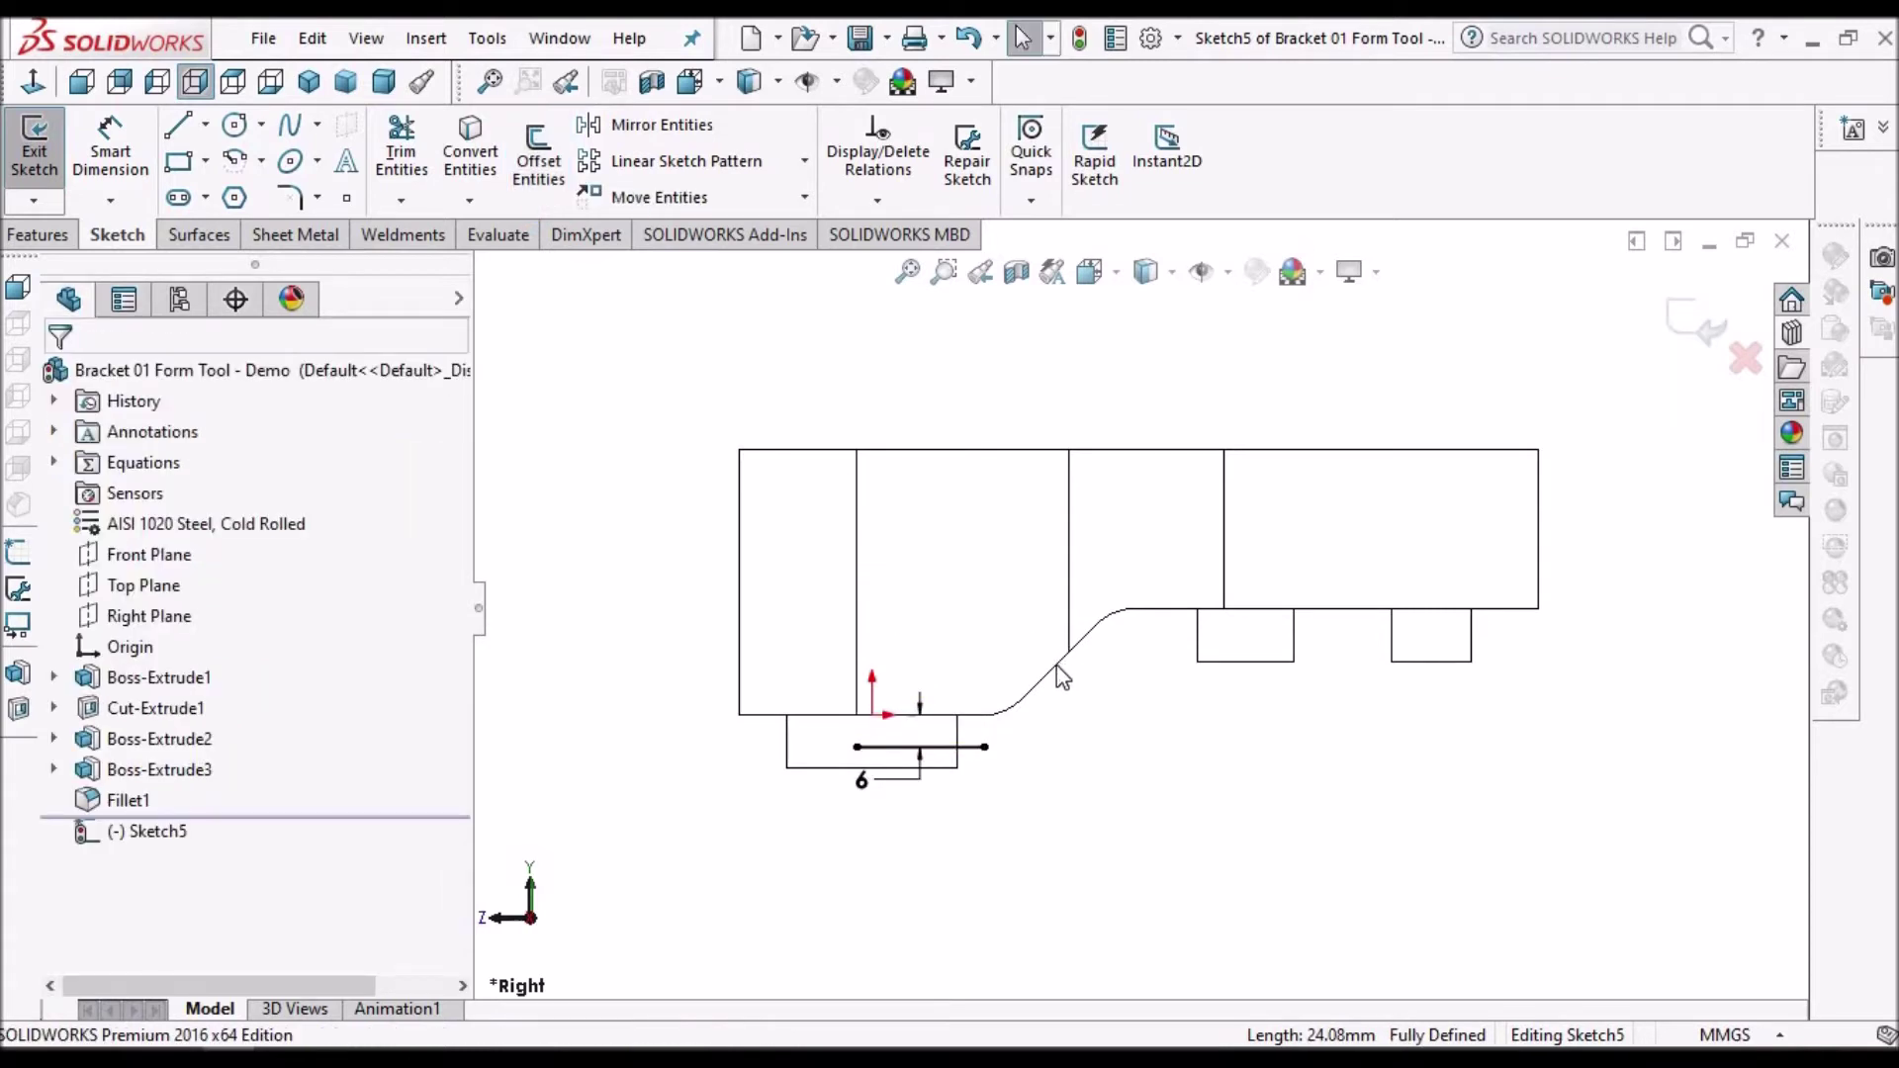
- Offset the sloped bottom edge and the bend arcs at its two ends 6 mm outward from the body
click(1057, 664)
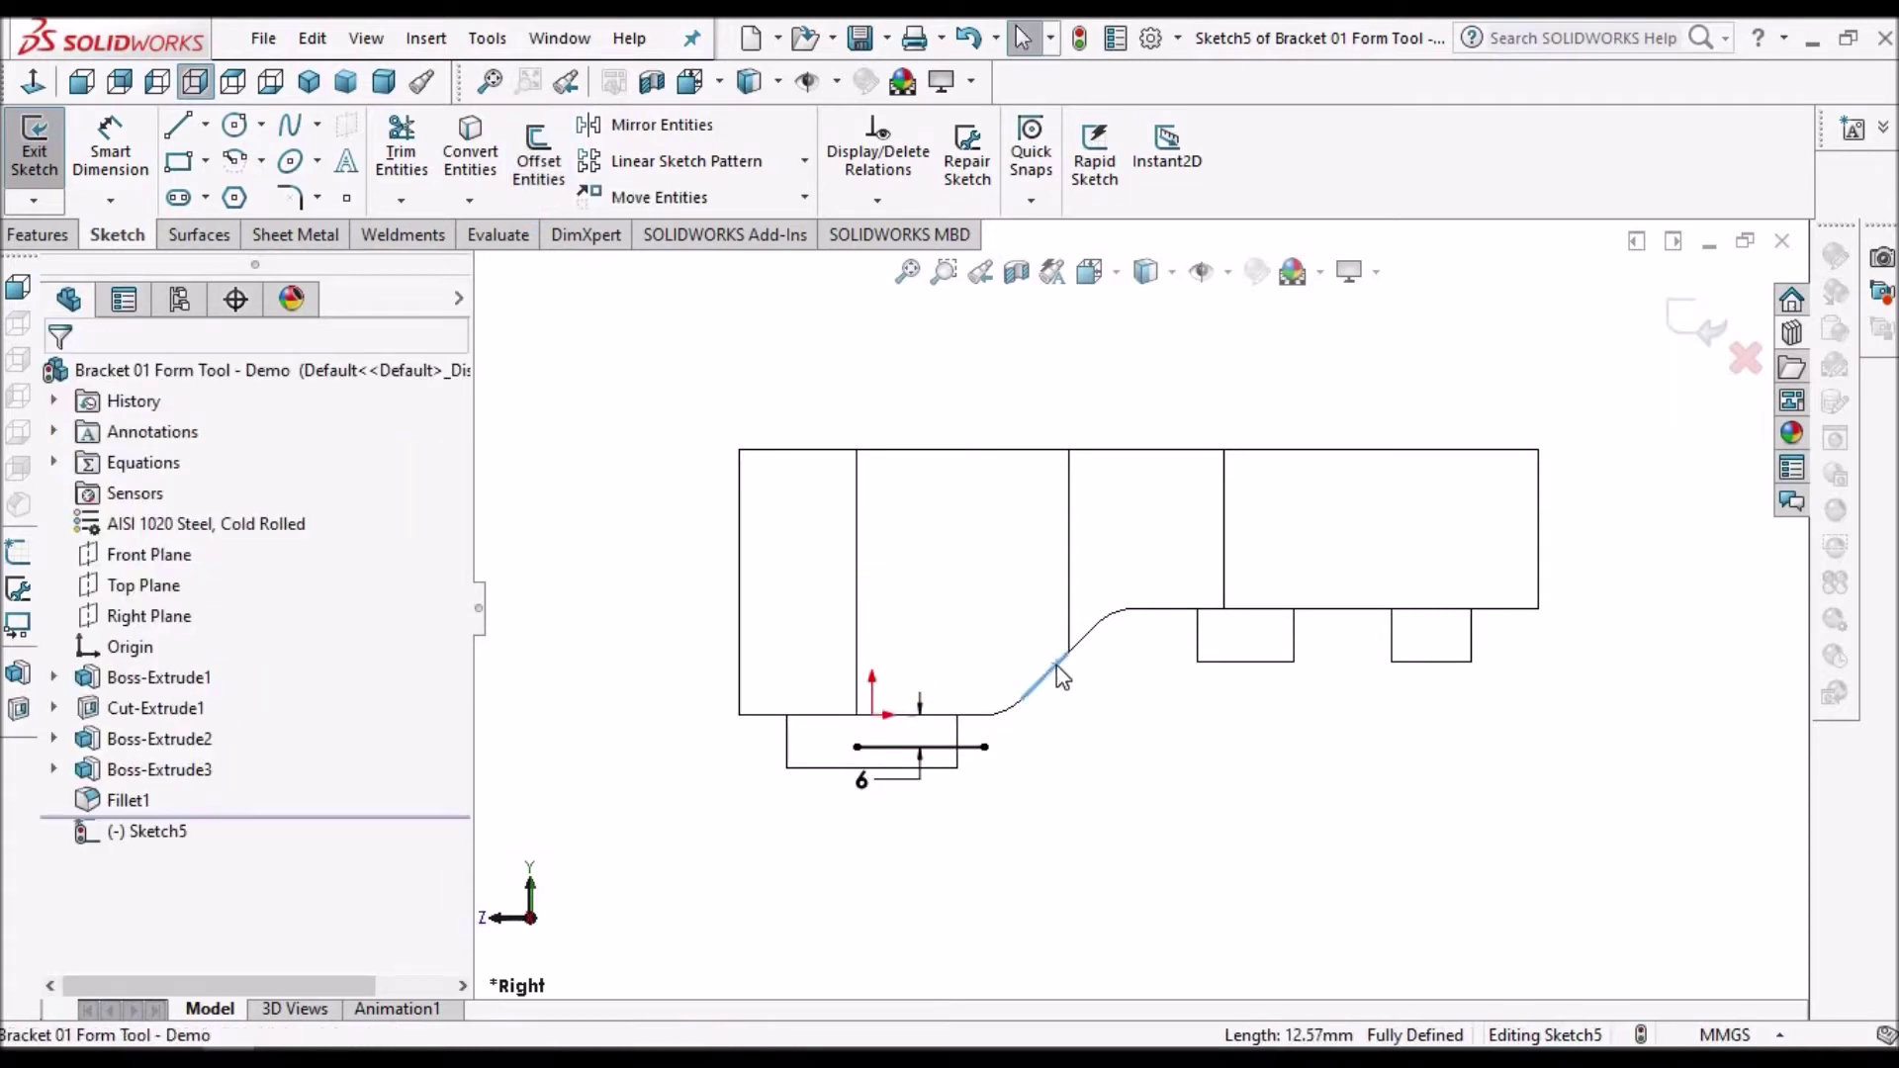
click(542, 163)
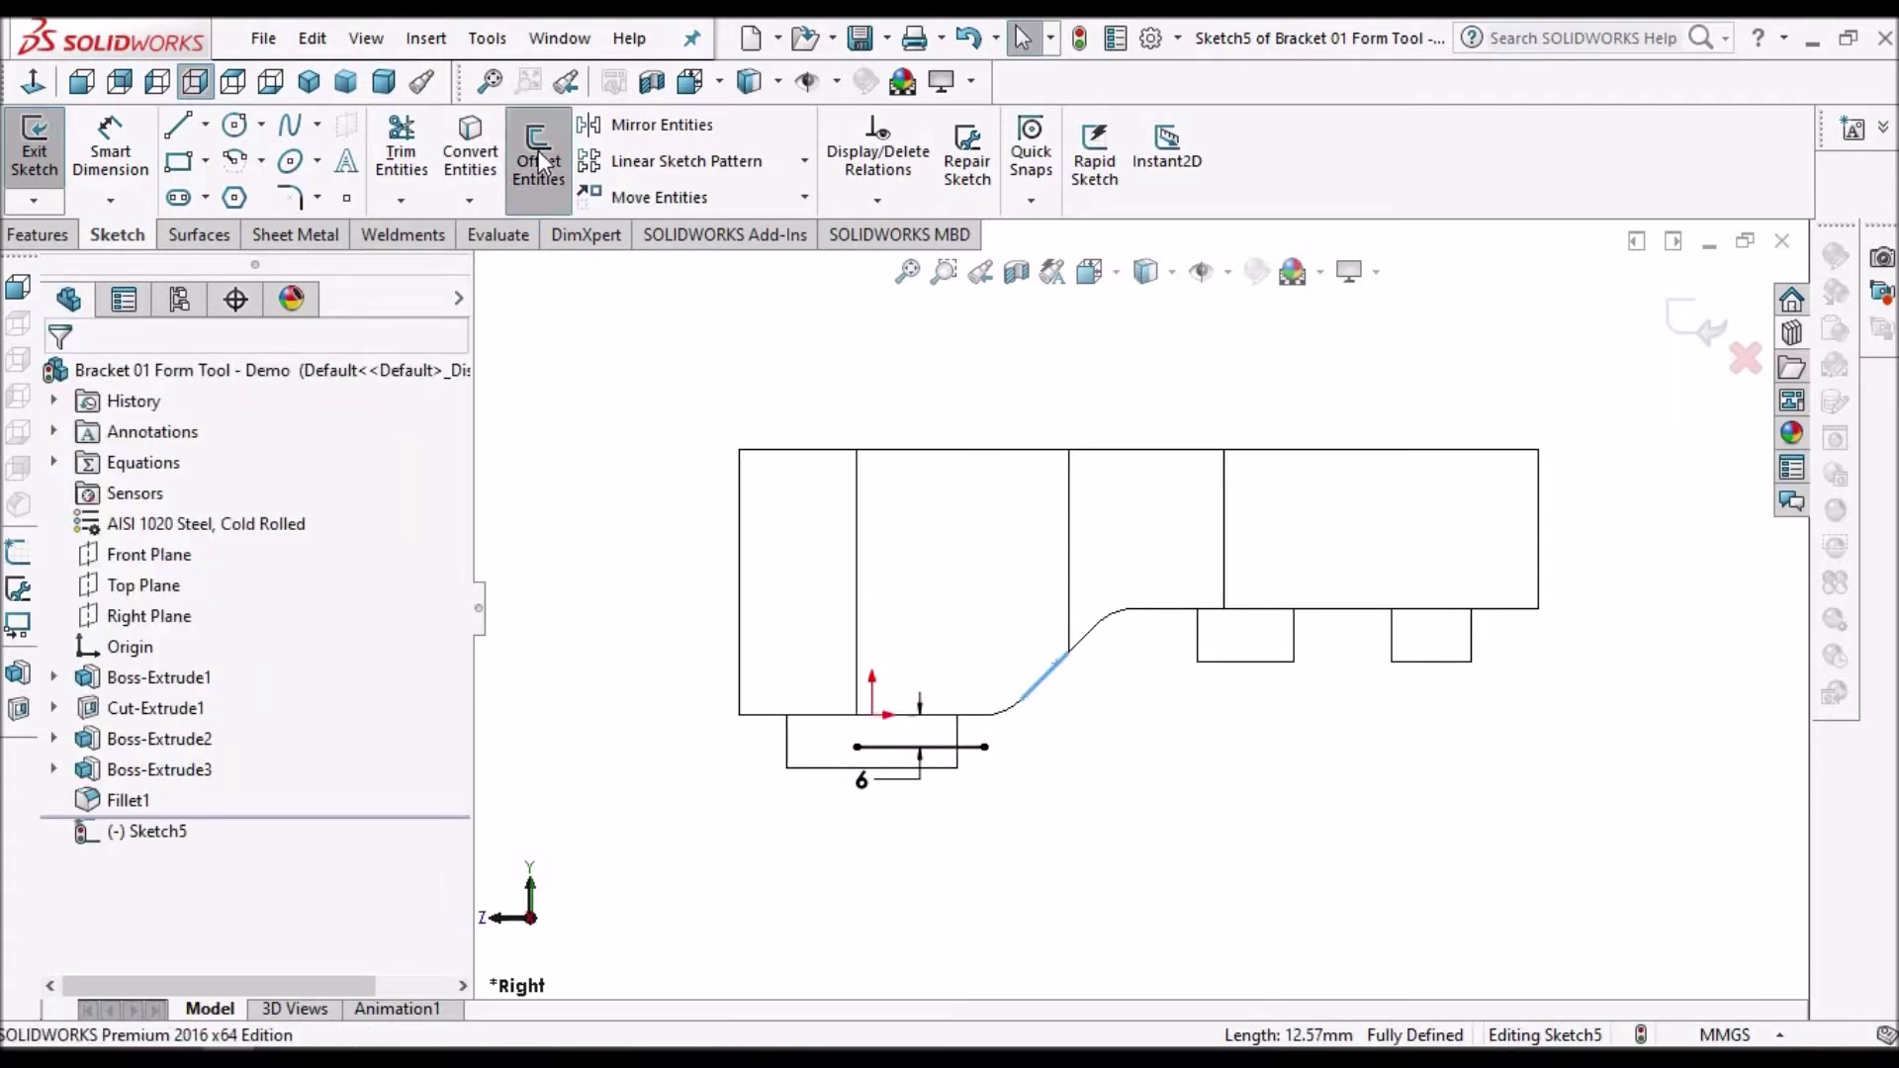
click(1318, 650)
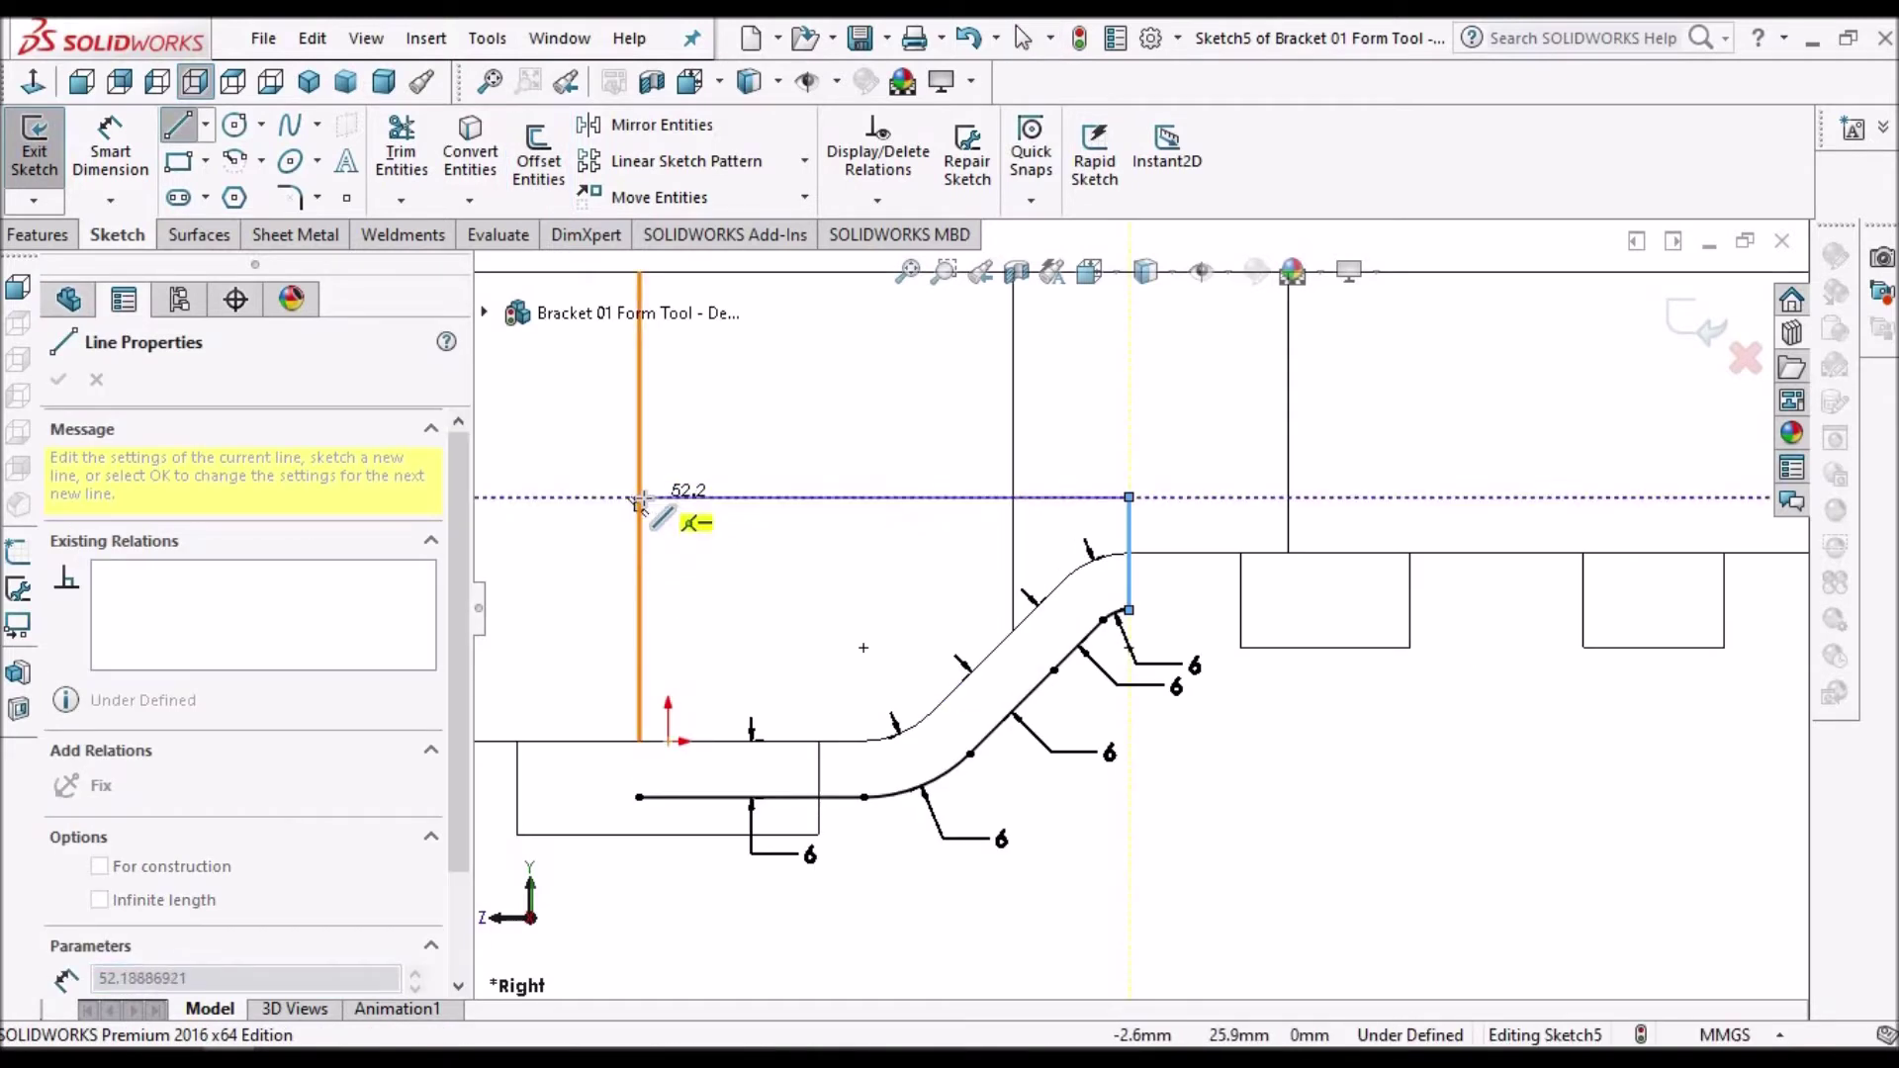
- Close the offset profile inside the body with a vertical line, a horizontal line about 52 mm long and a vertical line about 32 mm long
click(638, 497)
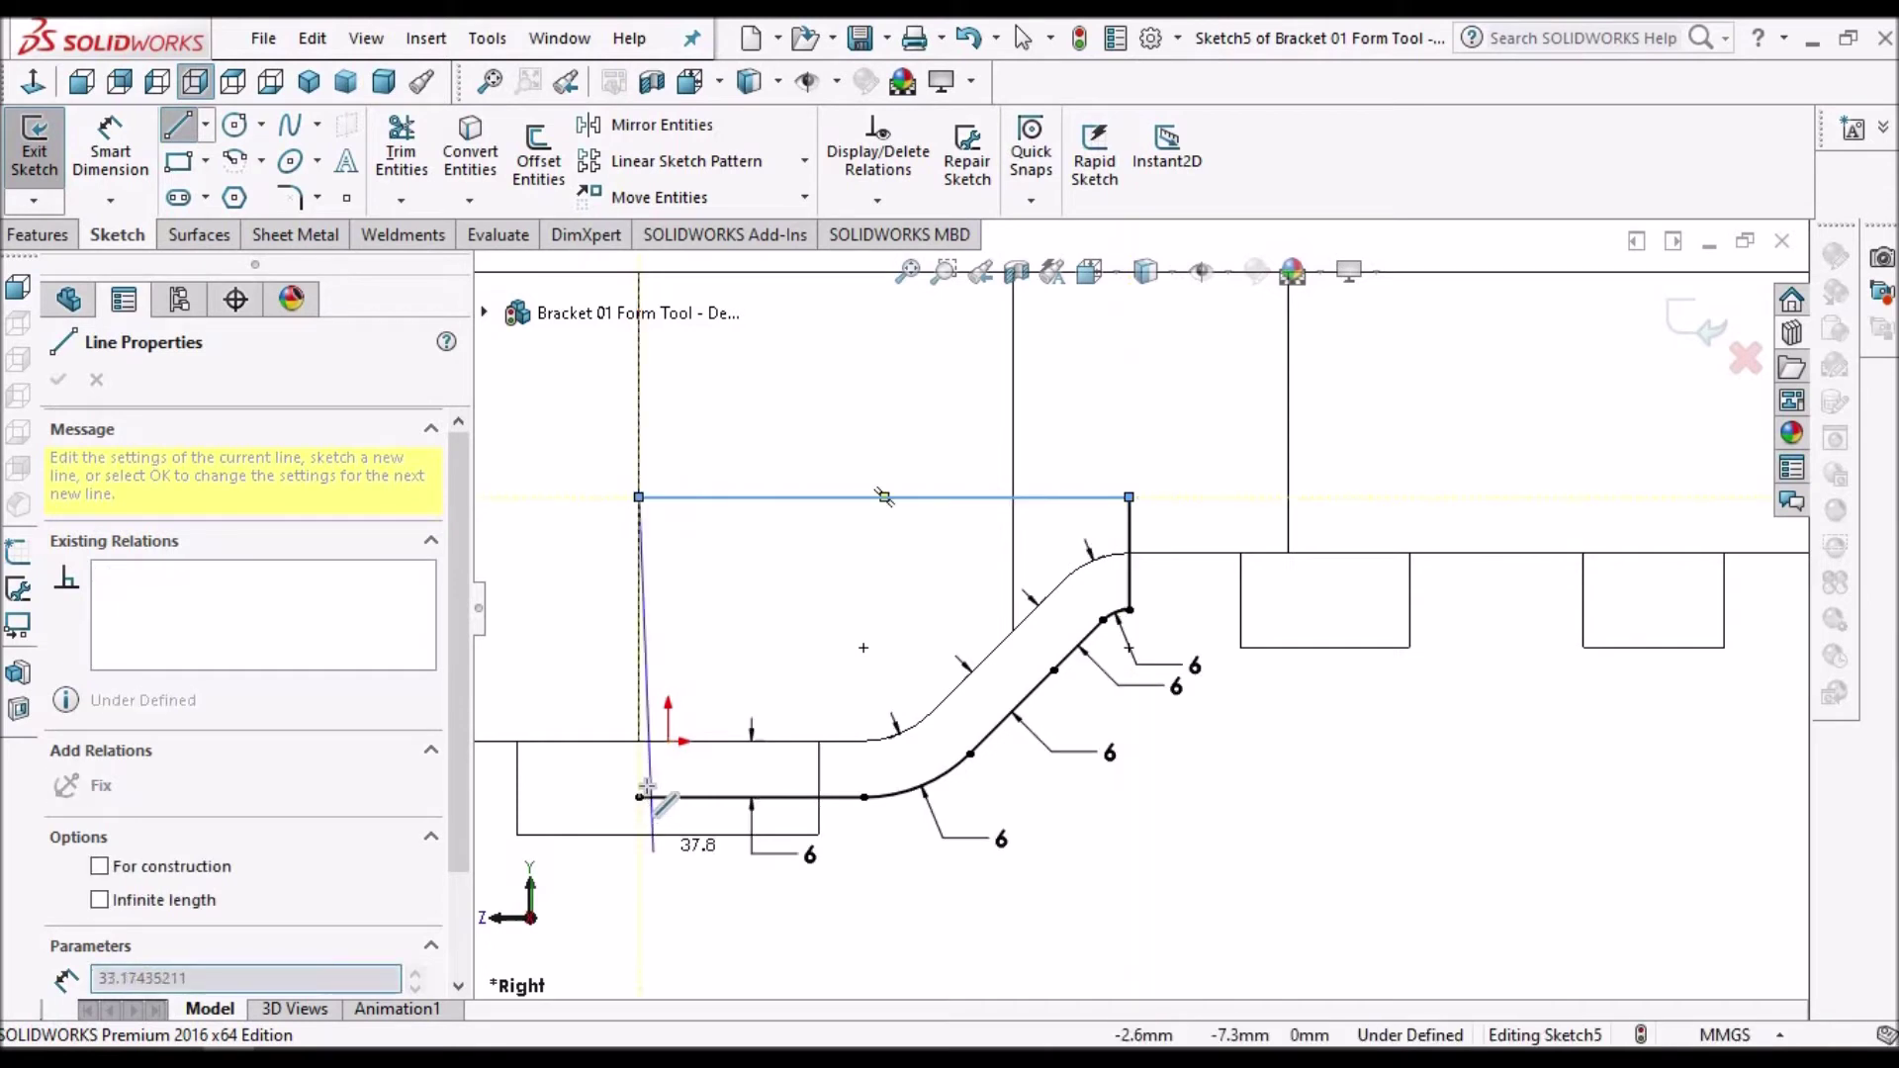
click(639, 797)
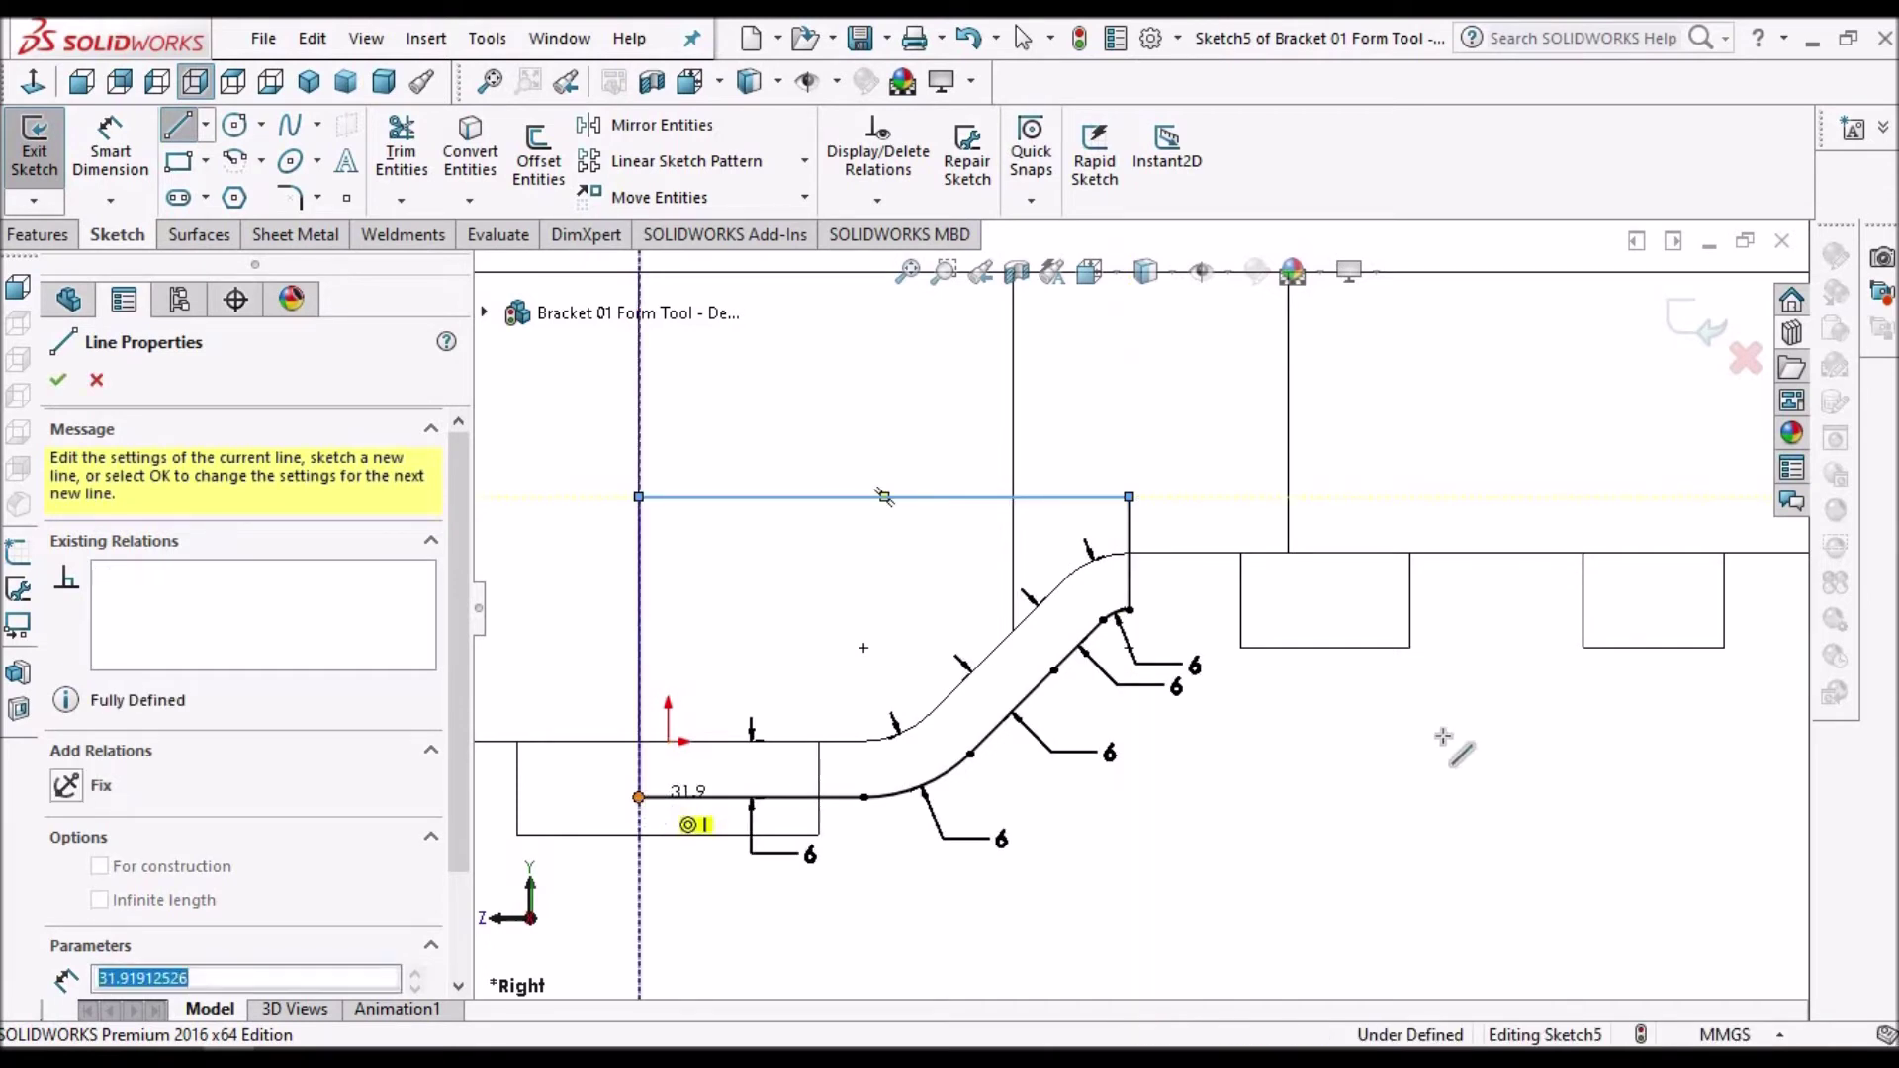
right_click(1434, 742)
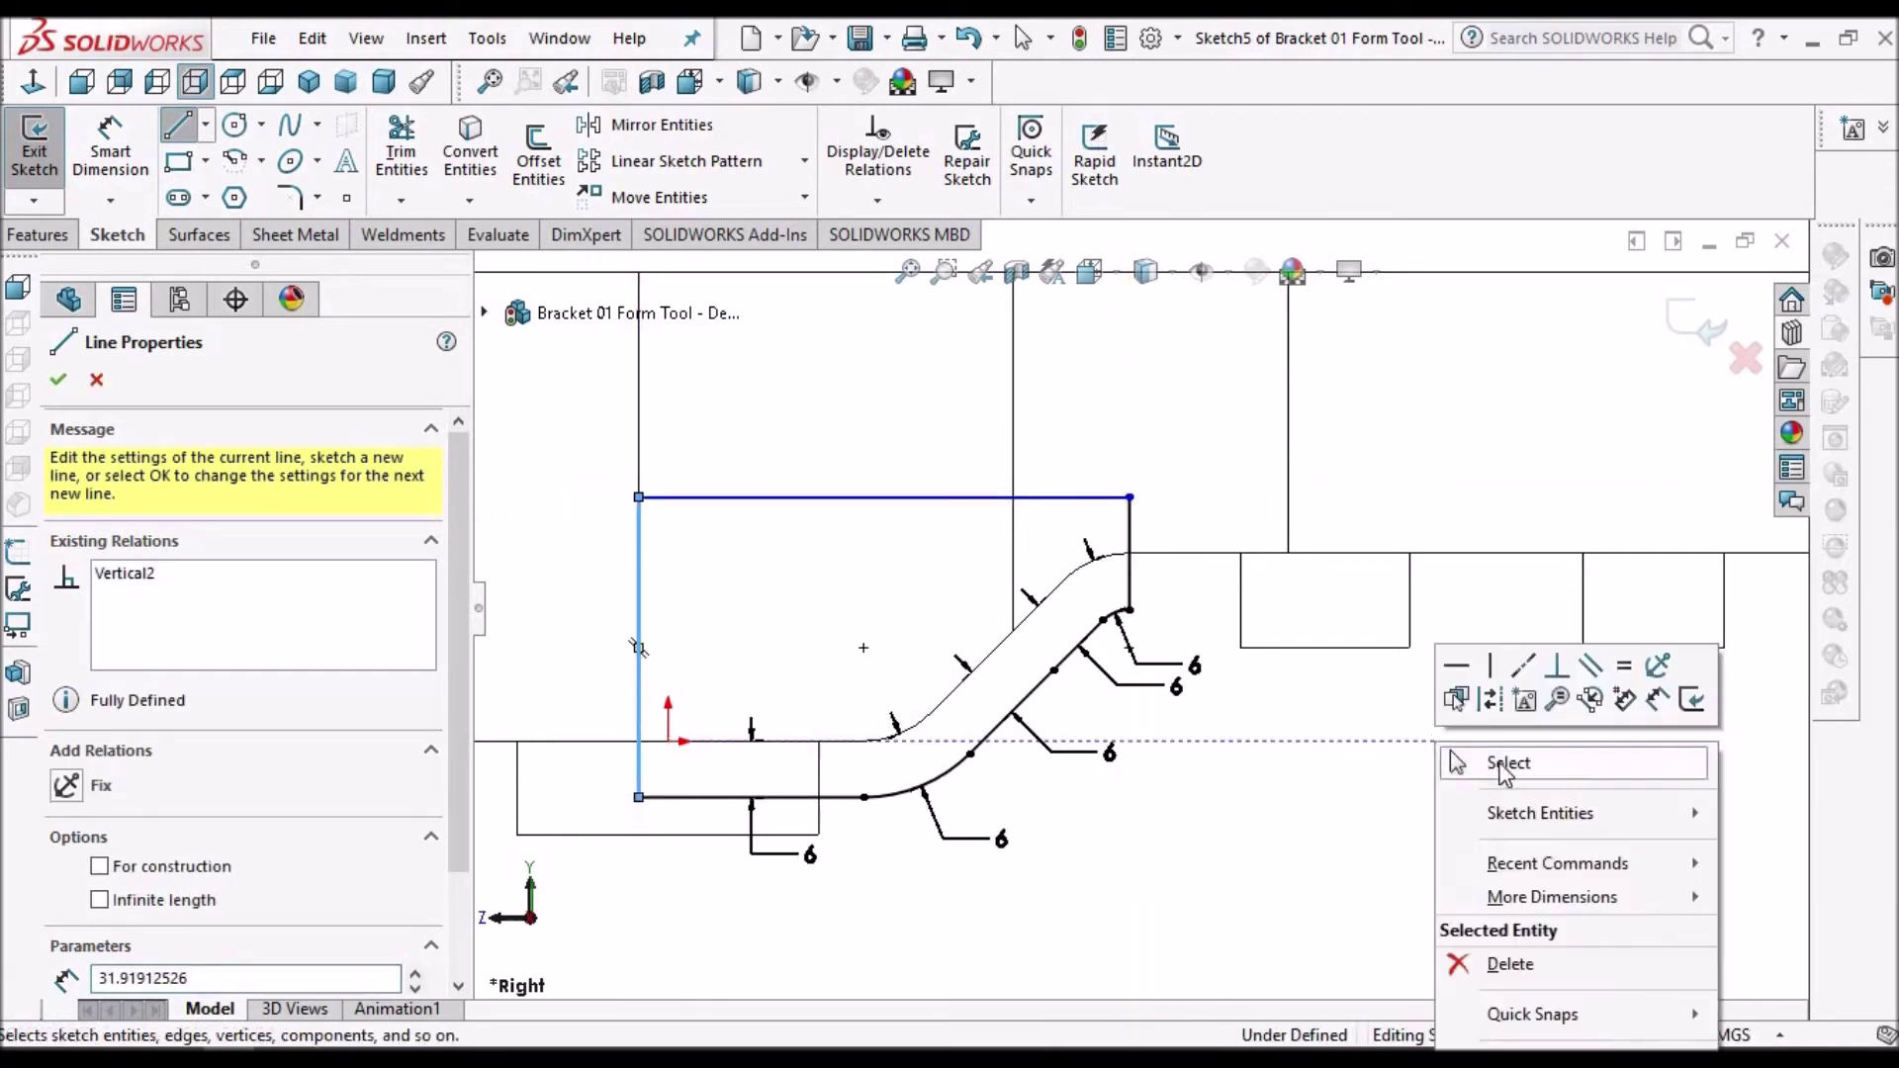
click(1499, 764)
key(Escape)
- Extrude the closed profile 6 mm from the mid plane as a rib merged with the body, and display the part shaded with edges
mouse_move(1378, 708)
middle_down()
mouse_move(1340, 679)
mouse_move(1281, 684)
middle_up()
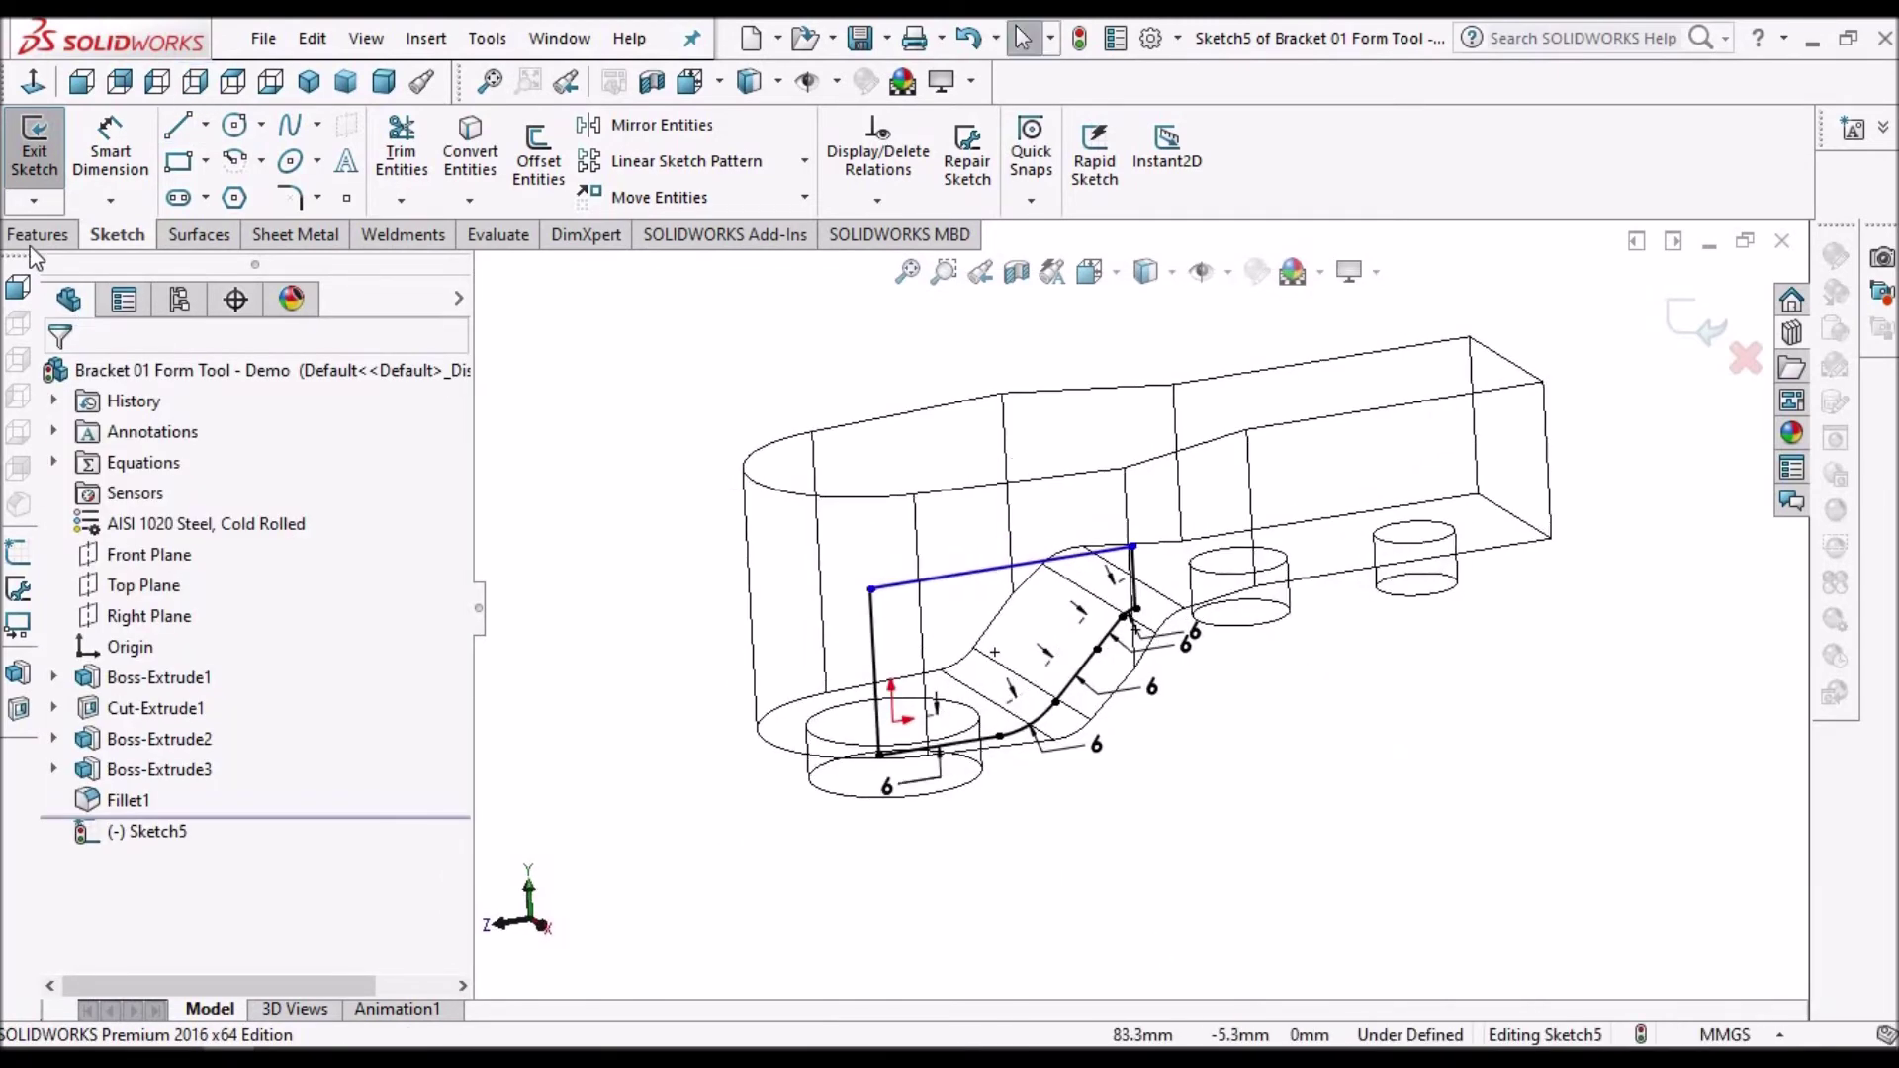
click(40, 234)
click(62, 158)
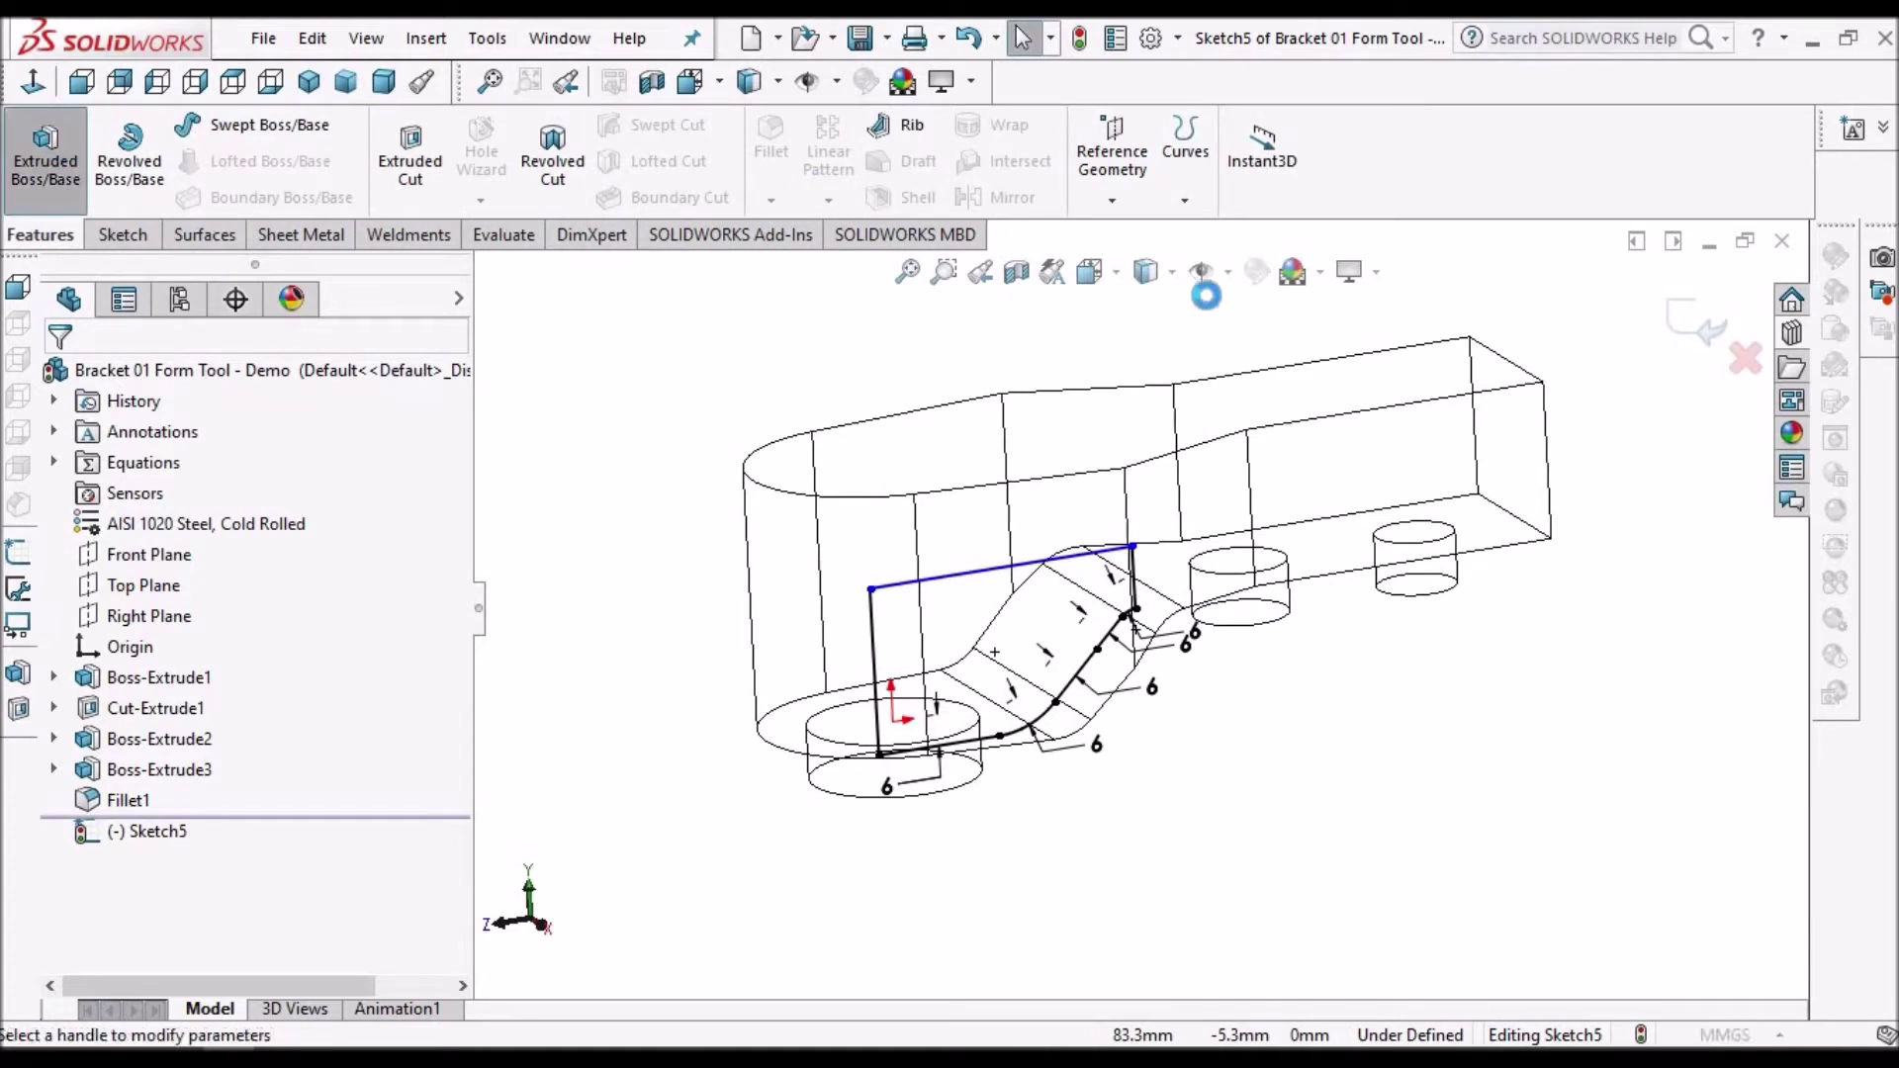
click(1149, 272)
click(1151, 313)
middle_drag(1105, 621, 1051, 307)
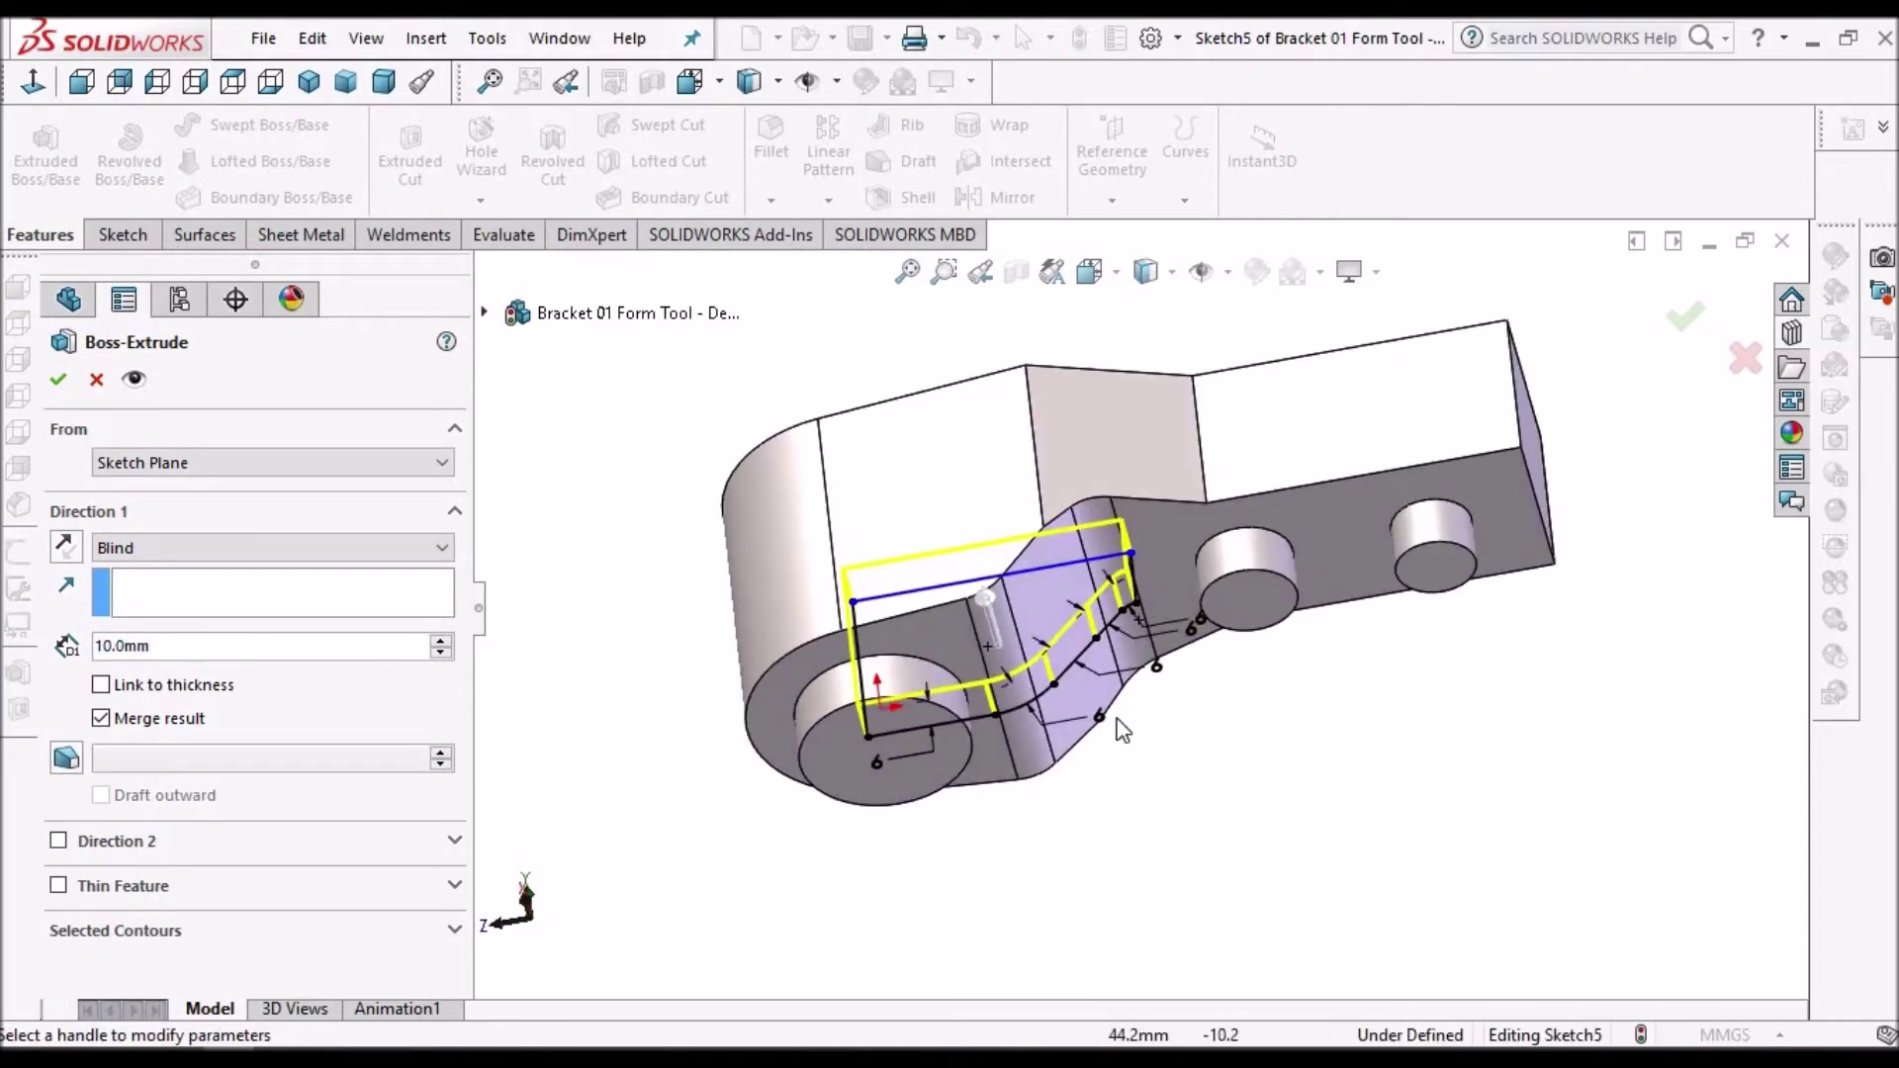
click(447, 554)
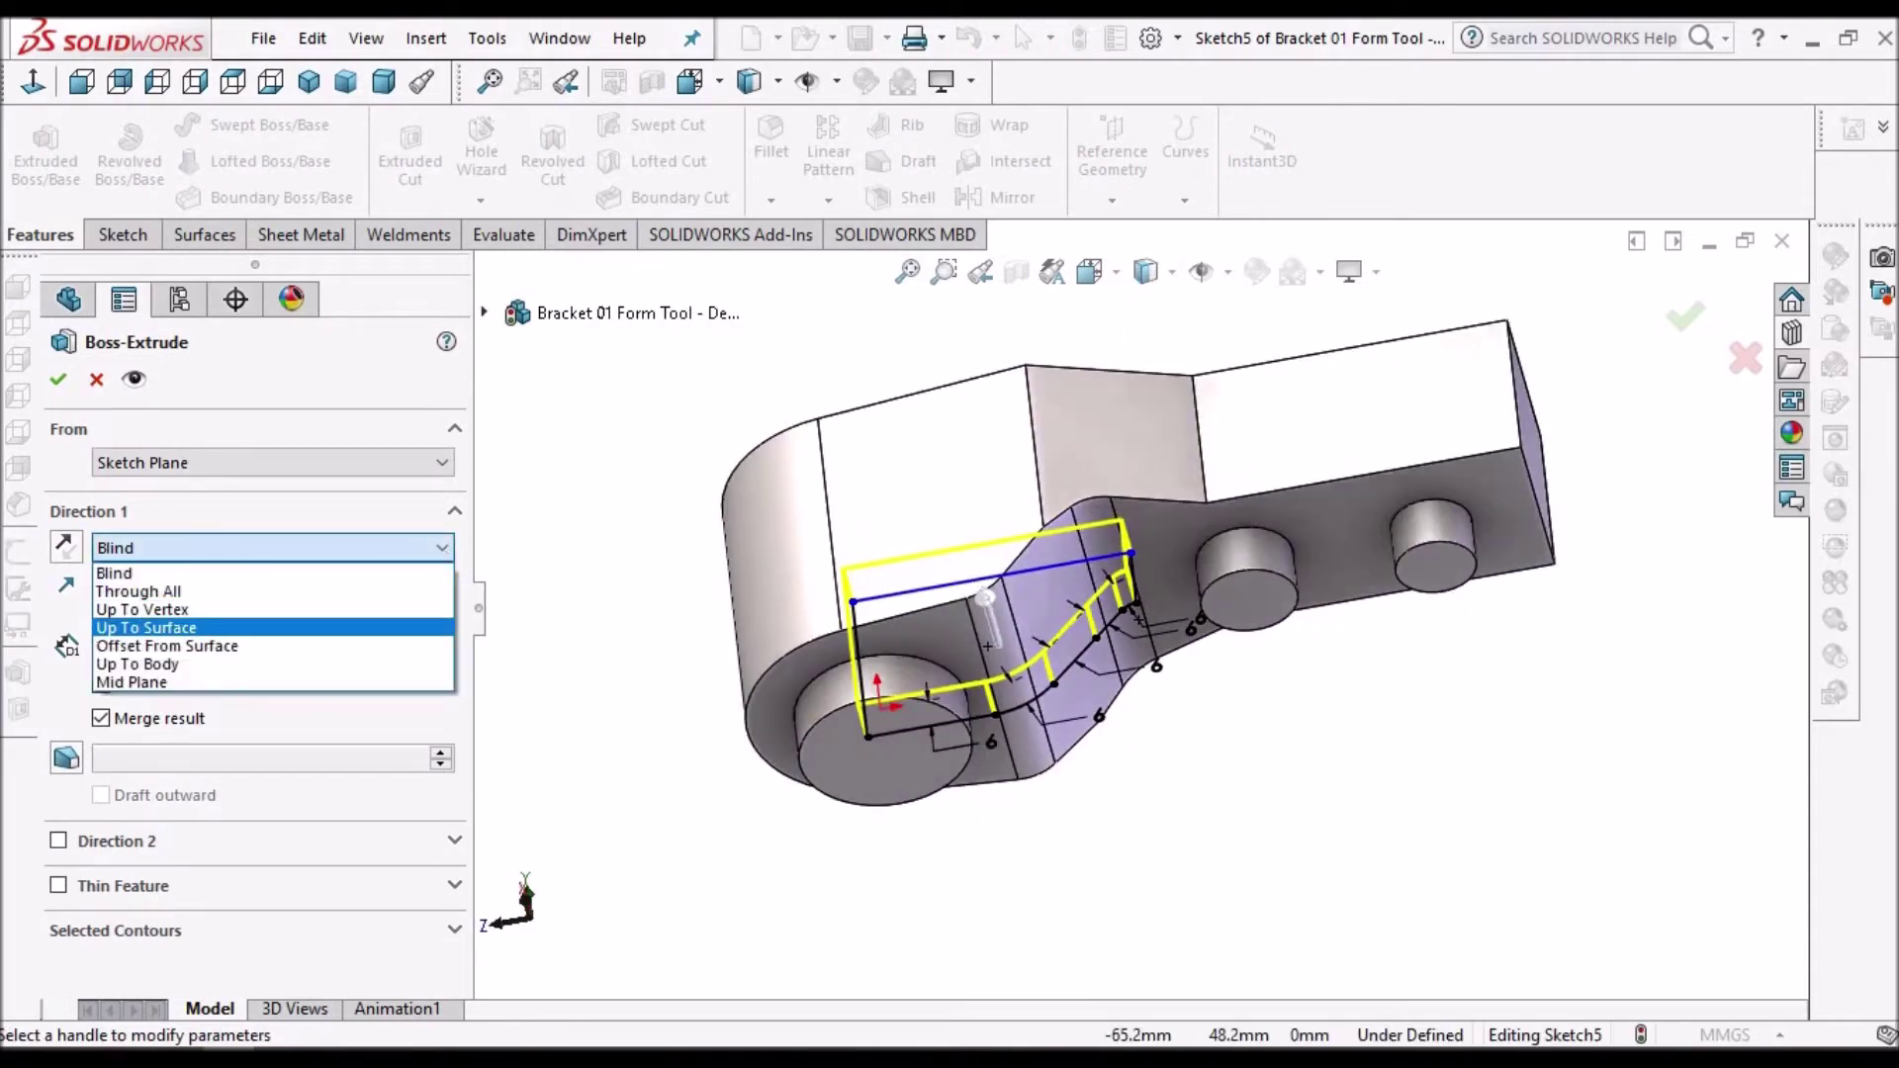
click(319, 683)
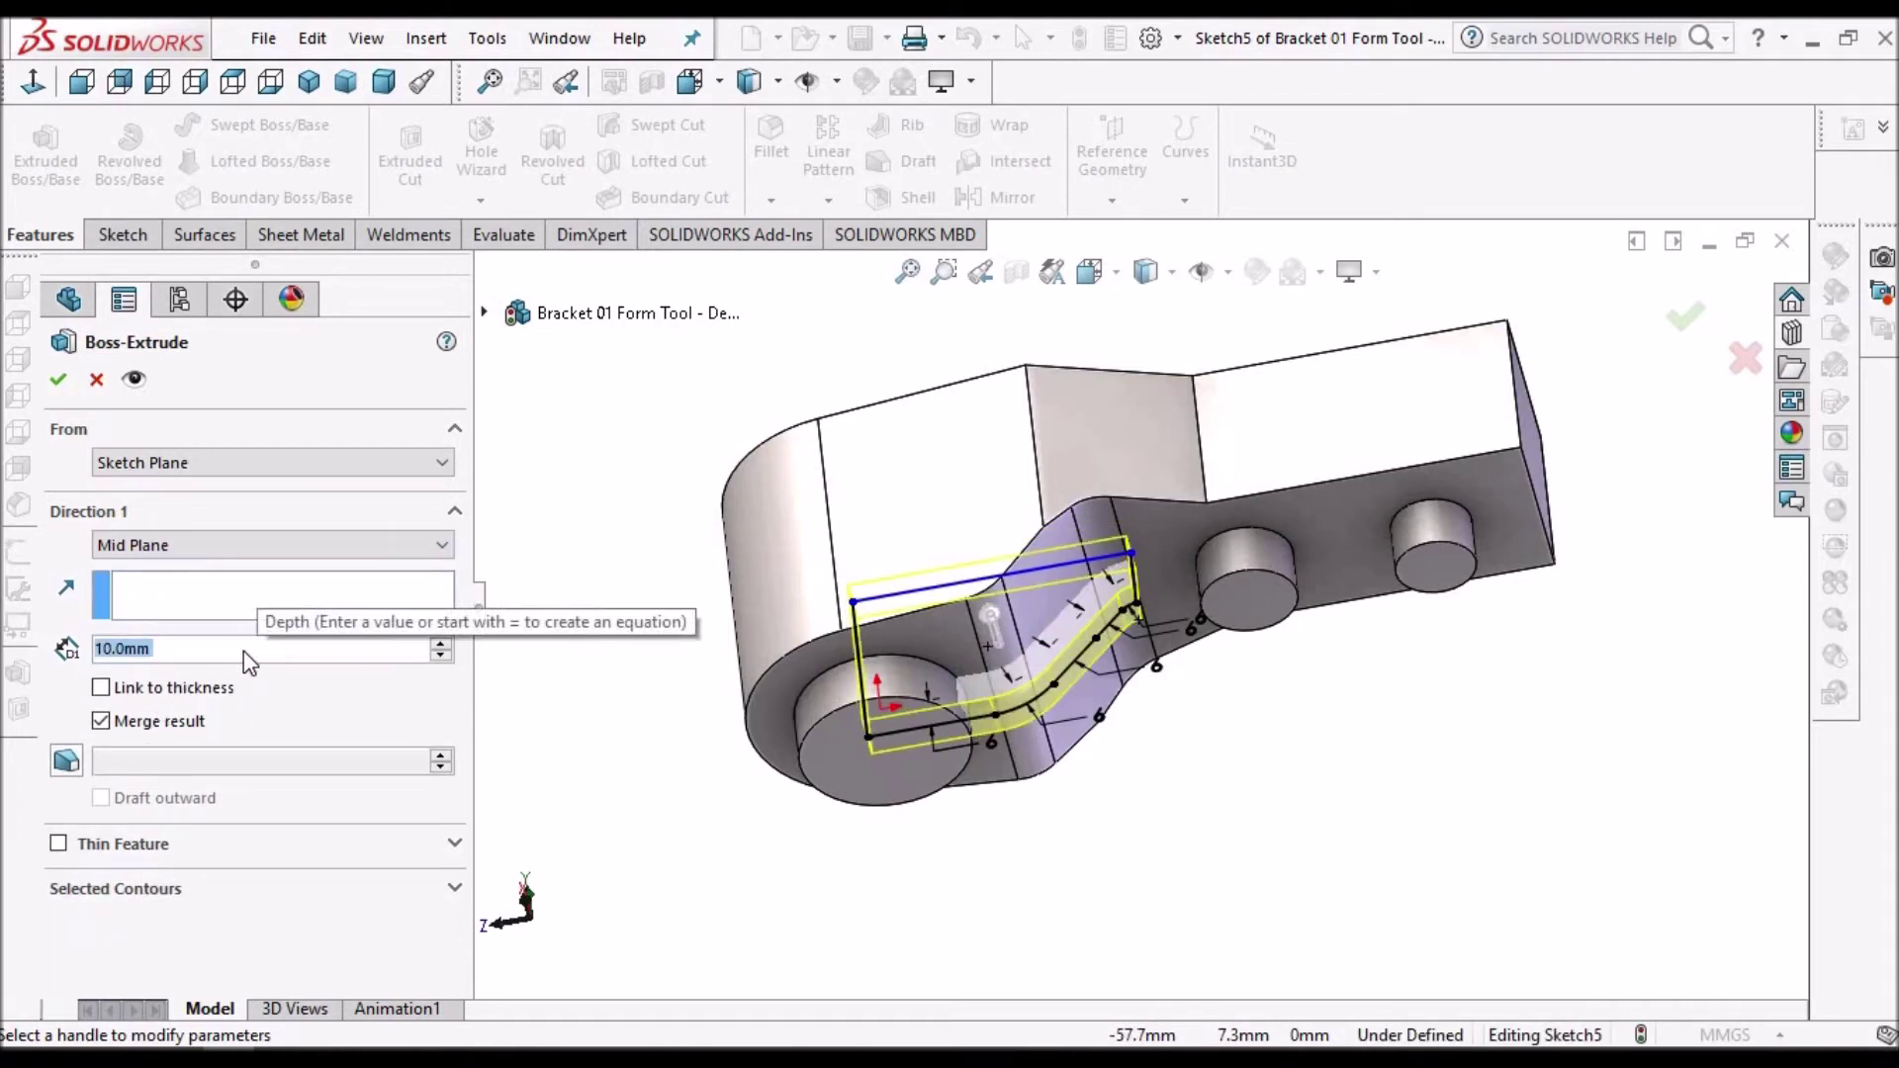
text(6)
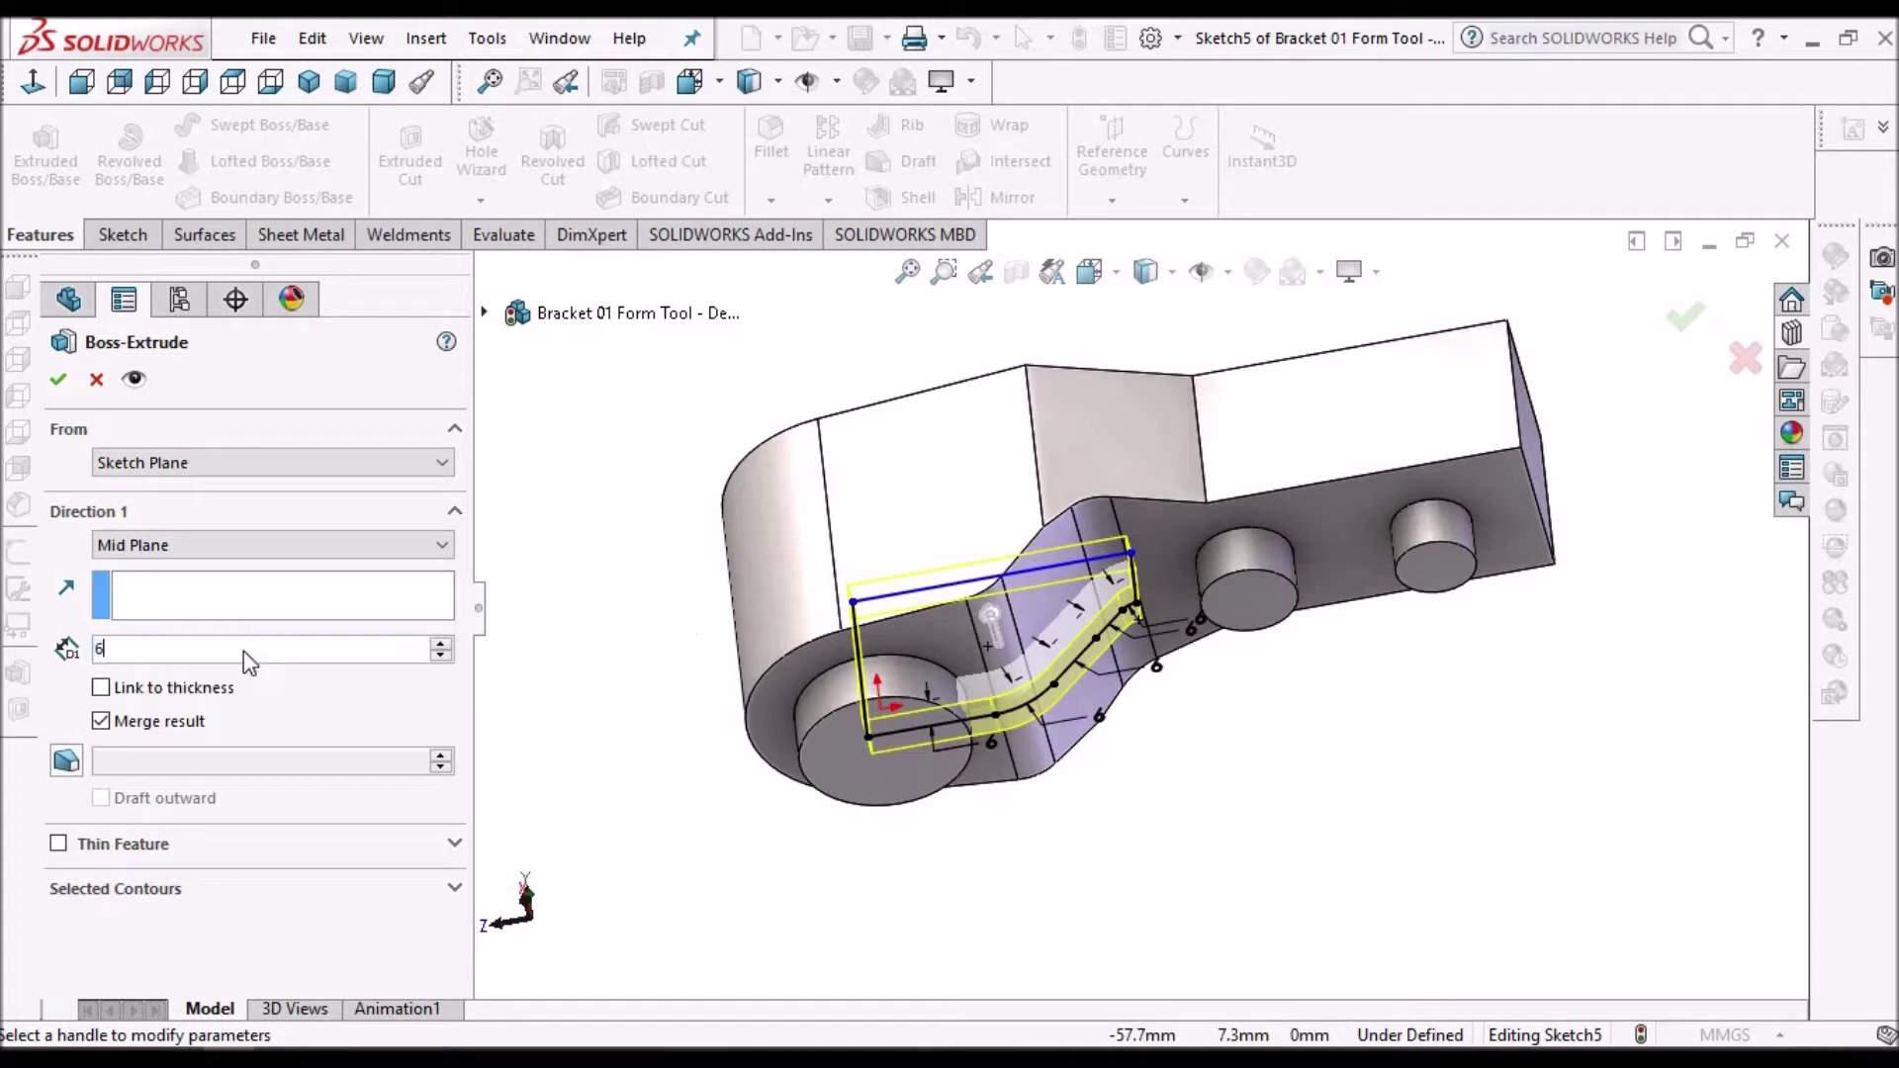
key(Return)
click(60, 383)
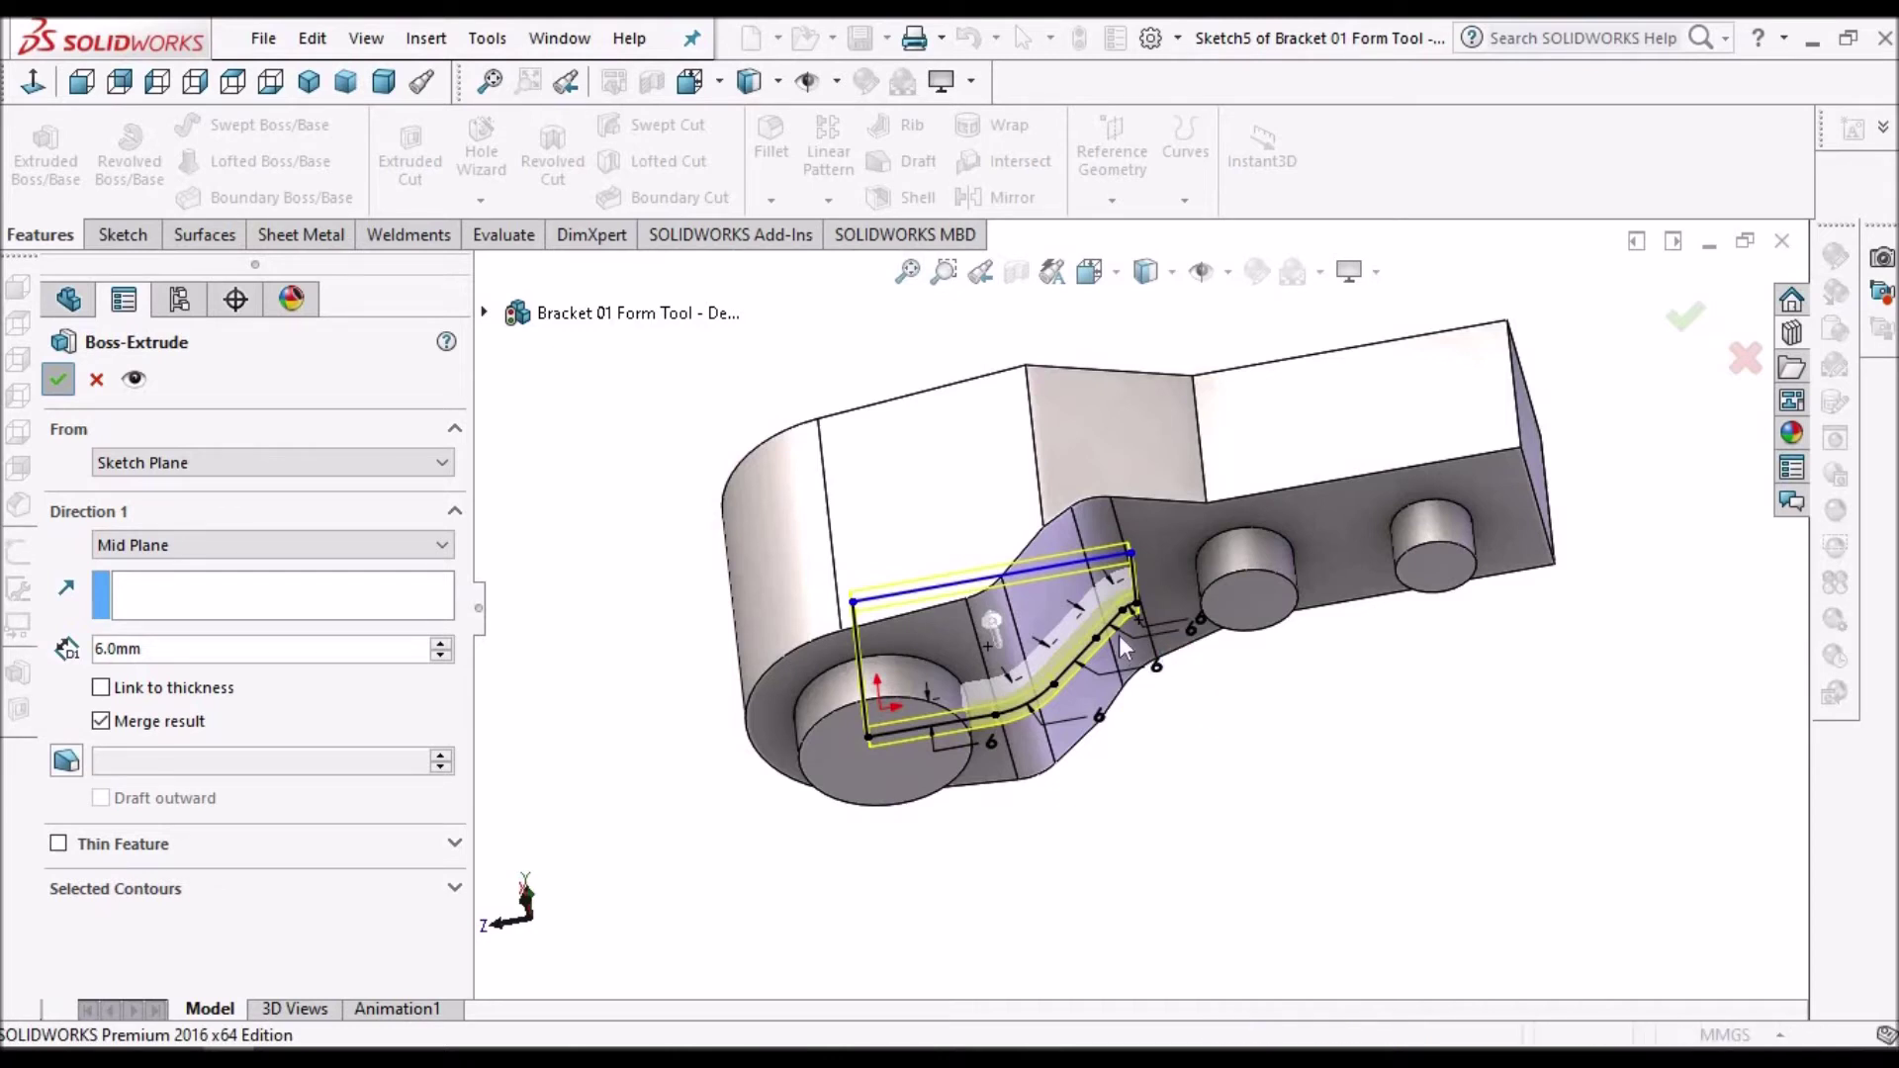
key(Return)
- Start a new sketch on the flat face carrying the two small bosses and set the display style to wireframe
scroll(1114, 633, down, 3)
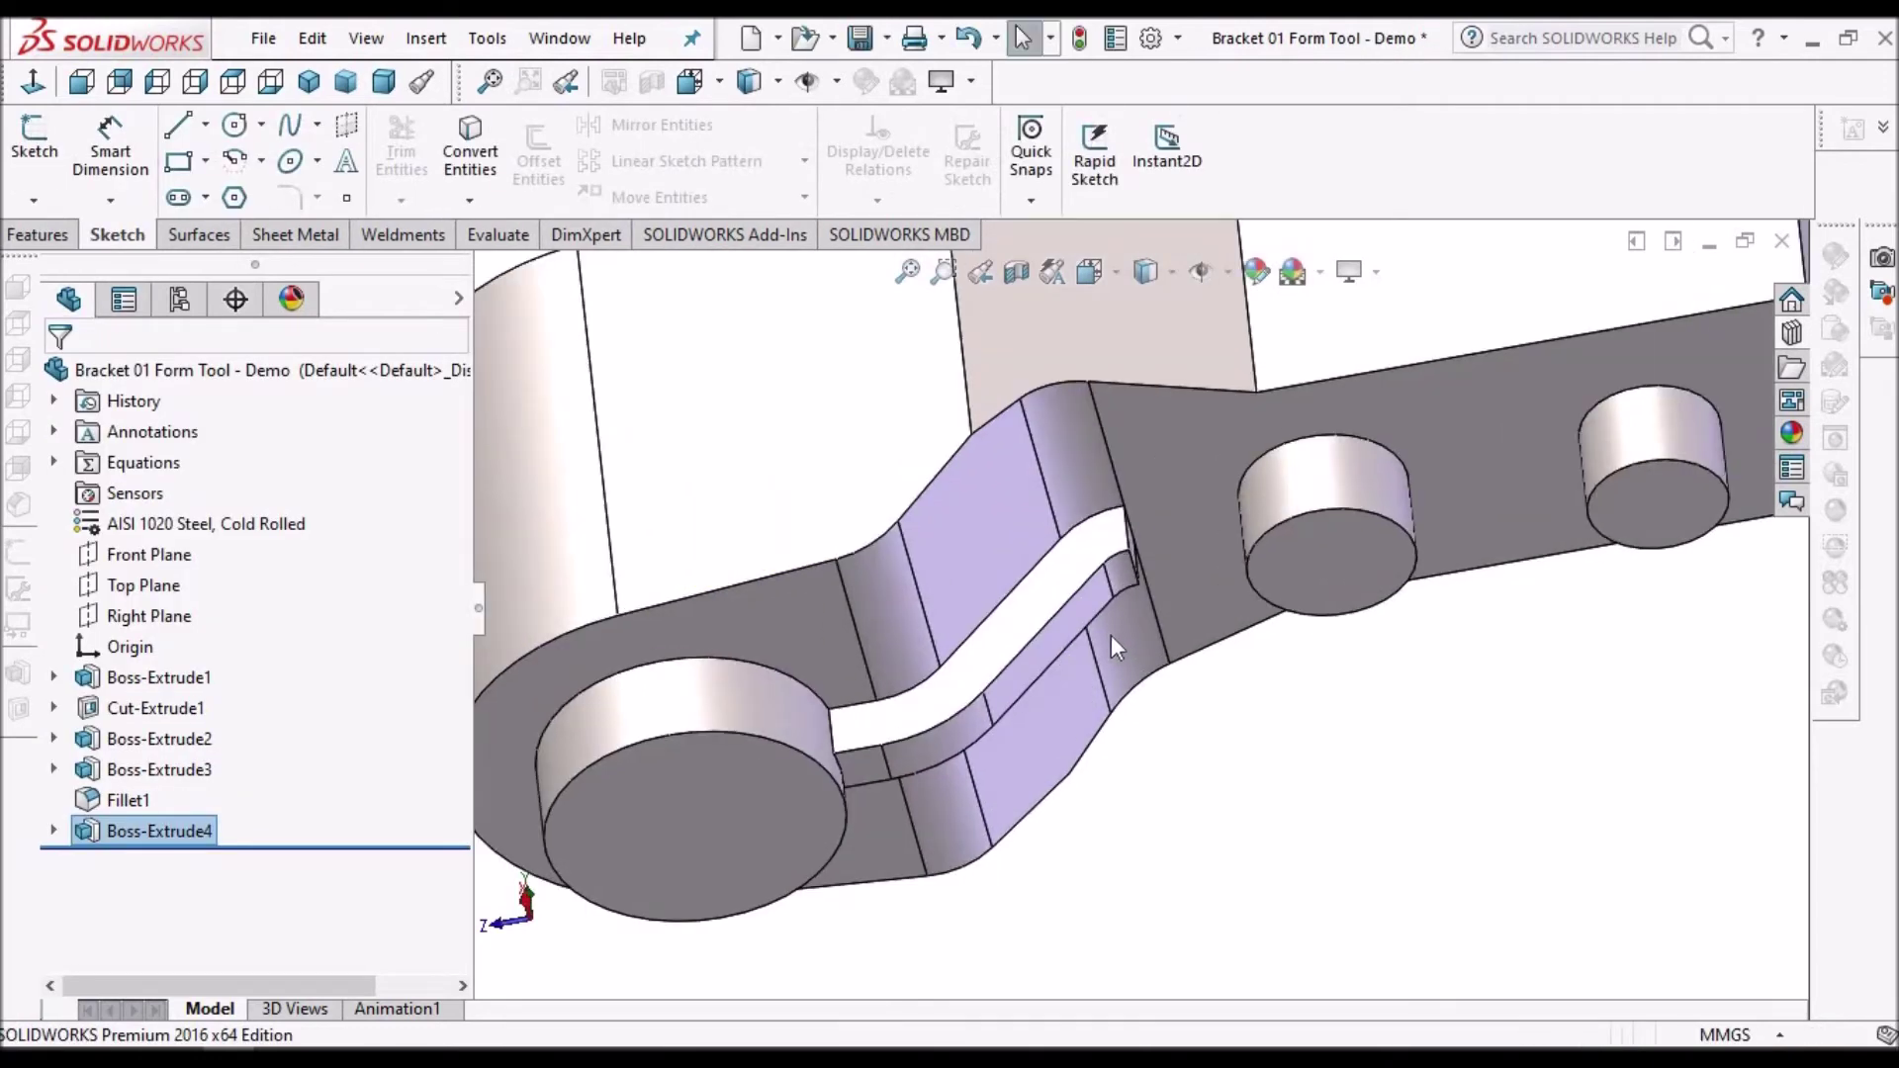
scroll(1089, 510, down, 6)
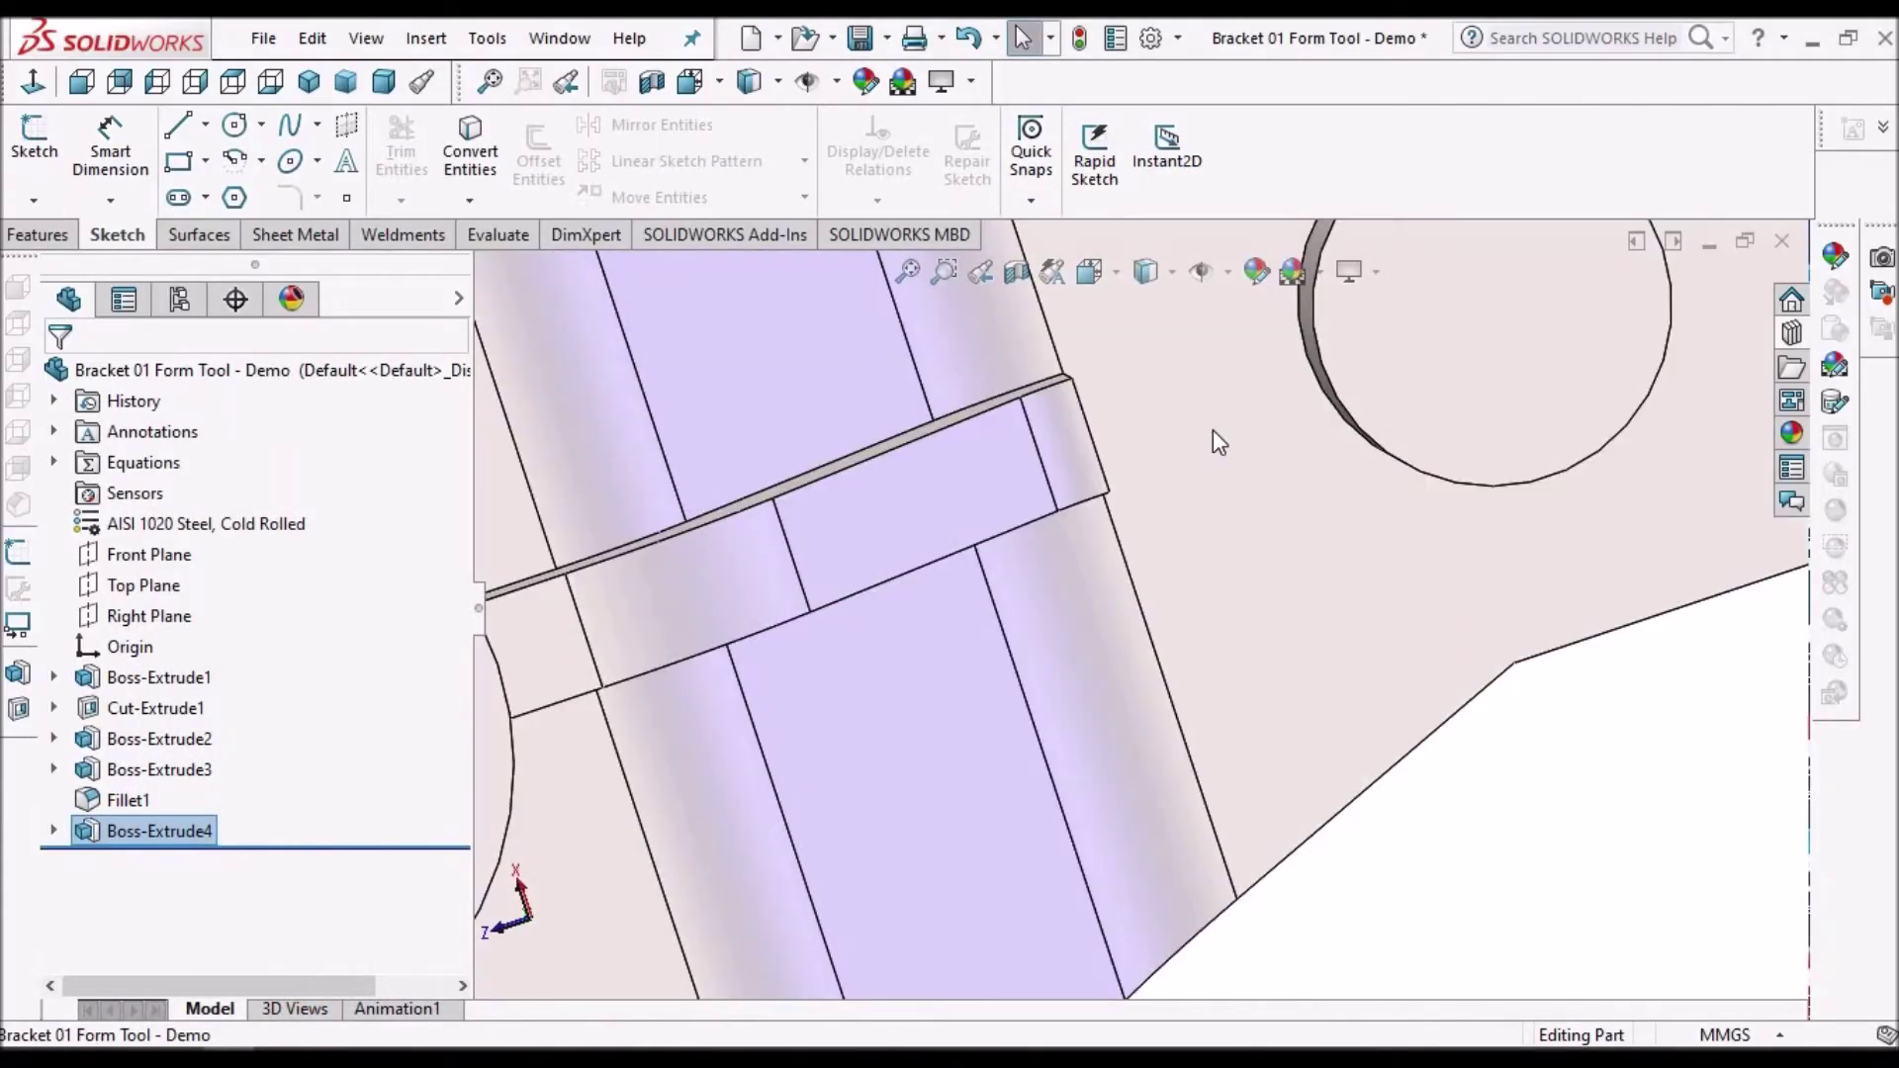
click(1213, 430)
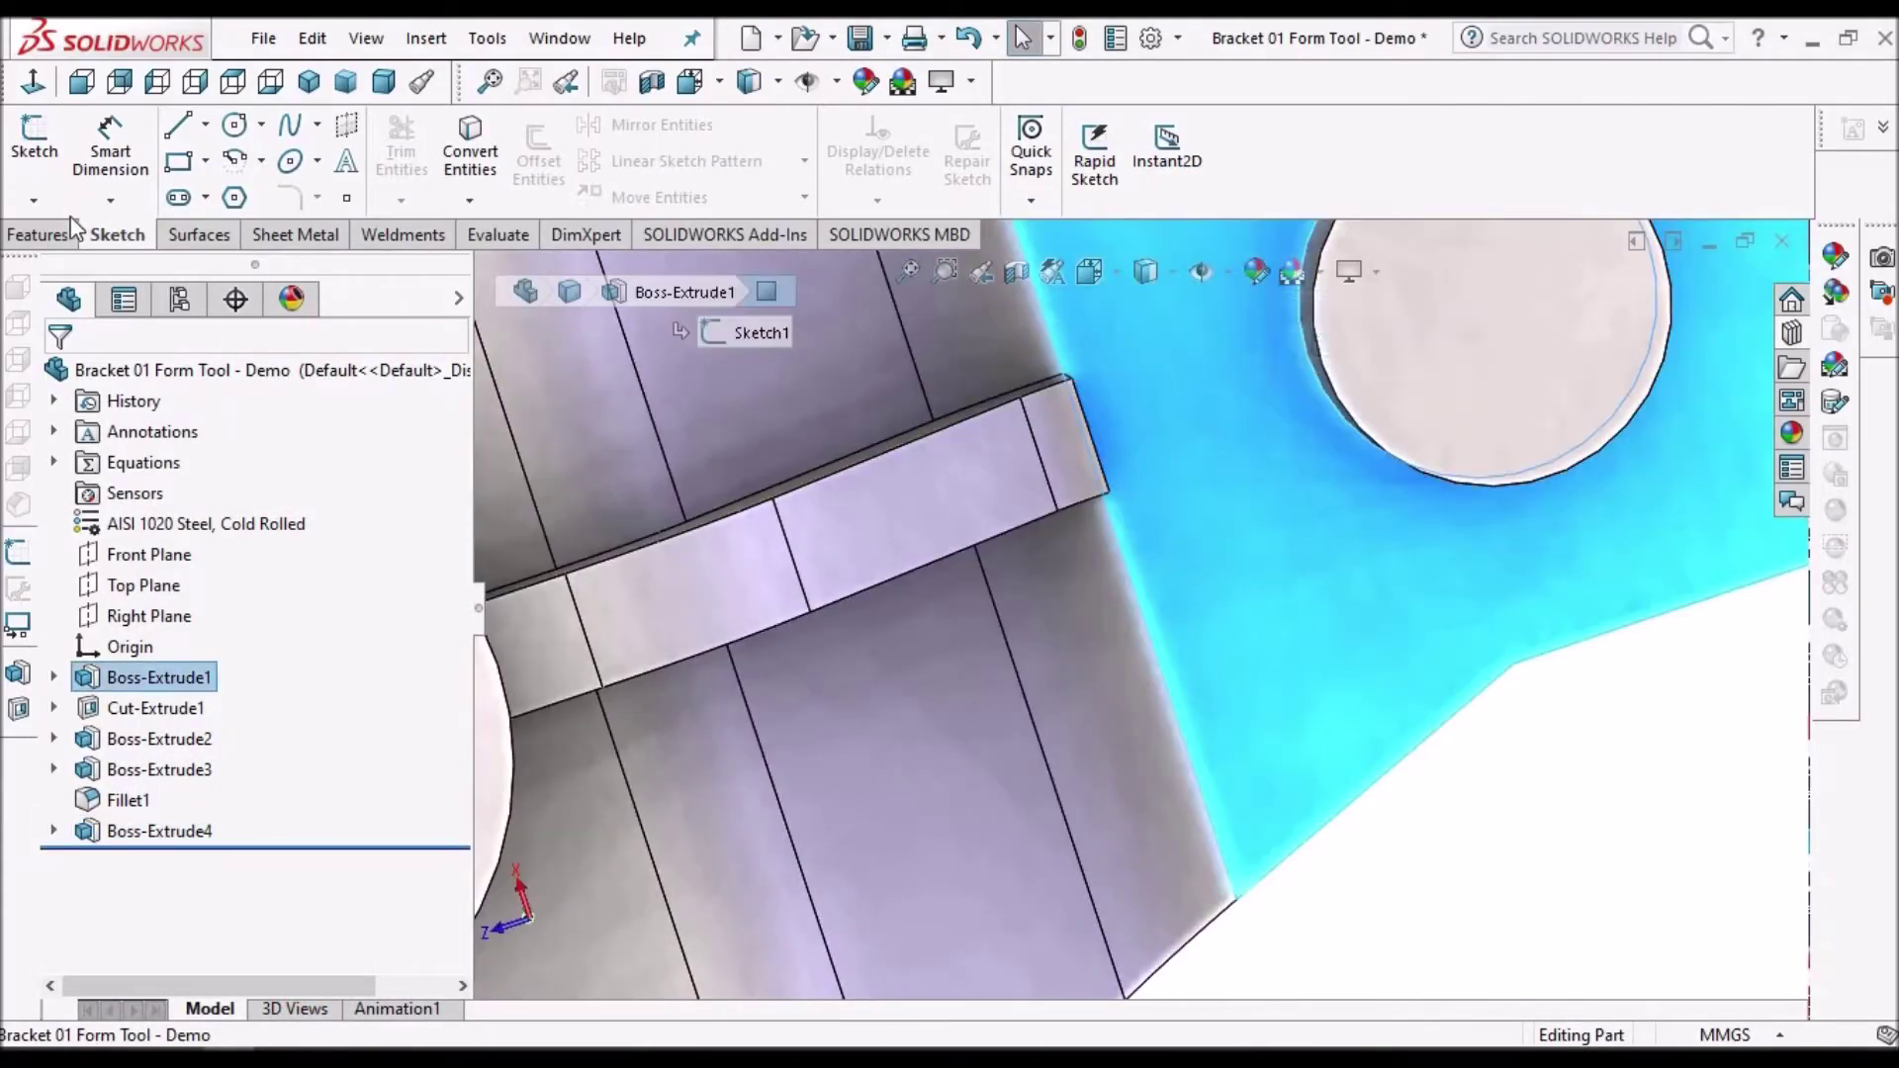
click(33, 148)
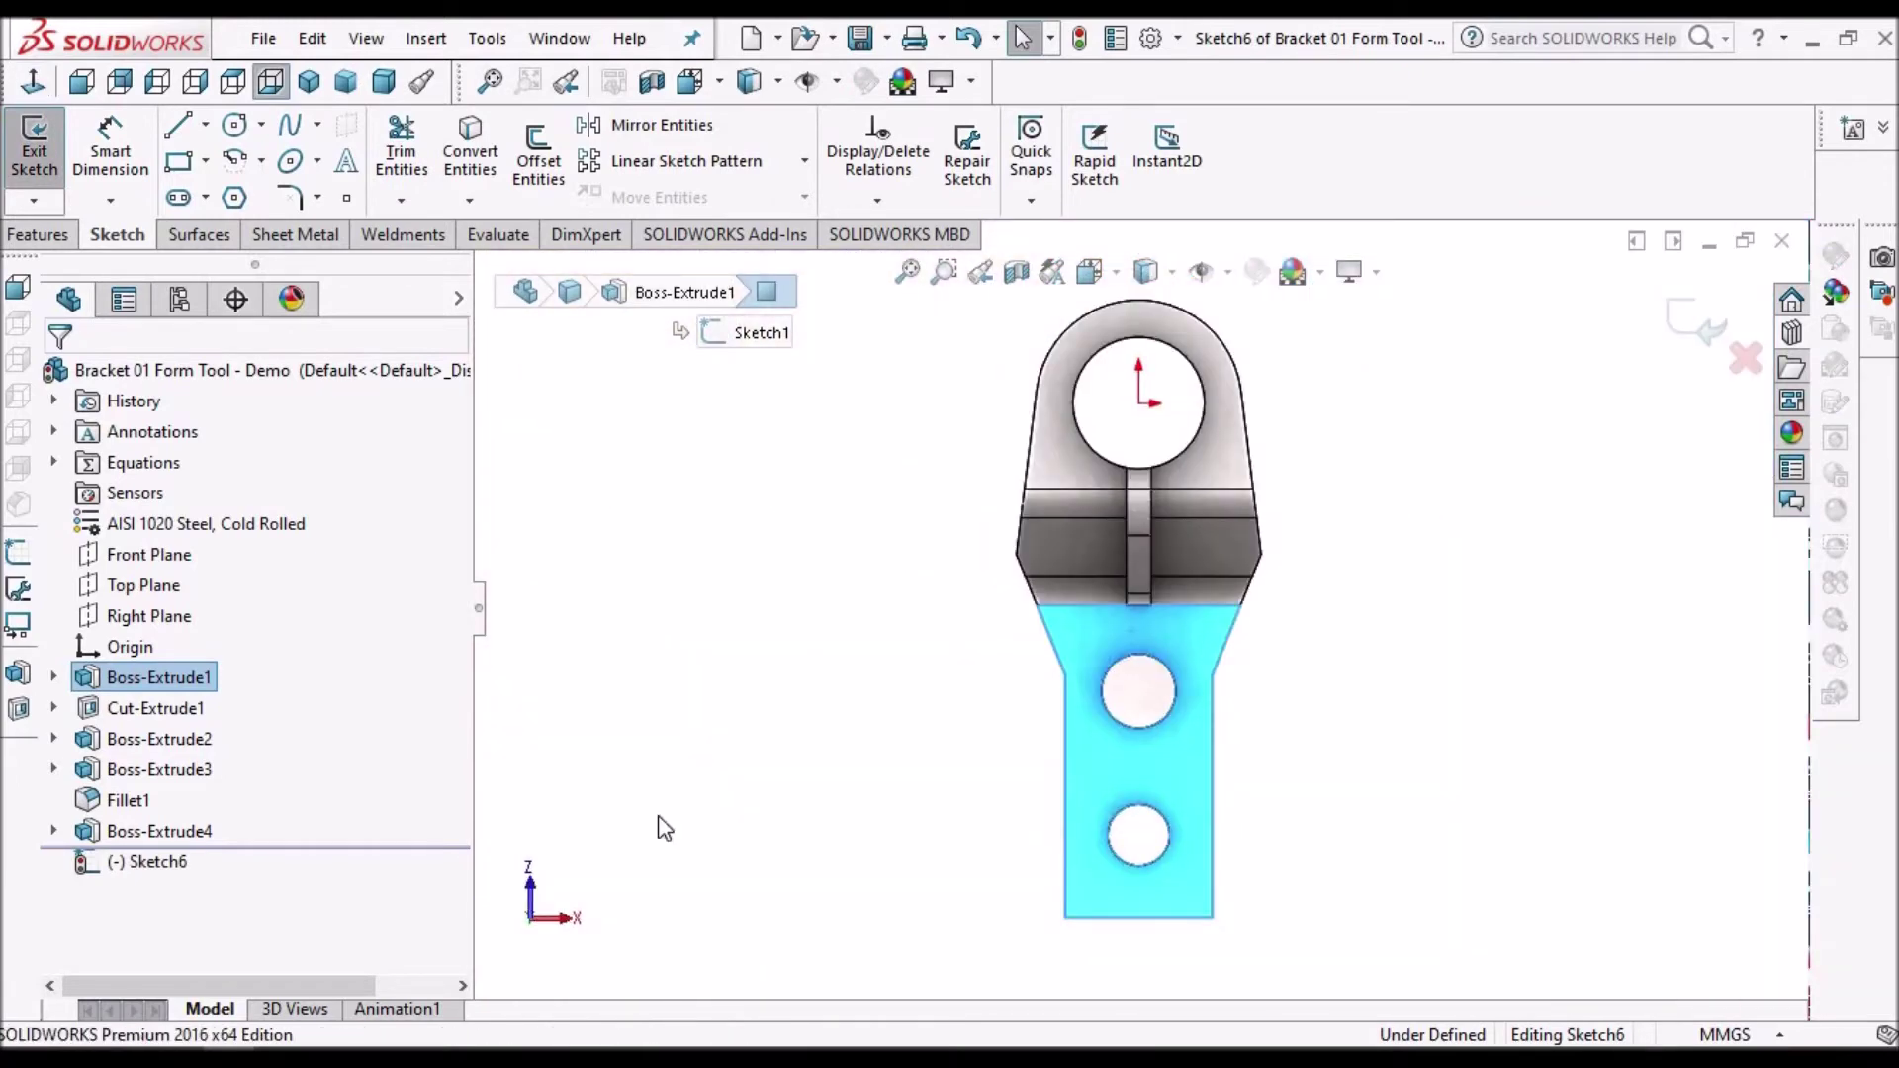
click(1148, 271)
click(1148, 467)
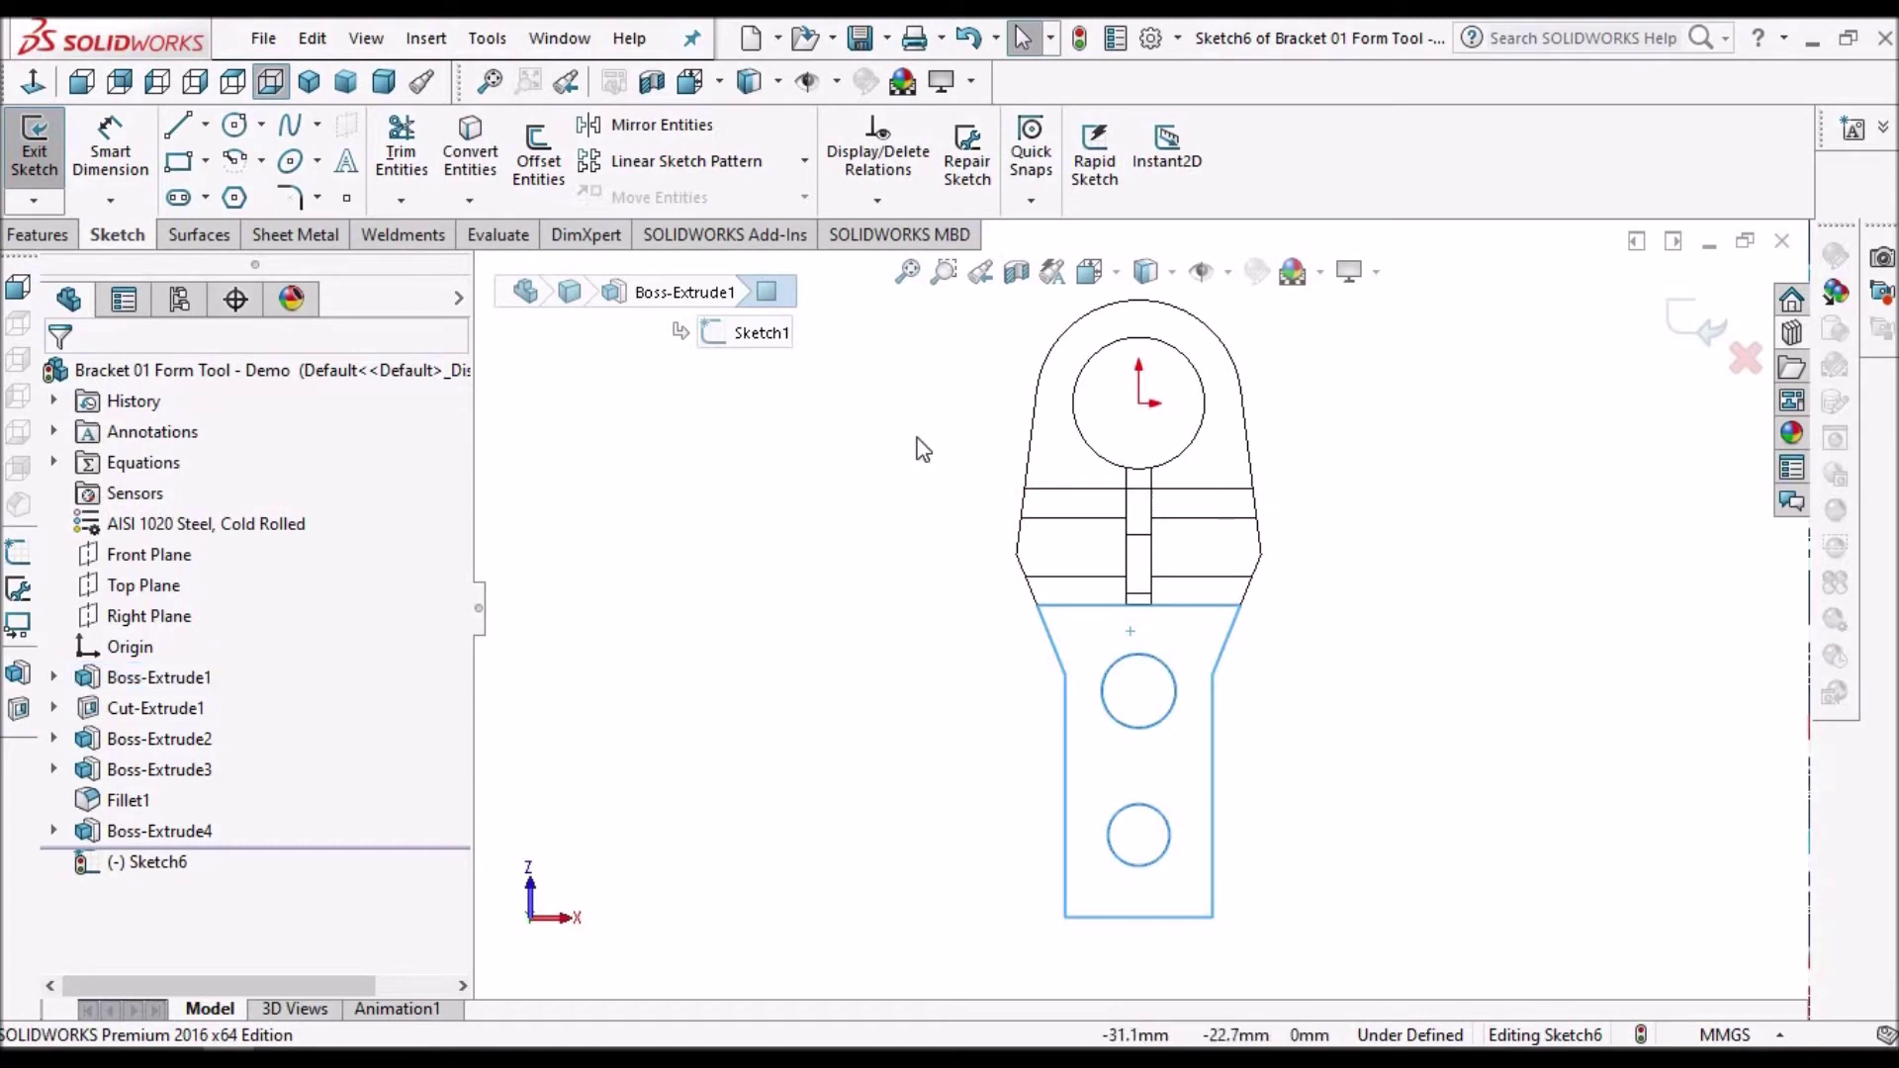
- Sketch a 3 Point Arc of about 3.3 mm radius between the rib's end corners, bulging toward the nearer small boss
click(264, 166)
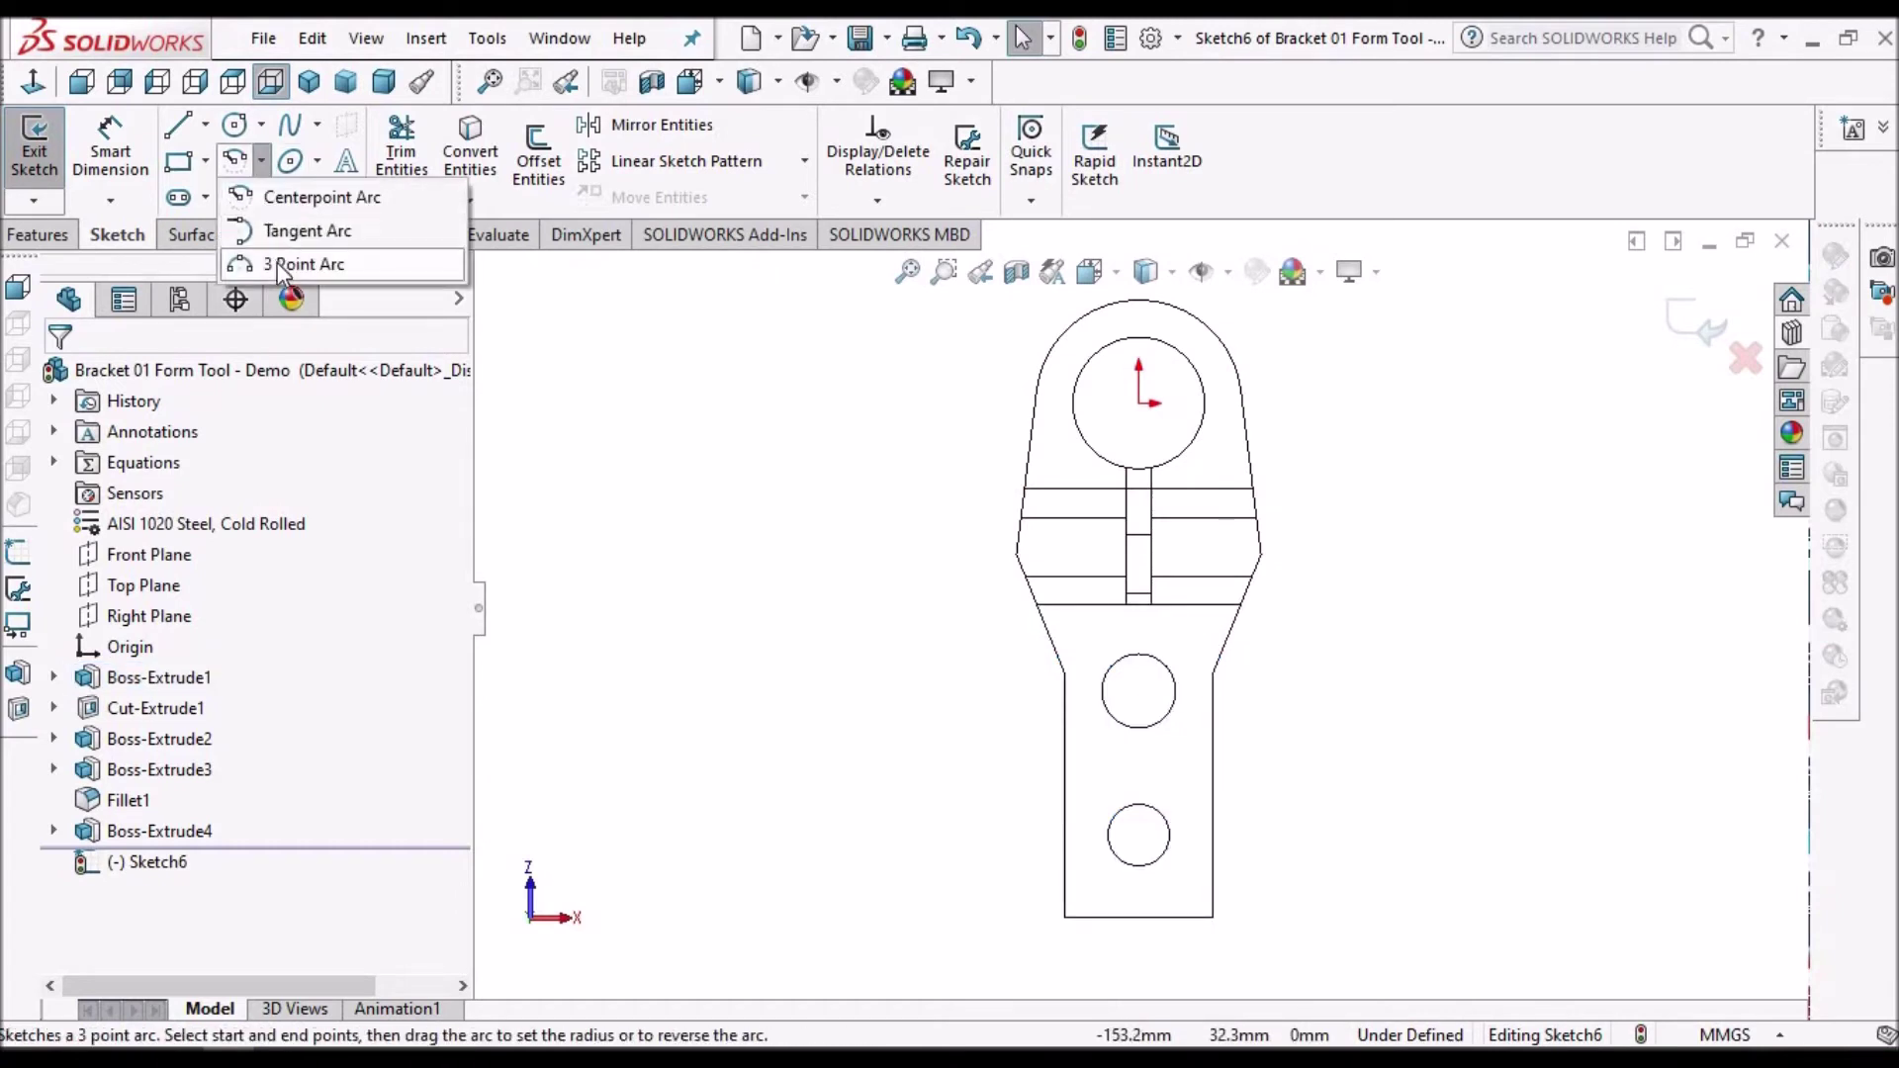
click(297, 265)
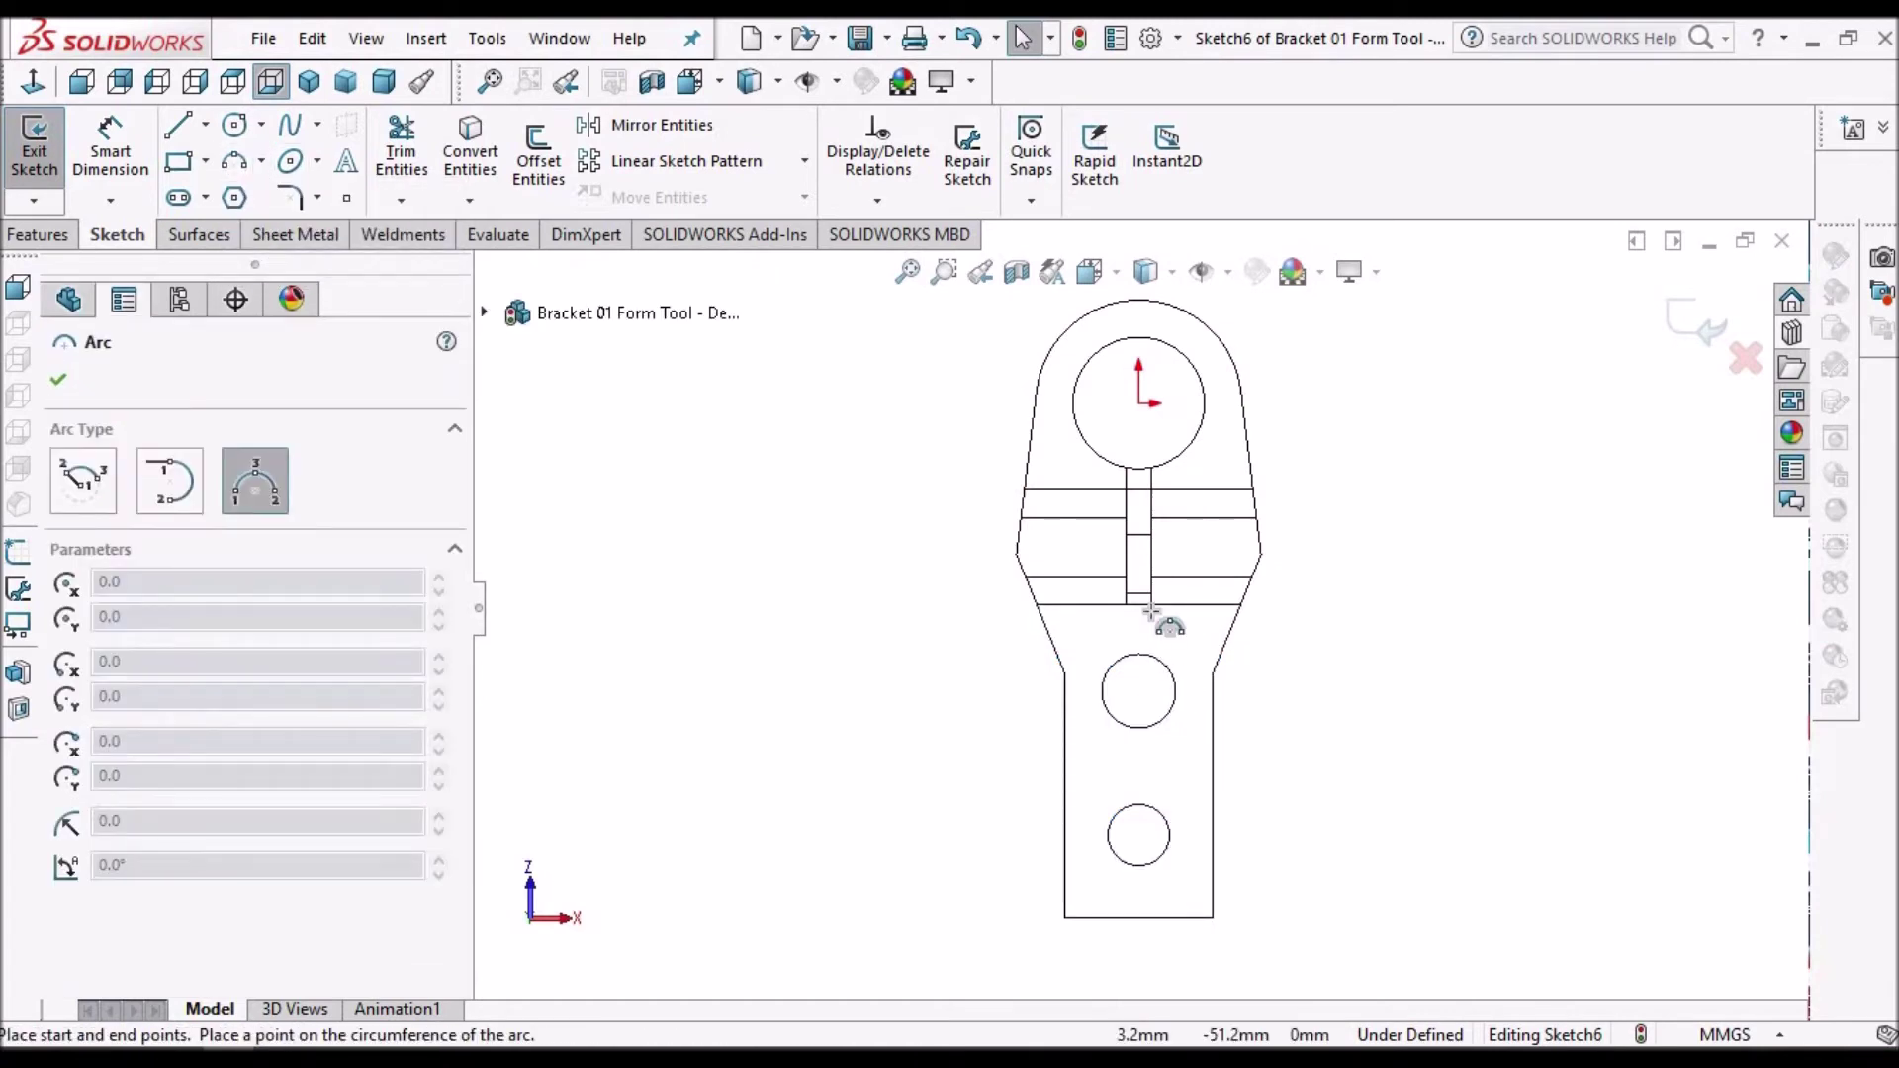
scroll(1148, 618, down, 5)
click(1052, 580)
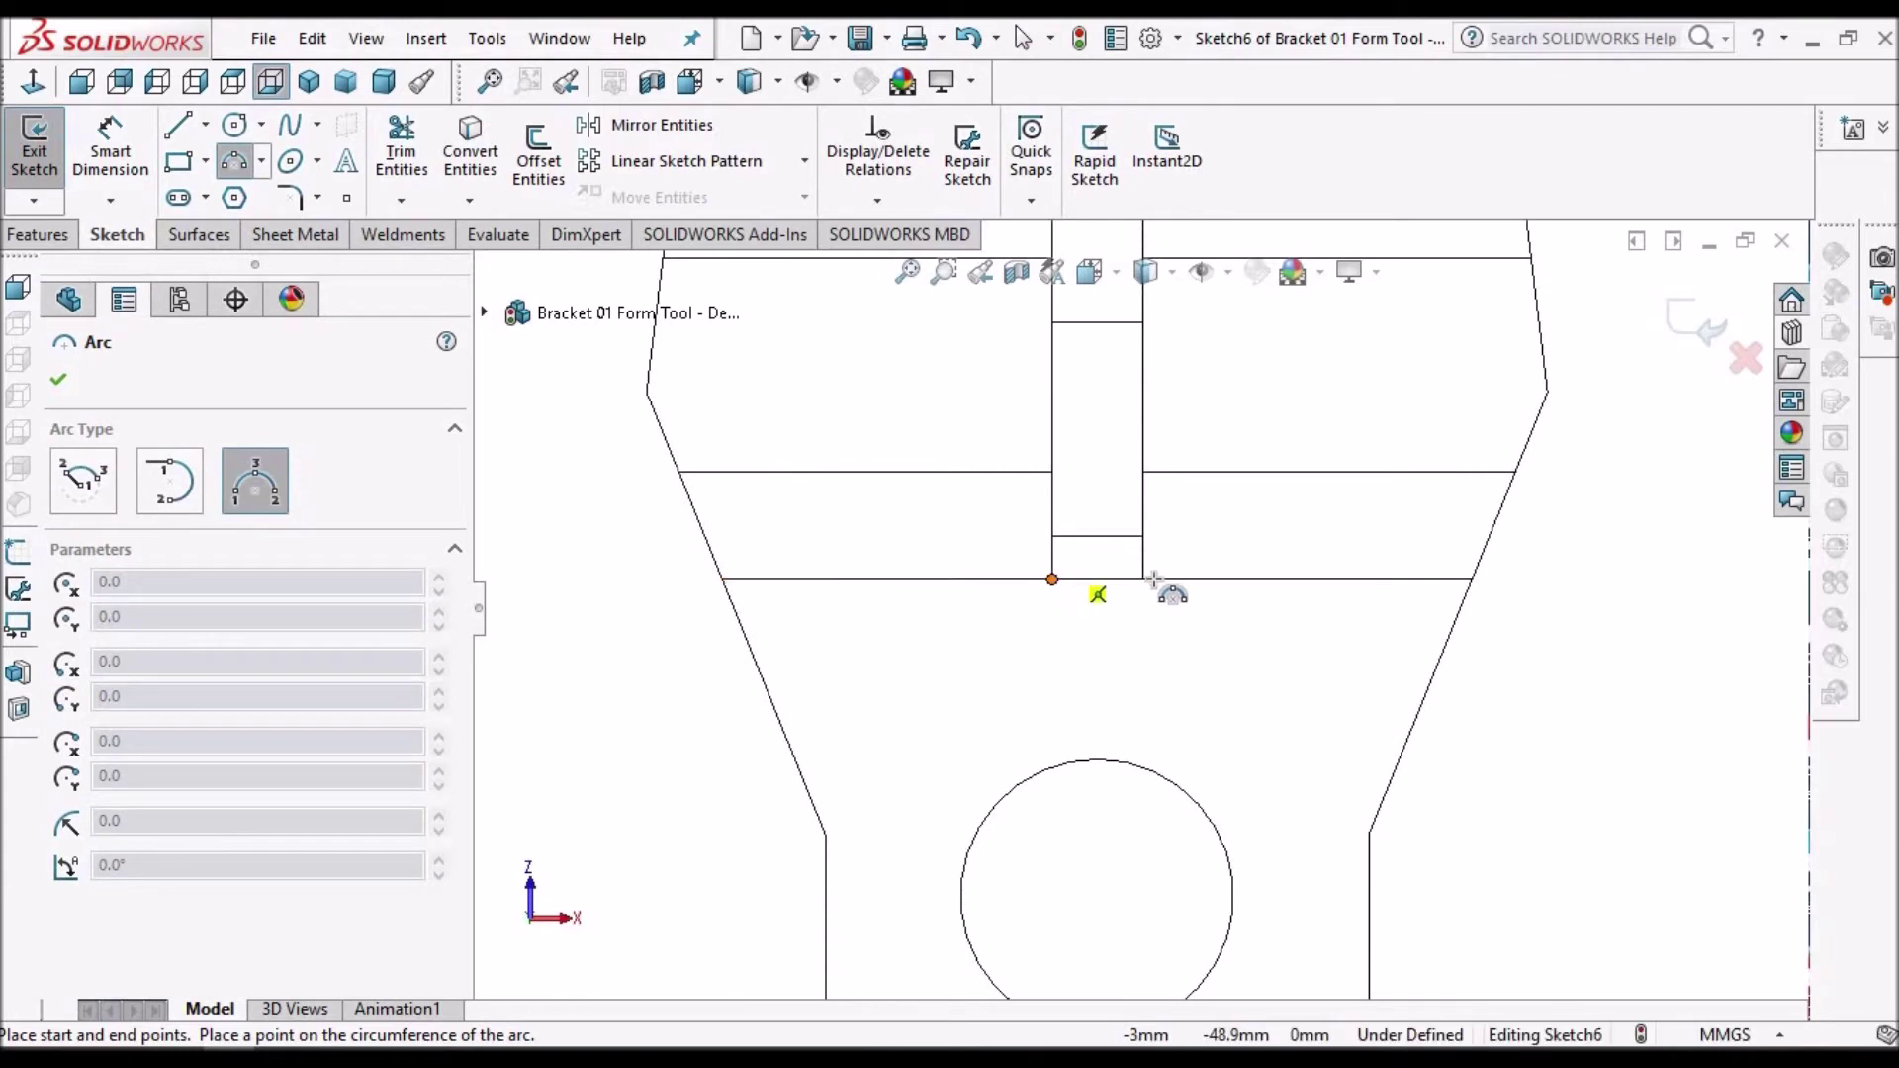
click(1144, 579)
click(1108, 648)
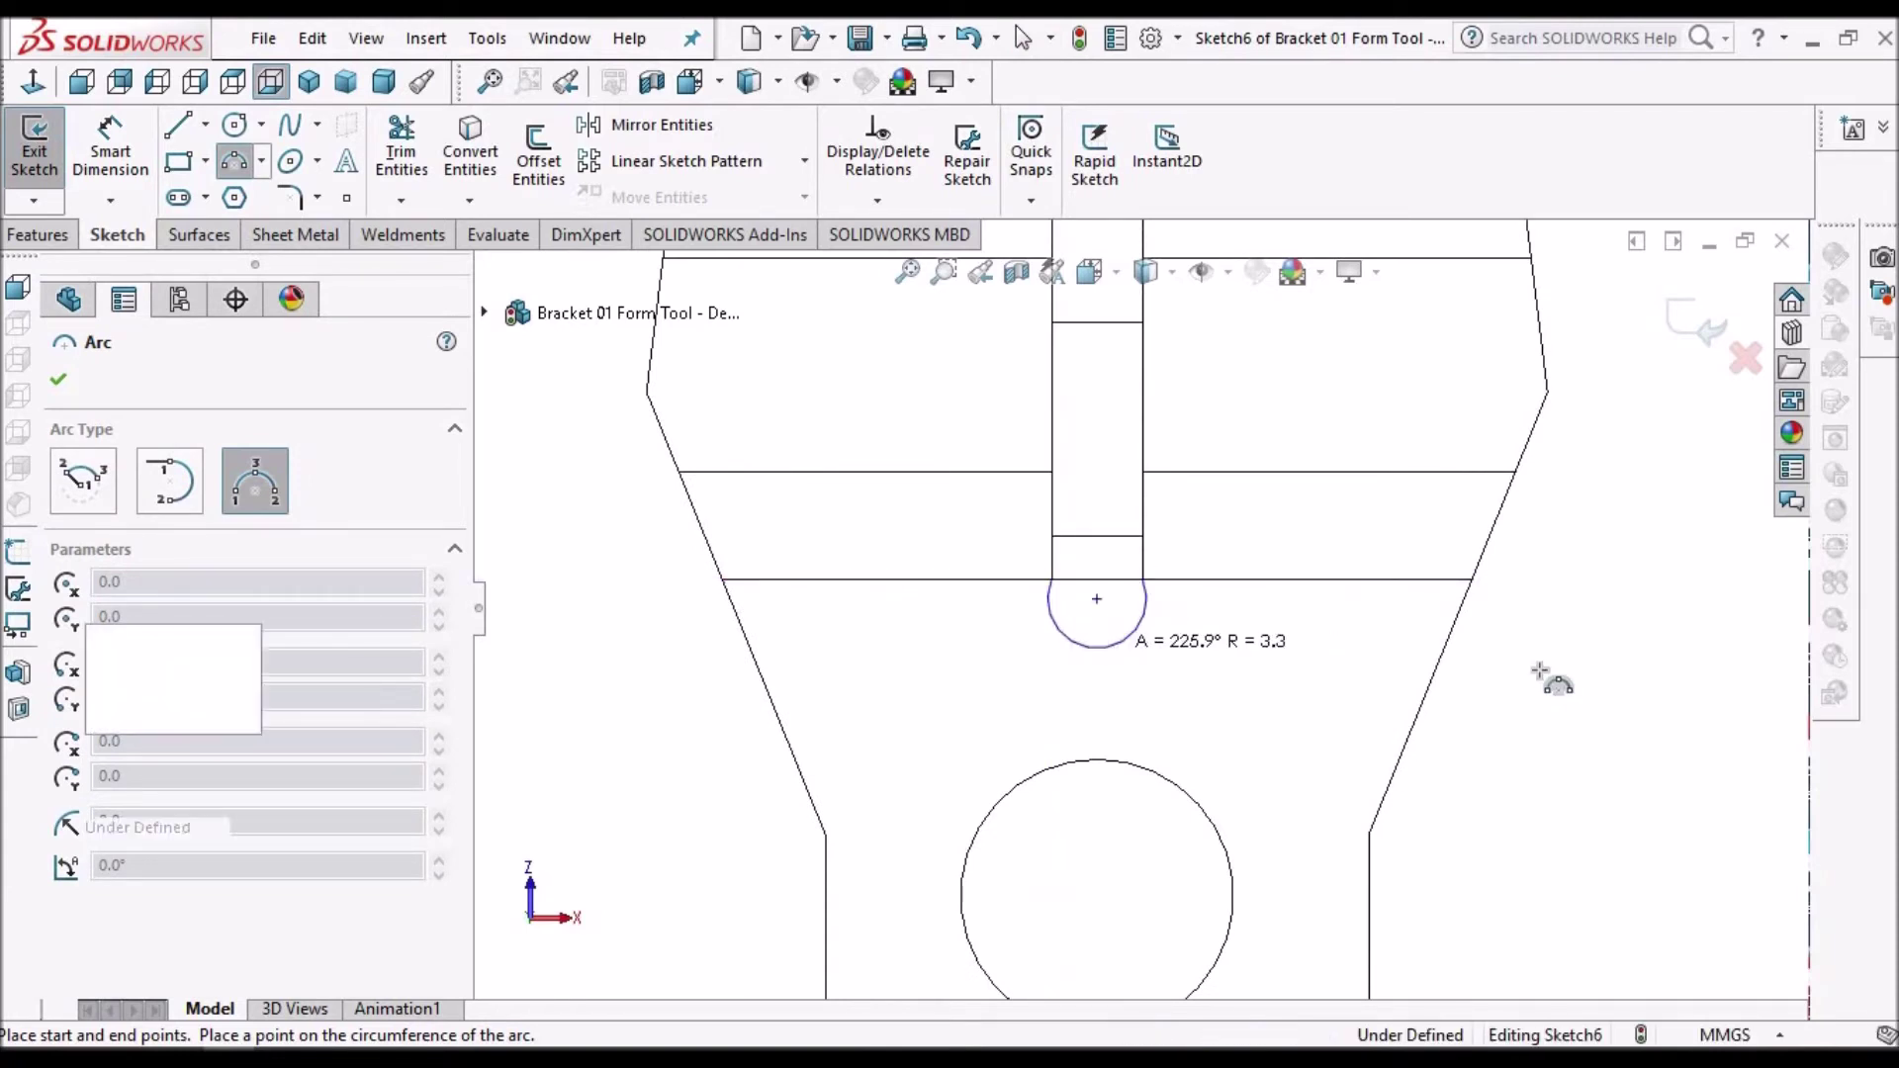
right_click(1621, 608)
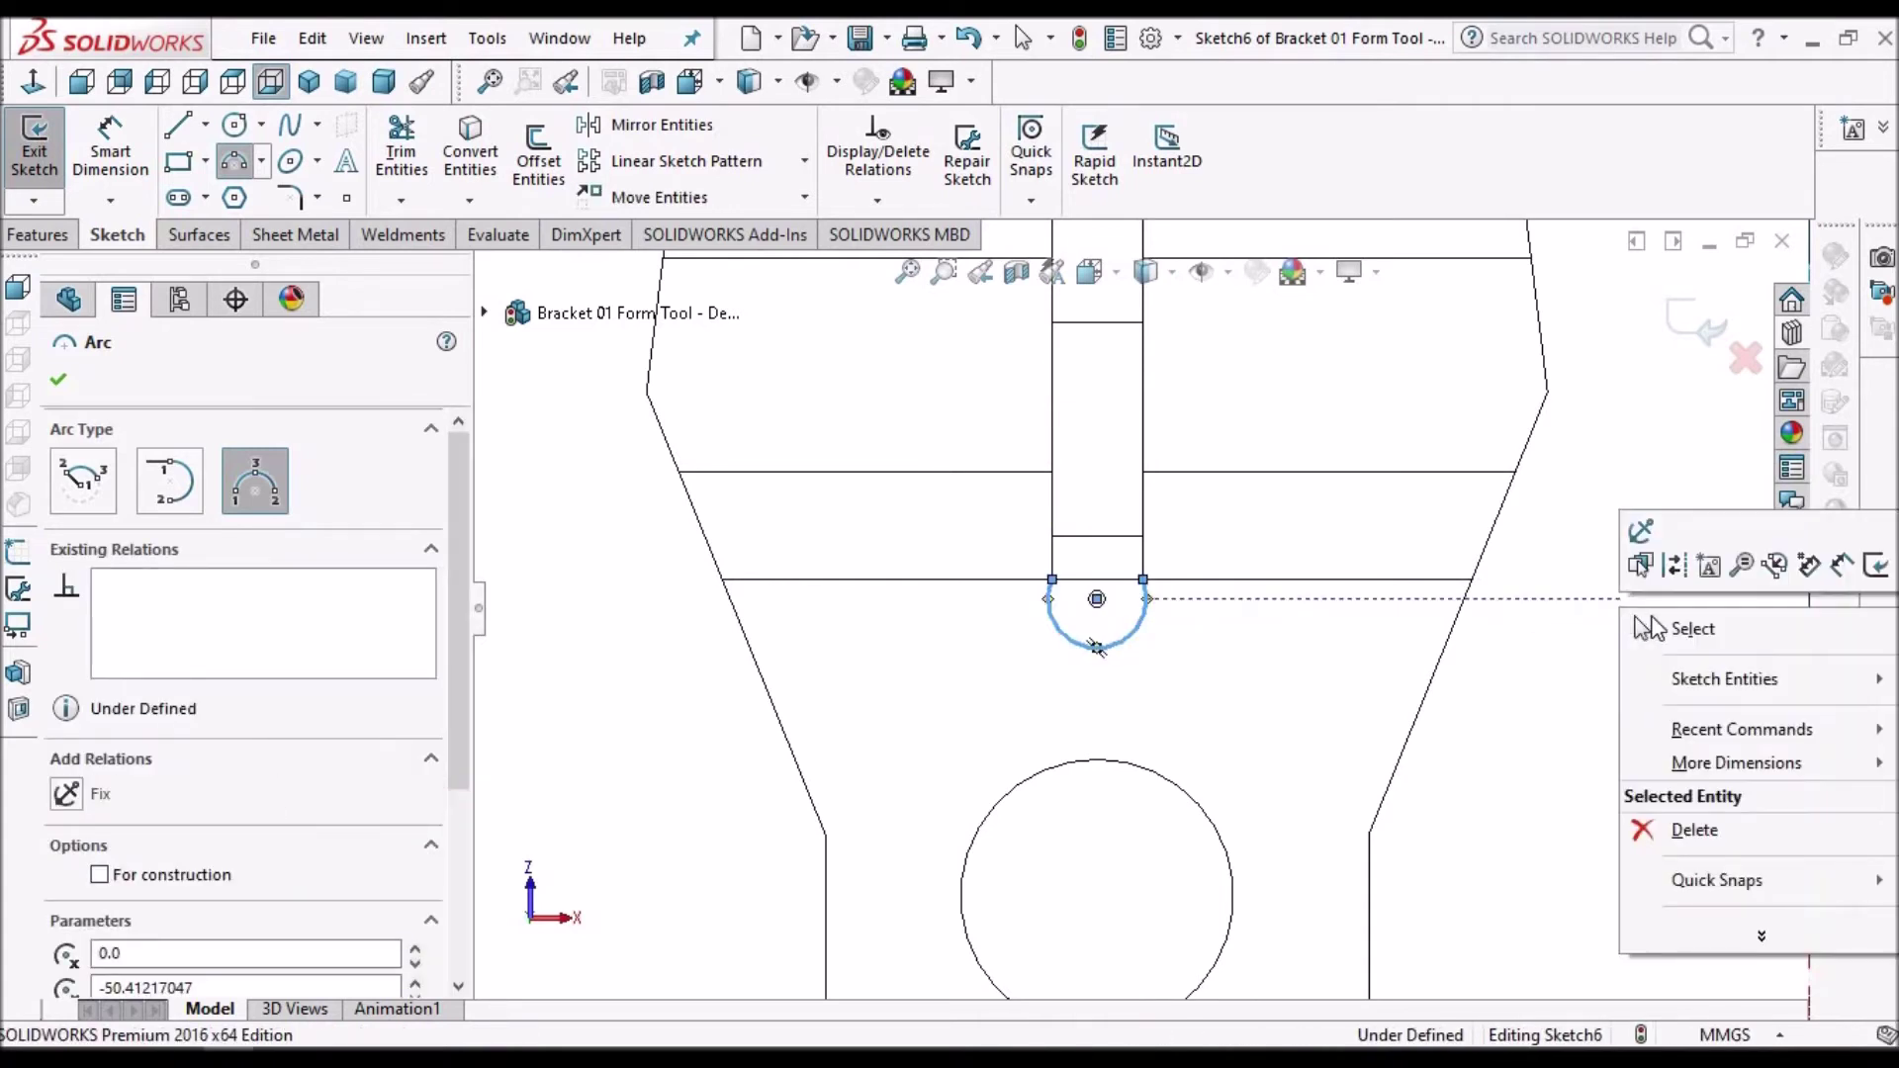
click(1575, 626)
- Constrain the arc's center point to the midpoint of the rib's end edge
scroll(1097, 614, down, 2)
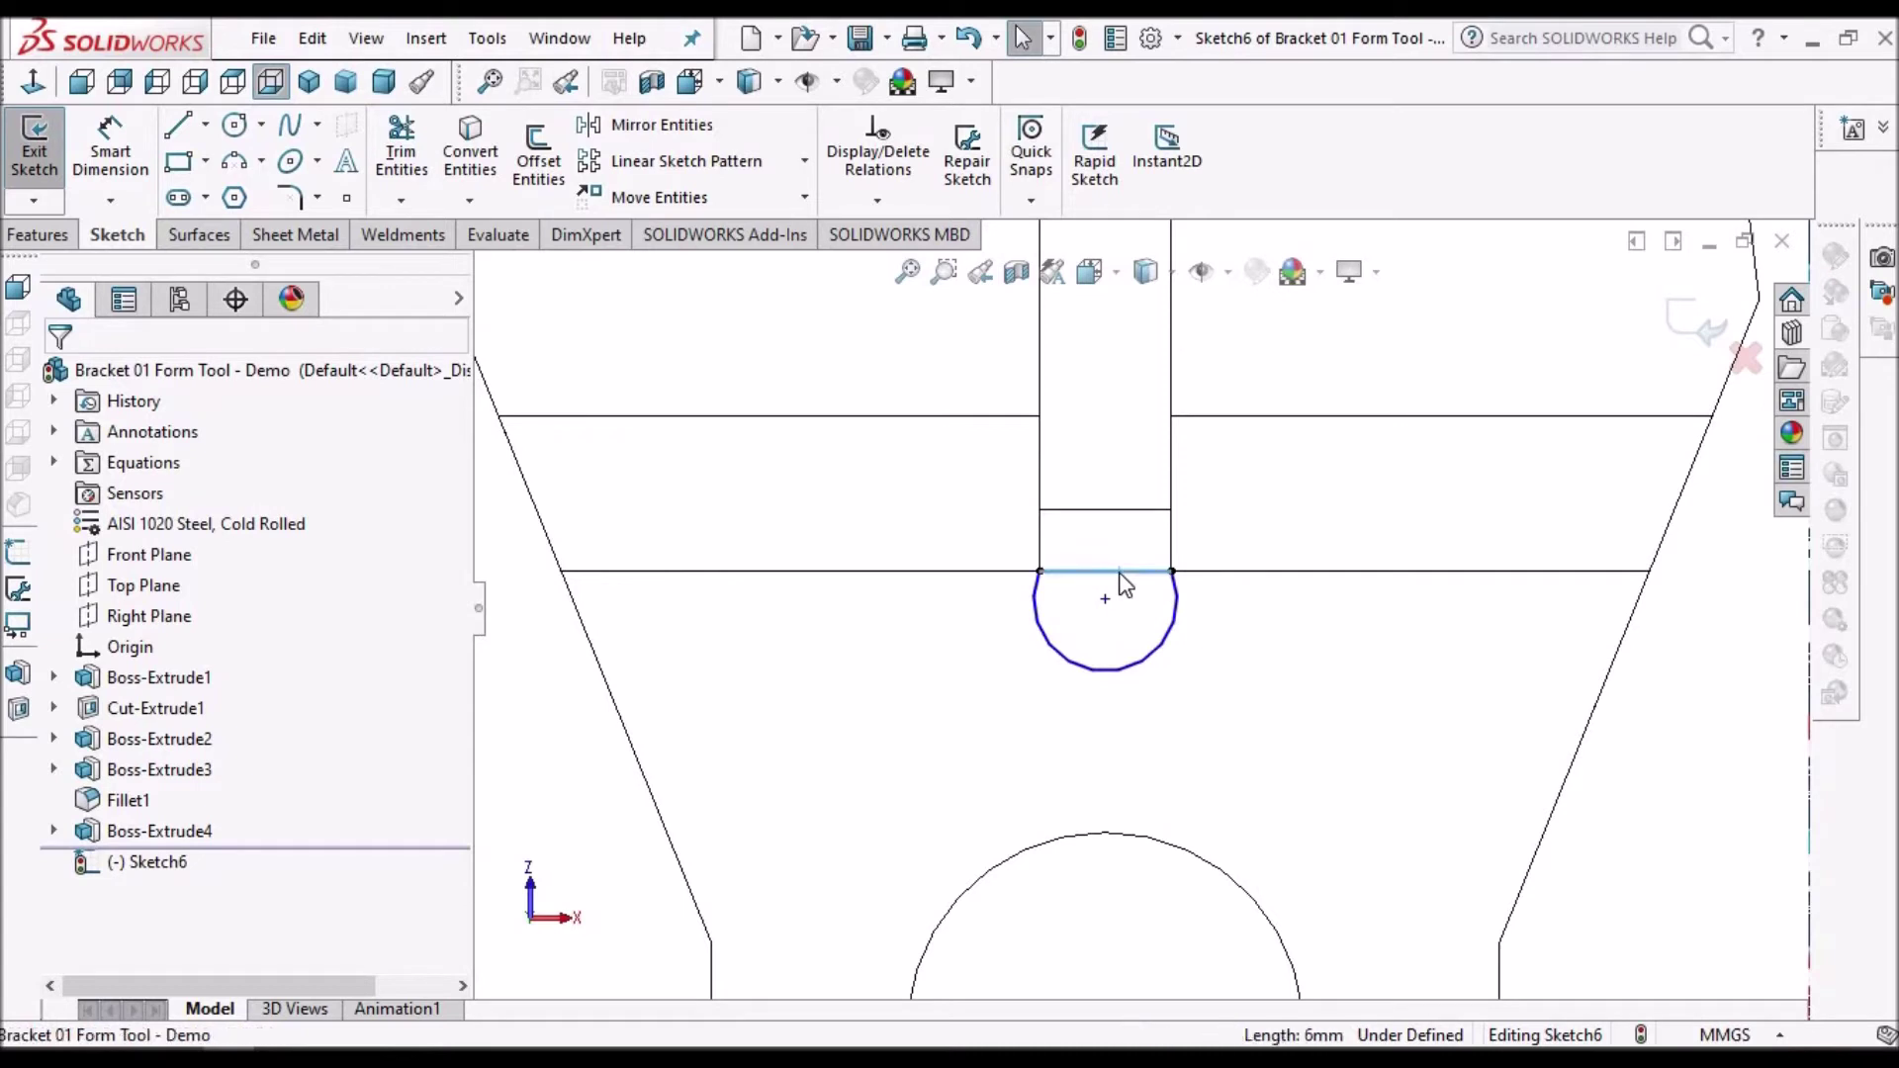
click(1106, 600)
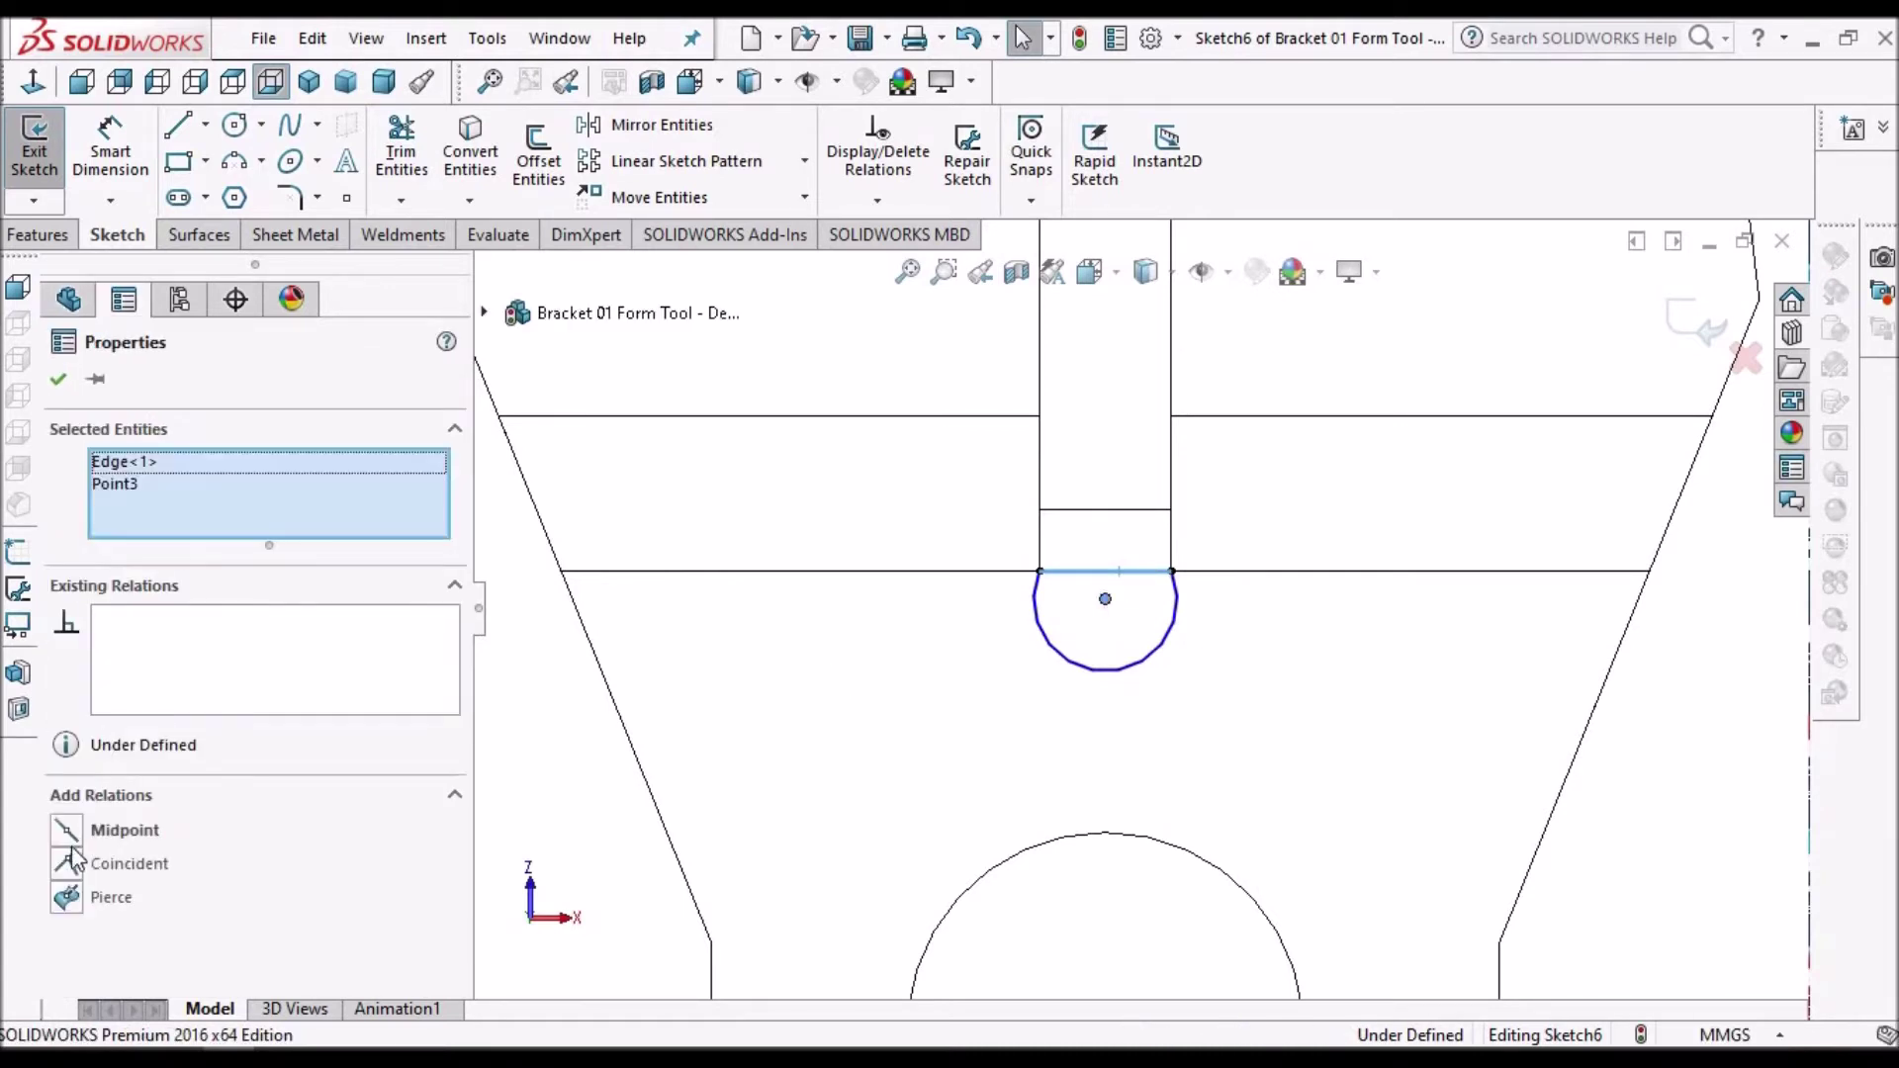
click(69, 833)
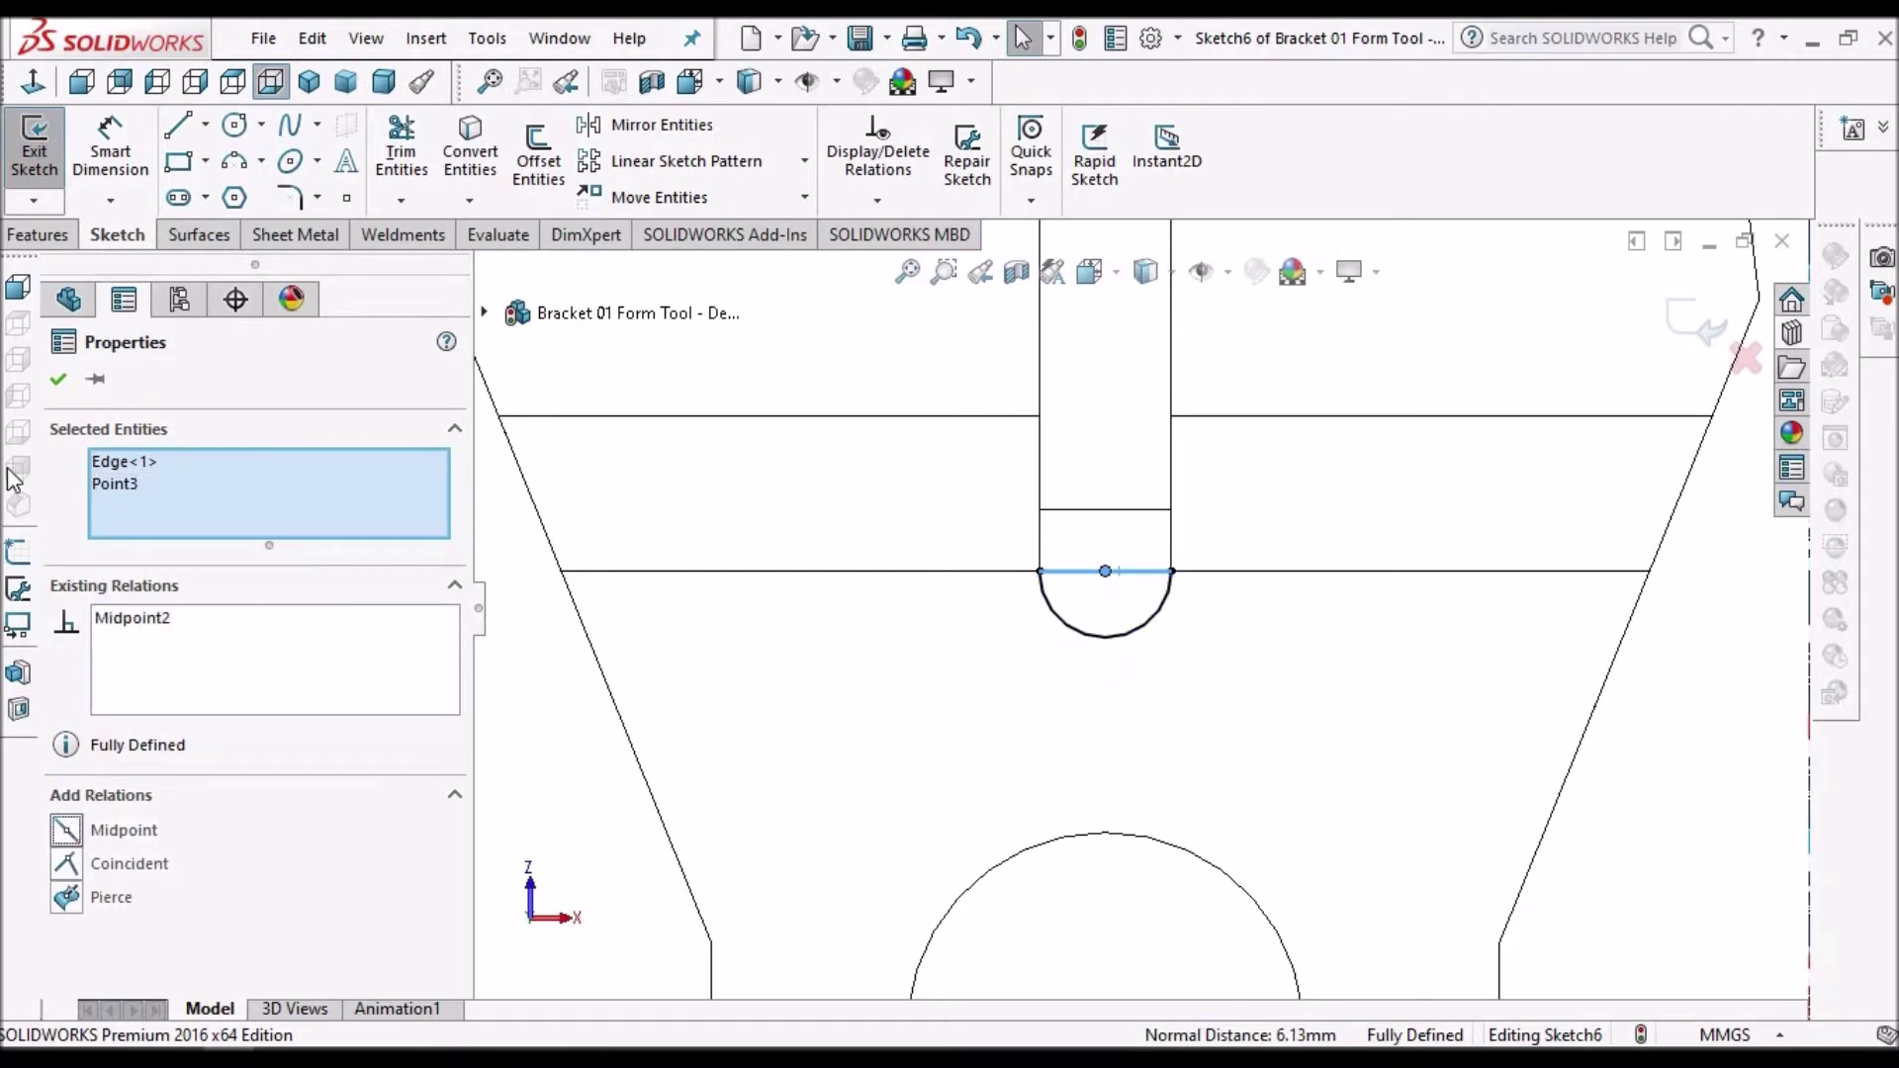
click(859, 375)
key(z)
key(z)
key(z)
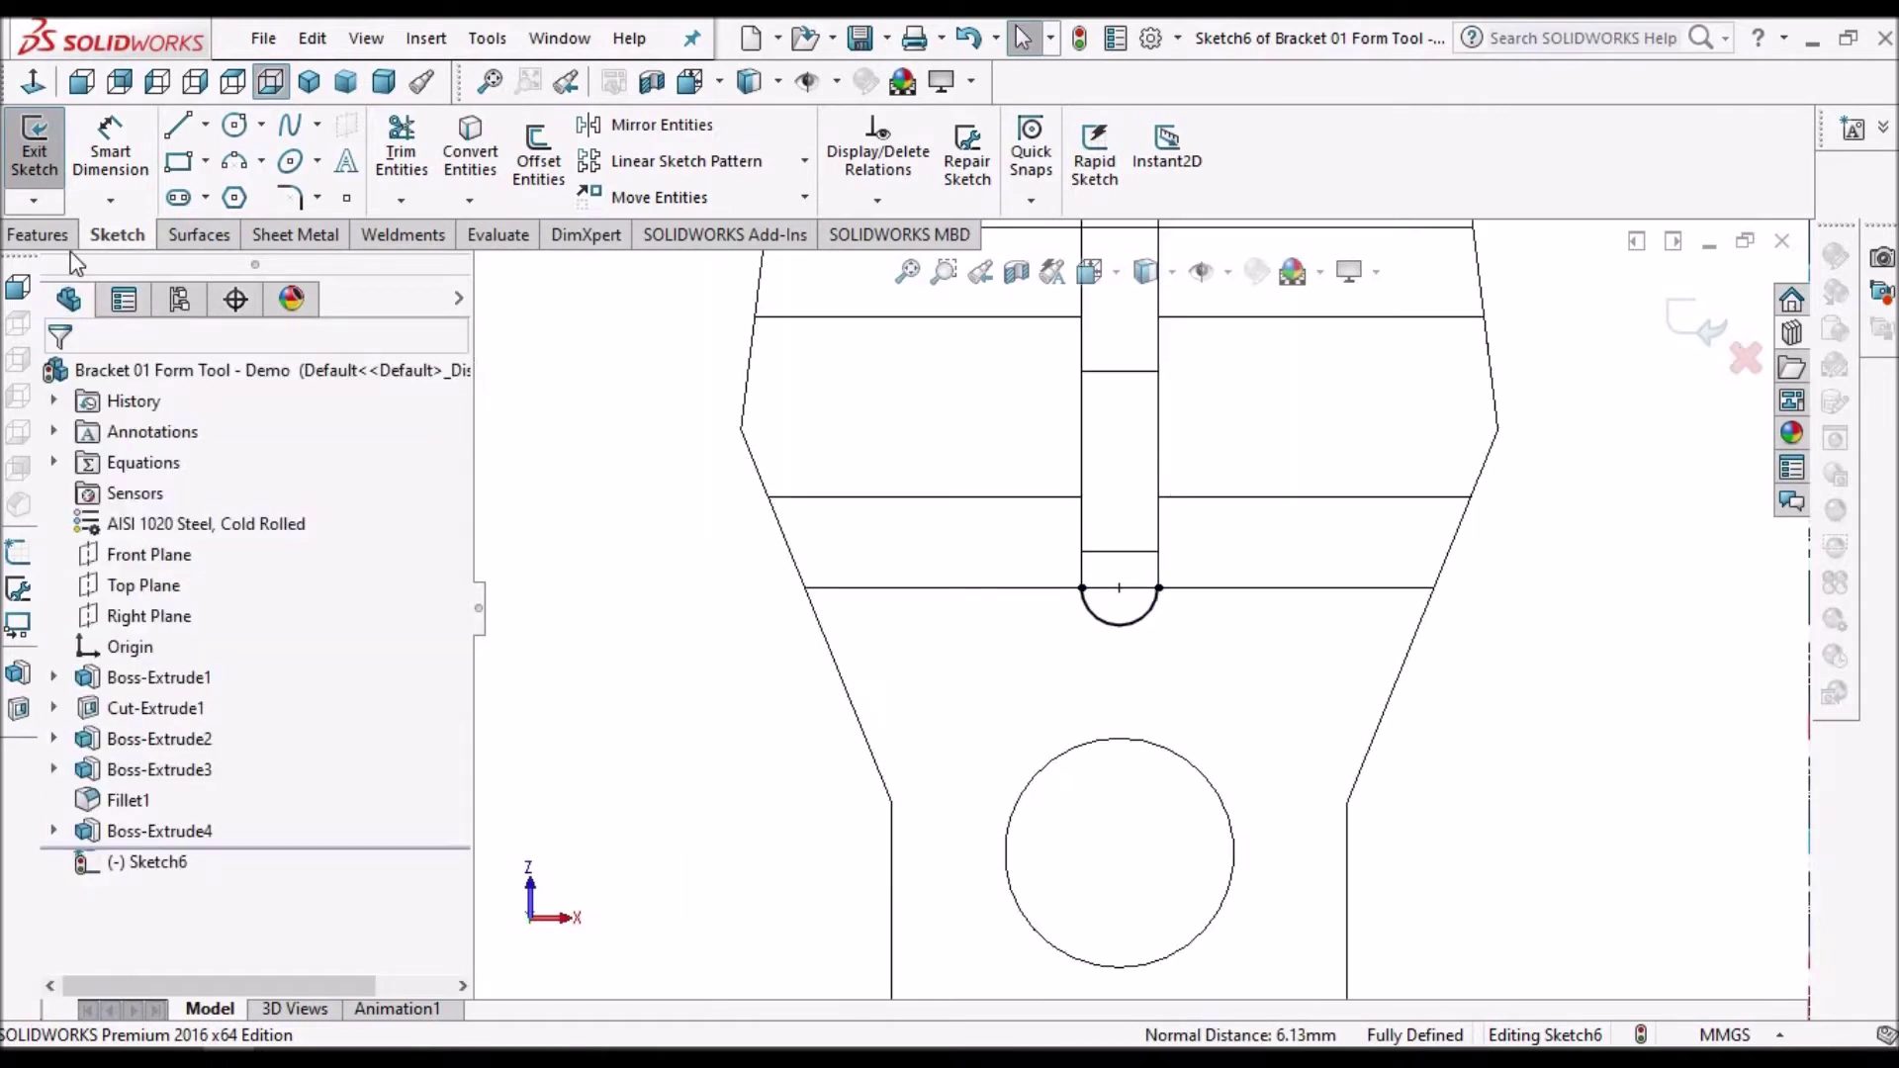
click(40, 237)
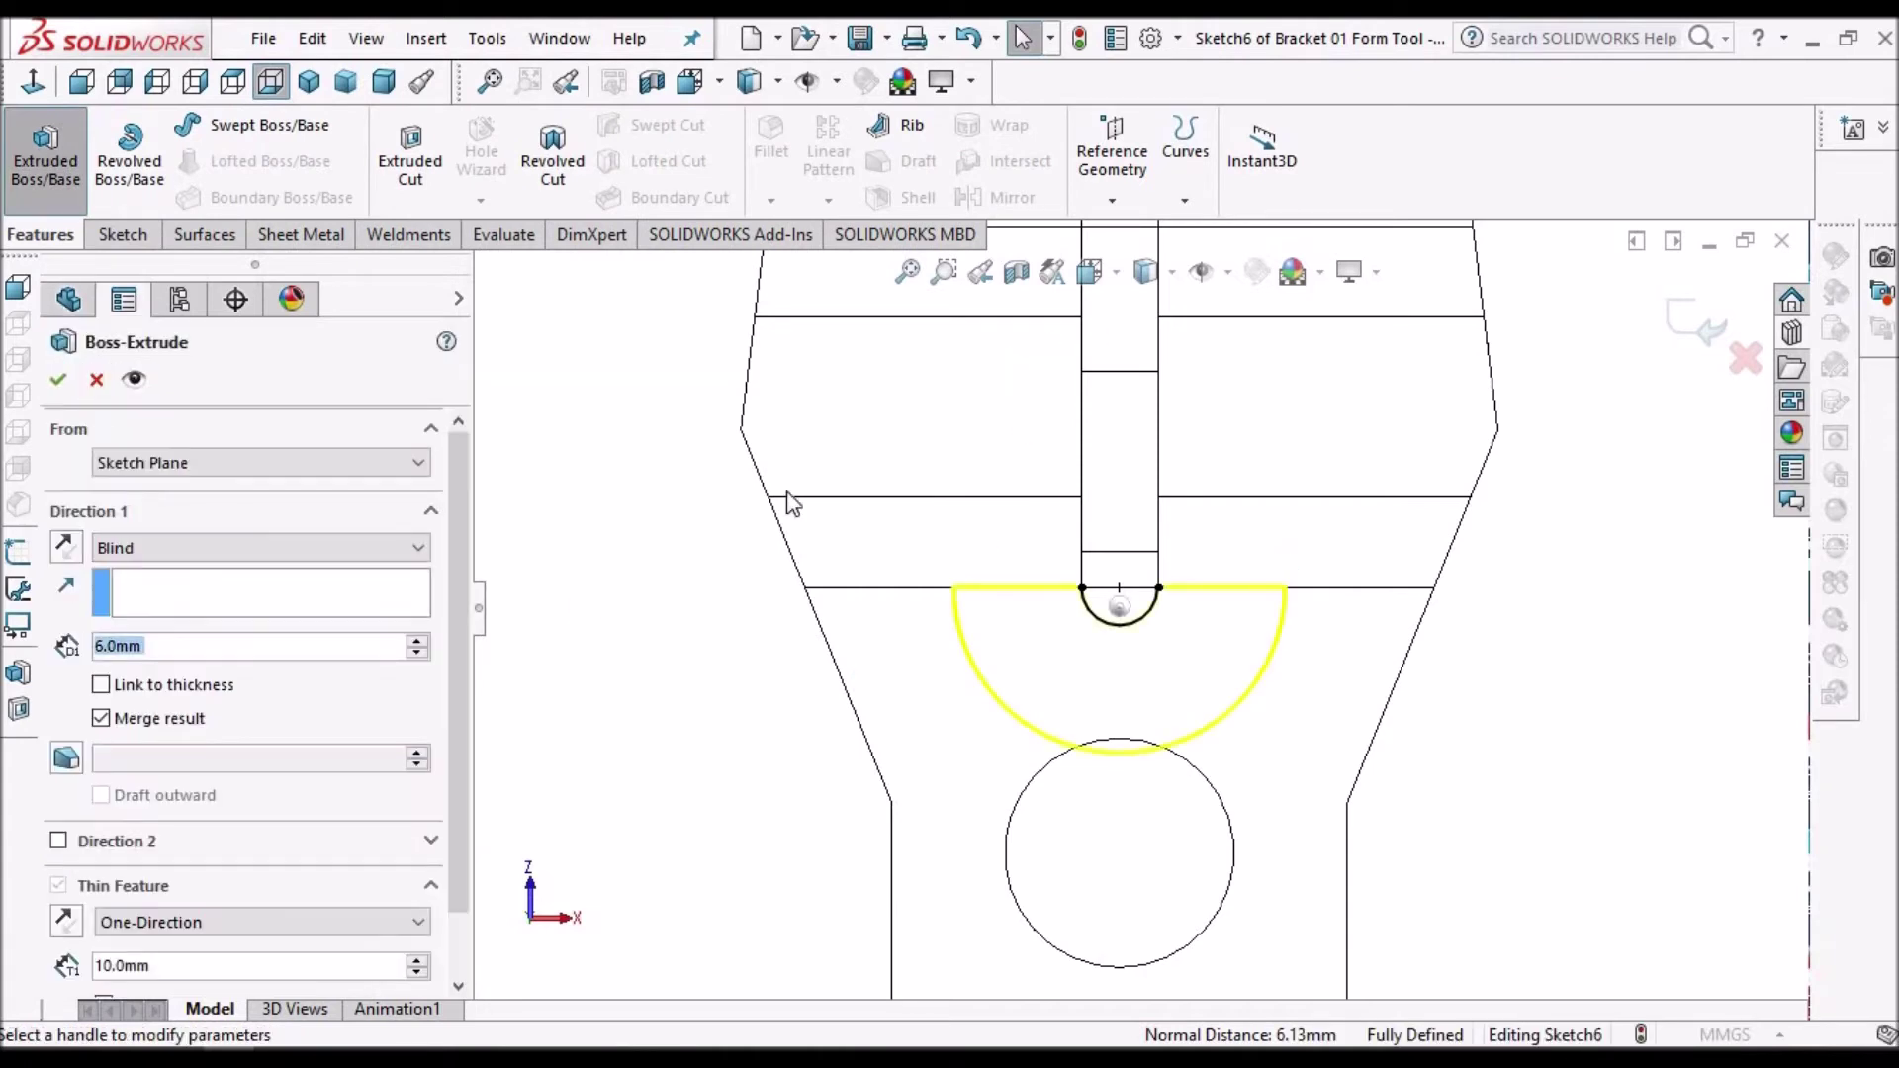
click(57, 379)
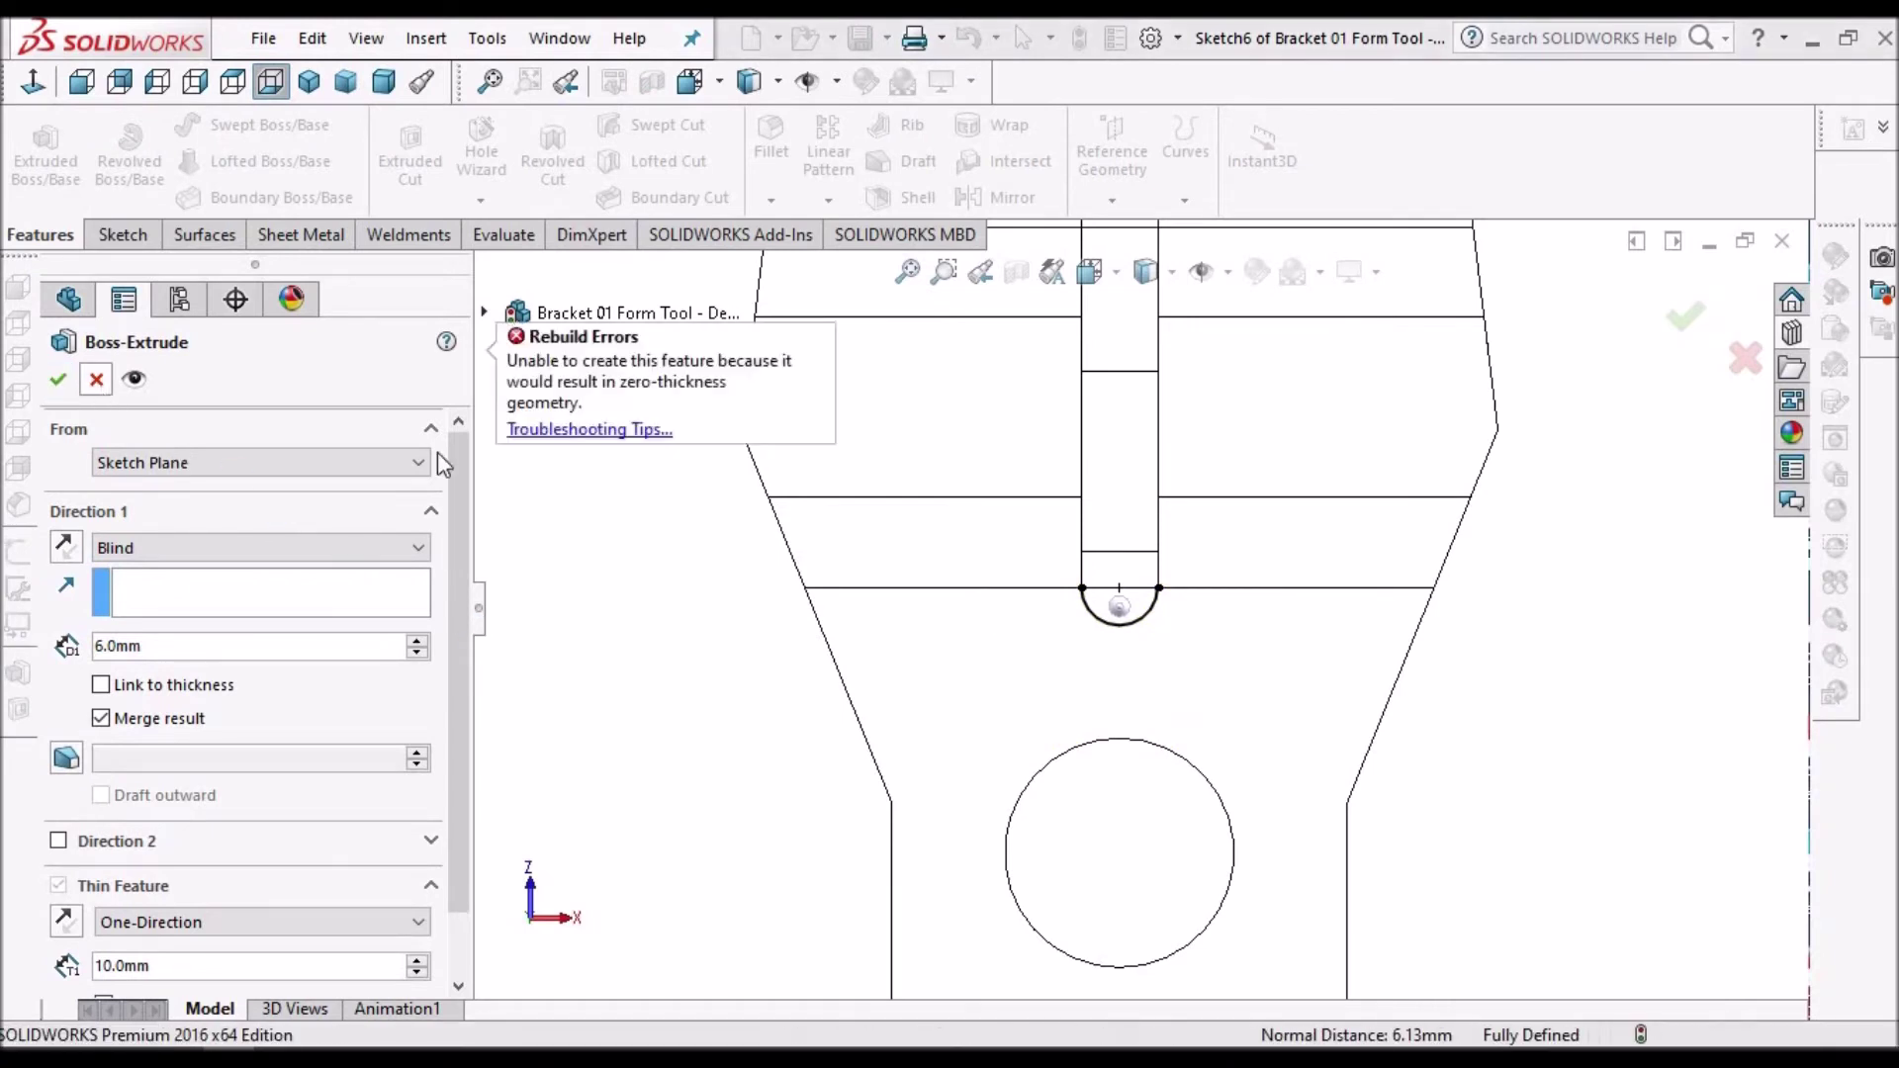
click(96, 379)
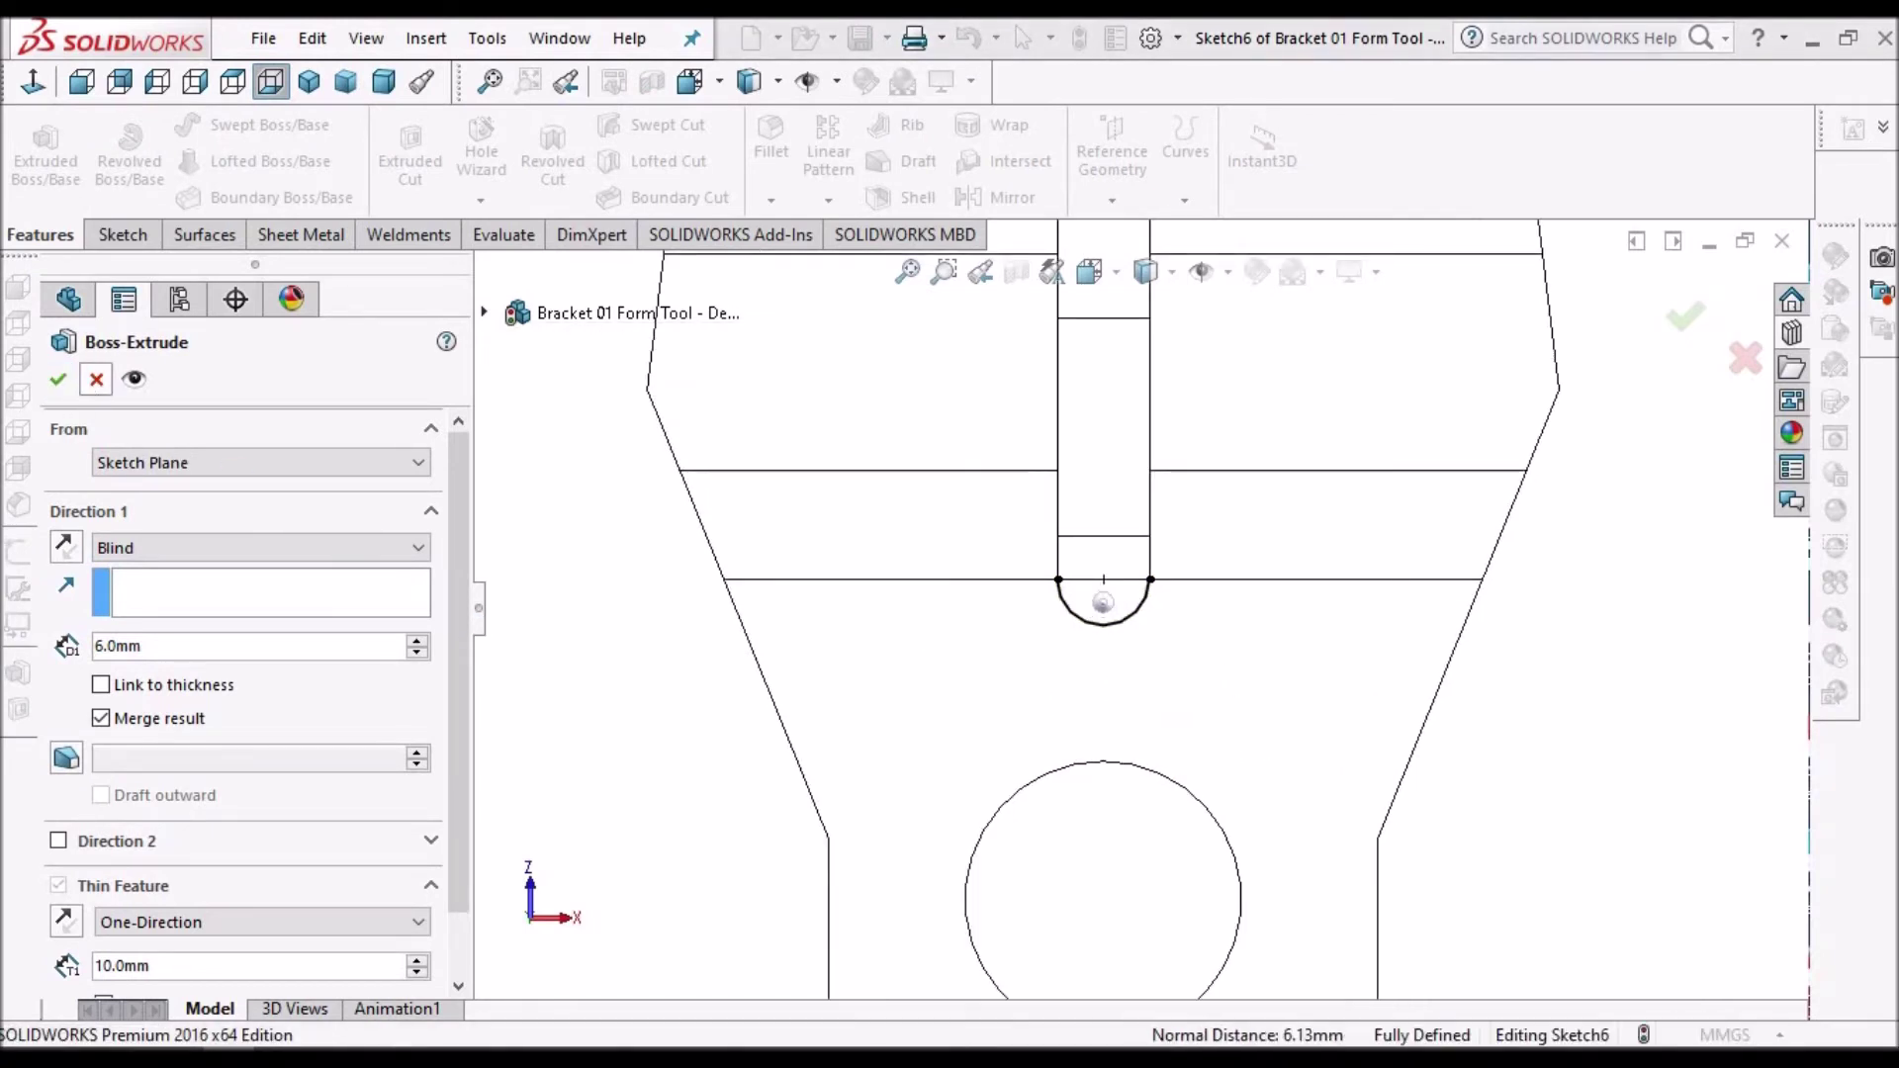
- Convert the rib's end edge into a sketch line that closes the semicircle
scroll(1111, 641, down, 5)
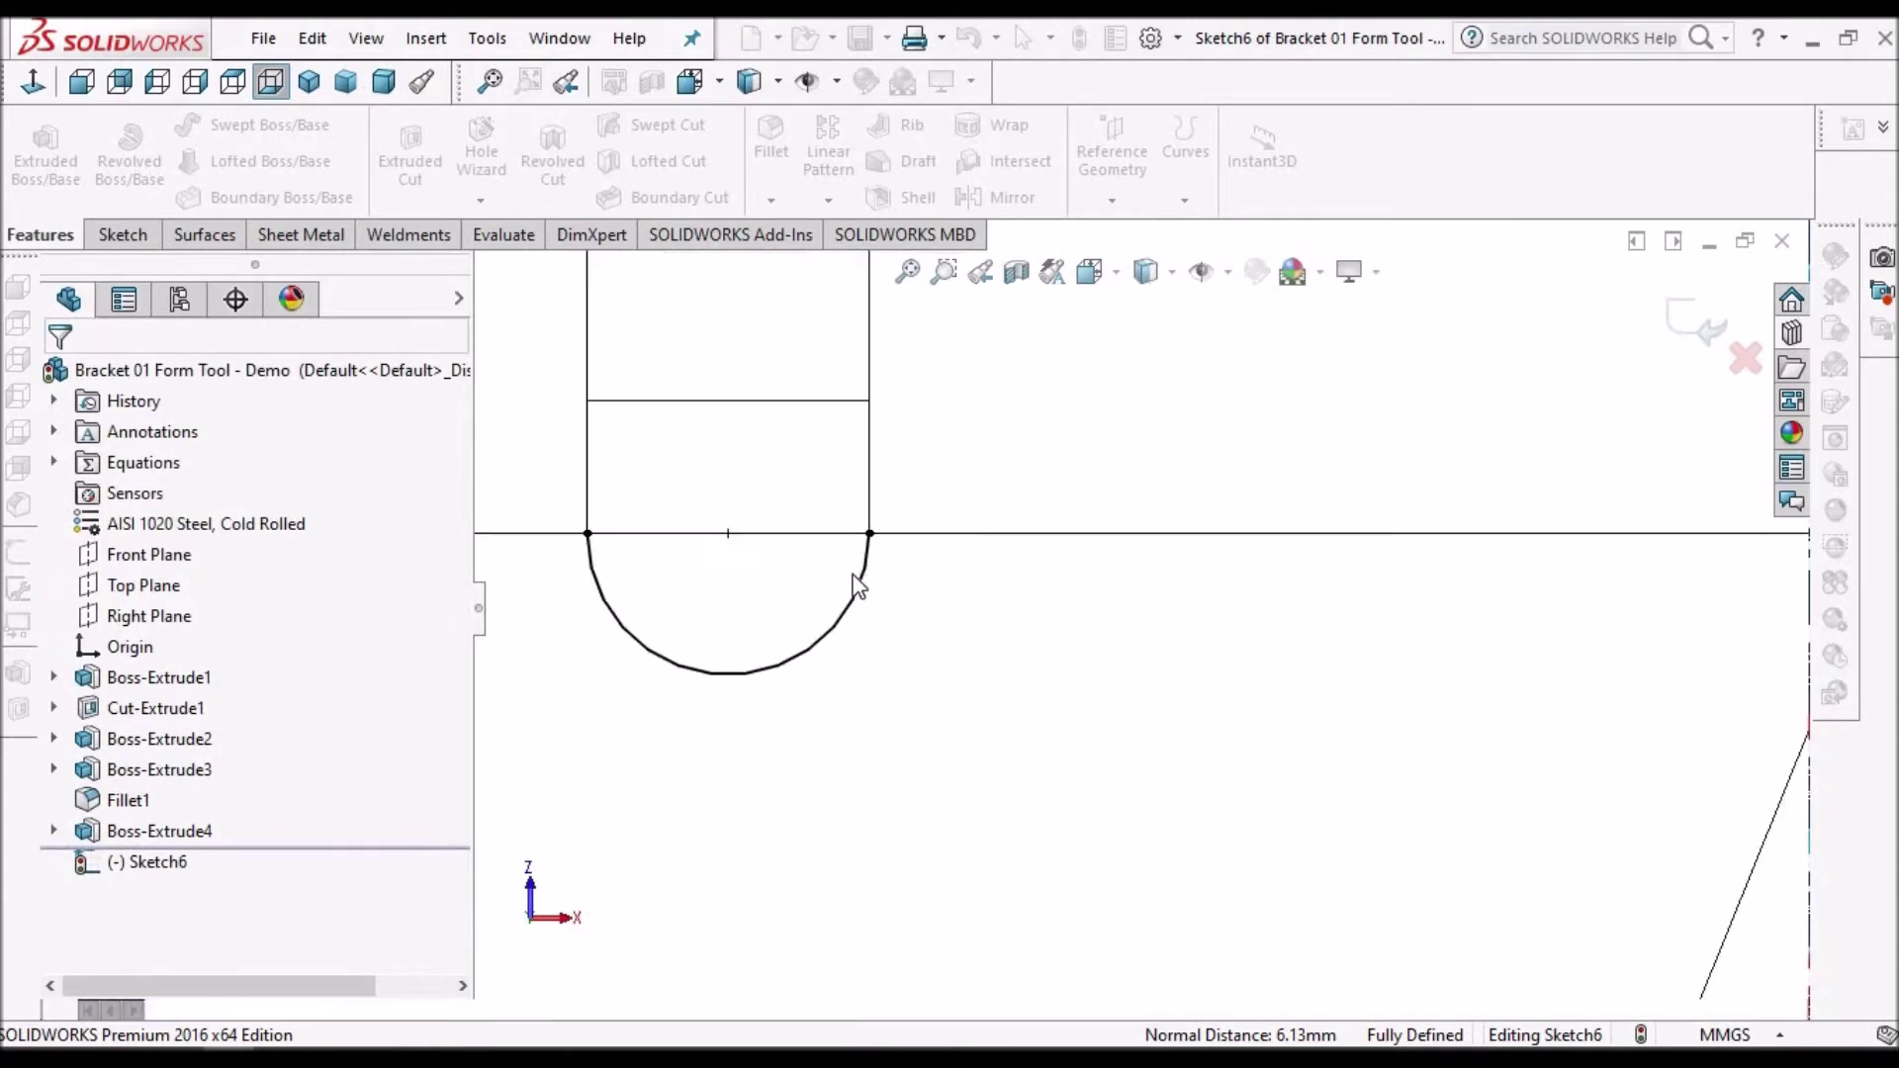
click(802, 535)
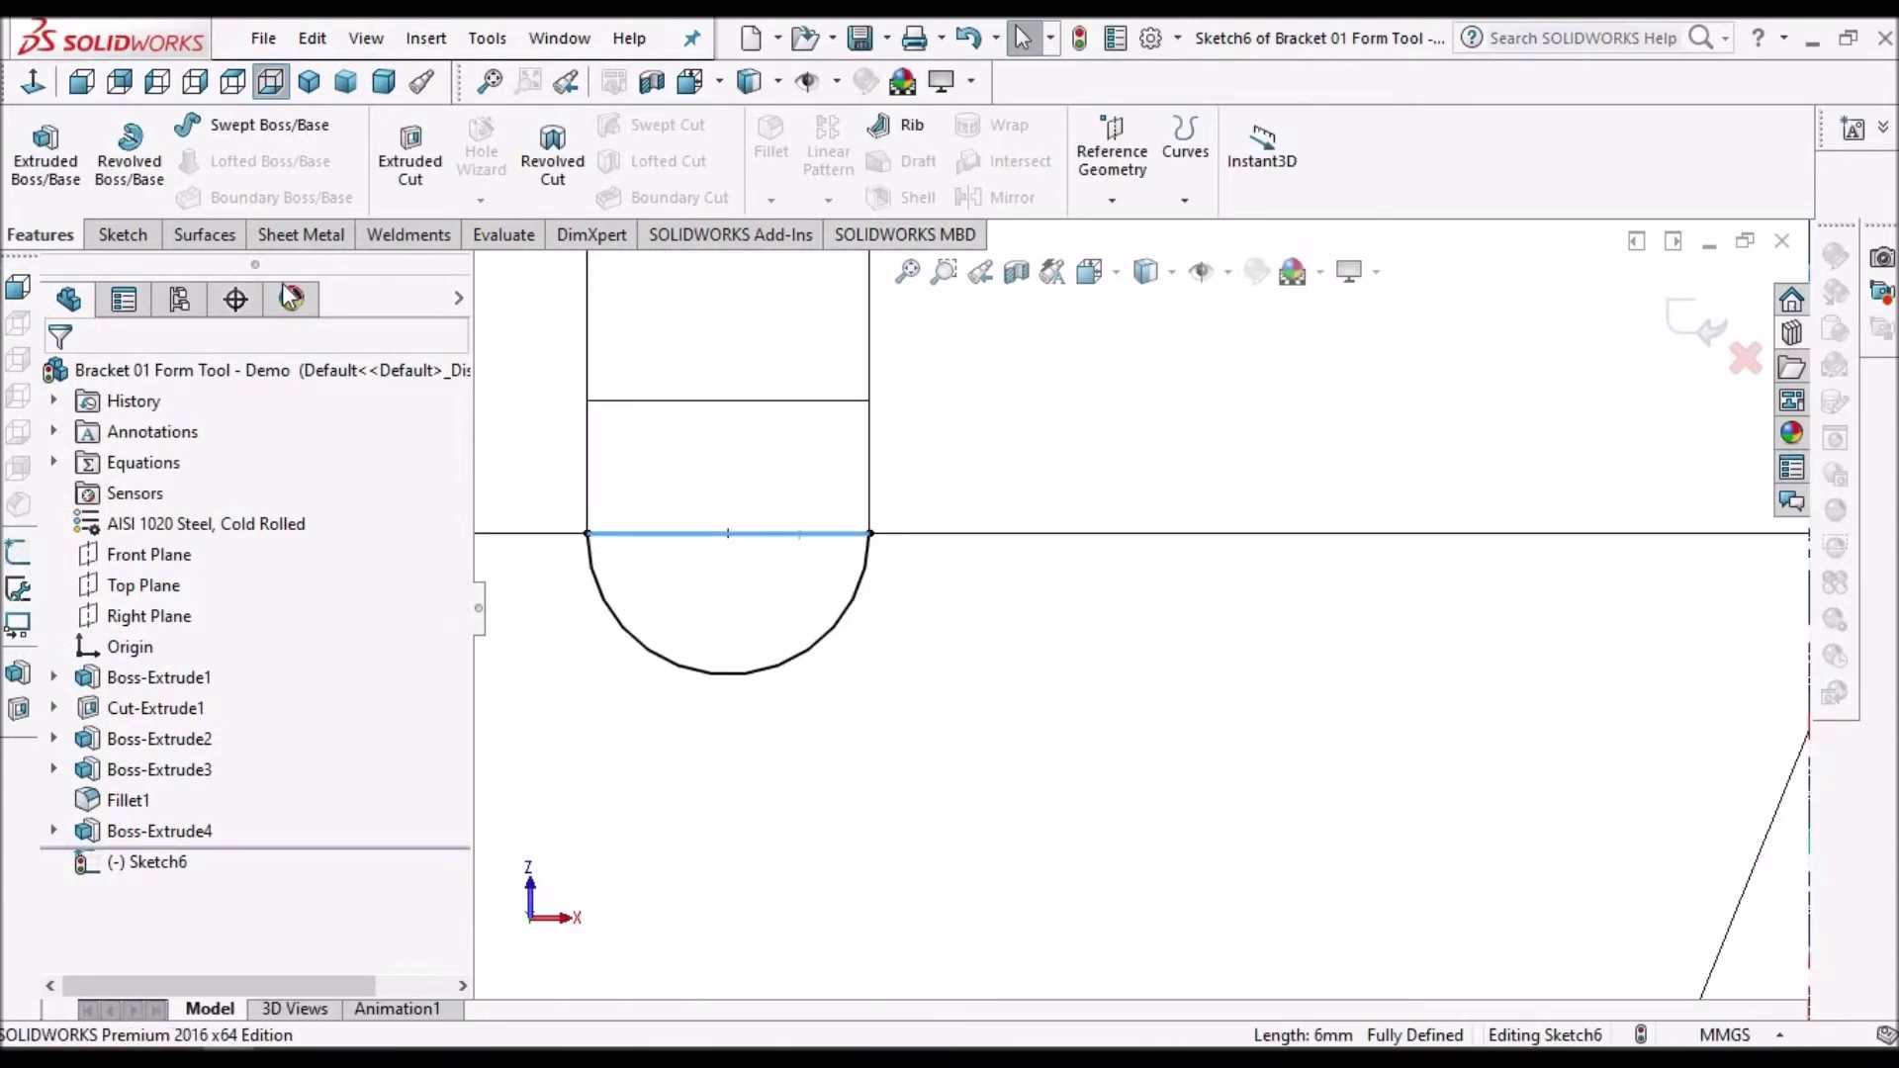
scroll(1139, 609, up, 2)
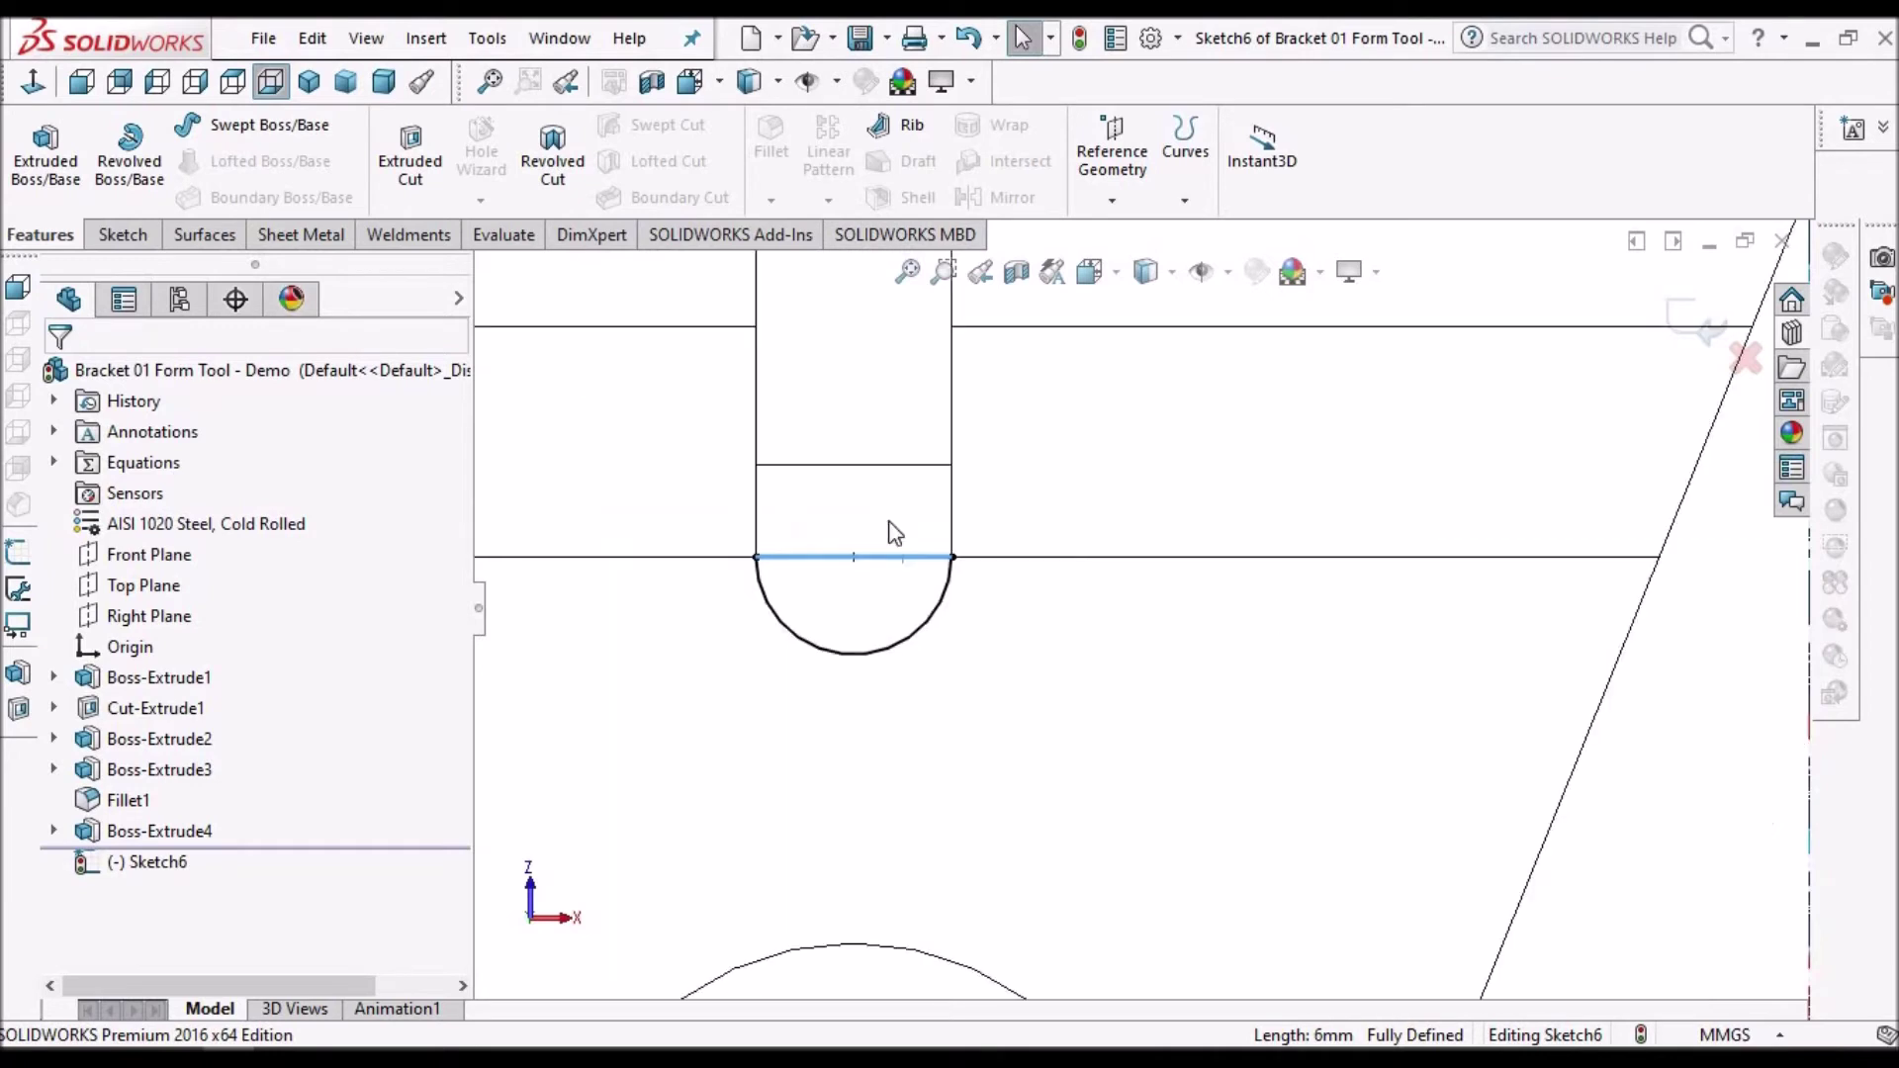
click(118, 235)
click(483, 145)
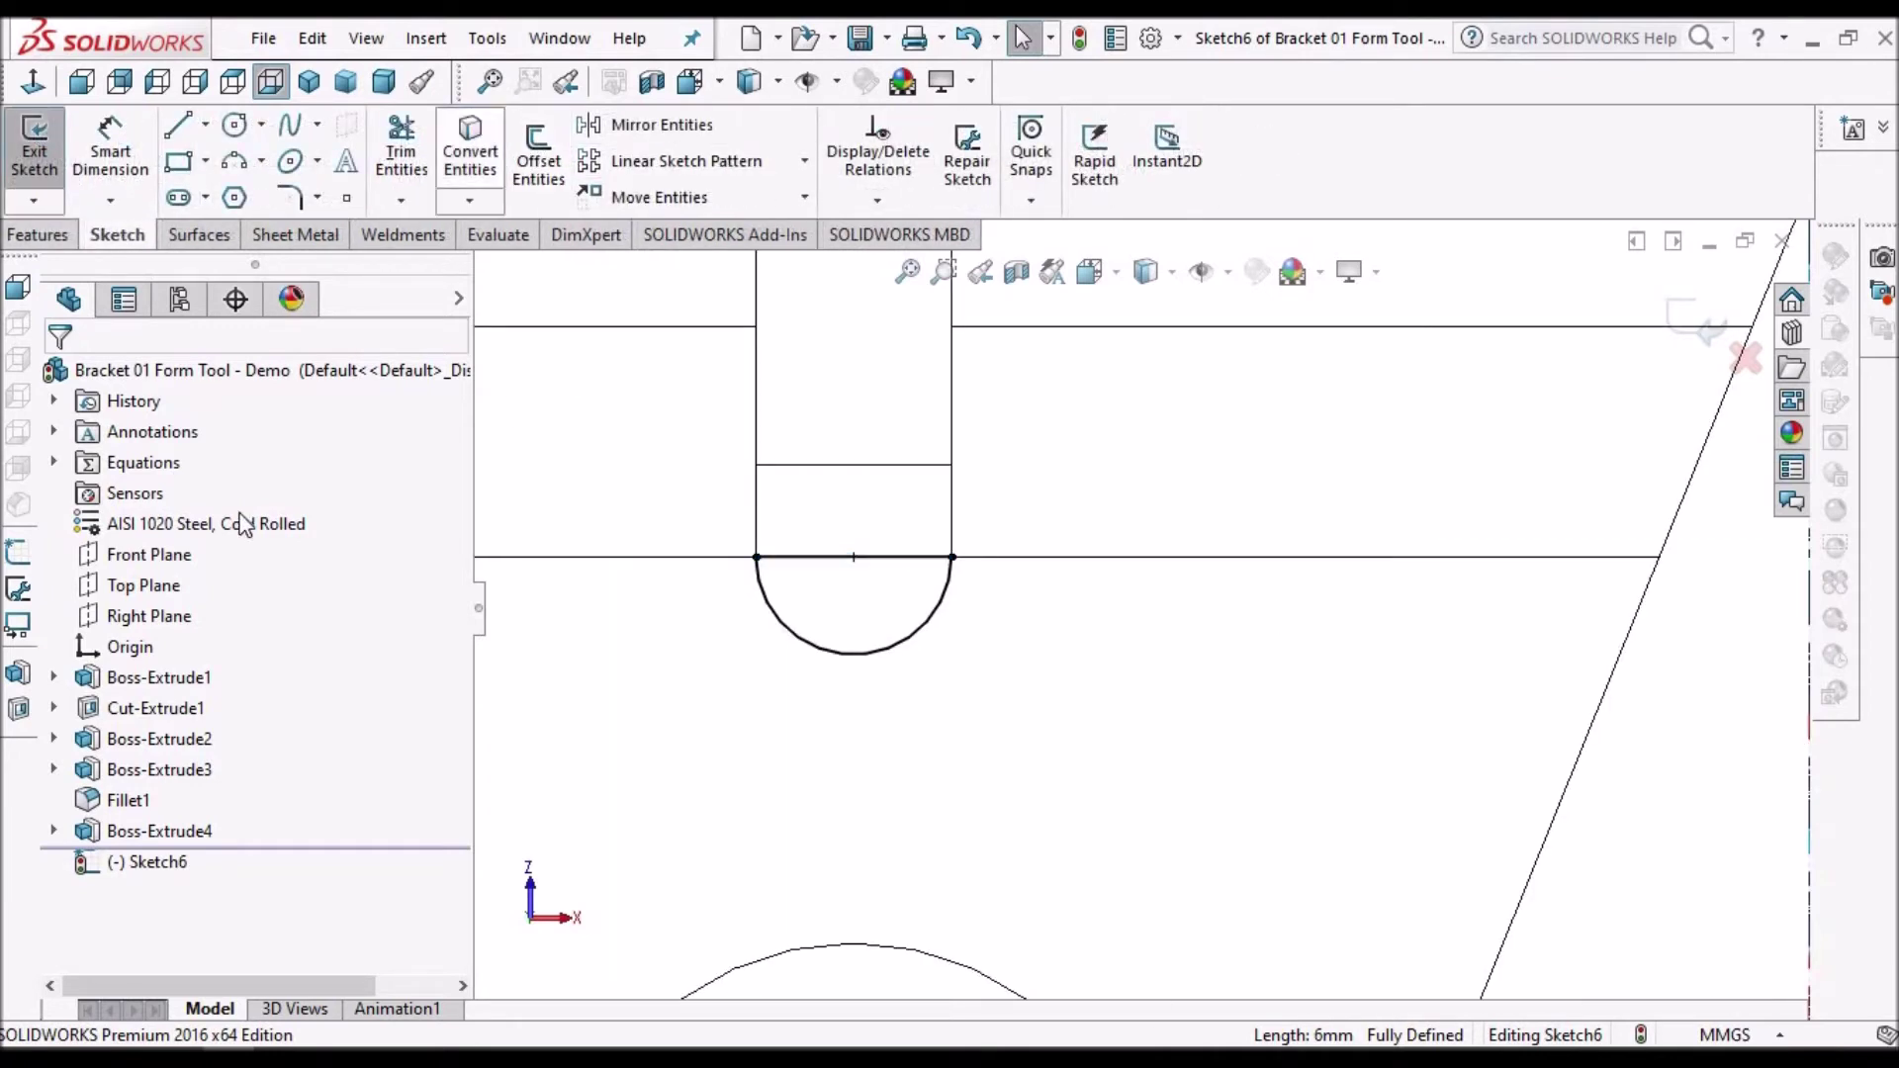
- Extrude the closed semicircle sketch at the rib's end as a 6 mm blind boss merged with the body
click(37, 234)
click(45, 158)
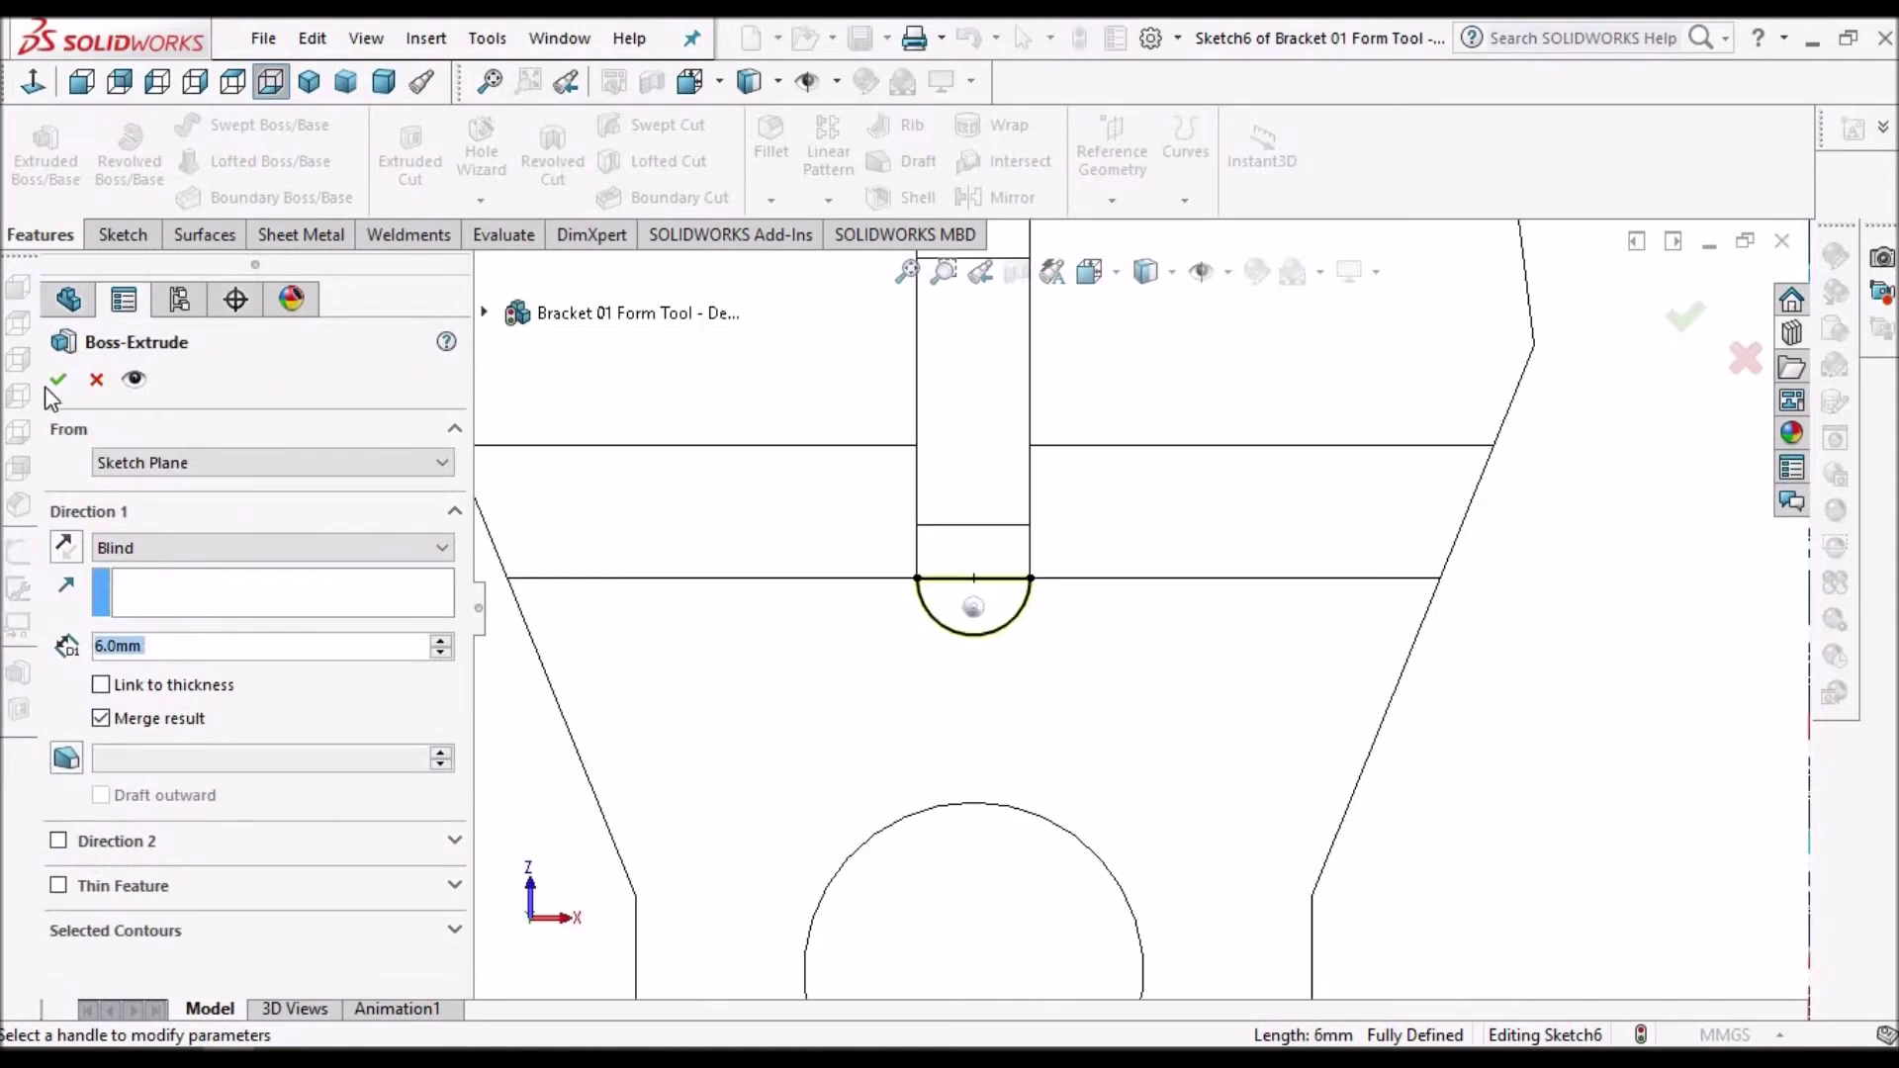
click(57, 382)
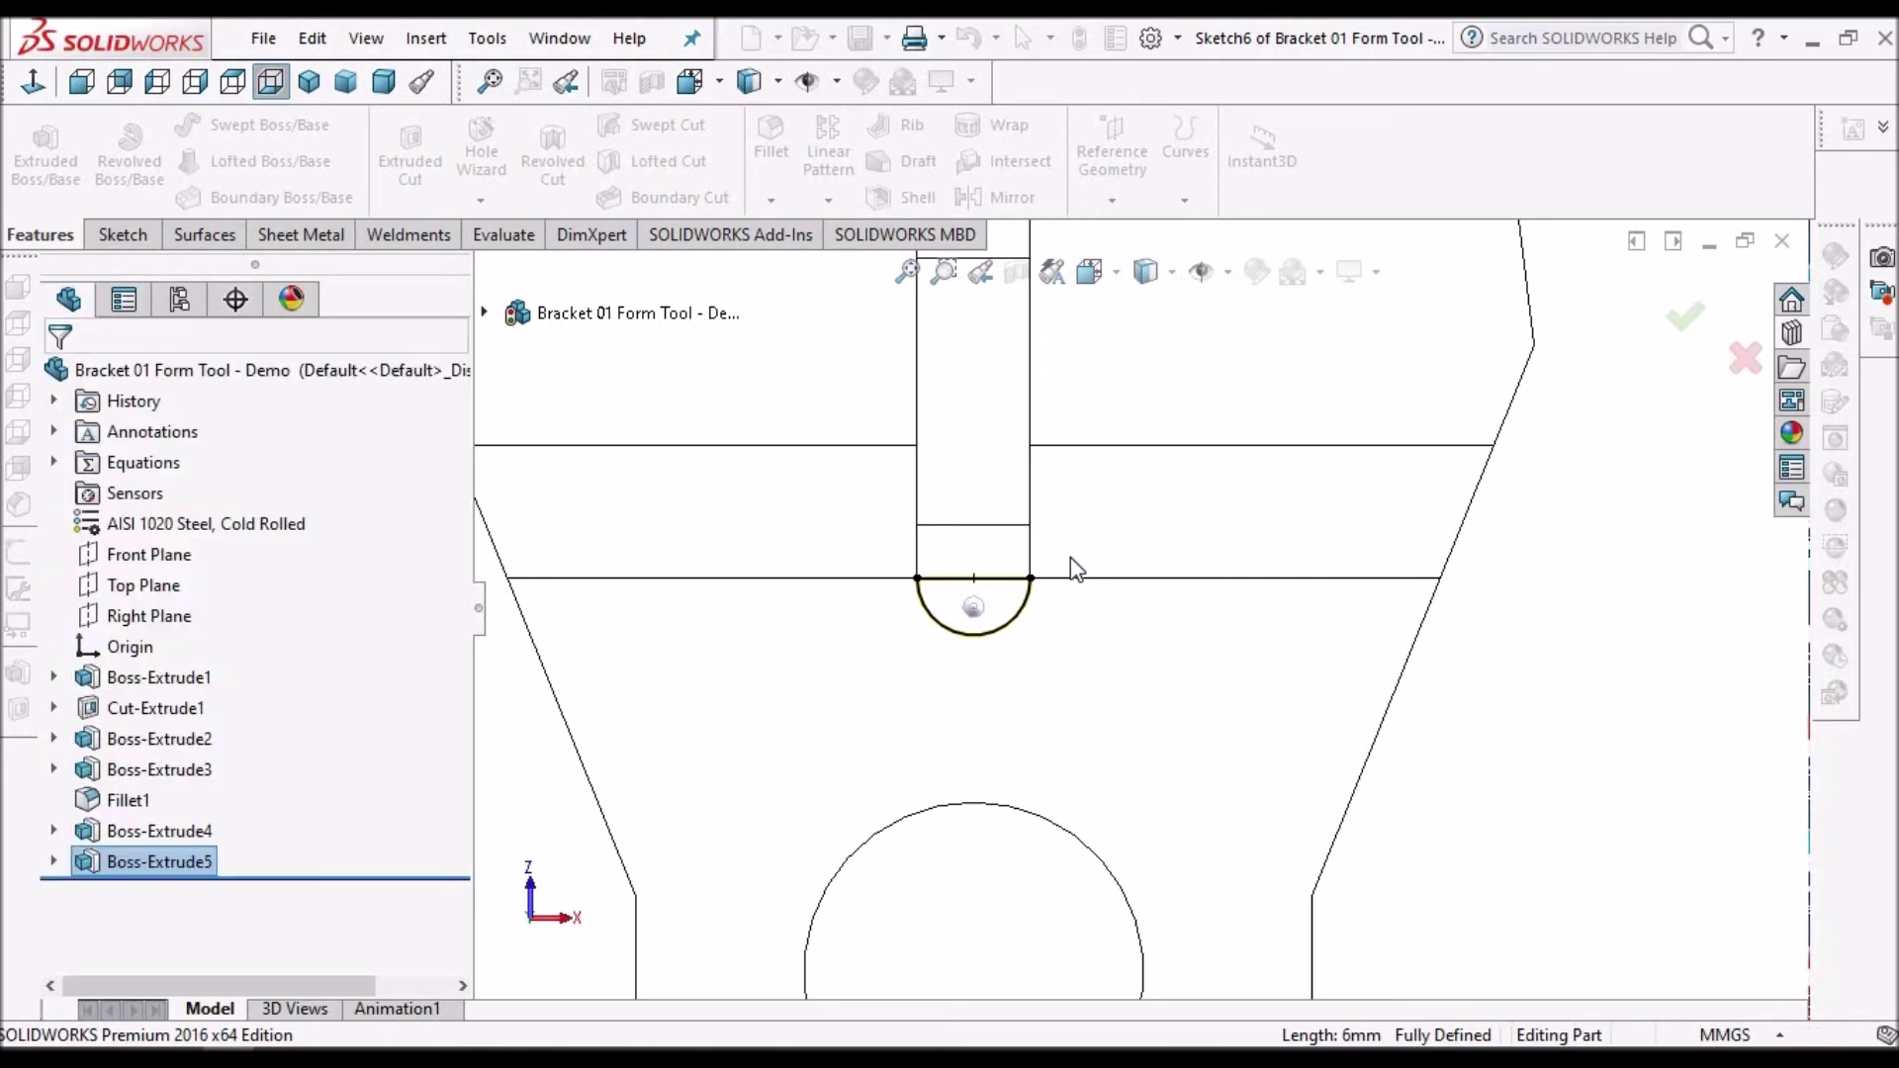
key(z)
key(z)
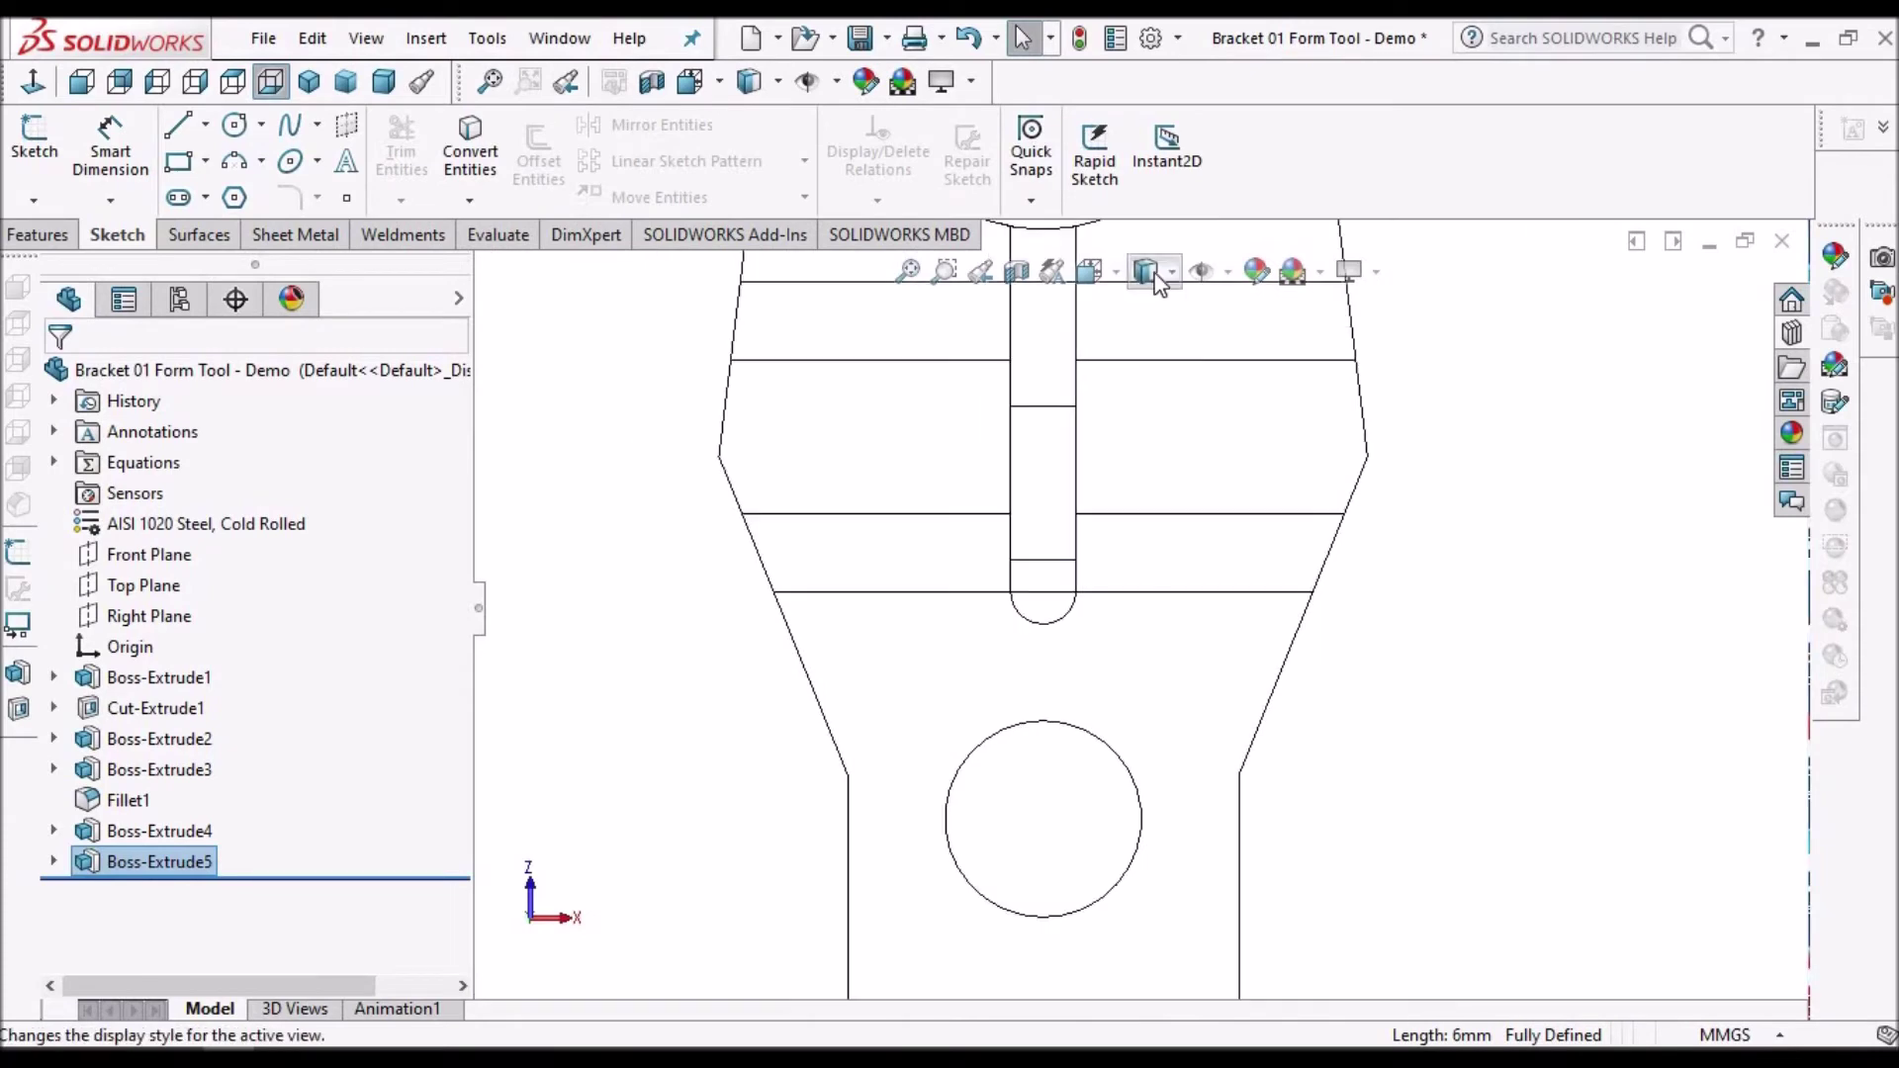
- Set the display style to shaded with edges and view the rounded rib end in 3D
click(1146, 271)
click(1150, 494)
mouse_move(1412, 488)
middle_down()
mouse_move(1365, 835)
mouse_move(1230, 1009)
mouse_move(1100, 750)
middle_up()
scroll(1049, 672, down, 3)
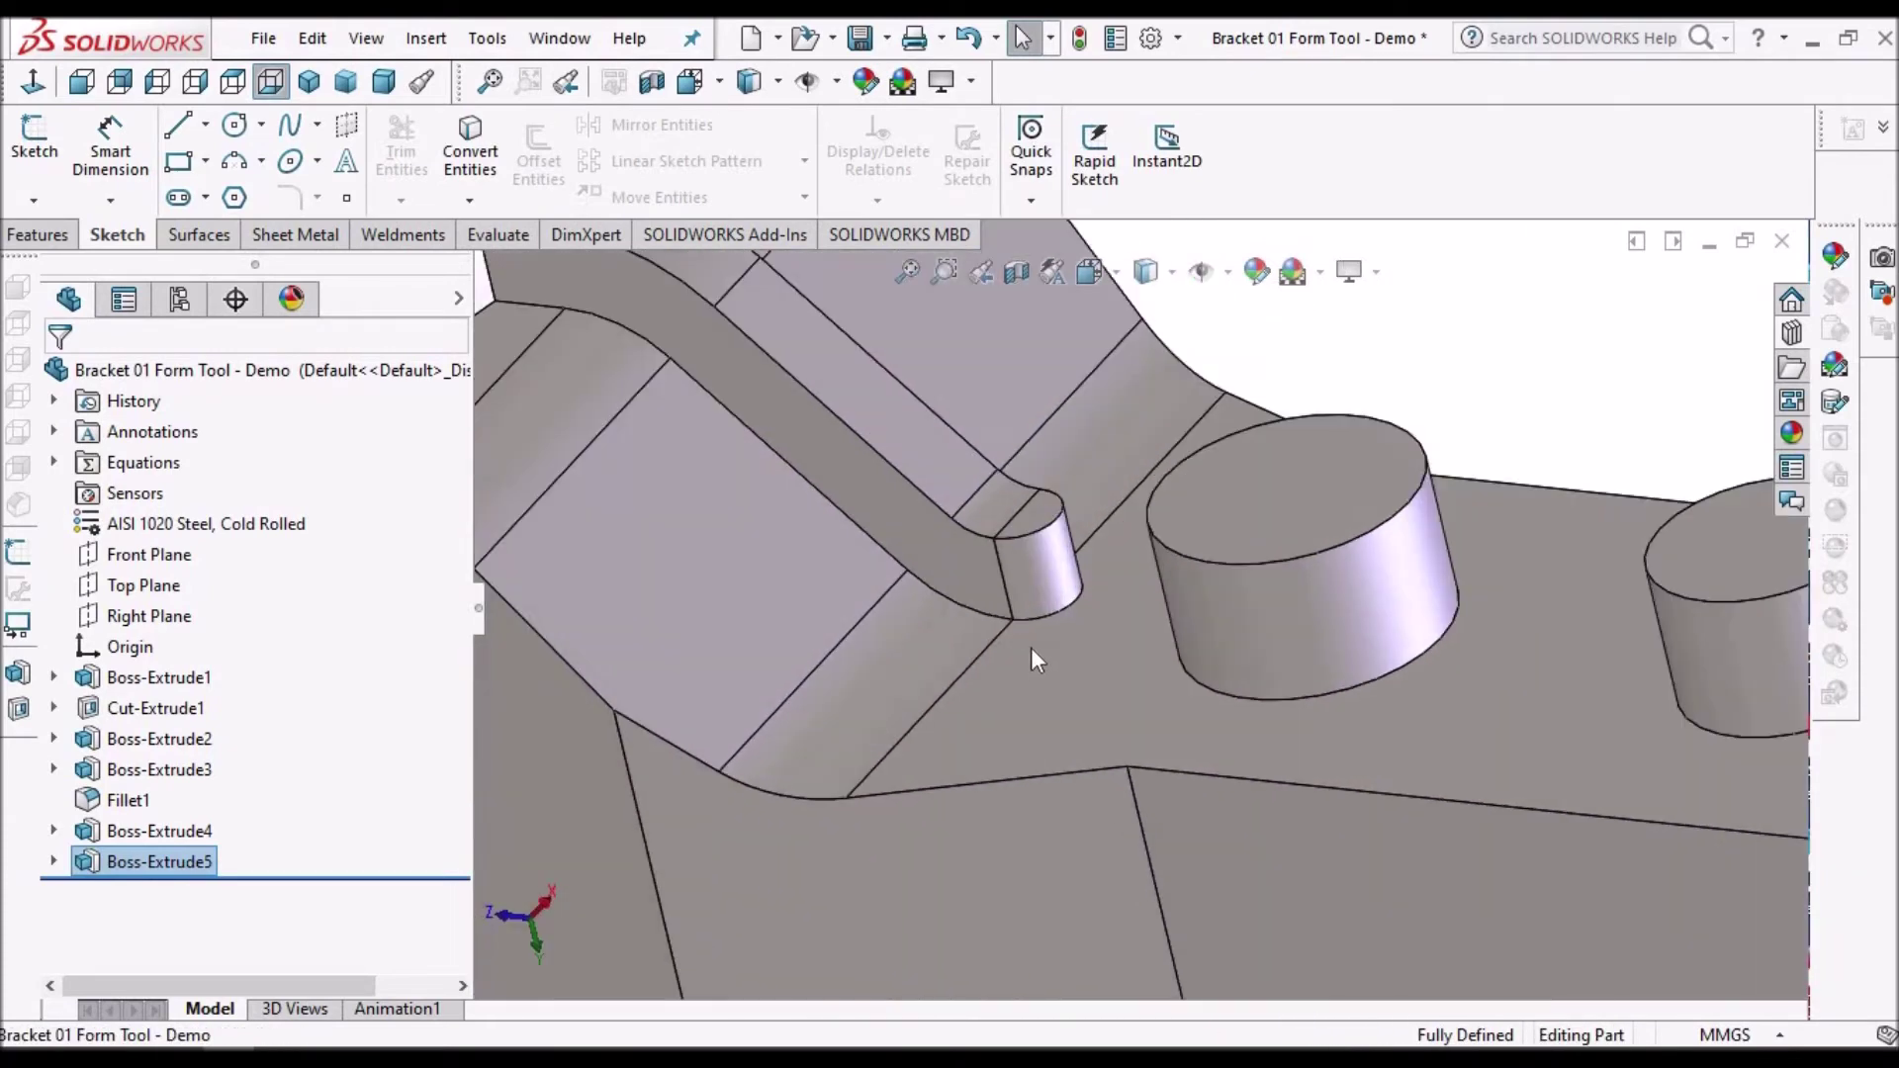
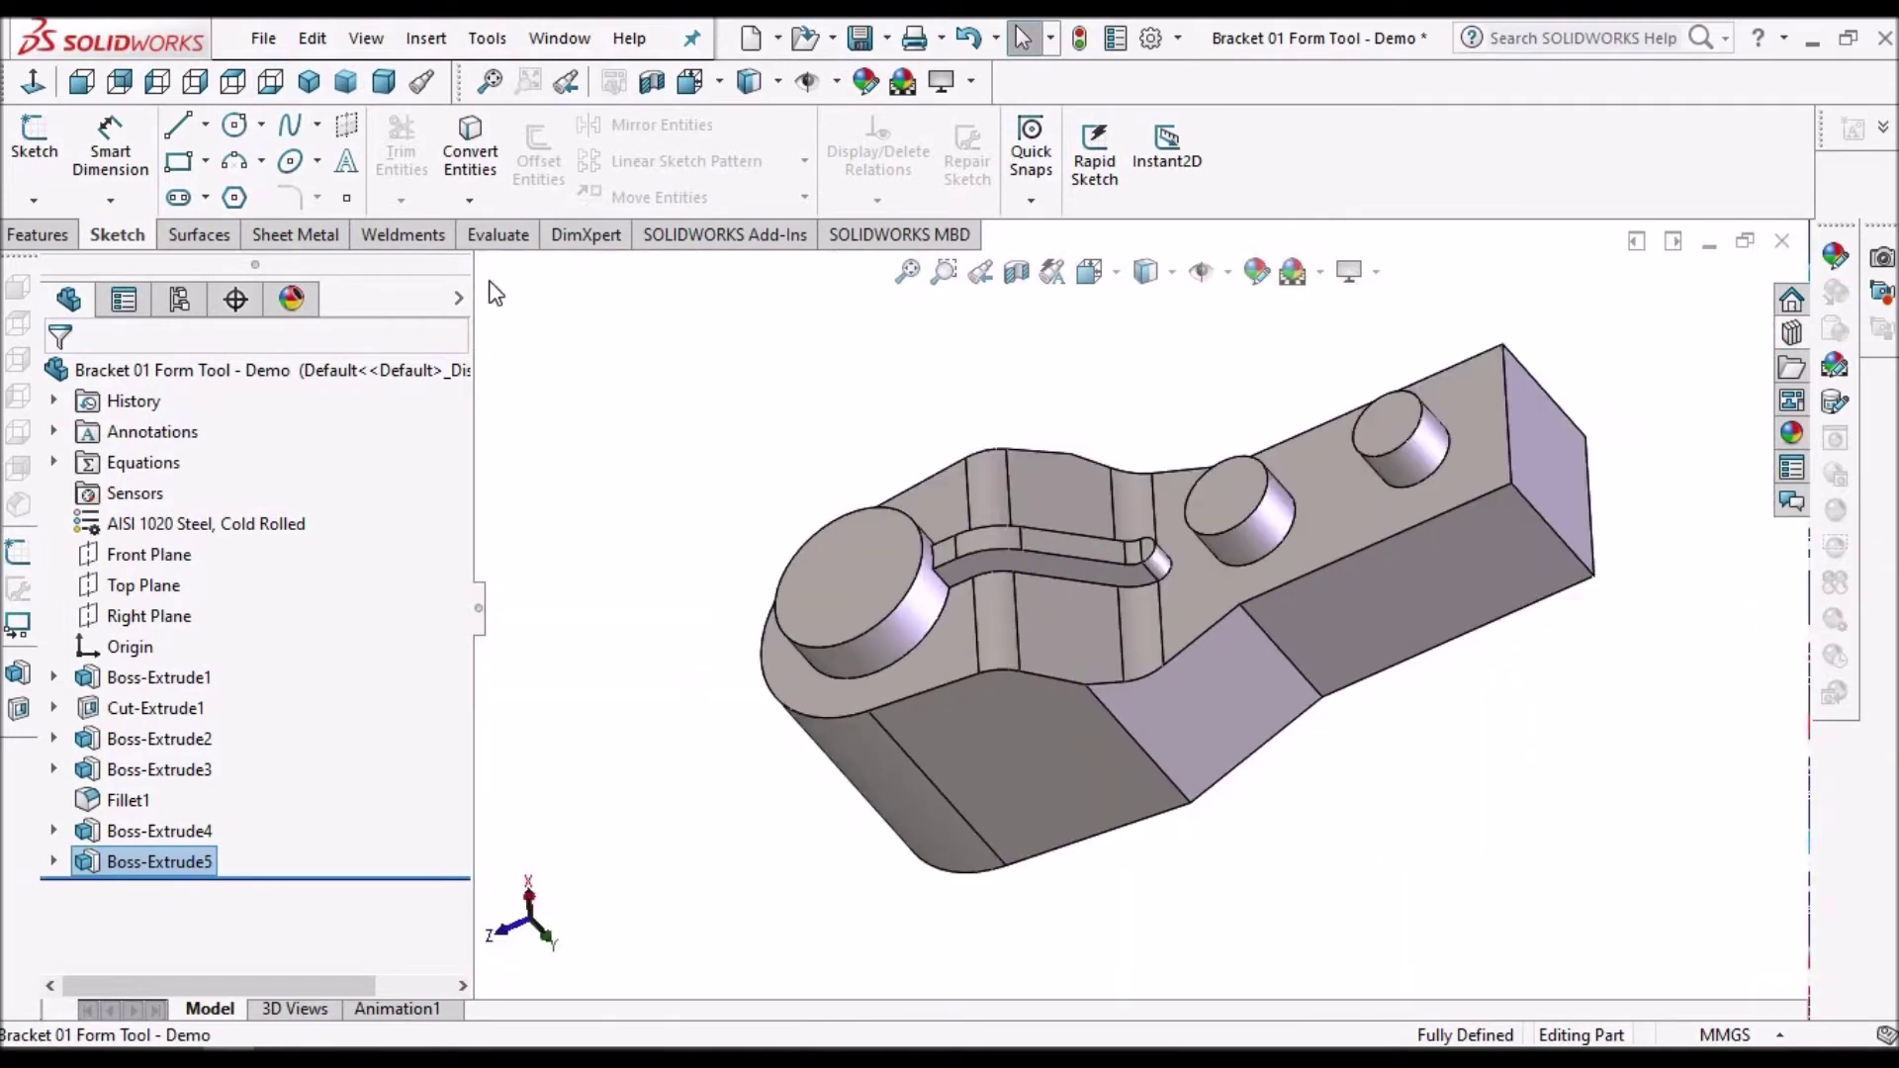
- Start a Fillet on the rib's lower edge with tangent propagation and set its radius to 3 mm
click(36, 235)
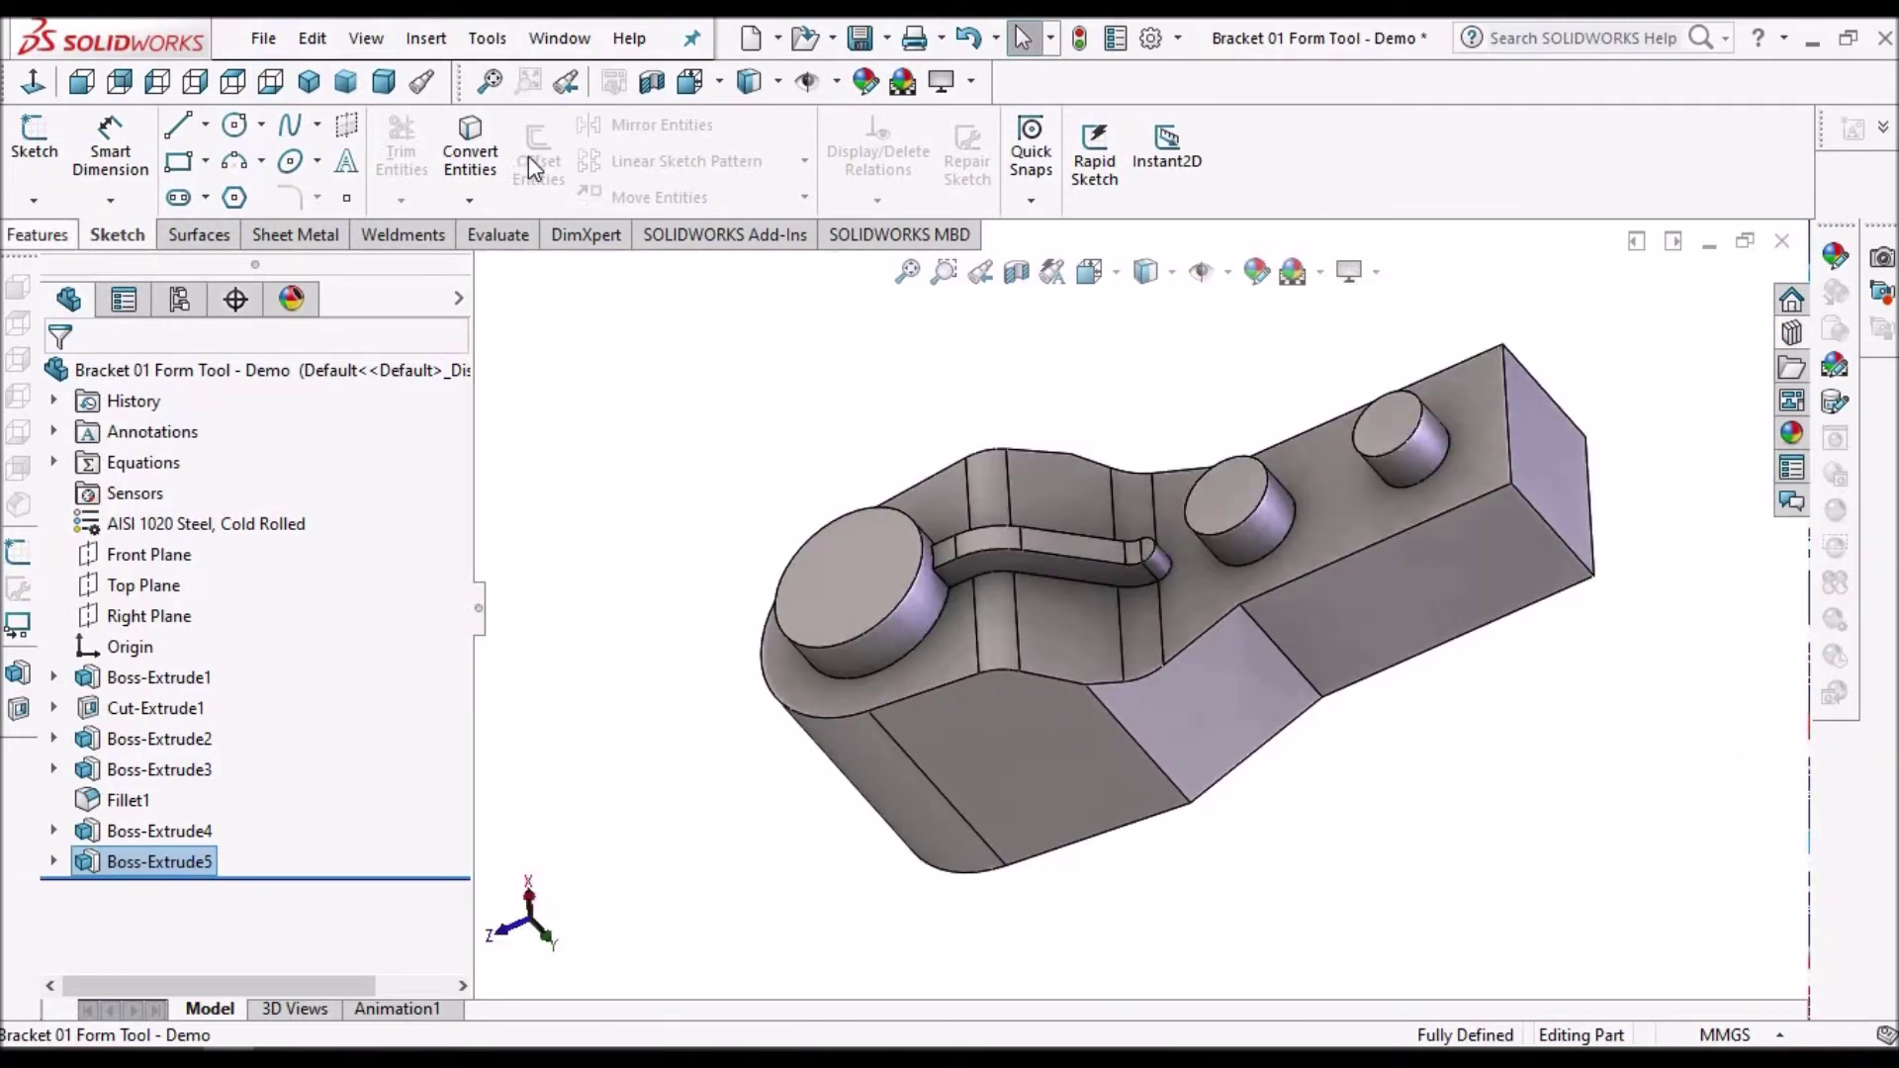
click(765, 156)
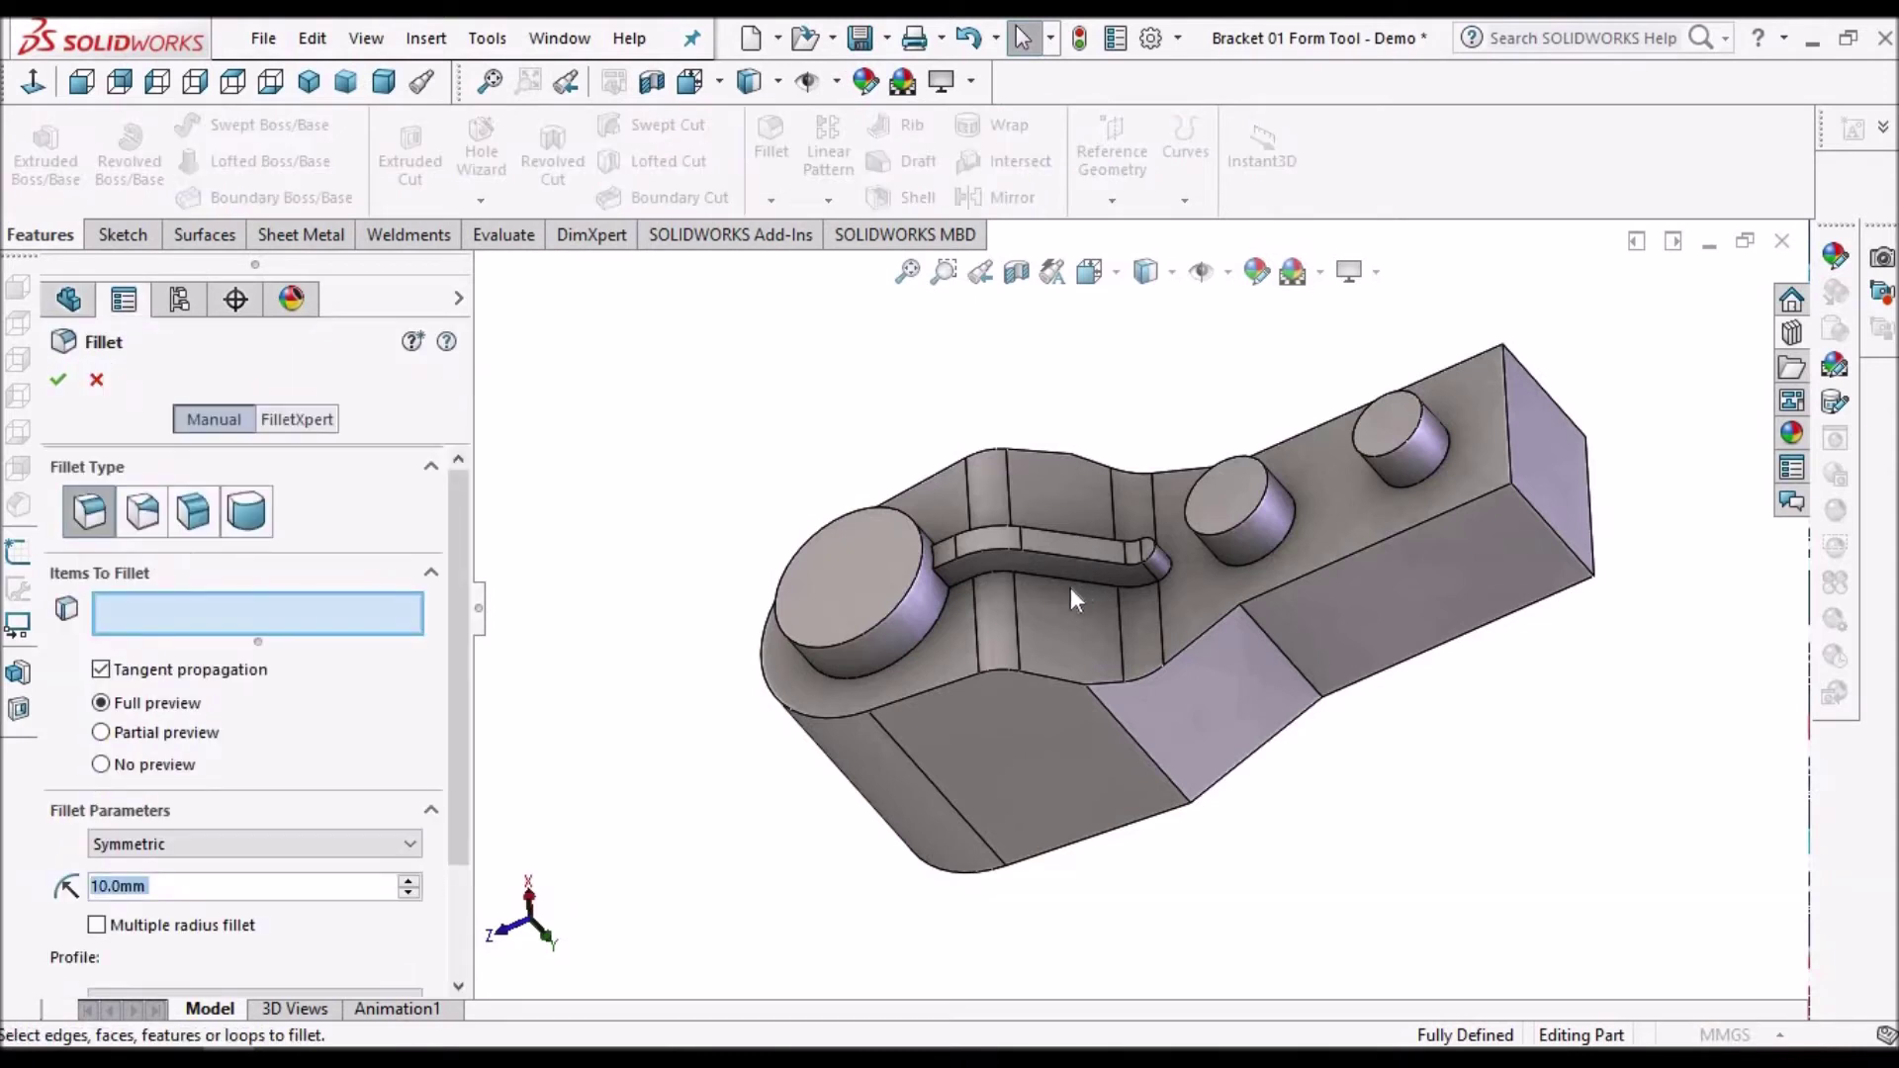
scroll(1068, 586, down, 2)
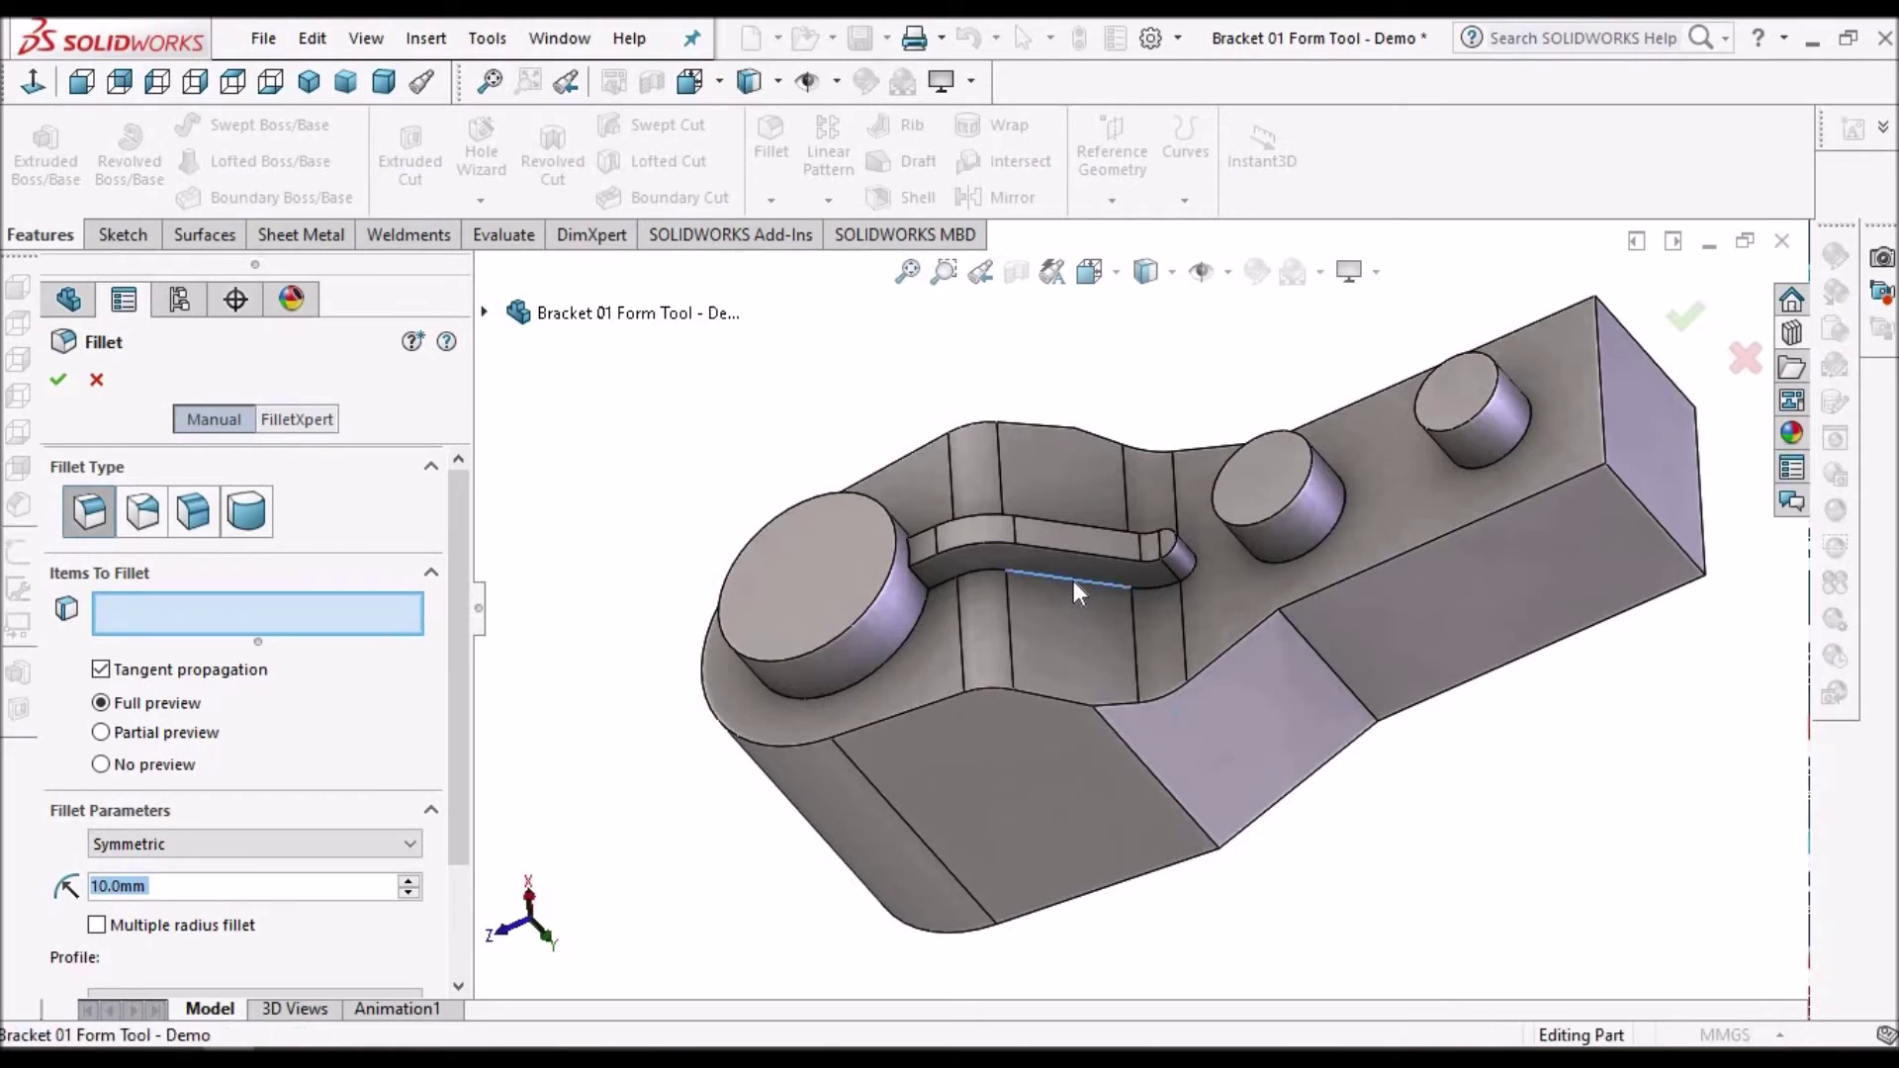
click(1073, 580)
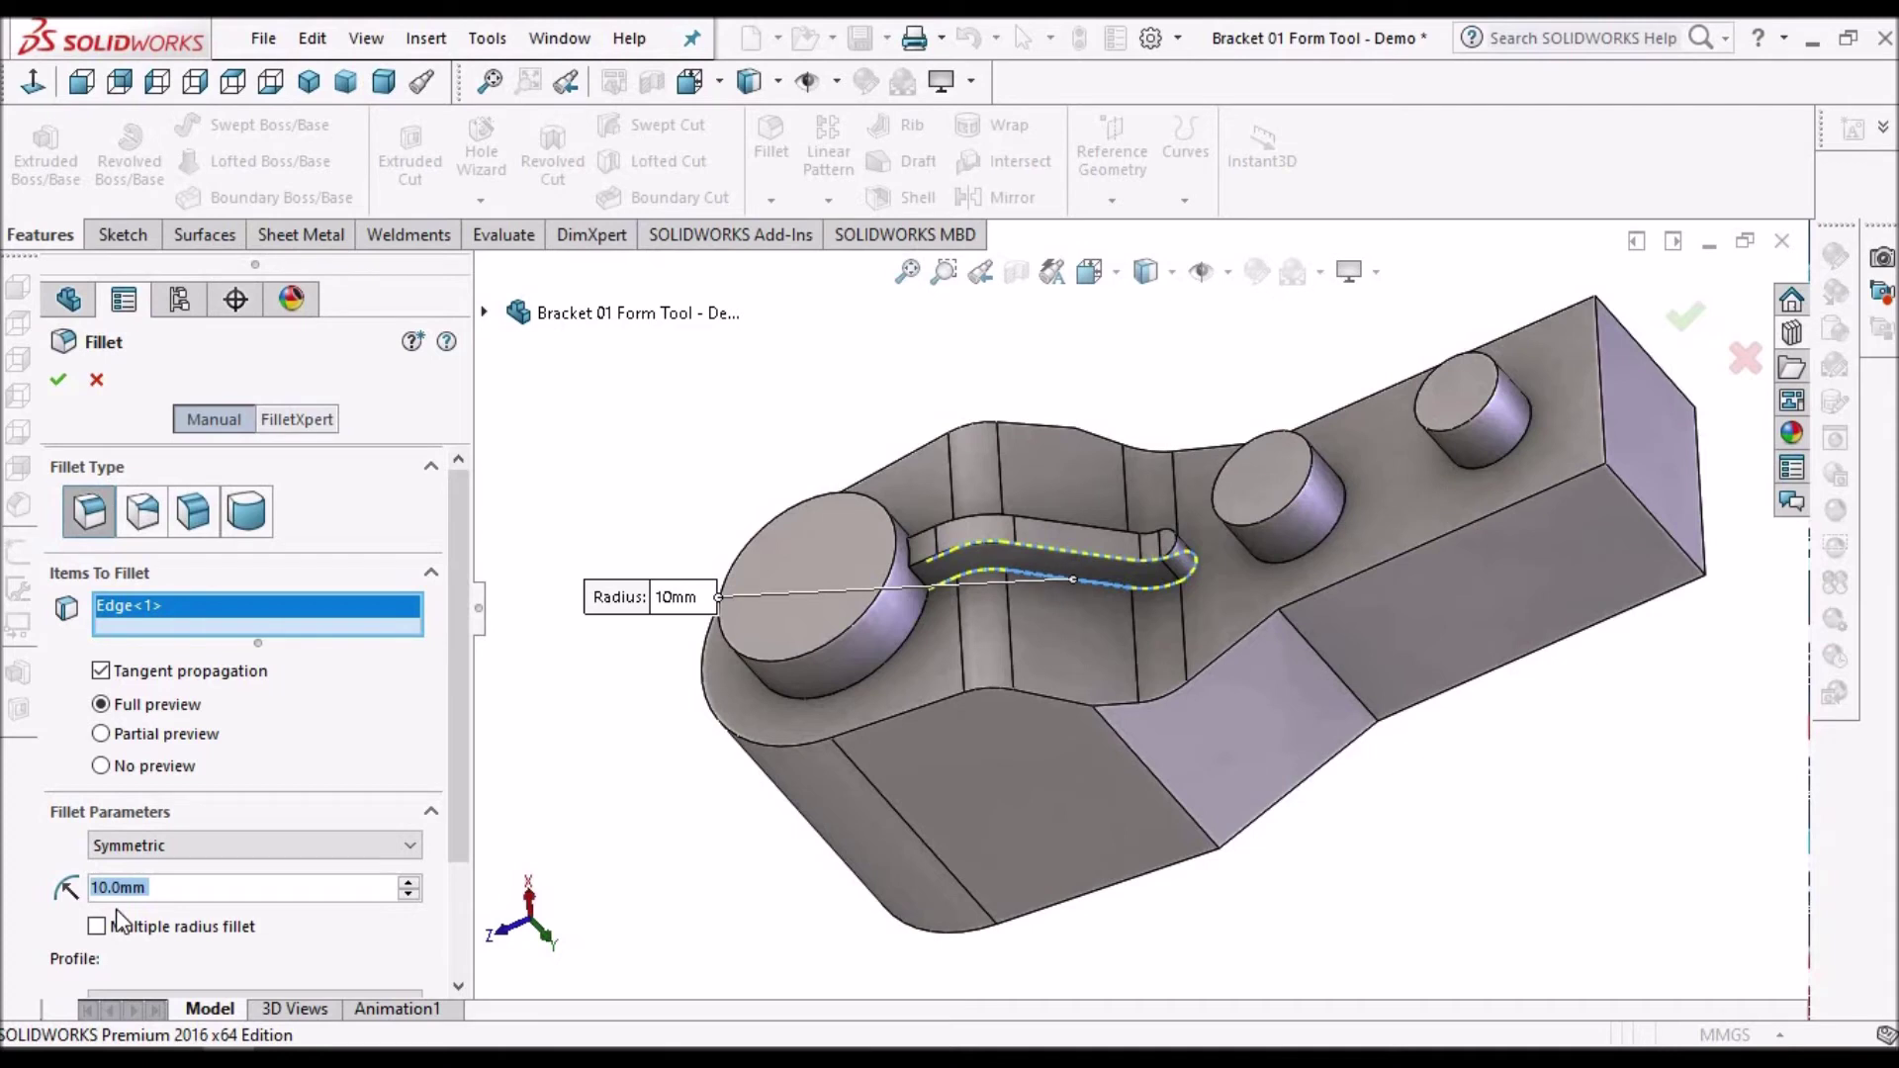
text(3)
key(Return)
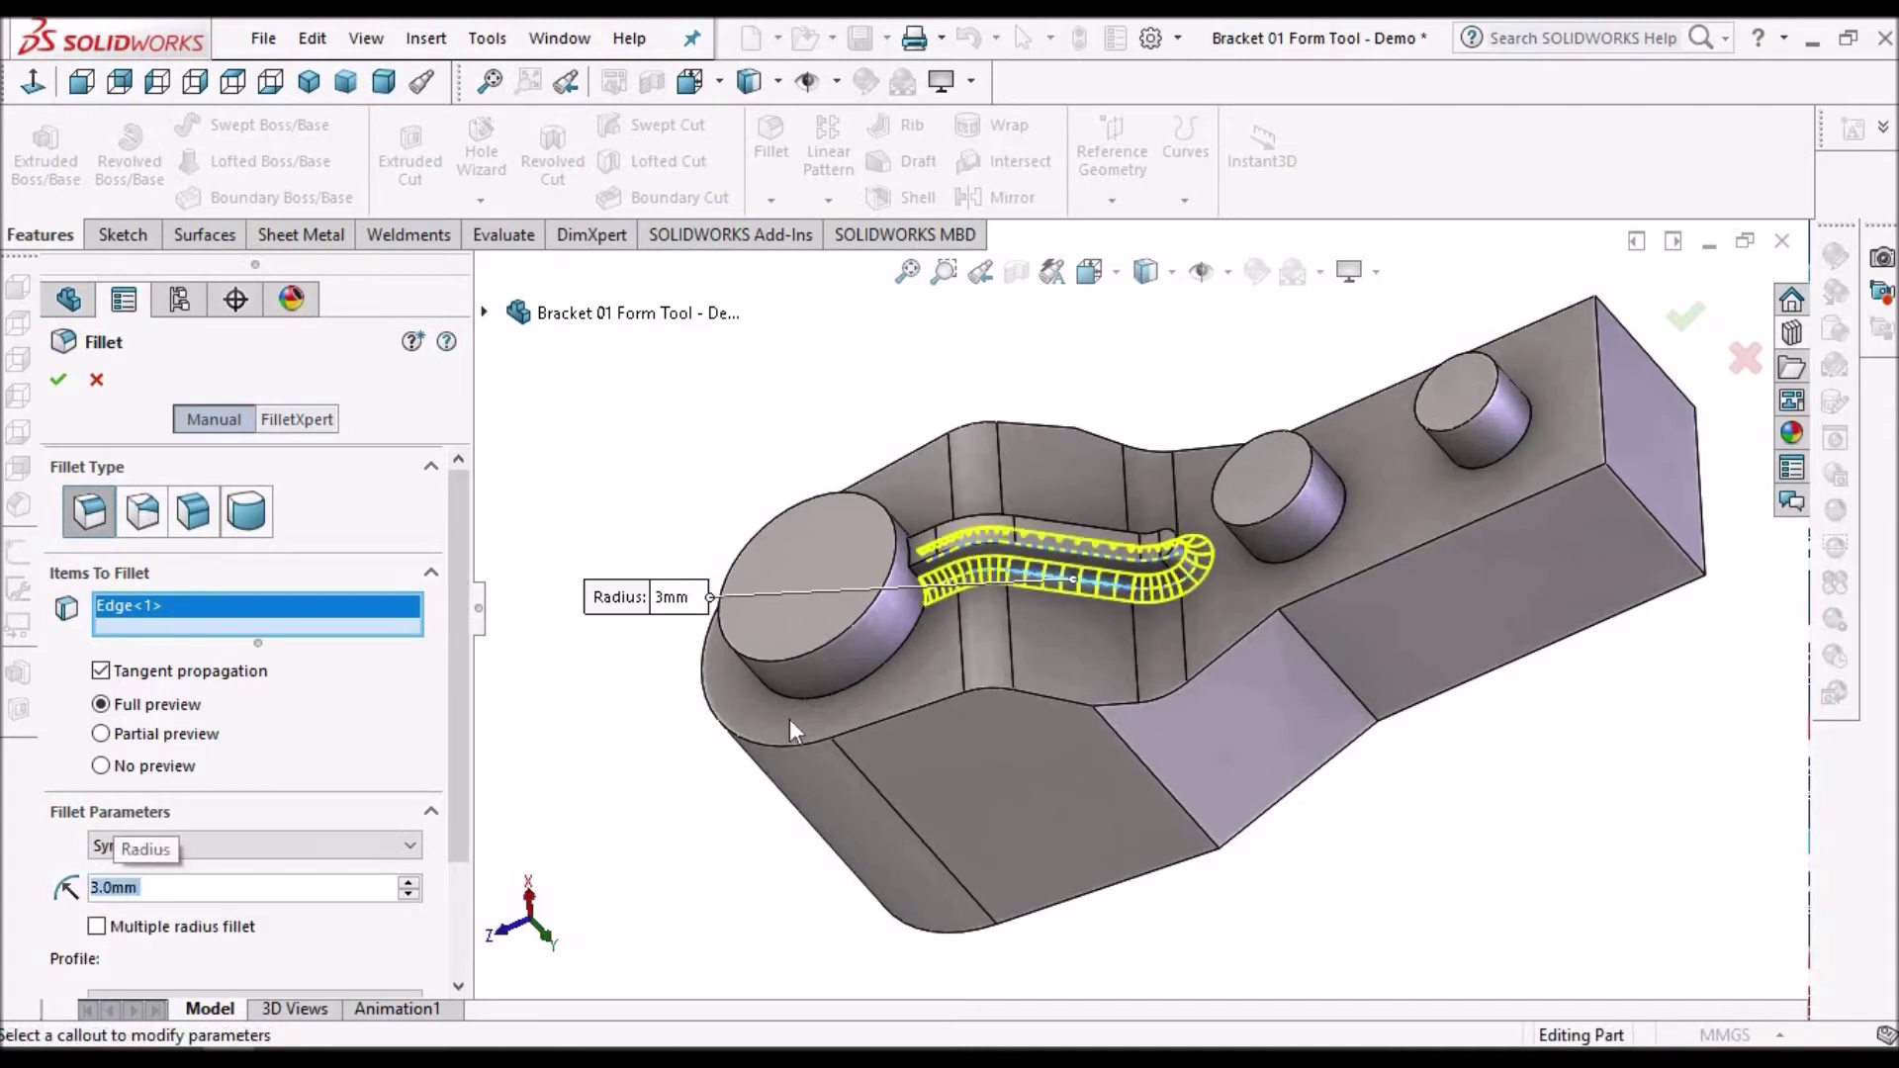
- Add the base edges of the large boss and both small bosses to the fillet and apply it
click(851, 684)
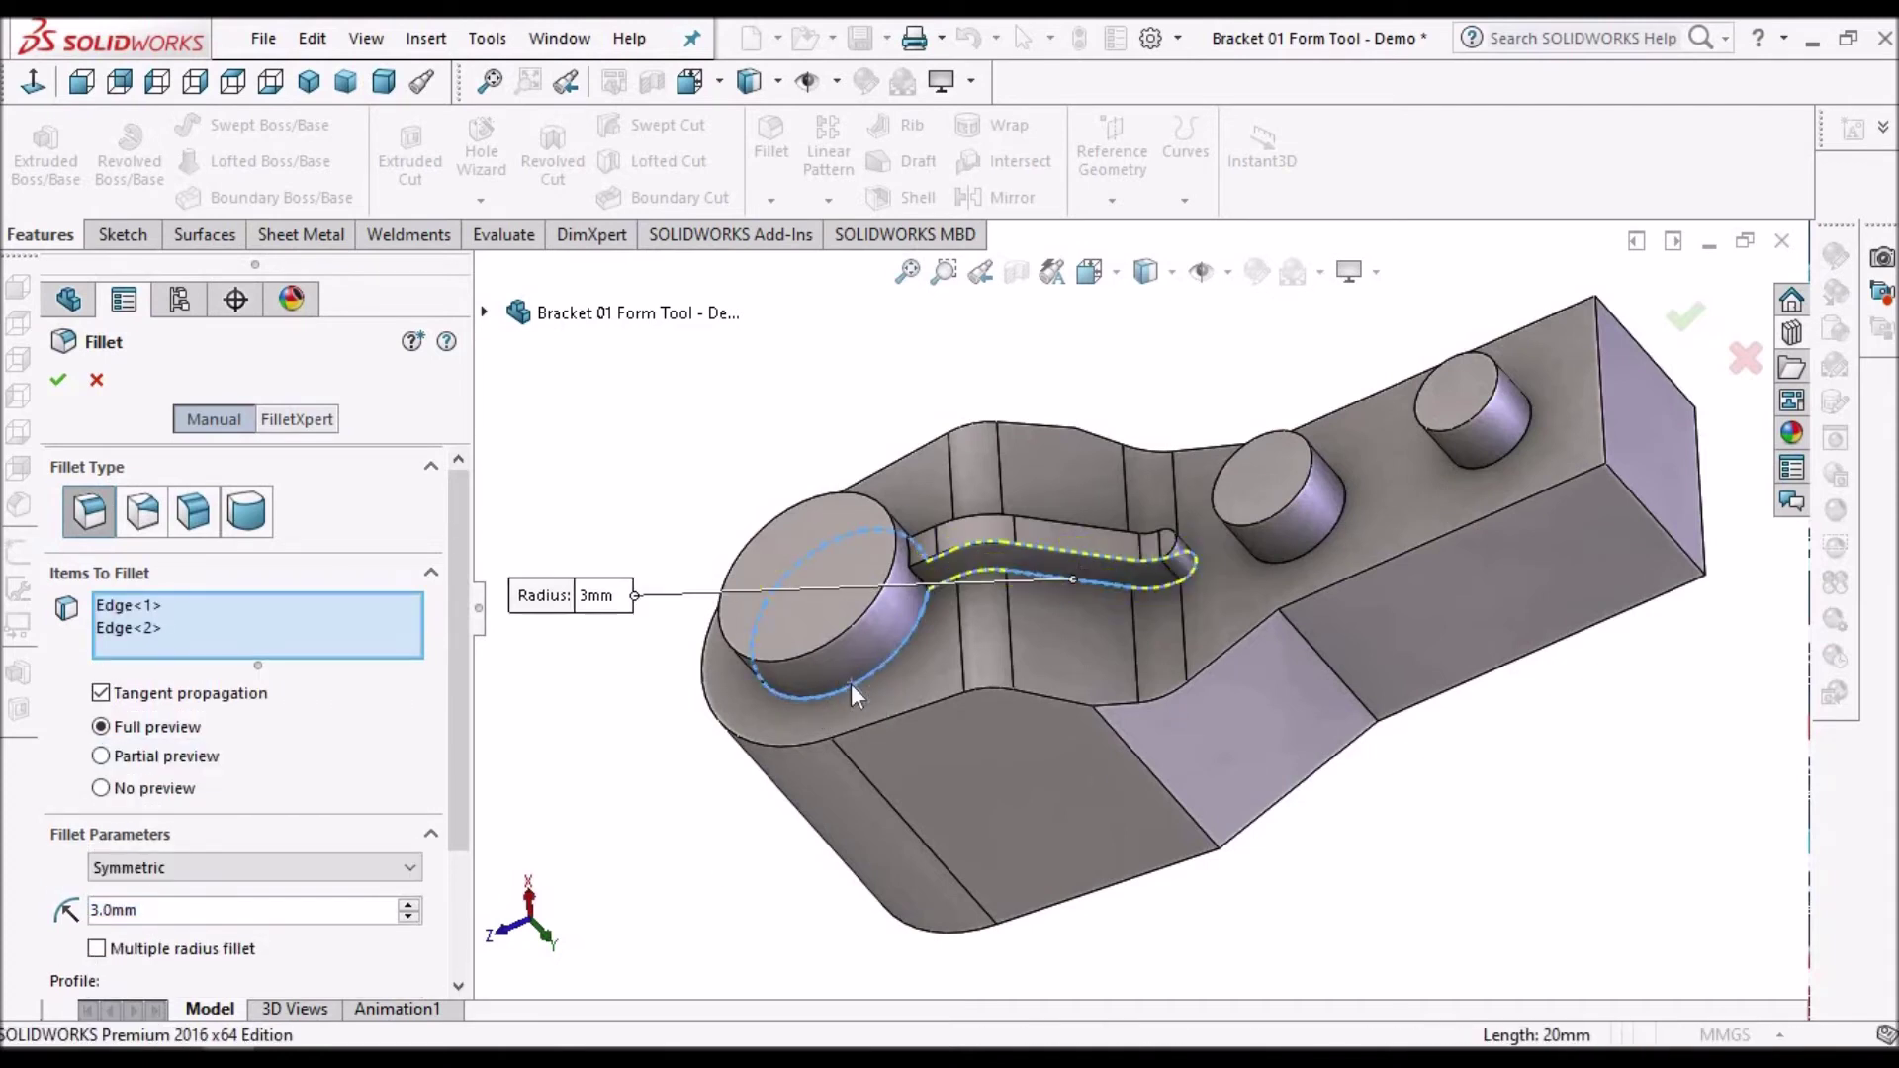
click(1323, 544)
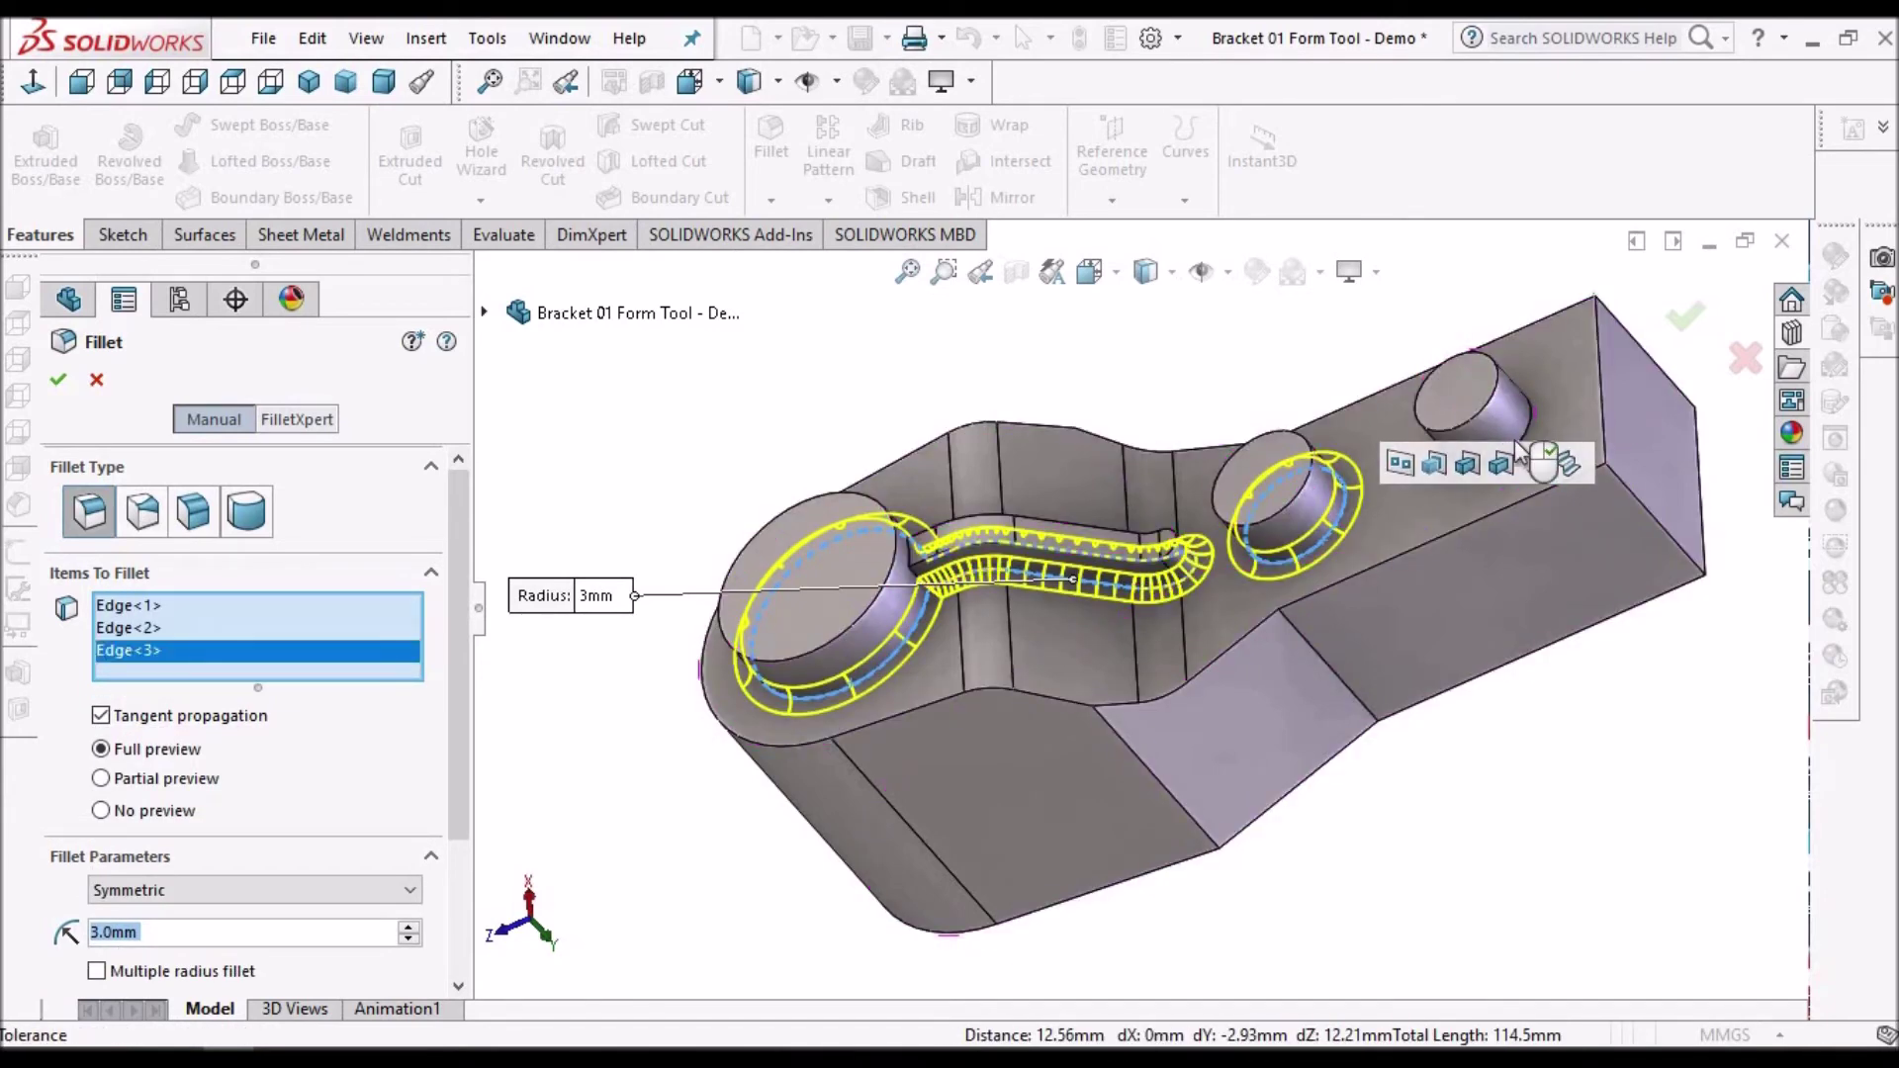
scroll(1531, 440, down, 5)
scroll(1314, 574, down, 2)
click(1312, 572)
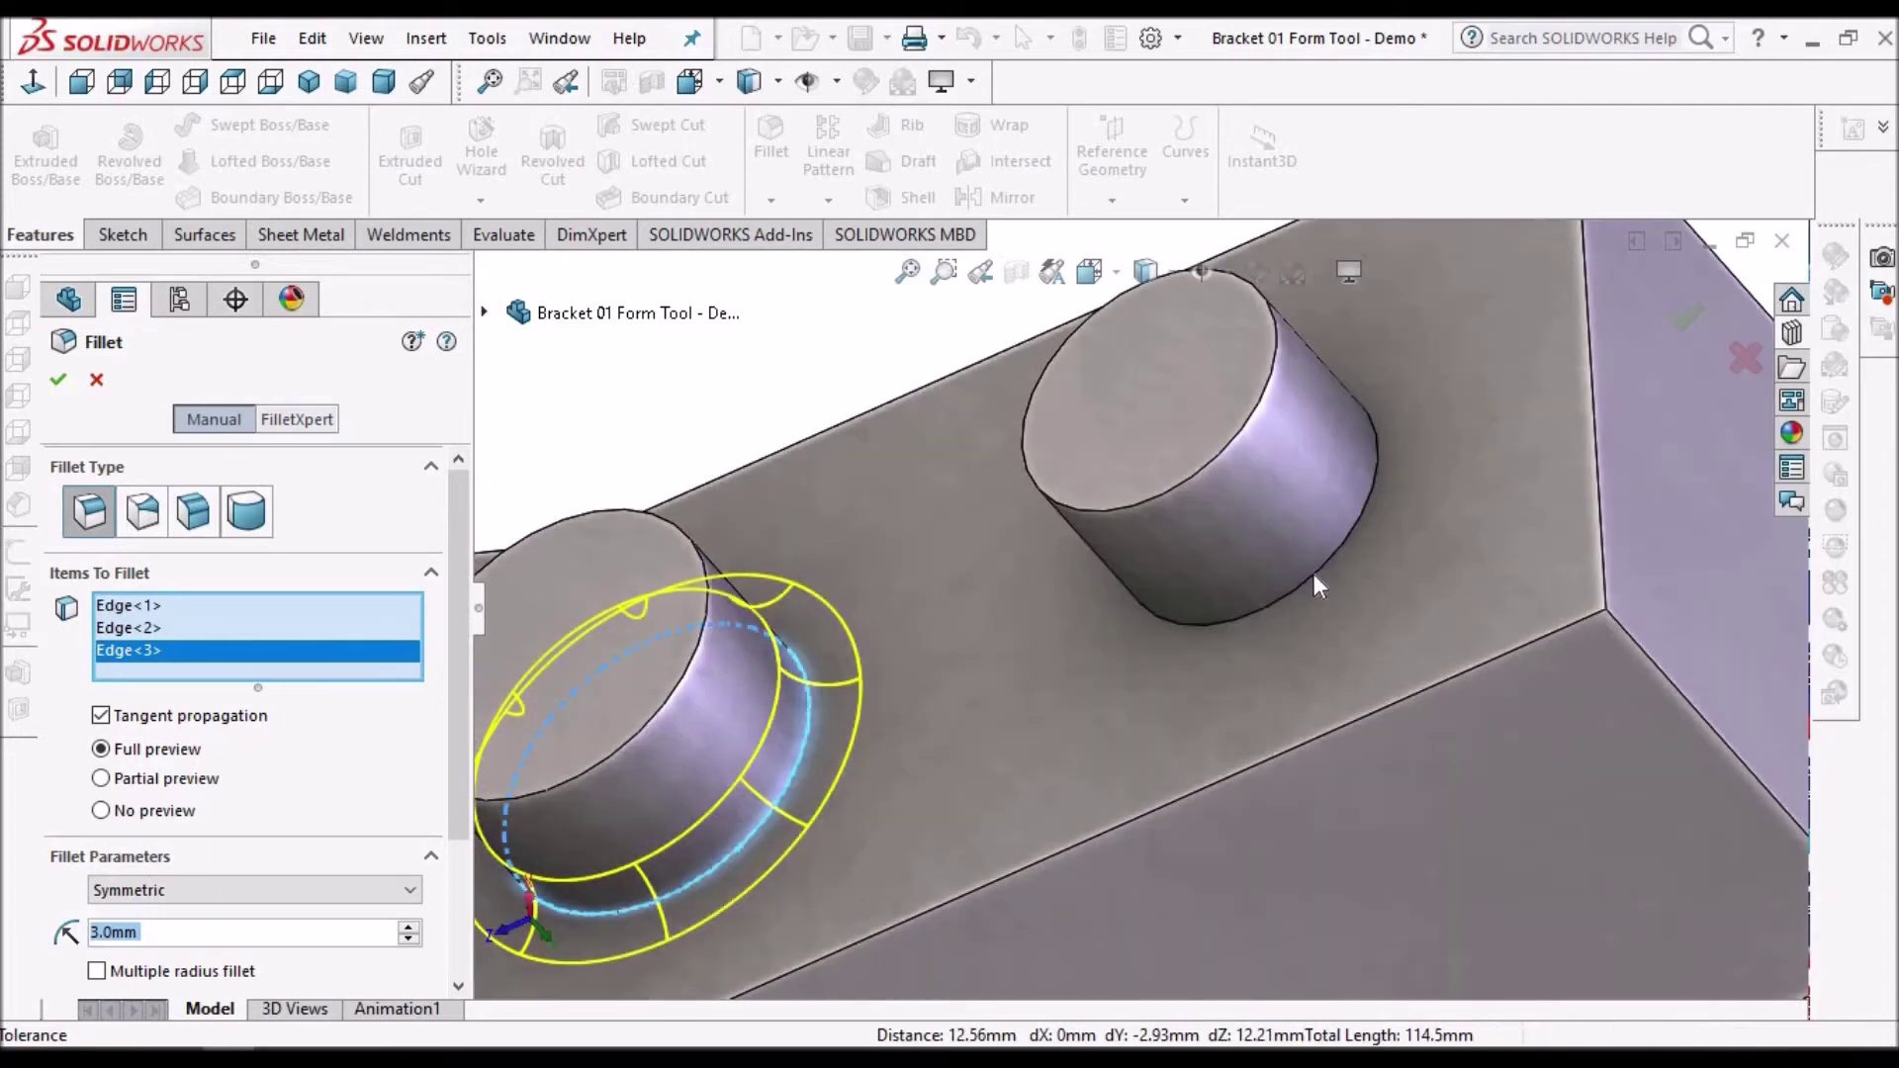
scroll(1348, 589, up, 7)
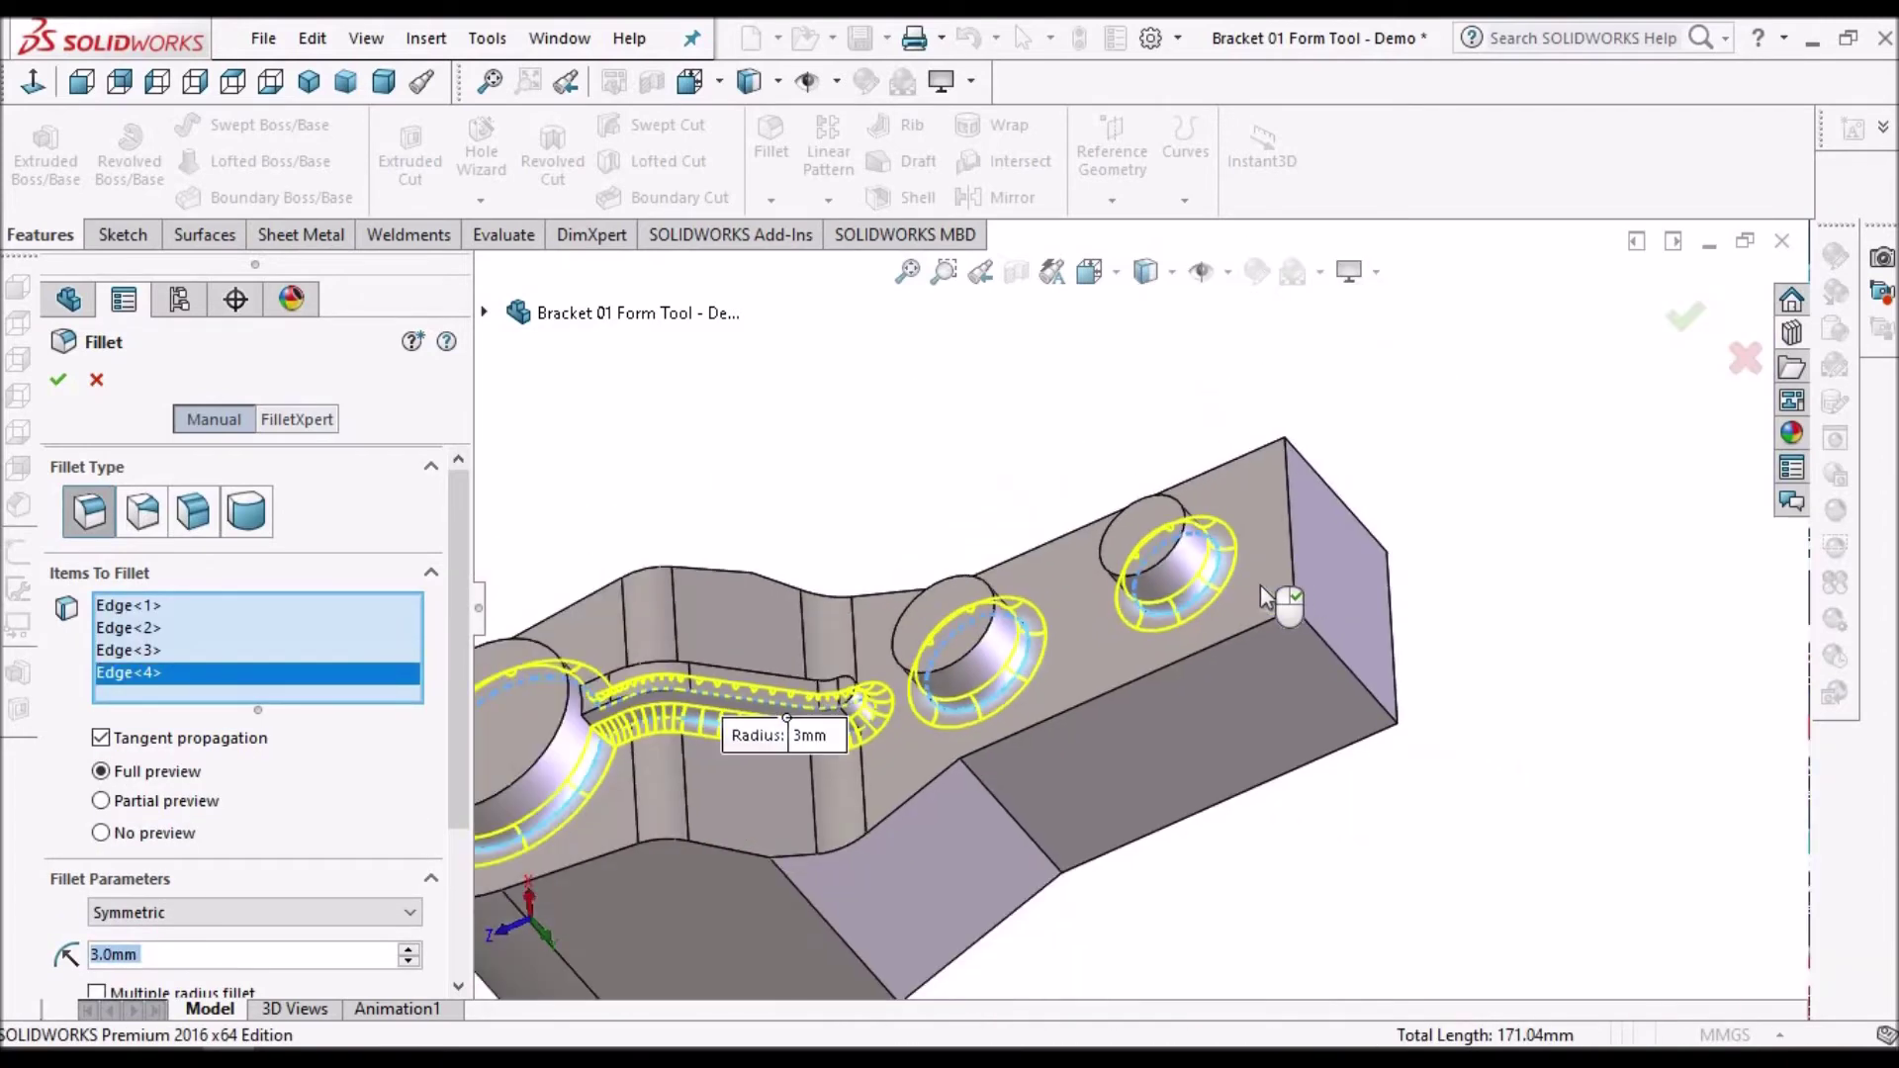
click(57, 380)
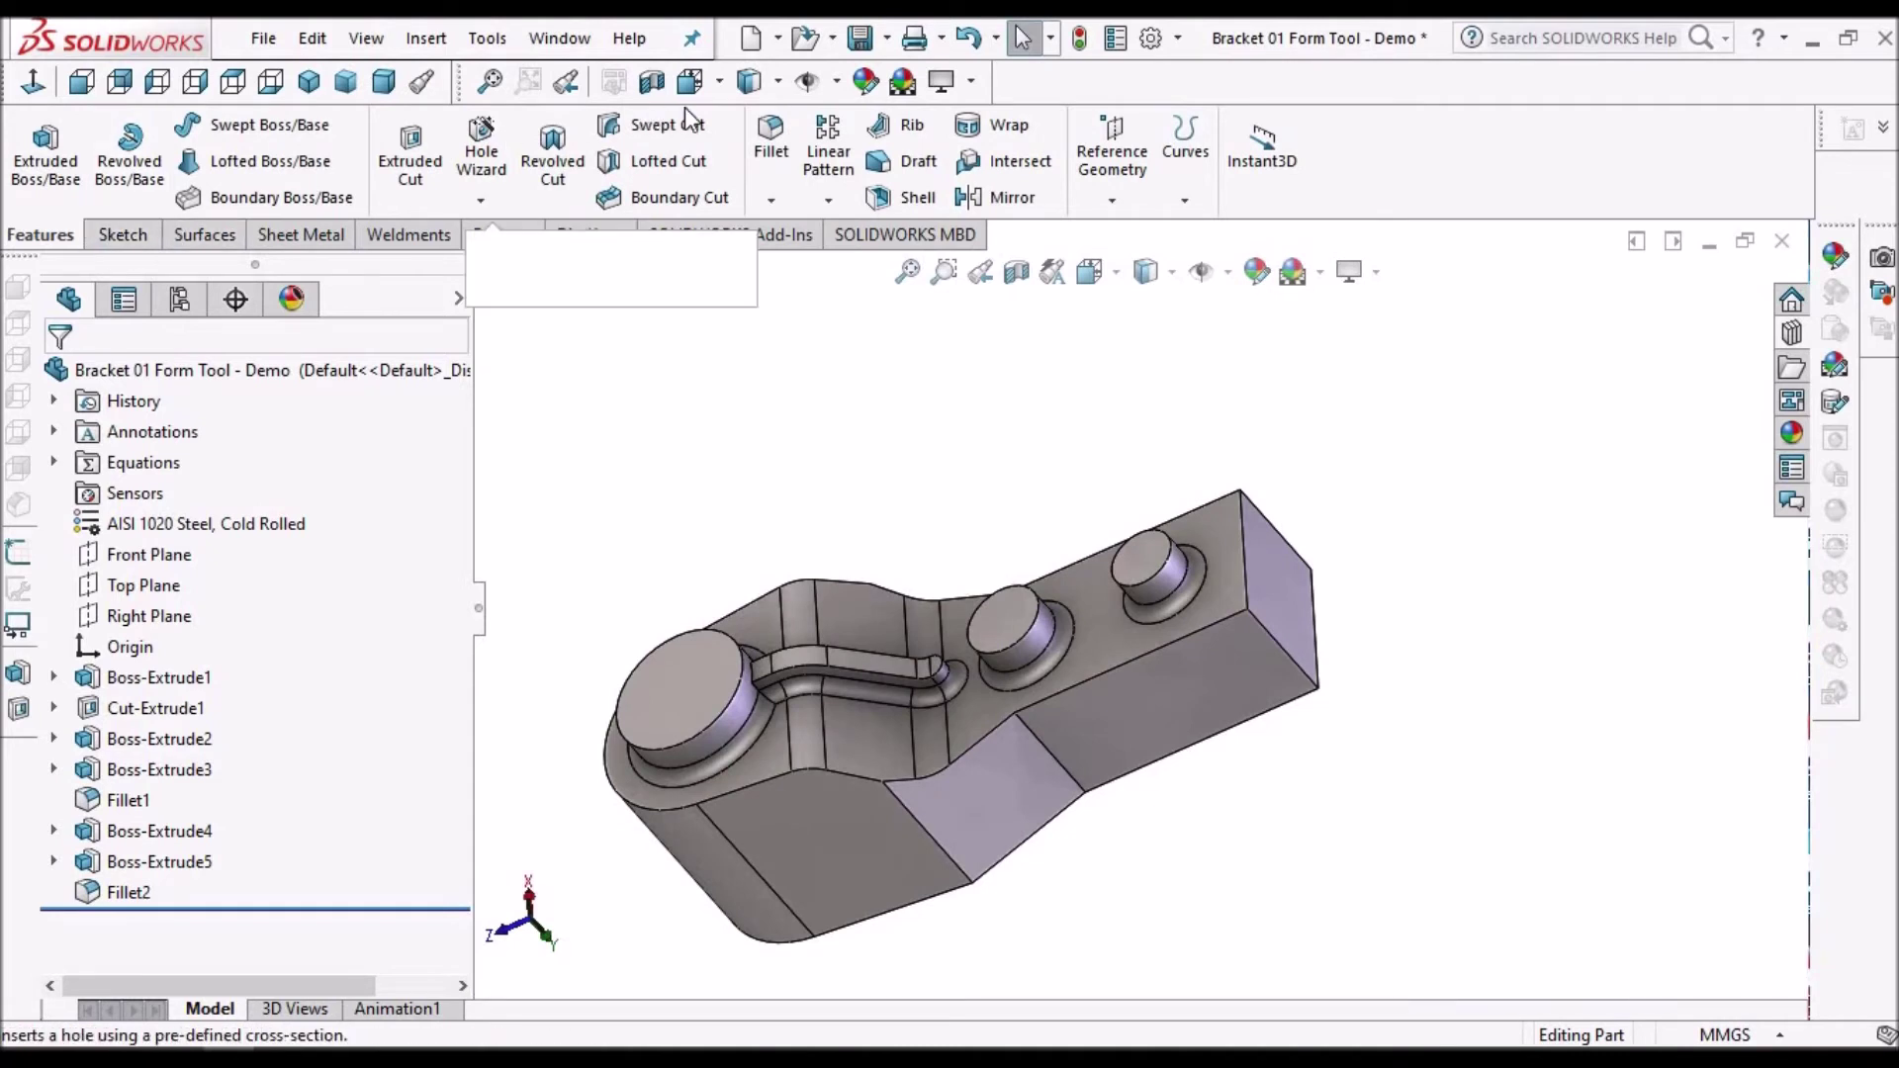
- Start another Fillet on the large boss's top face and set its radius to 2 mm
click(771, 138)
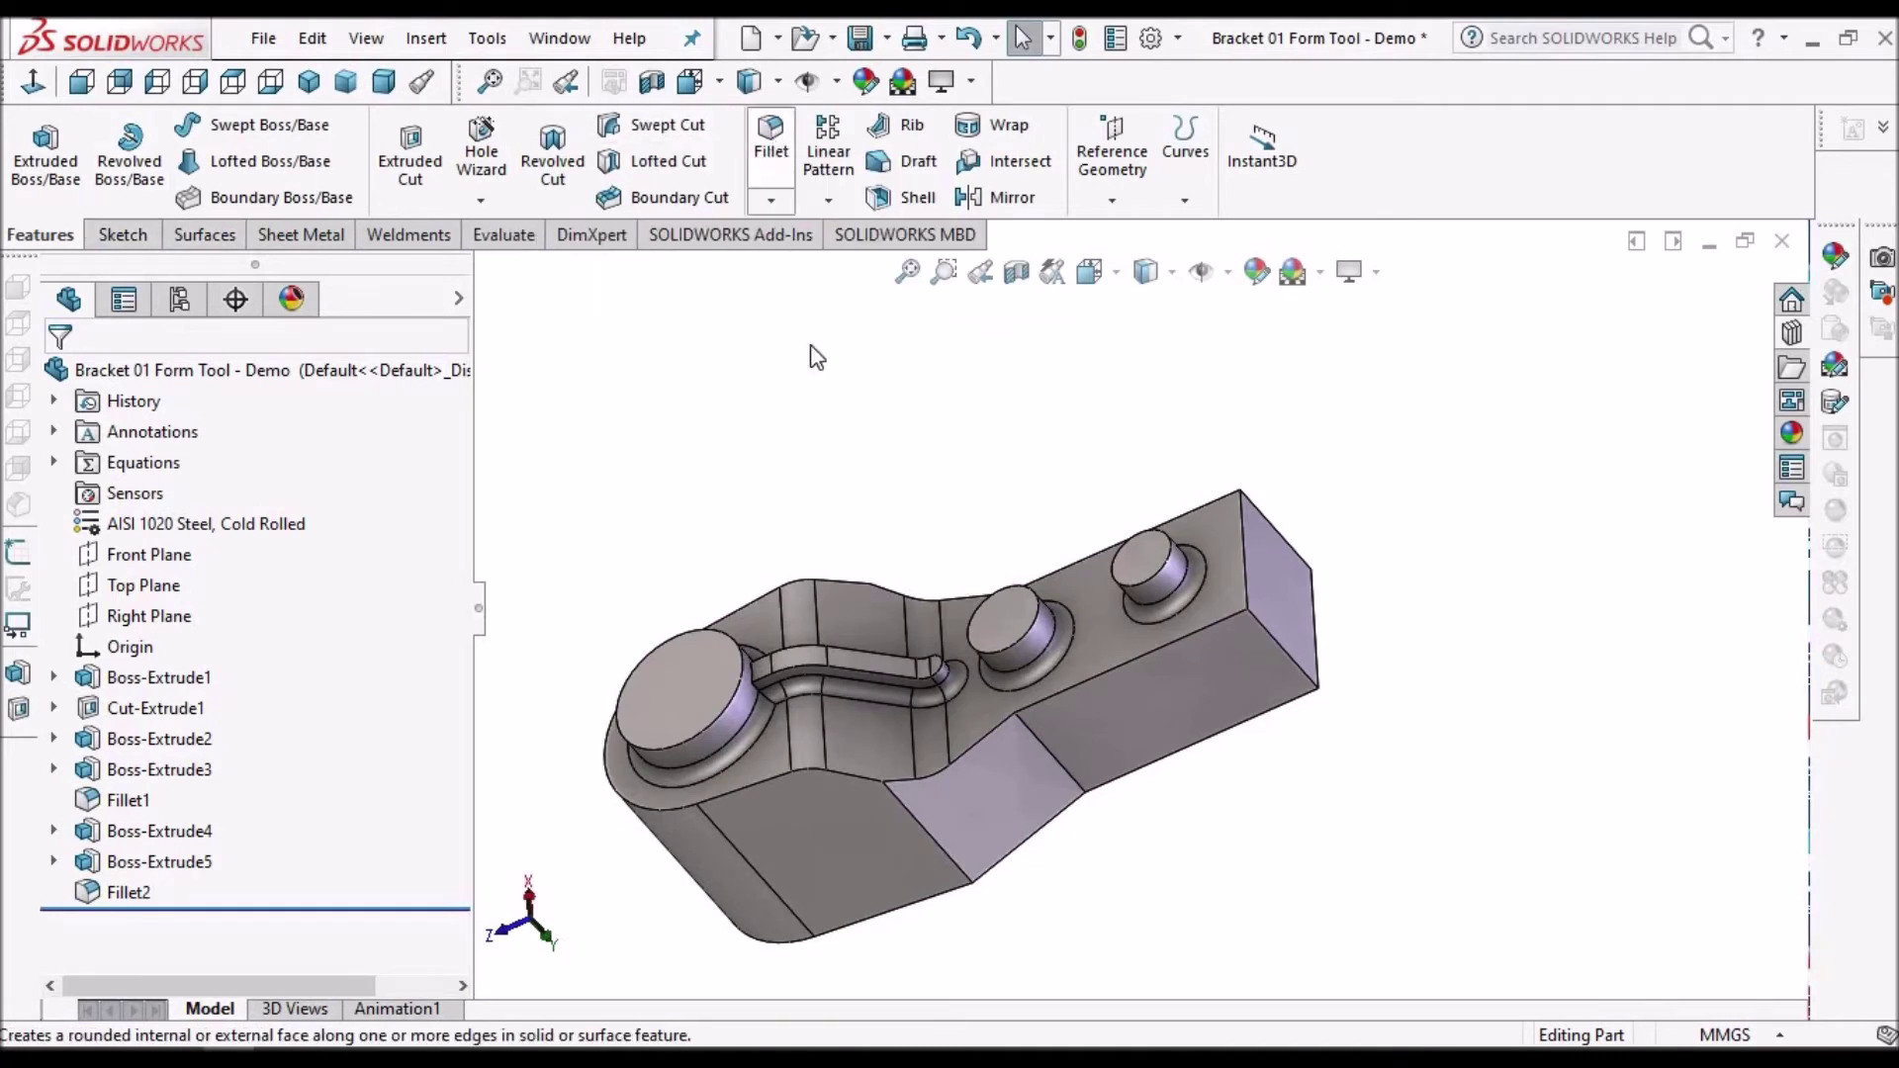
click(704, 720)
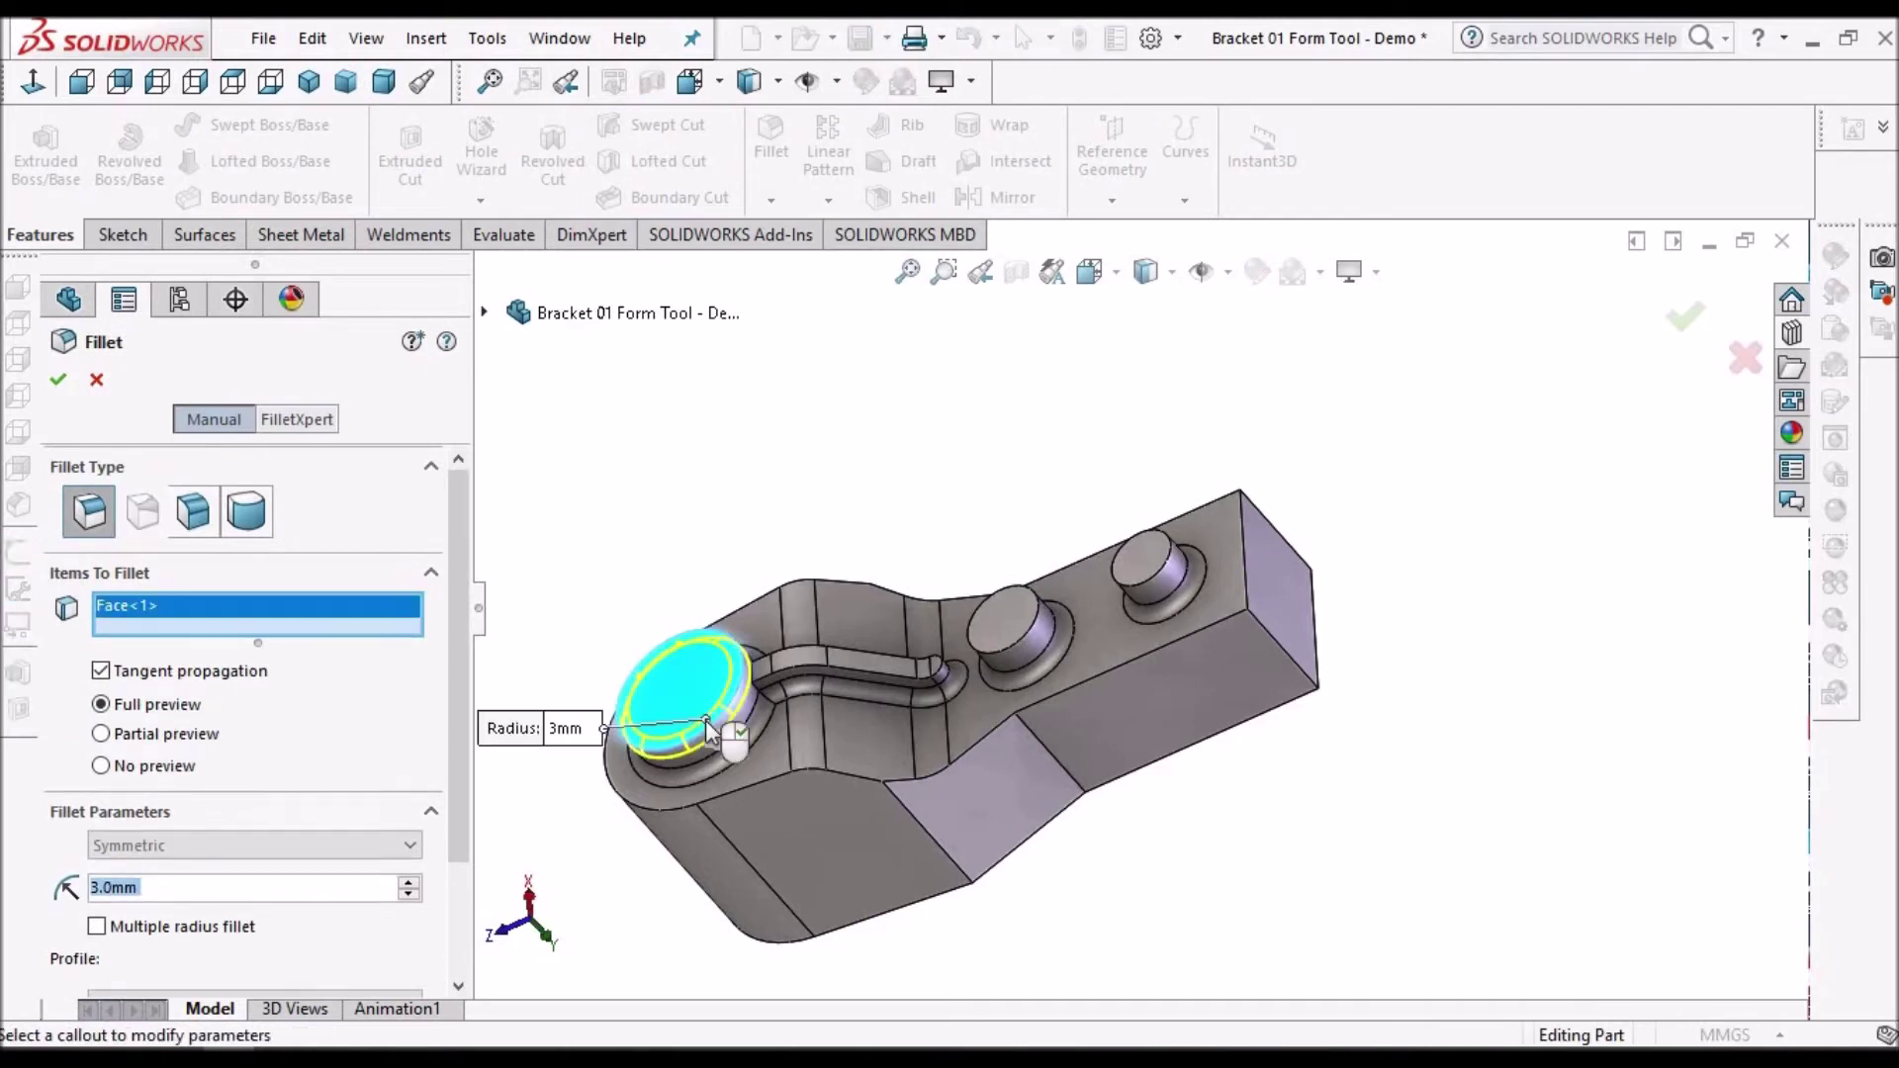
text(2)
key(Return)
scroll(684, 854, down, 5)
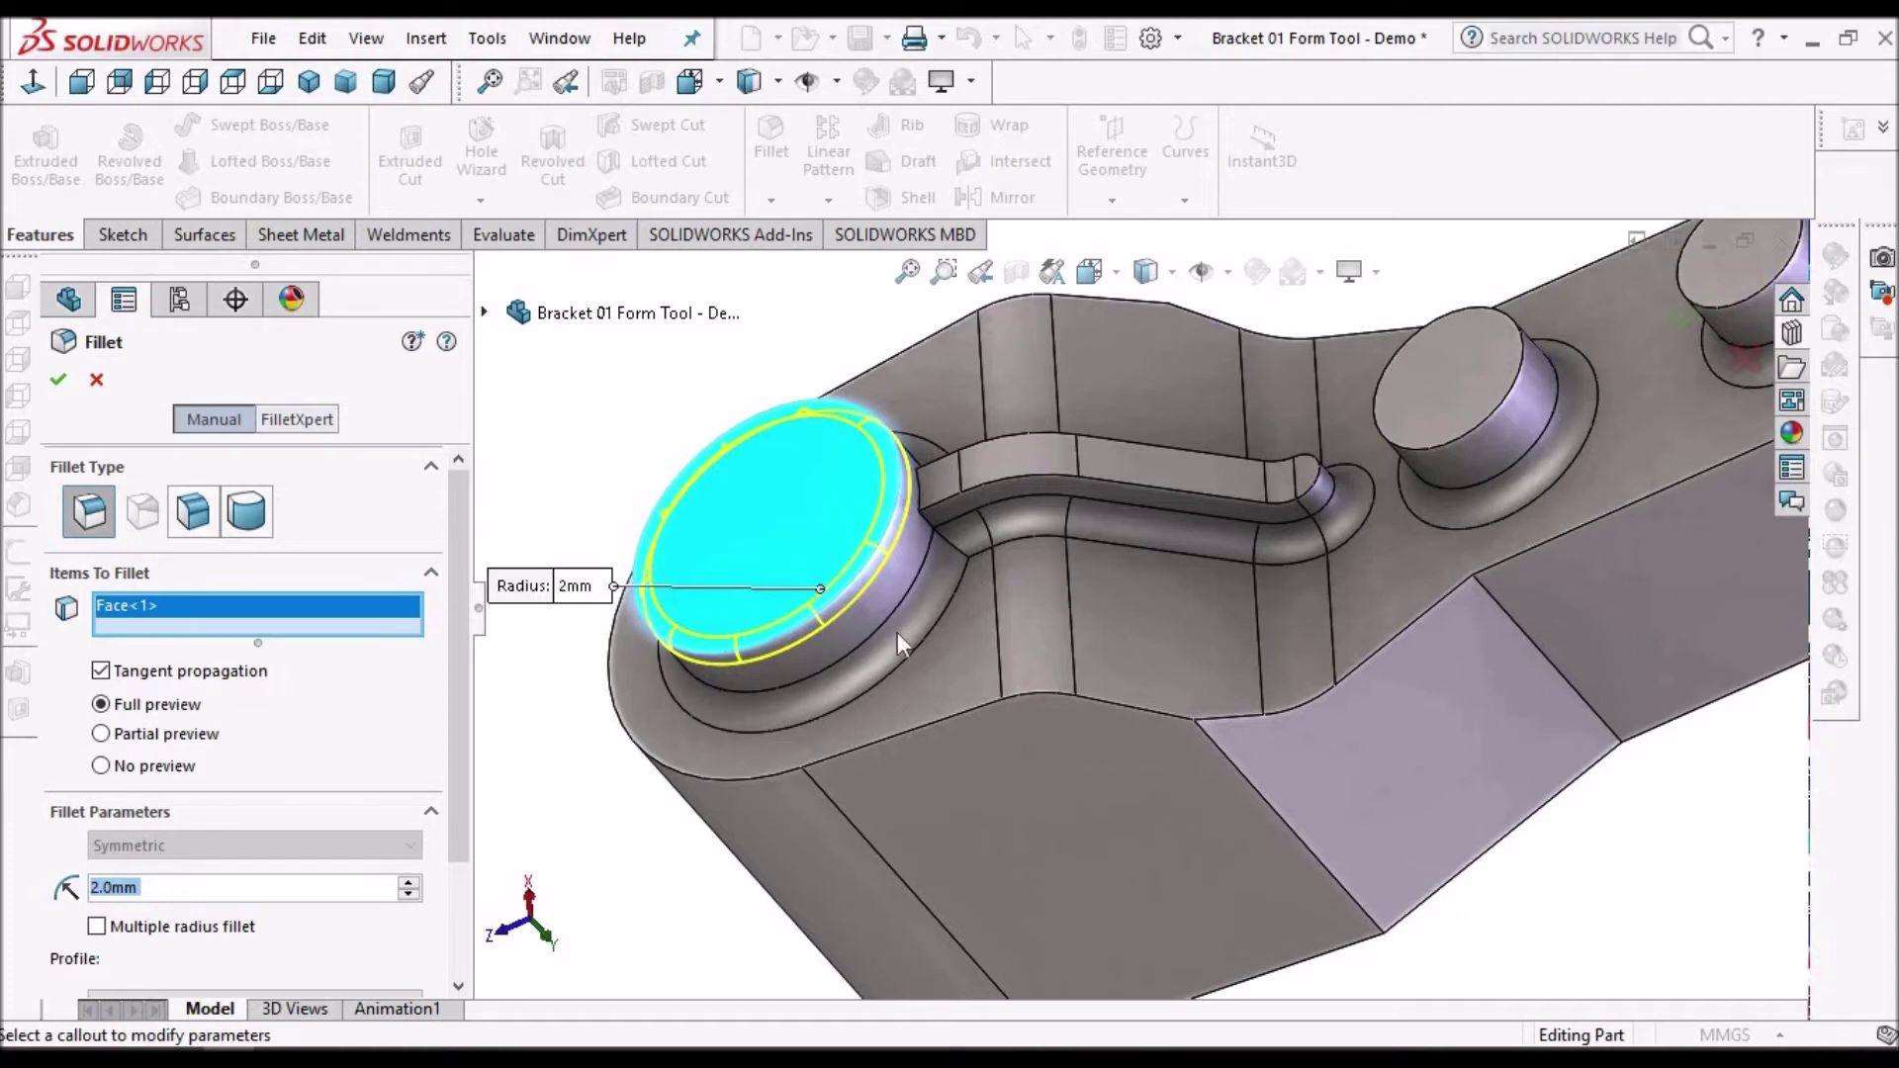
scroll(898, 632, up, 3)
scroll(1189, 579, down, 5)
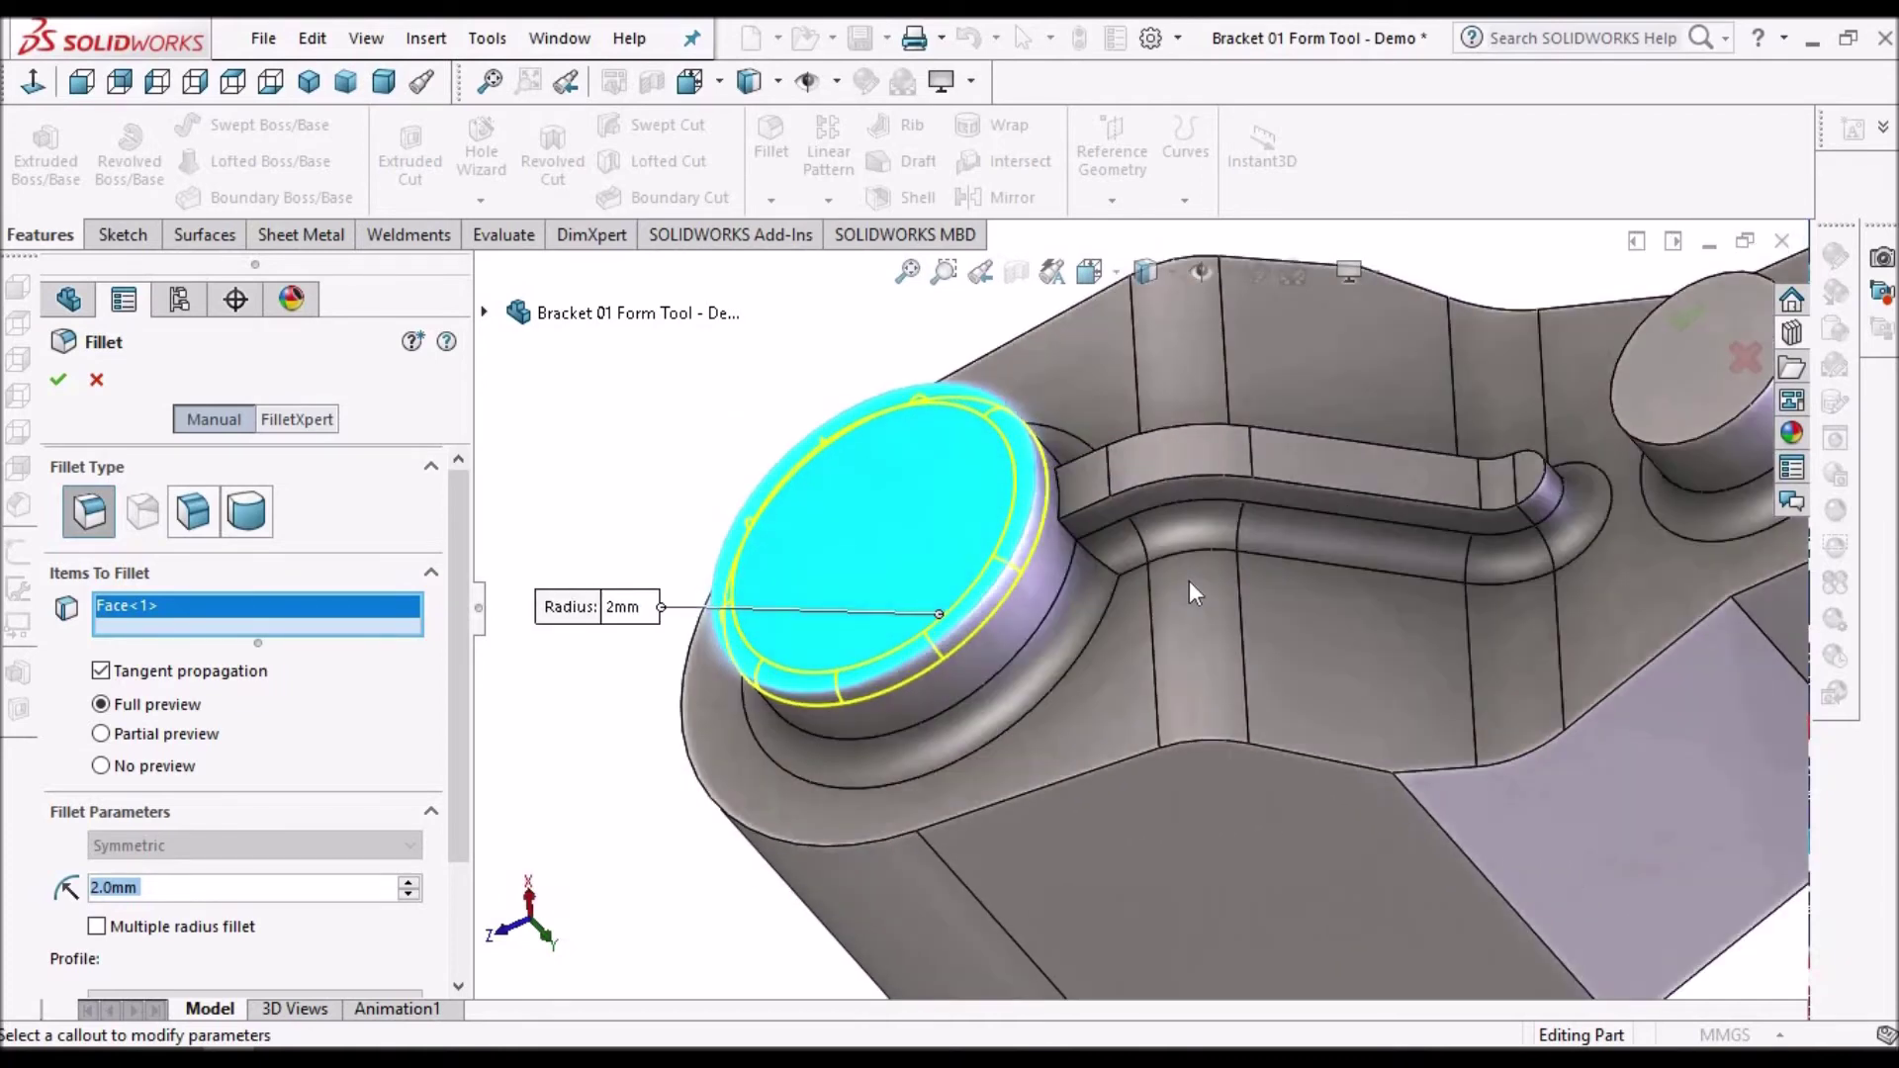
scroll(1189, 579, up, 3)
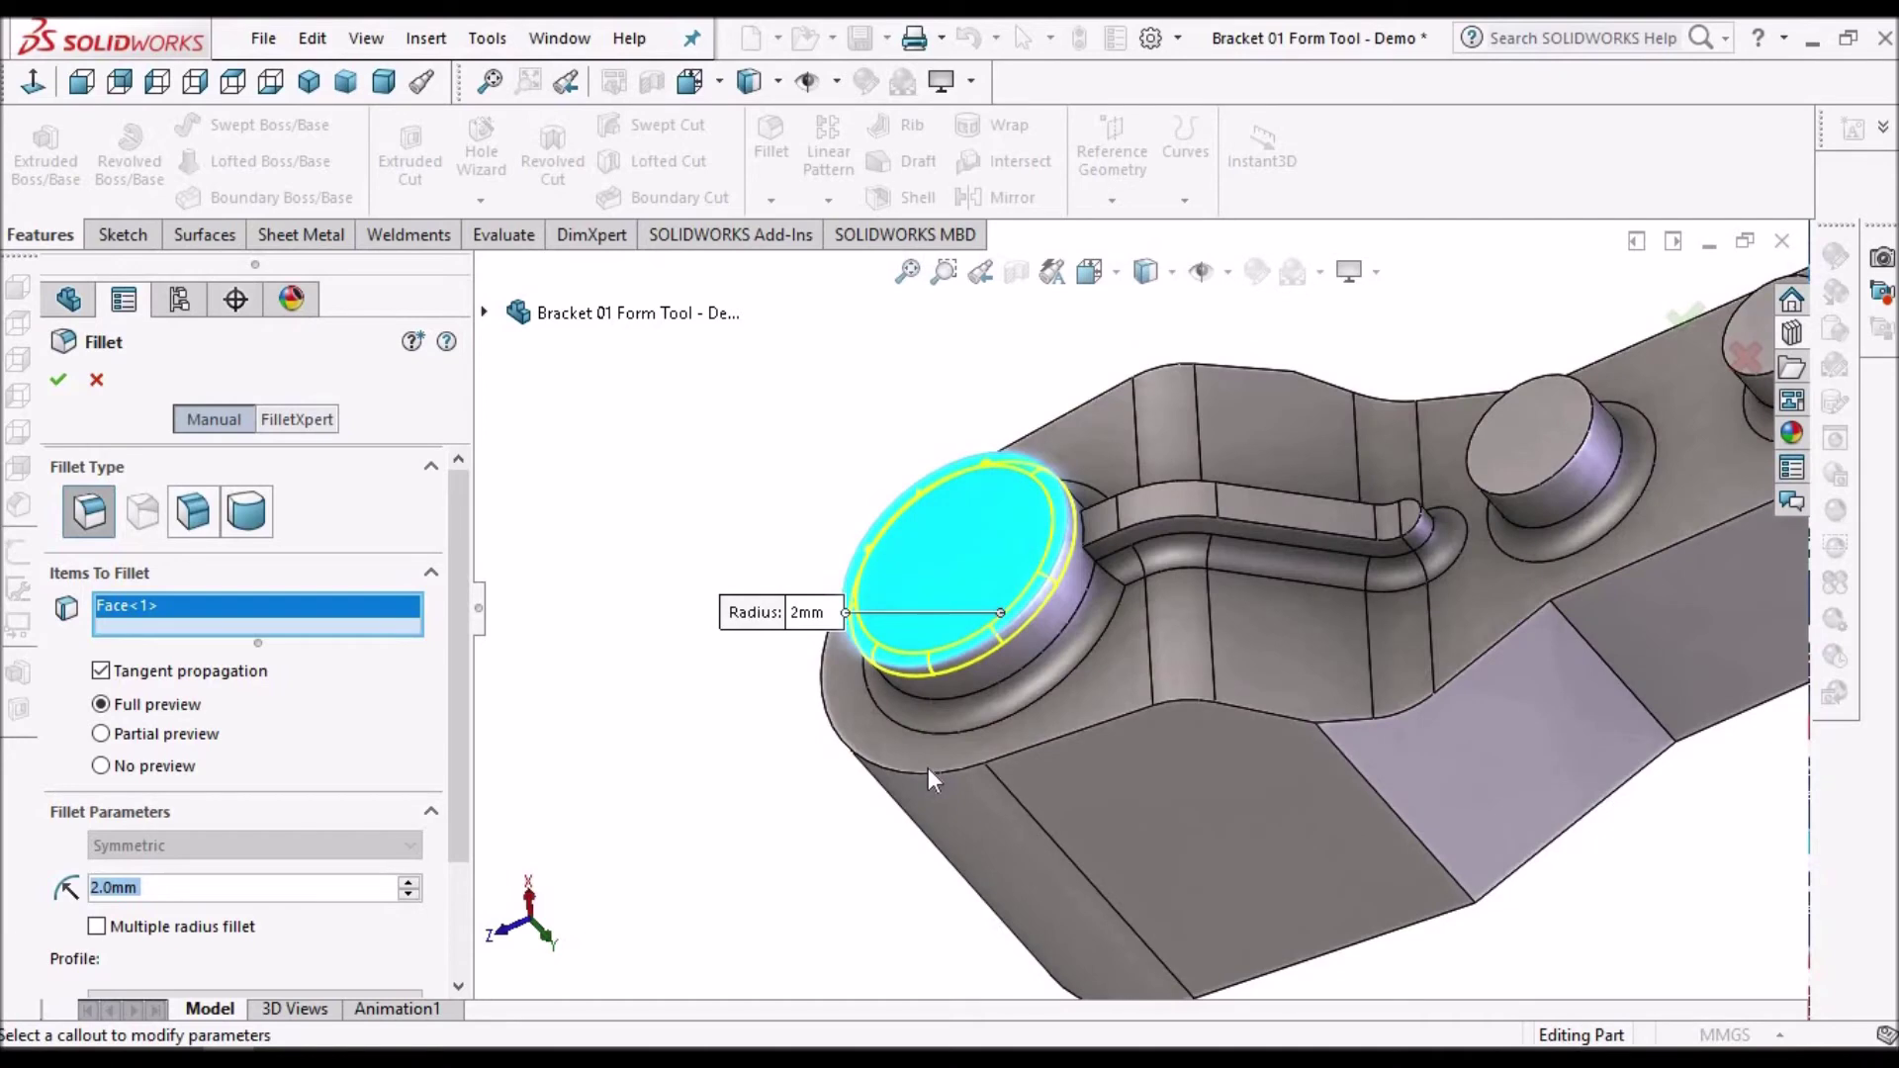
- Add the face around the large boss, the outer edge of the lower bend and the small bosses' flat face to the fillet, and apply it
click(928, 768)
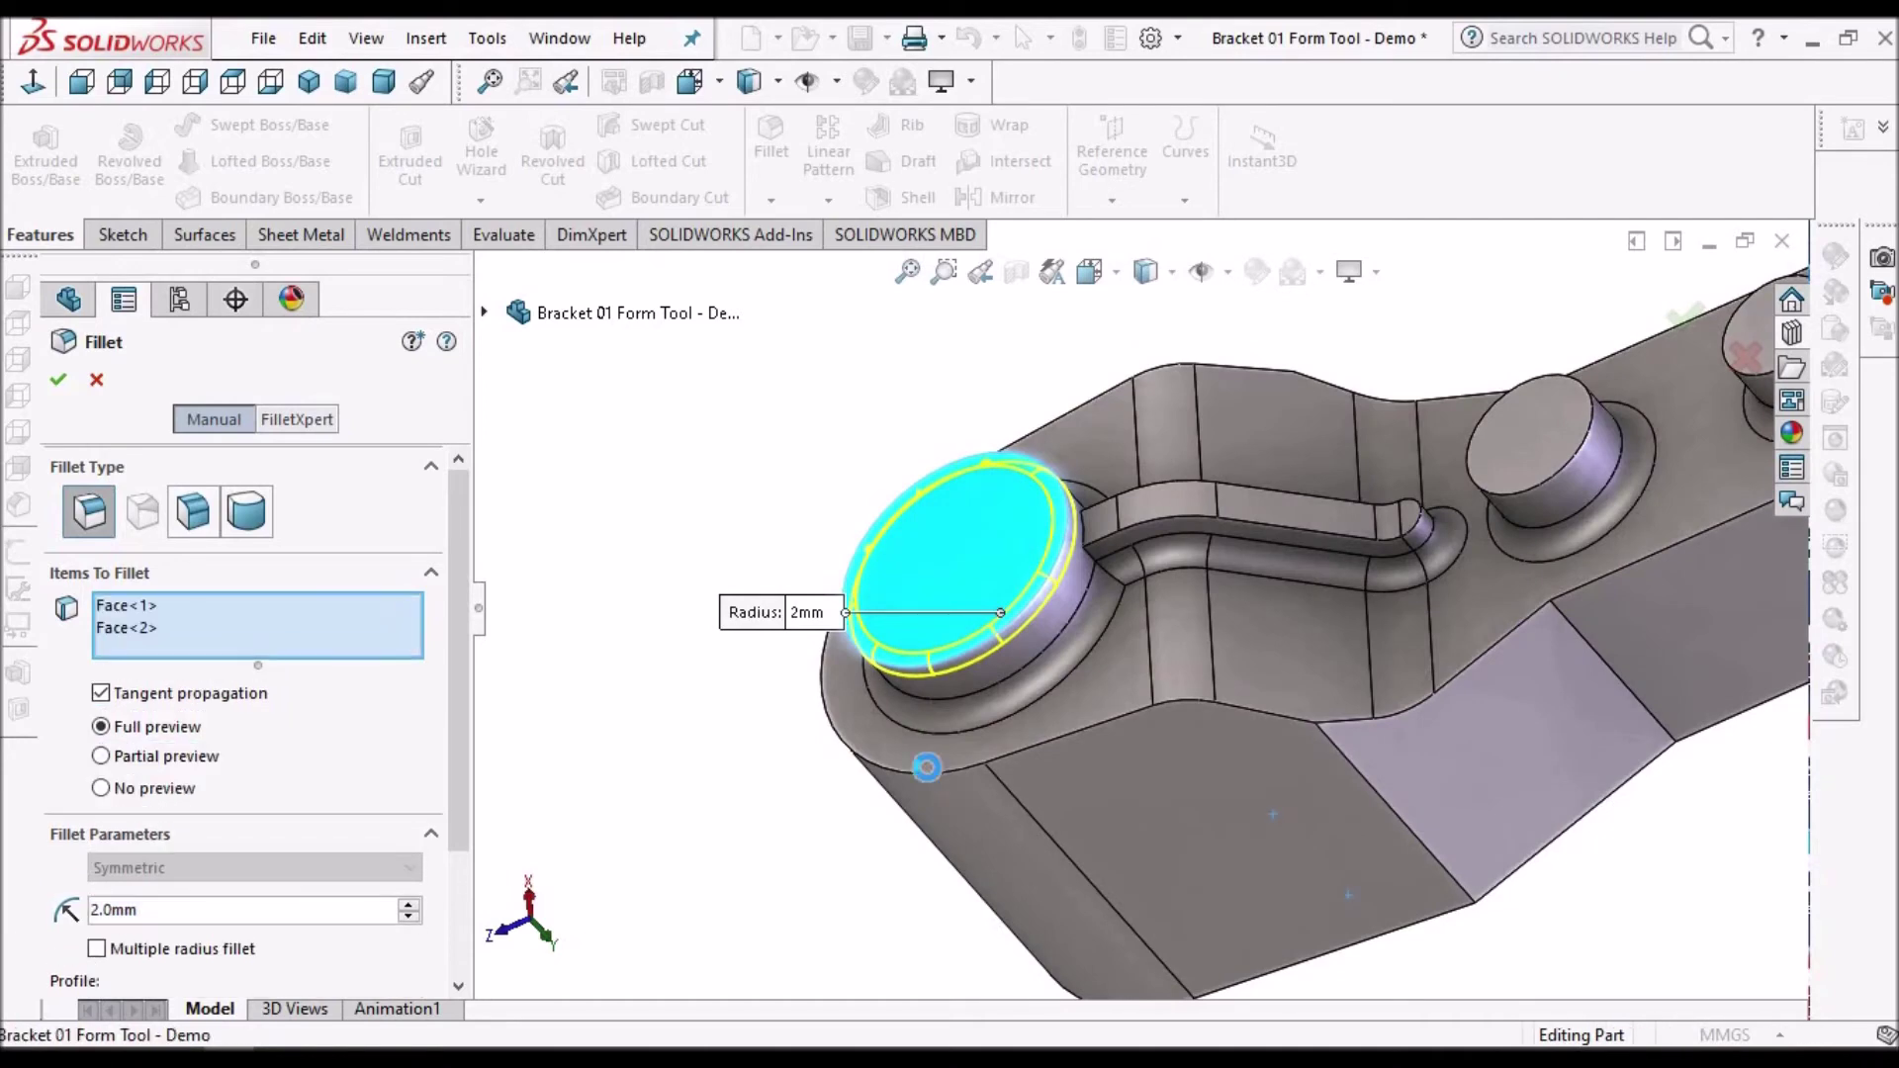
click(1399, 715)
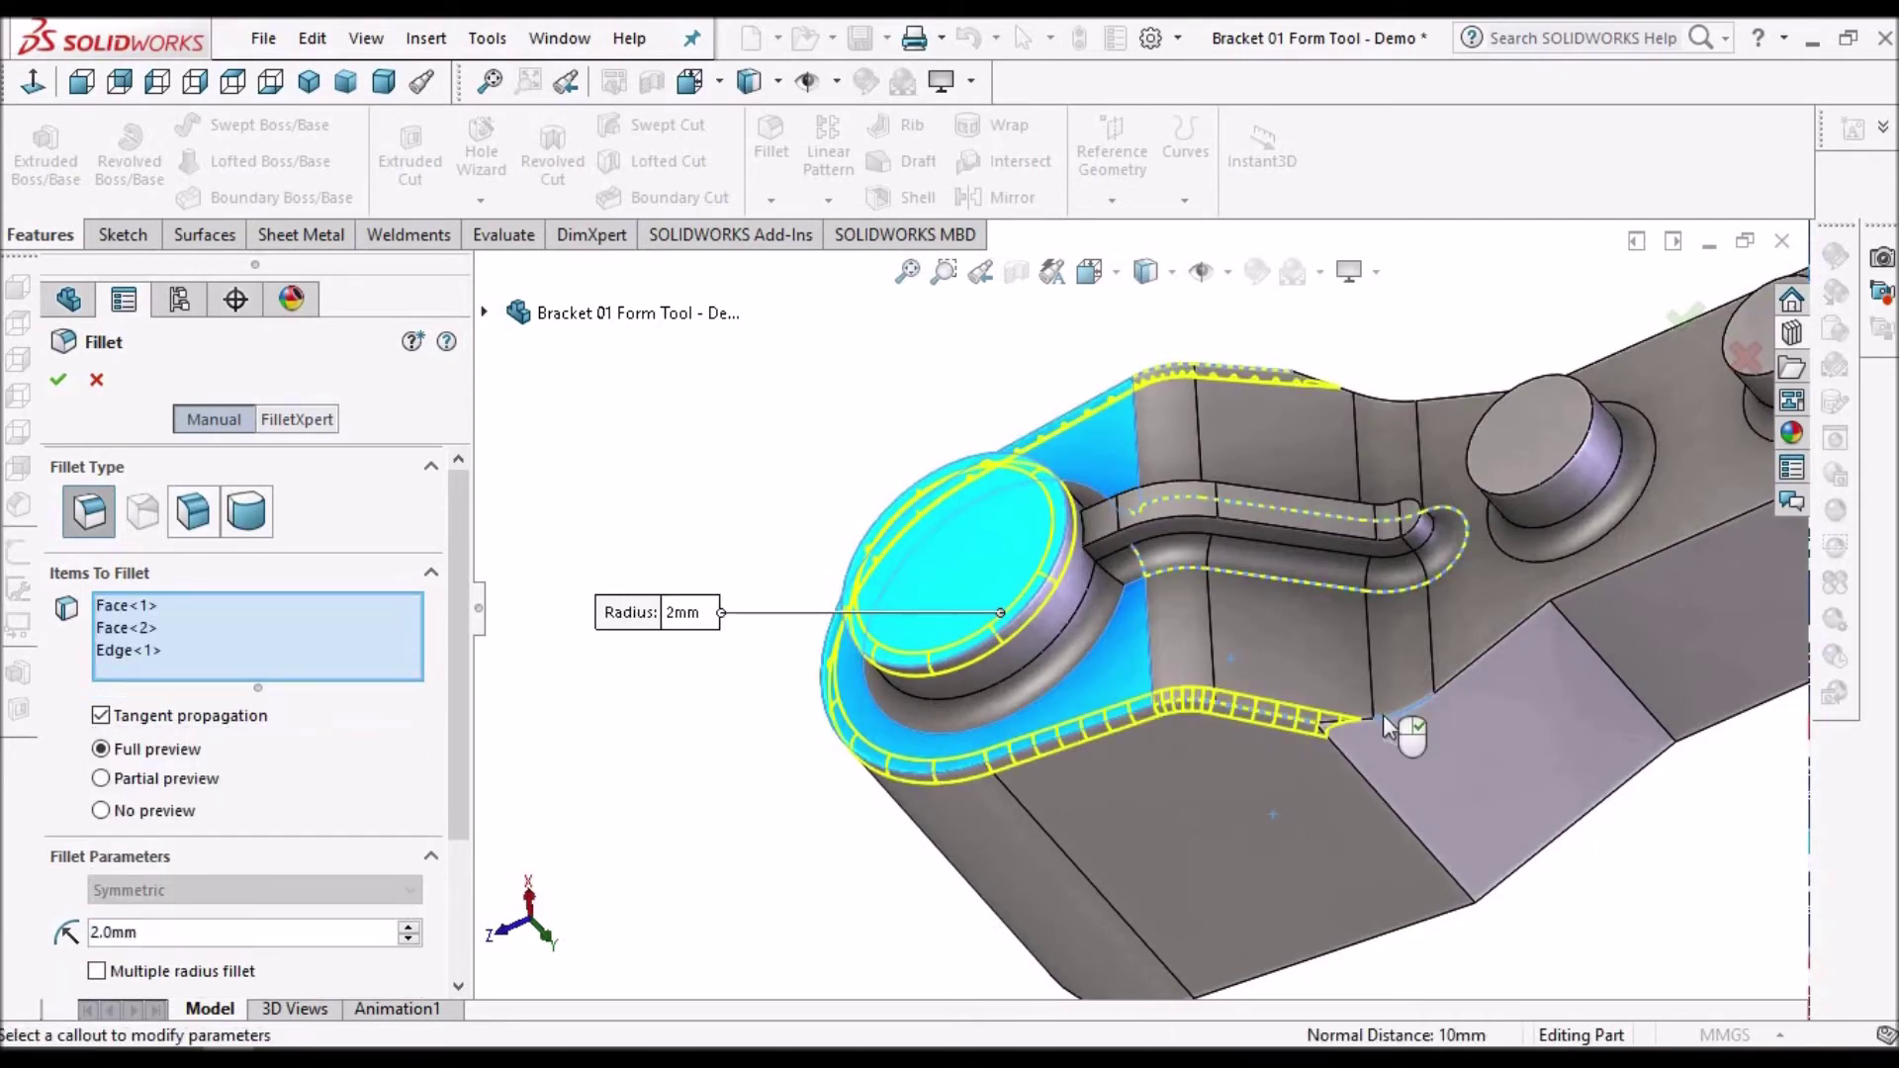
scroll(1502, 619, up, 2)
scroll(1434, 529, down, 3)
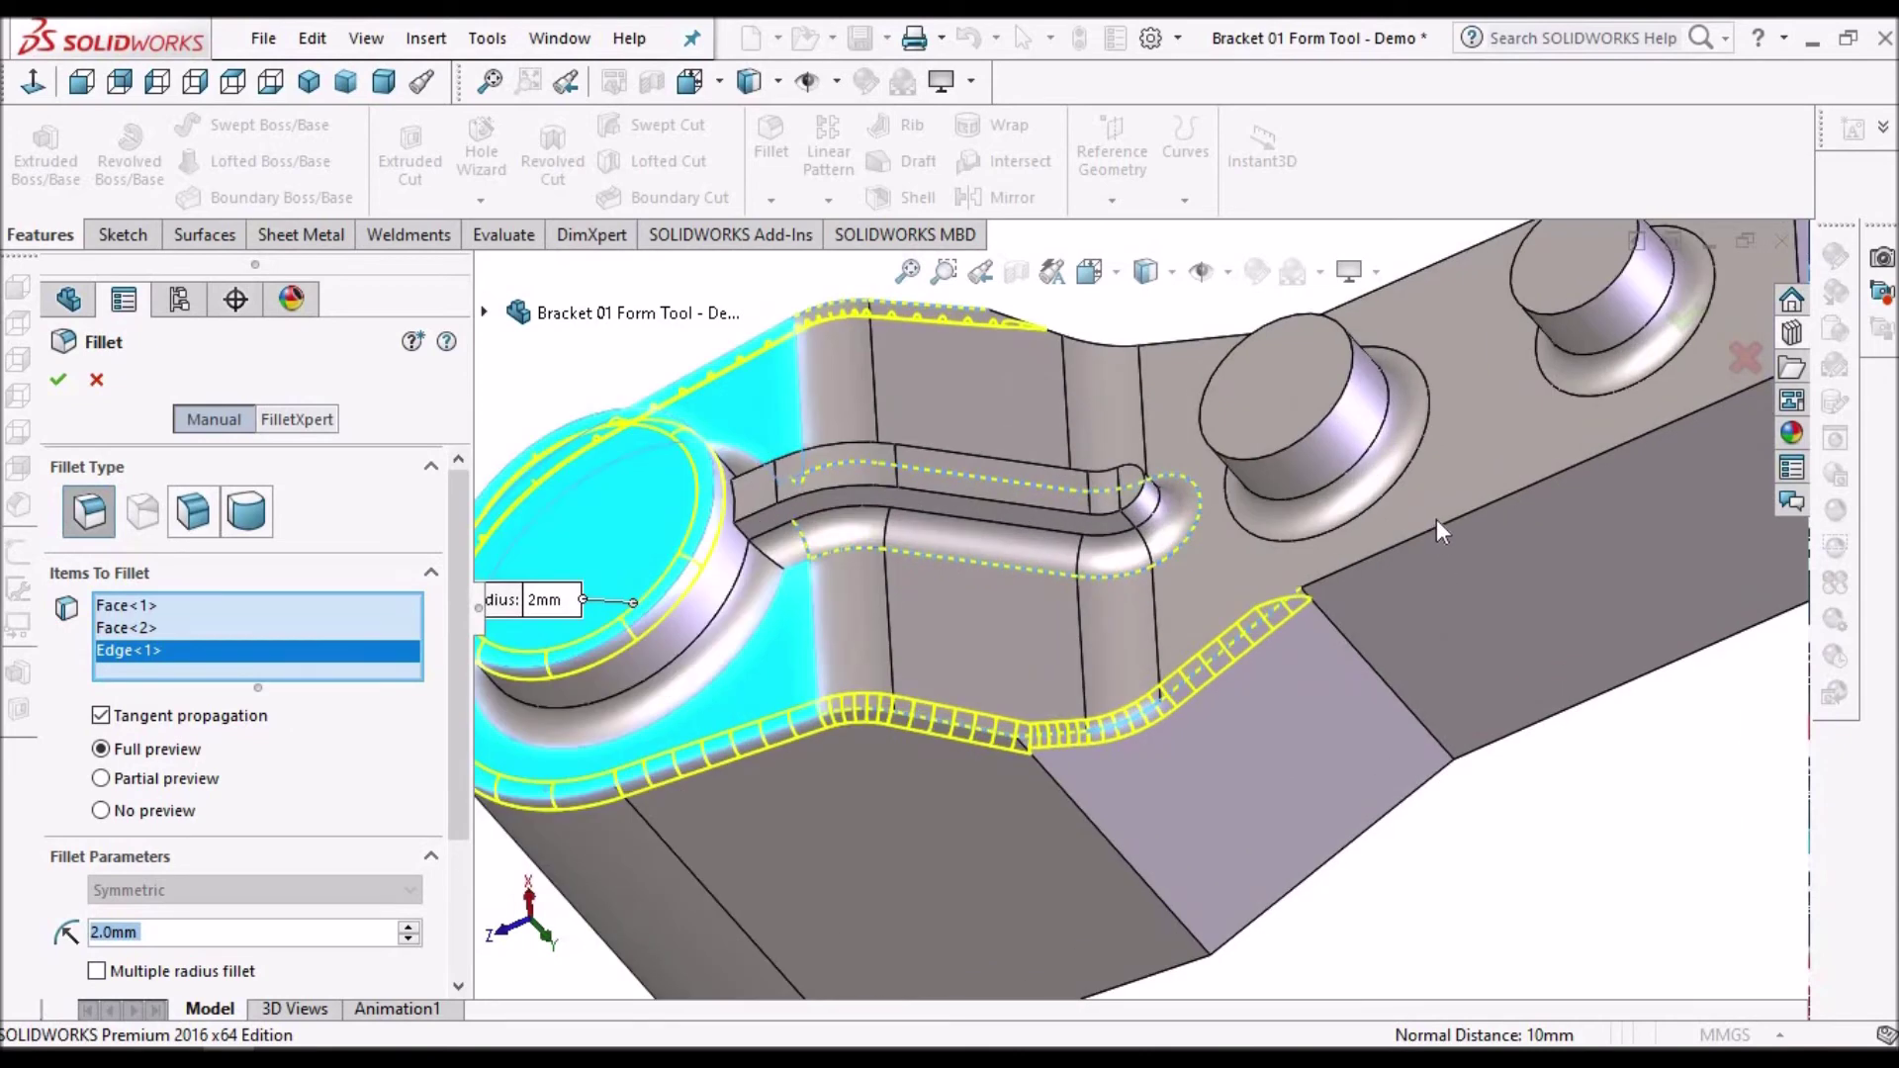
scroll(1436, 519, down, 1)
click(1439, 521)
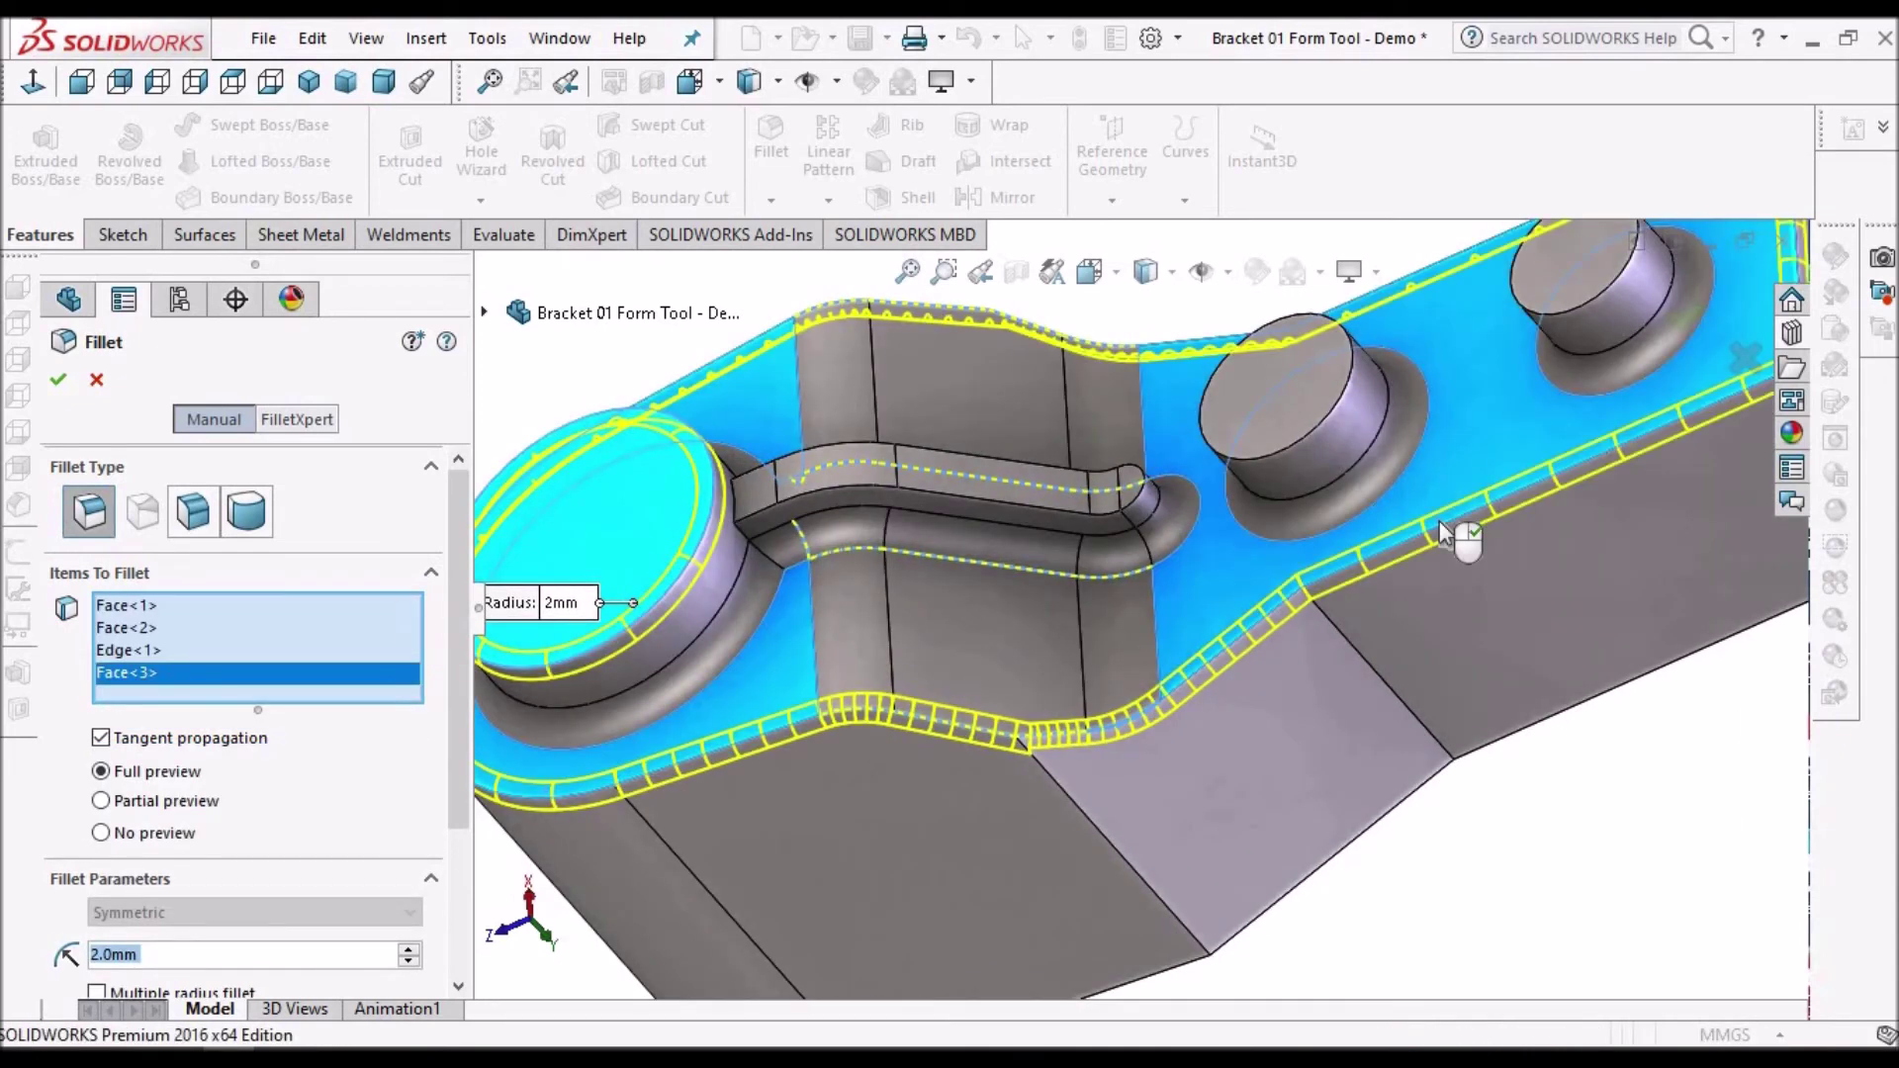
scroll(1454, 534, up, 3)
scroll(709, 554, down, 2)
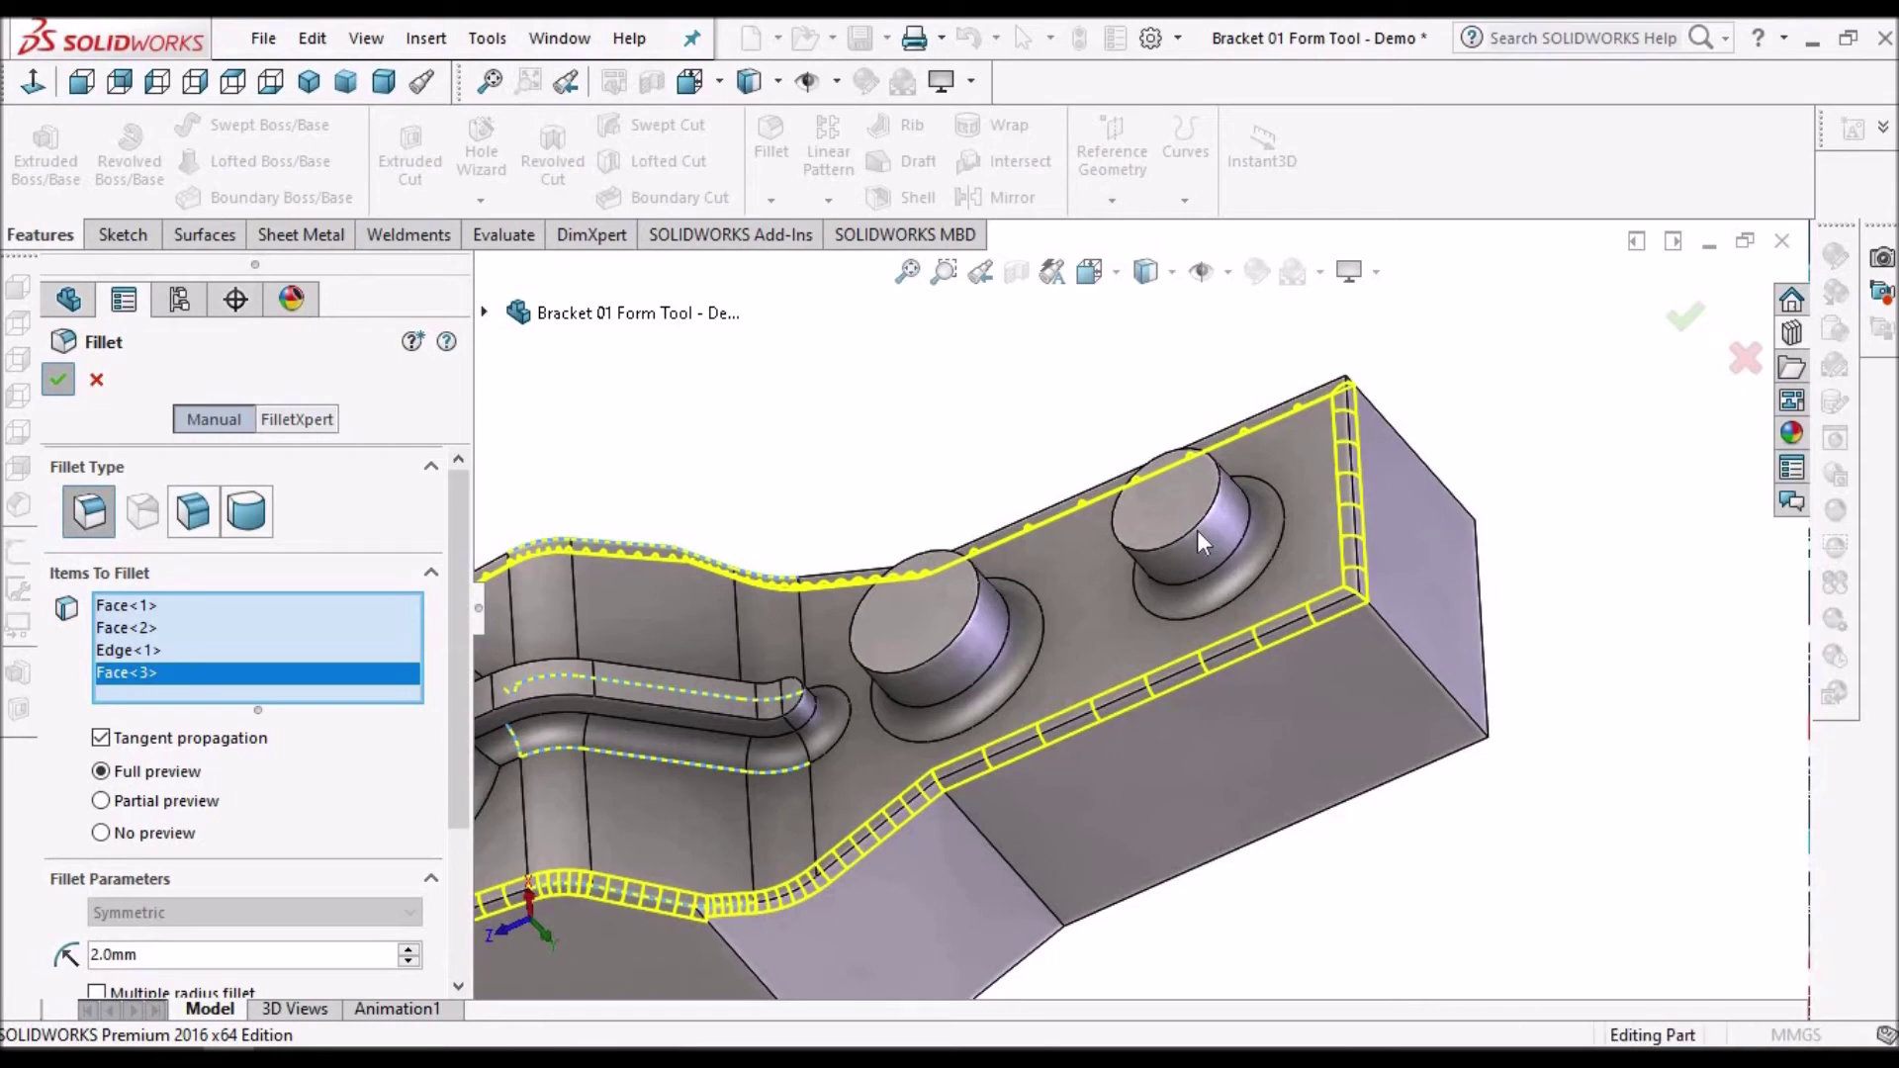
key(Return)
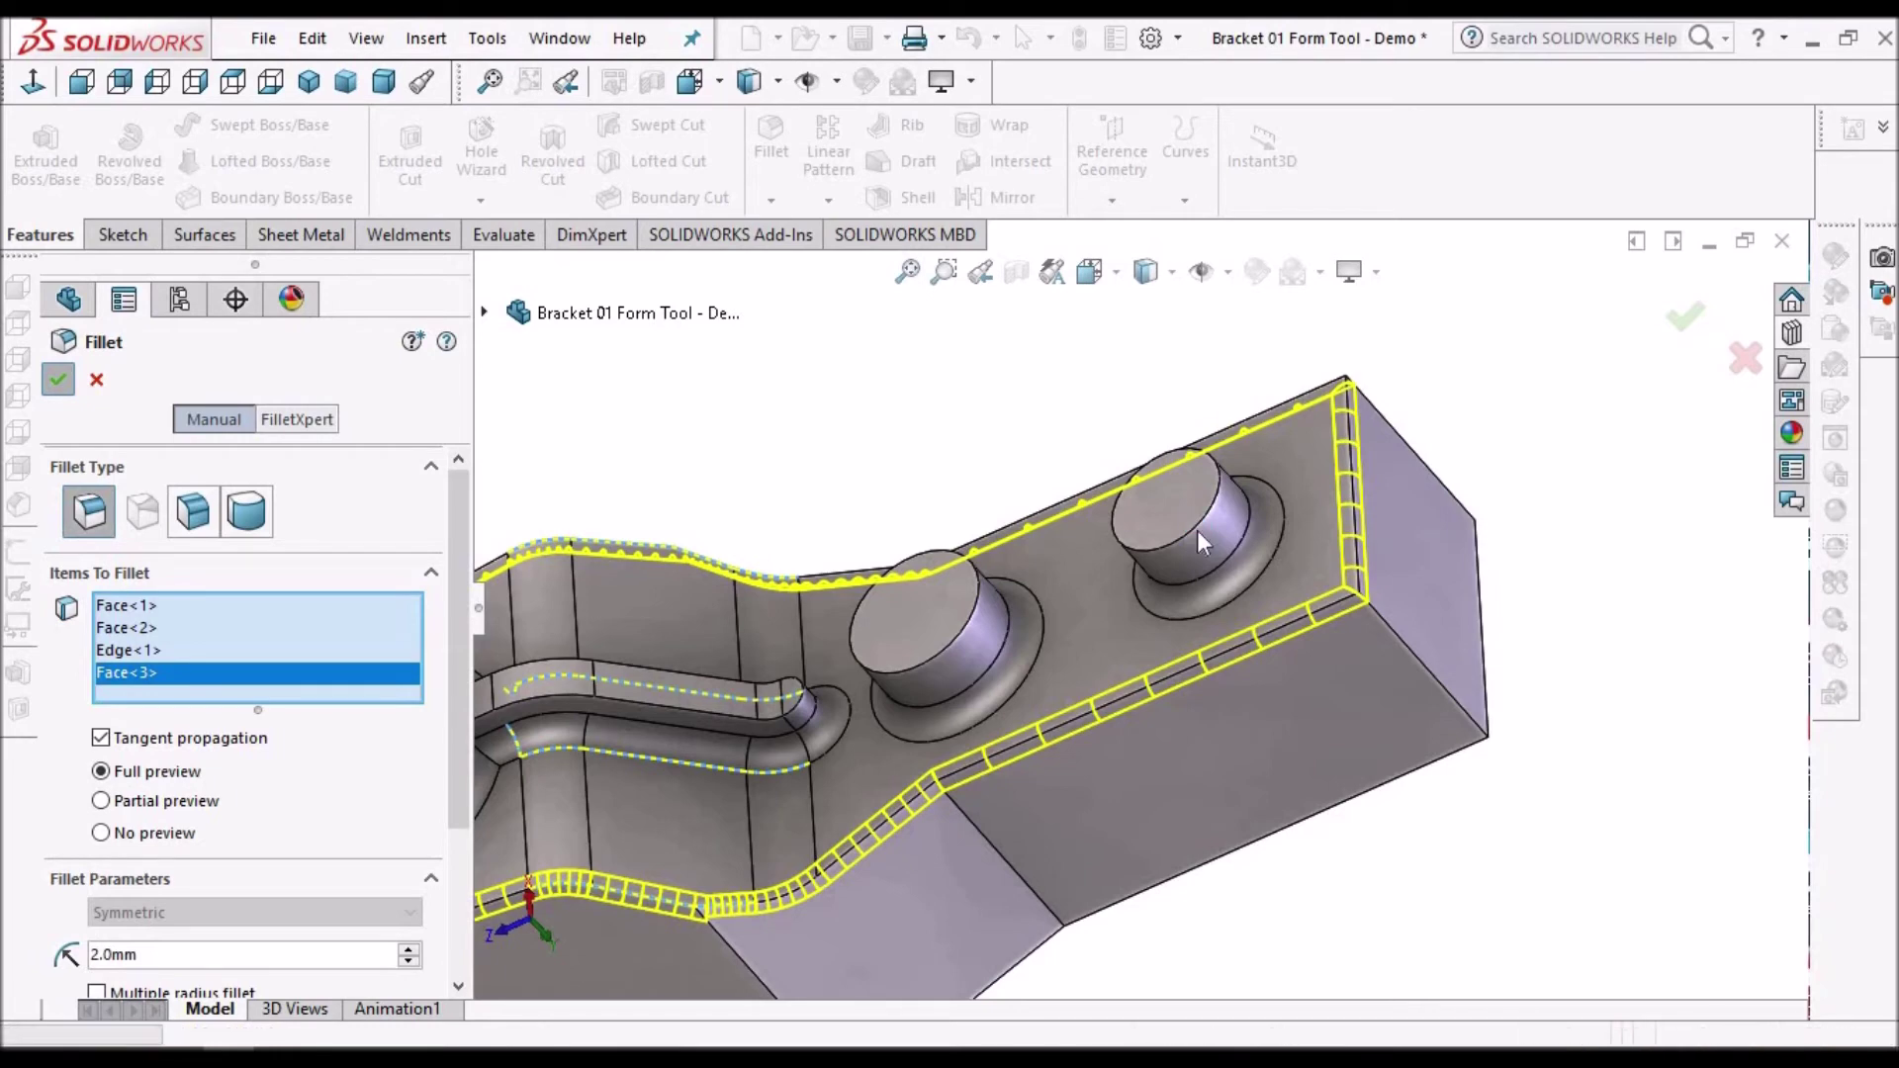
- Start the Forming Tool feature and choose the body's flat underside as the stopping face
scroll(1147, 554, up, 3)
mouse_move(1227, 614)
middle_down()
mouse_move(1043, 602)
mouse_move(1217, 648)
middle_up()
scroll(1161, 591, down, 3)
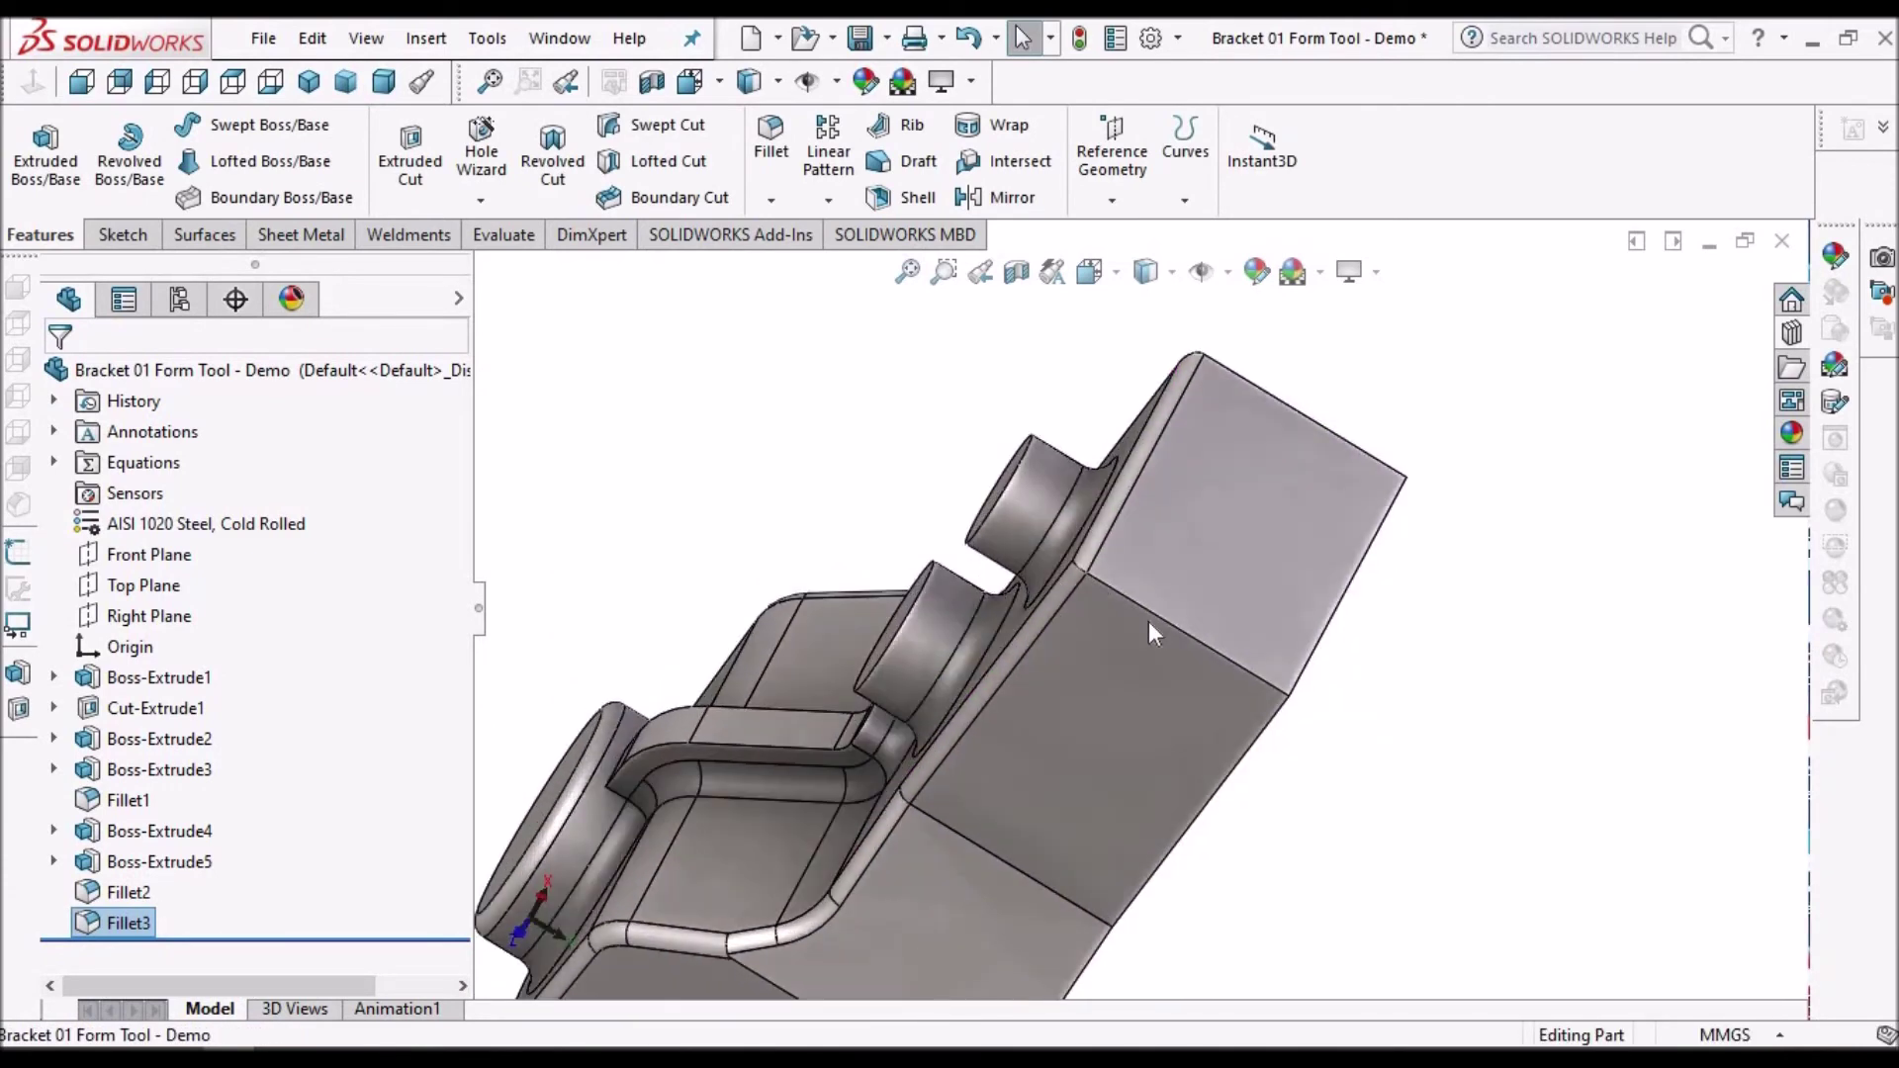
middle_drag(1492, 708, 1184, 746)
scroll(1183, 746, up, 4)
scroll(907, 738, down, 3)
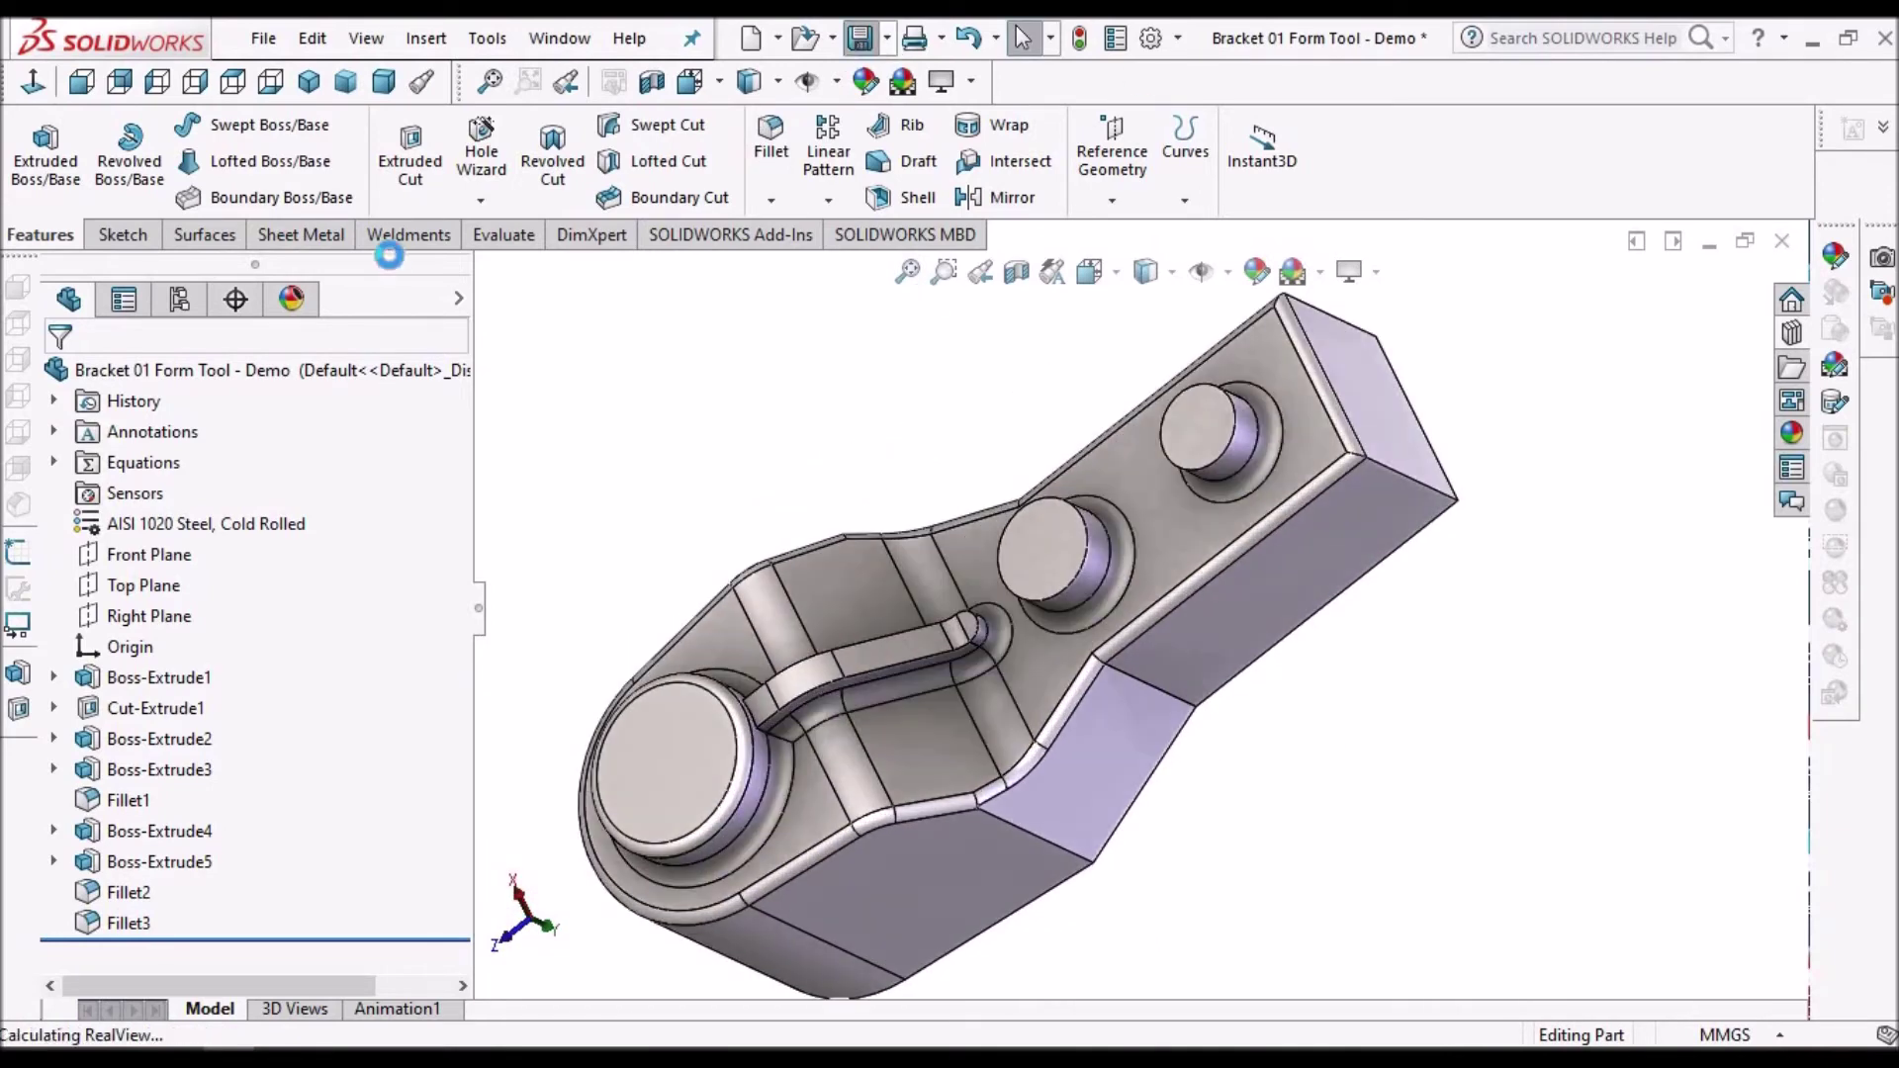
click(336, 241)
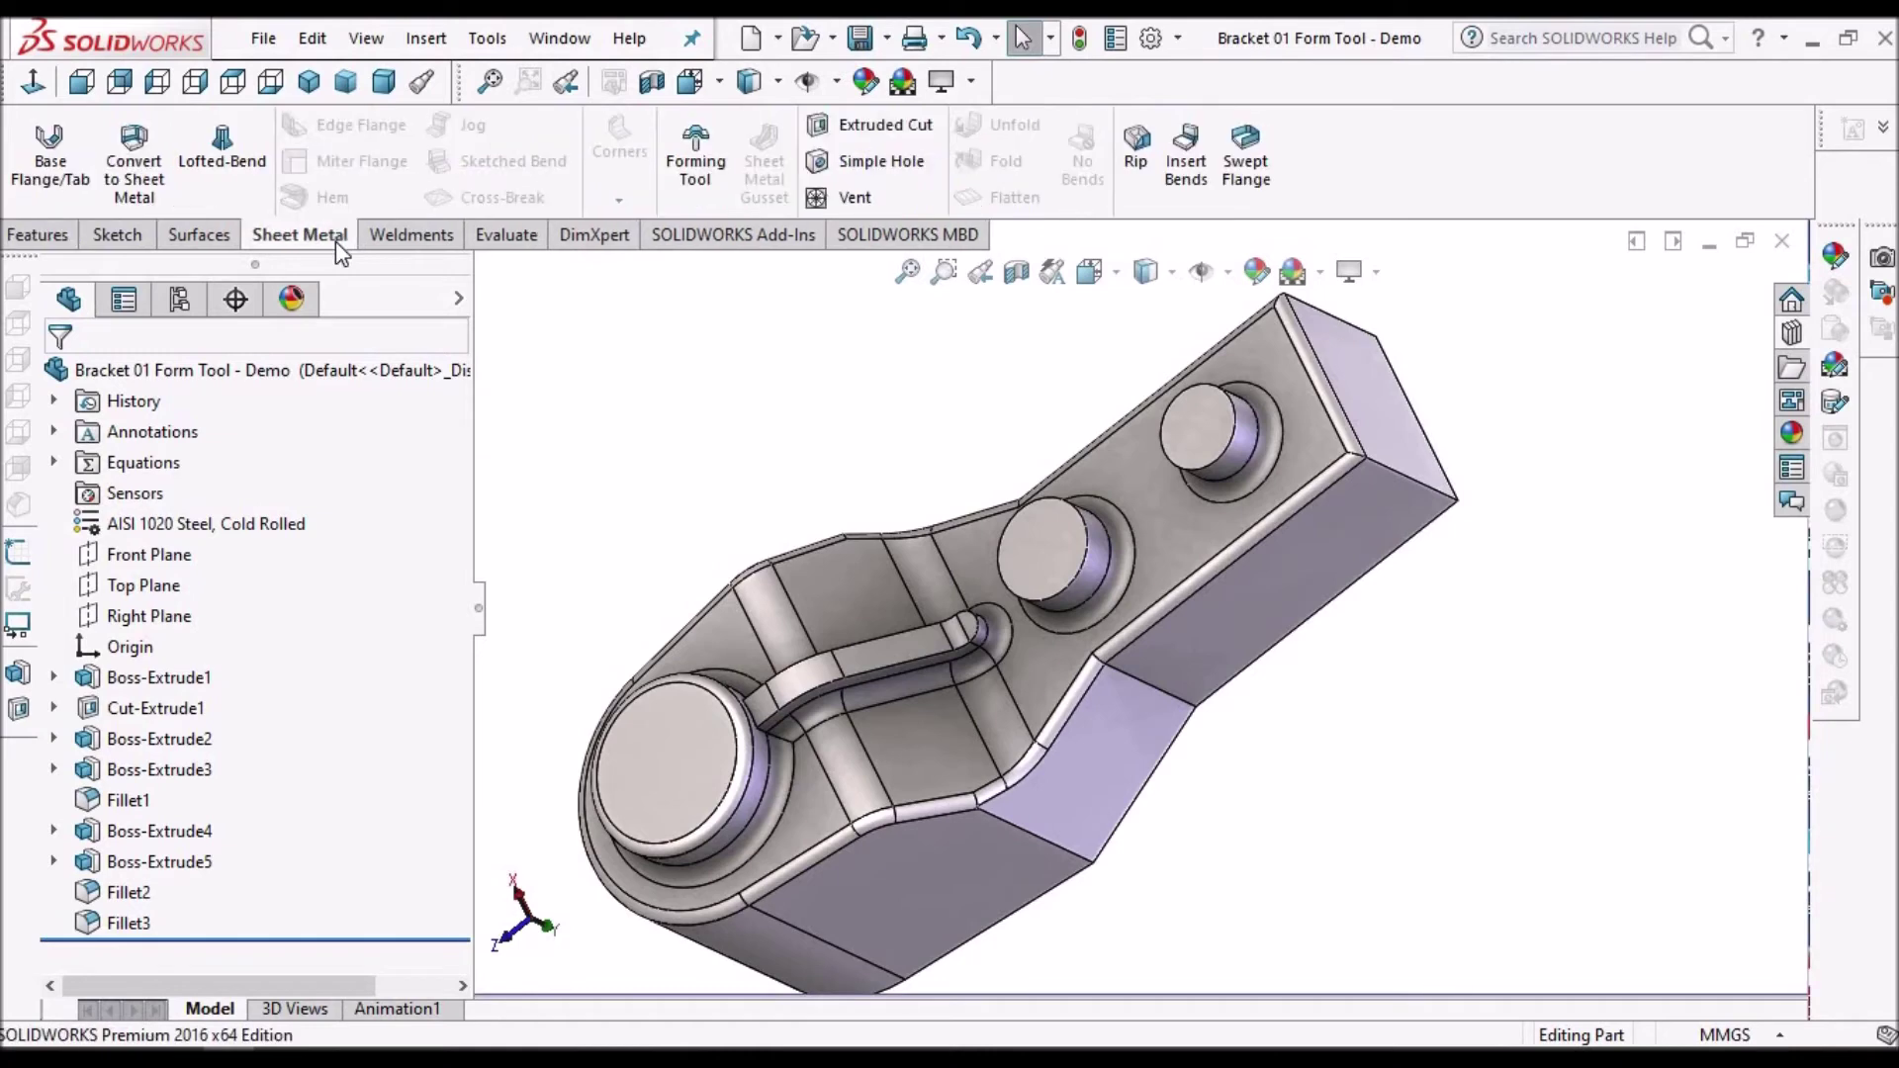
click(700, 170)
middle_drag(1348, 619, 1253, 719)
scroll(1365, 730, up, 3)
scroll(1365, 734, down, 4)
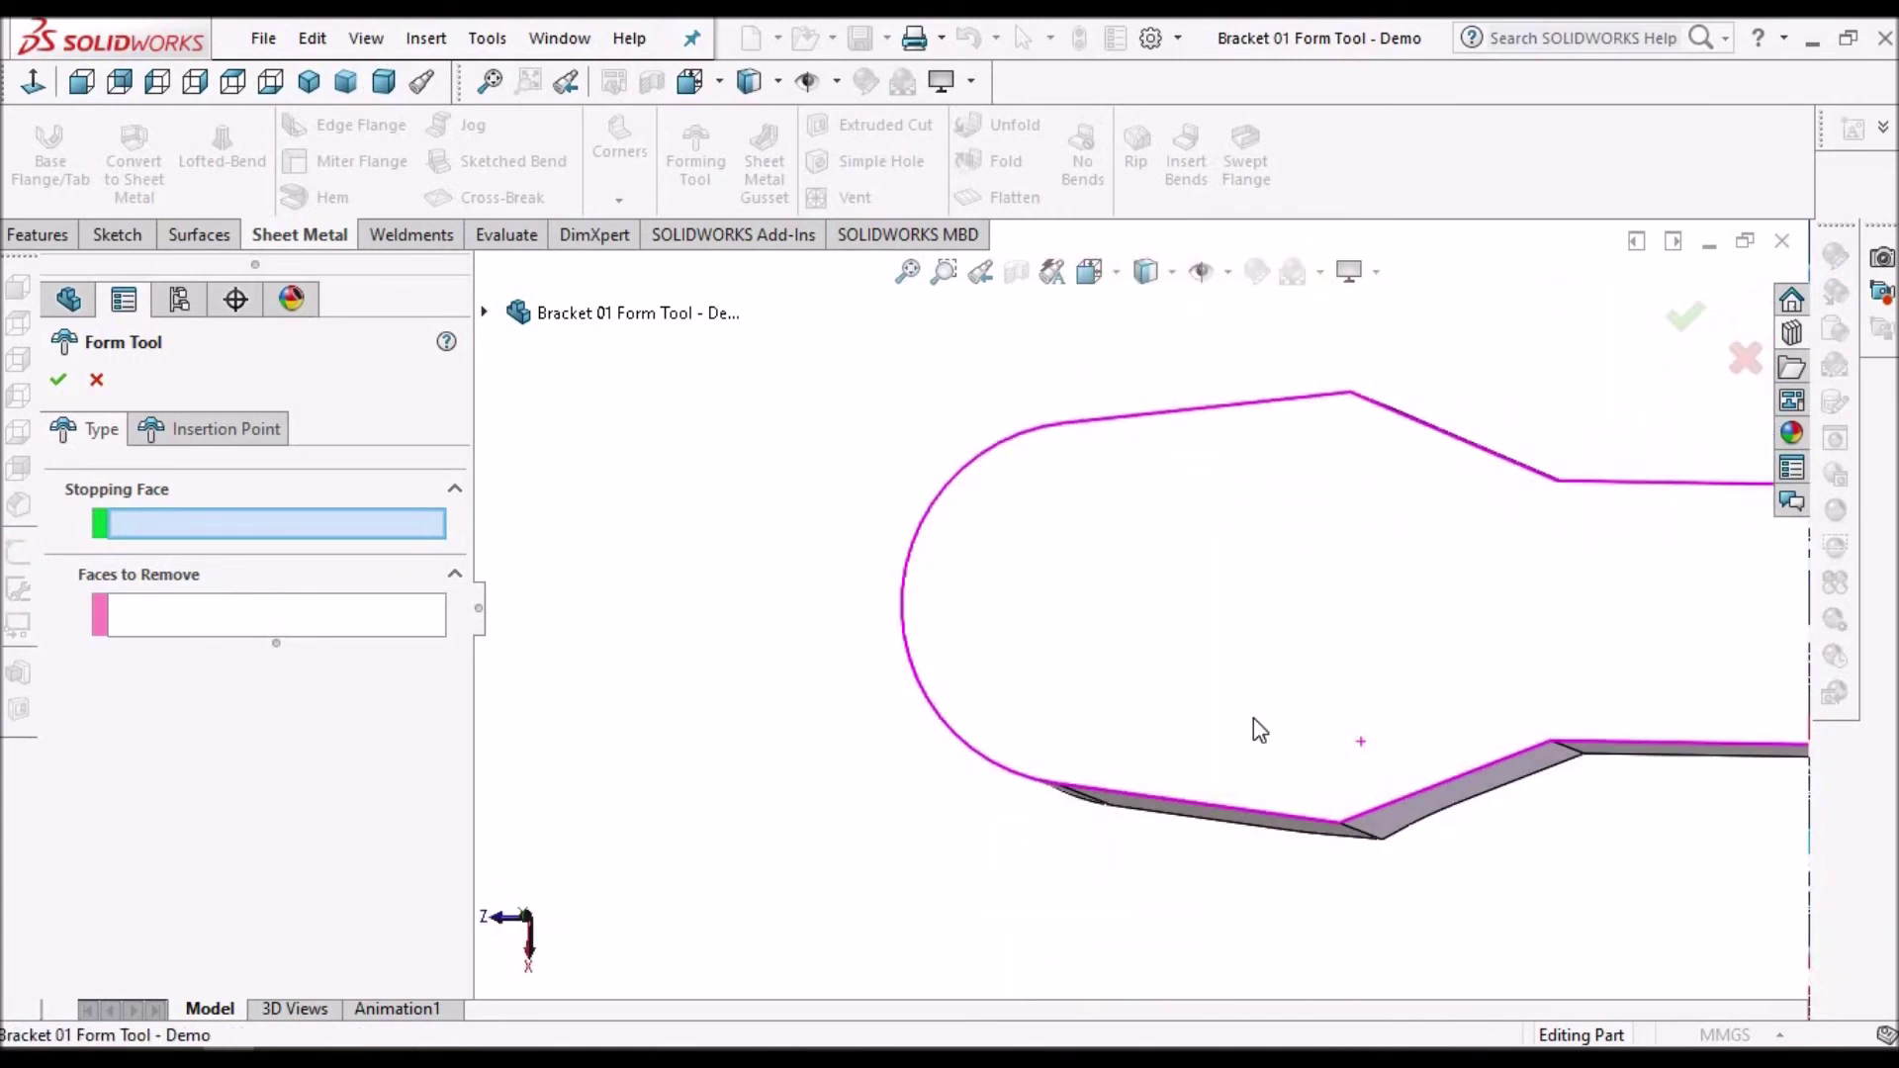
click(1264, 605)
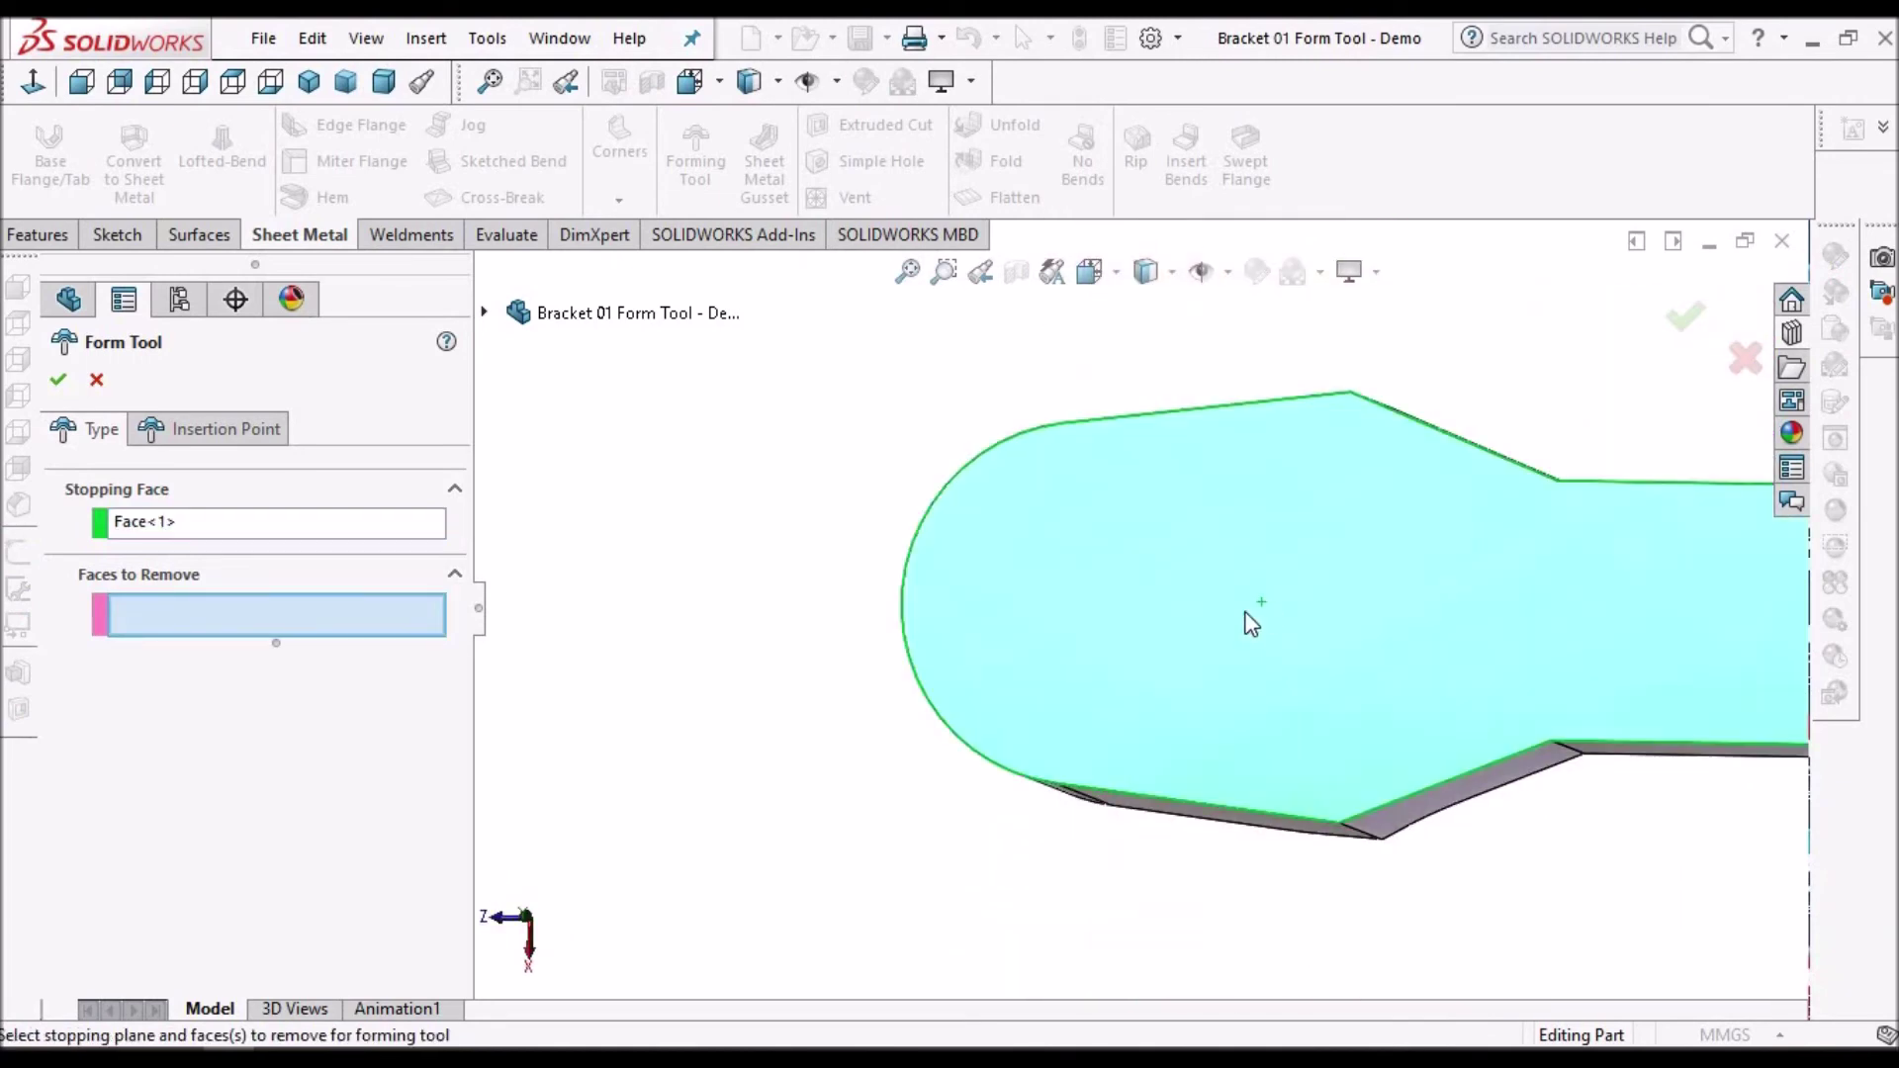
- Set the top faces of the two small bosses as the faces to remove and create the forming tool
middle_drag(1130, 570, 1397, 762)
middle_drag(760, 865, 1368, 571)
scroll(781, 514, down, 4)
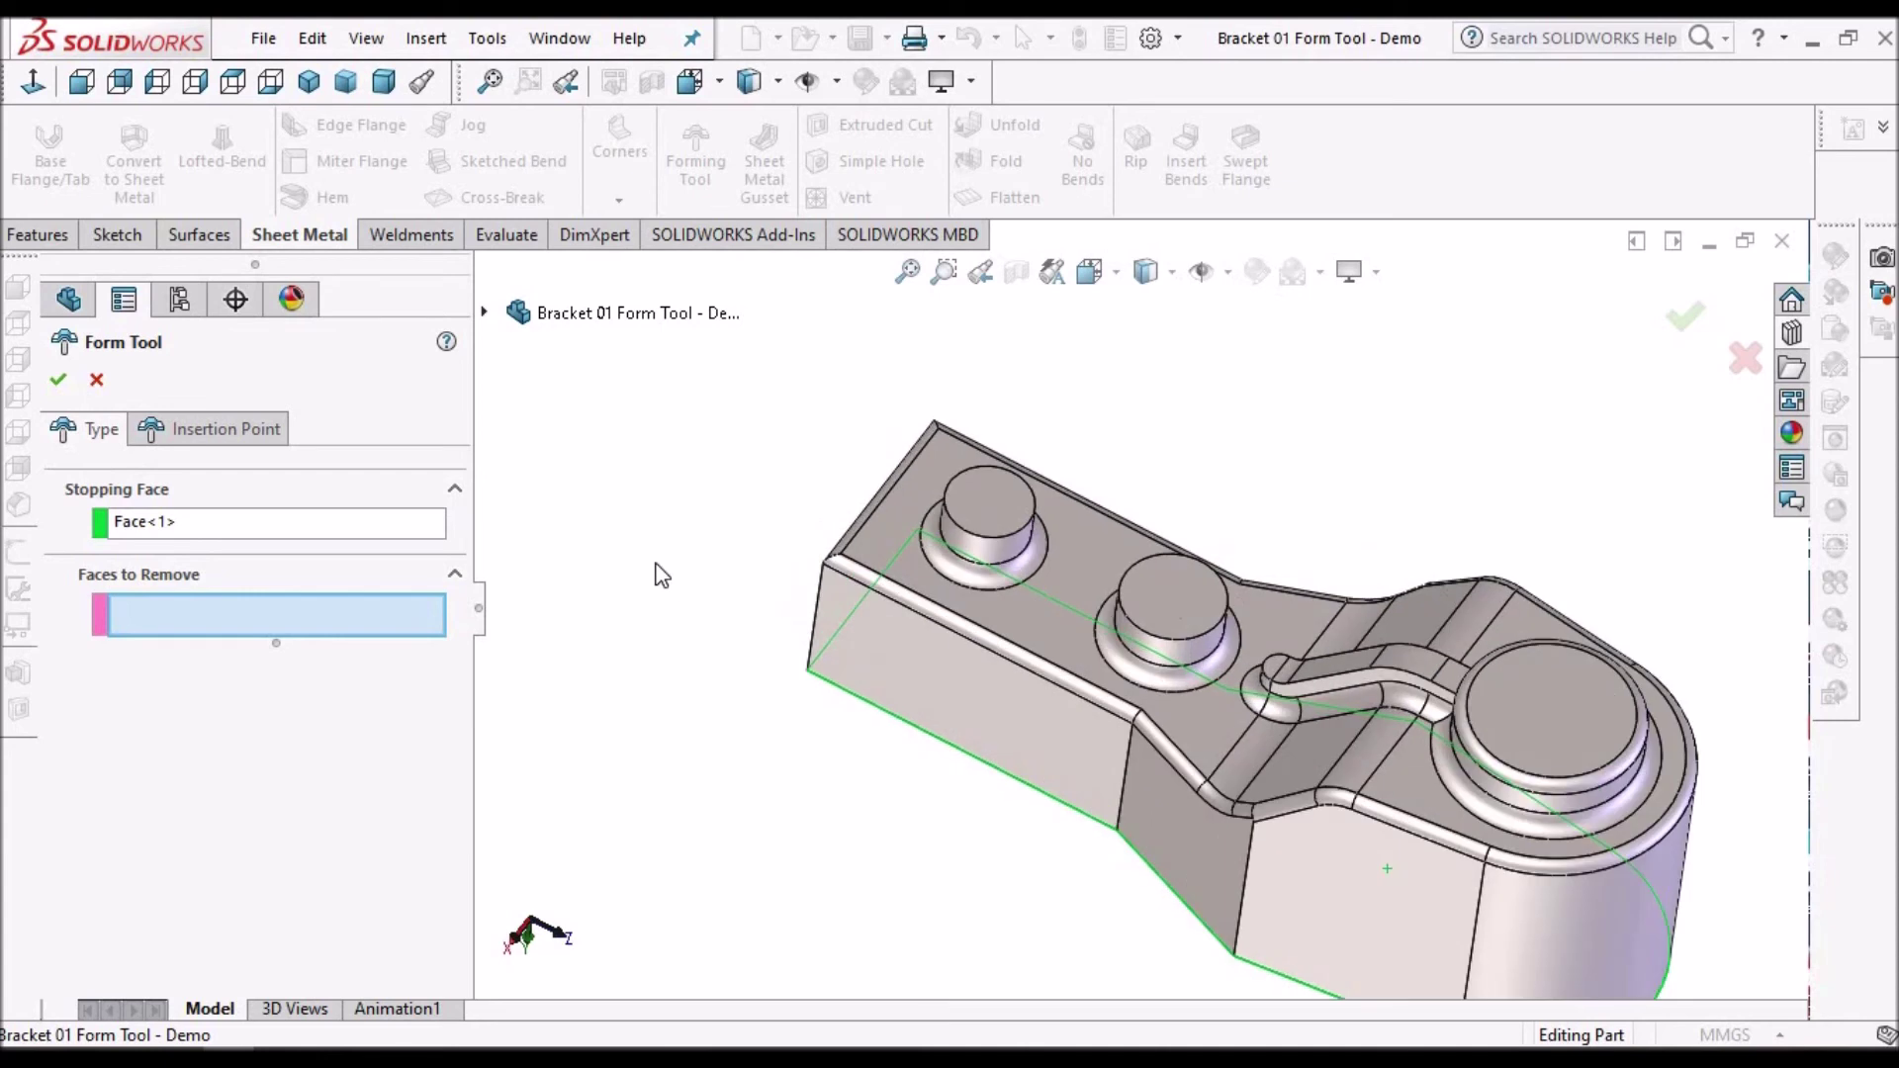
scroll(1009, 508, down, 1)
click(998, 508)
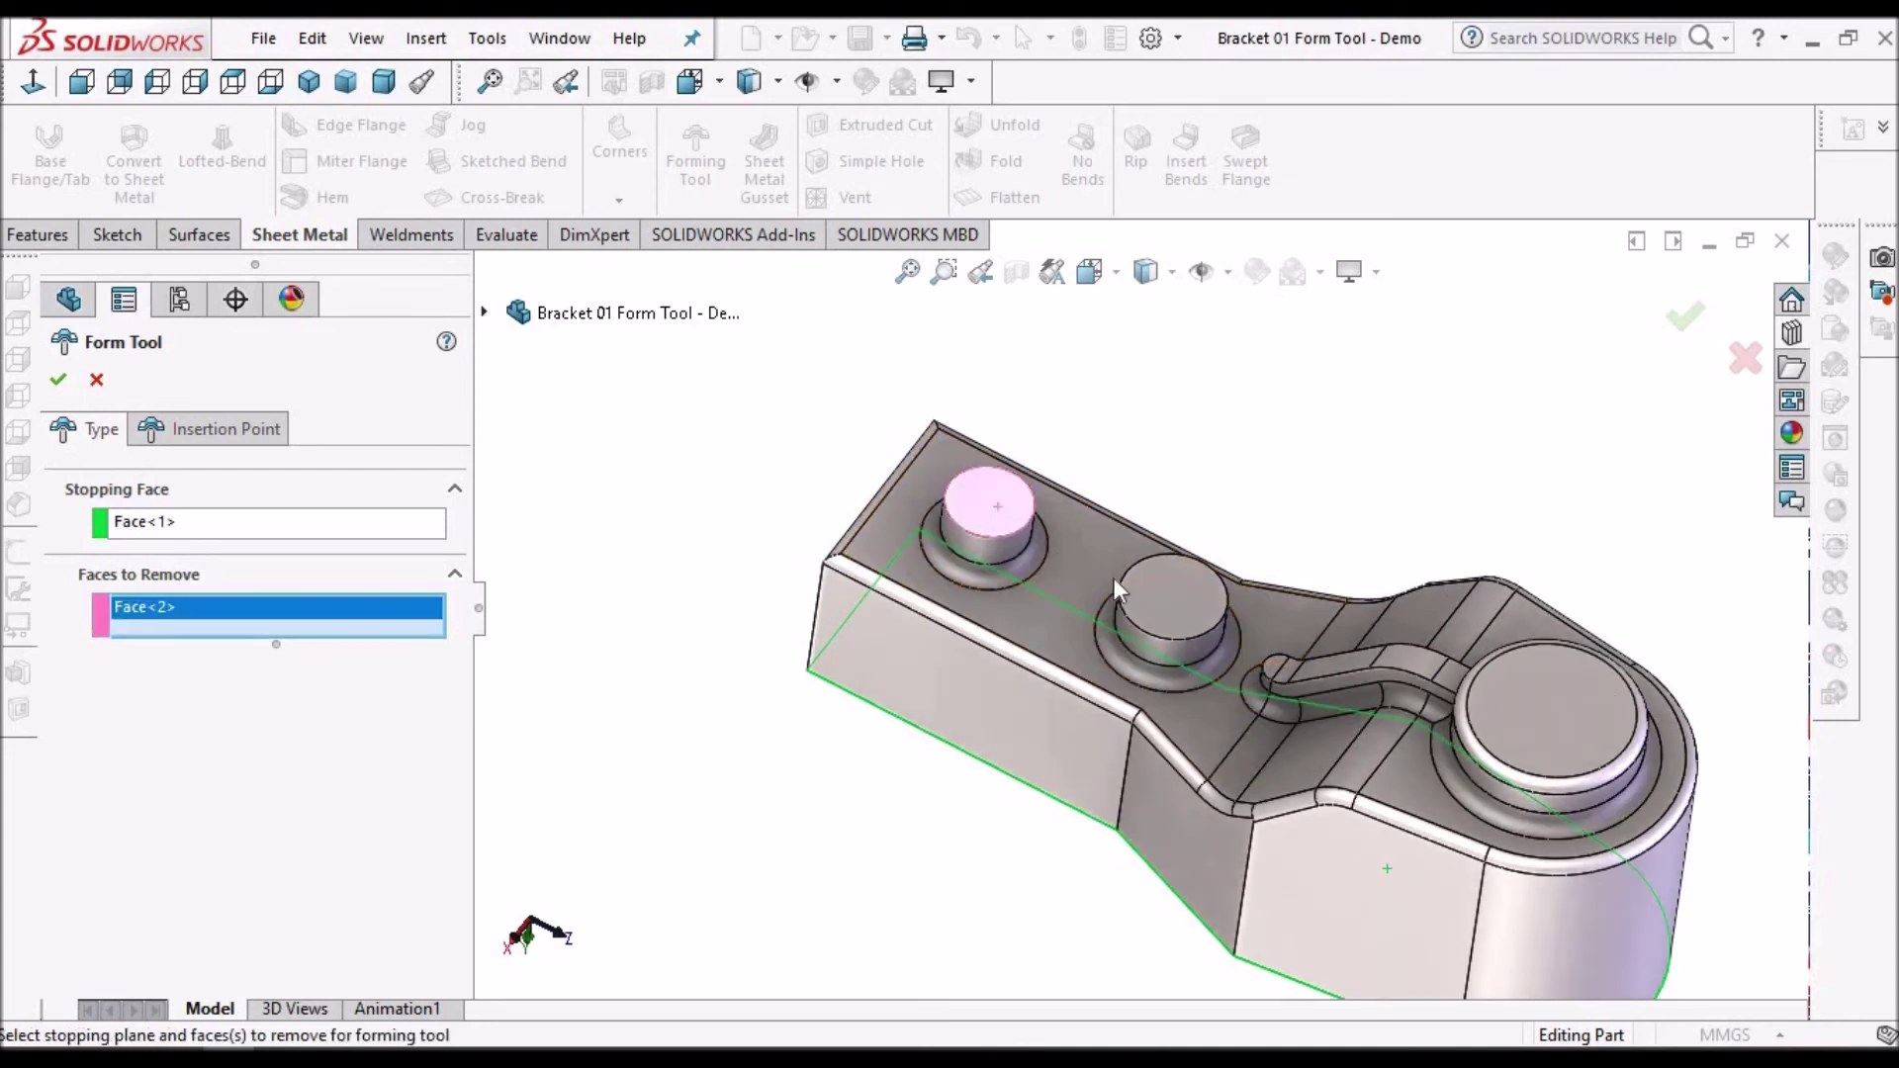
click(1200, 609)
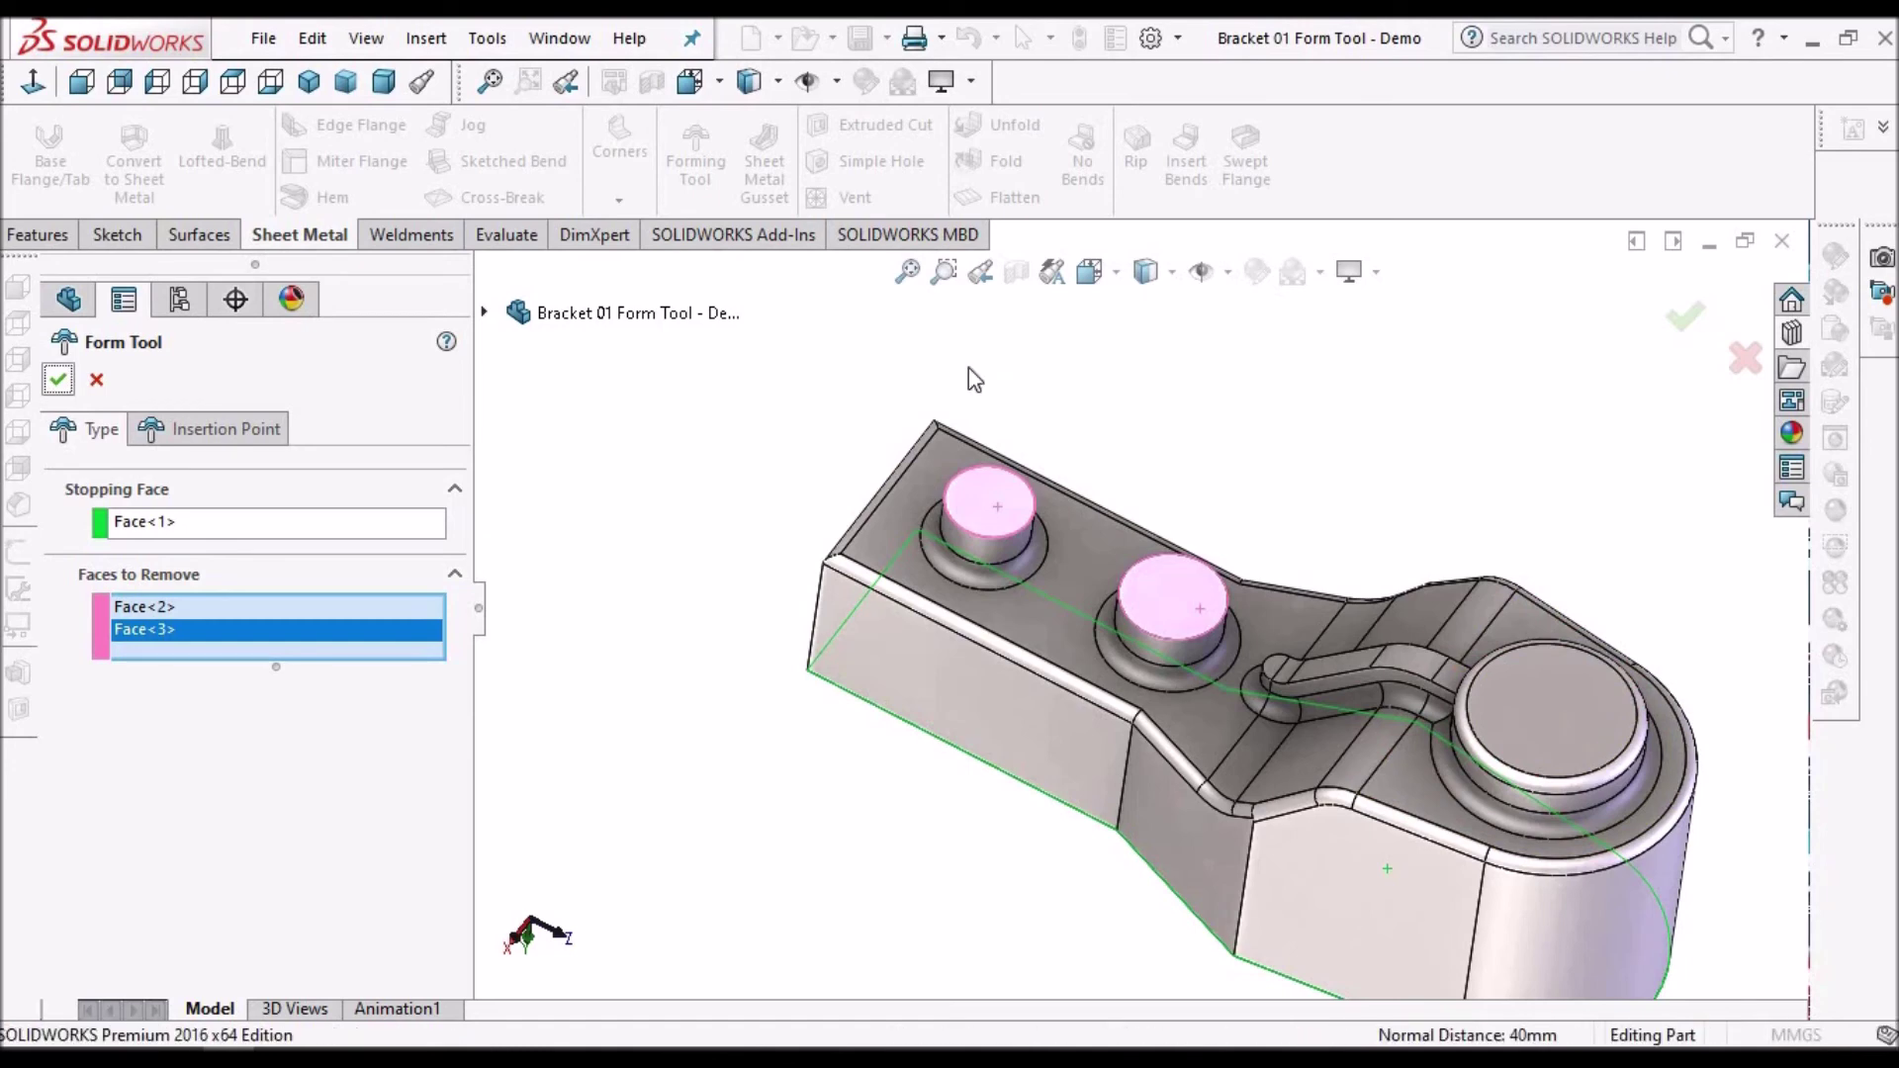
key(Return)
middle_drag(866, 803, 1091, 719)
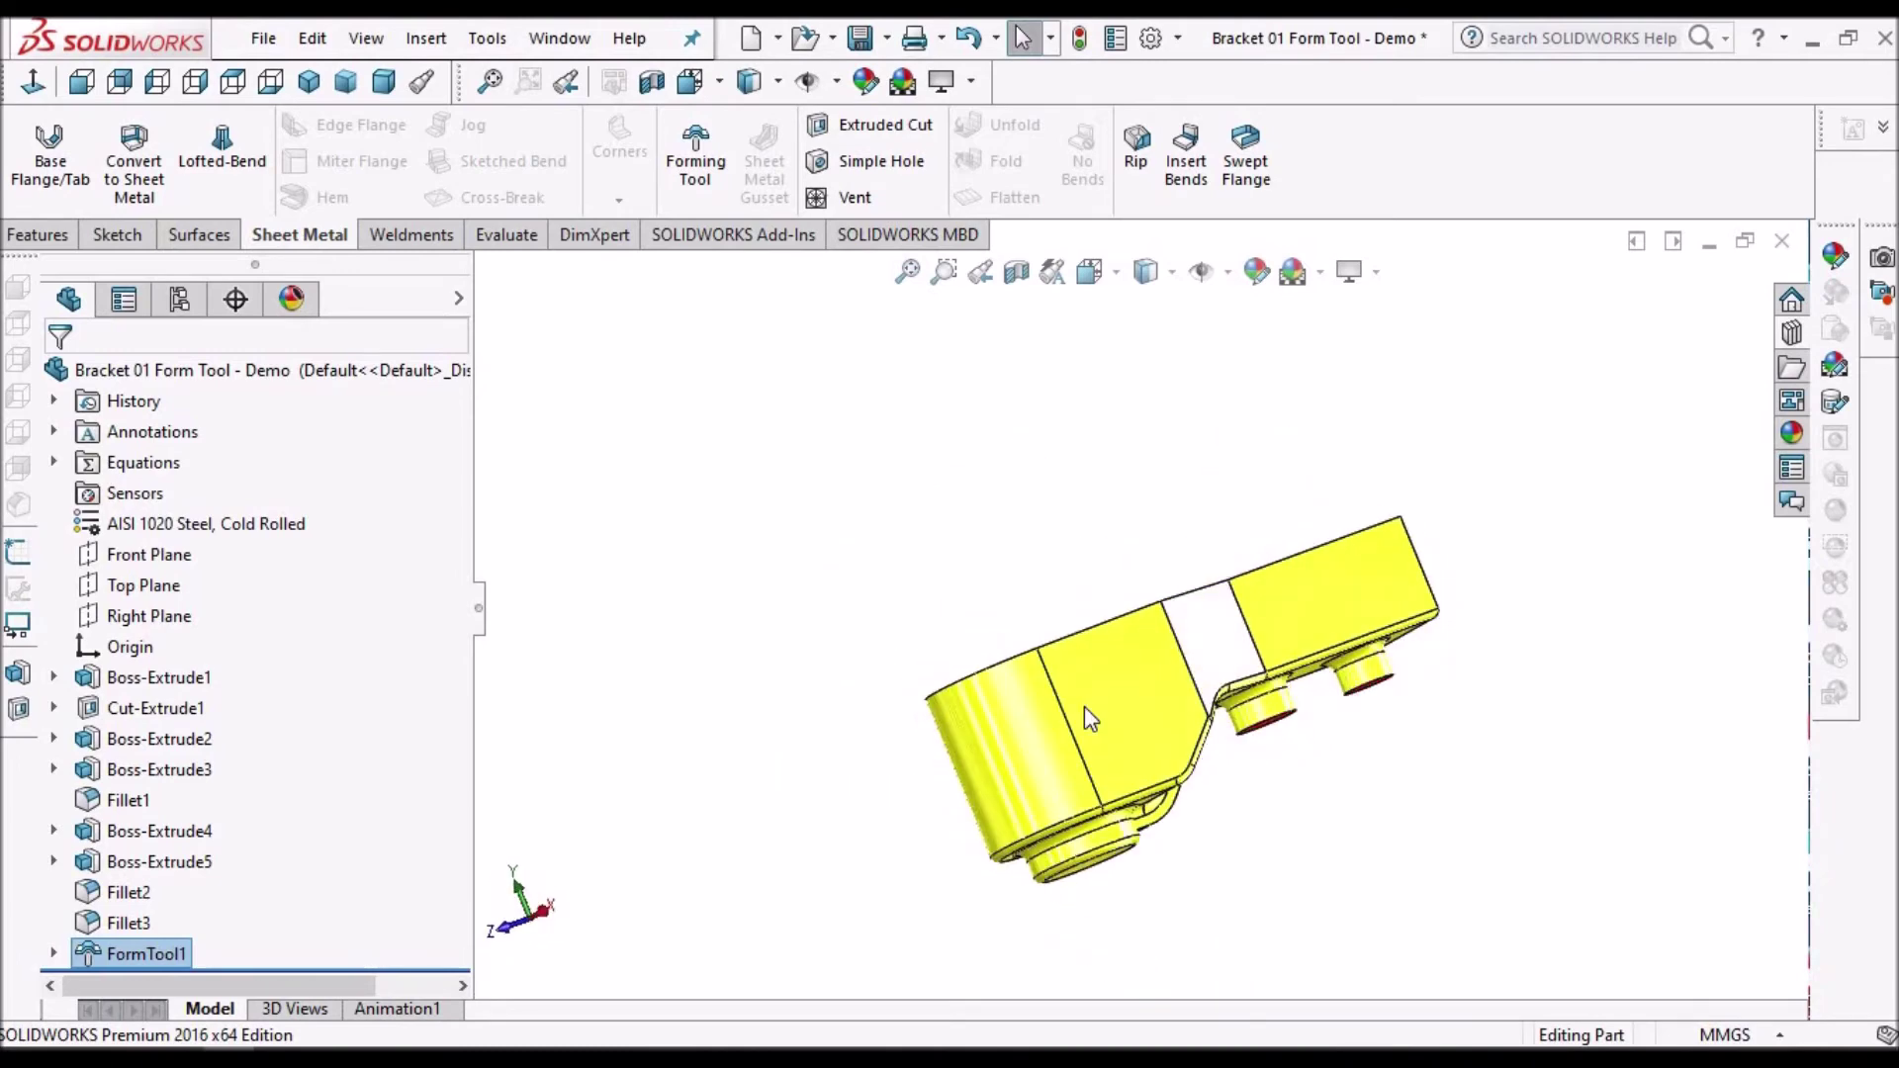
- Save the form tool part and open the forming tools folder of the Design Library
click(861, 38)
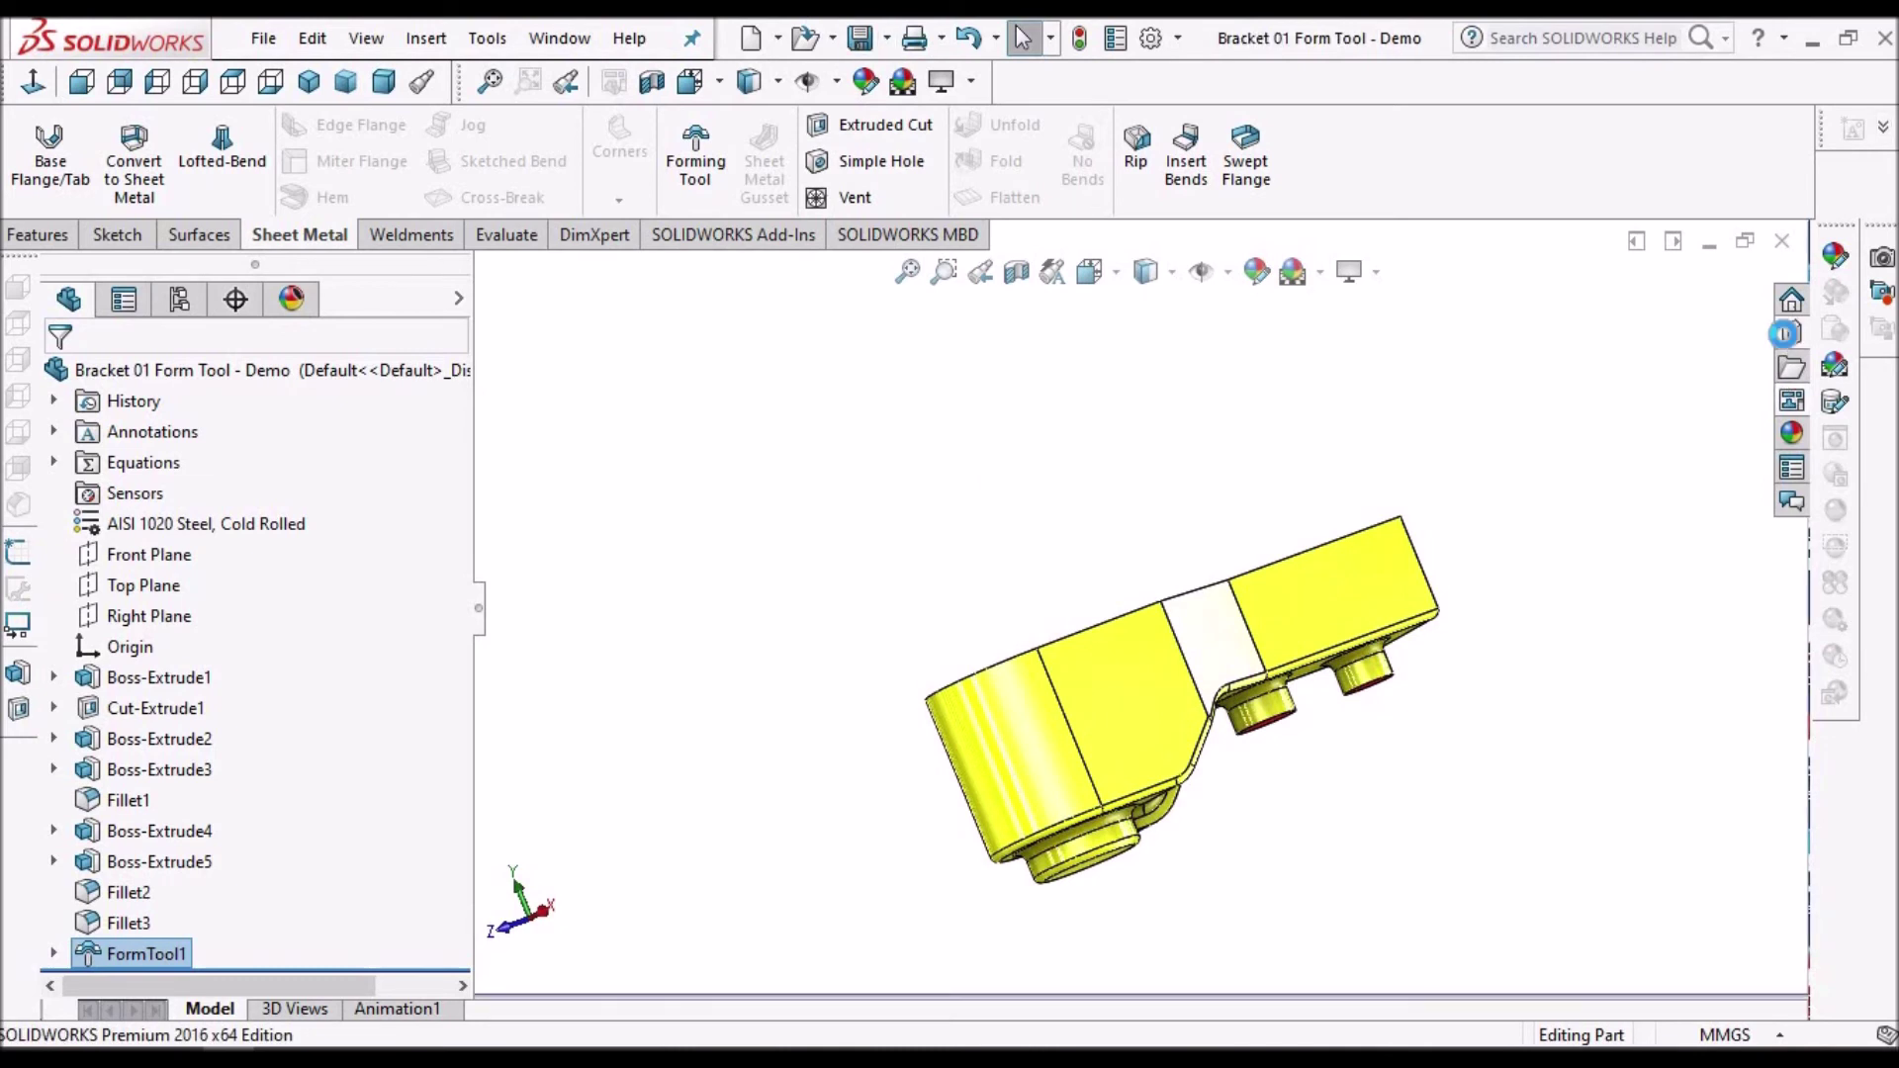
click(1791, 336)
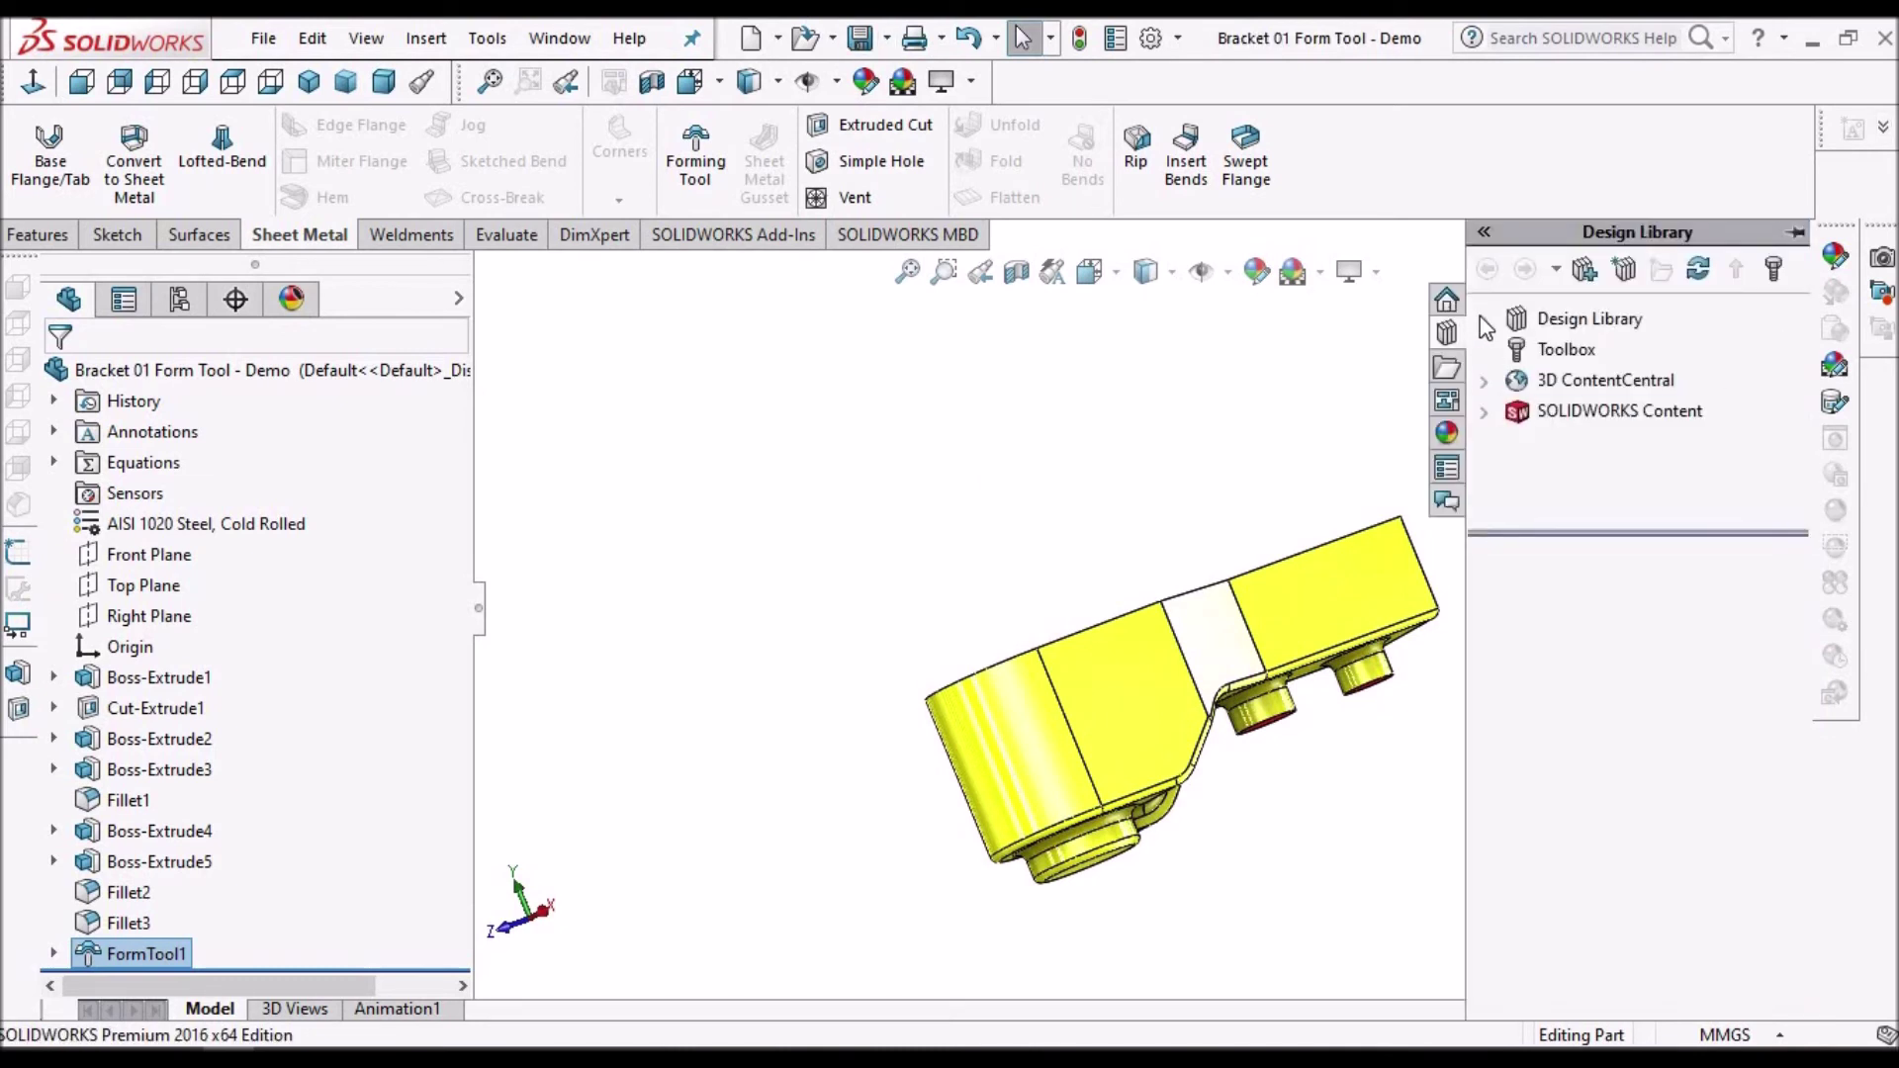
click(1486, 322)
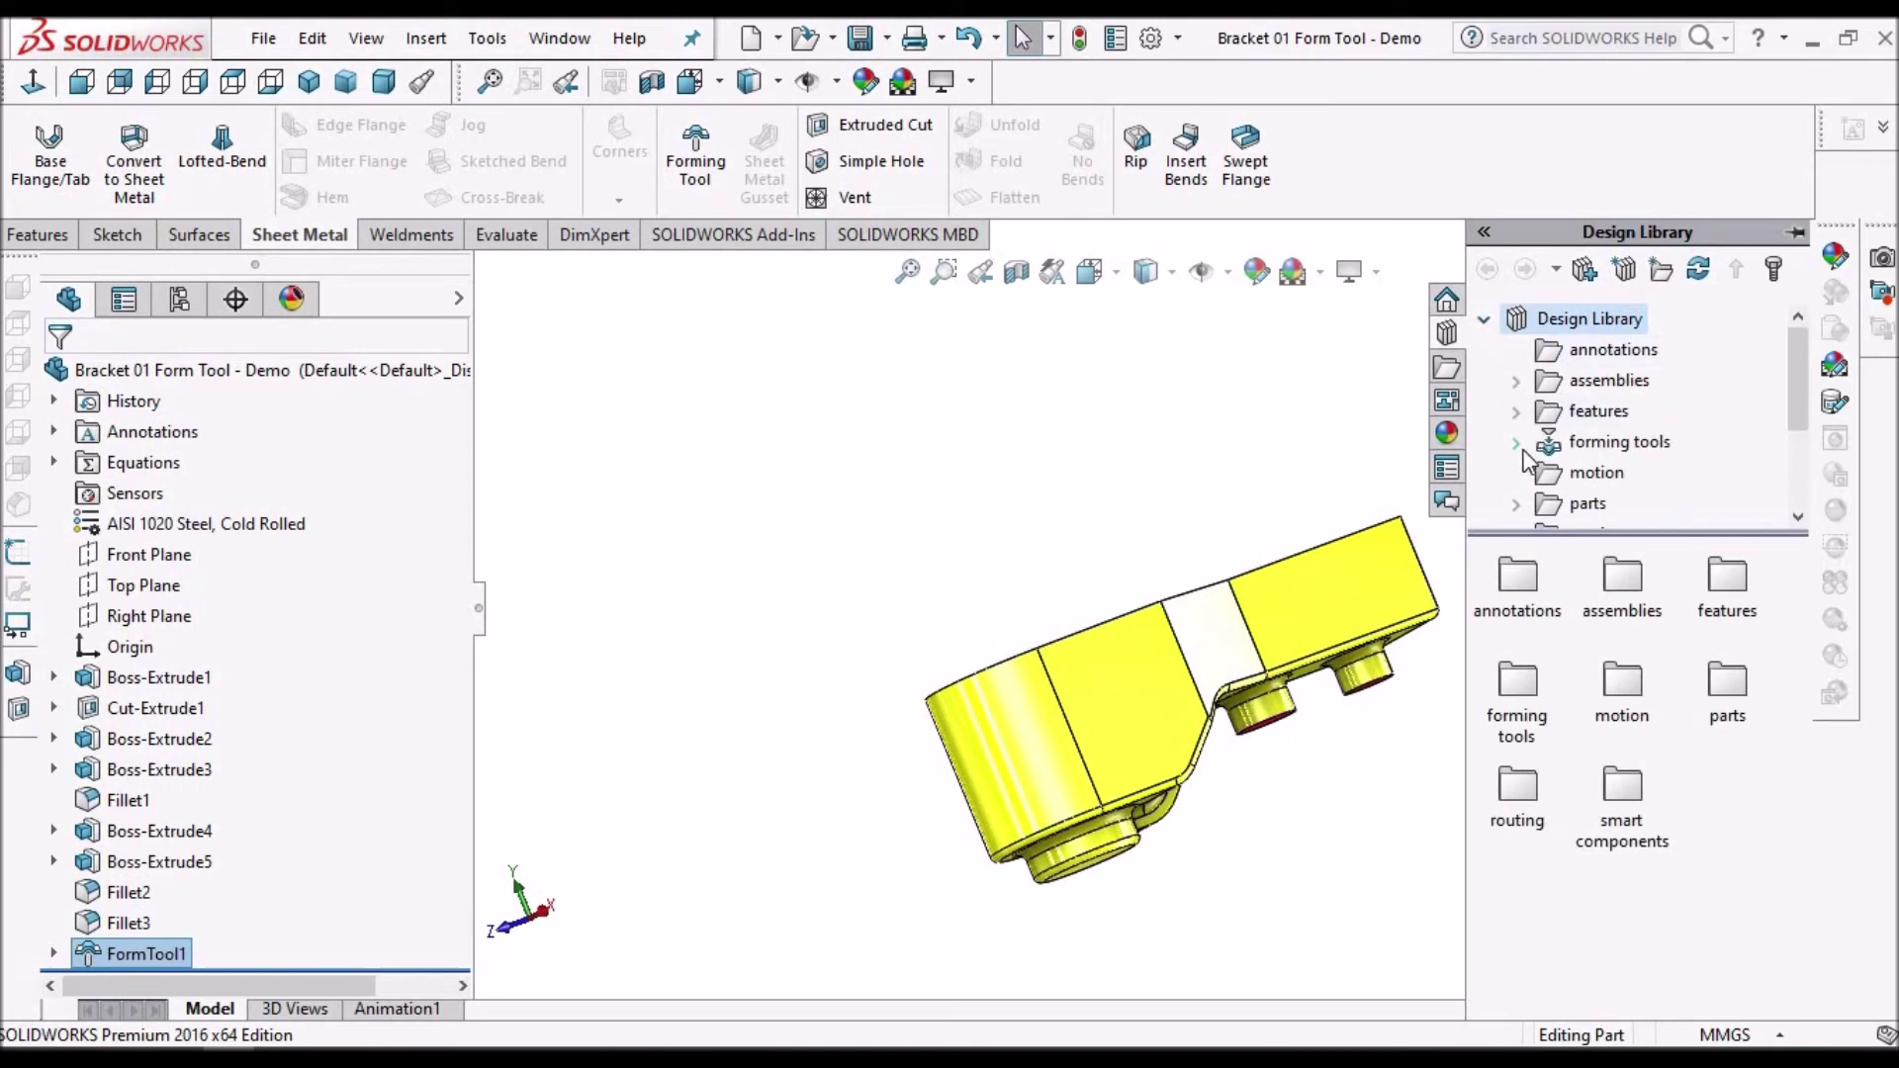
click(1524, 447)
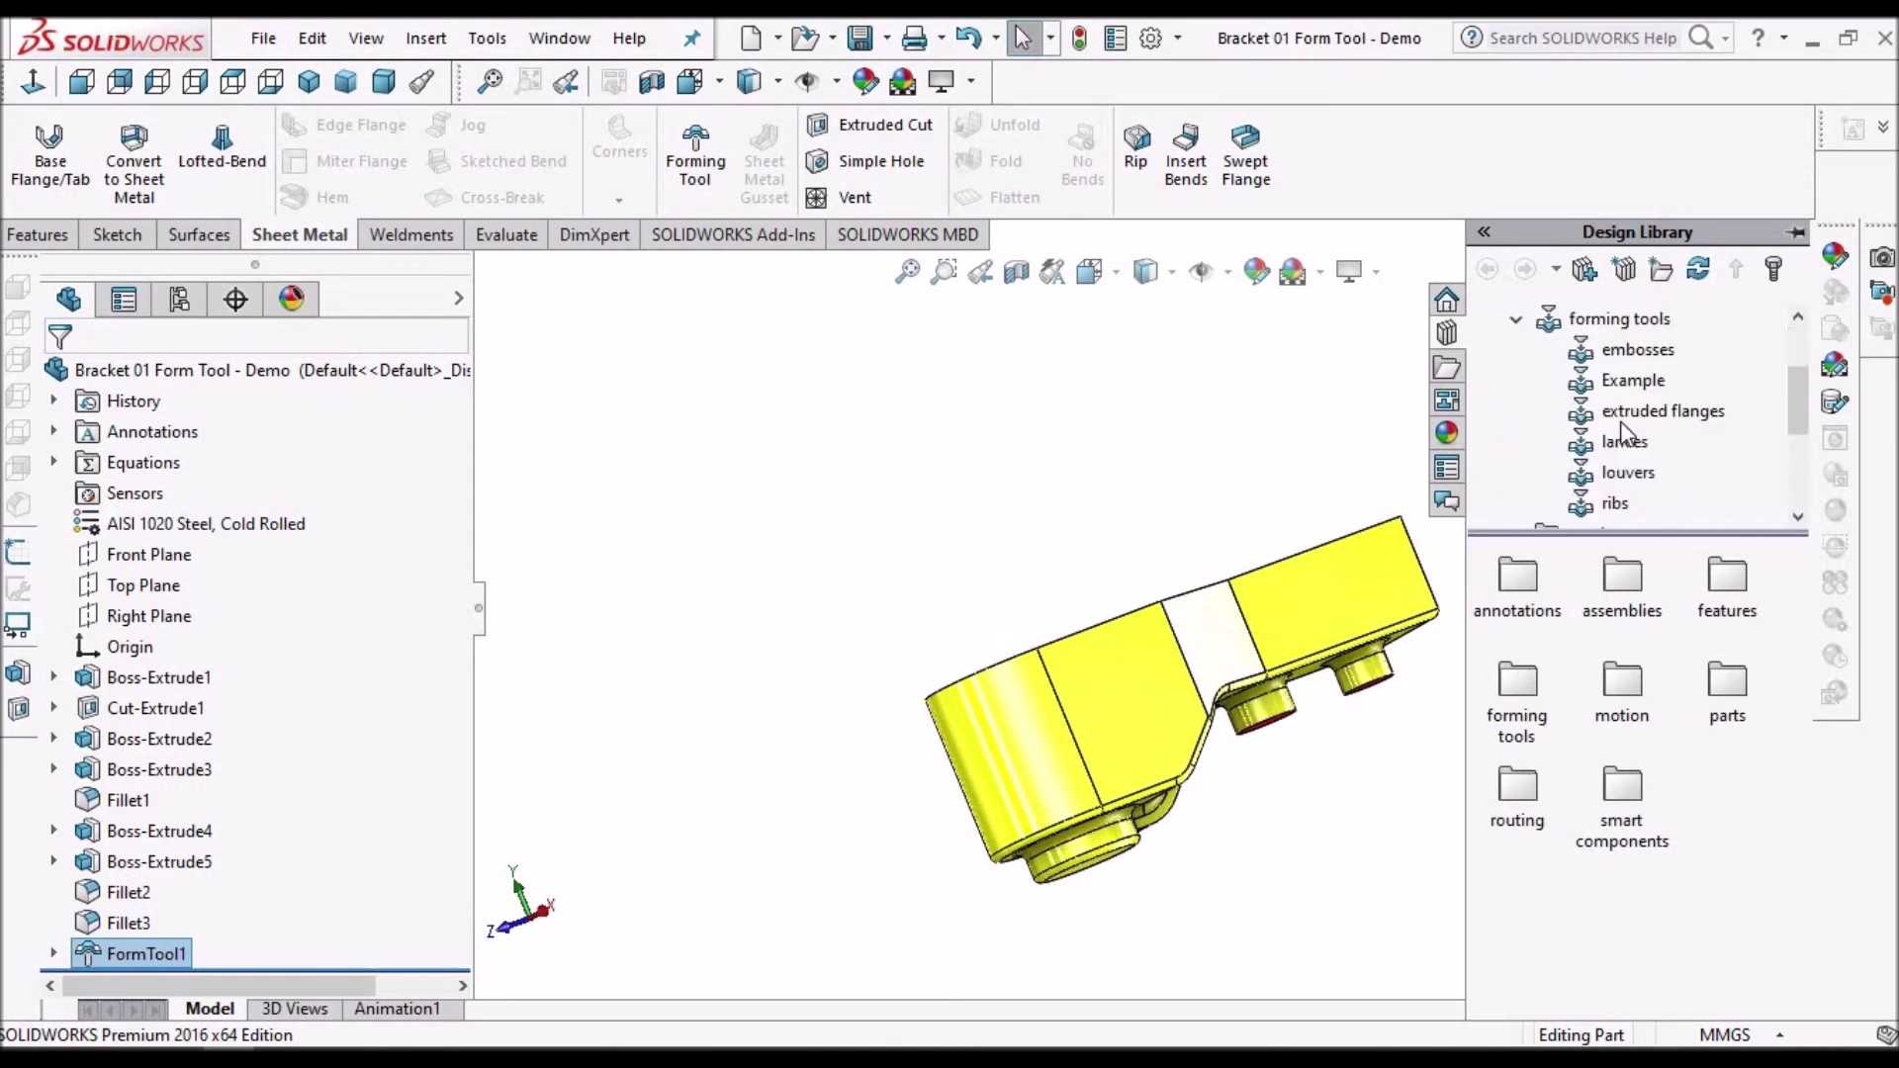
right_click(1630, 323)
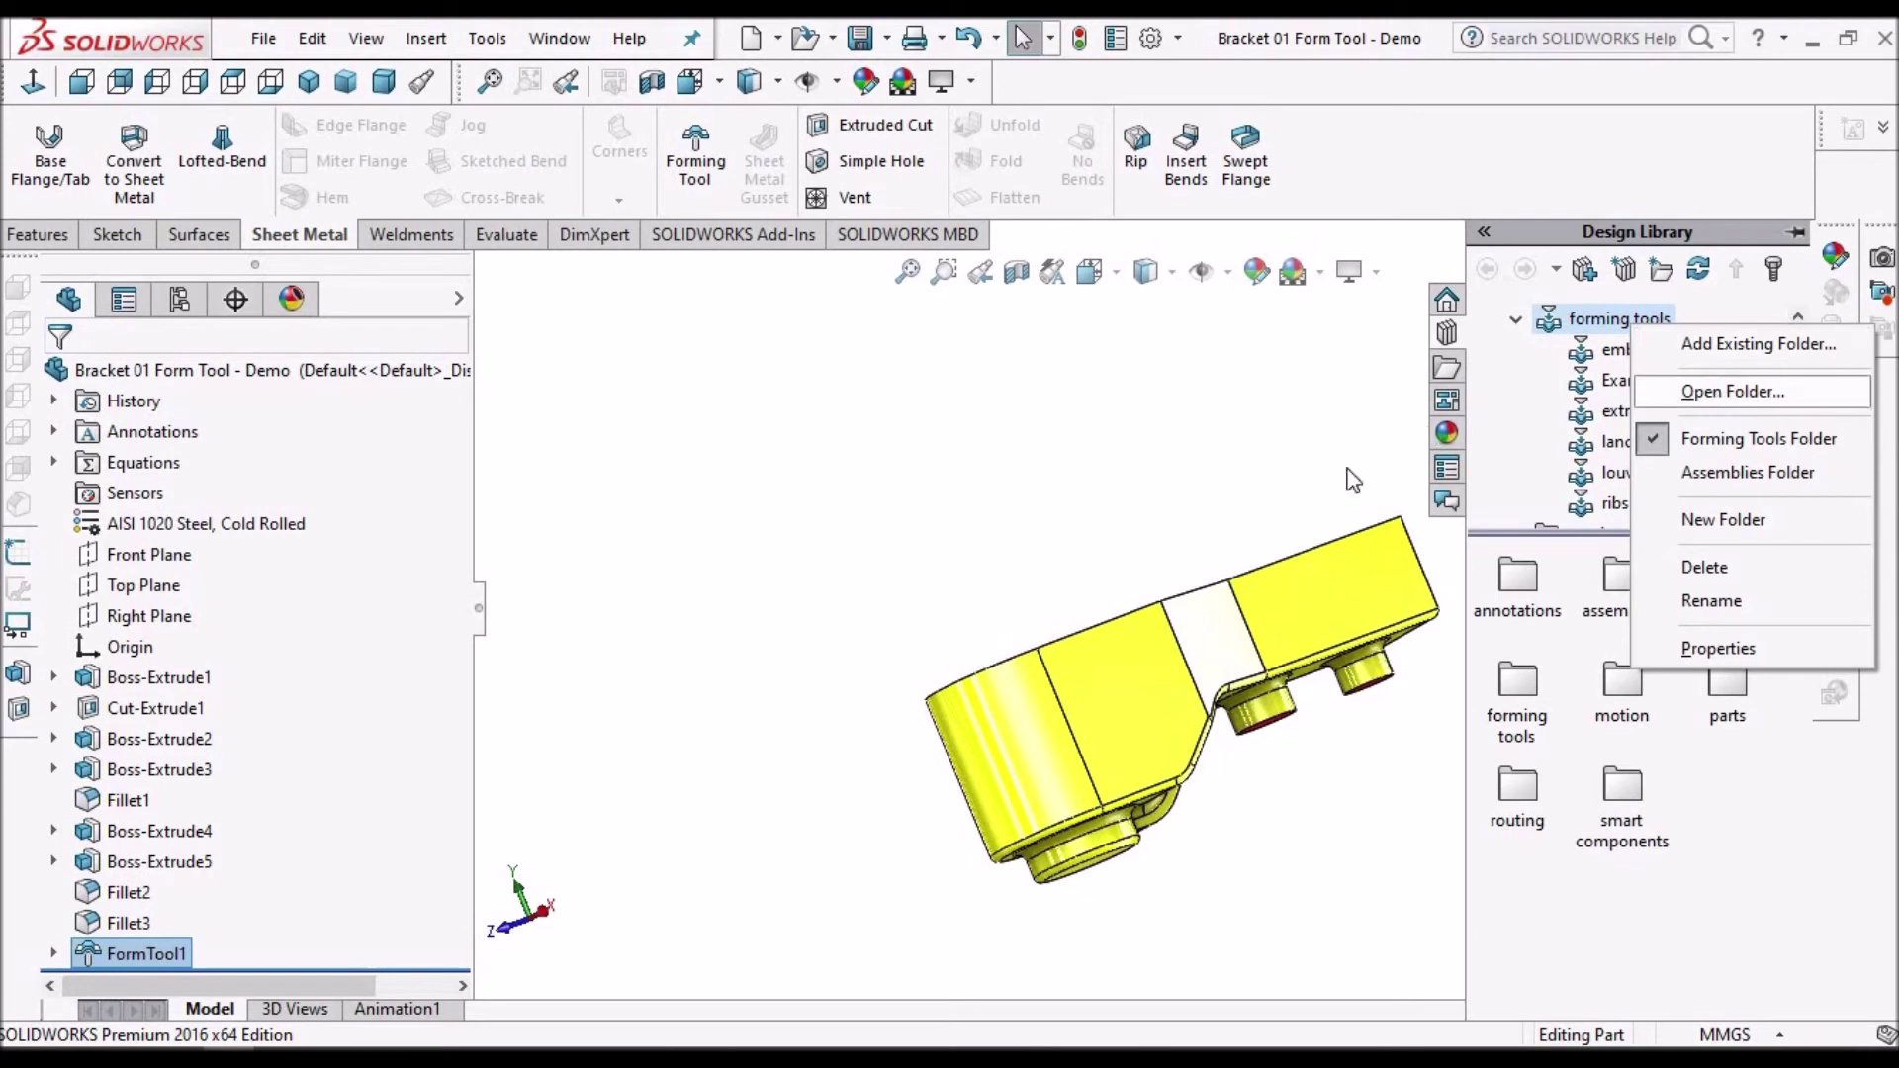
click(1192, 512)
scroll(1178, 509, up, 1)
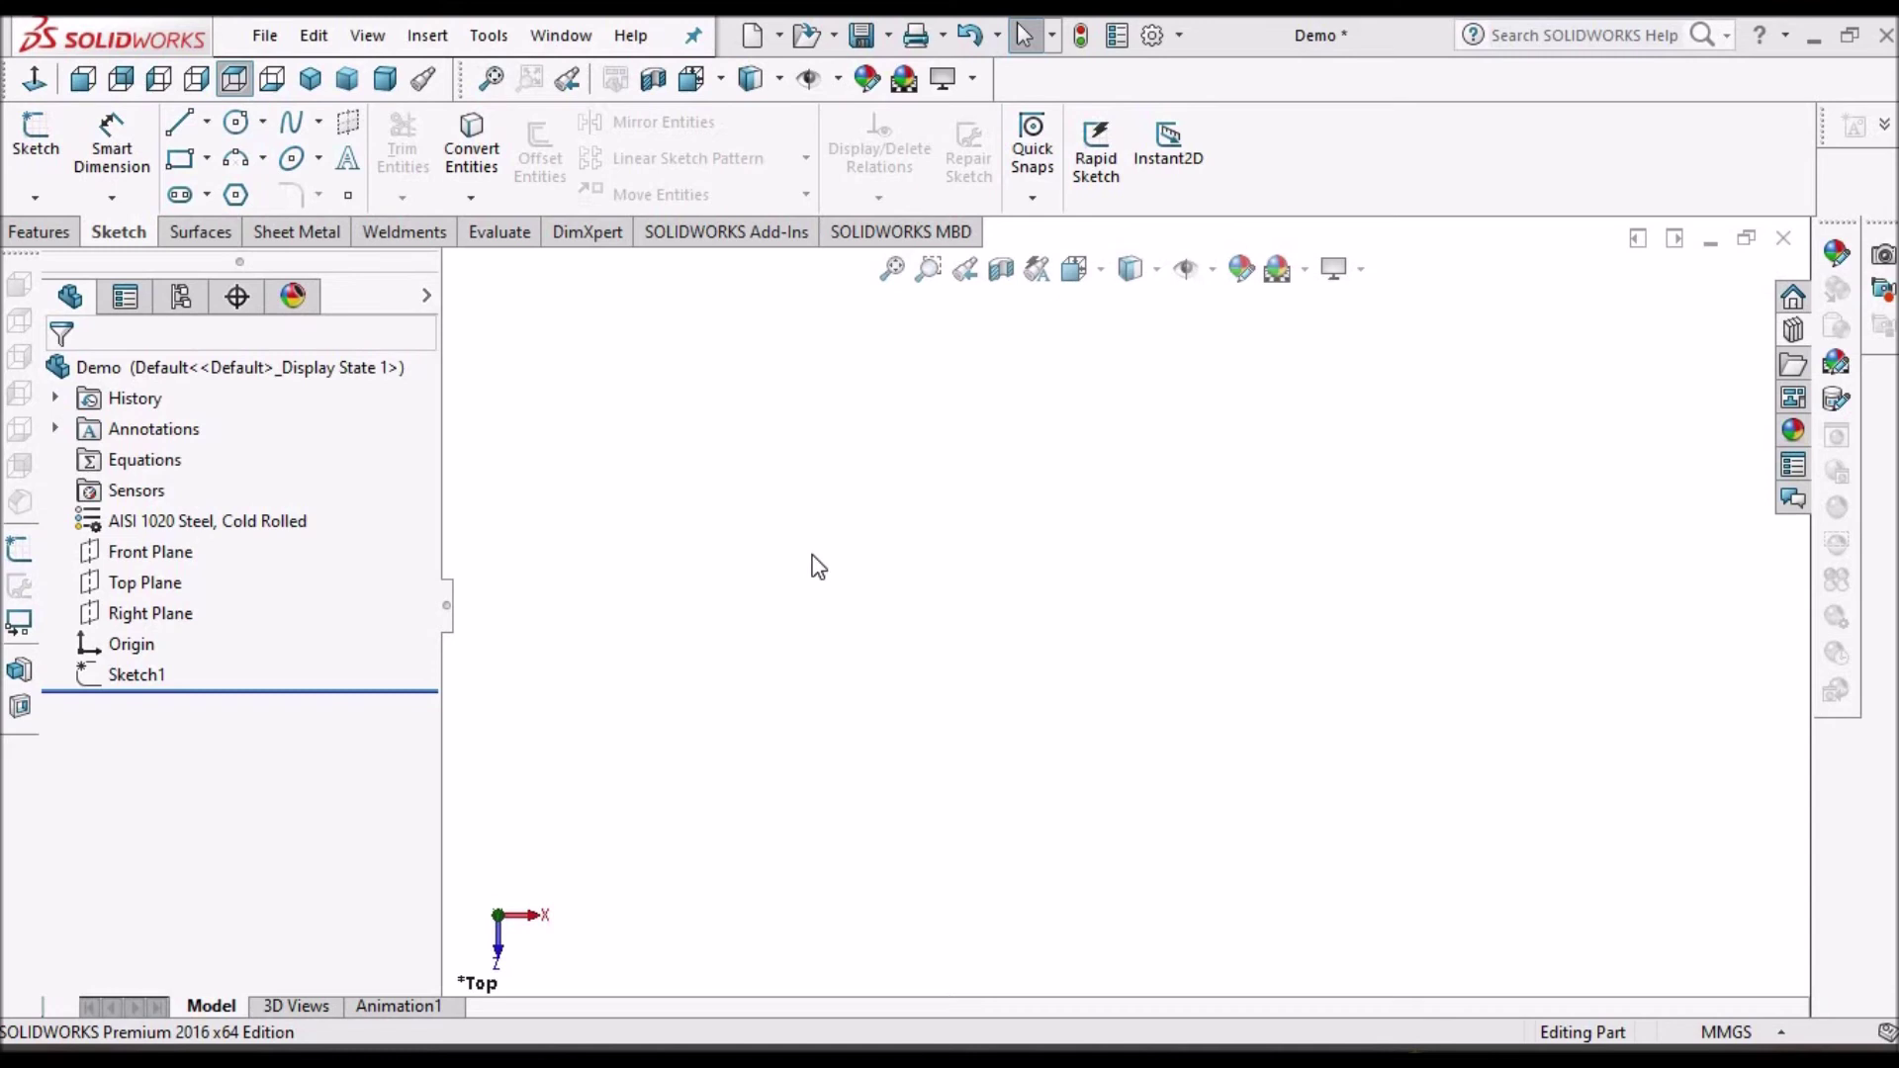
- Examine the square profile sketch of the Demo part and leave it unedited
click(133, 674)
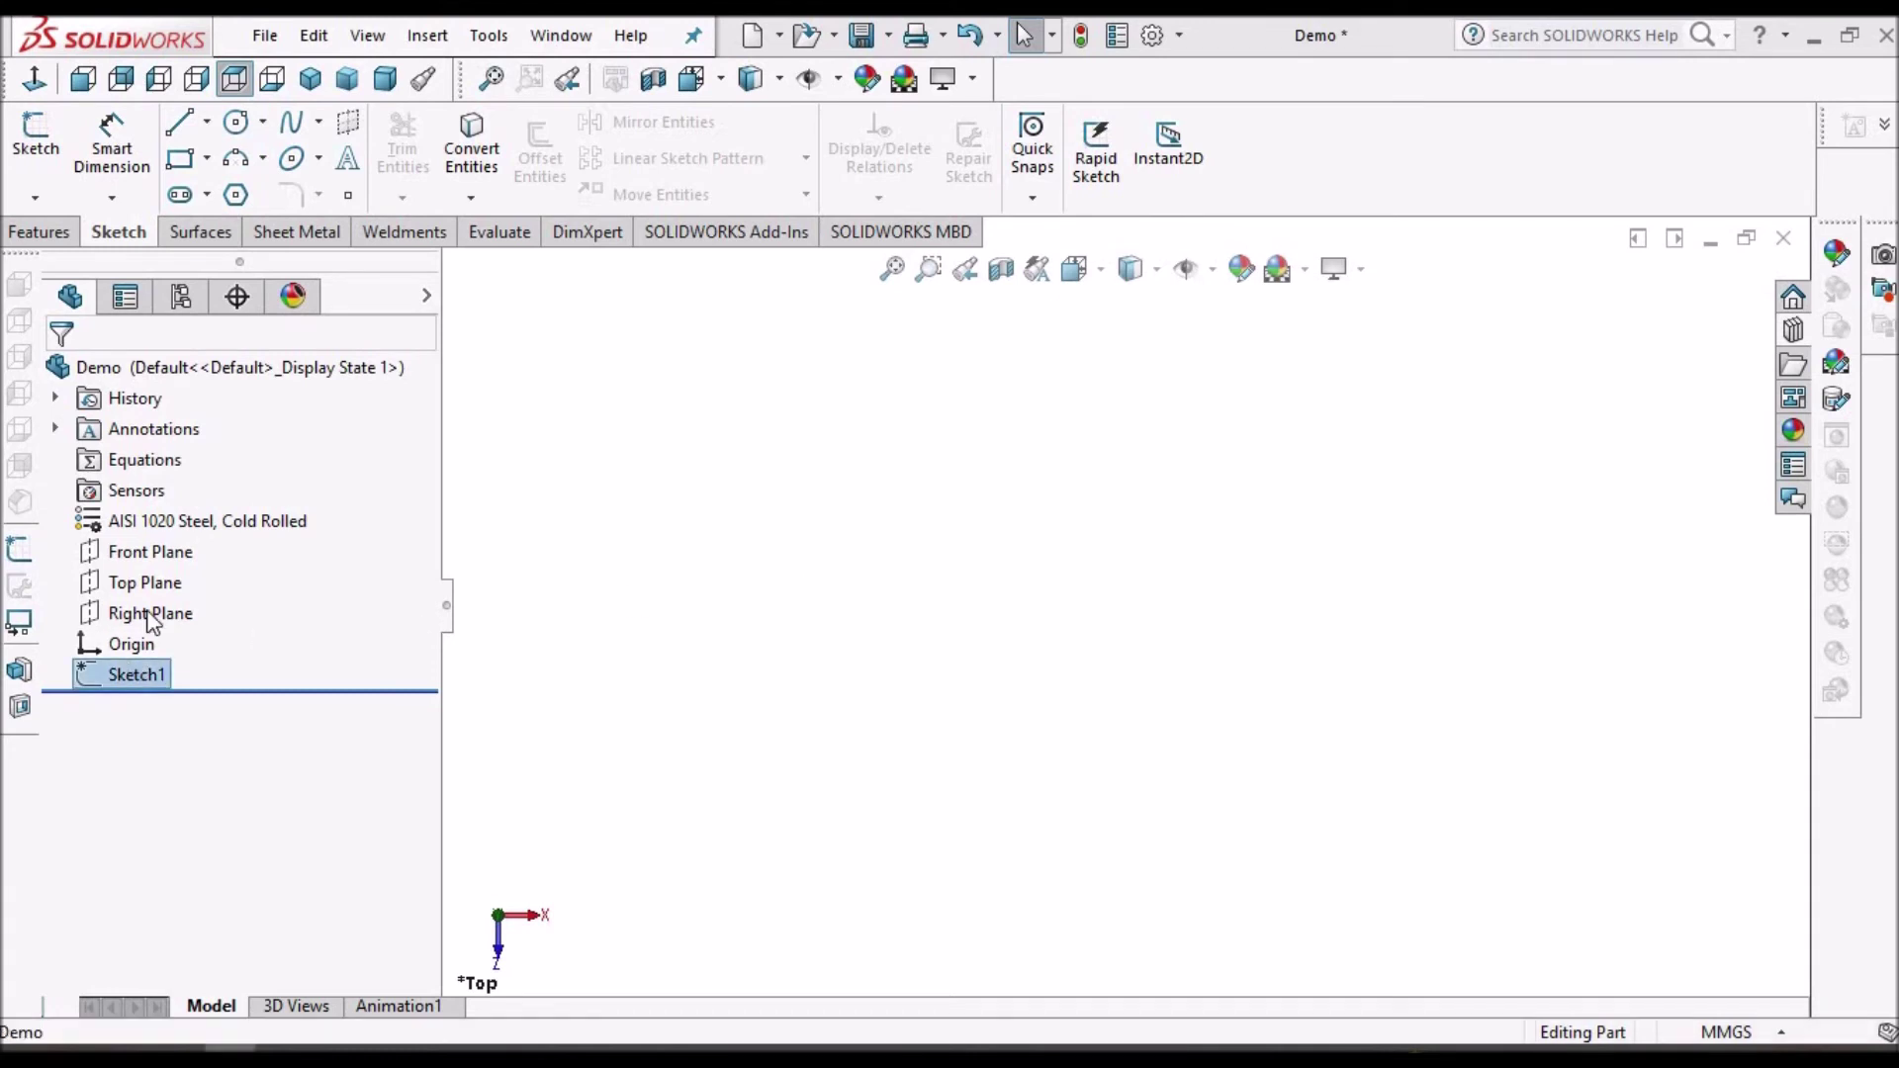
right_click(133, 674)
click(153, 457)
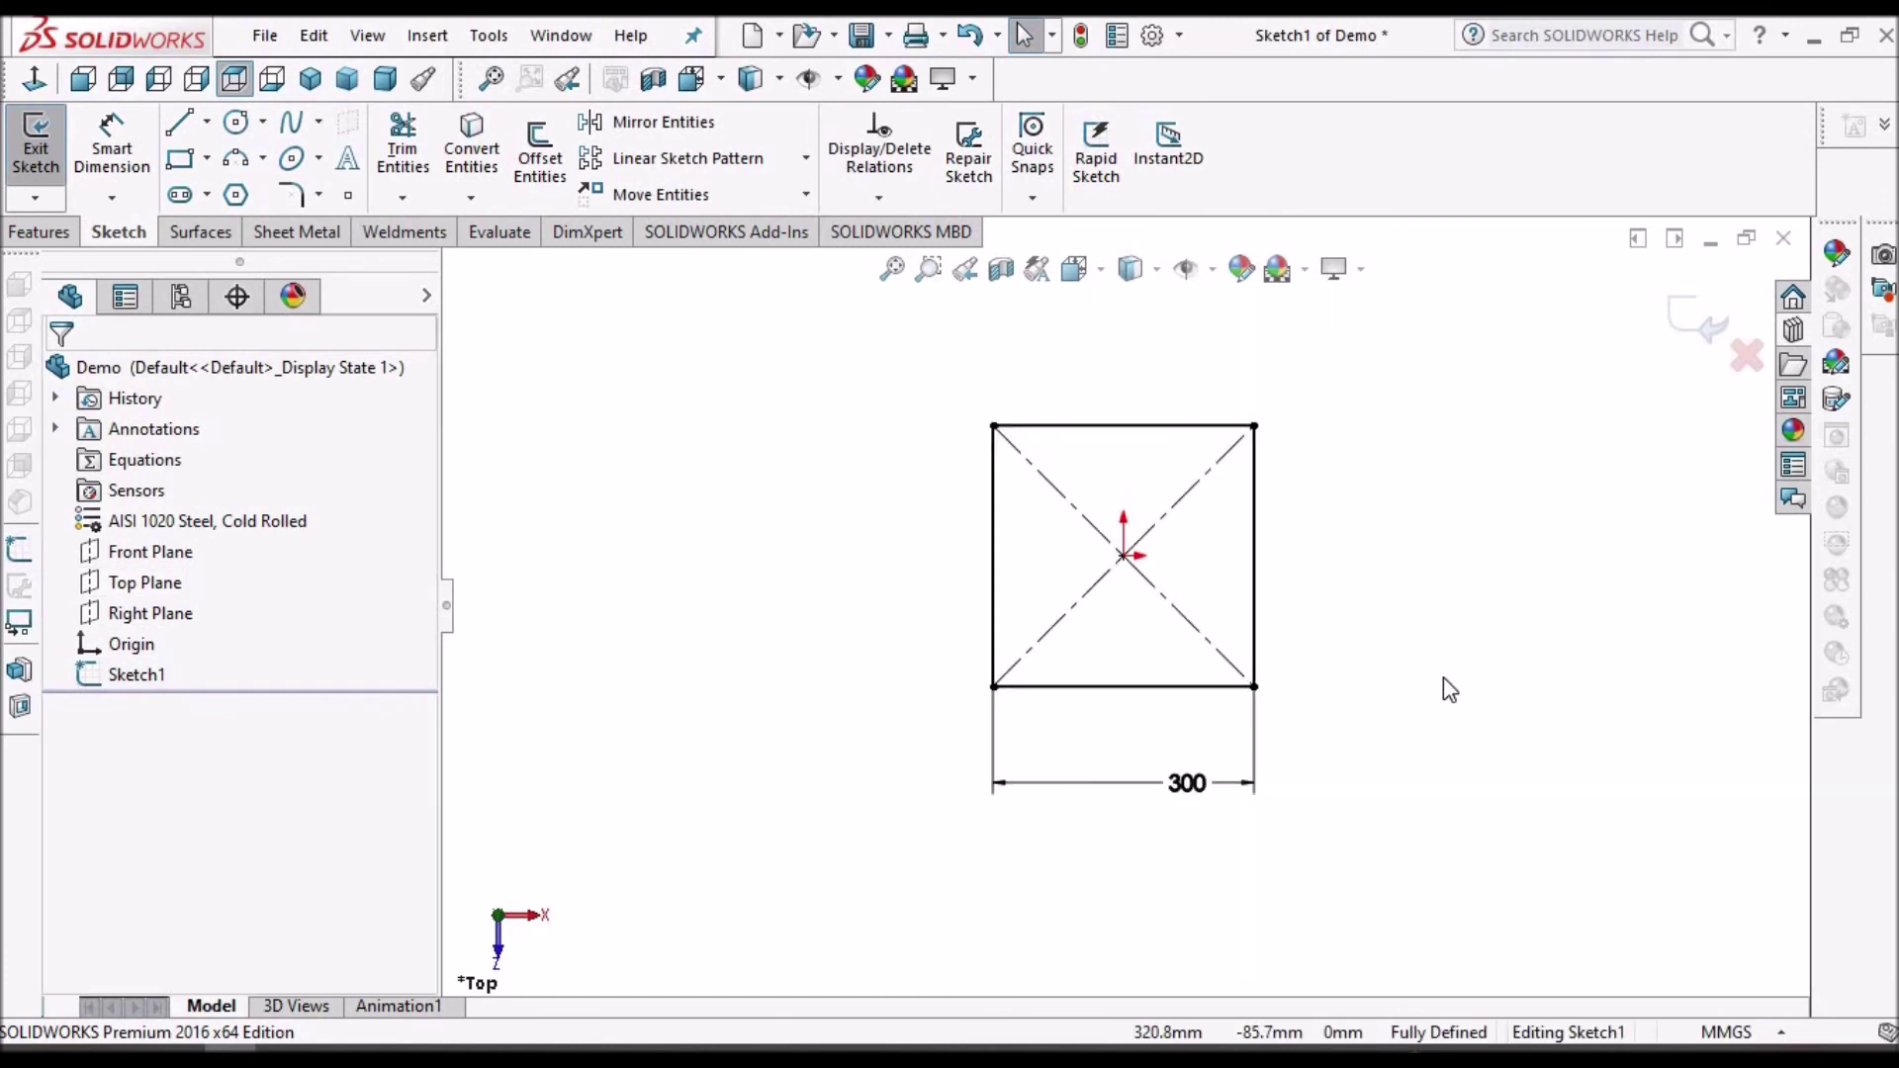
scroll(1233, 764, up, 2)
scroll(1177, 712, down, 2)
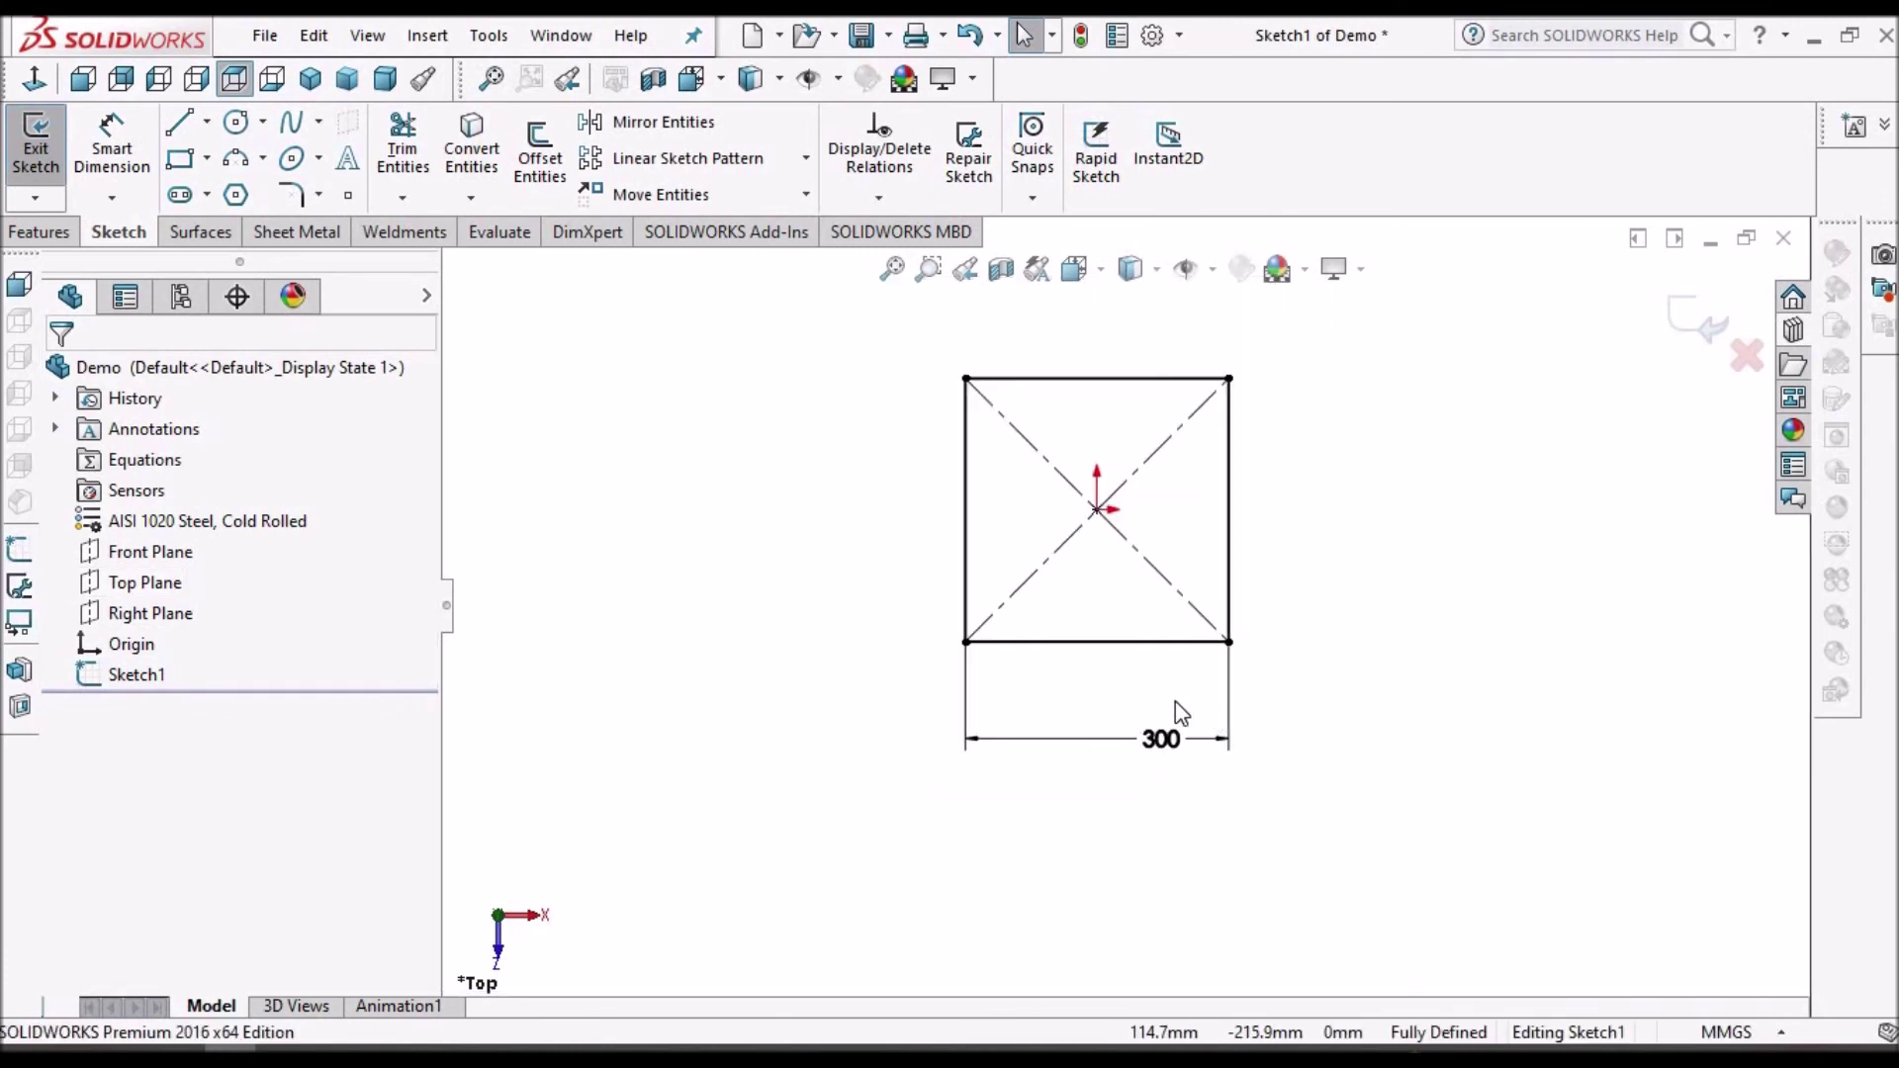
scroll(1175, 703, up, 2)
scroll(1187, 554, down, 2)
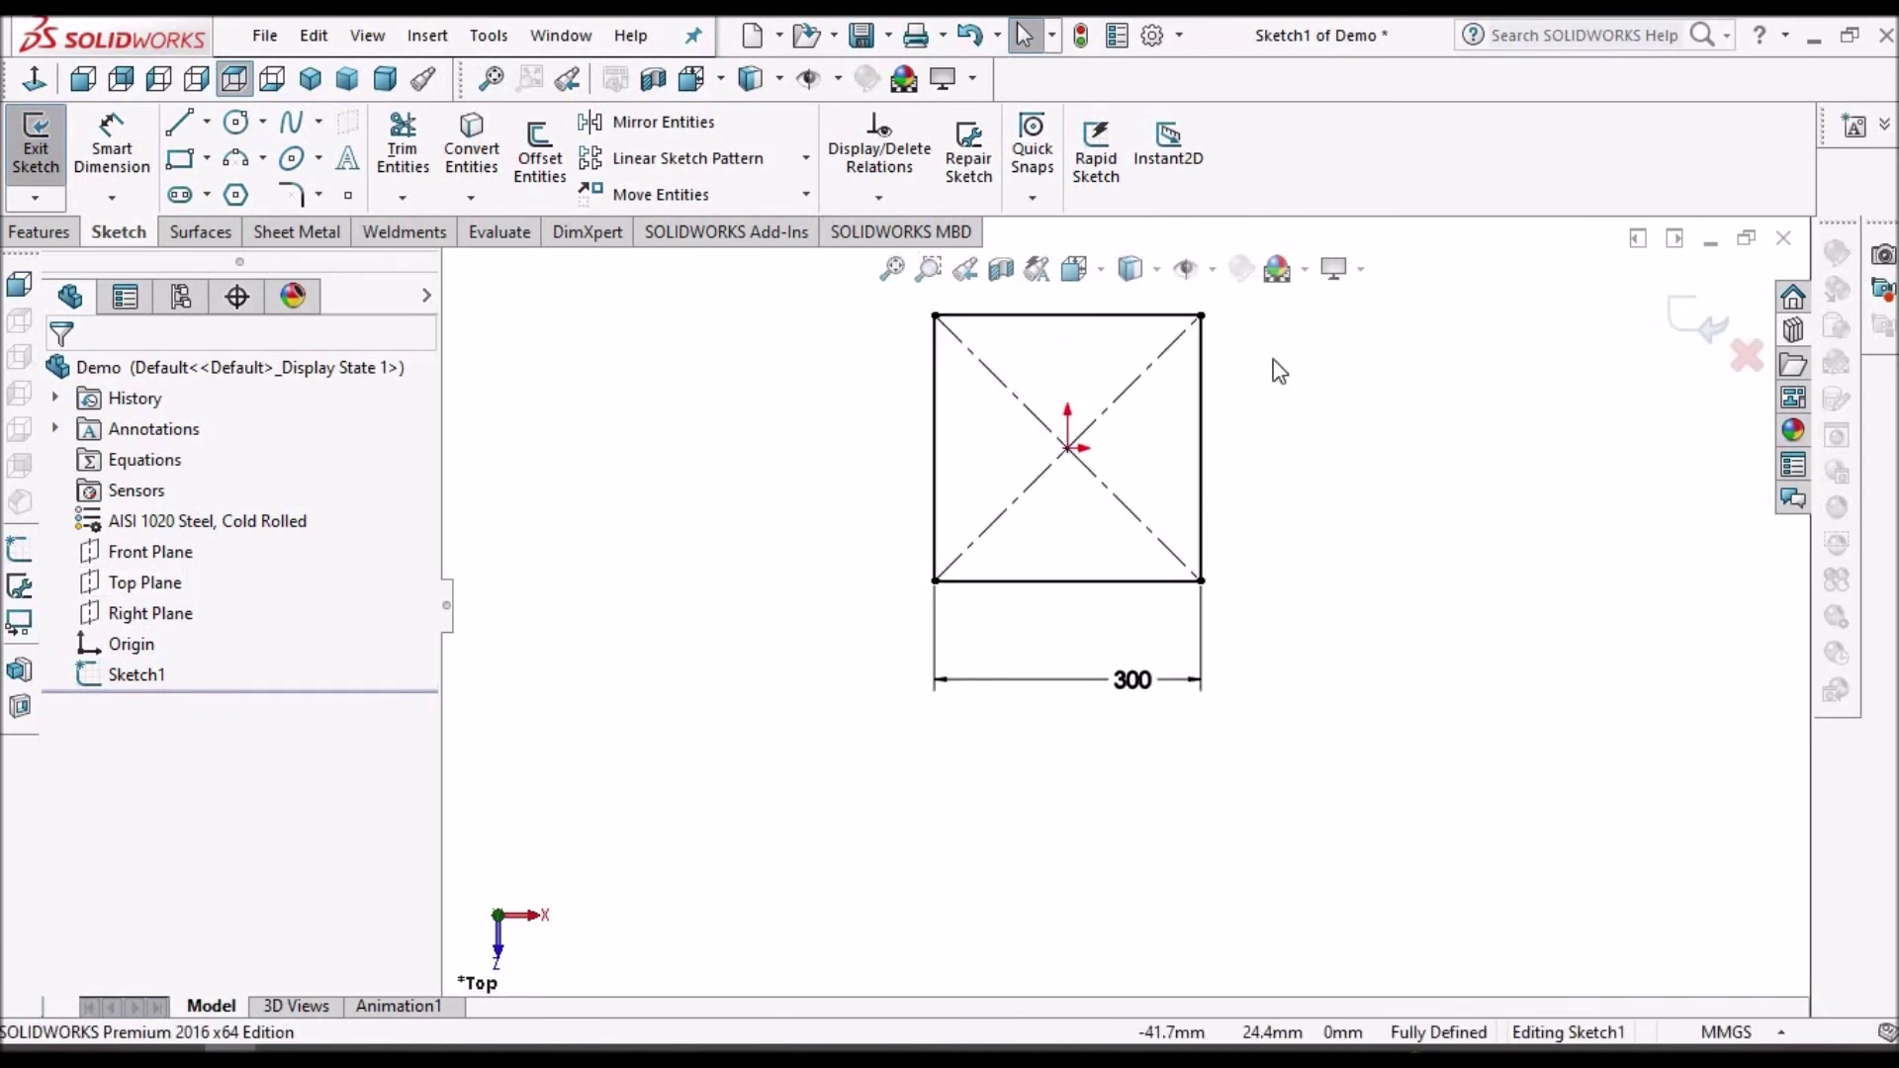
click(1698, 321)
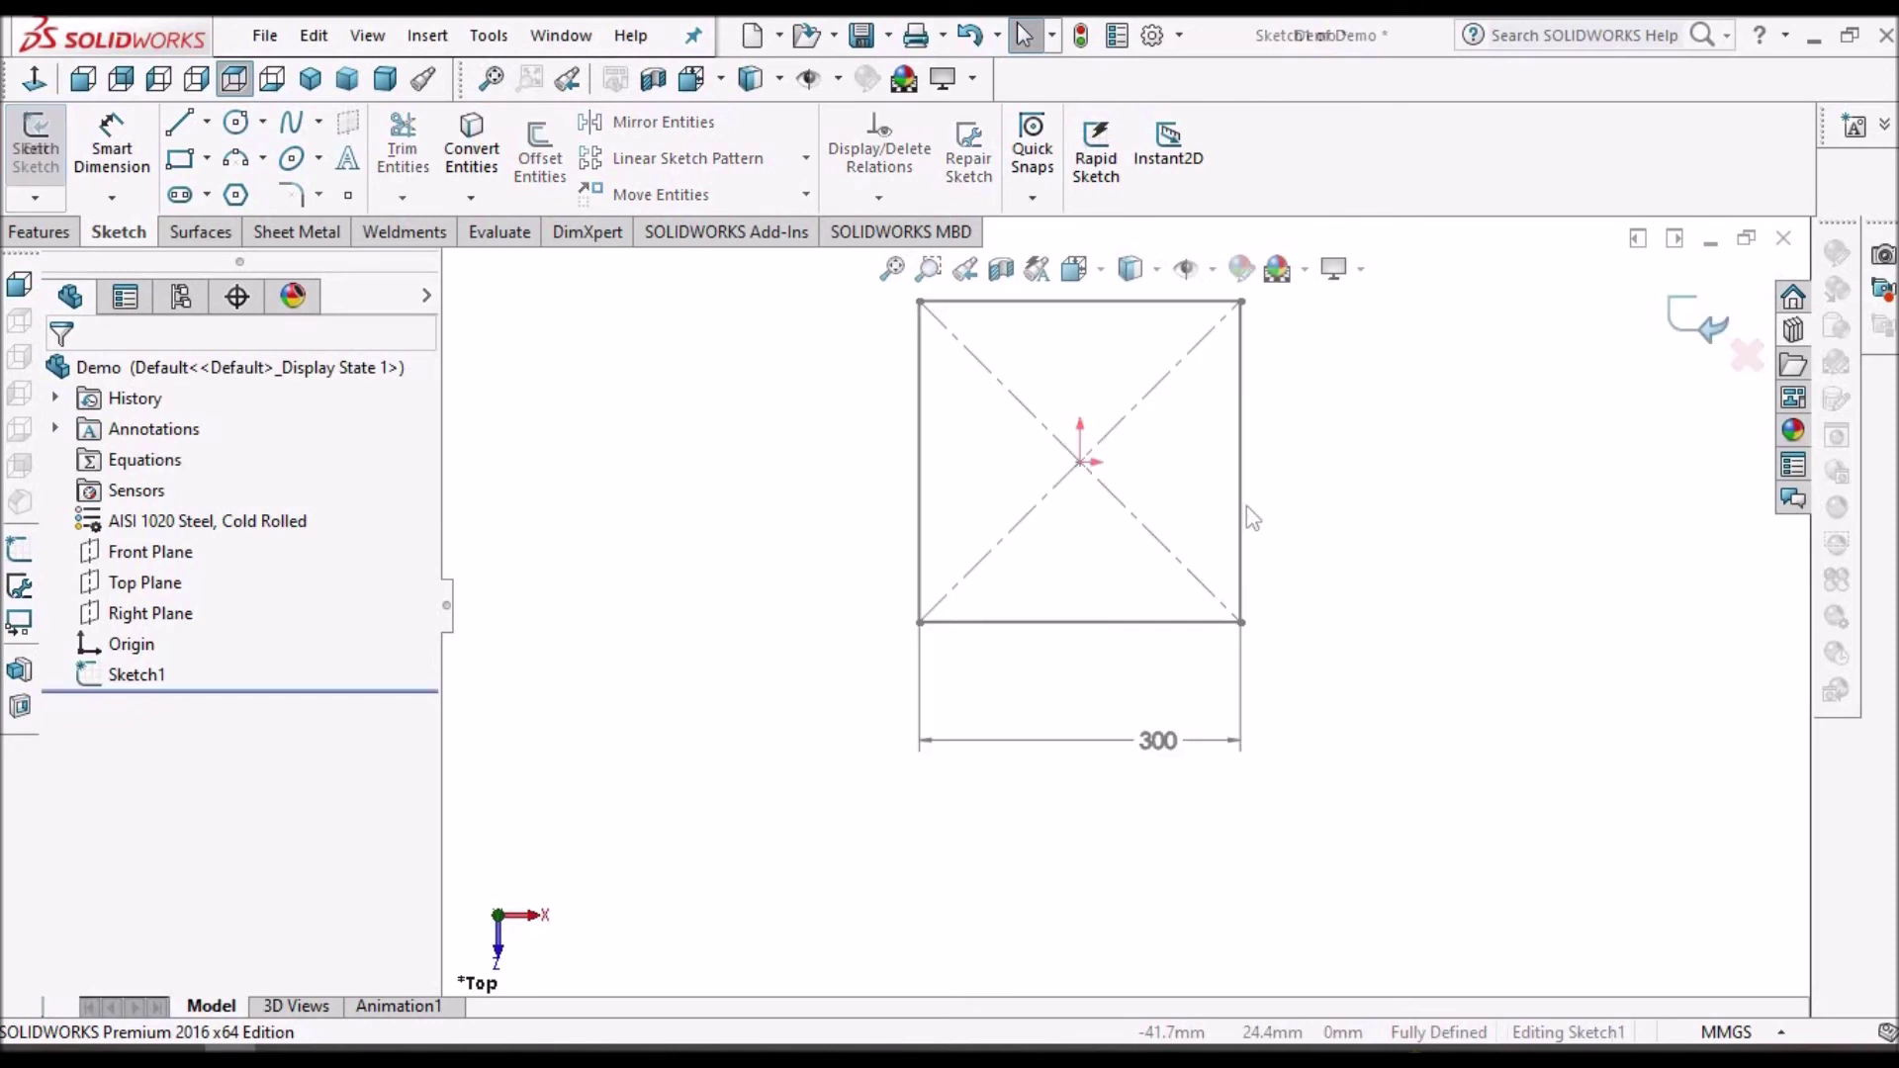
- Create a 2 mm thick sheet metal Base Flange from the square sketch
click(137, 675)
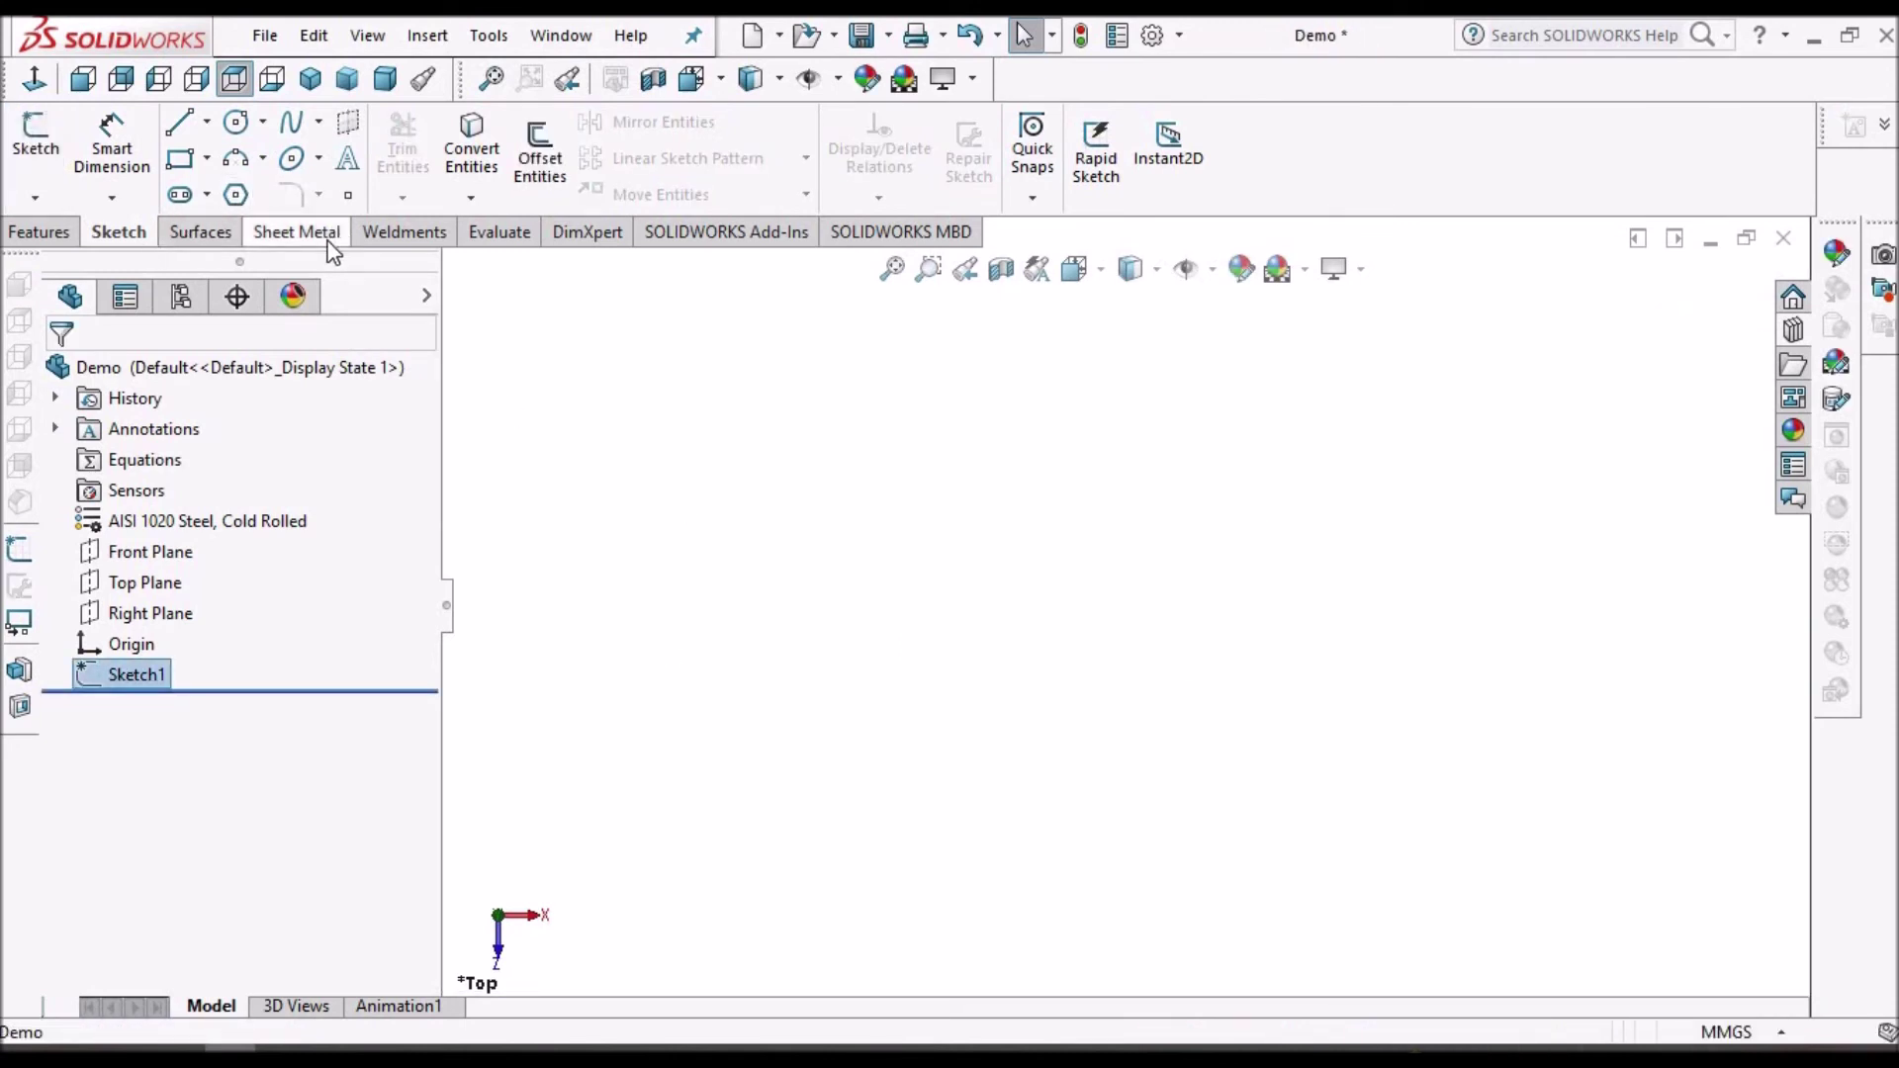
click(297, 232)
click(70, 175)
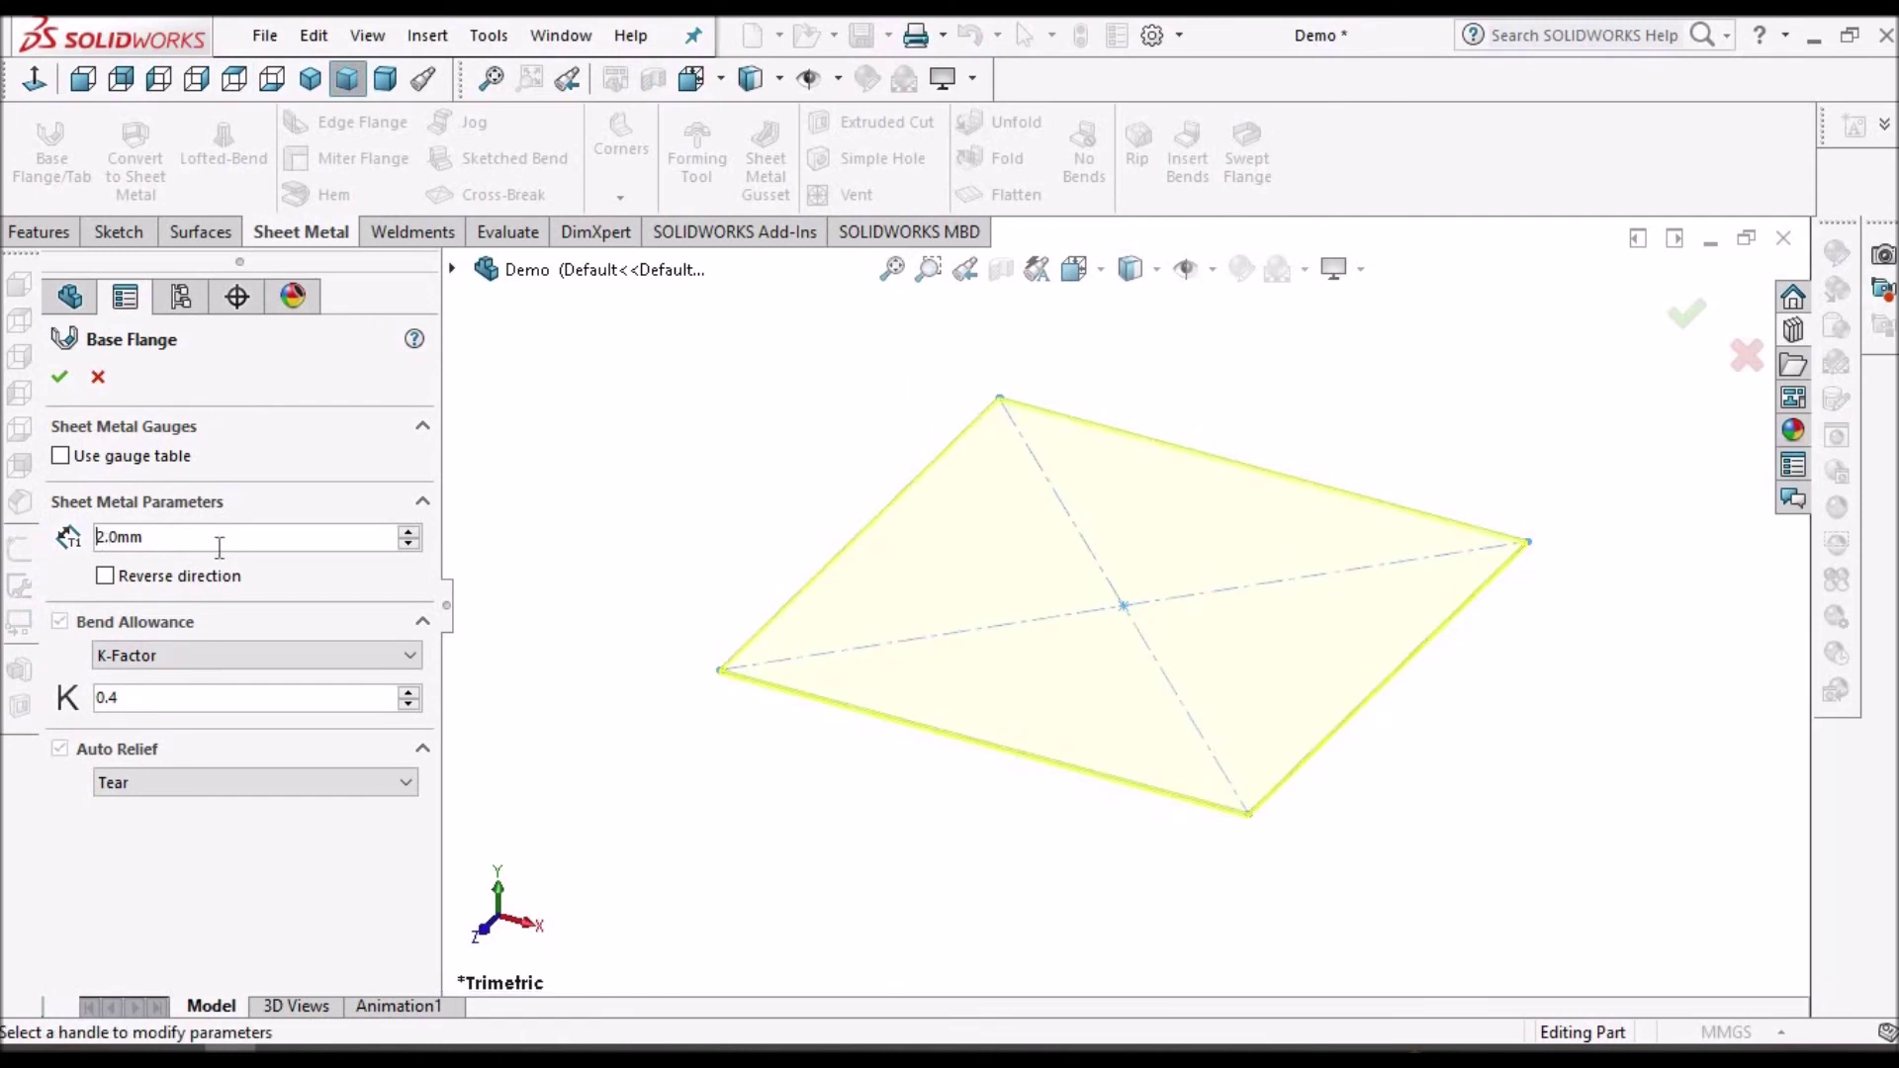
click(60, 377)
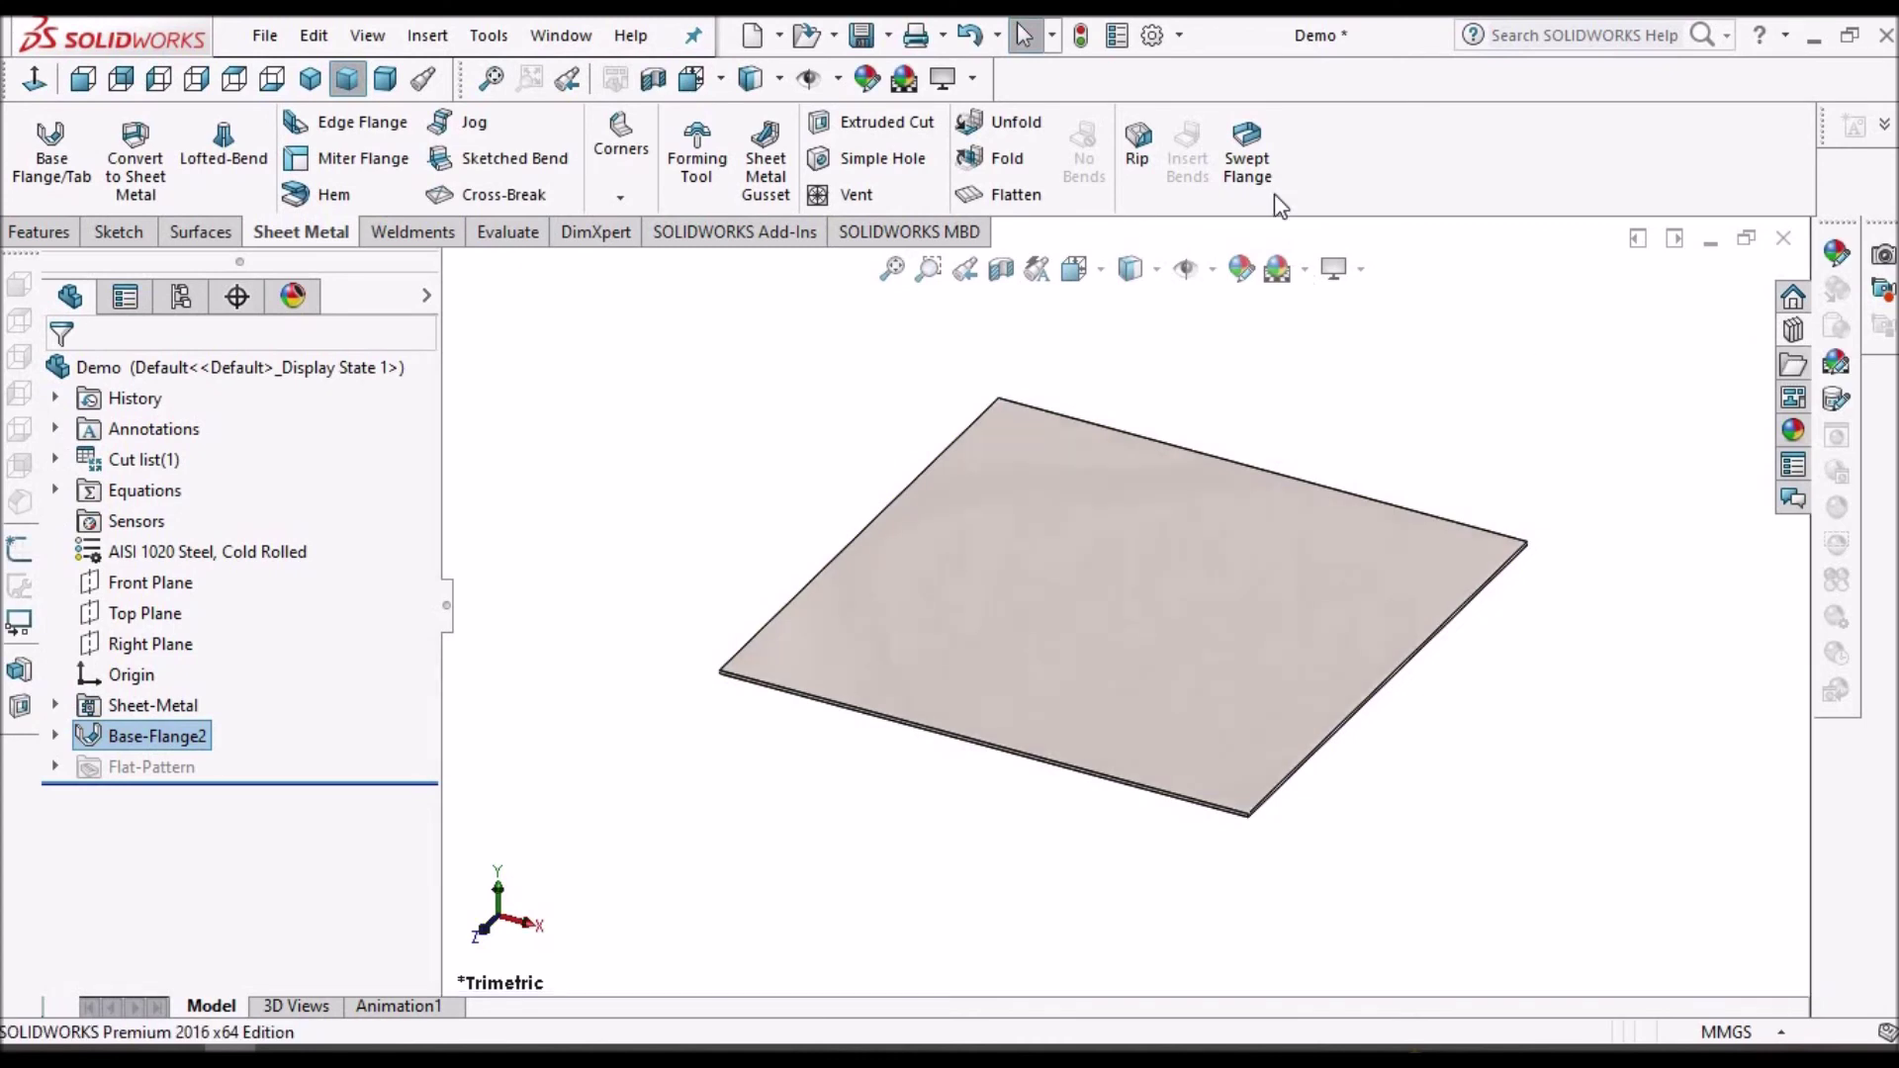
- Place the Bracket 01 Form Tool from the library's Example folder onto the sheet's face at a 0 degree rotation angle
click(1793, 364)
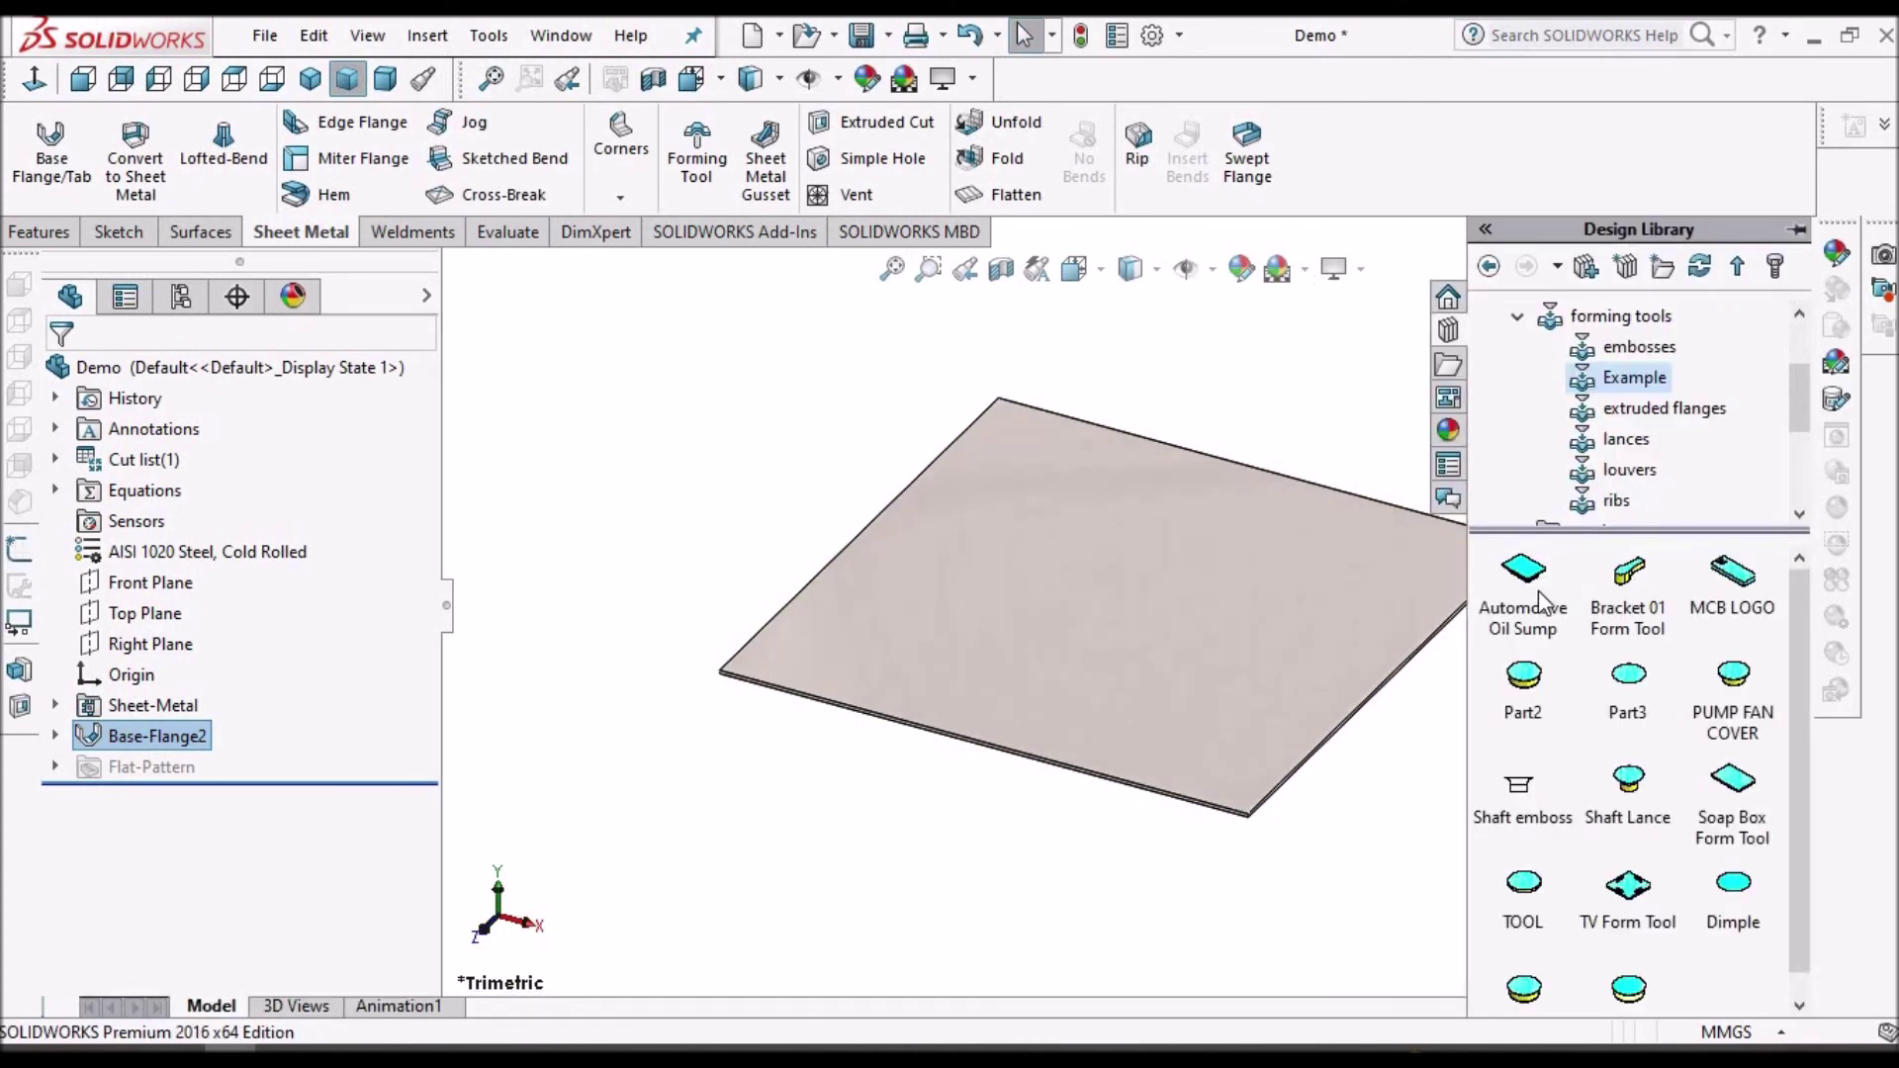
drag(1628, 584, 739, 497)
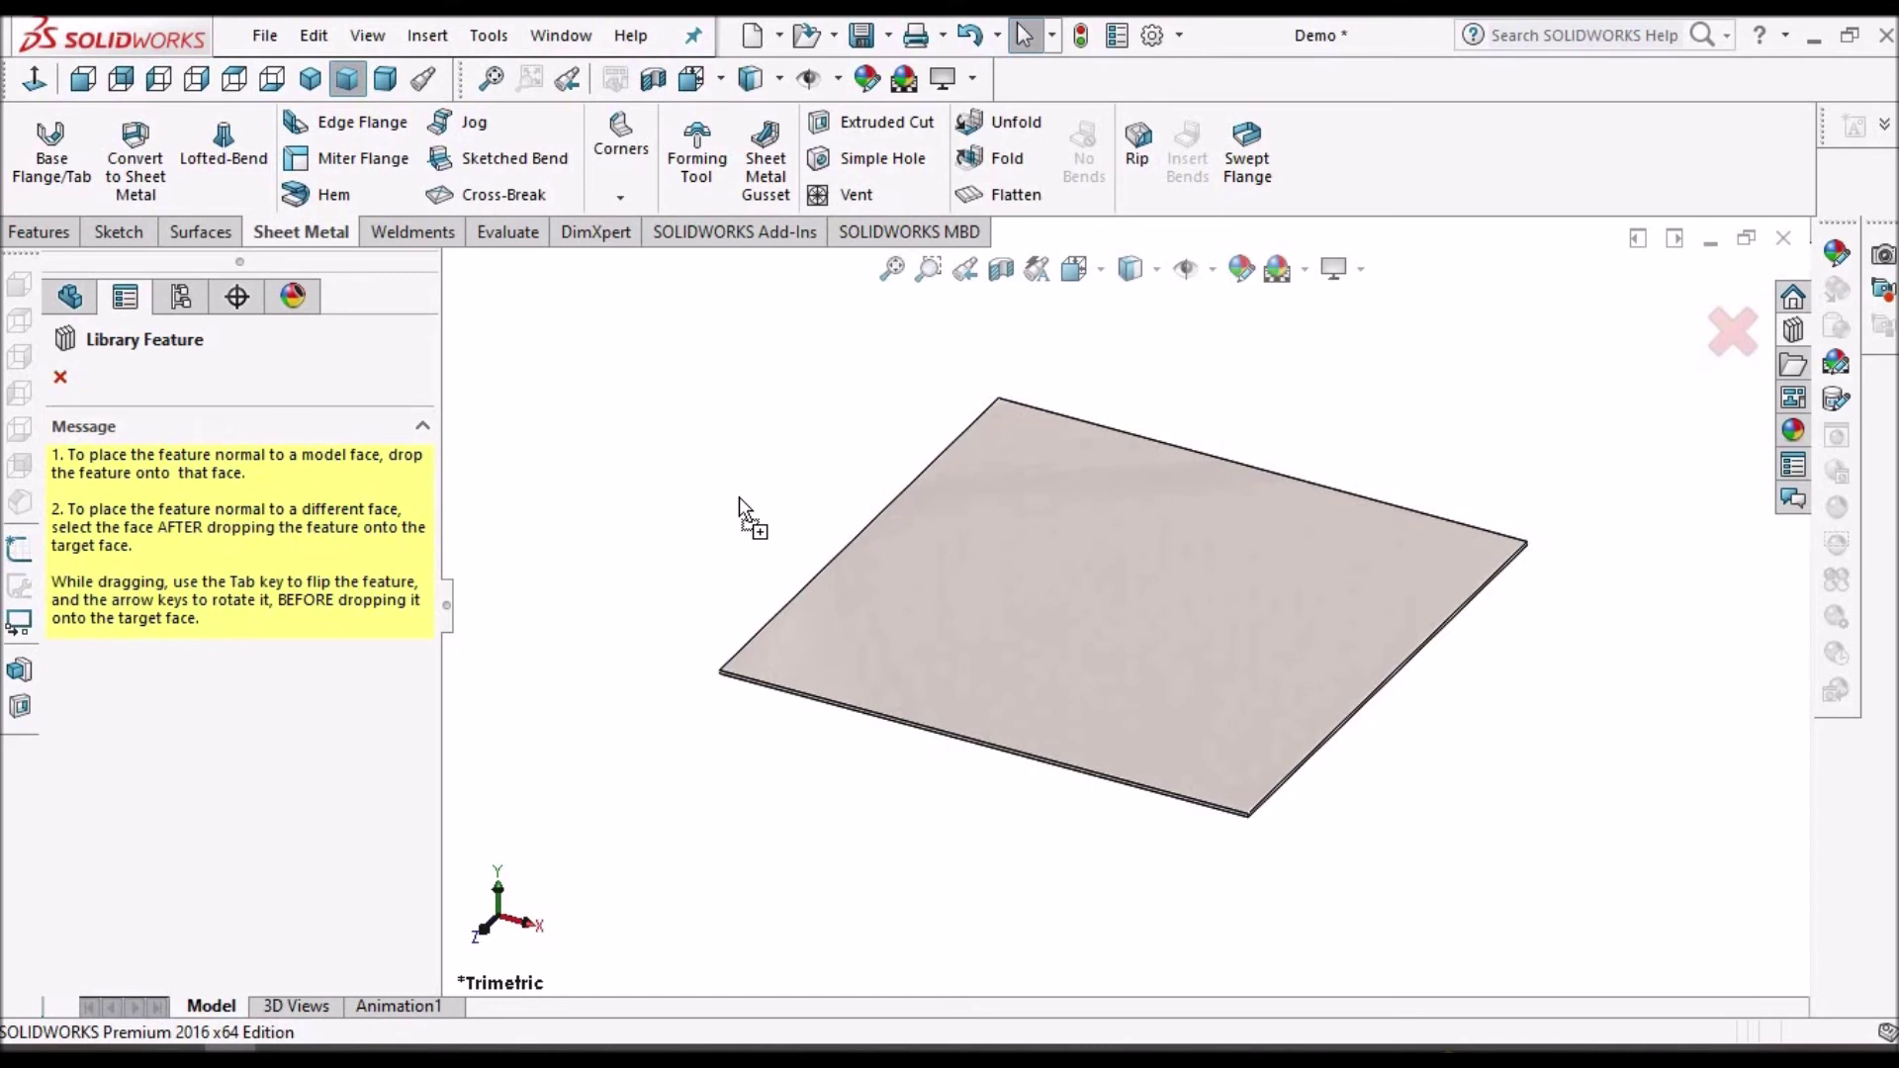
drag(739, 497, 739, 497)
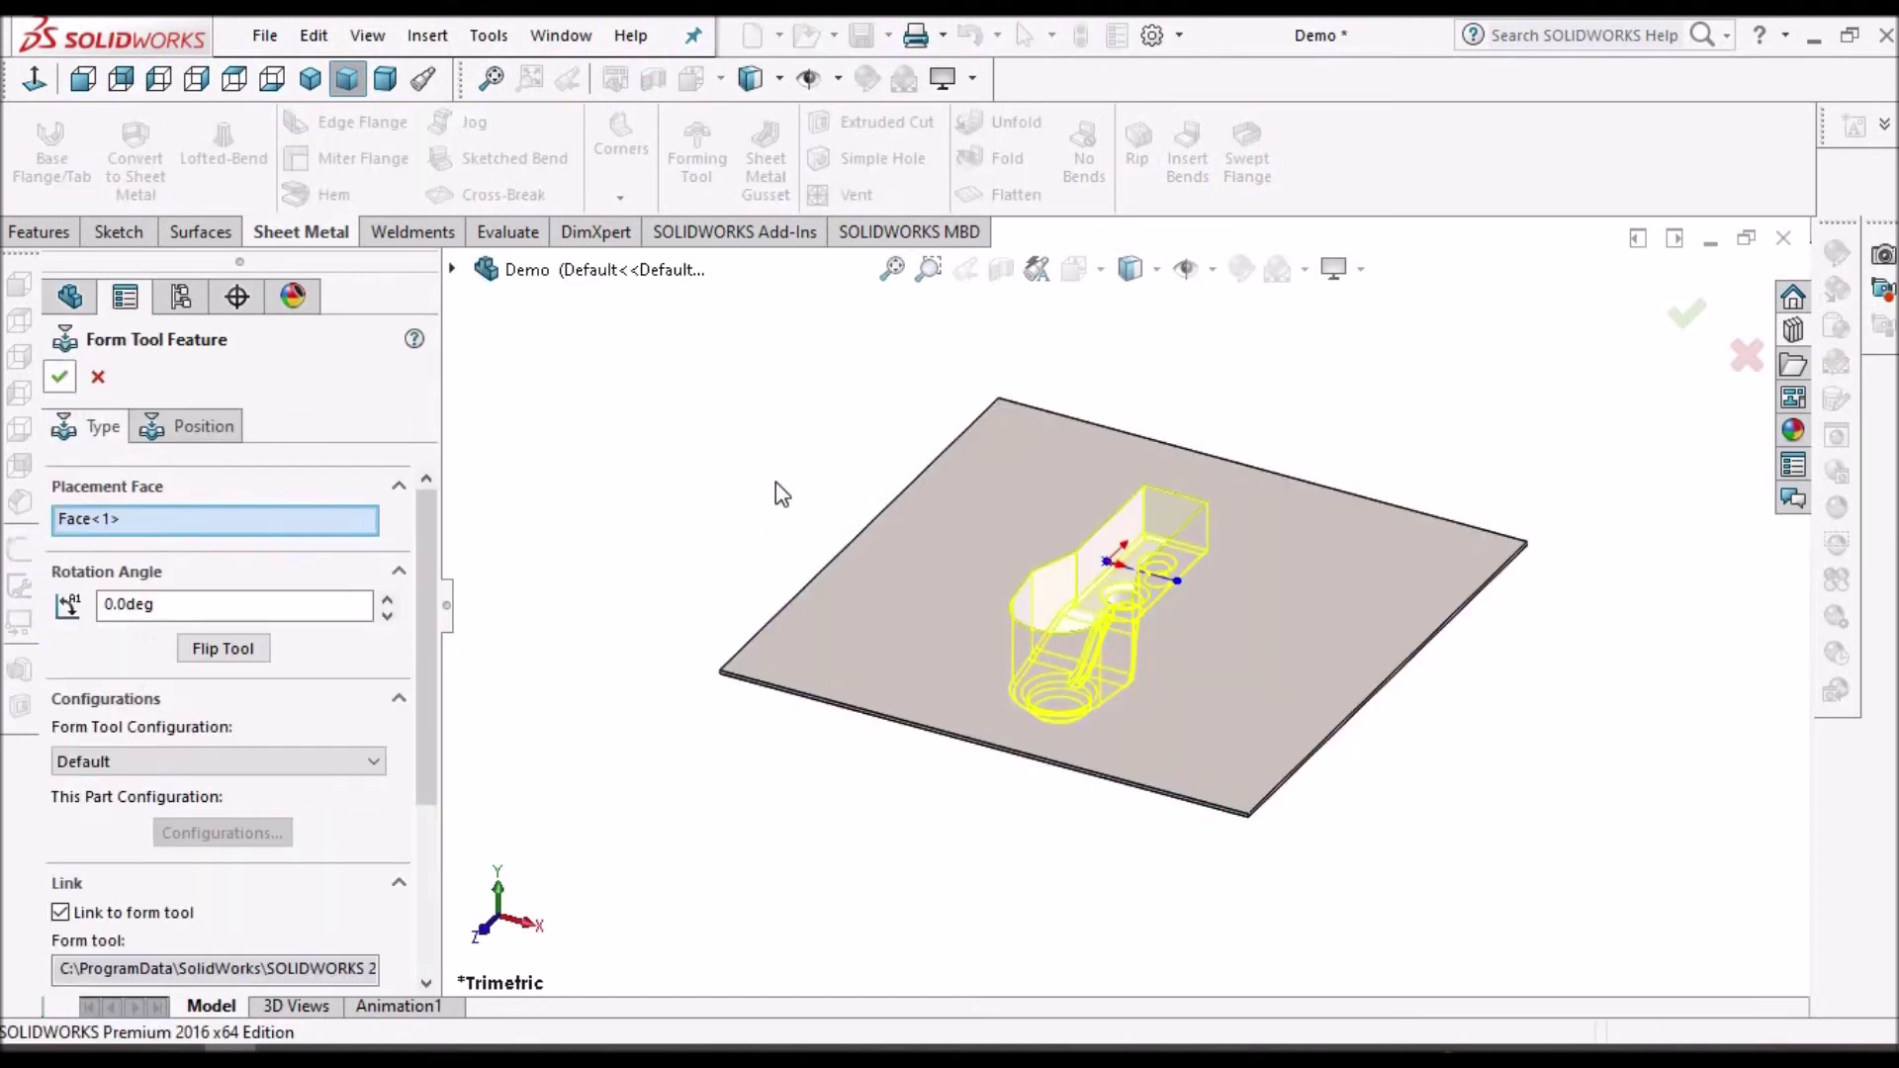
key(Return)
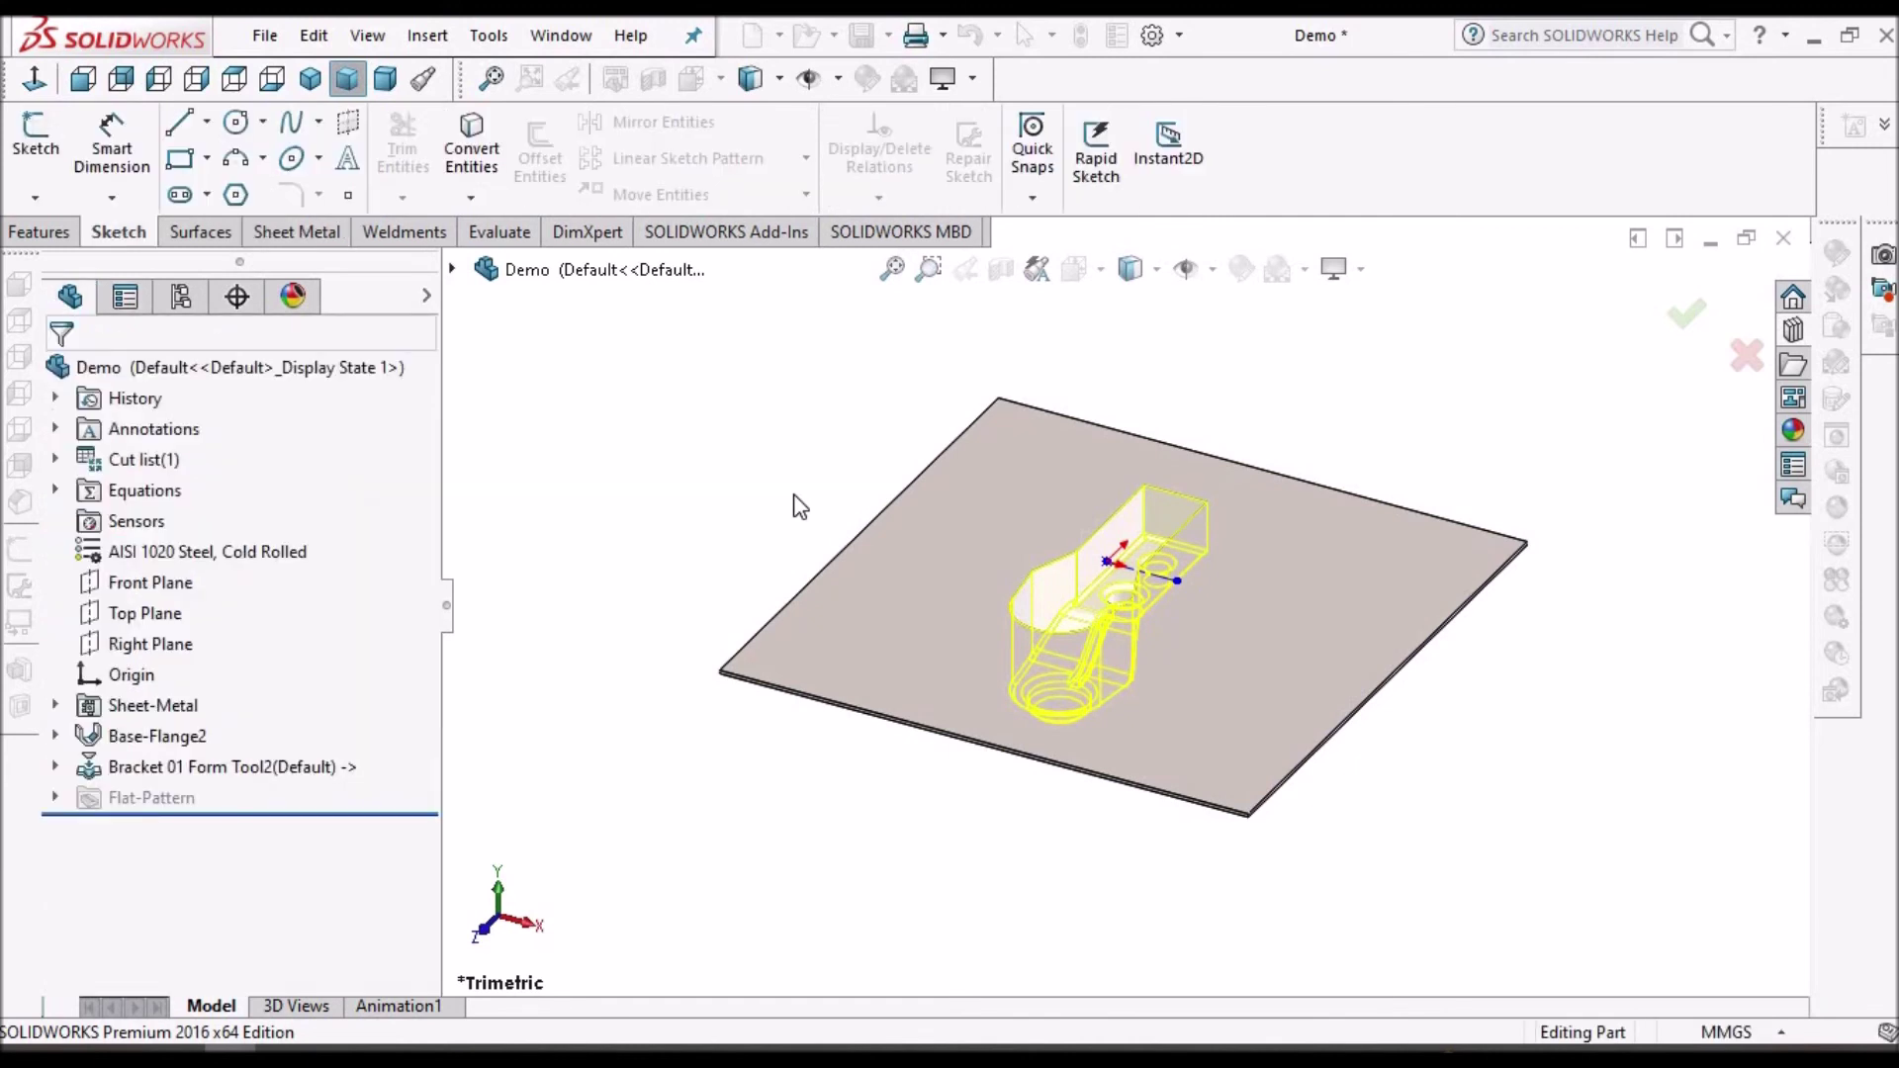
- Start a sketch on the sheet face from which the bracket form protrudes and view it straight on
middle_drag(1294, 693, 1138, 356)
scroll(1160, 574, up, 1)
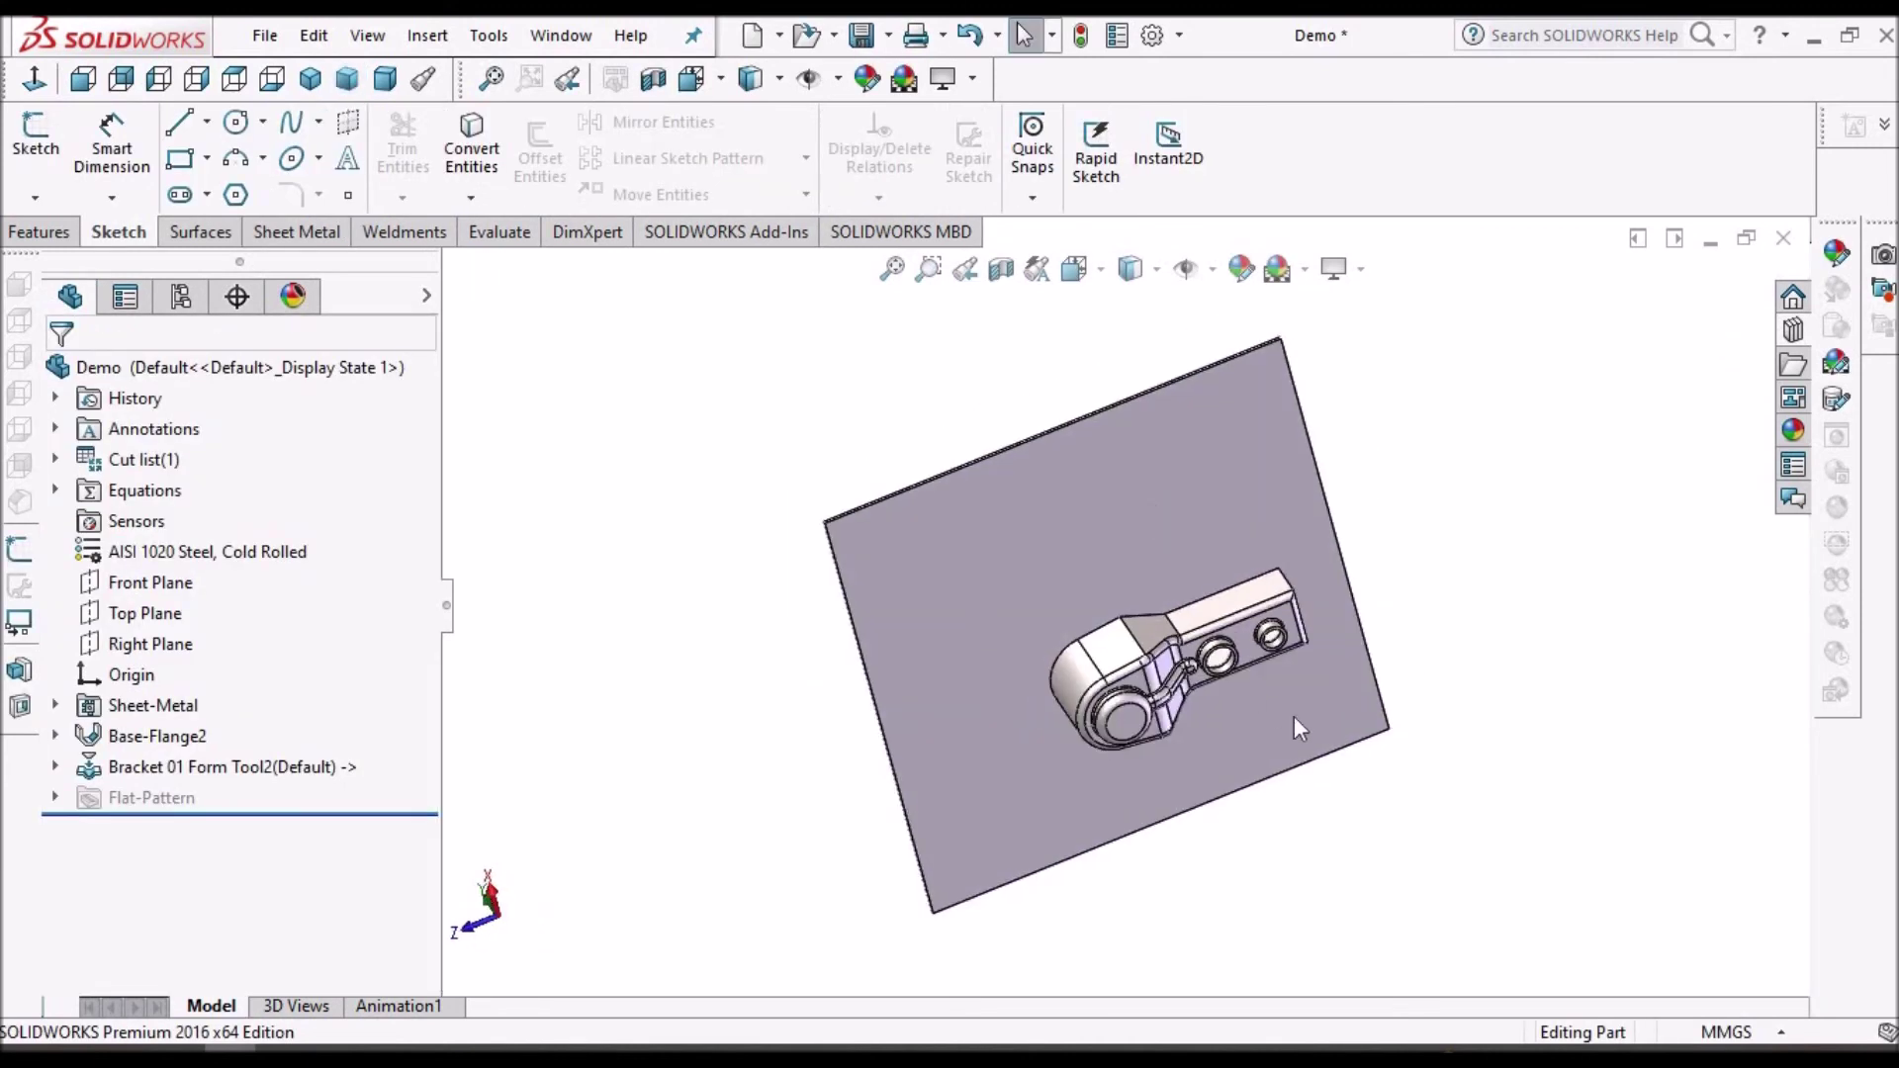
click(1187, 493)
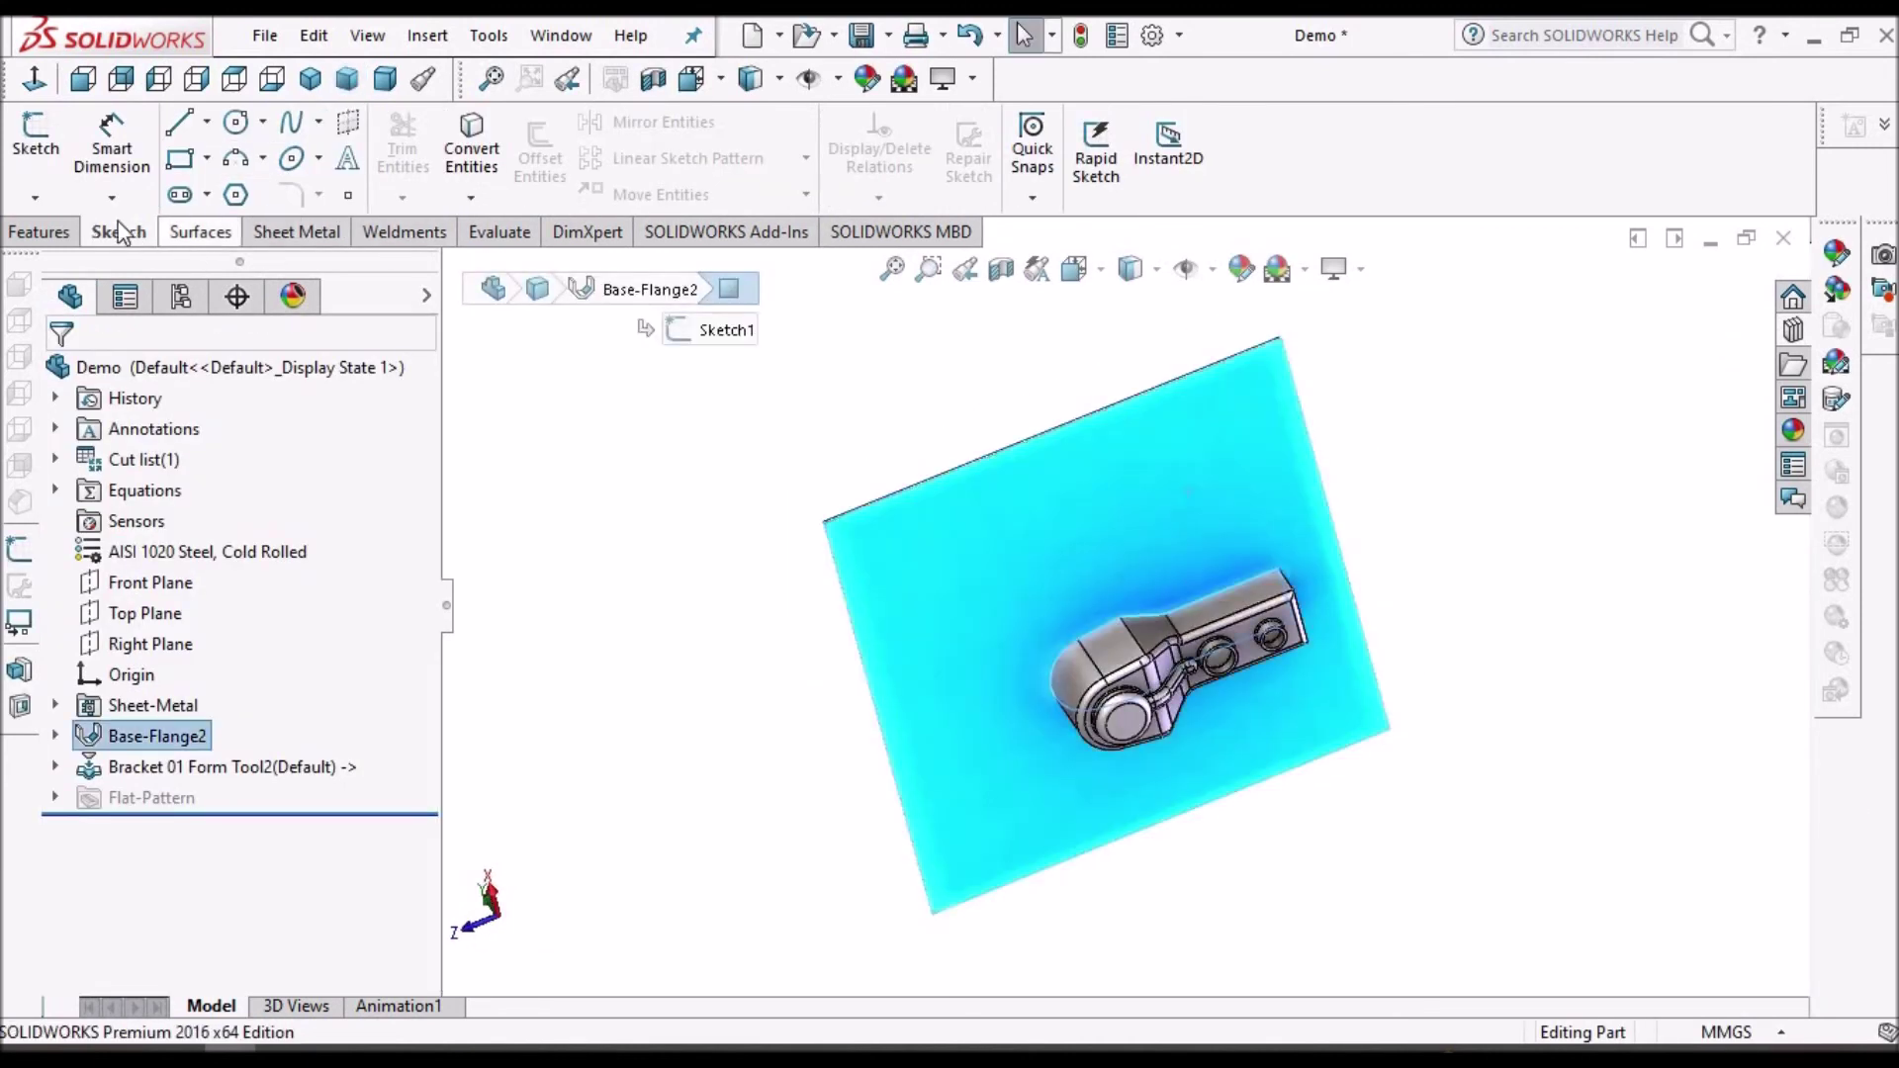
click(35, 136)
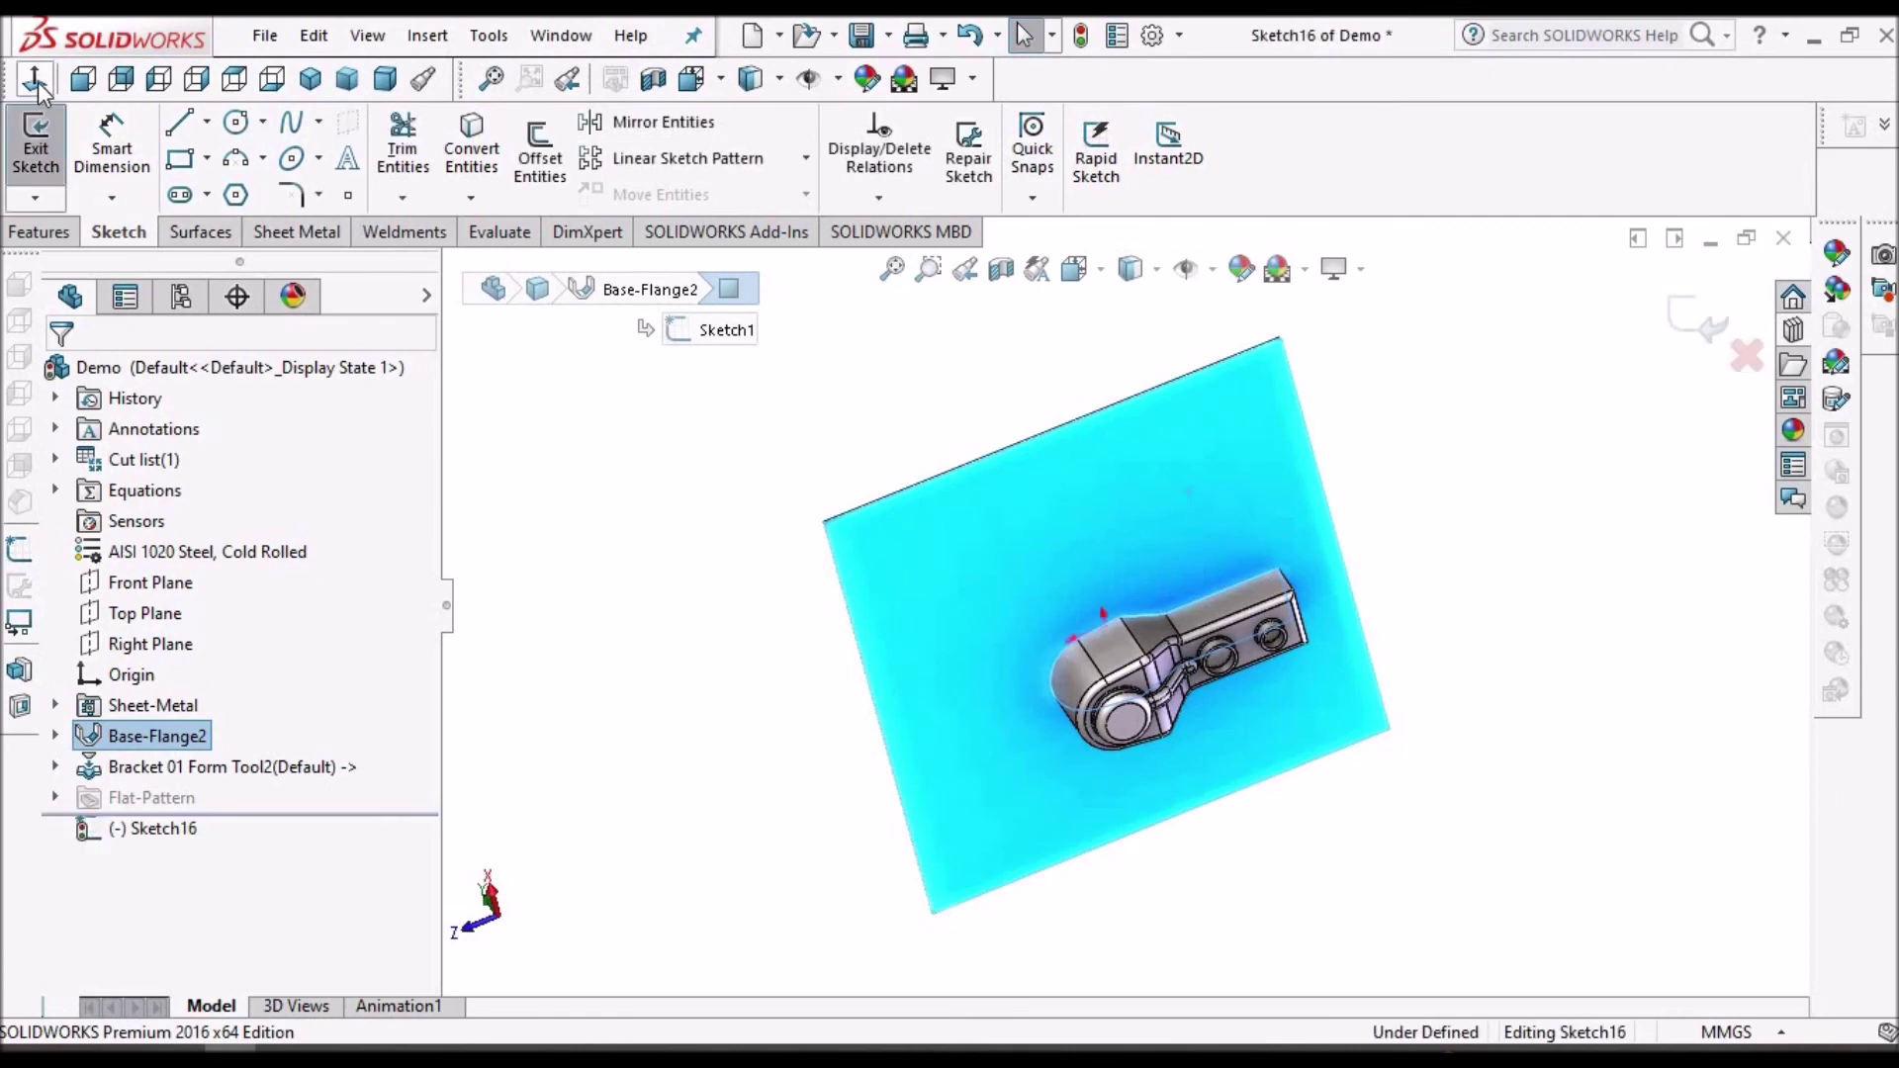
click(36, 81)
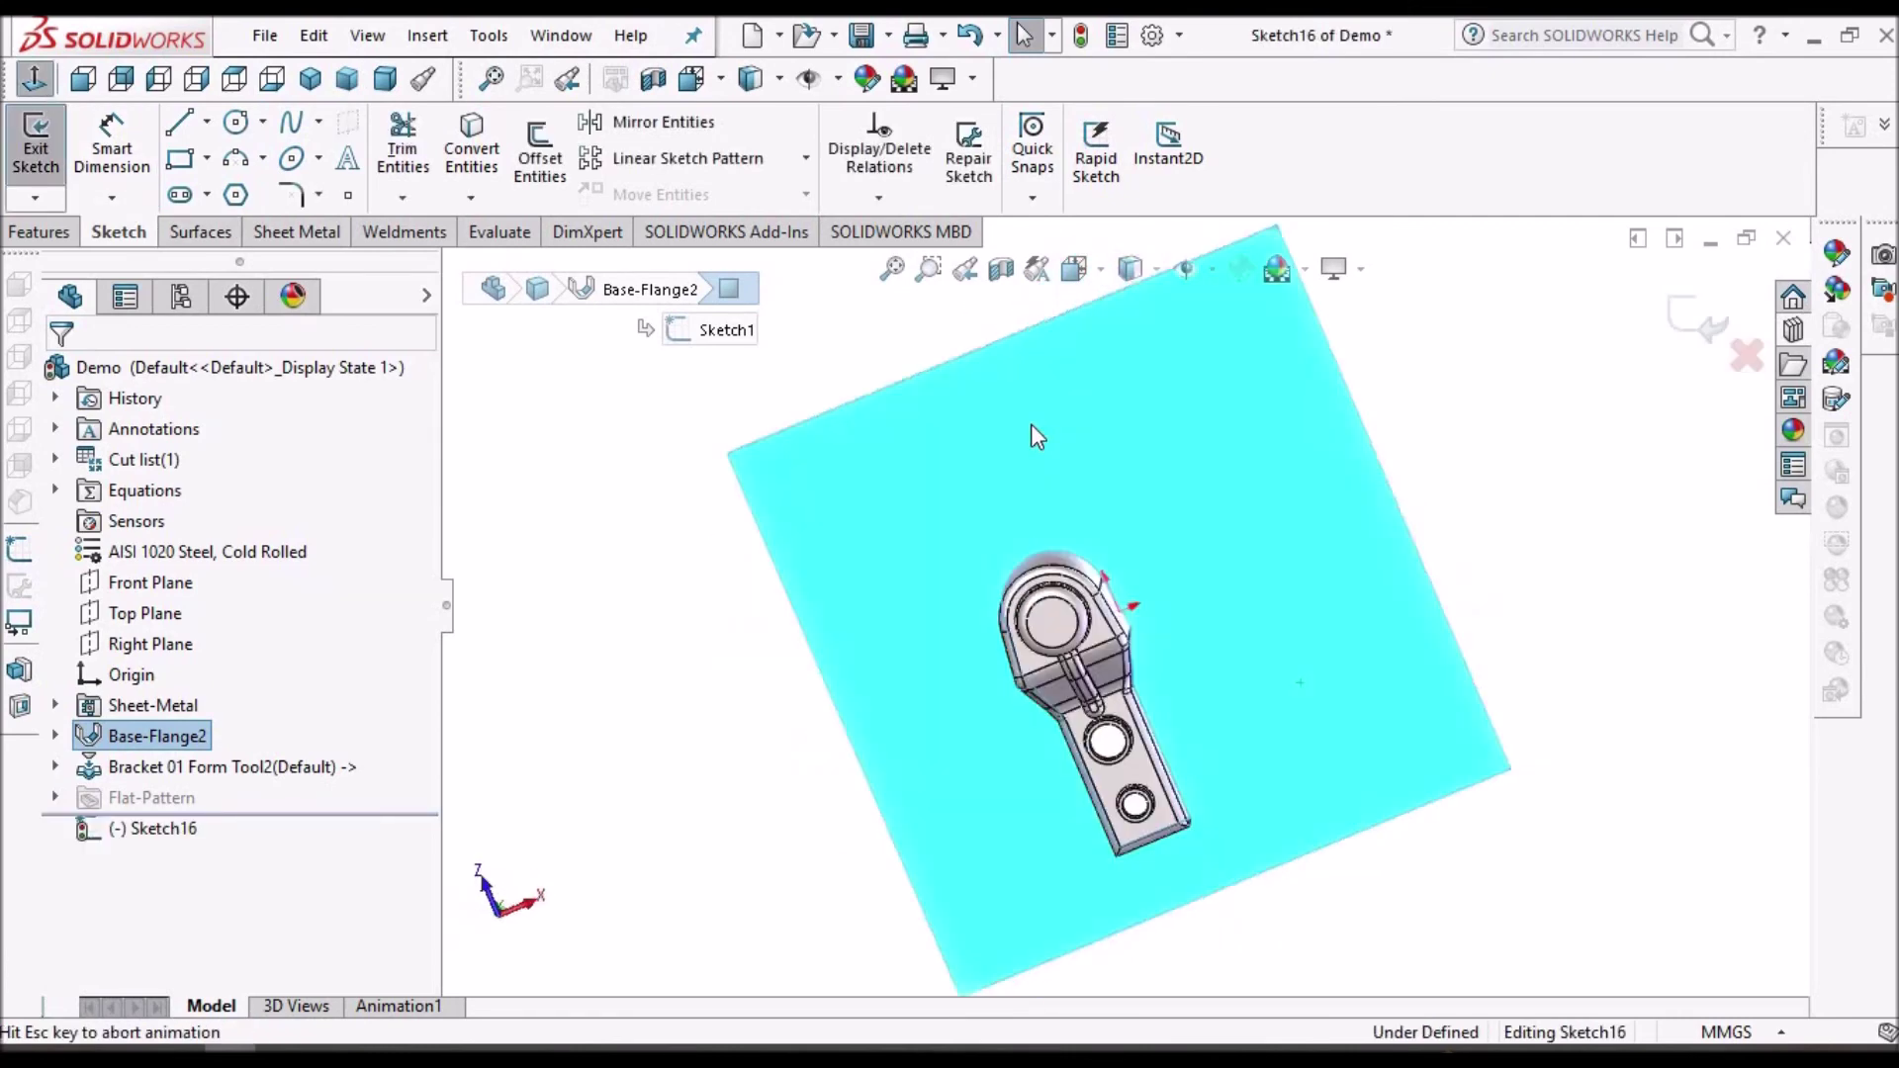
- Display the model with Hidden Lines Removed and convert the sheet face's outer boundary into sketch entities
click(1142, 269)
click(1134, 385)
middle_drag(1202, 579, 967, 606)
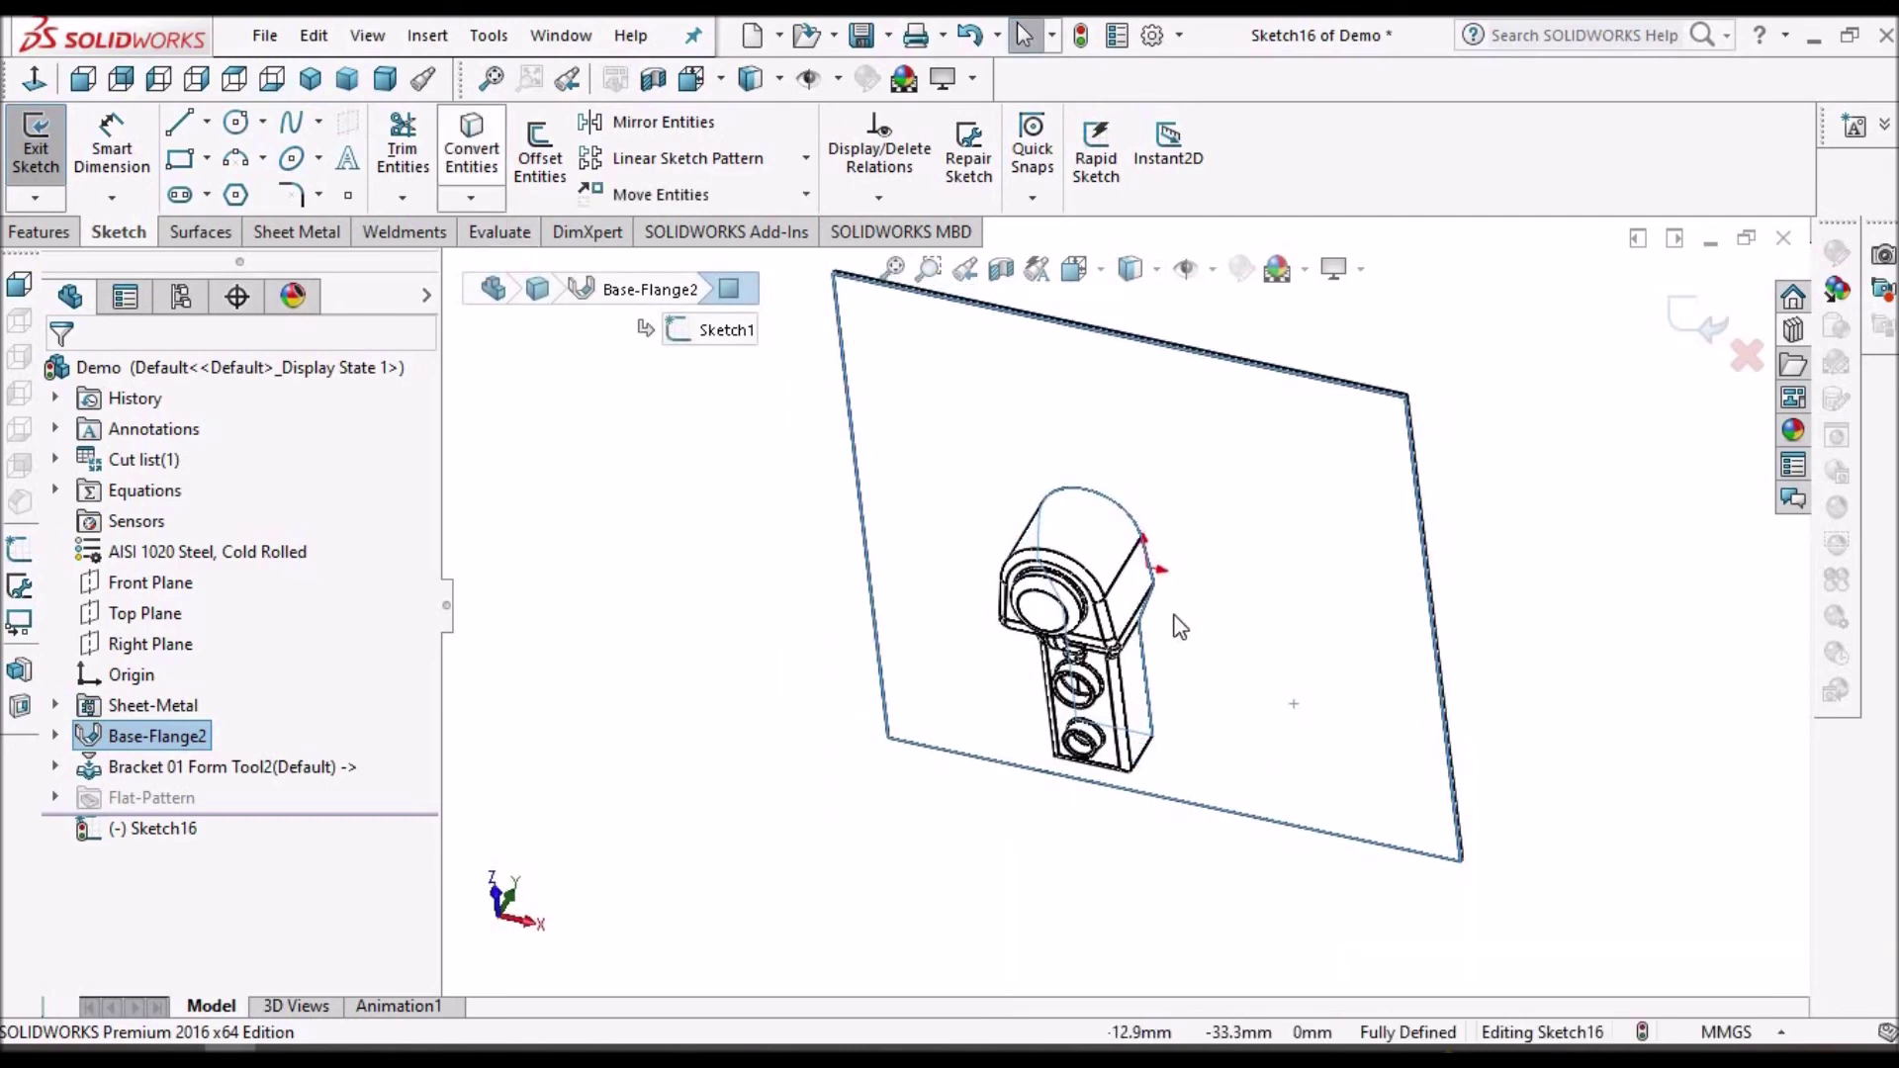
scroll(1133, 544, down, 3)
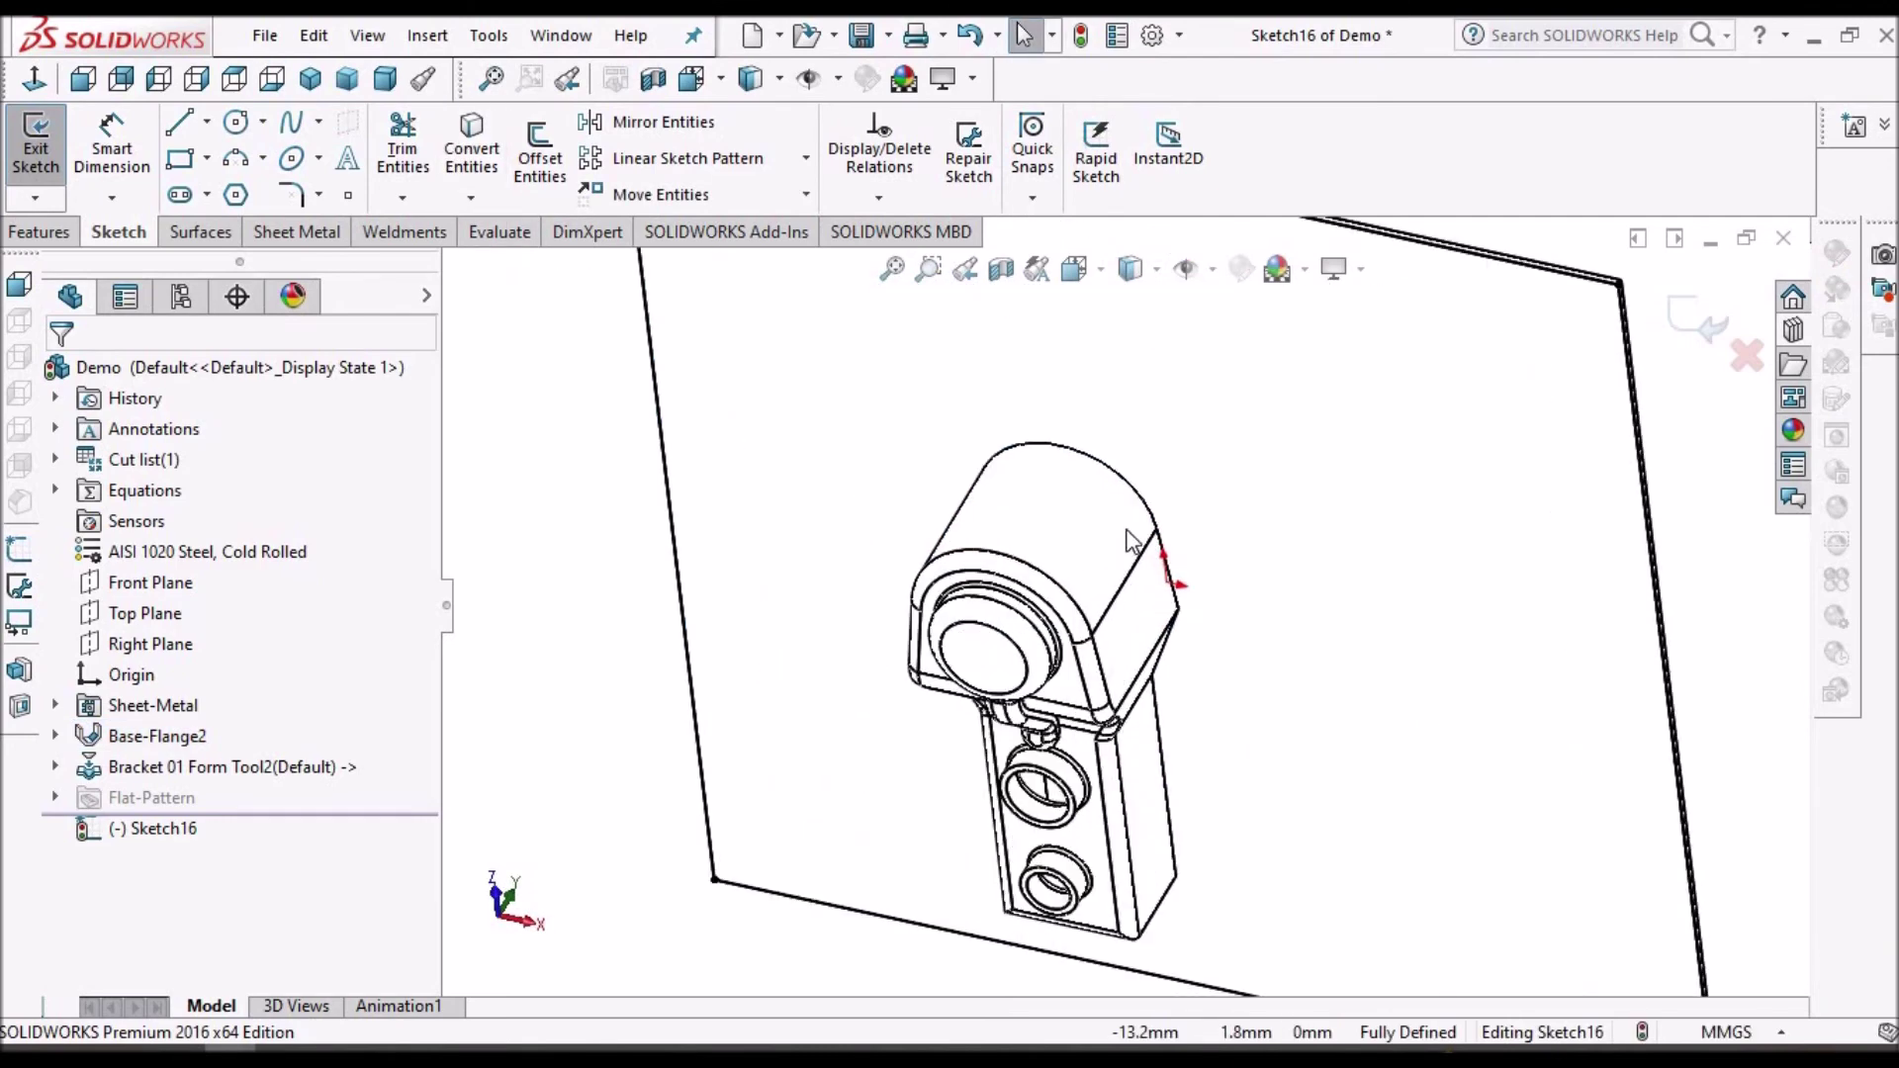
- Convert the eight edges where the bracket form meets the sheet into sketch entities
click(460, 134)
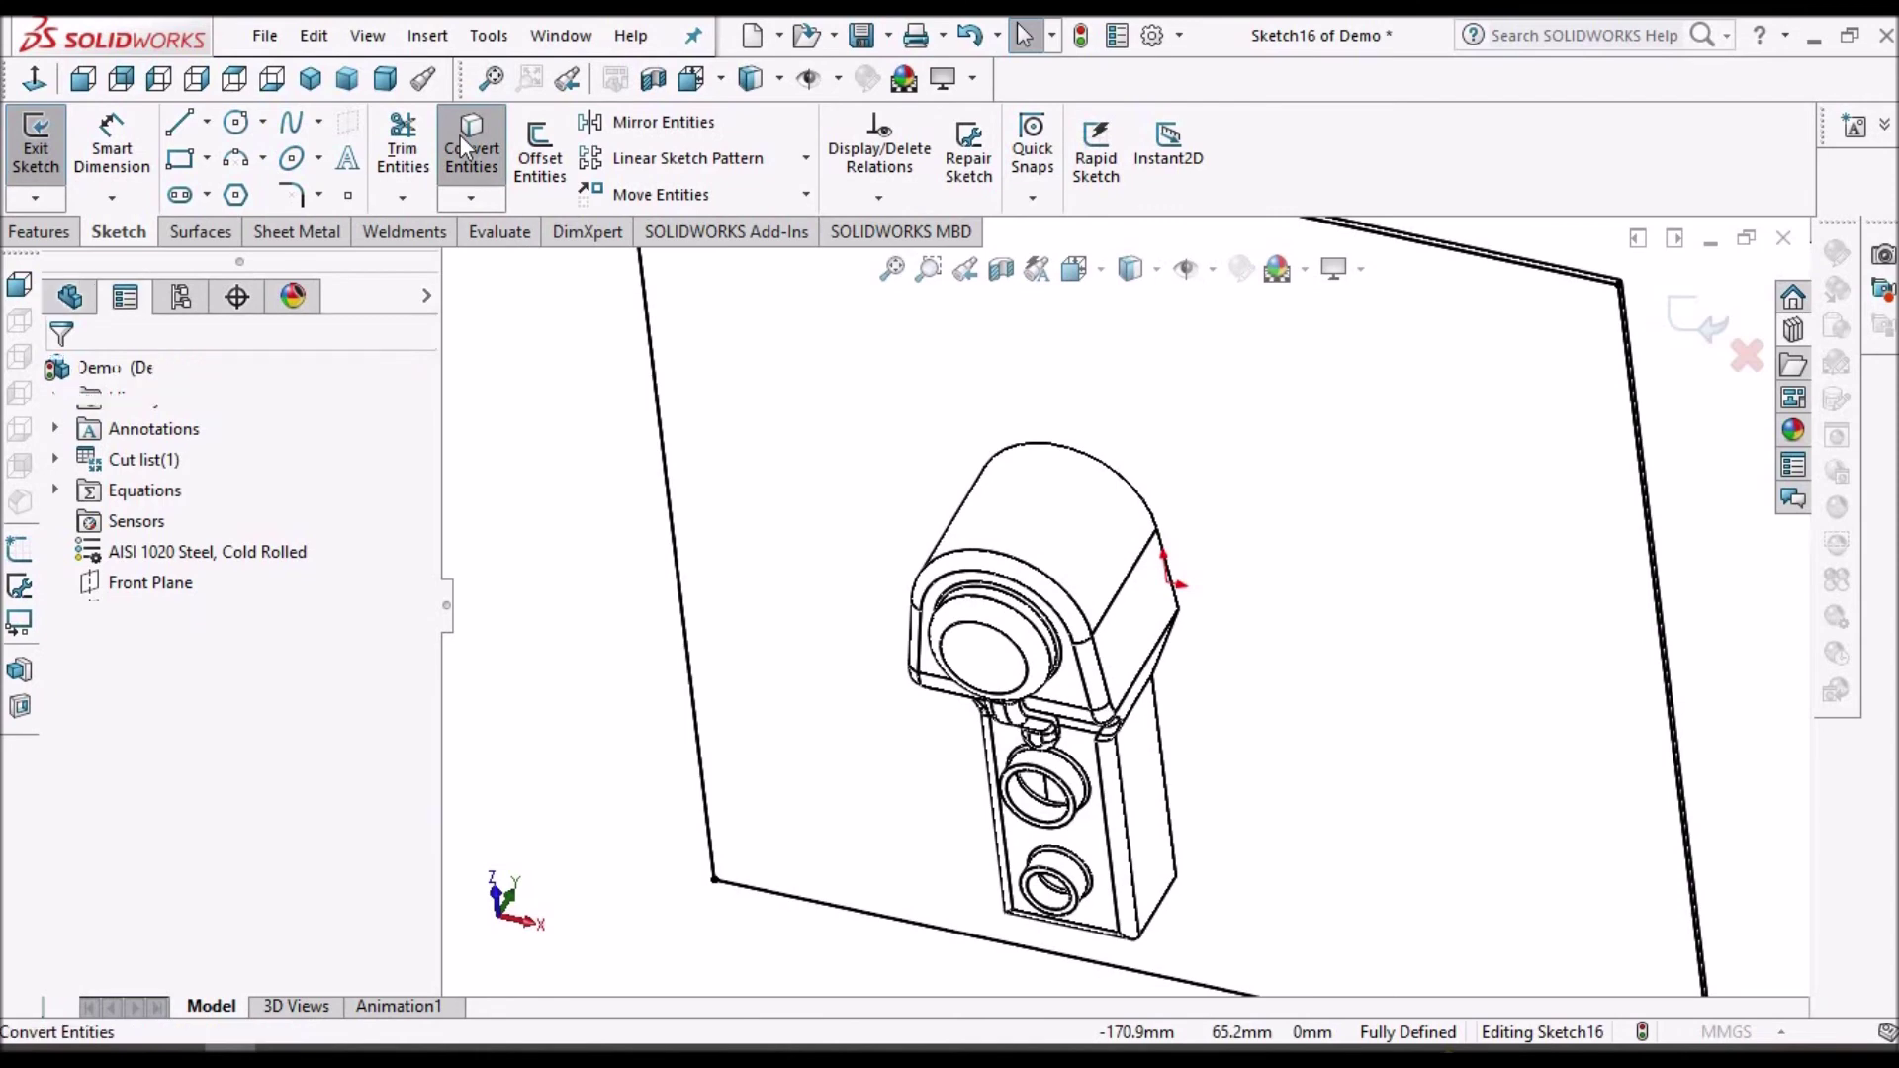
click(1060, 457)
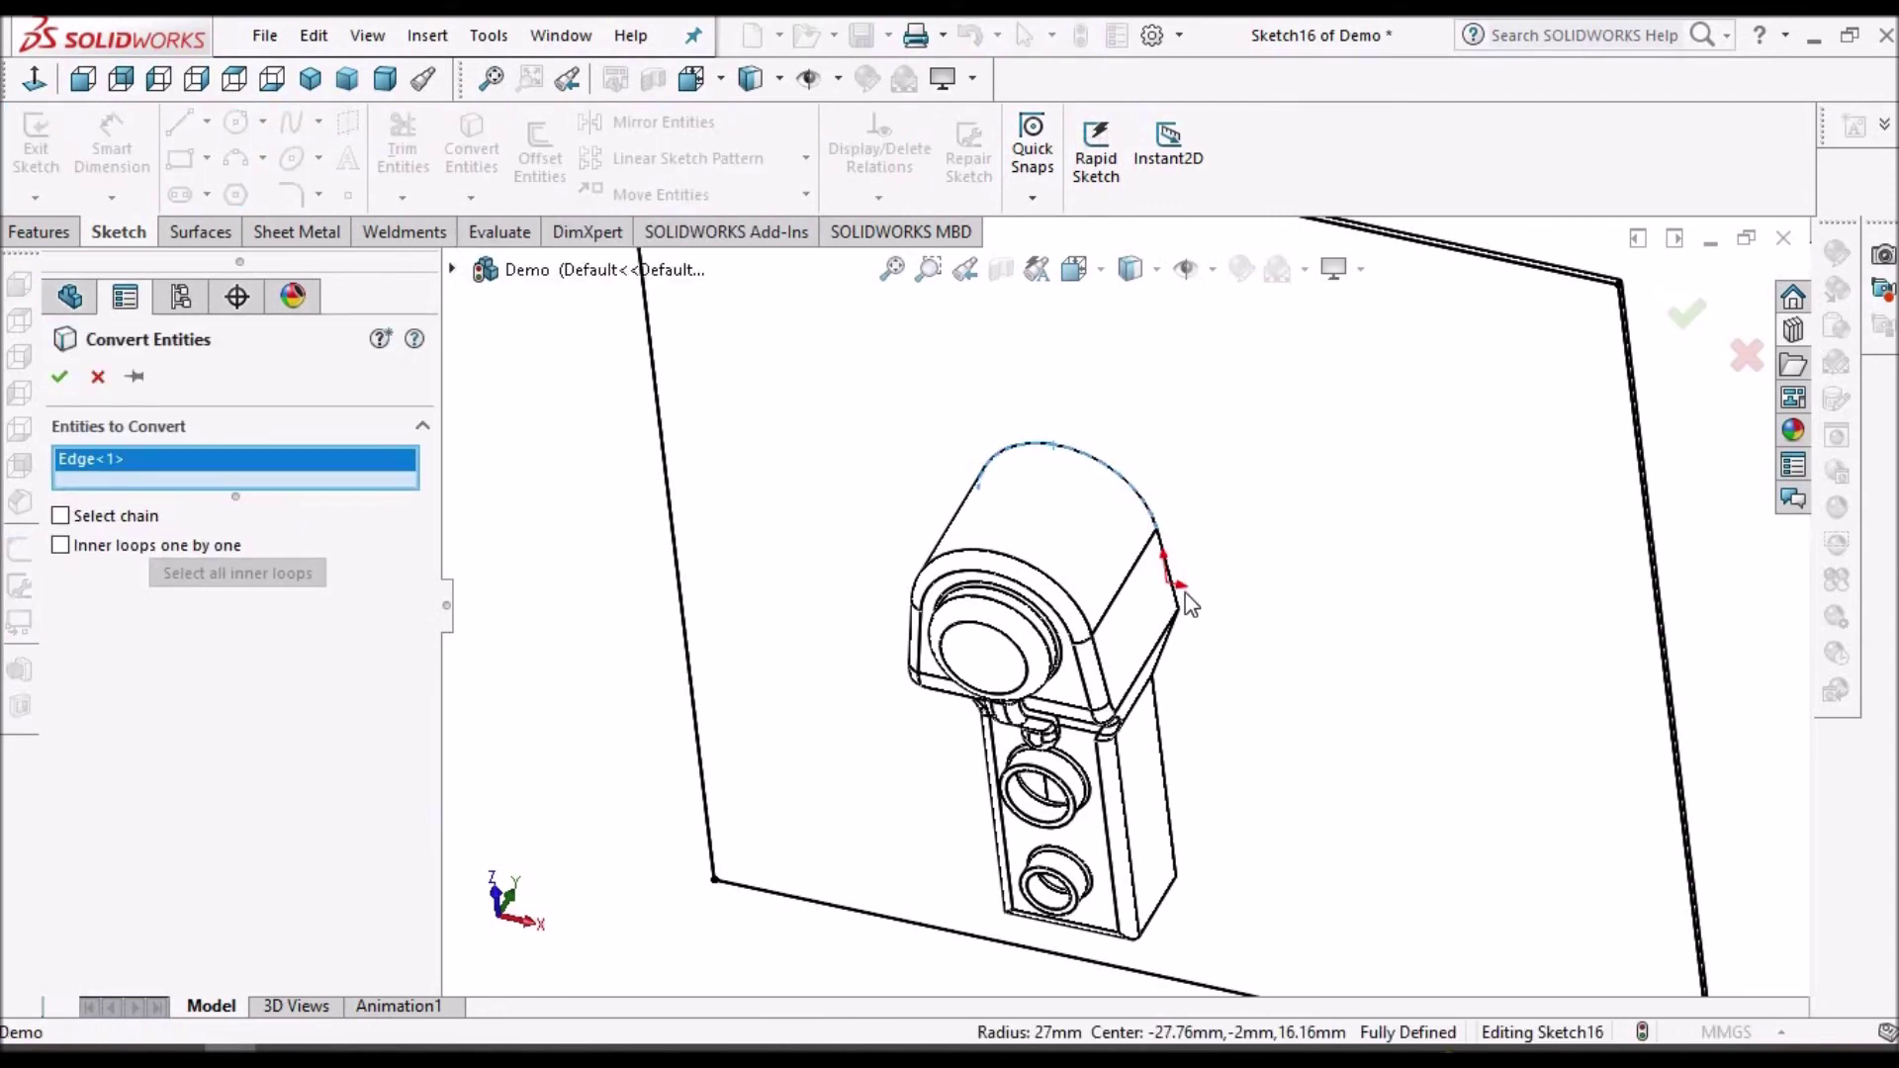
middle_drag(1137, 520, 1158, 554)
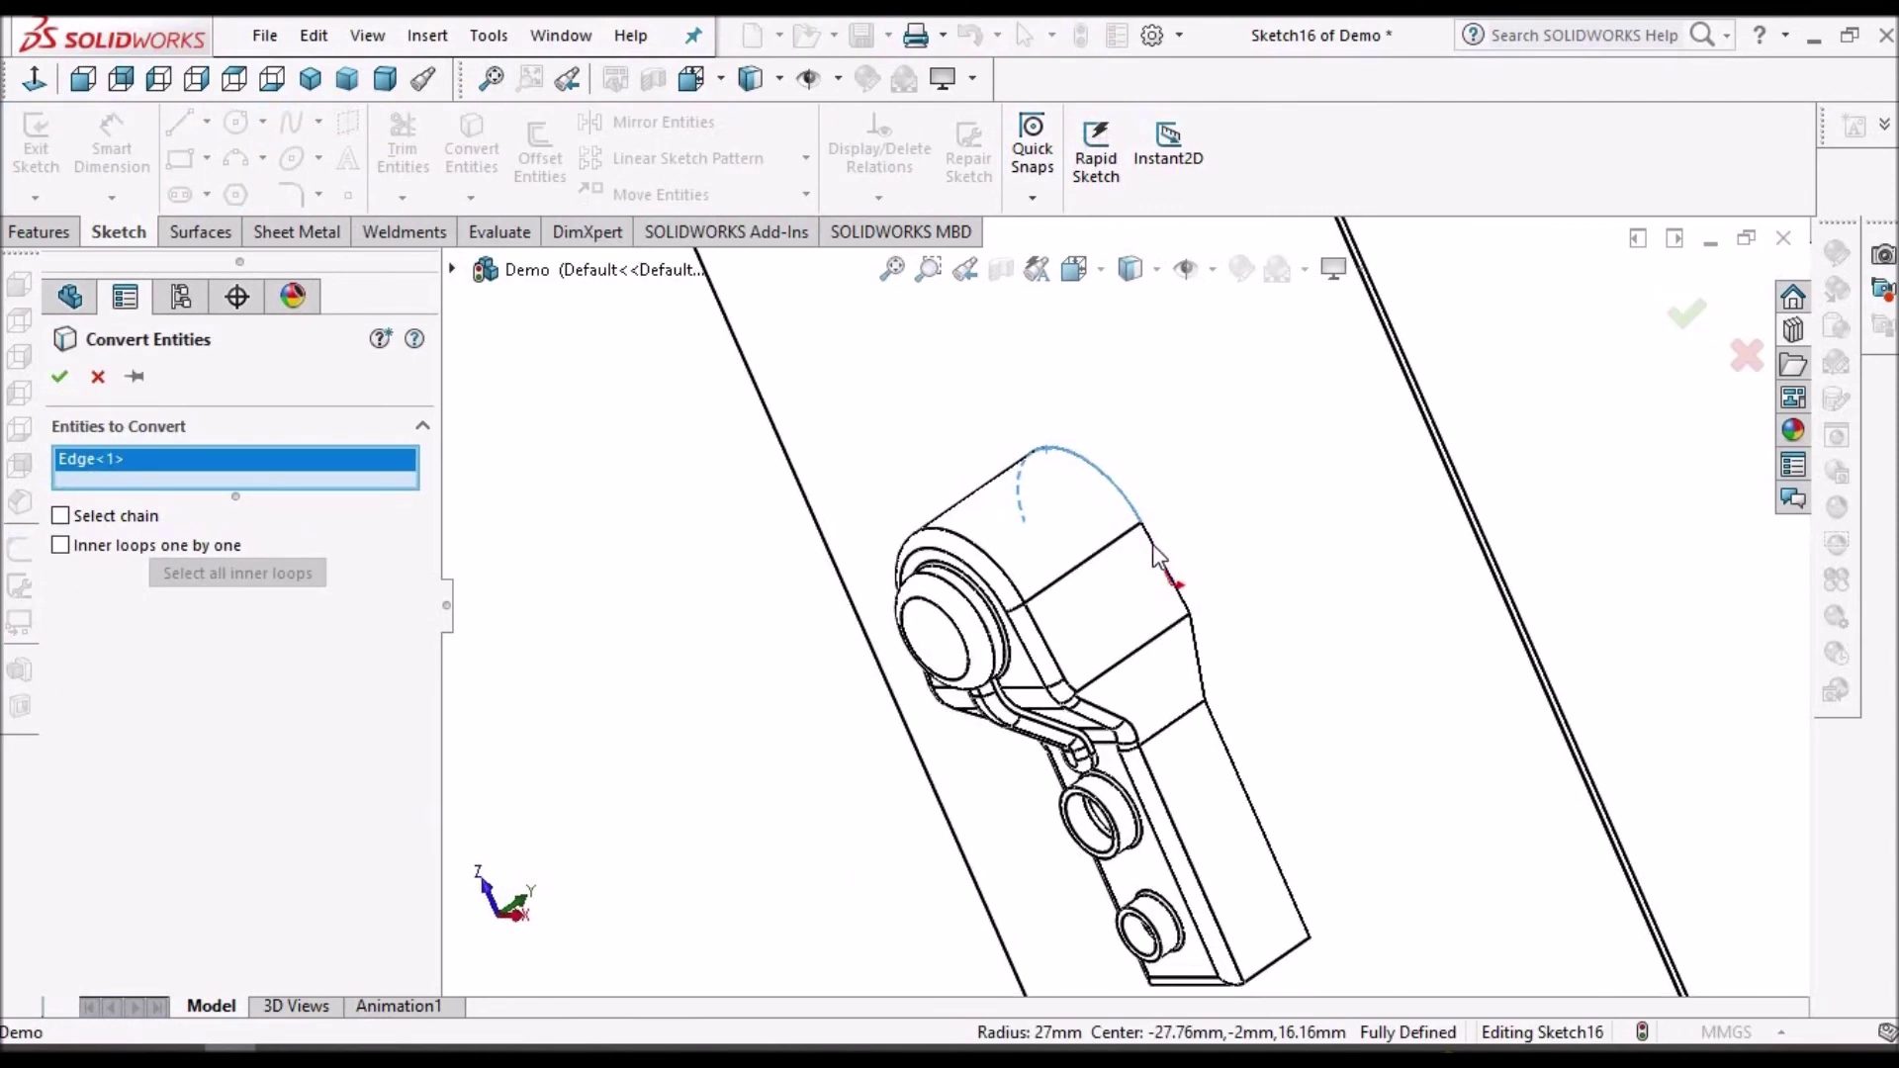
click(1163, 560)
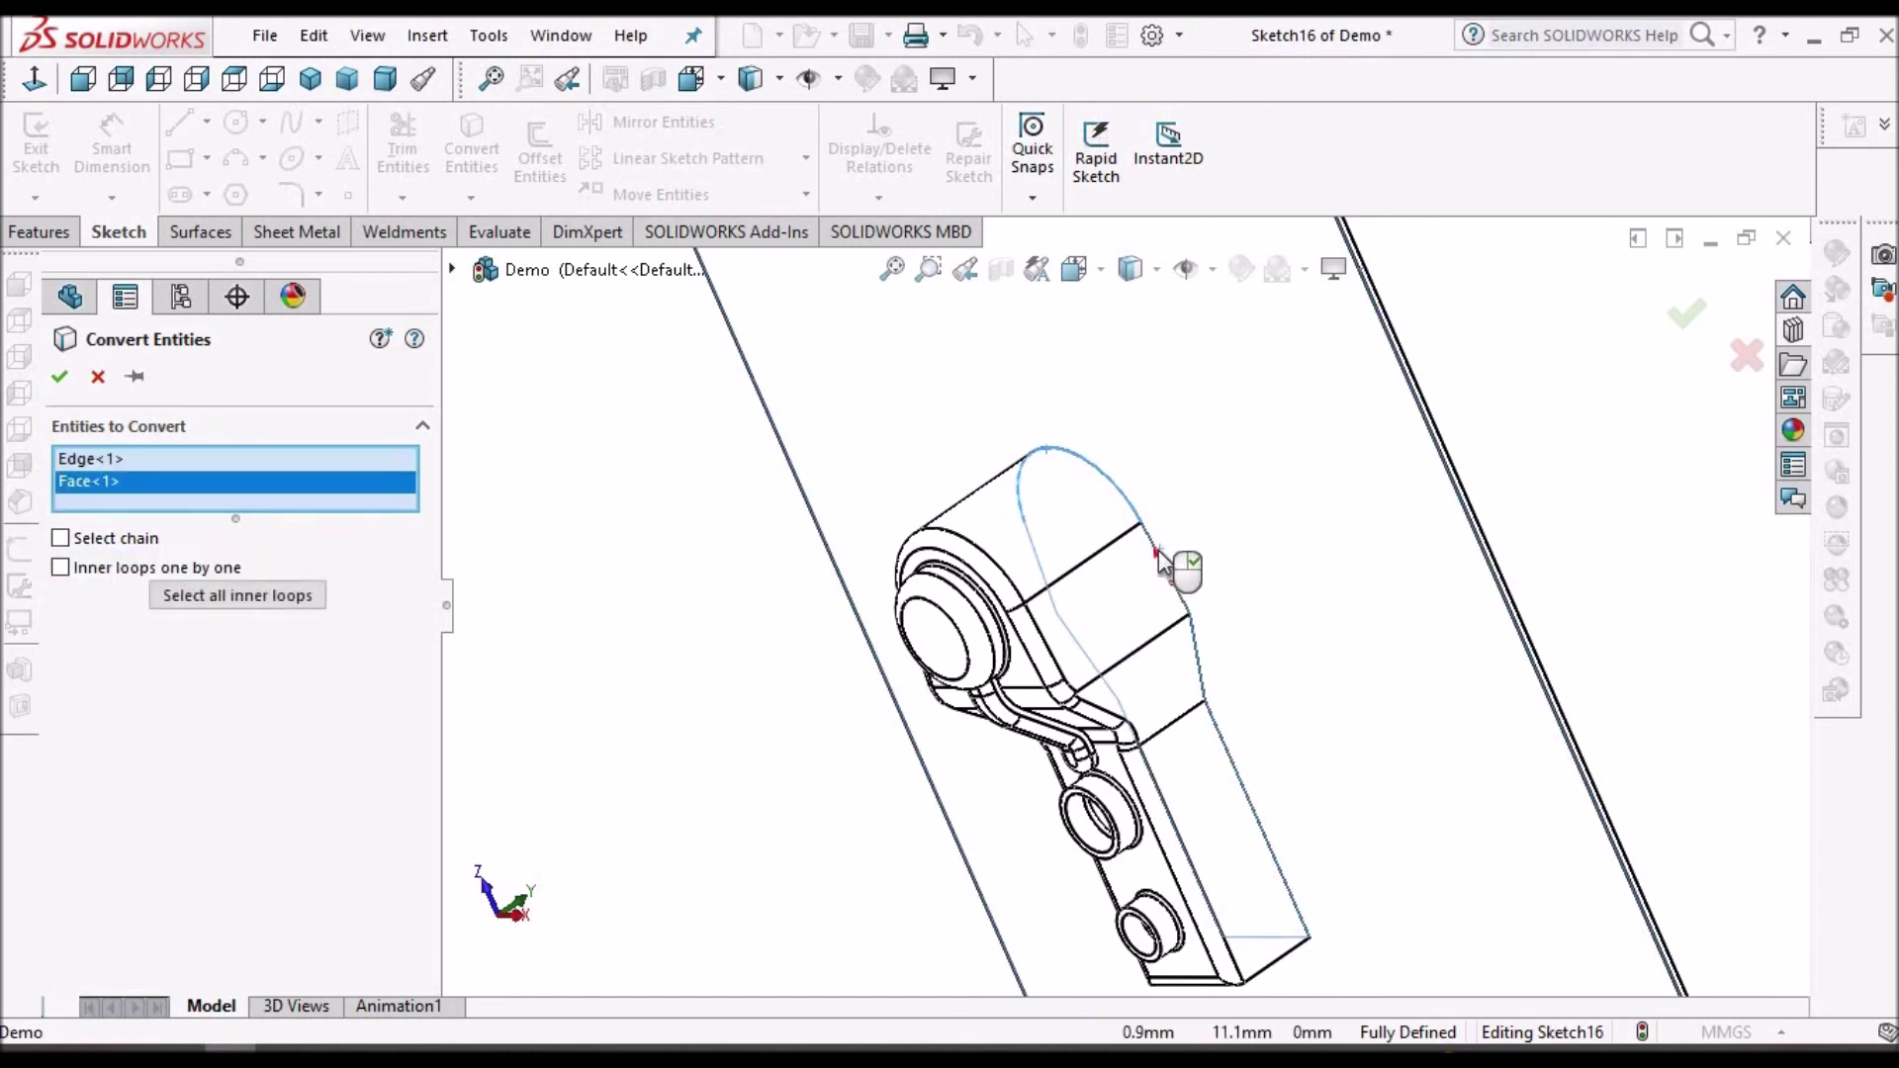
right_click(98, 484)
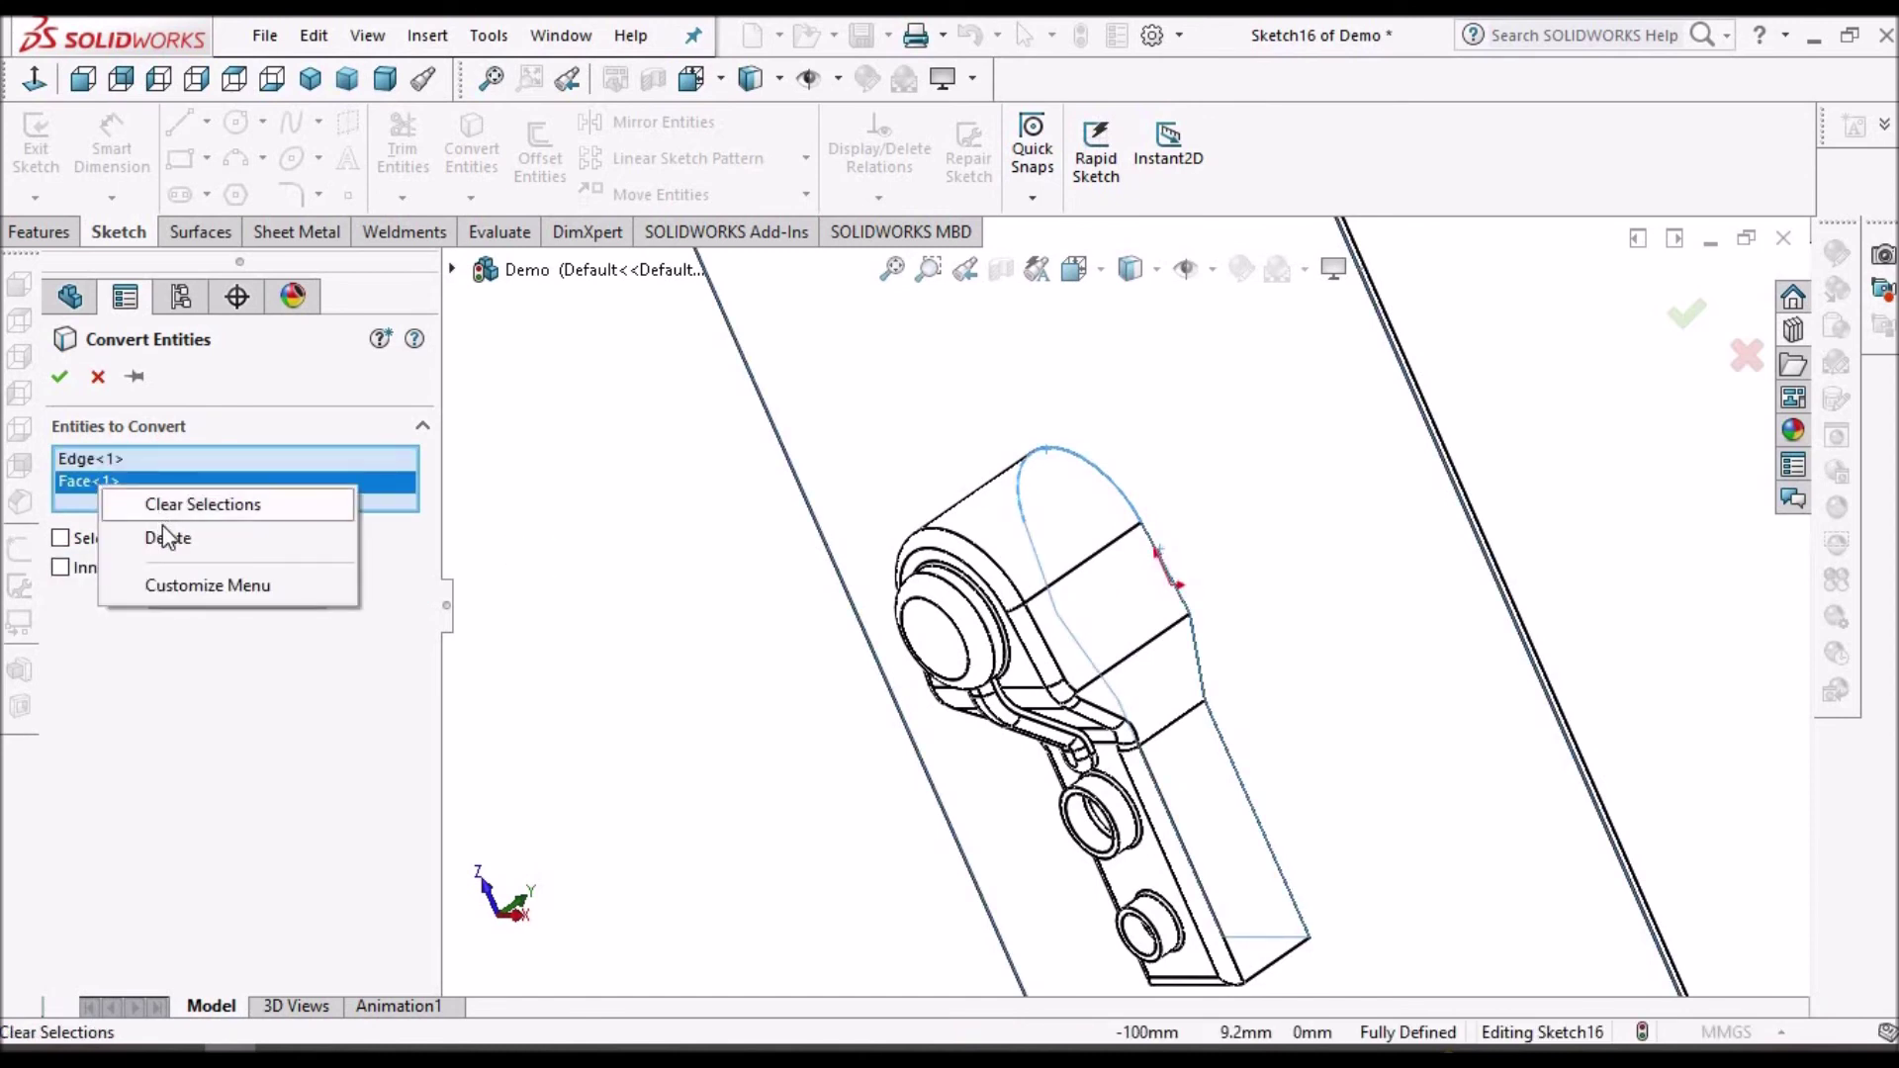
click(165, 536)
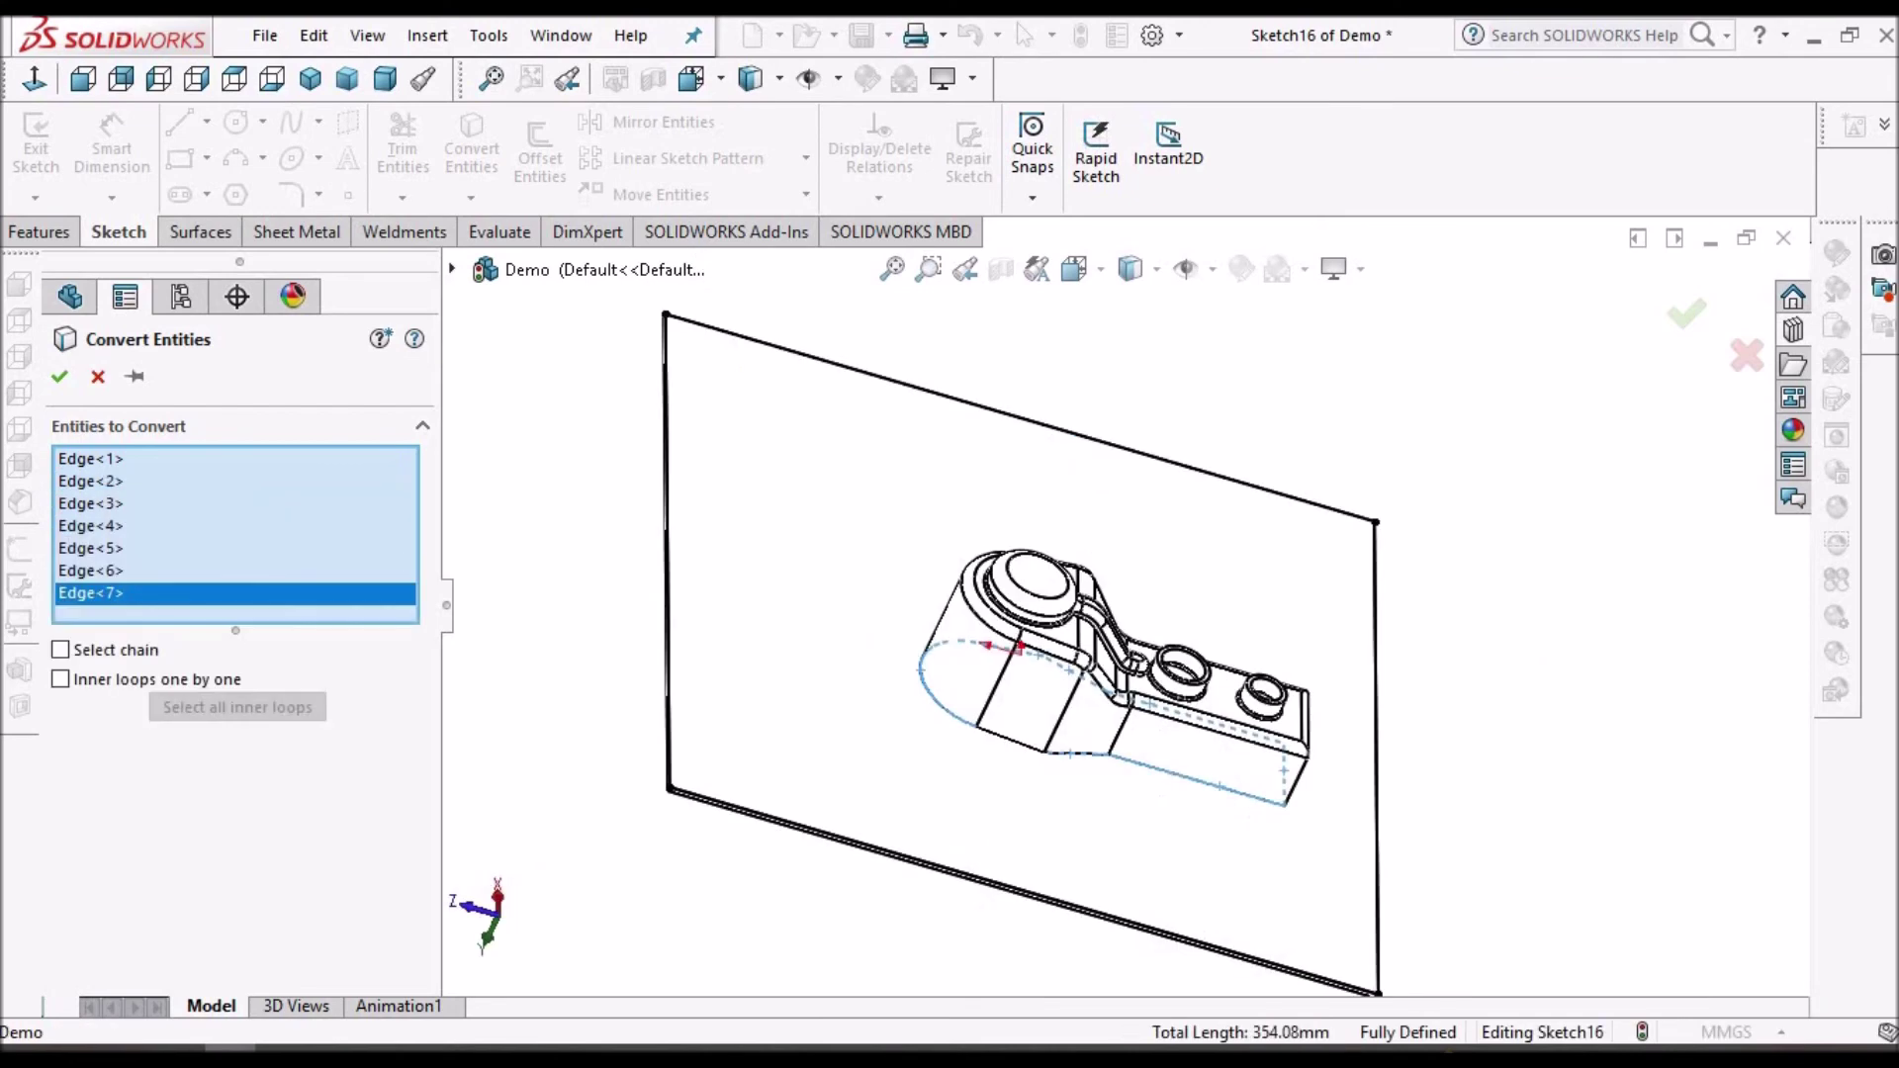
click(1018, 756)
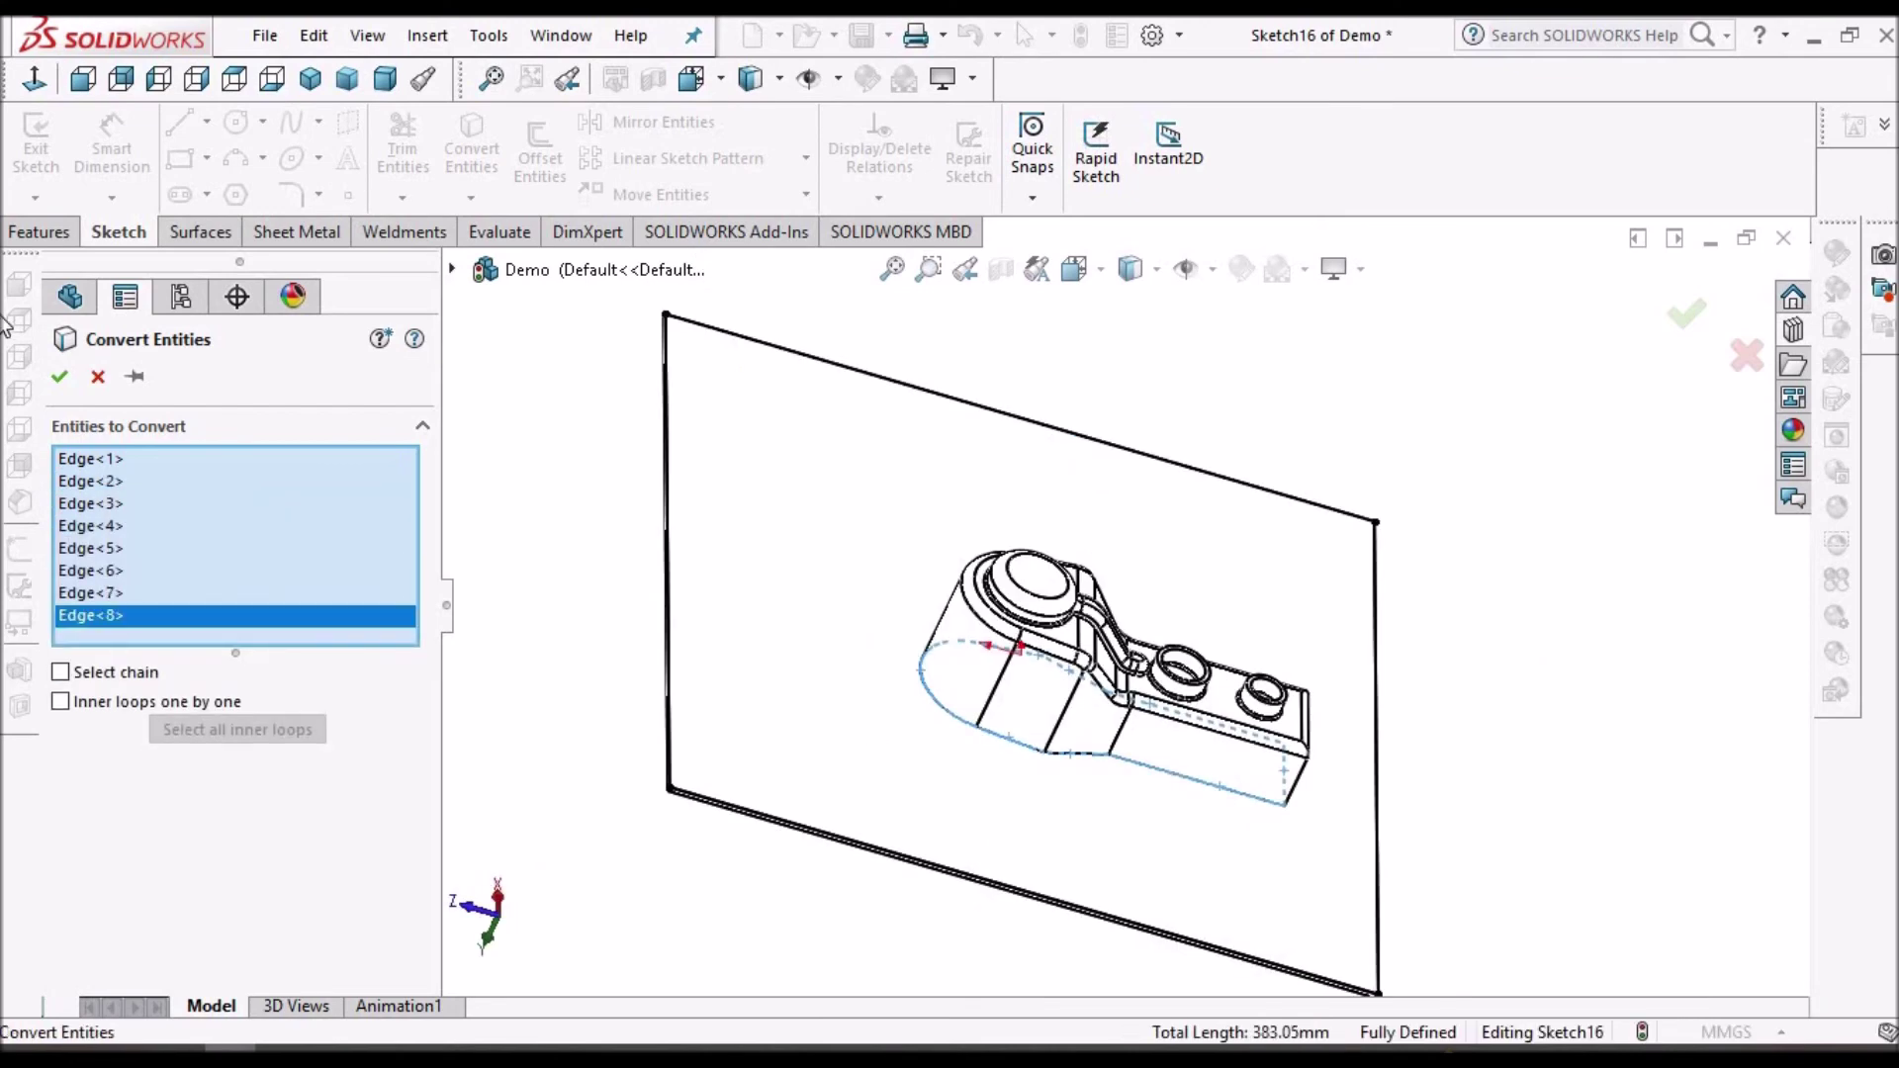
key(Return)
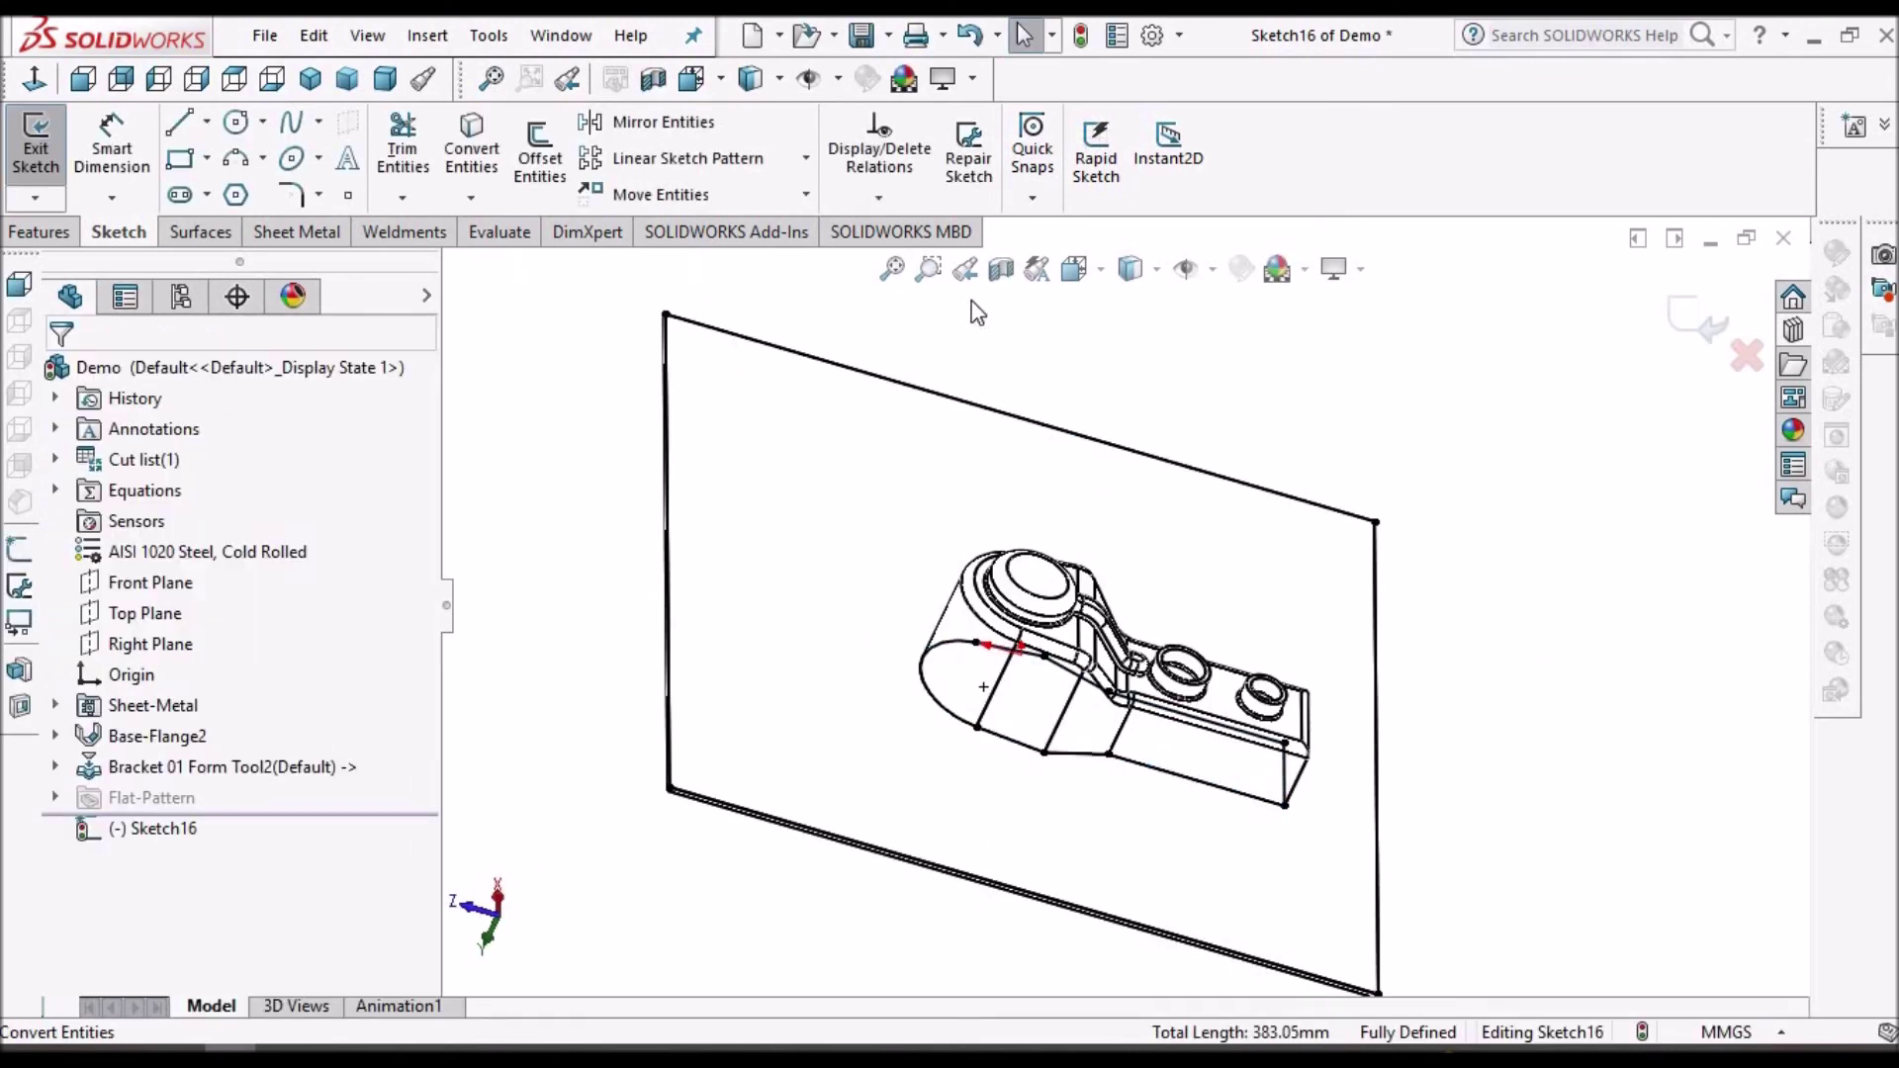
- Set the display style back to Shaded With Edges and orient the view normal to the sketch
click(1154, 271)
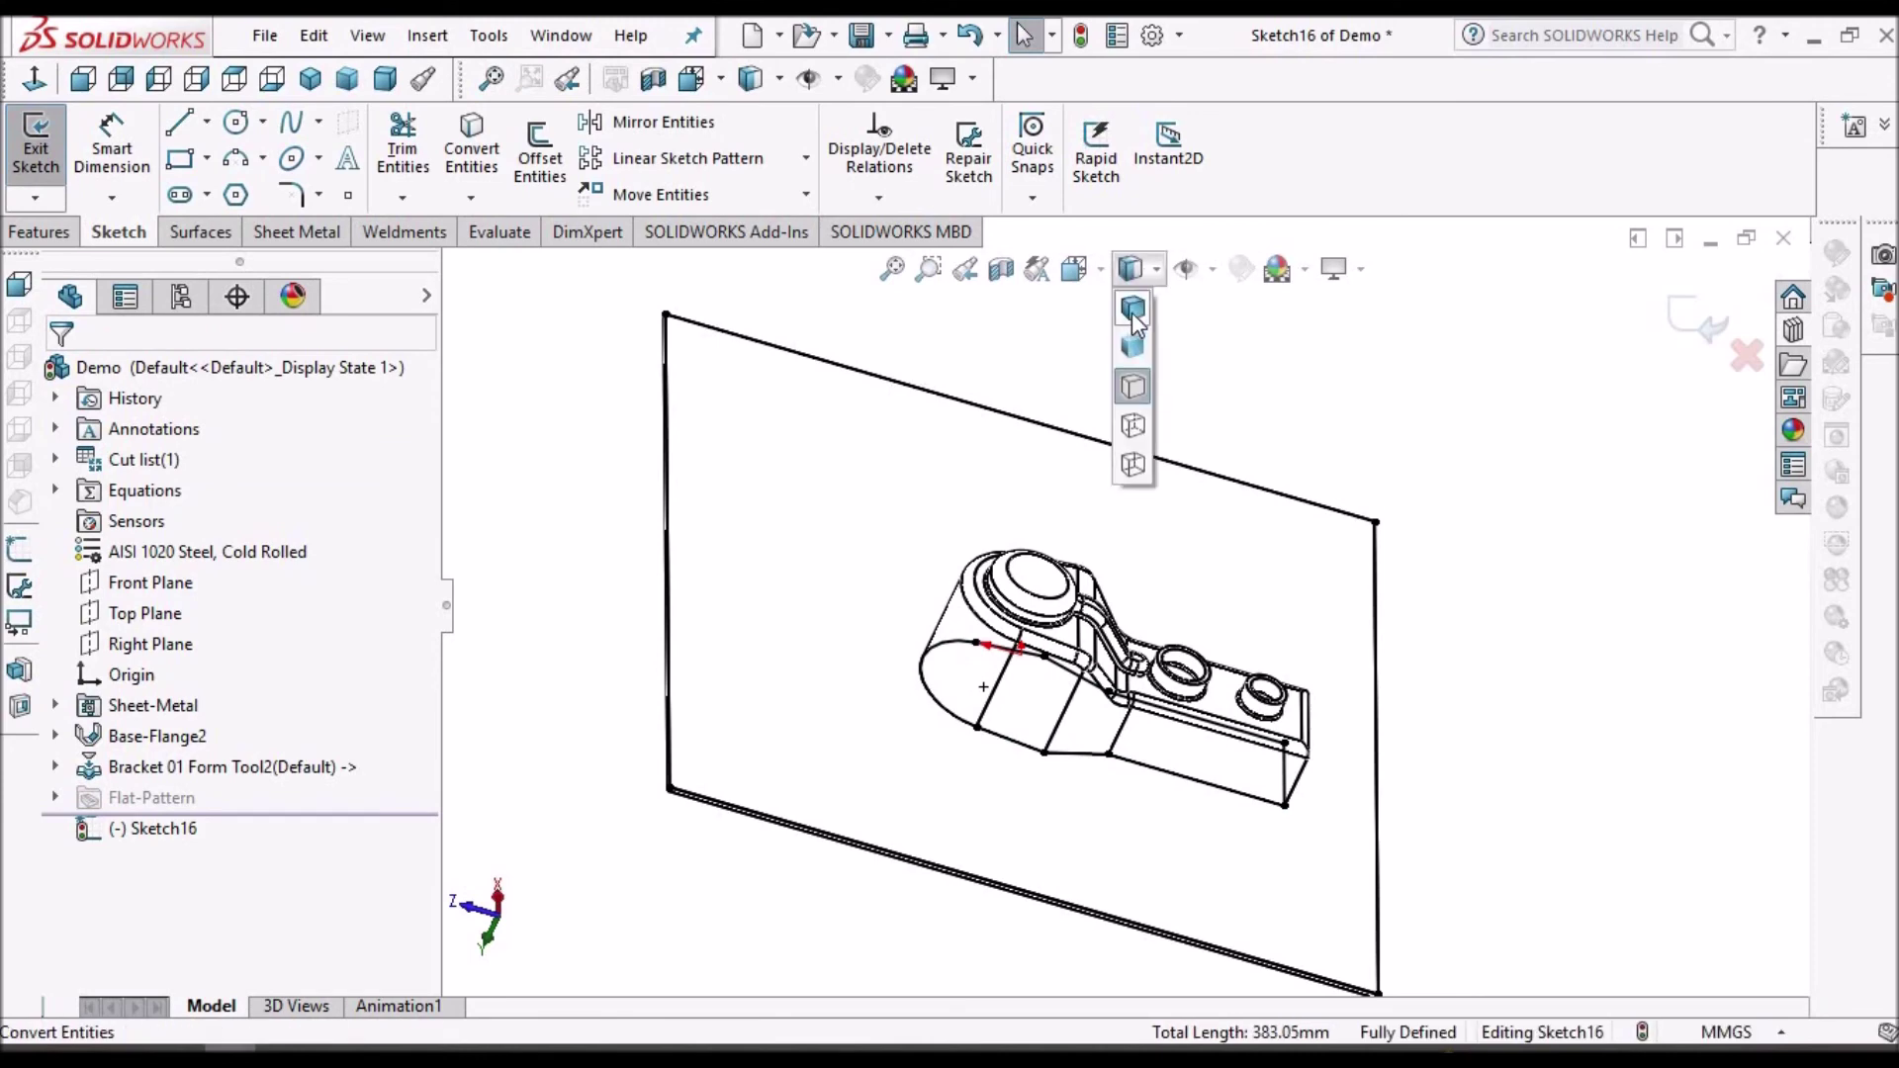
click(1136, 318)
mouse_move(1261, 648)
middle_down()
mouse_move(1146, 740)
mouse_move(1108, 712)
middle_up()
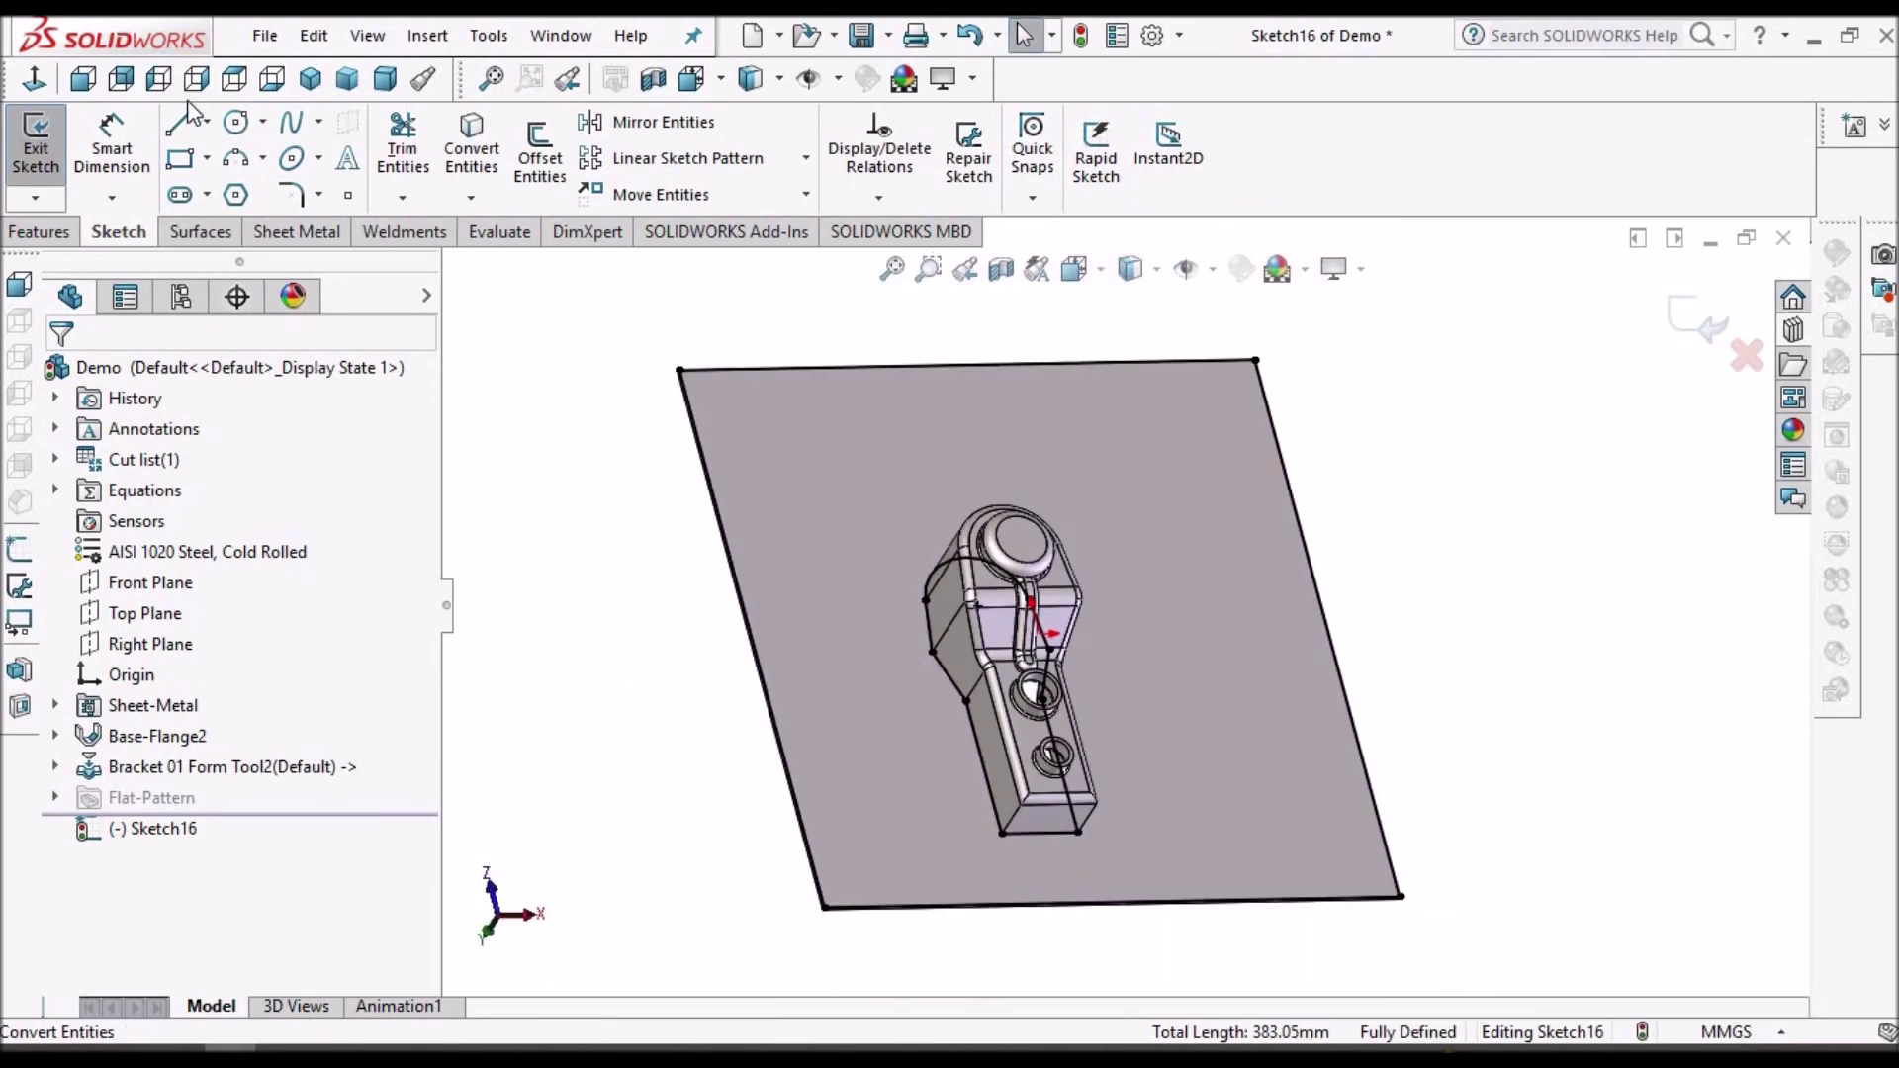
click(35, 79)
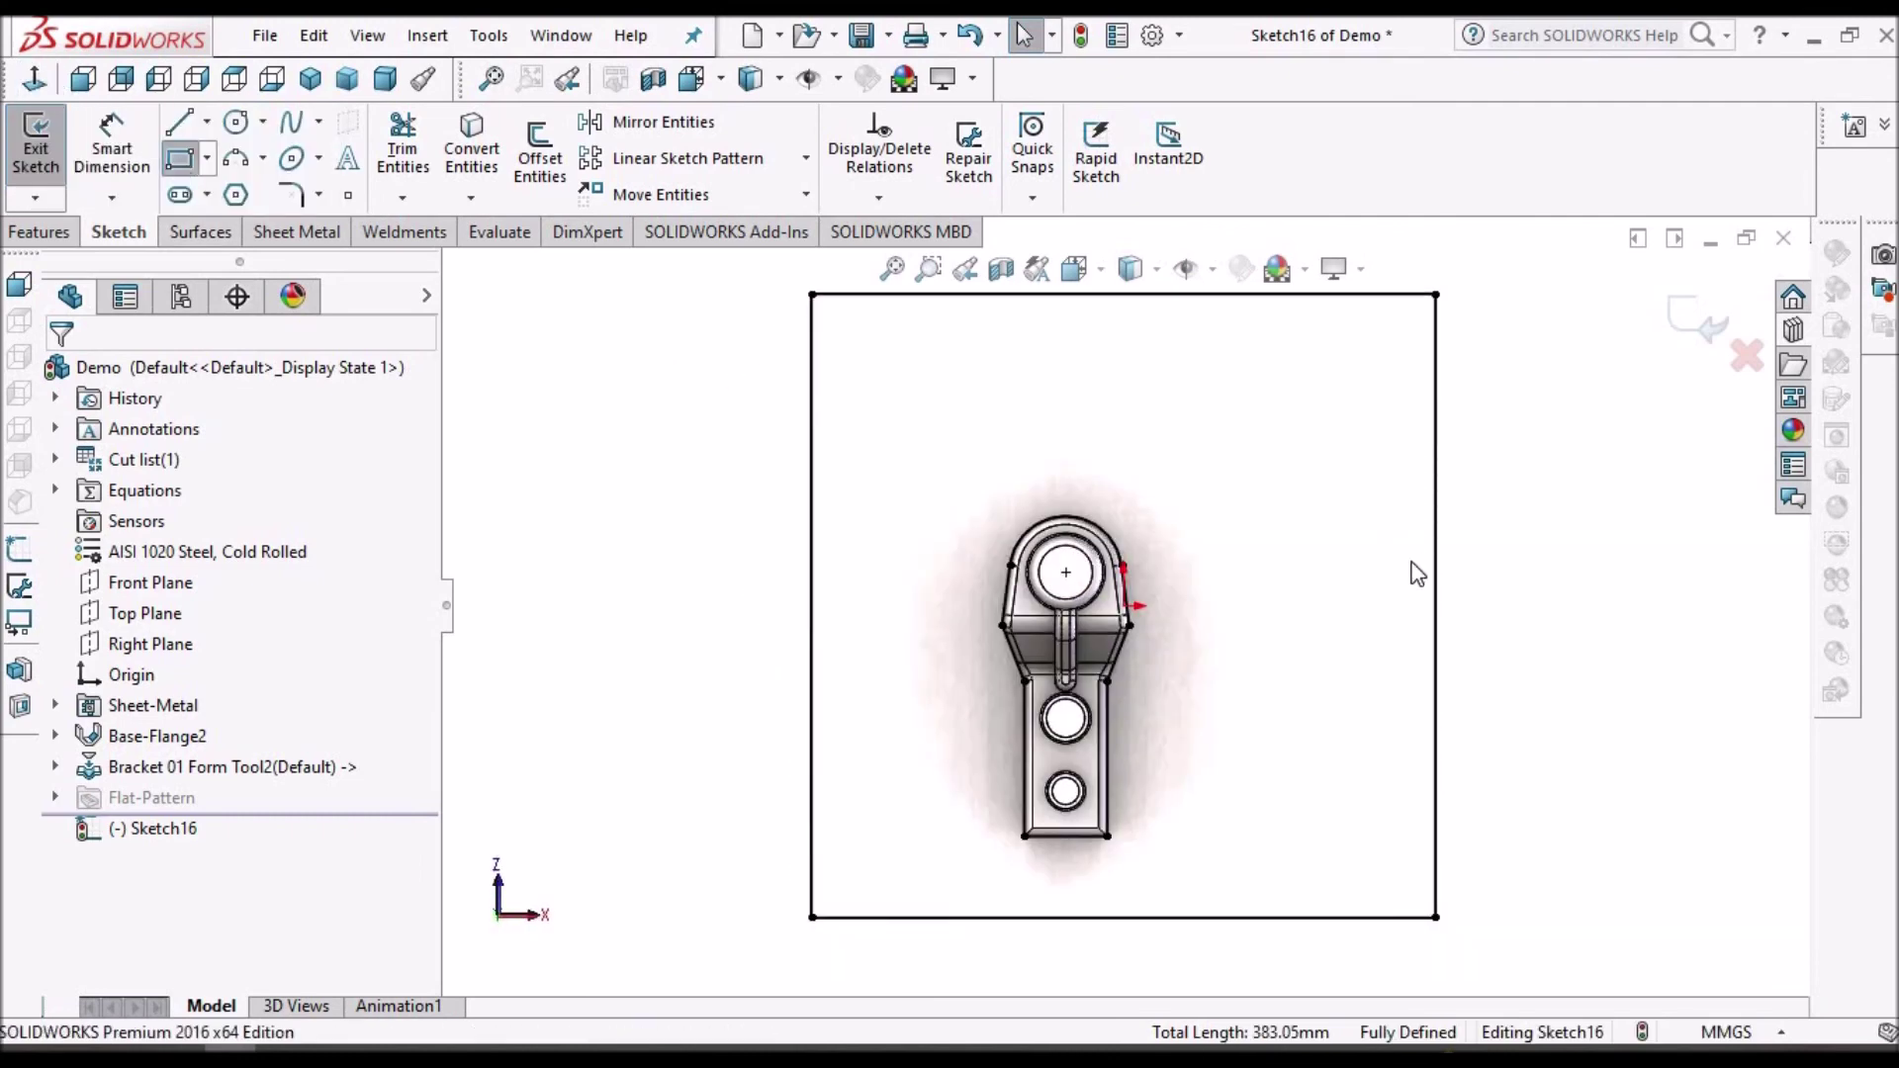
- Draw a corner rectangle that encloses the whole sheet outline with a margin on all sides
scroll(1355, 579, down, 4)
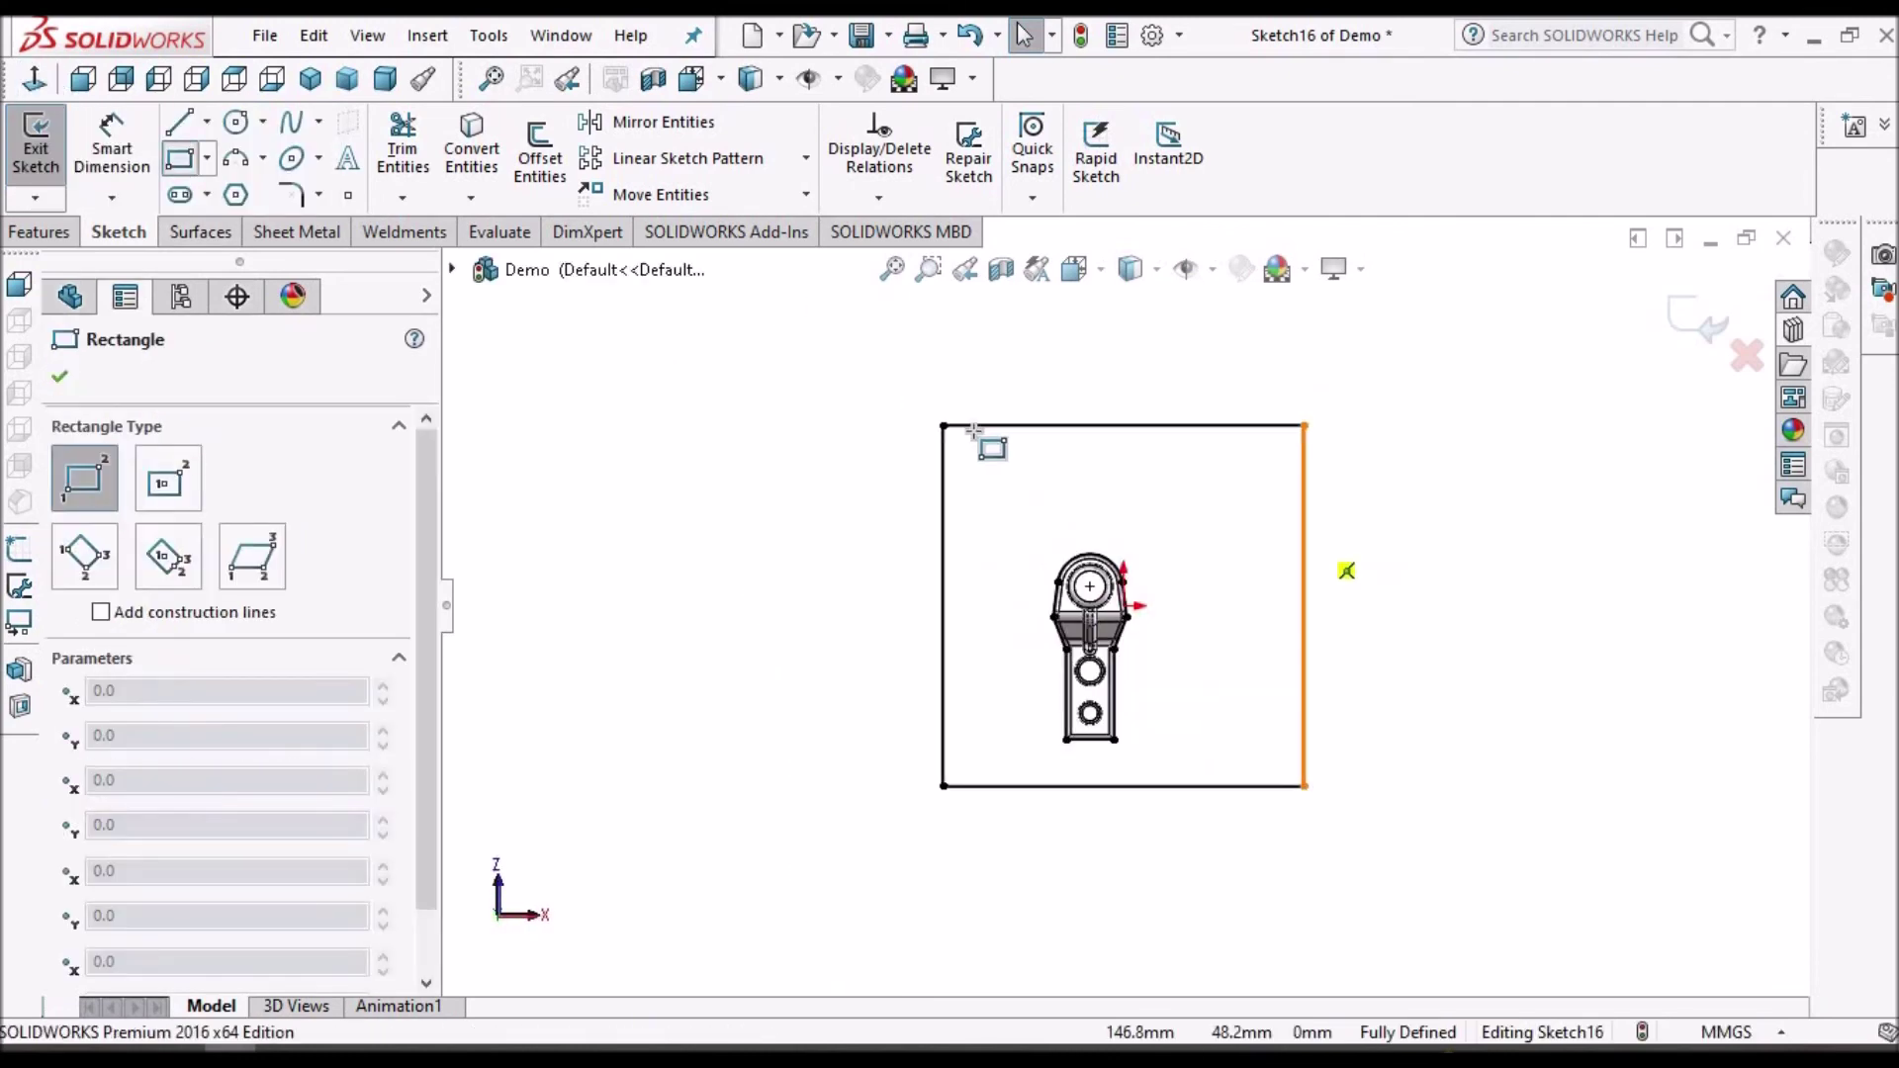
click(1348, 812)
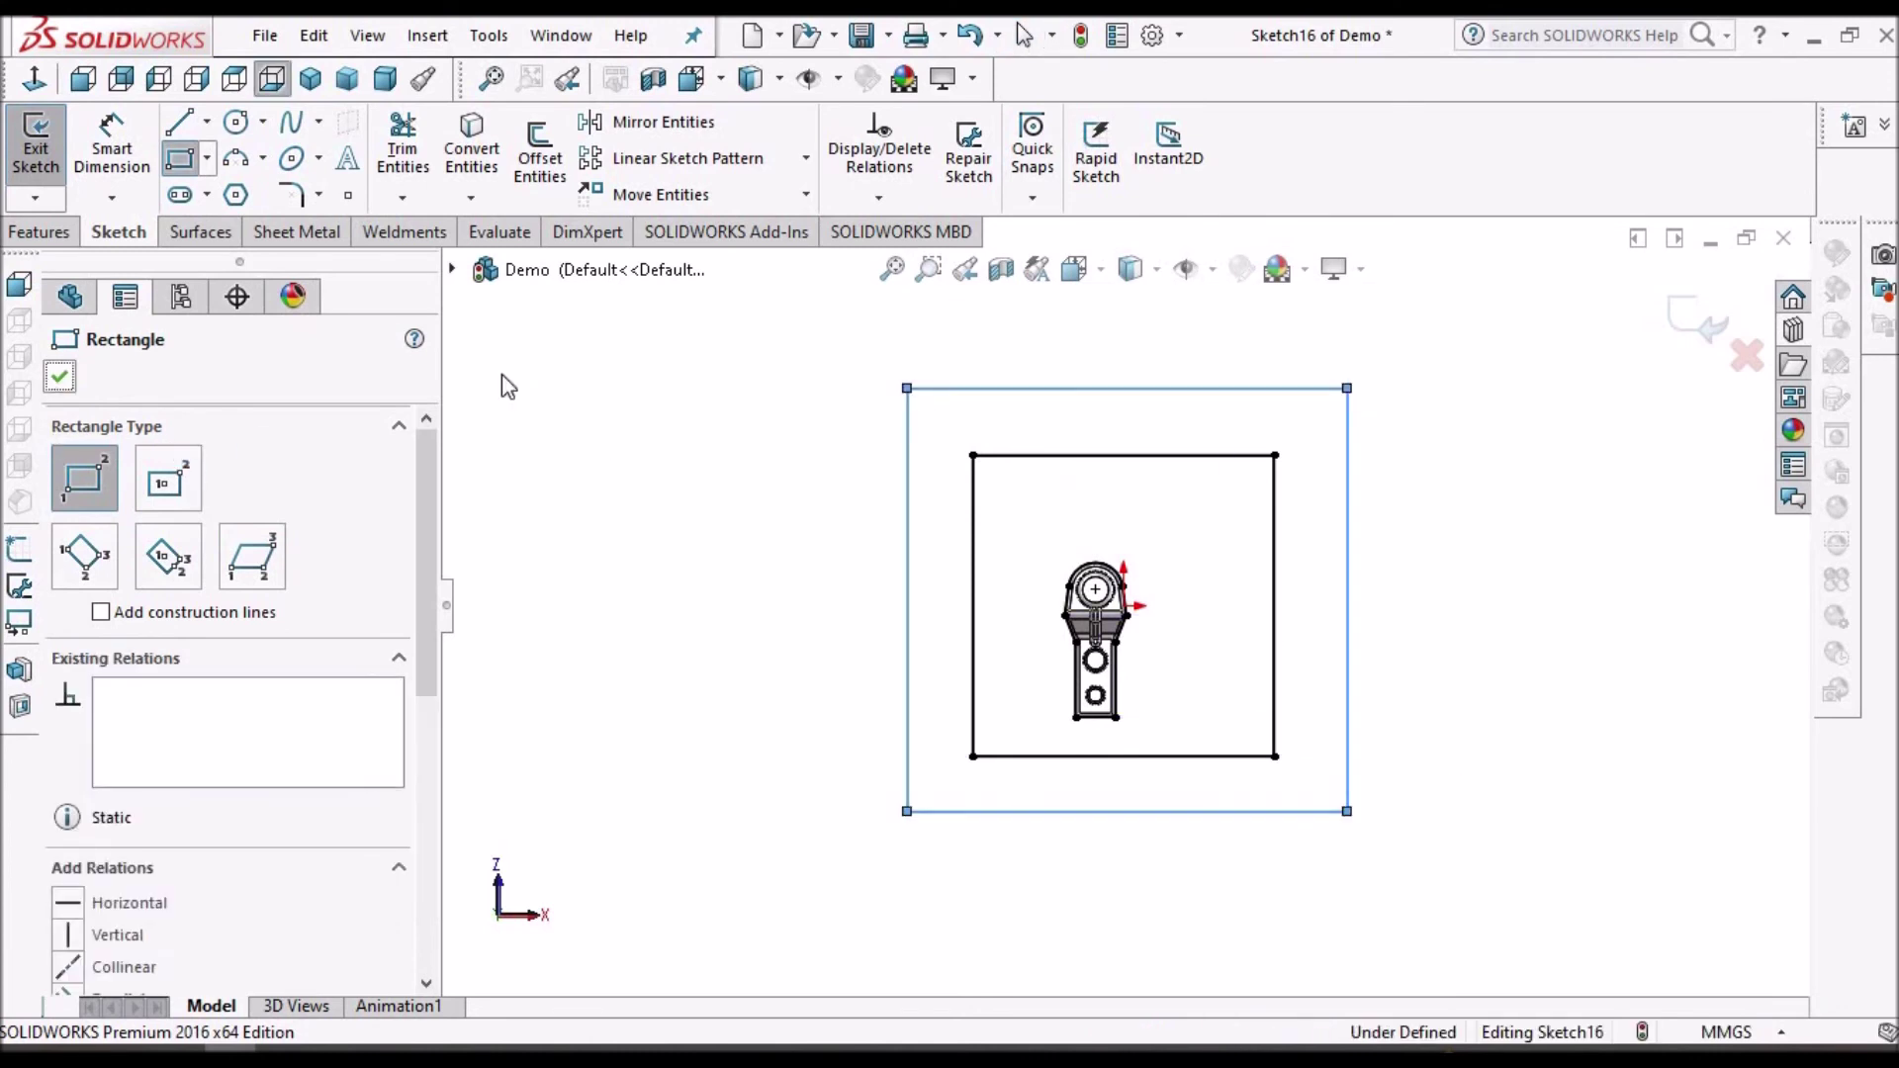
key(Escape)
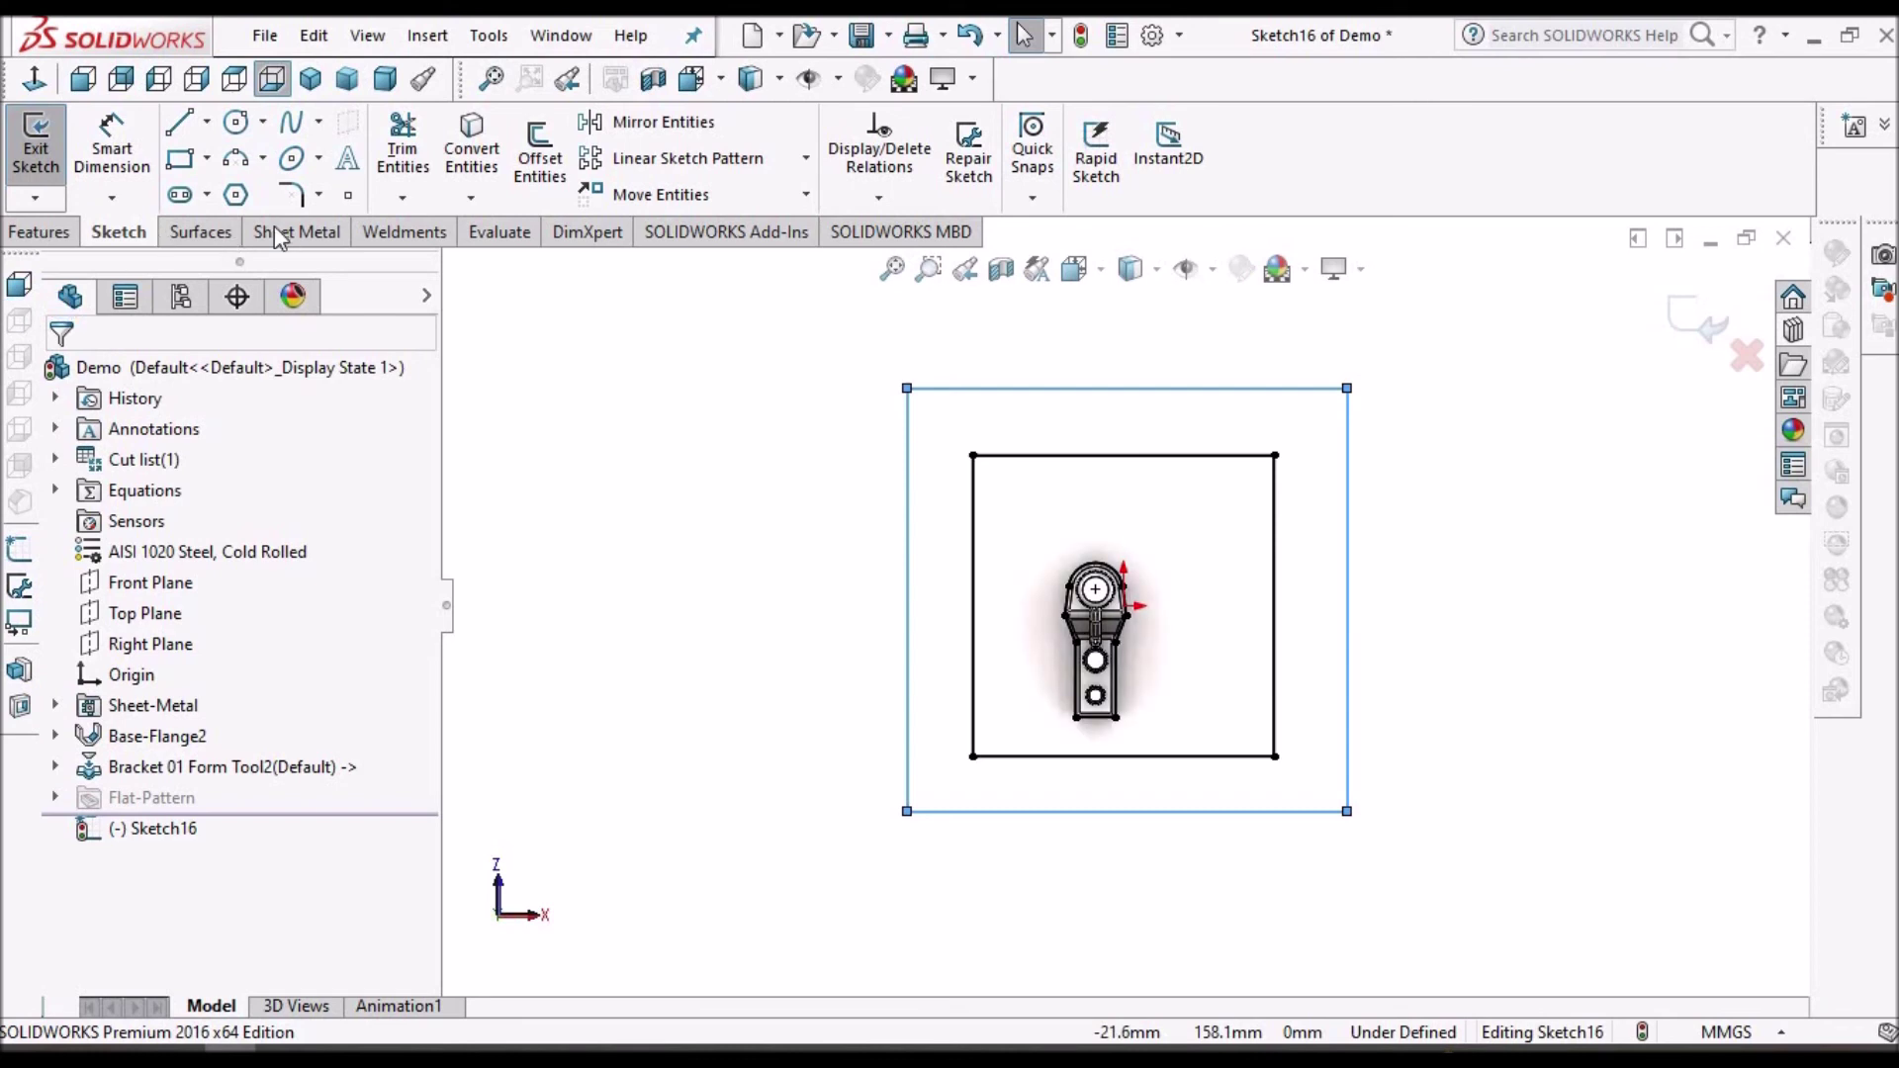
- Cut away the sheet surrounding the bracket form with an Extruded Cut from the current sketch
click(327, 234)
click(877, 121)
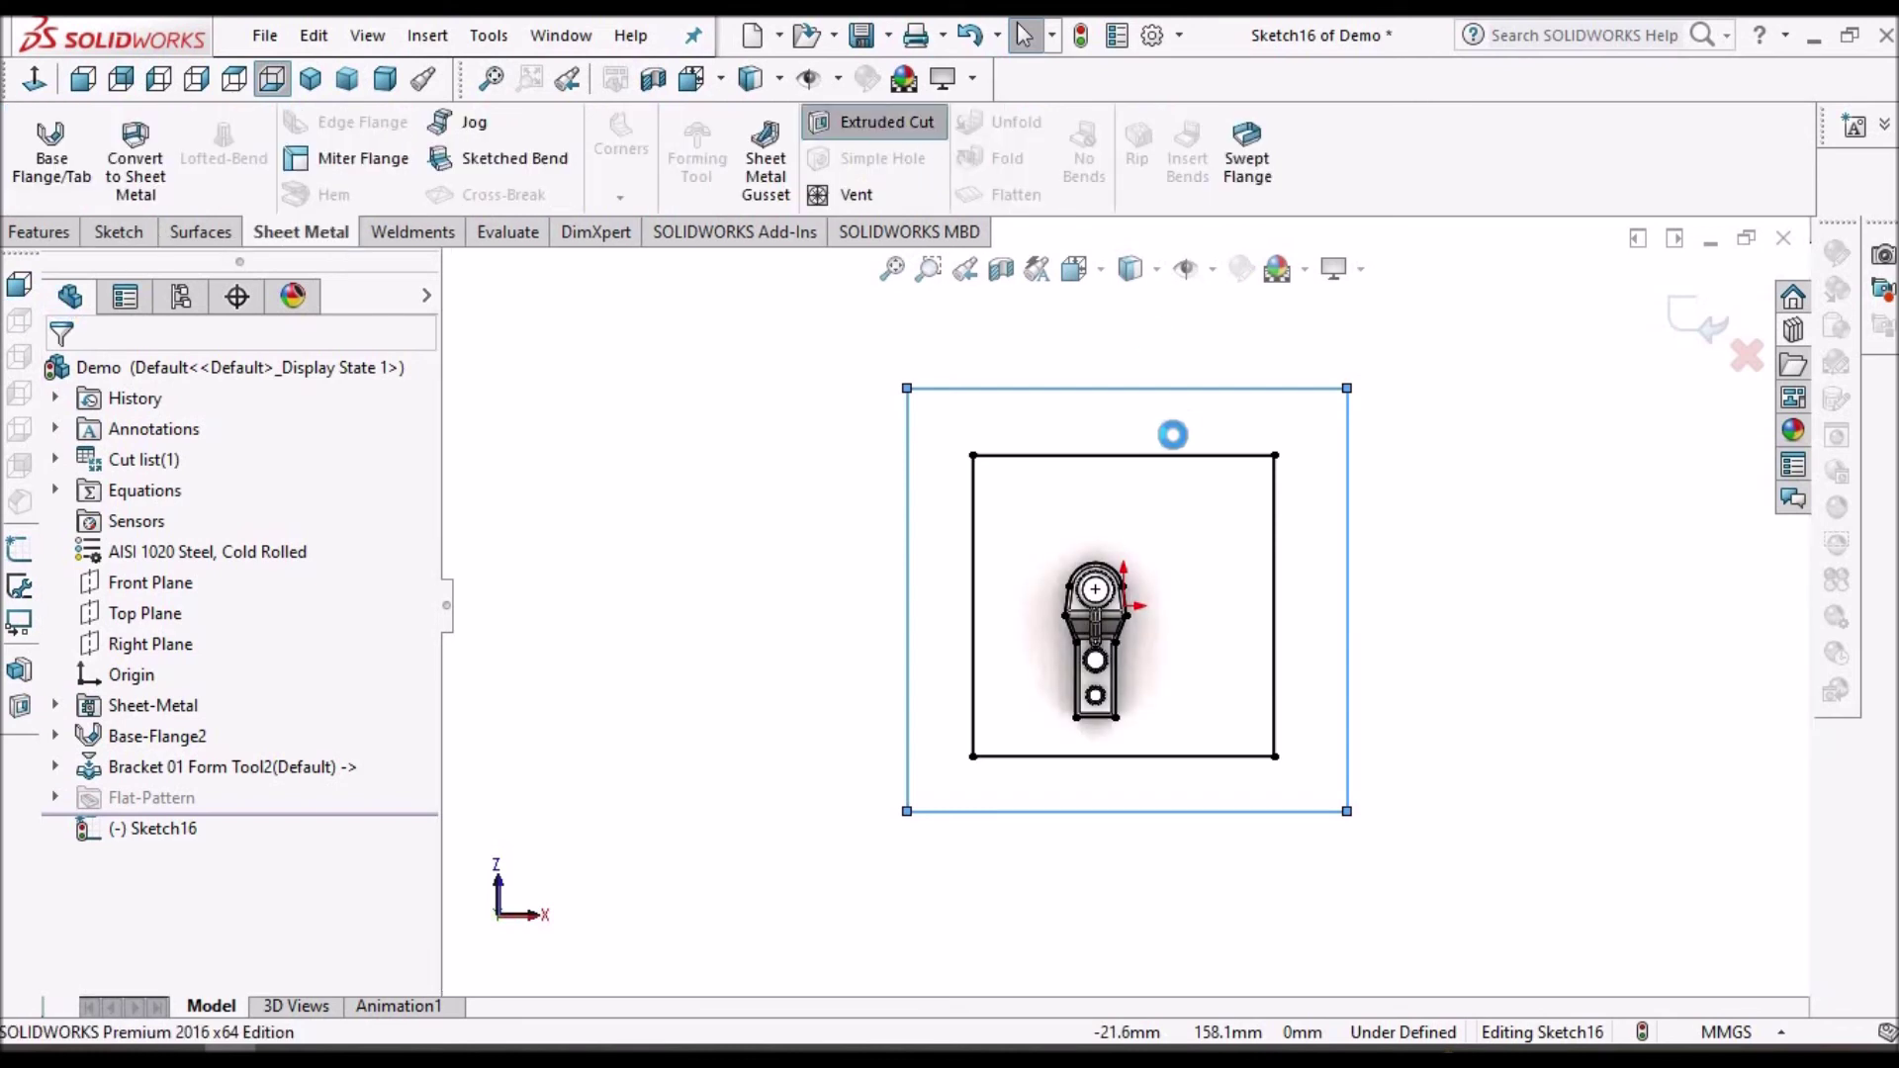
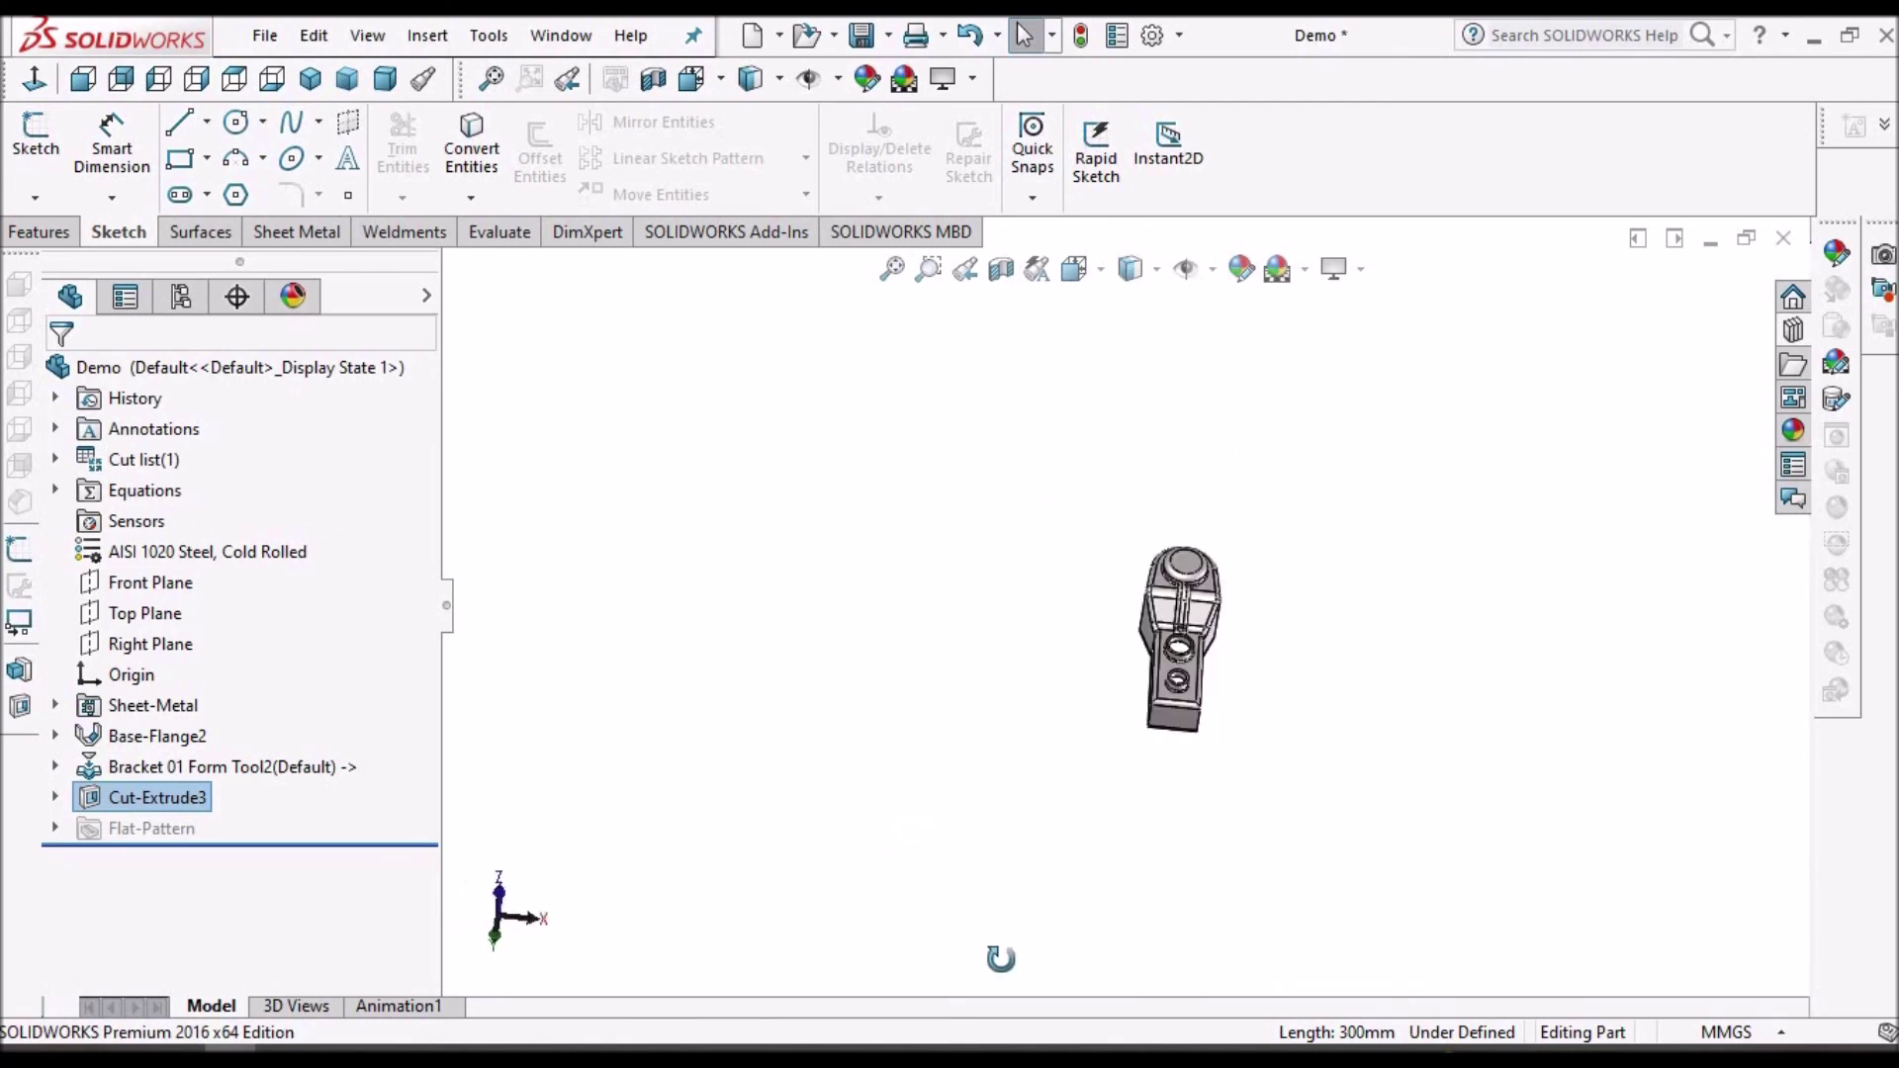
scroll(1222, 531, down, 5)
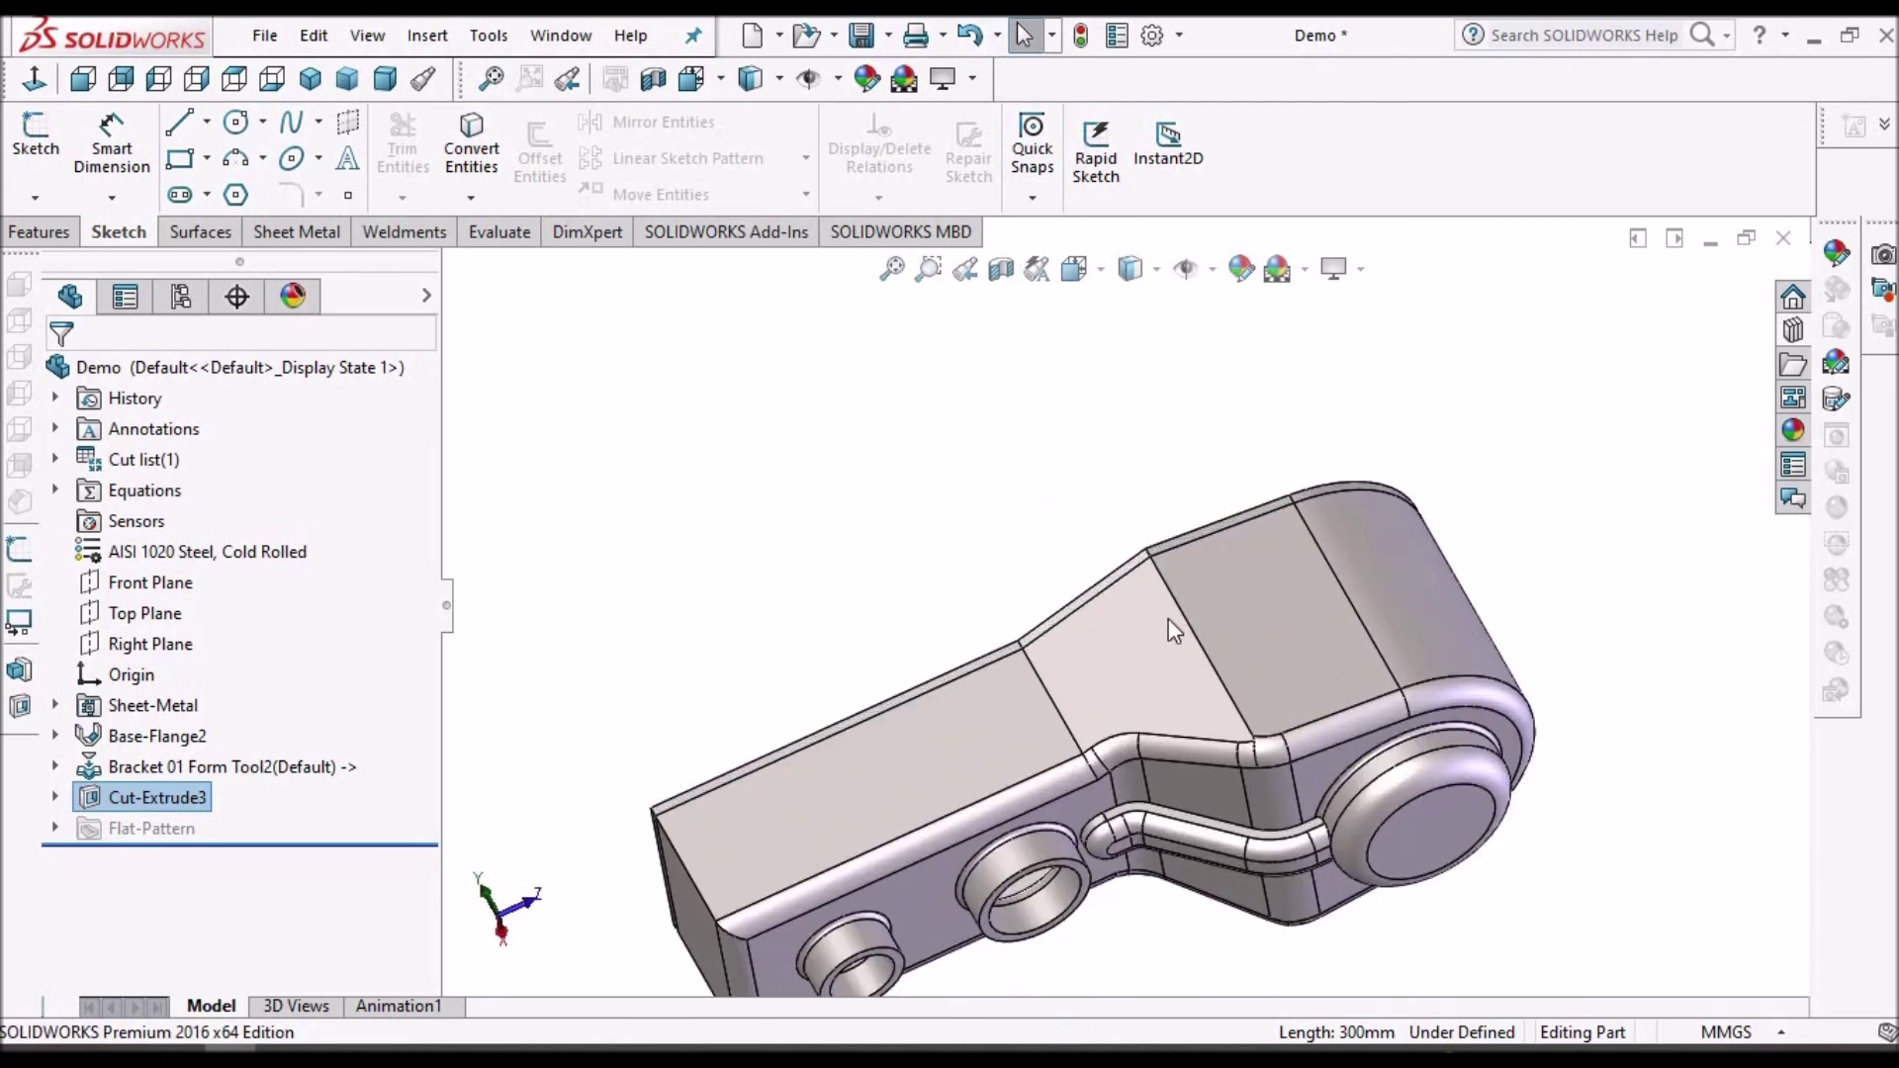
- Start a sketch on the flat outer side face of the bracket's narrow section and display the model in wireframe
click(385, 78)
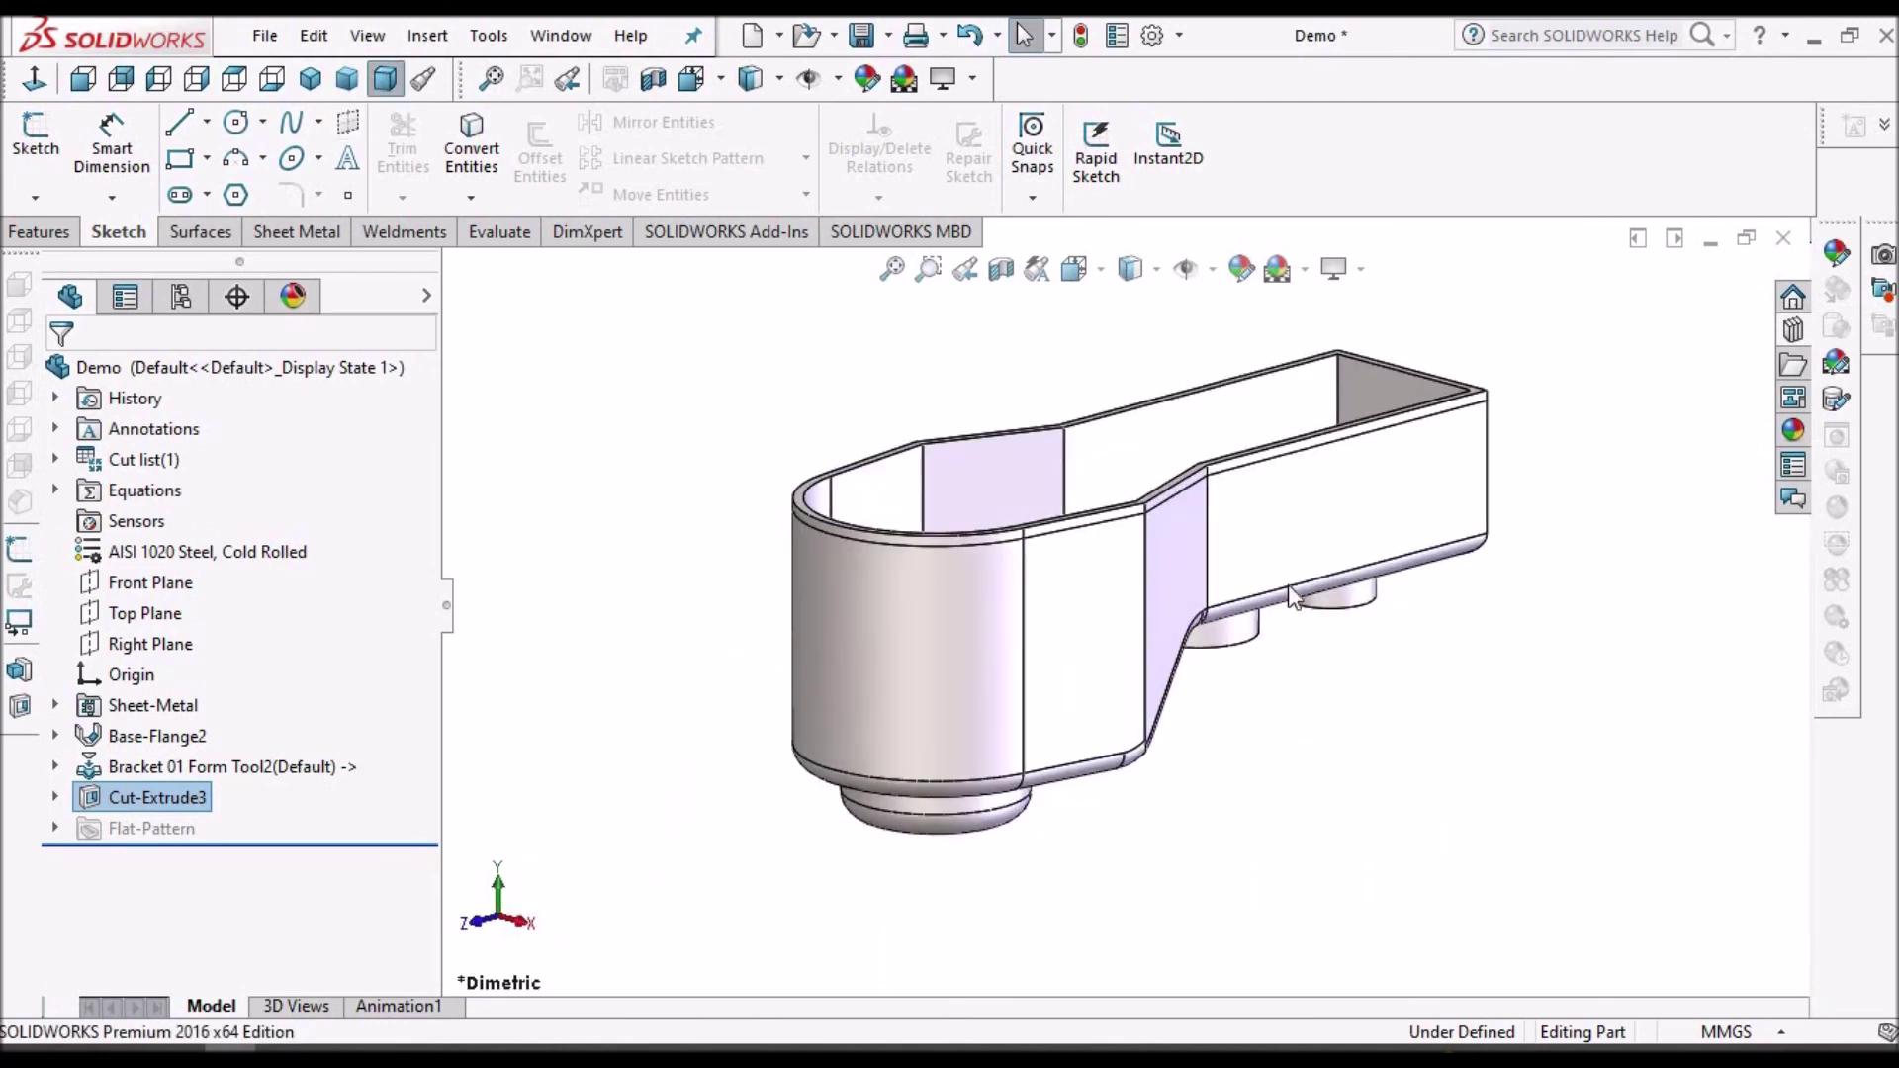
click(1308, 503)
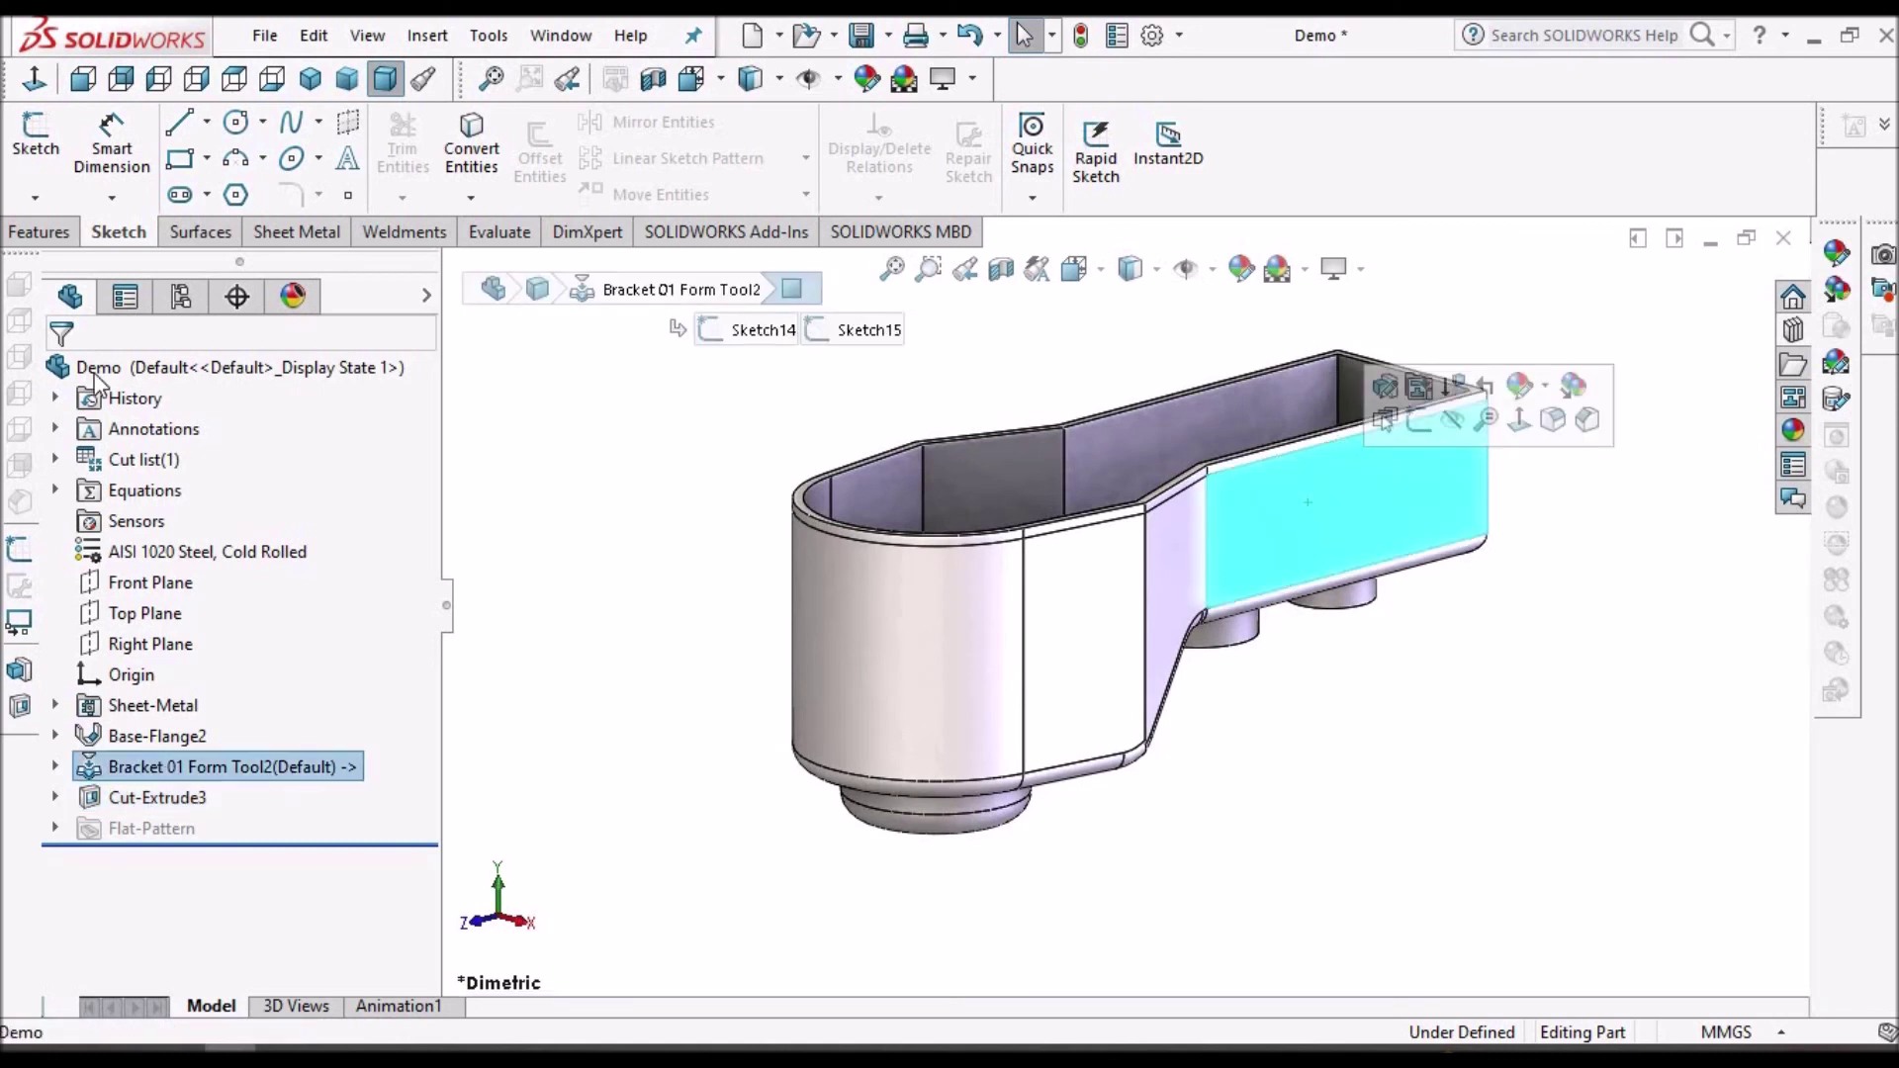
click(35, 134)
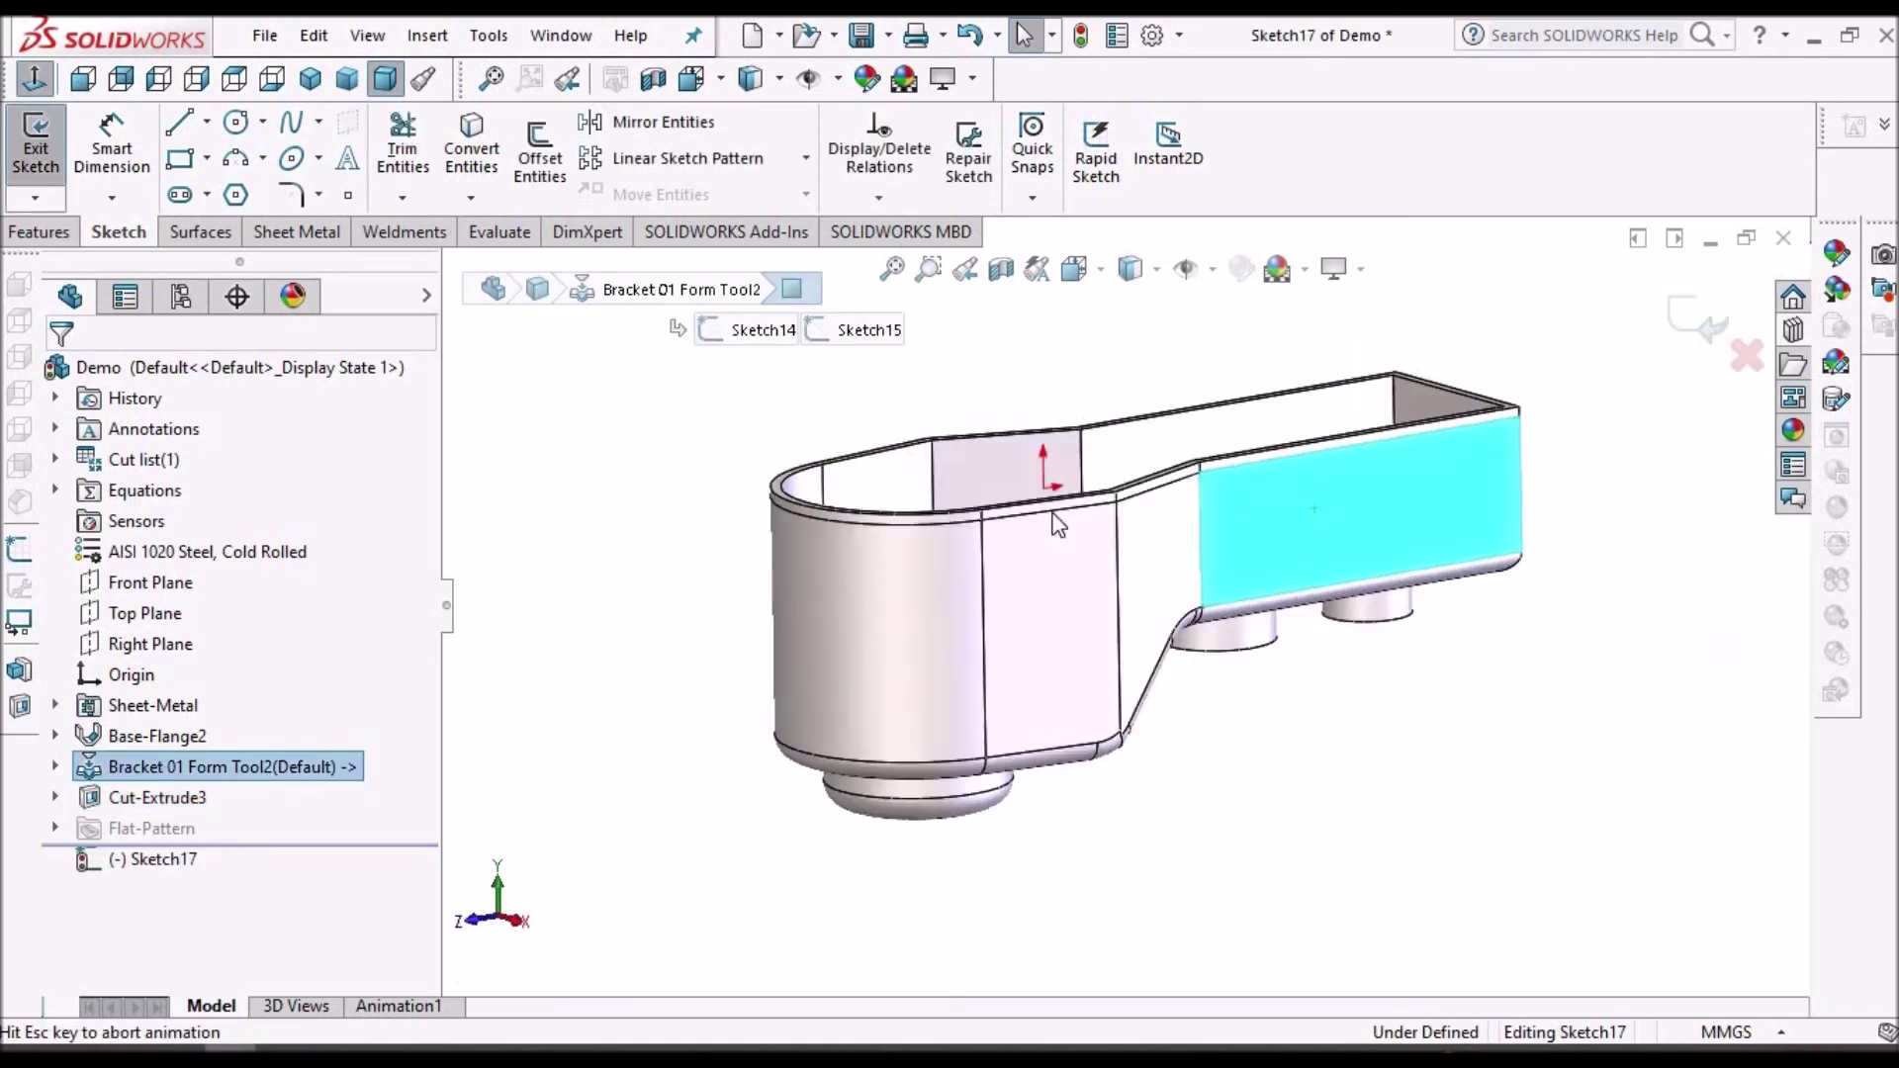
click(1157, 269)
click(1132, 465)
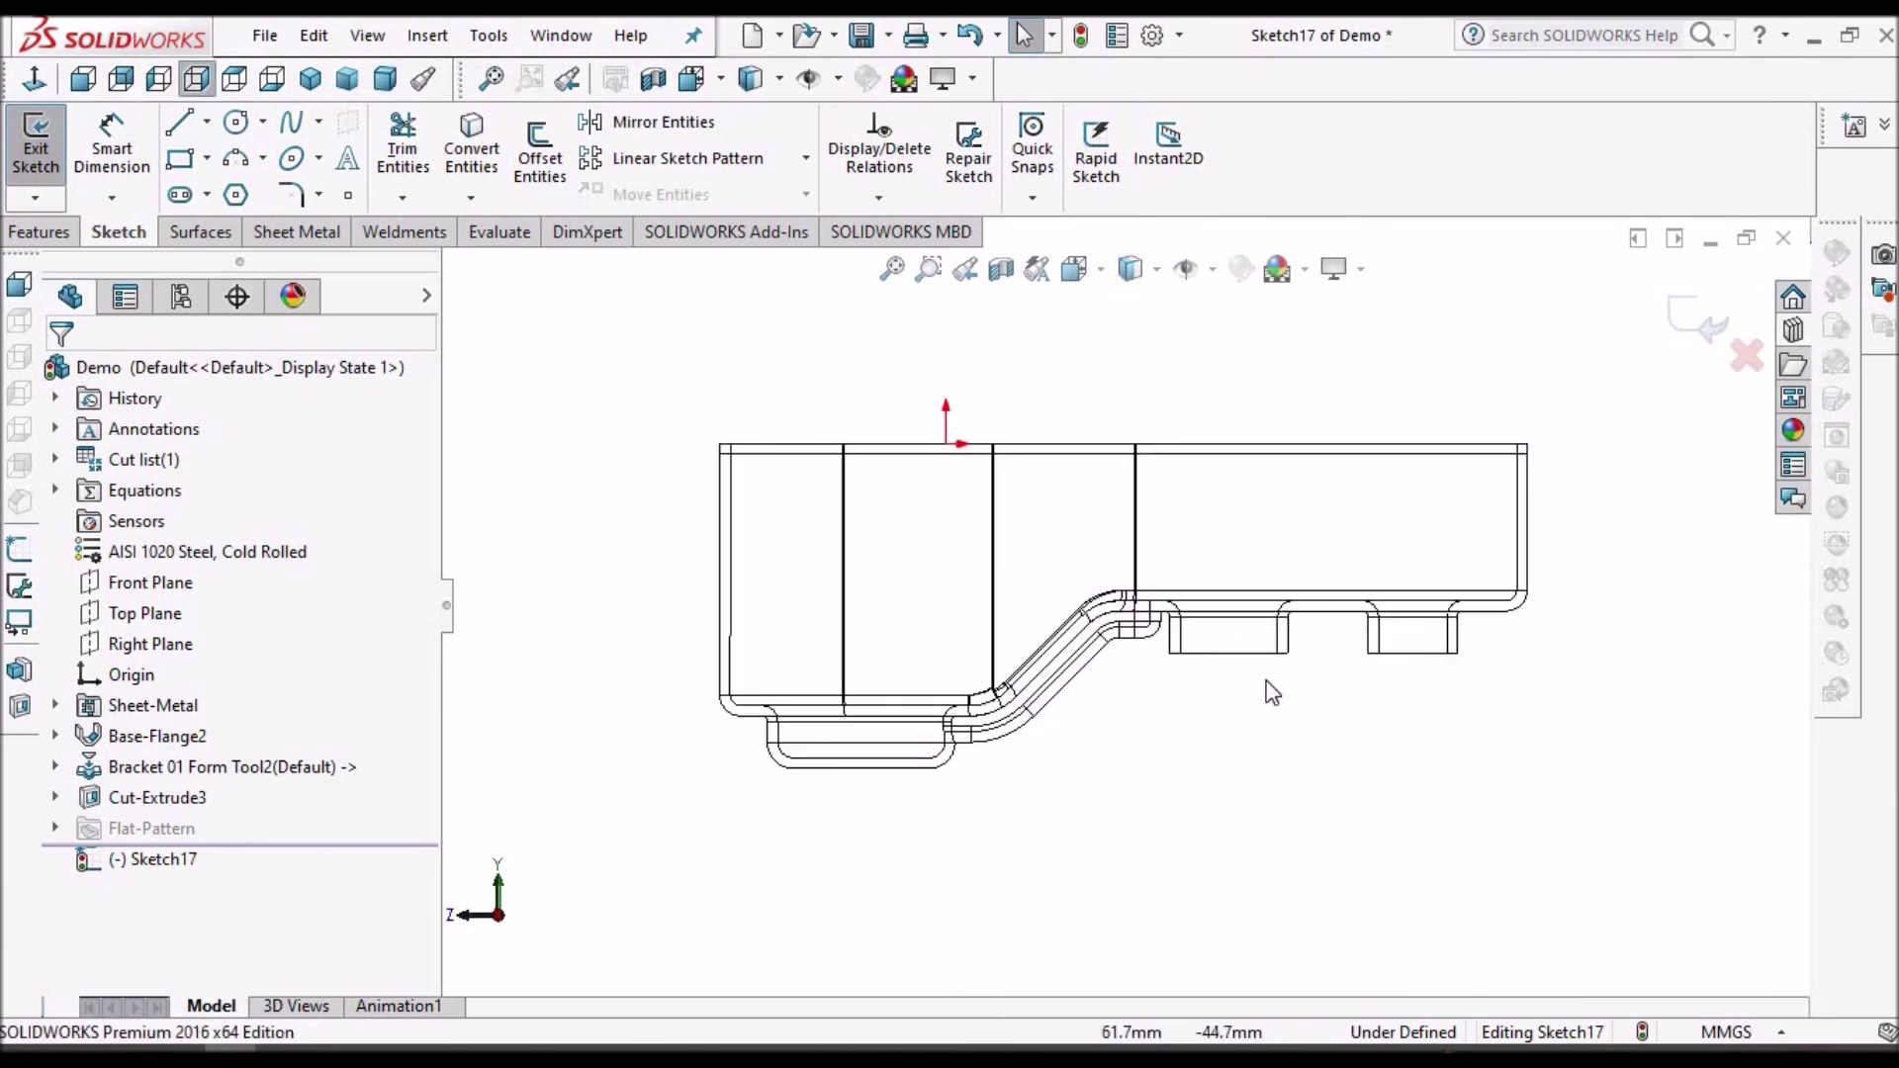
- Offset the lower edge of the narrow section's side face by 6 mm, reversed toward the open rim
scroll(1271, 607, down, 2)
click(1254, 594)
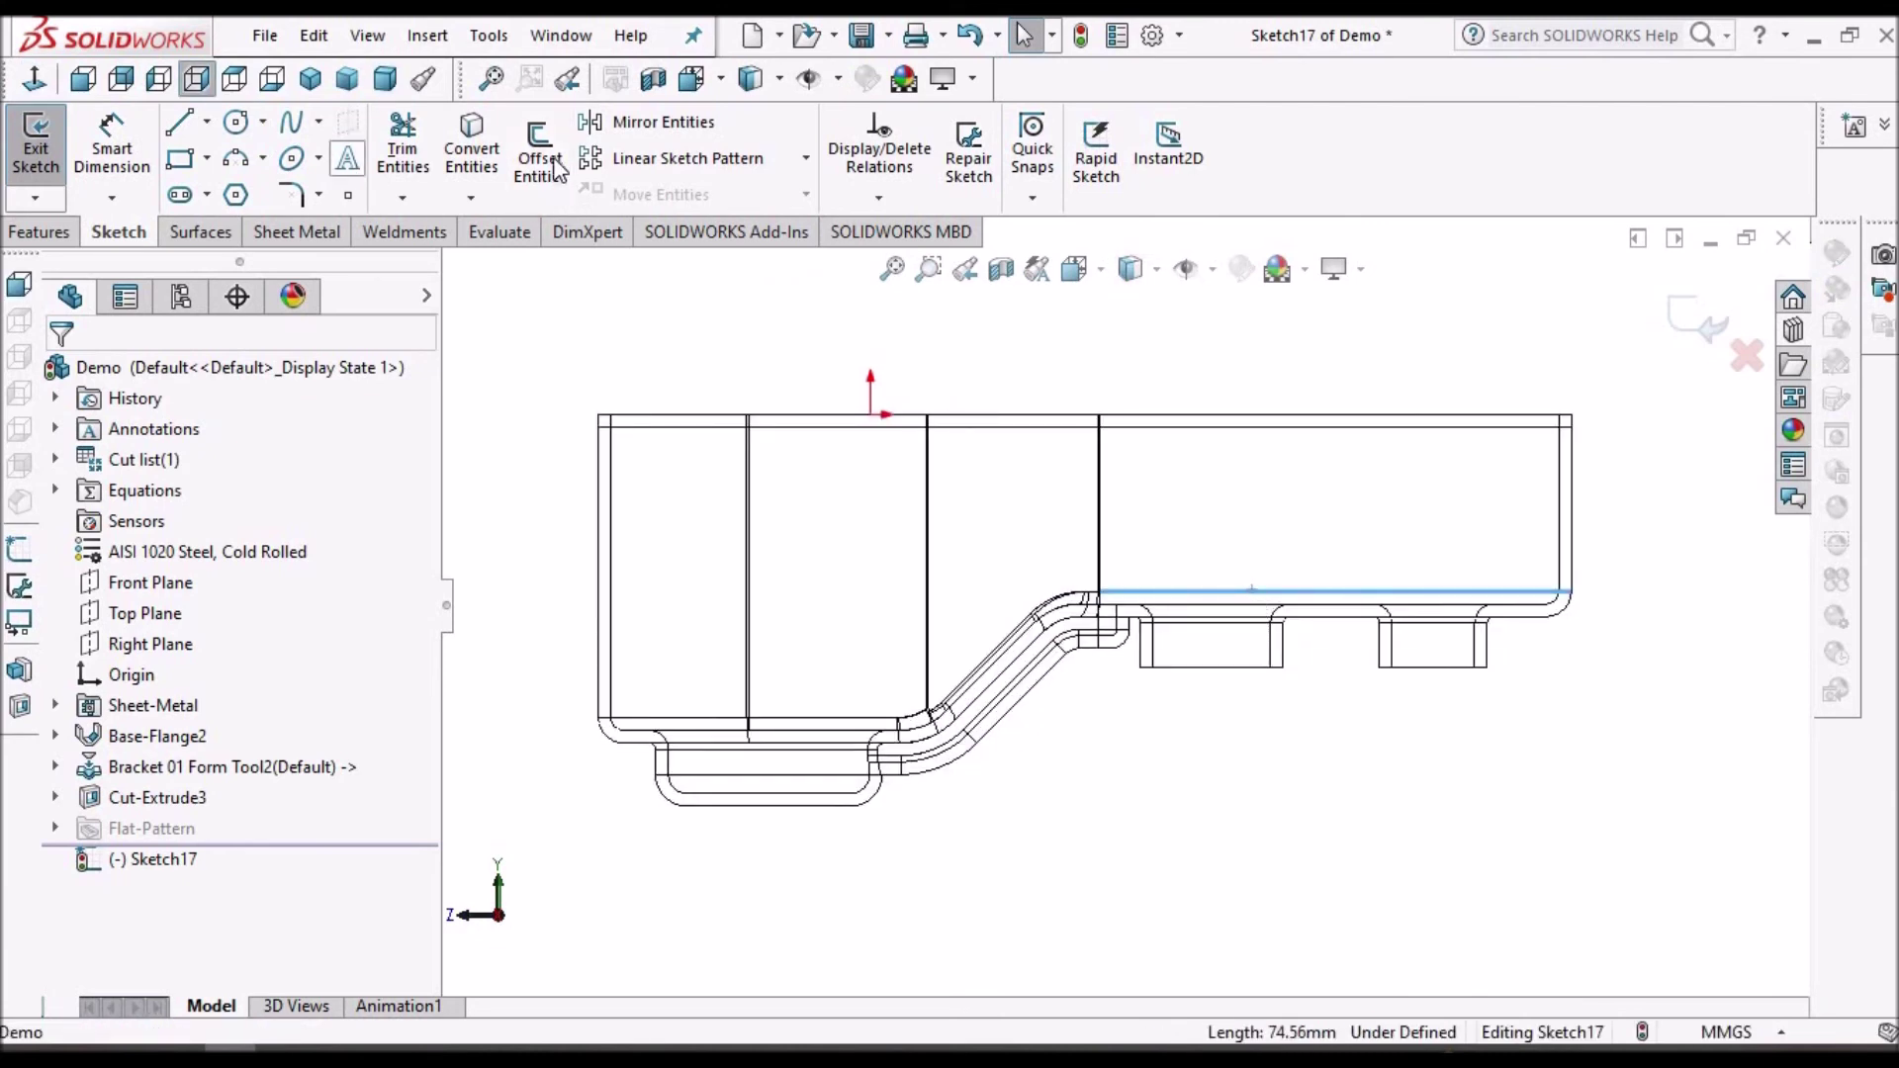
click(557, 168)
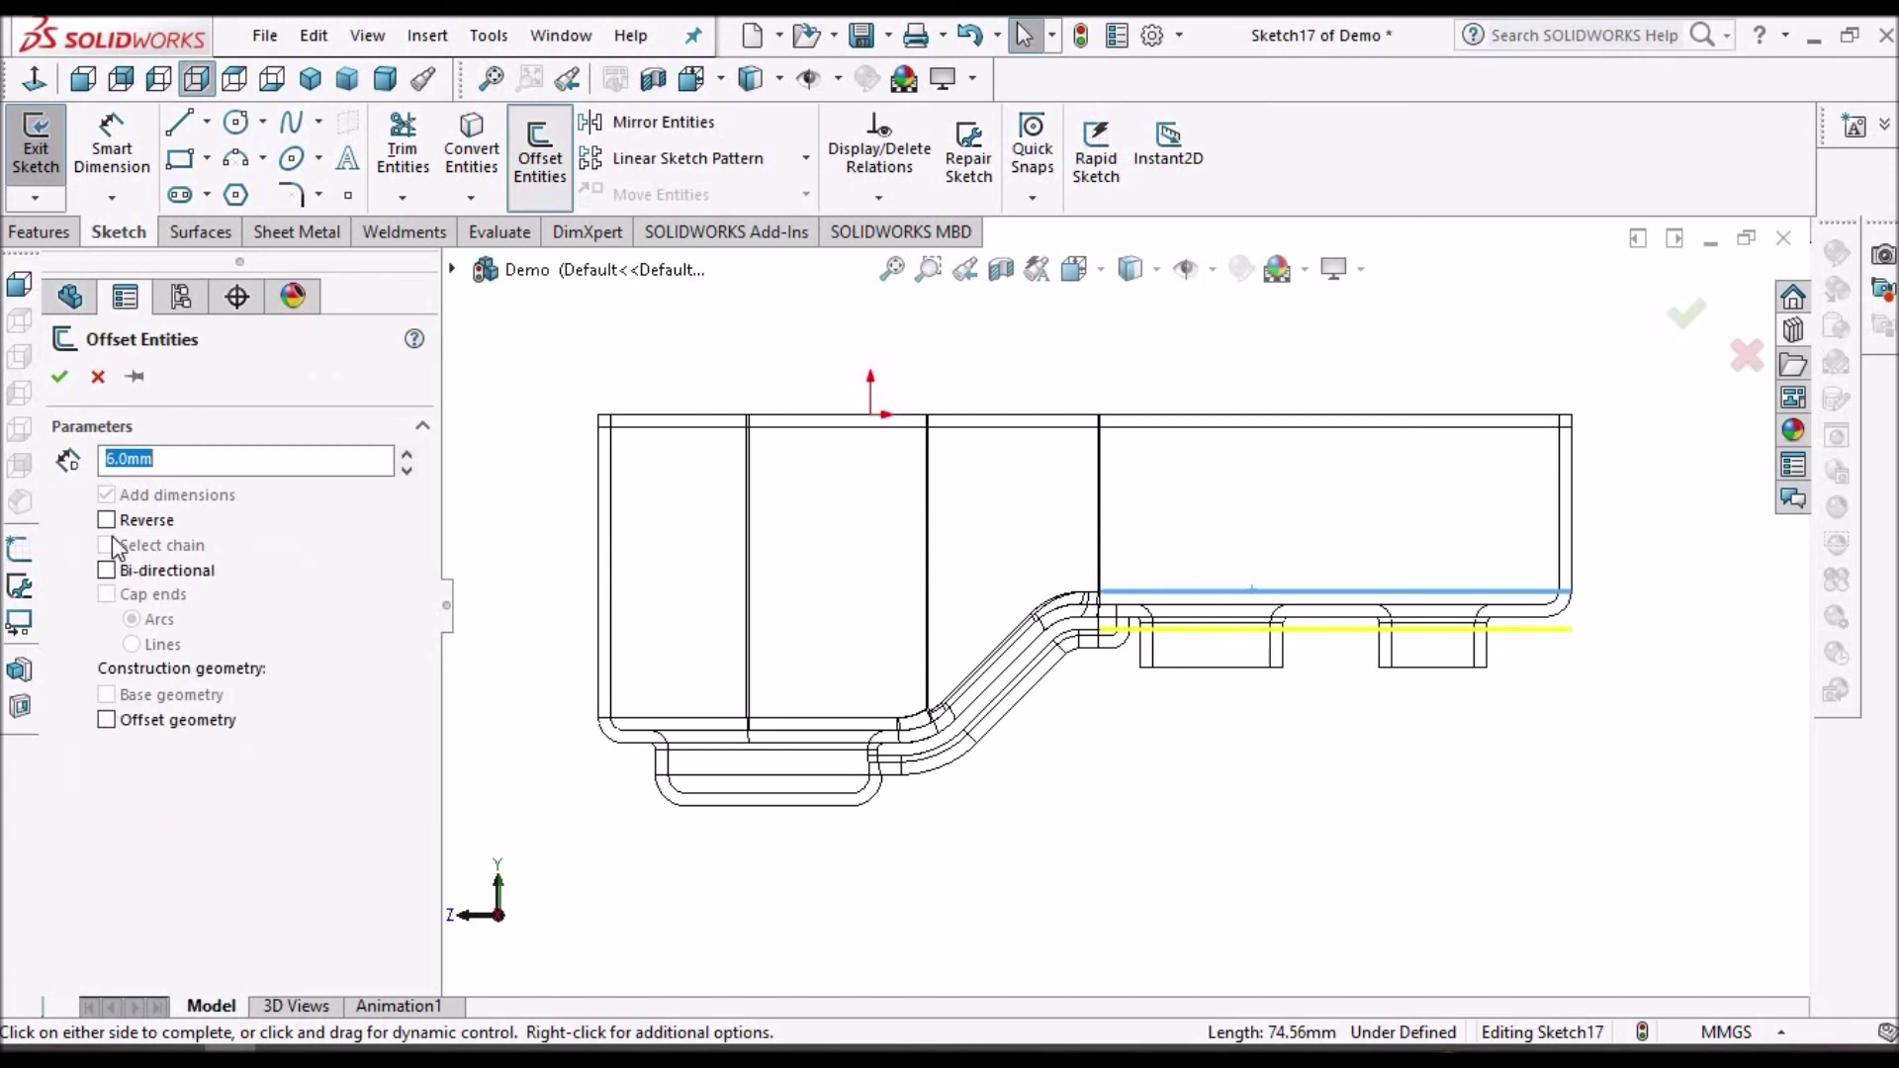
click(111, 519)
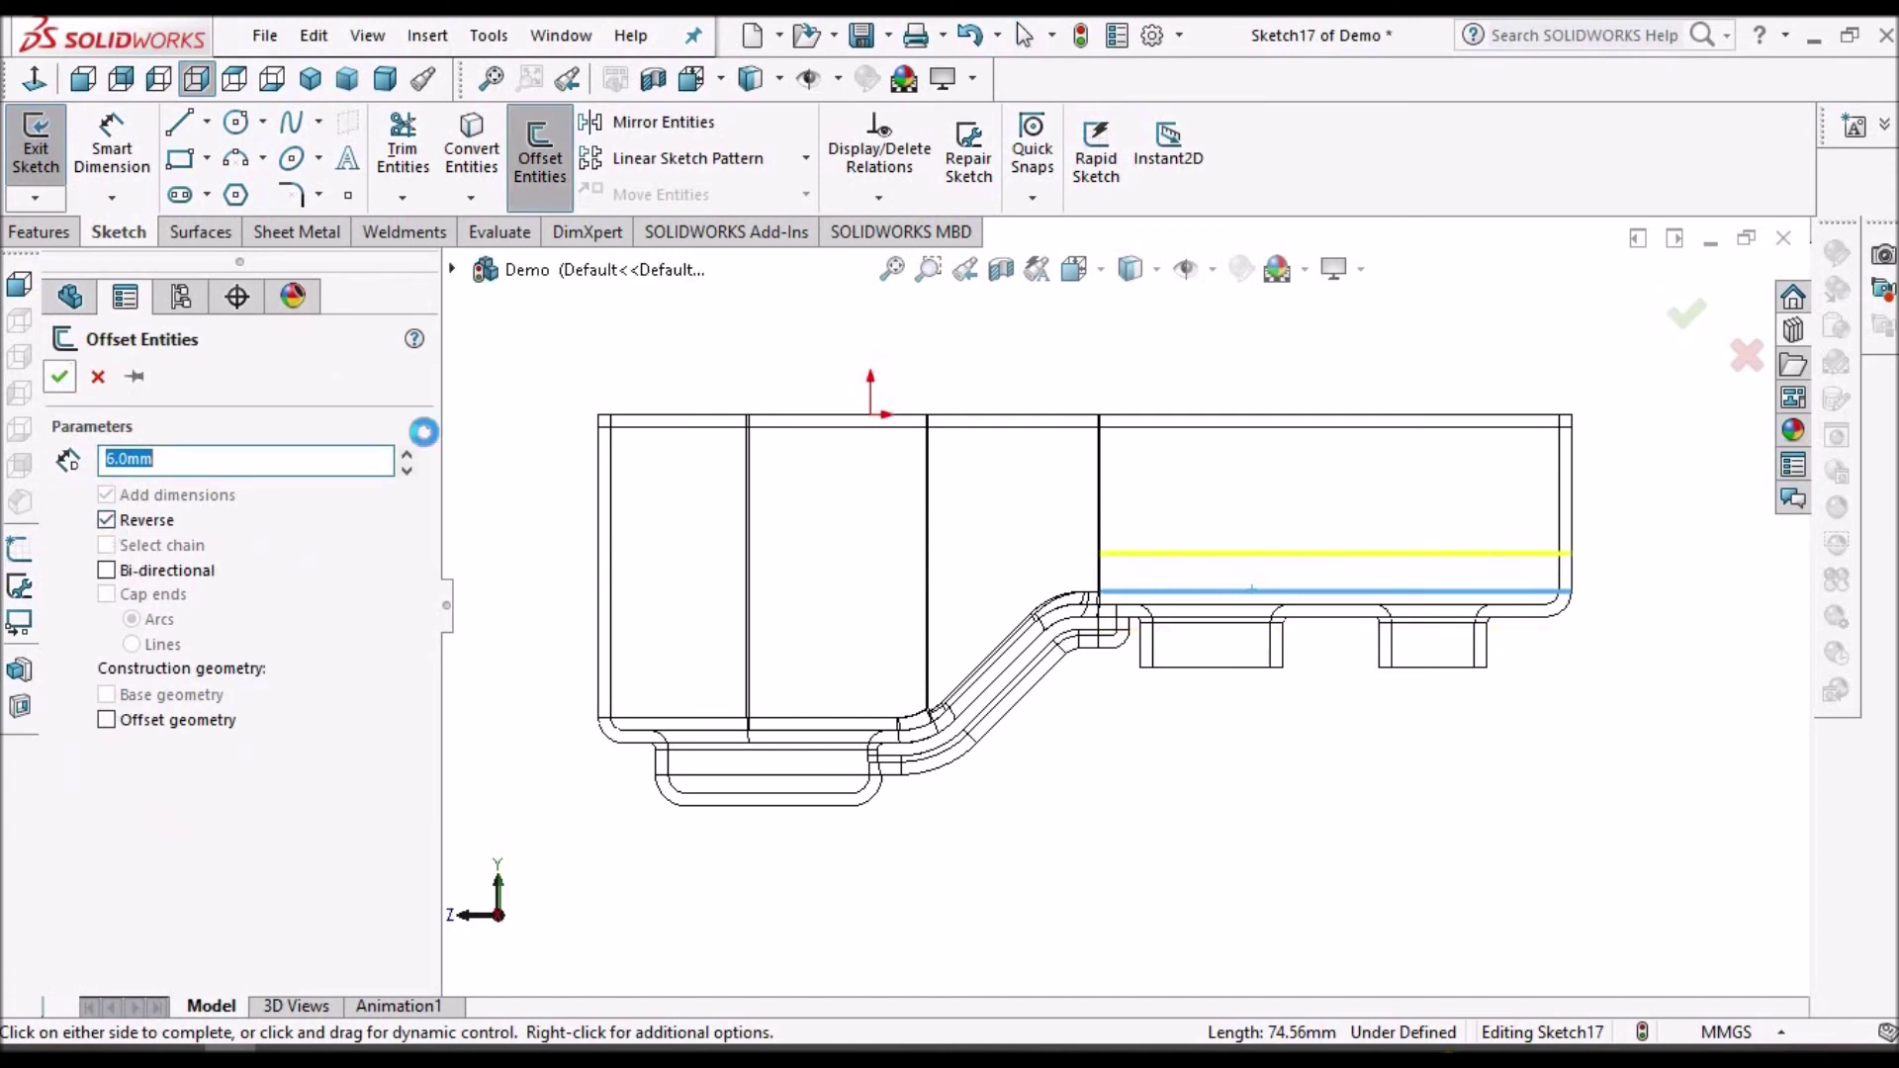
key(Return)
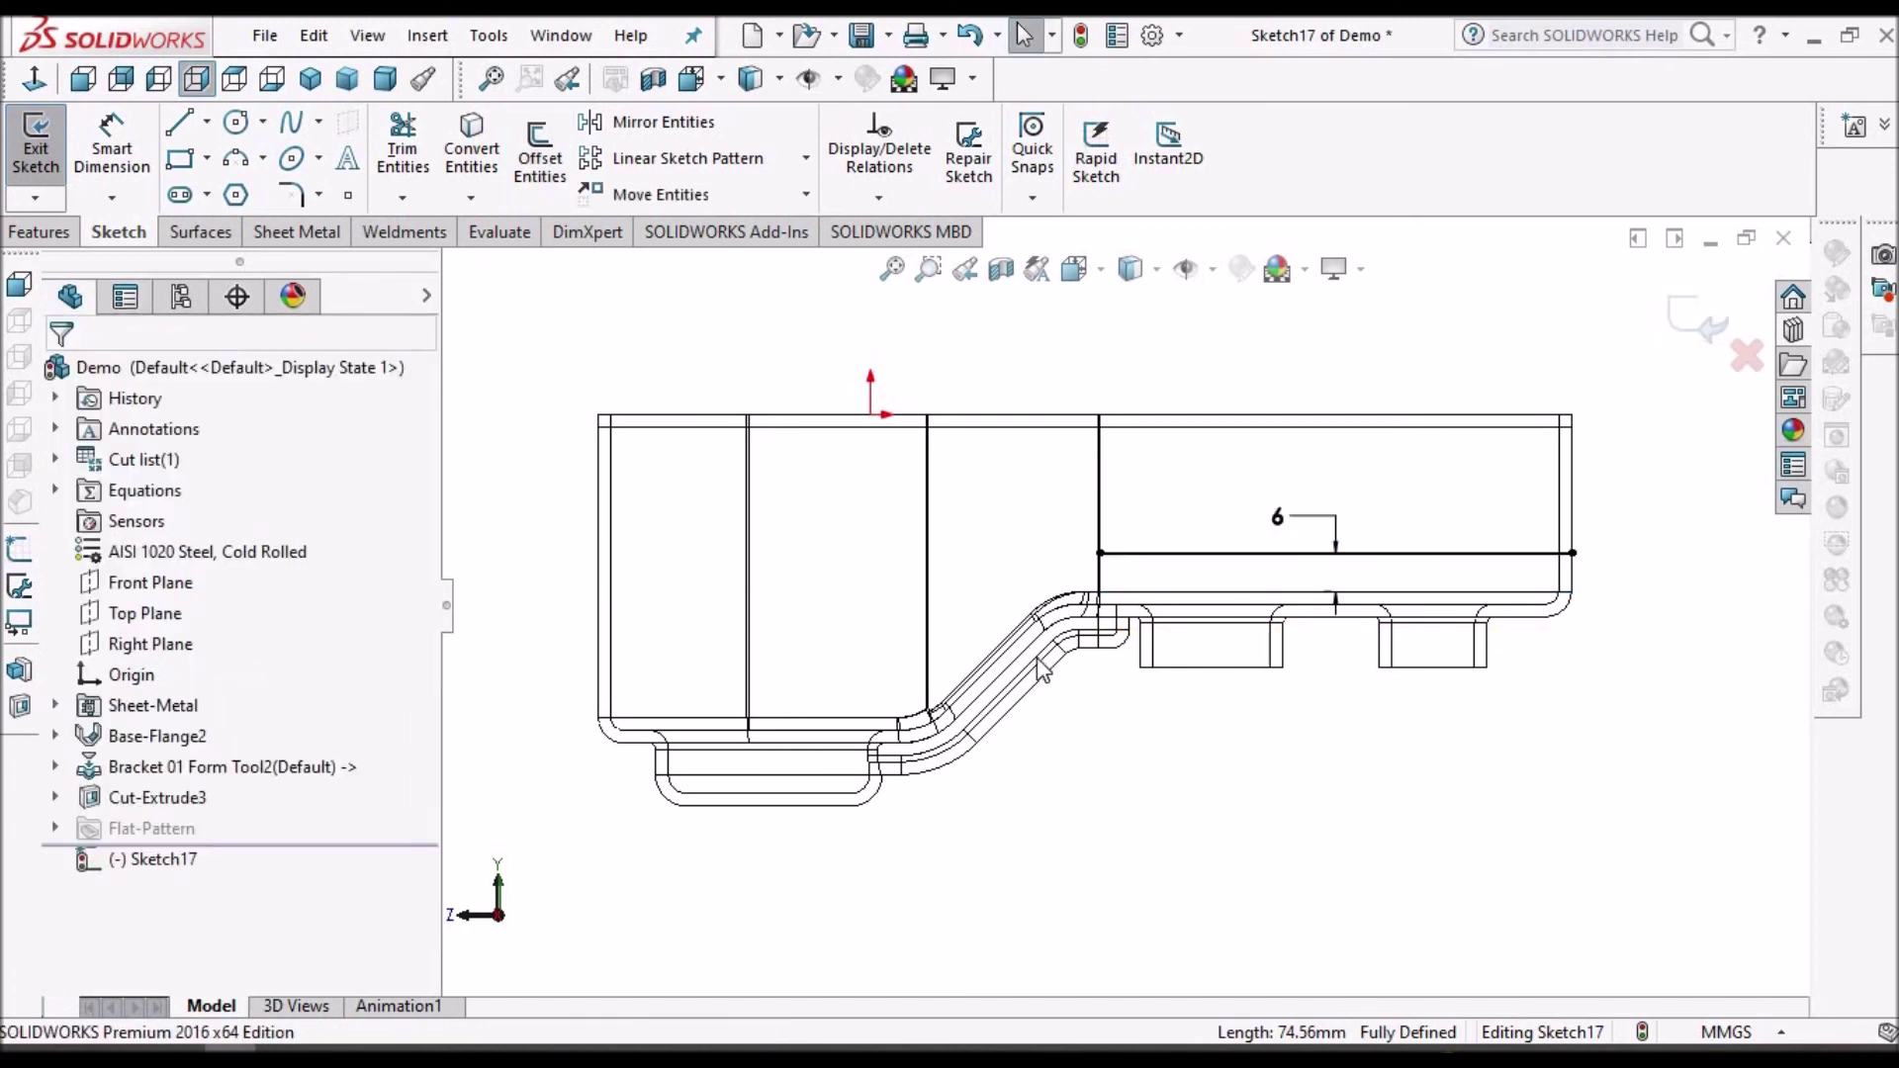
- Offset the sloped edge between the deep and shallow sections by 6 mm, reversed toward the open rim
scroll(1044, 673, down, 5)
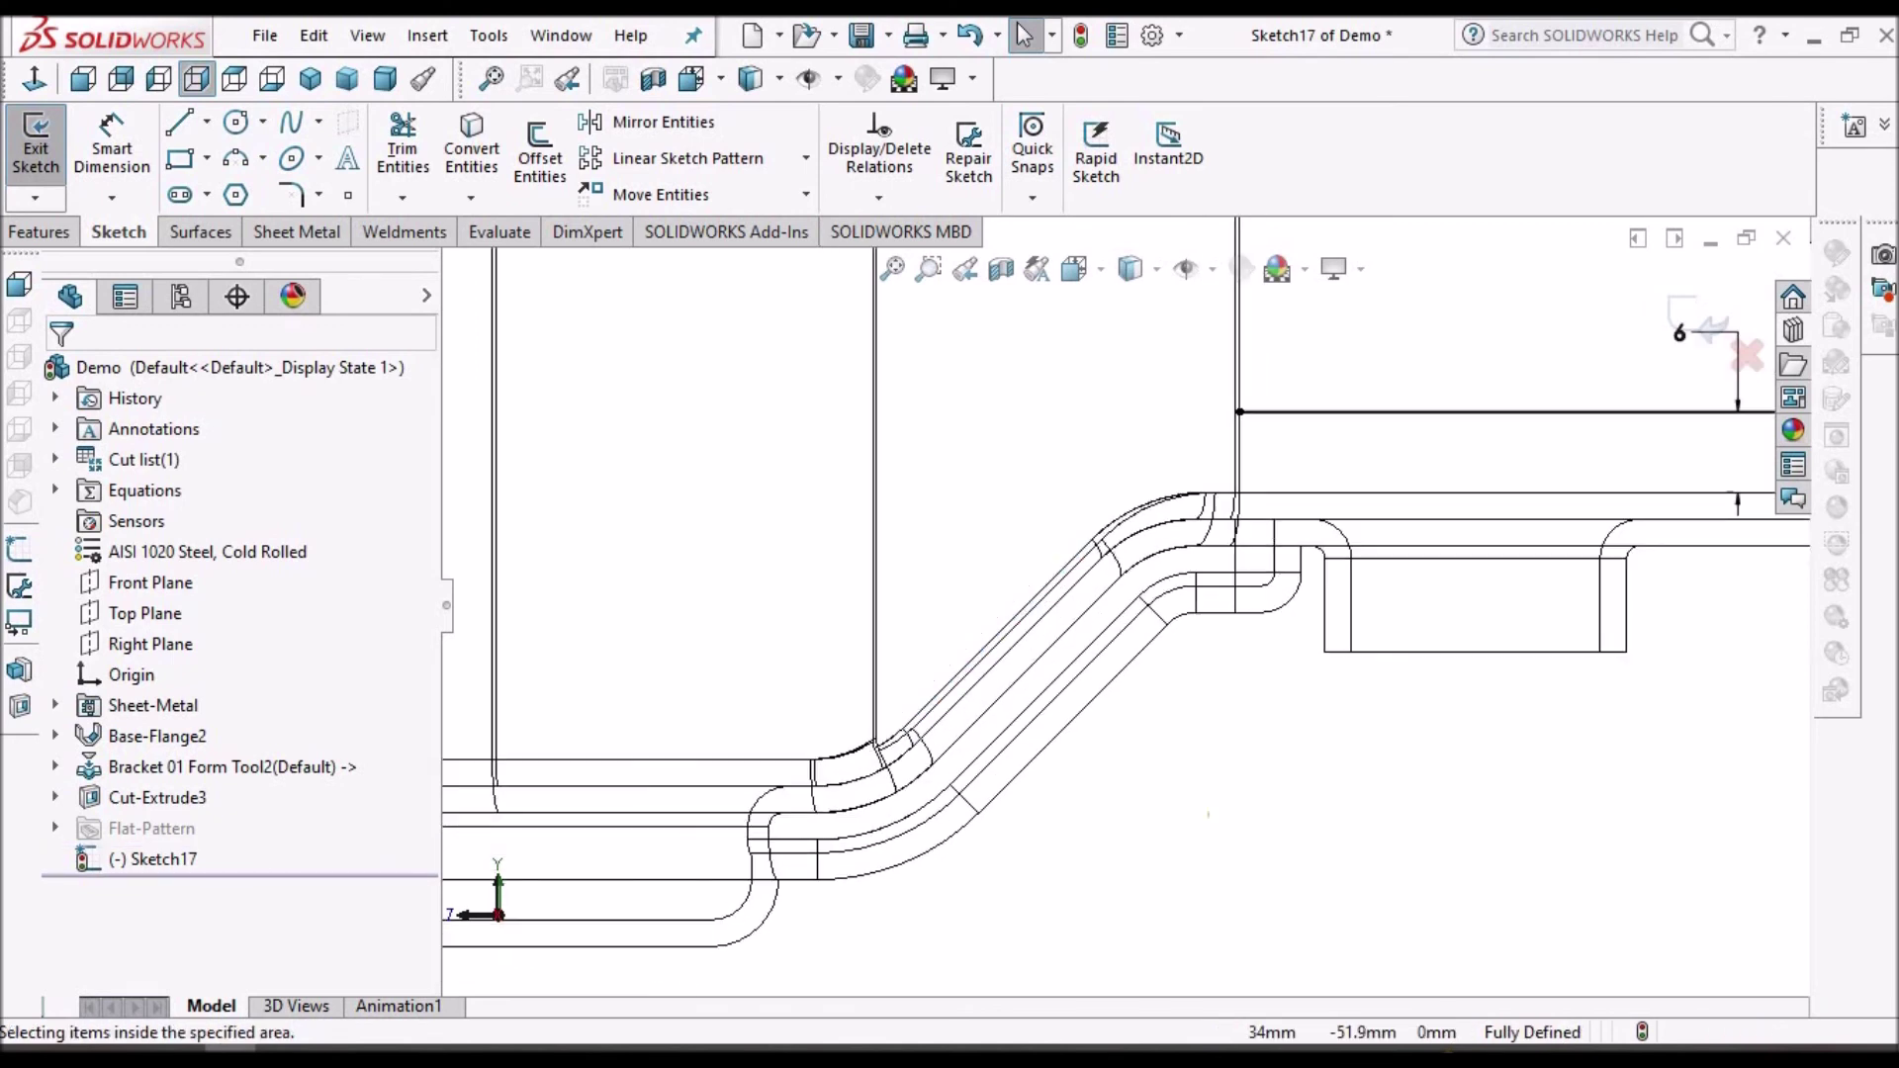
click(1055, 577)
click(535, 158)
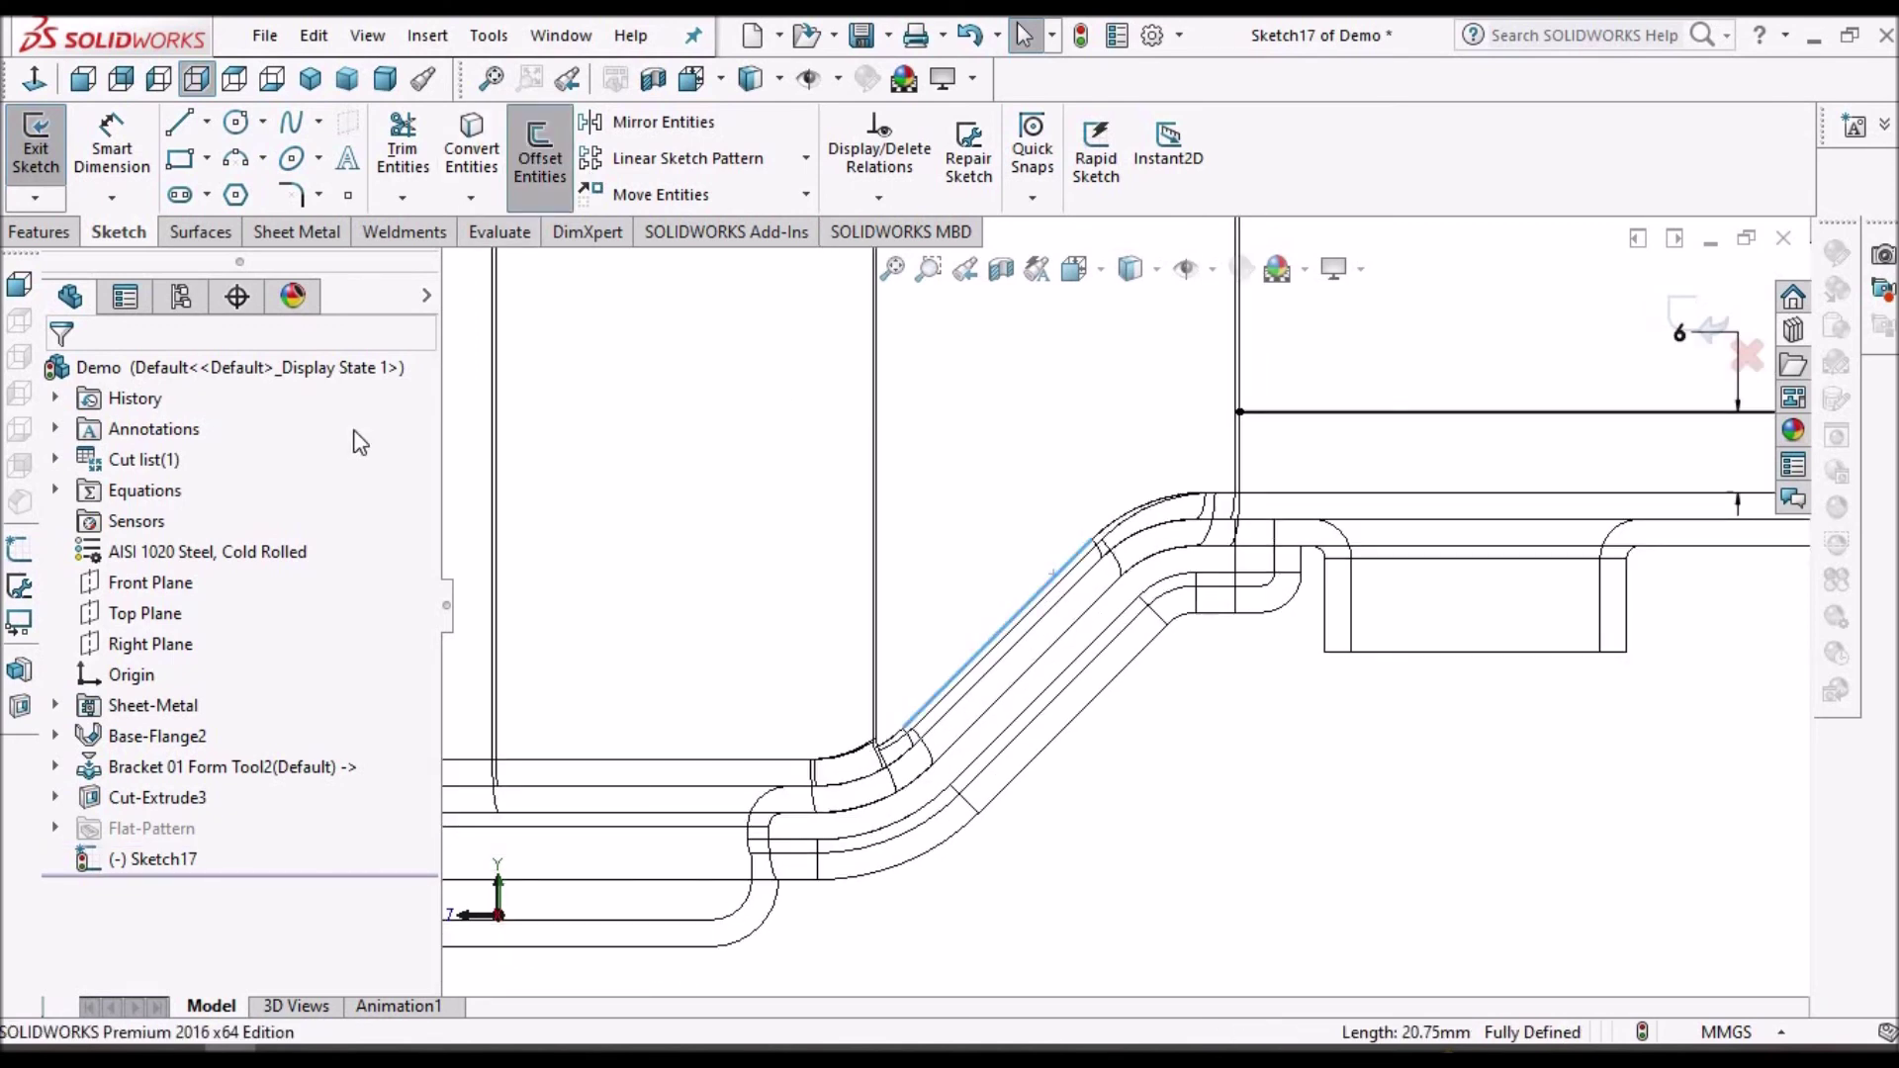
click(106, 520)
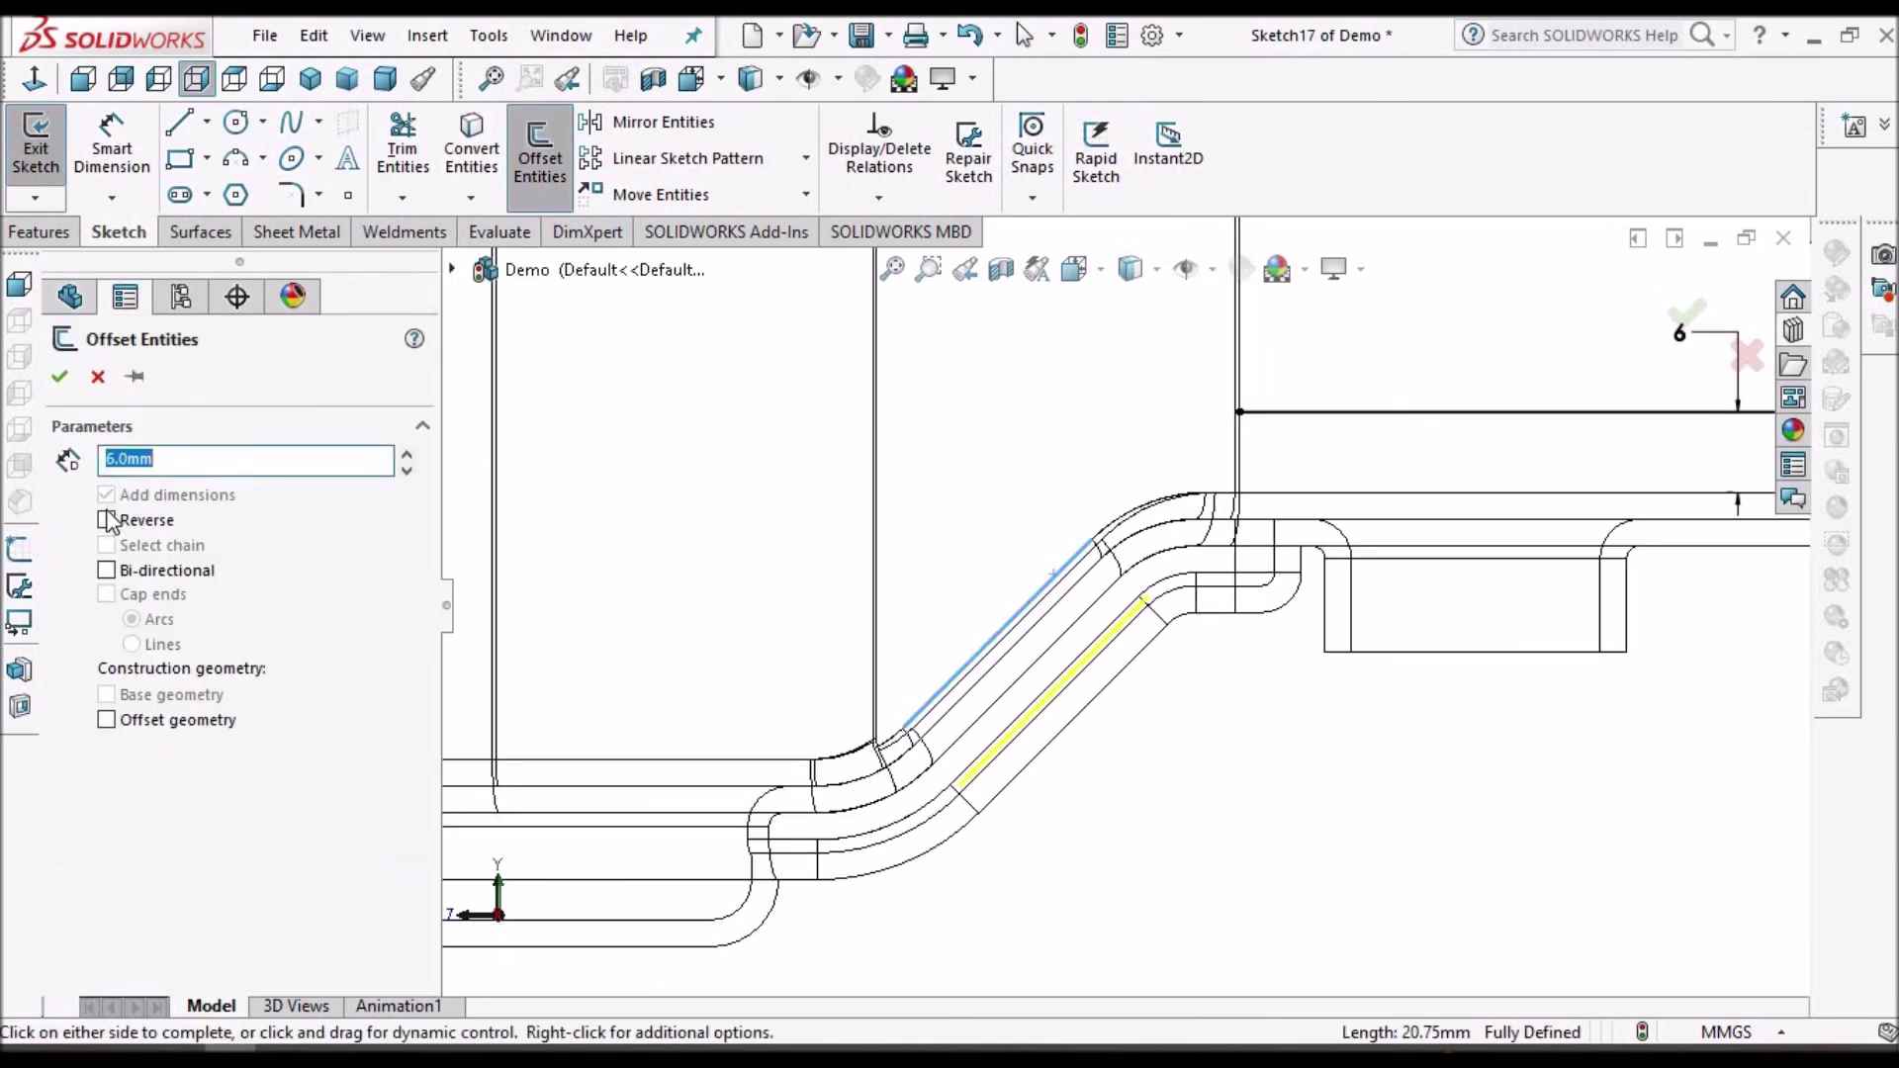
click(59, 376)
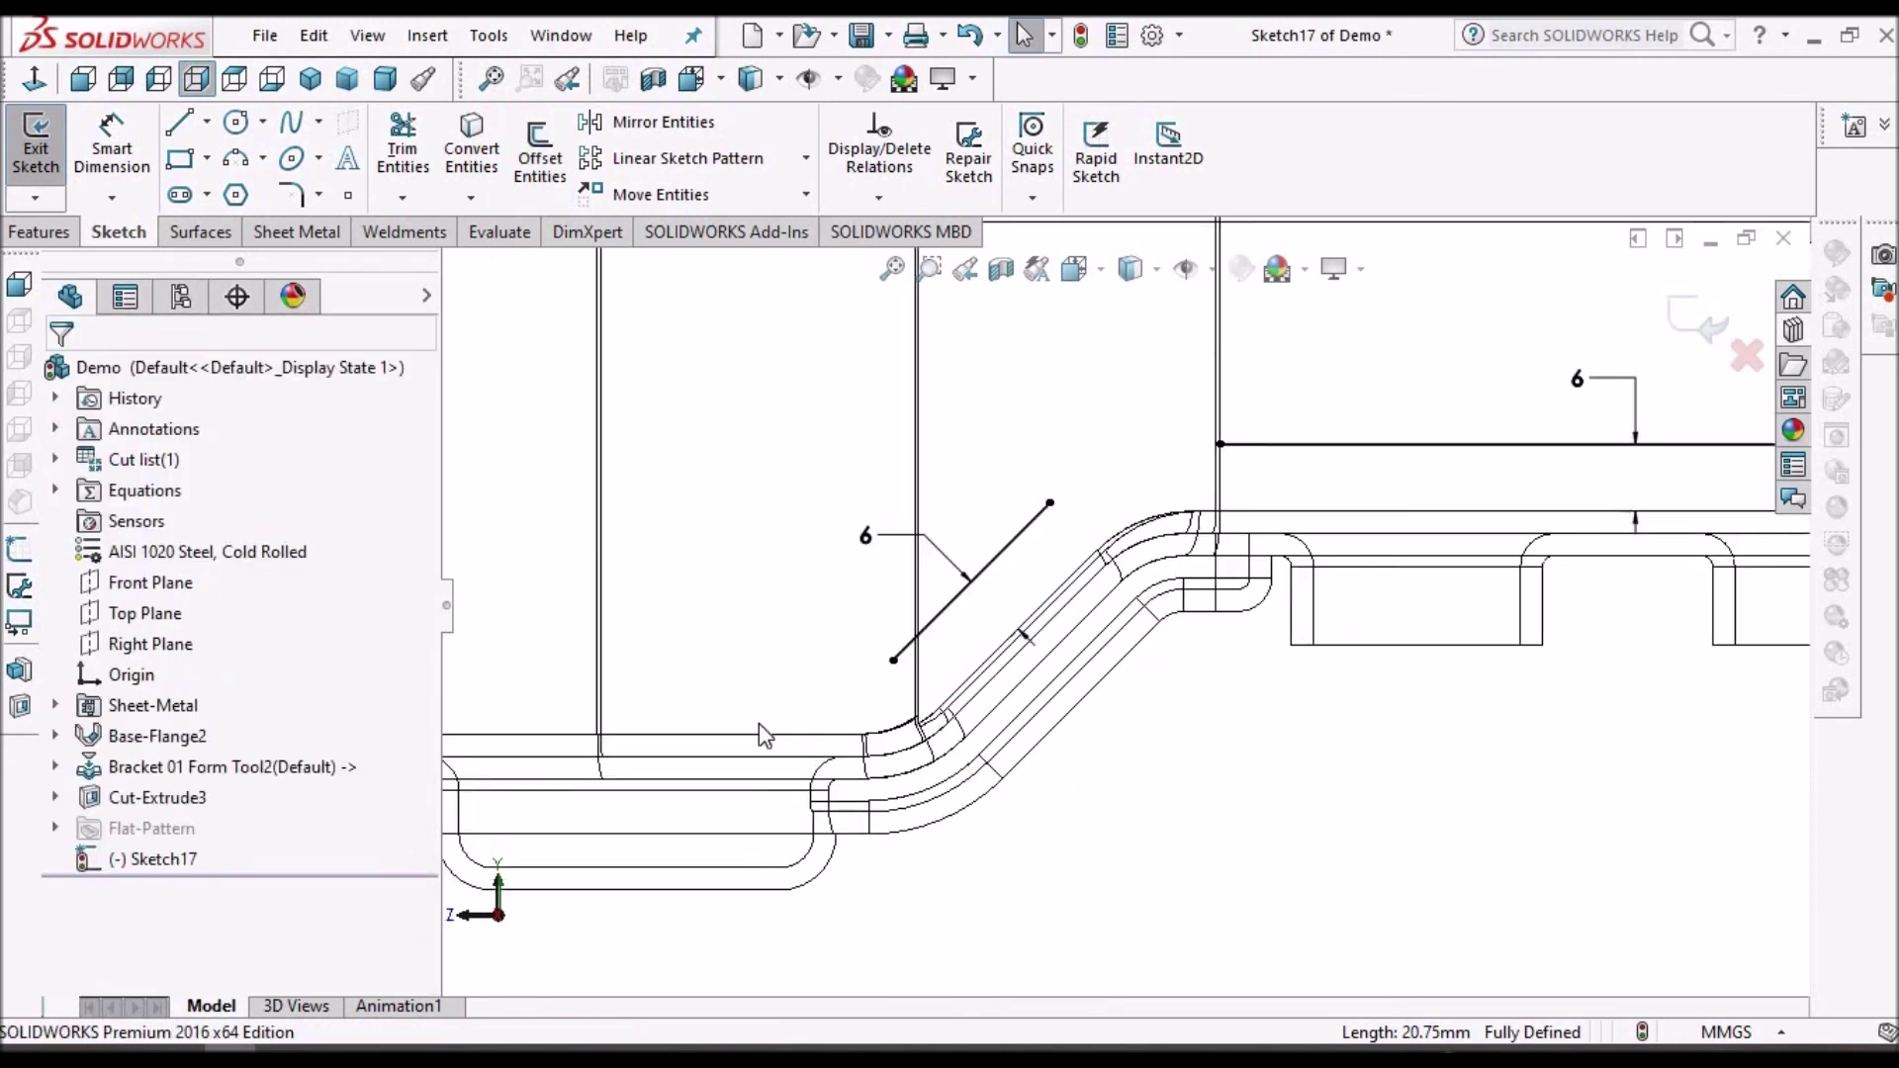
- Offset the straight lower edge of the deep rounded section by 6 mm, reversed toward the open rim
click(757, 735)
key(f)
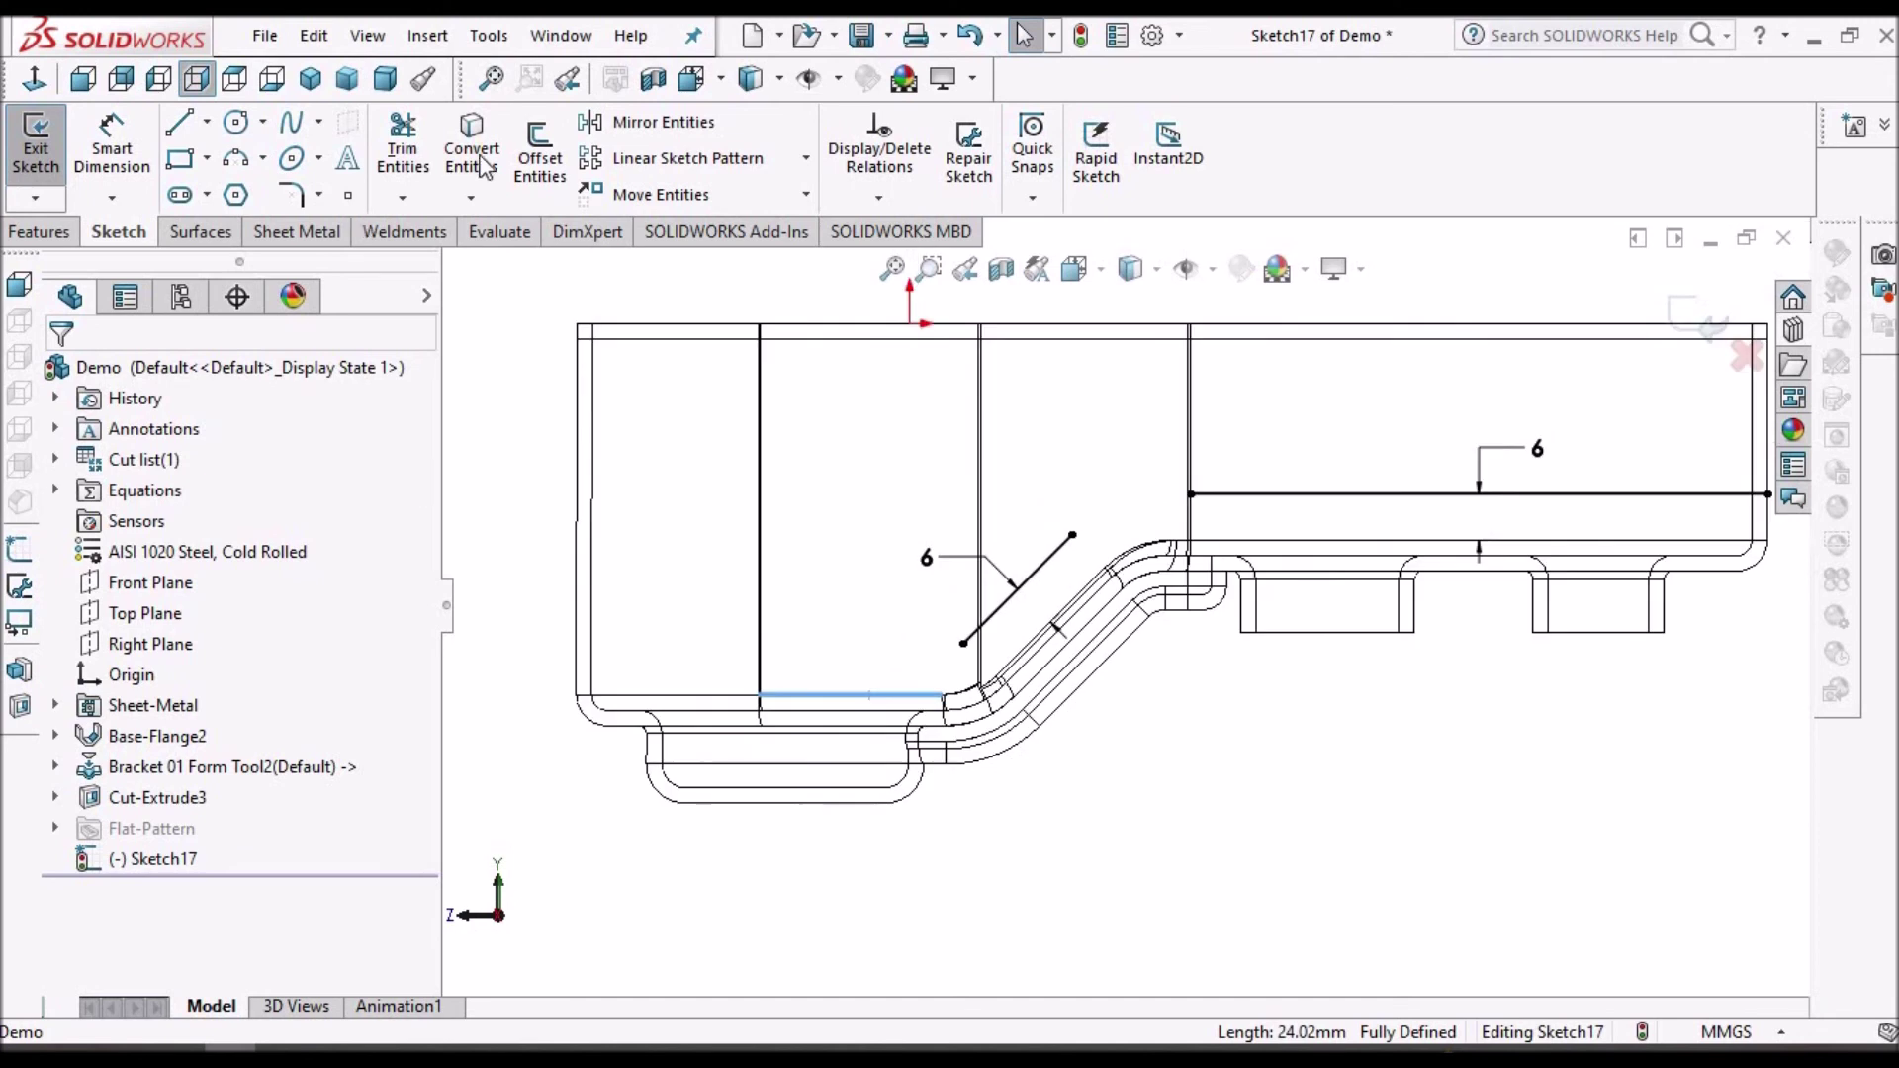
click(539, 149)
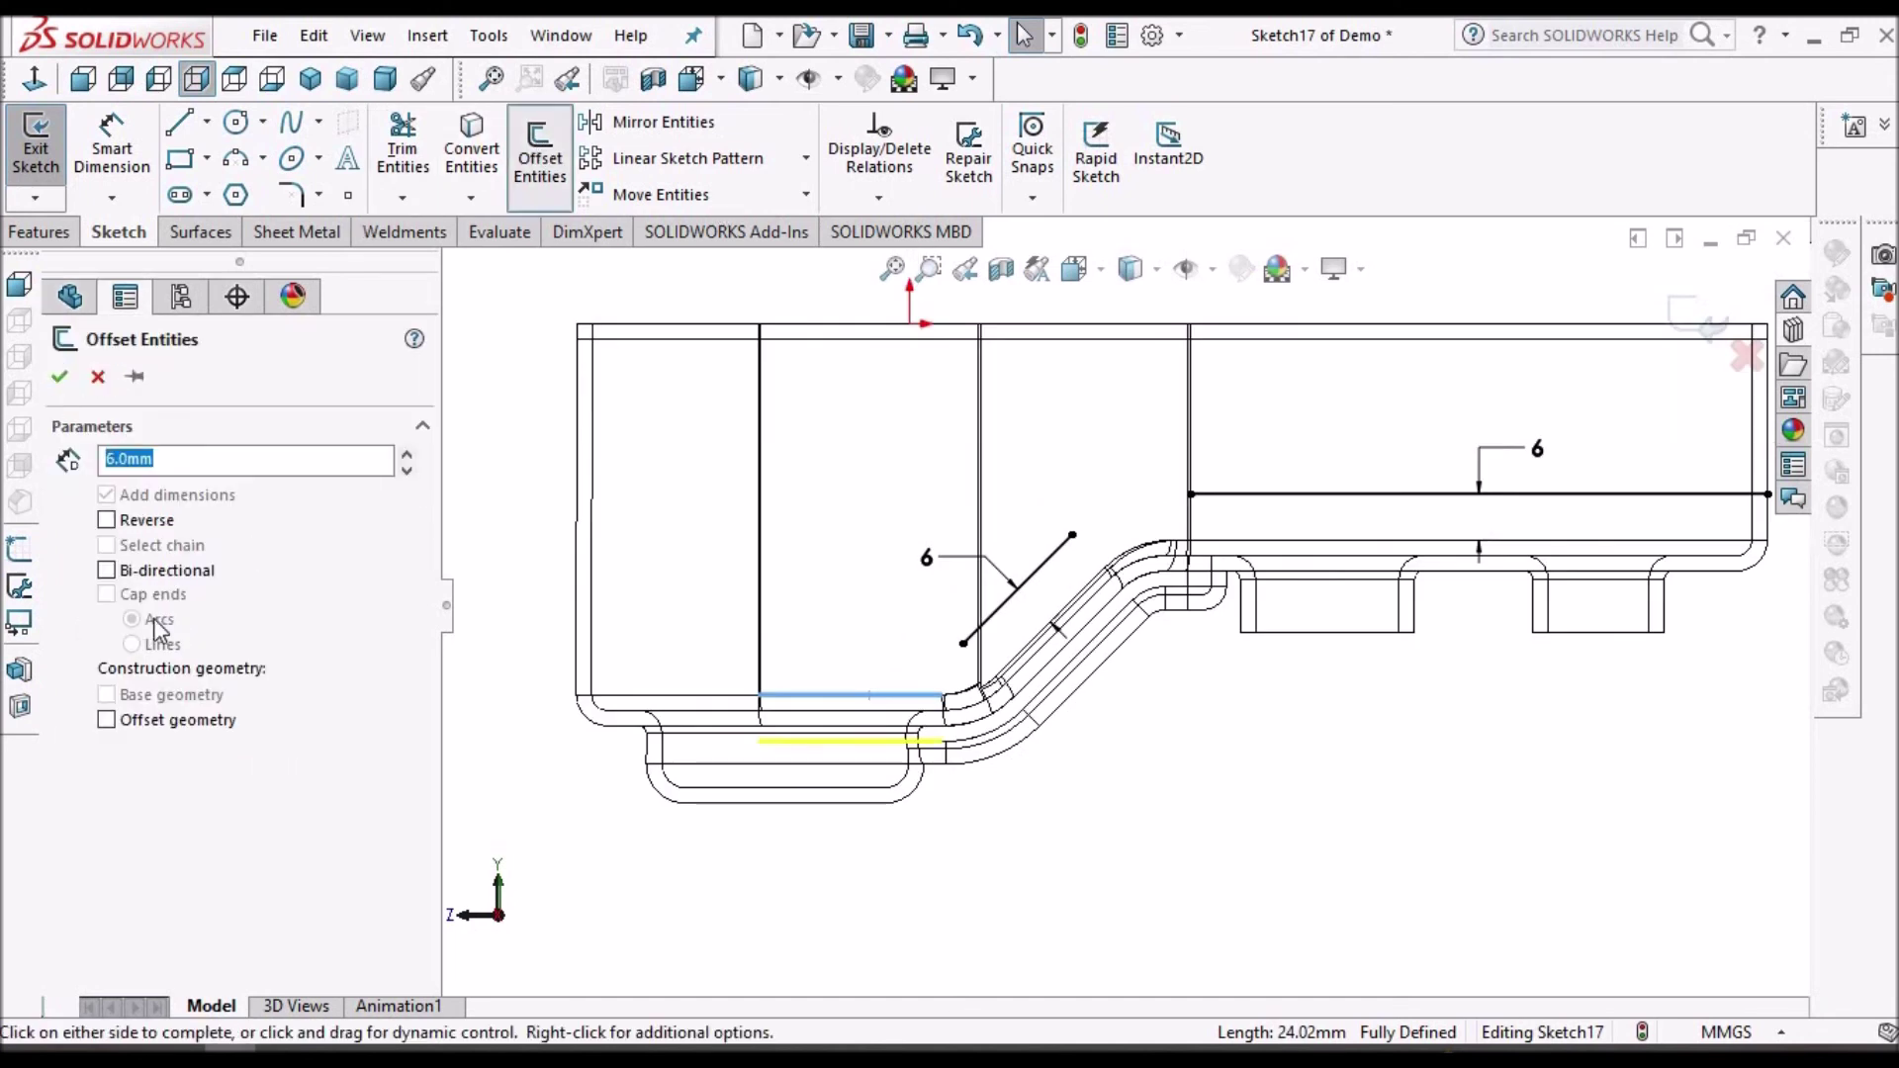
click(57, 374)
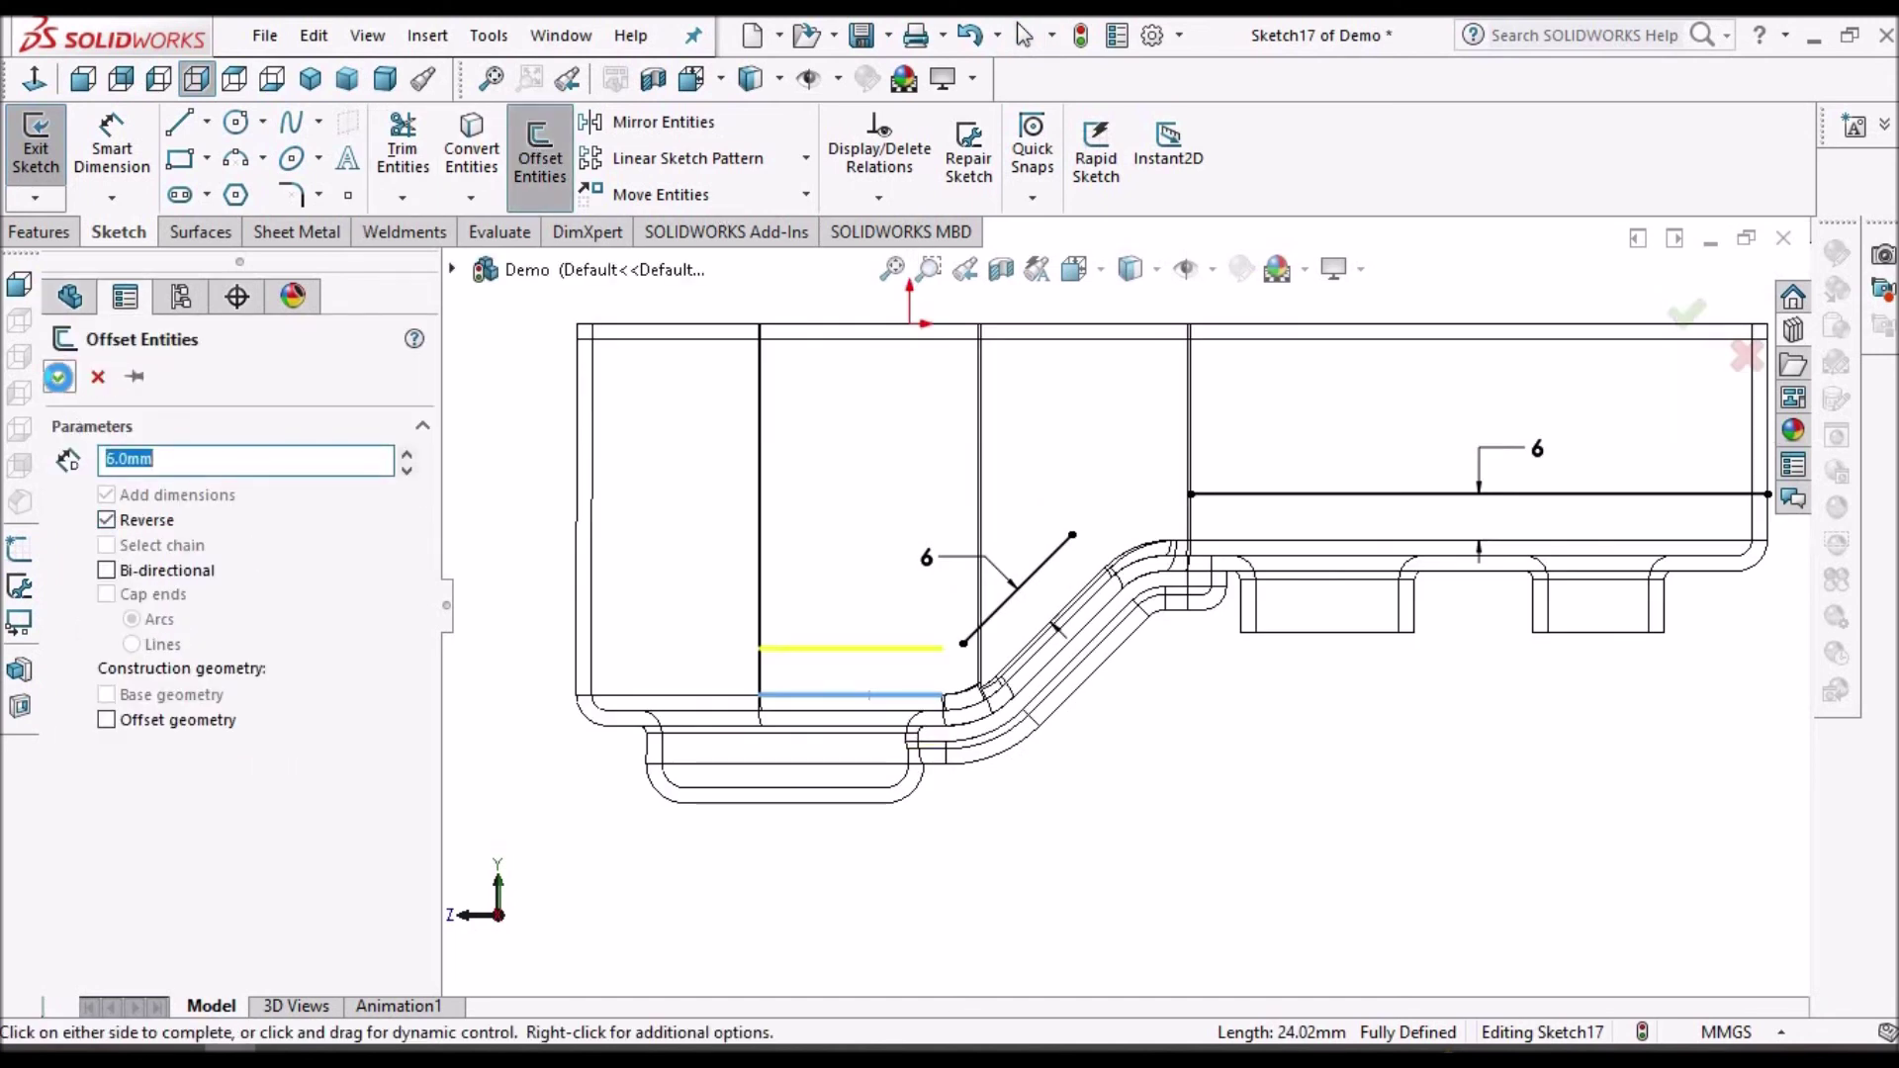
click(60, 378)
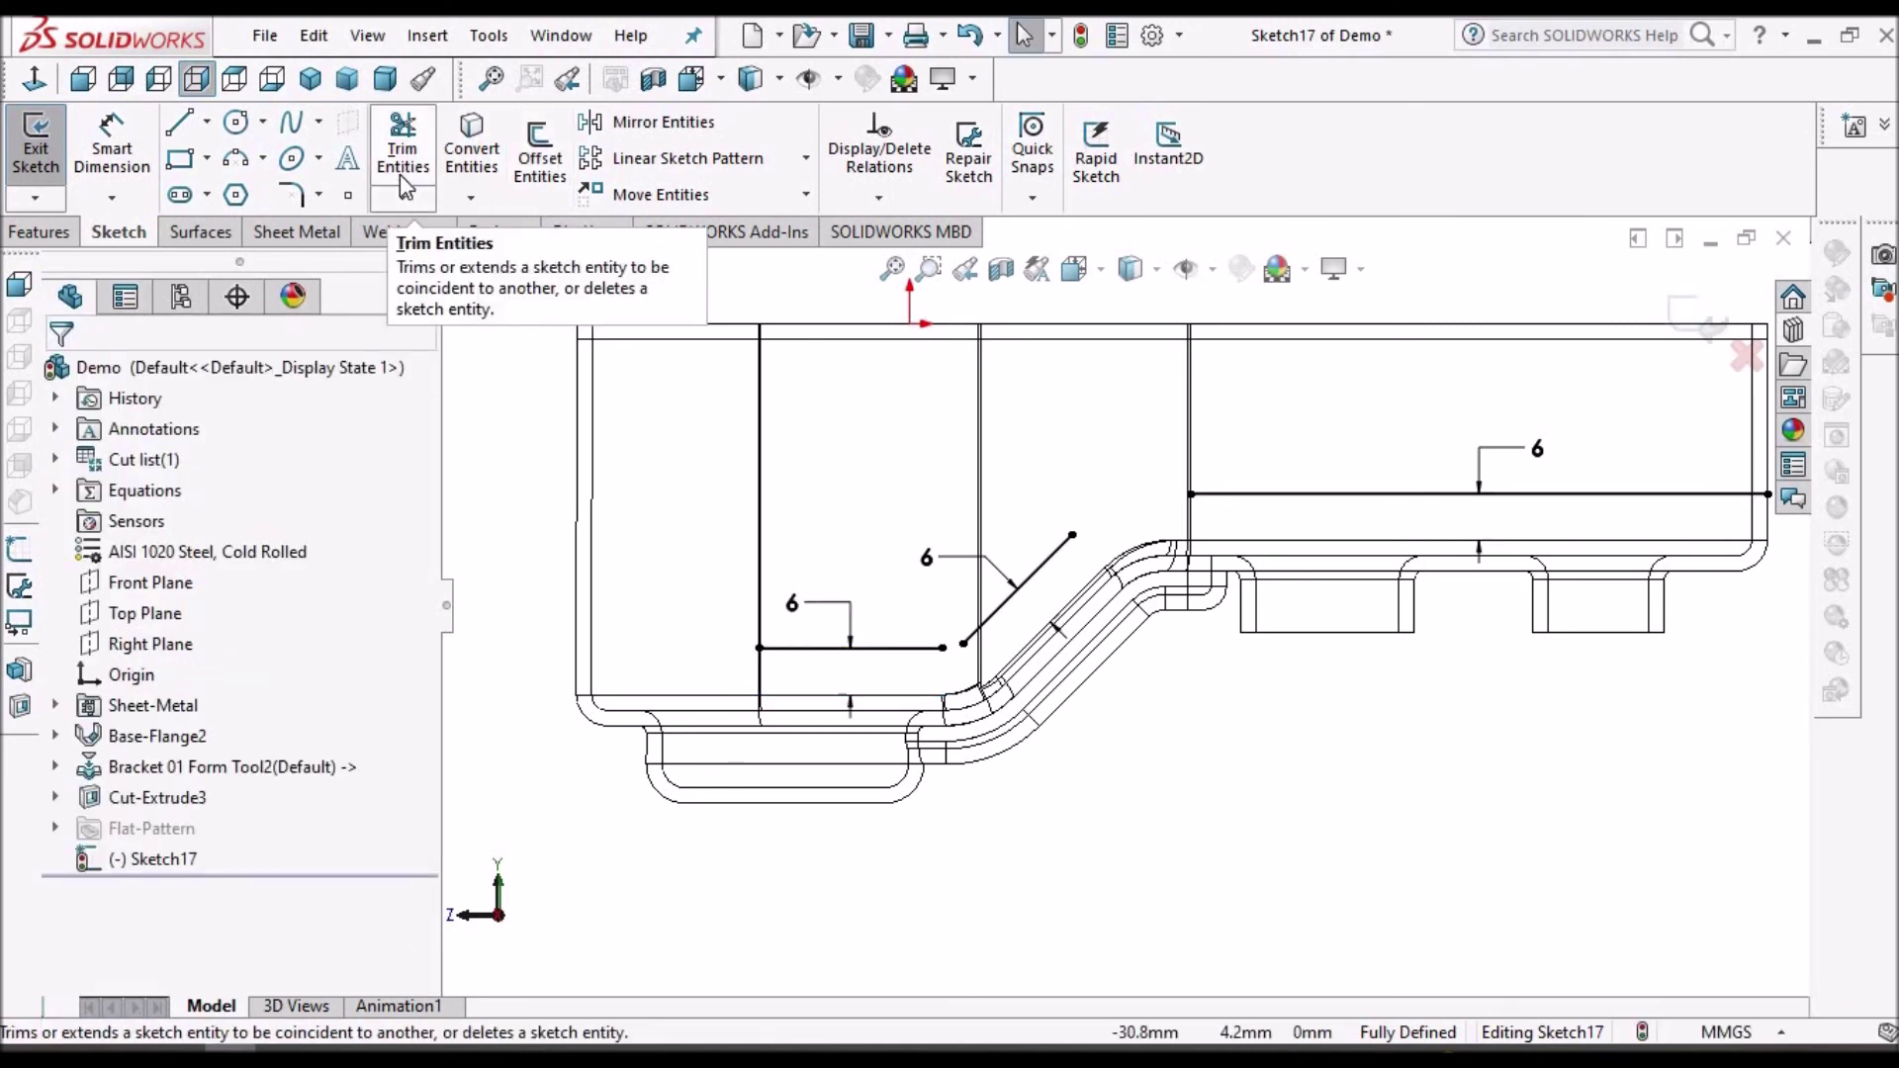
key(f)
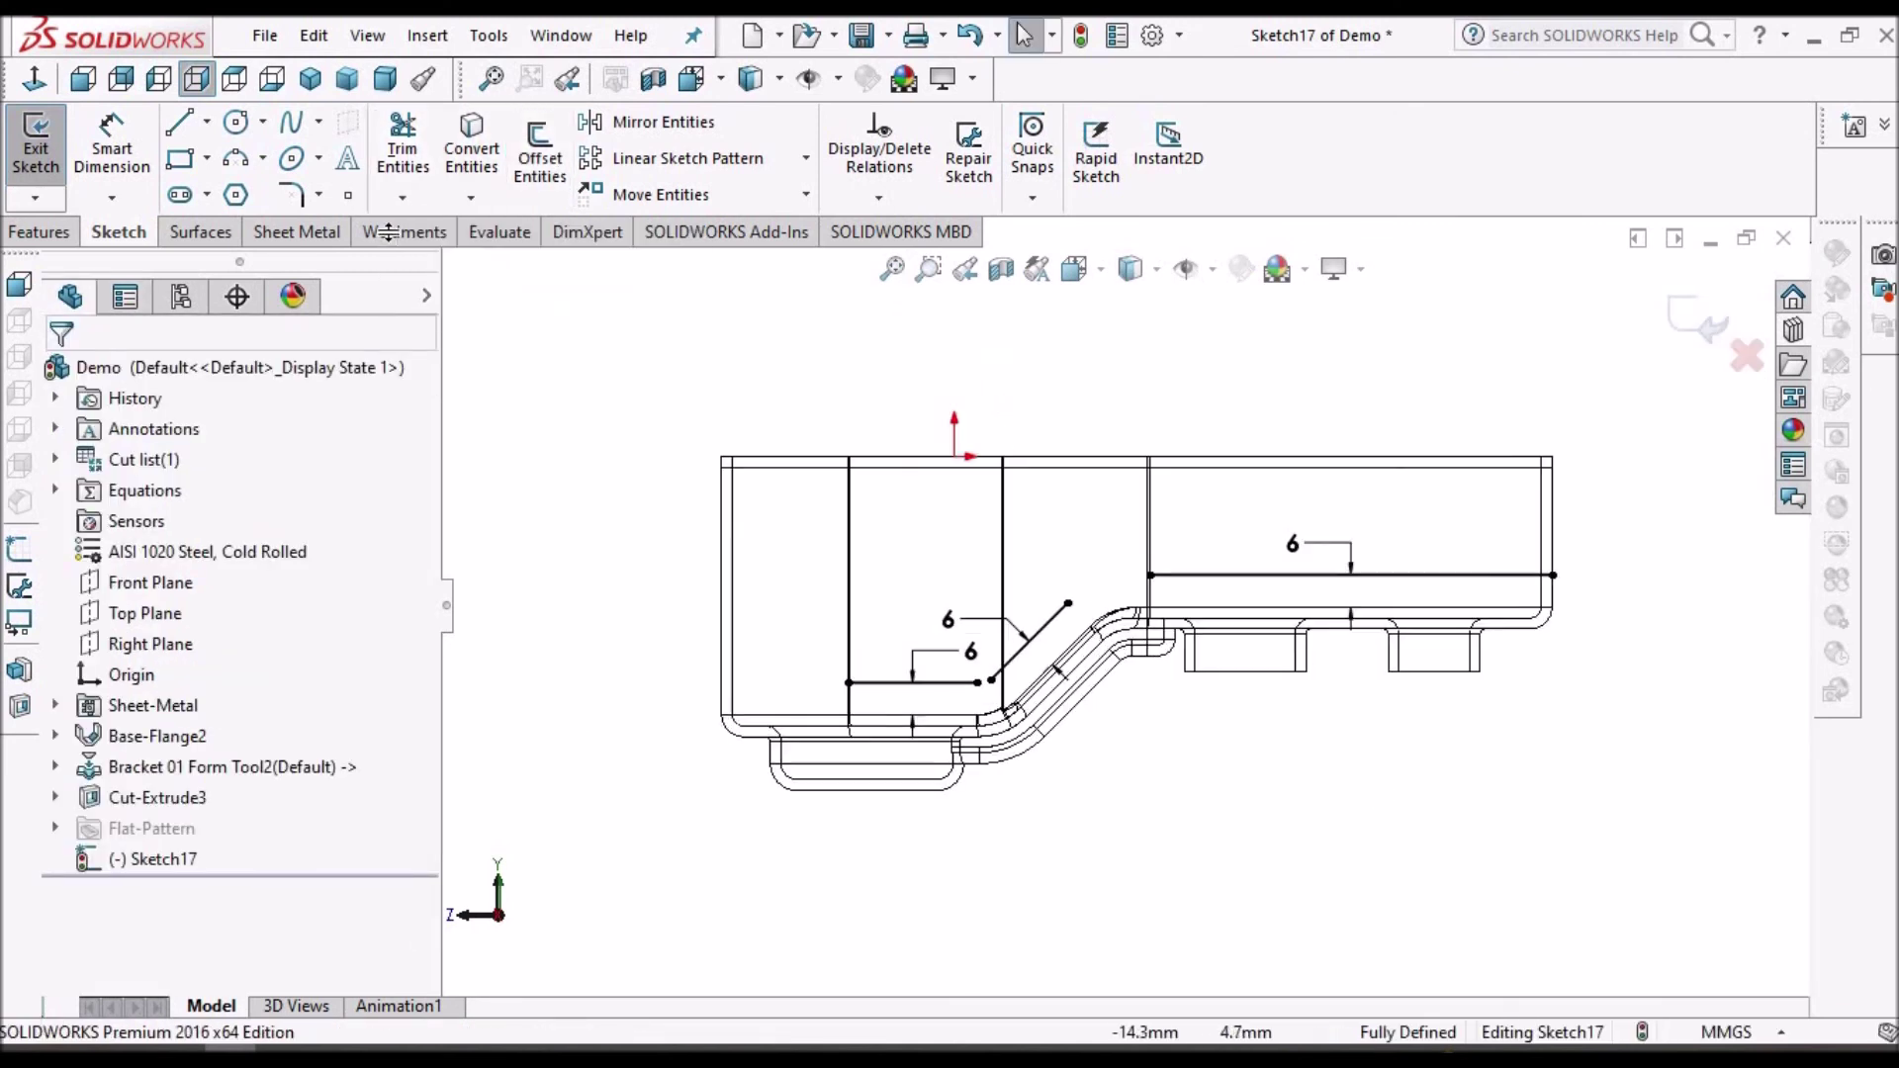
- Join the sloped offset line to both horizontal offset lines with corner trims
click(404, 159)
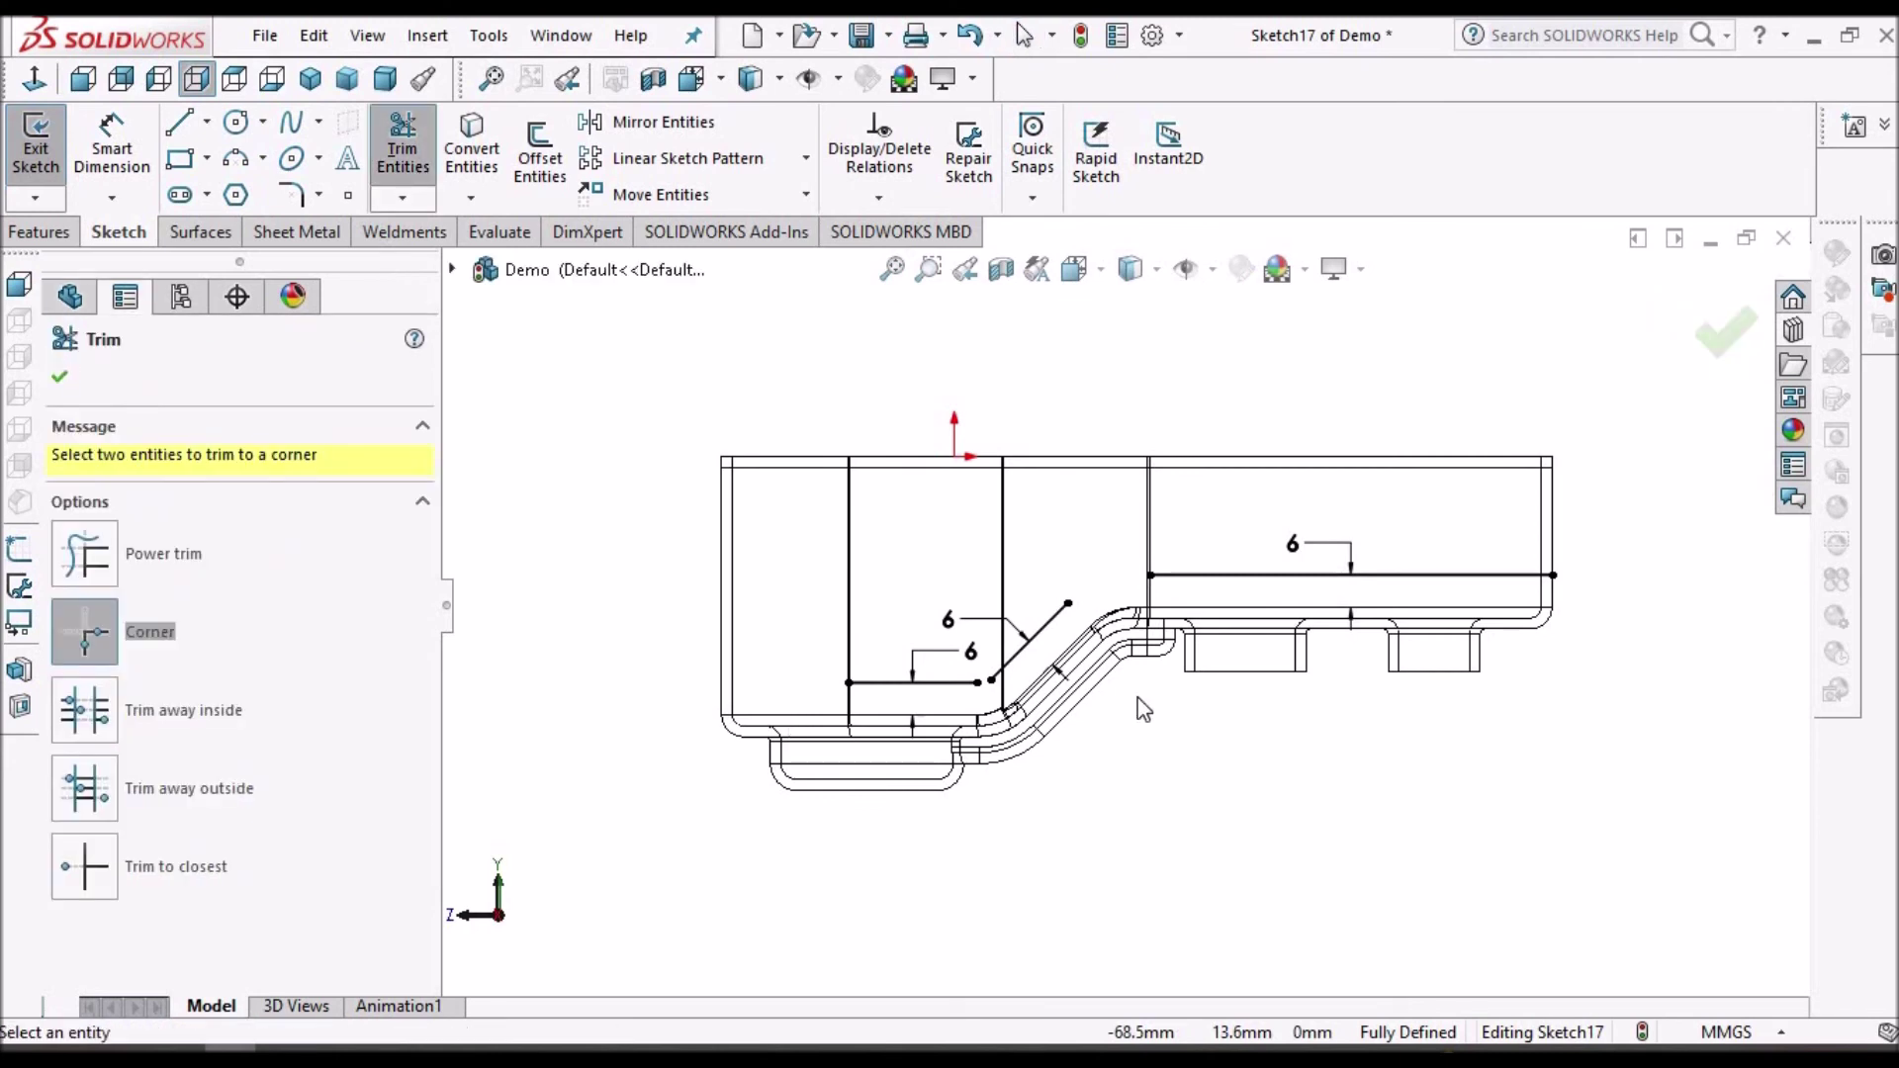
scroll(1035, 650, down, 3)
click(1033, 661)
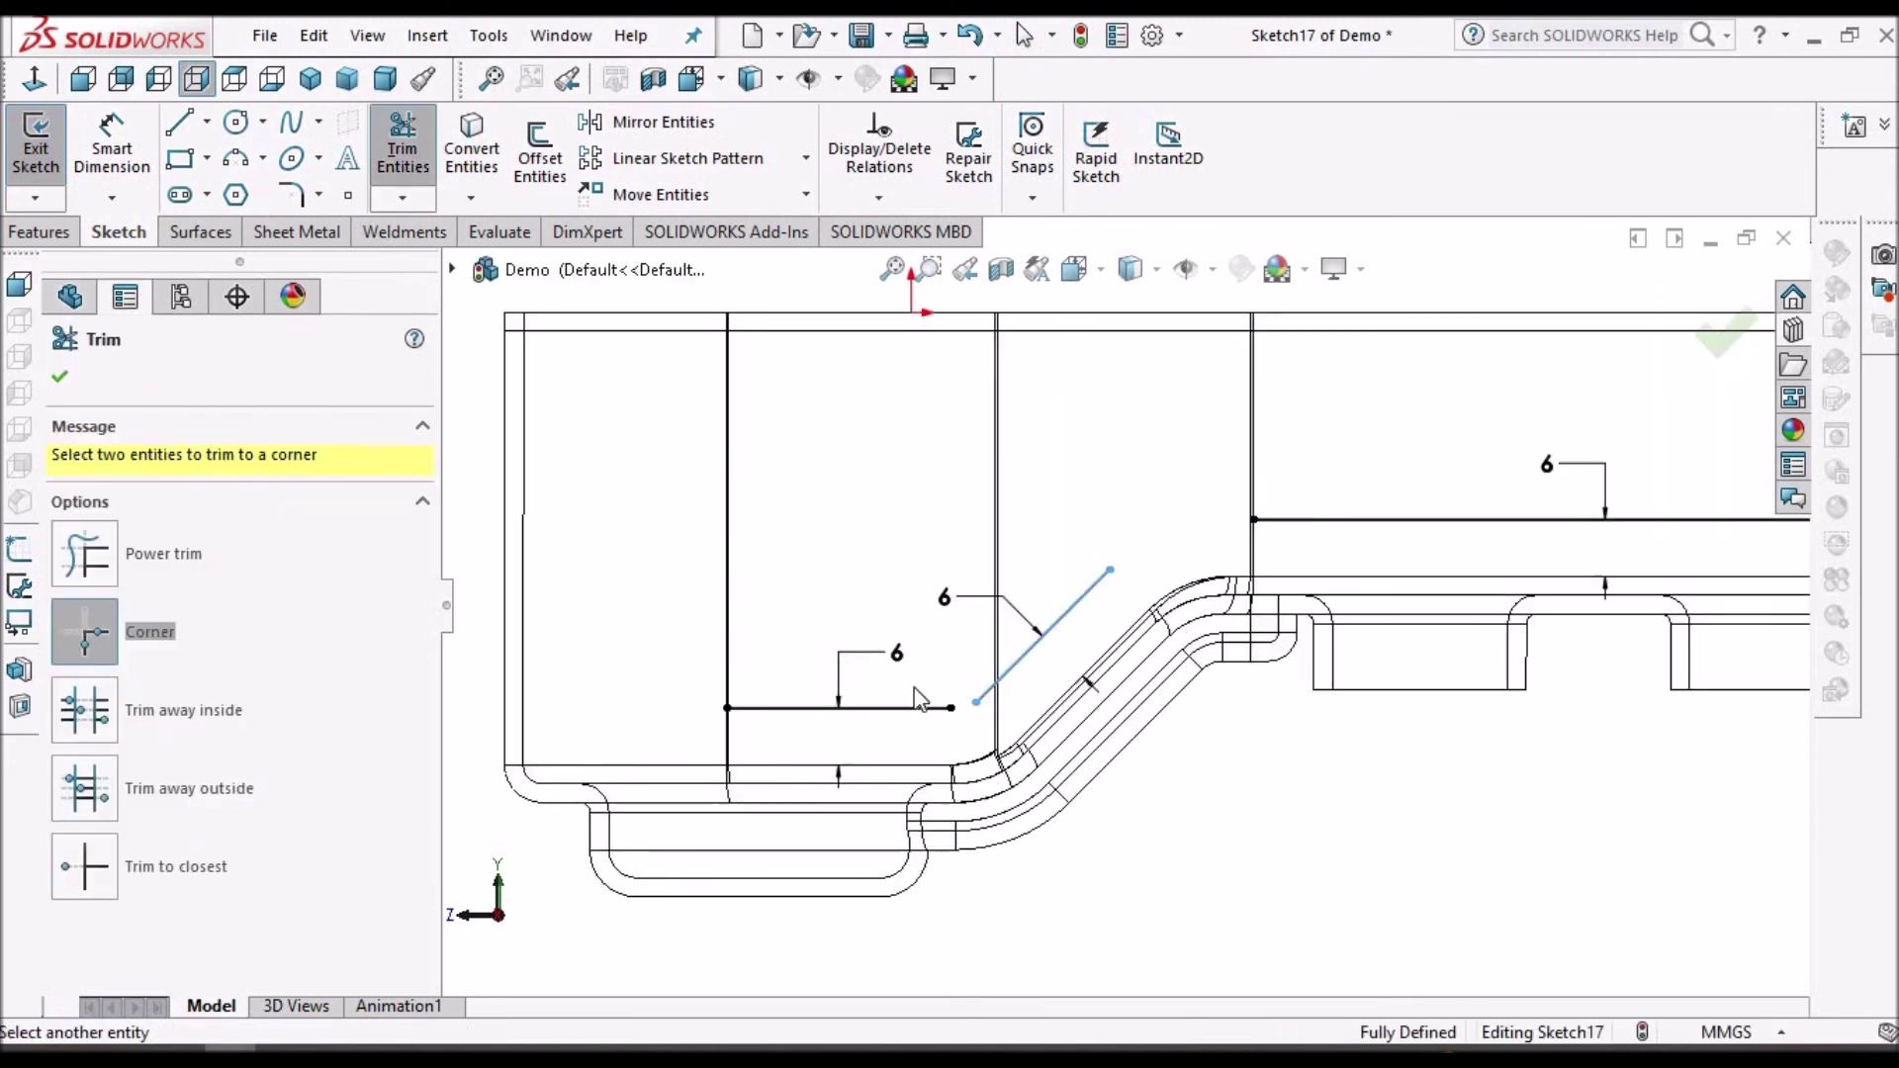
click(895, 708)
click(1084, 595)
click(1378, 521)
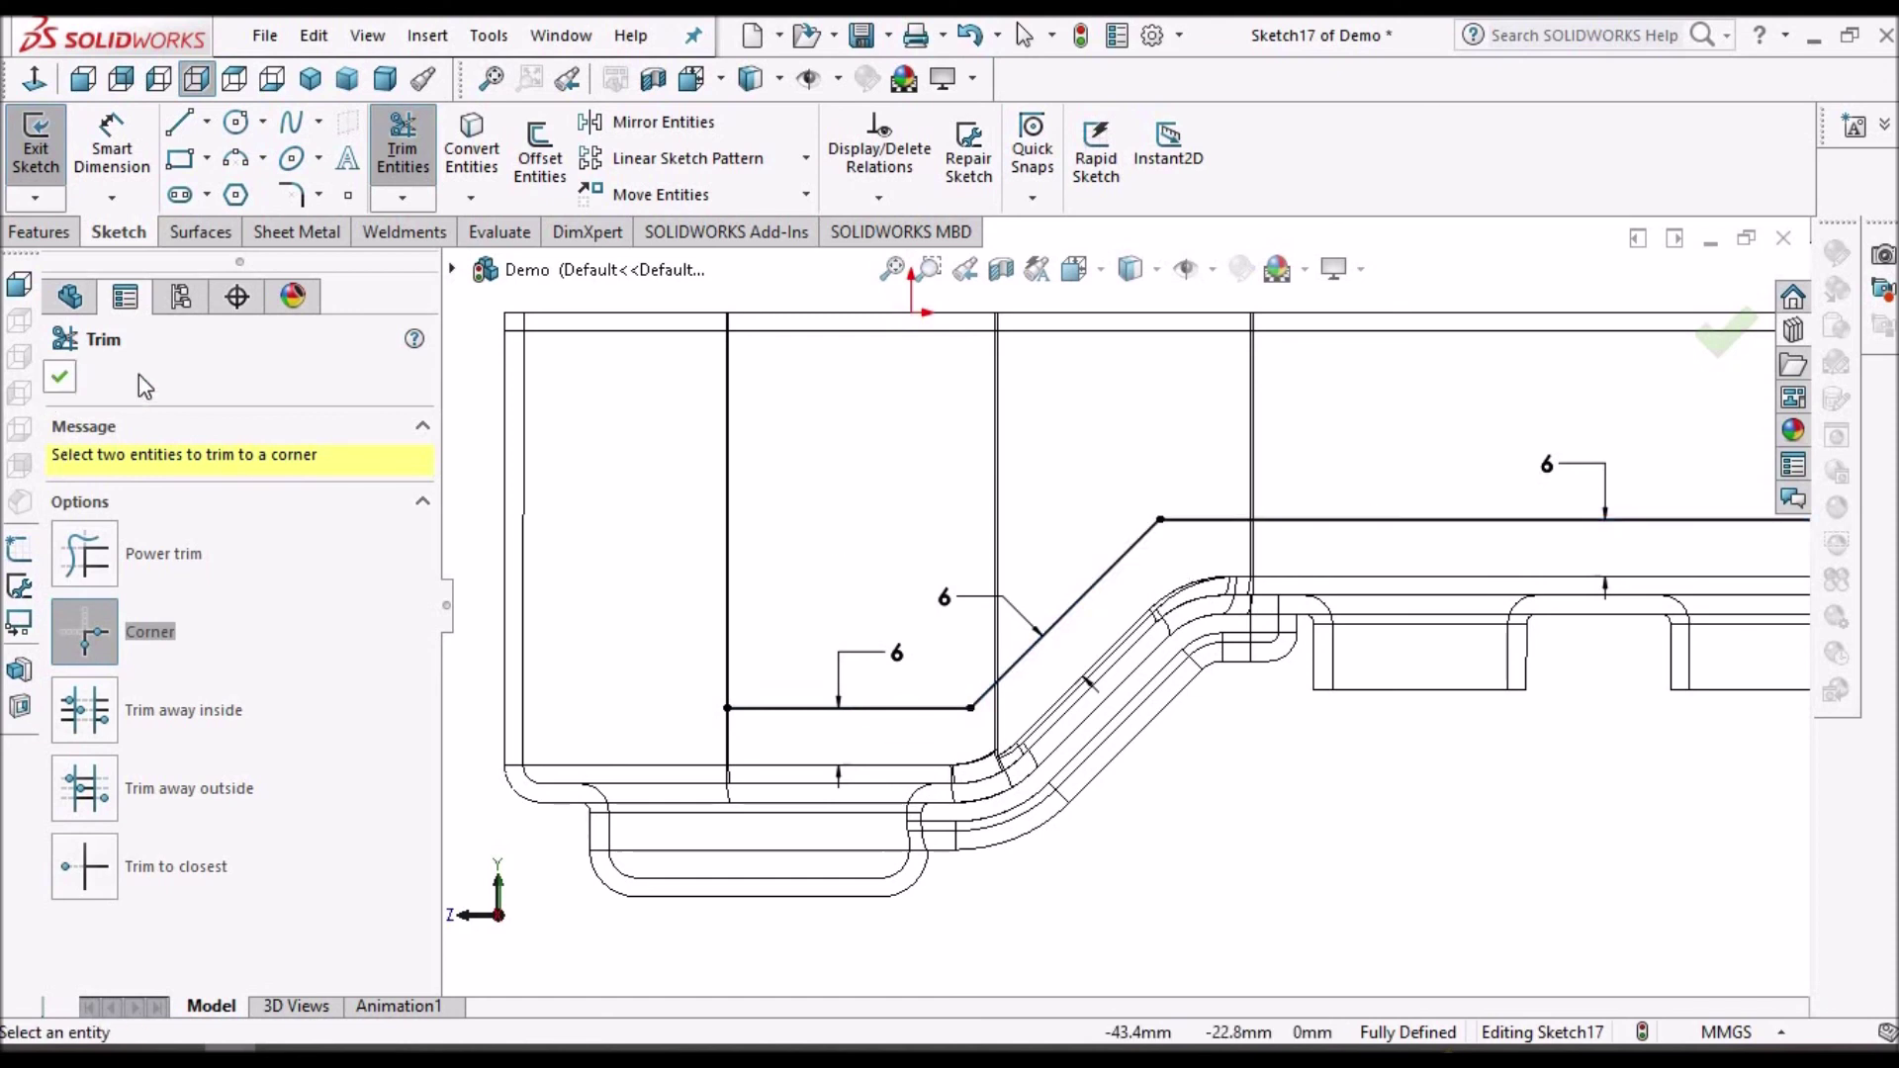
click(59, 377)
key(f)
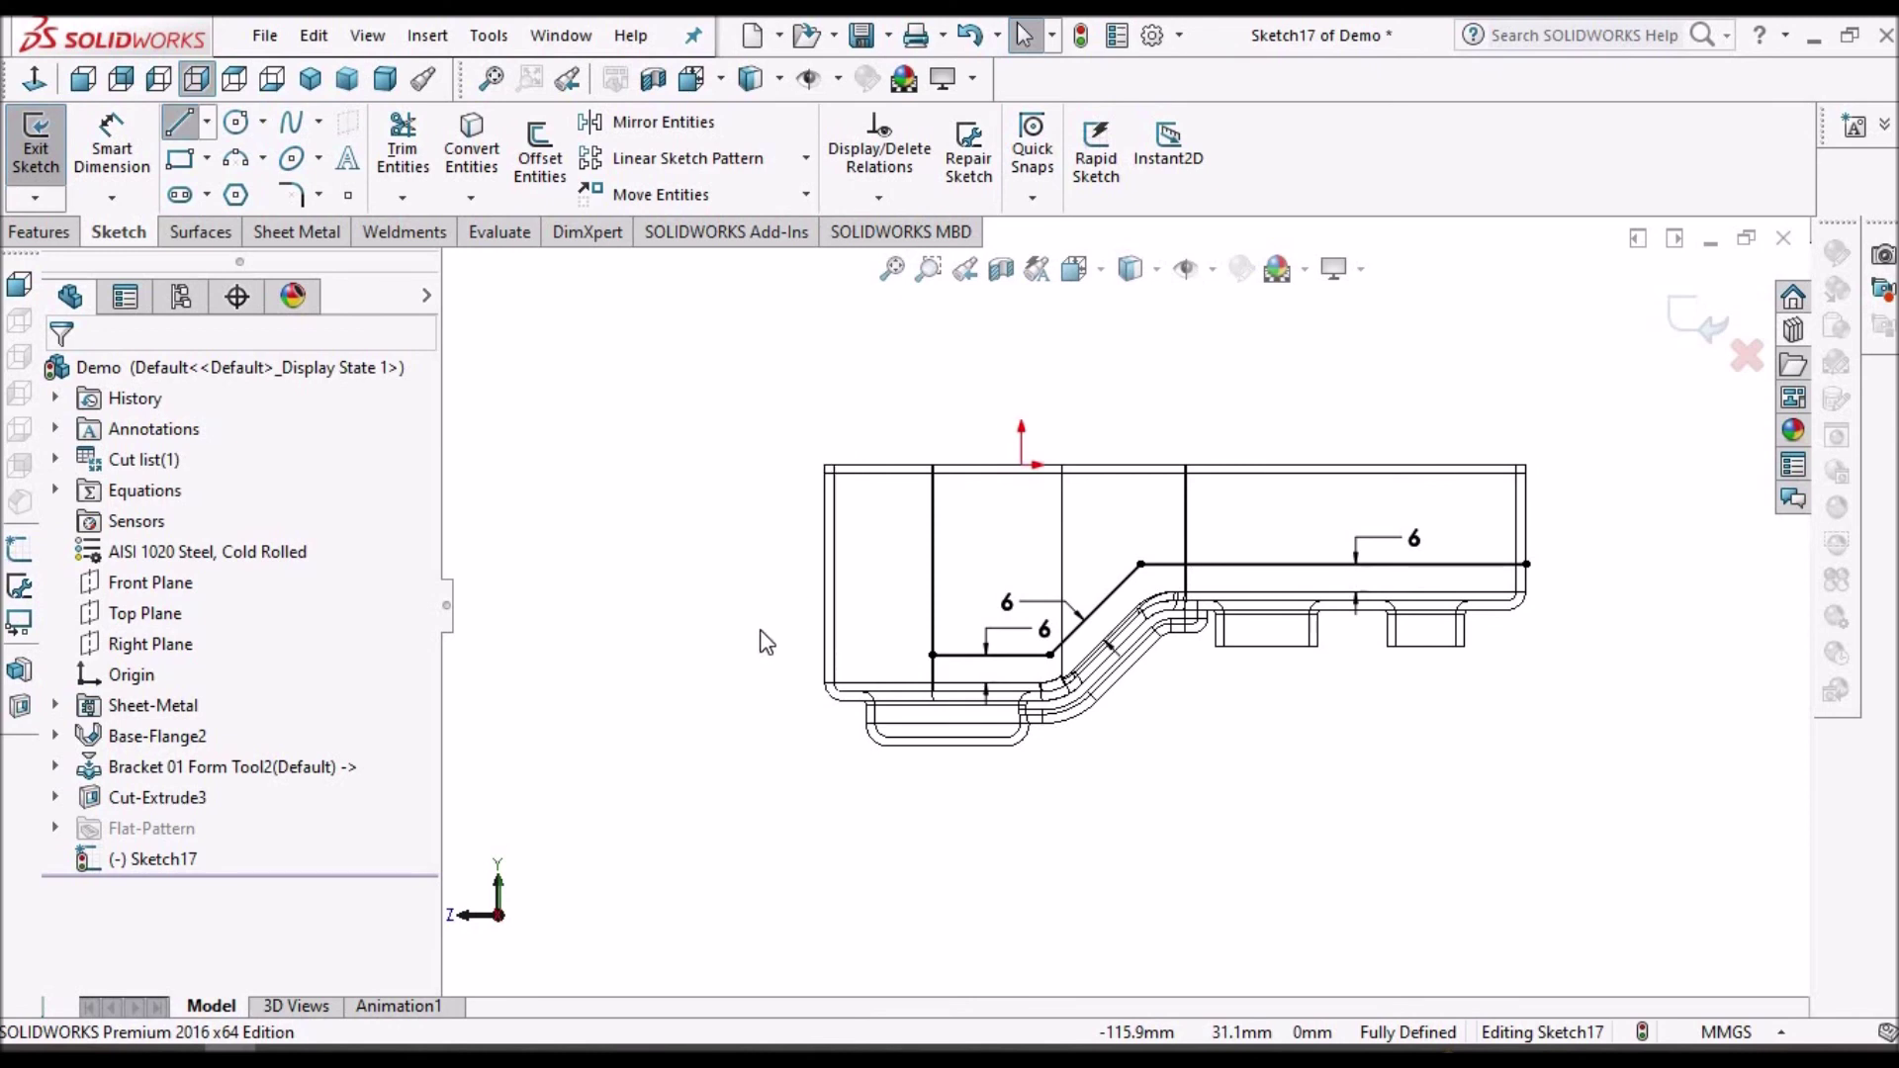
- Draw a three-line open frame beyond both bracket ends and above the rim, with a horizontal line about 184 mm long
key(l)
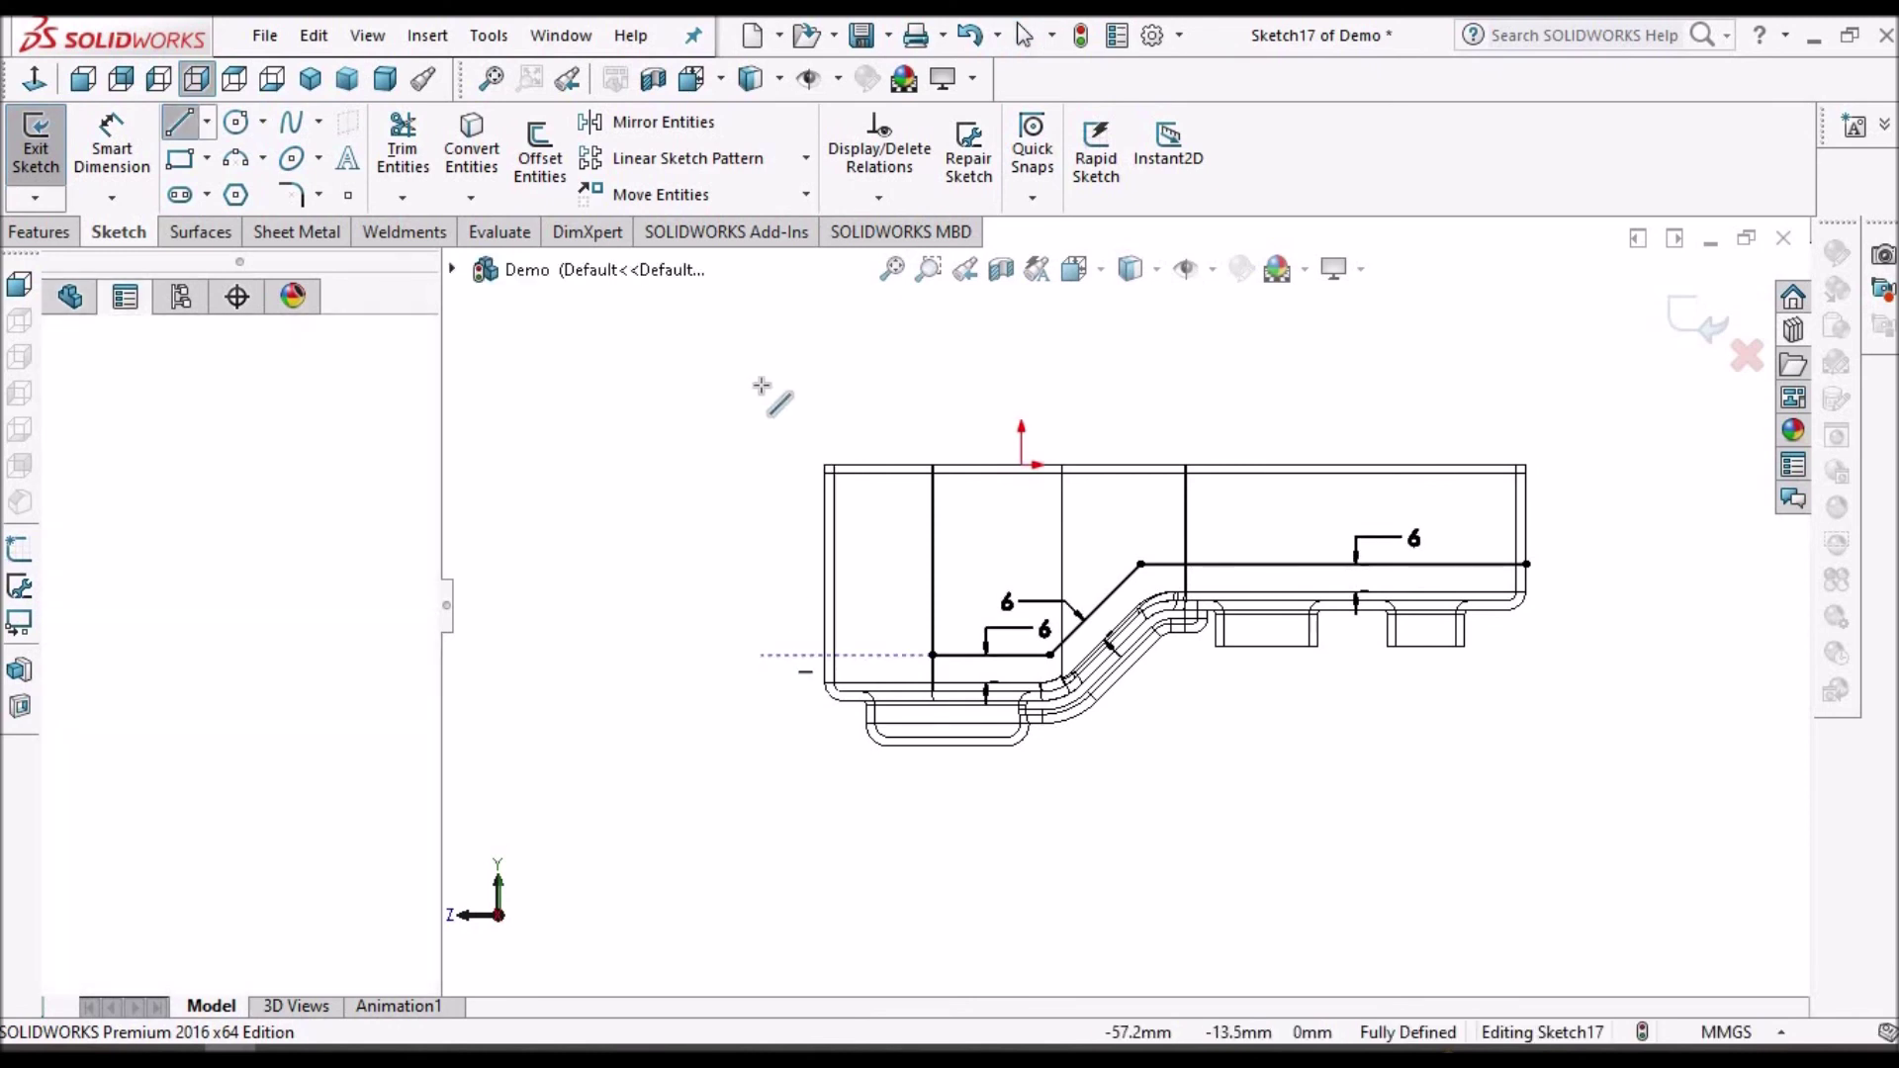
click(762, 383)
key(Escape)
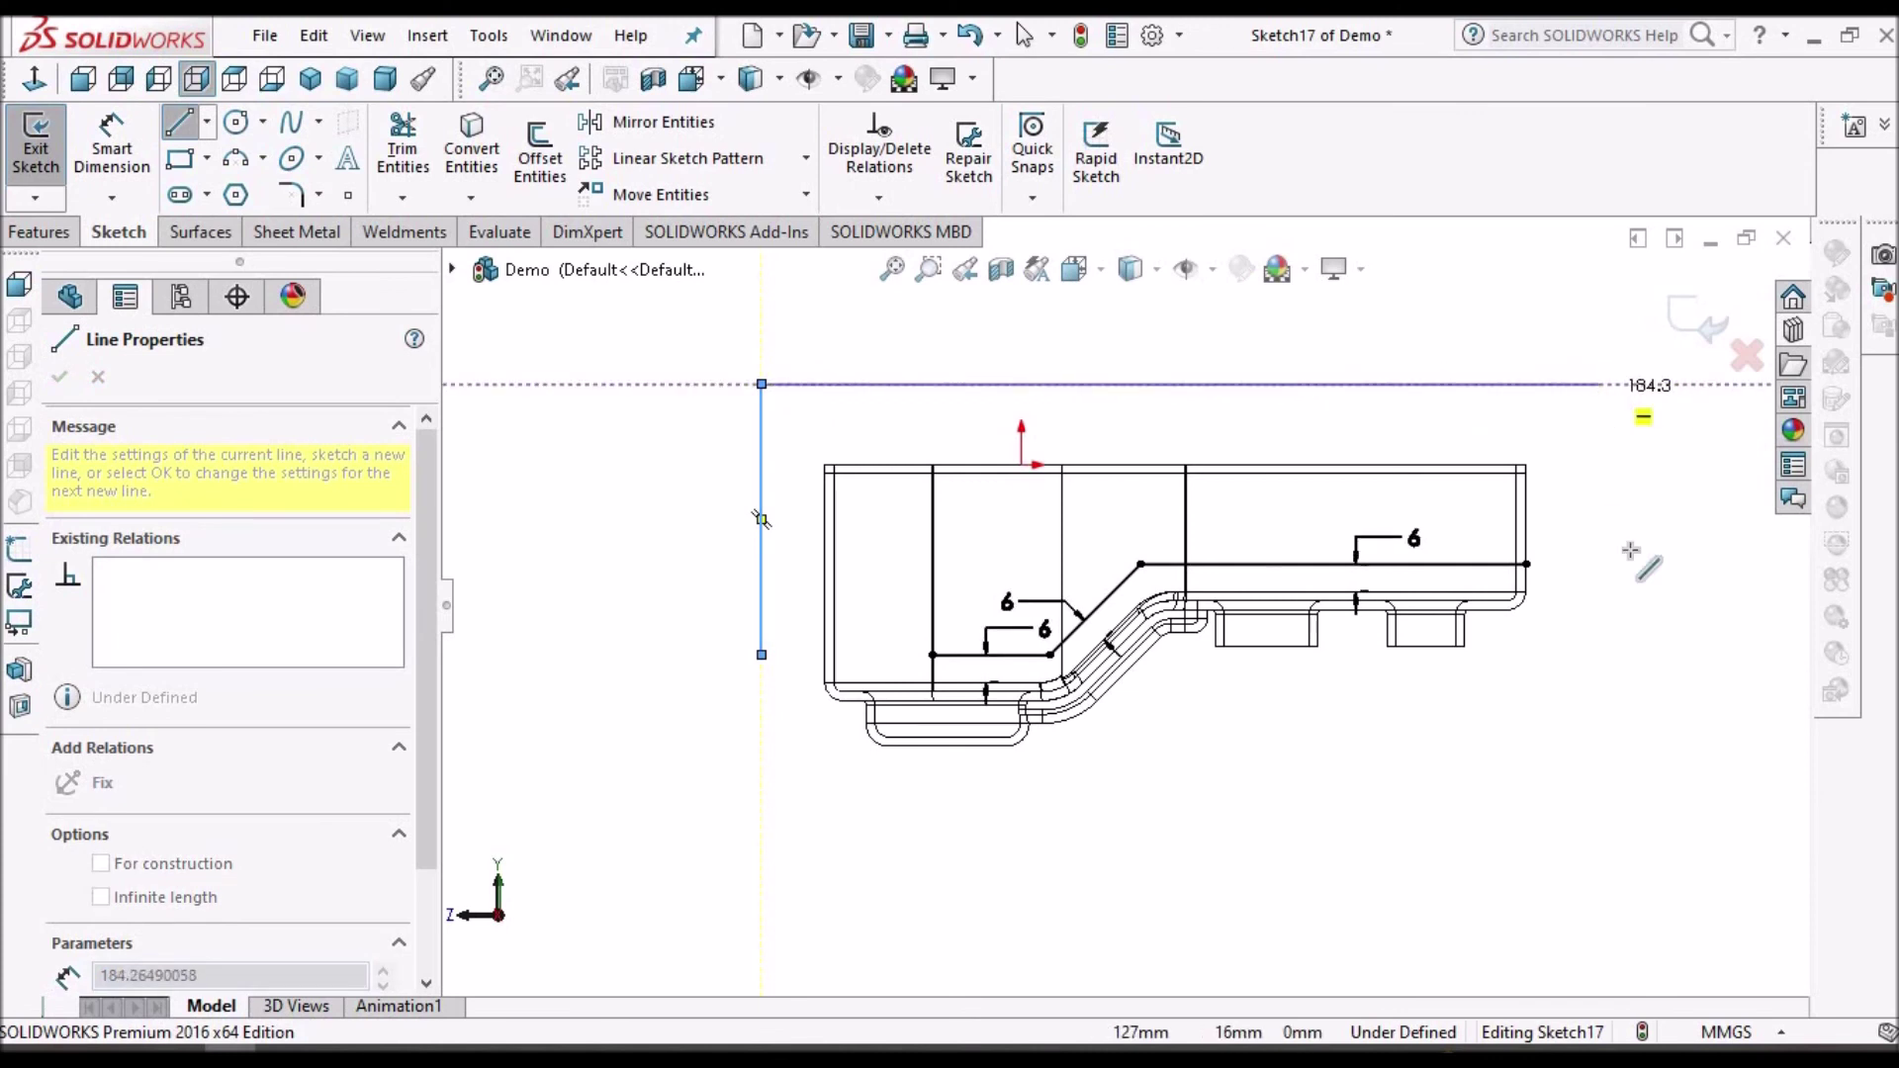
click(1599, 384)
click(1599, 599)
right_click(669, 405)
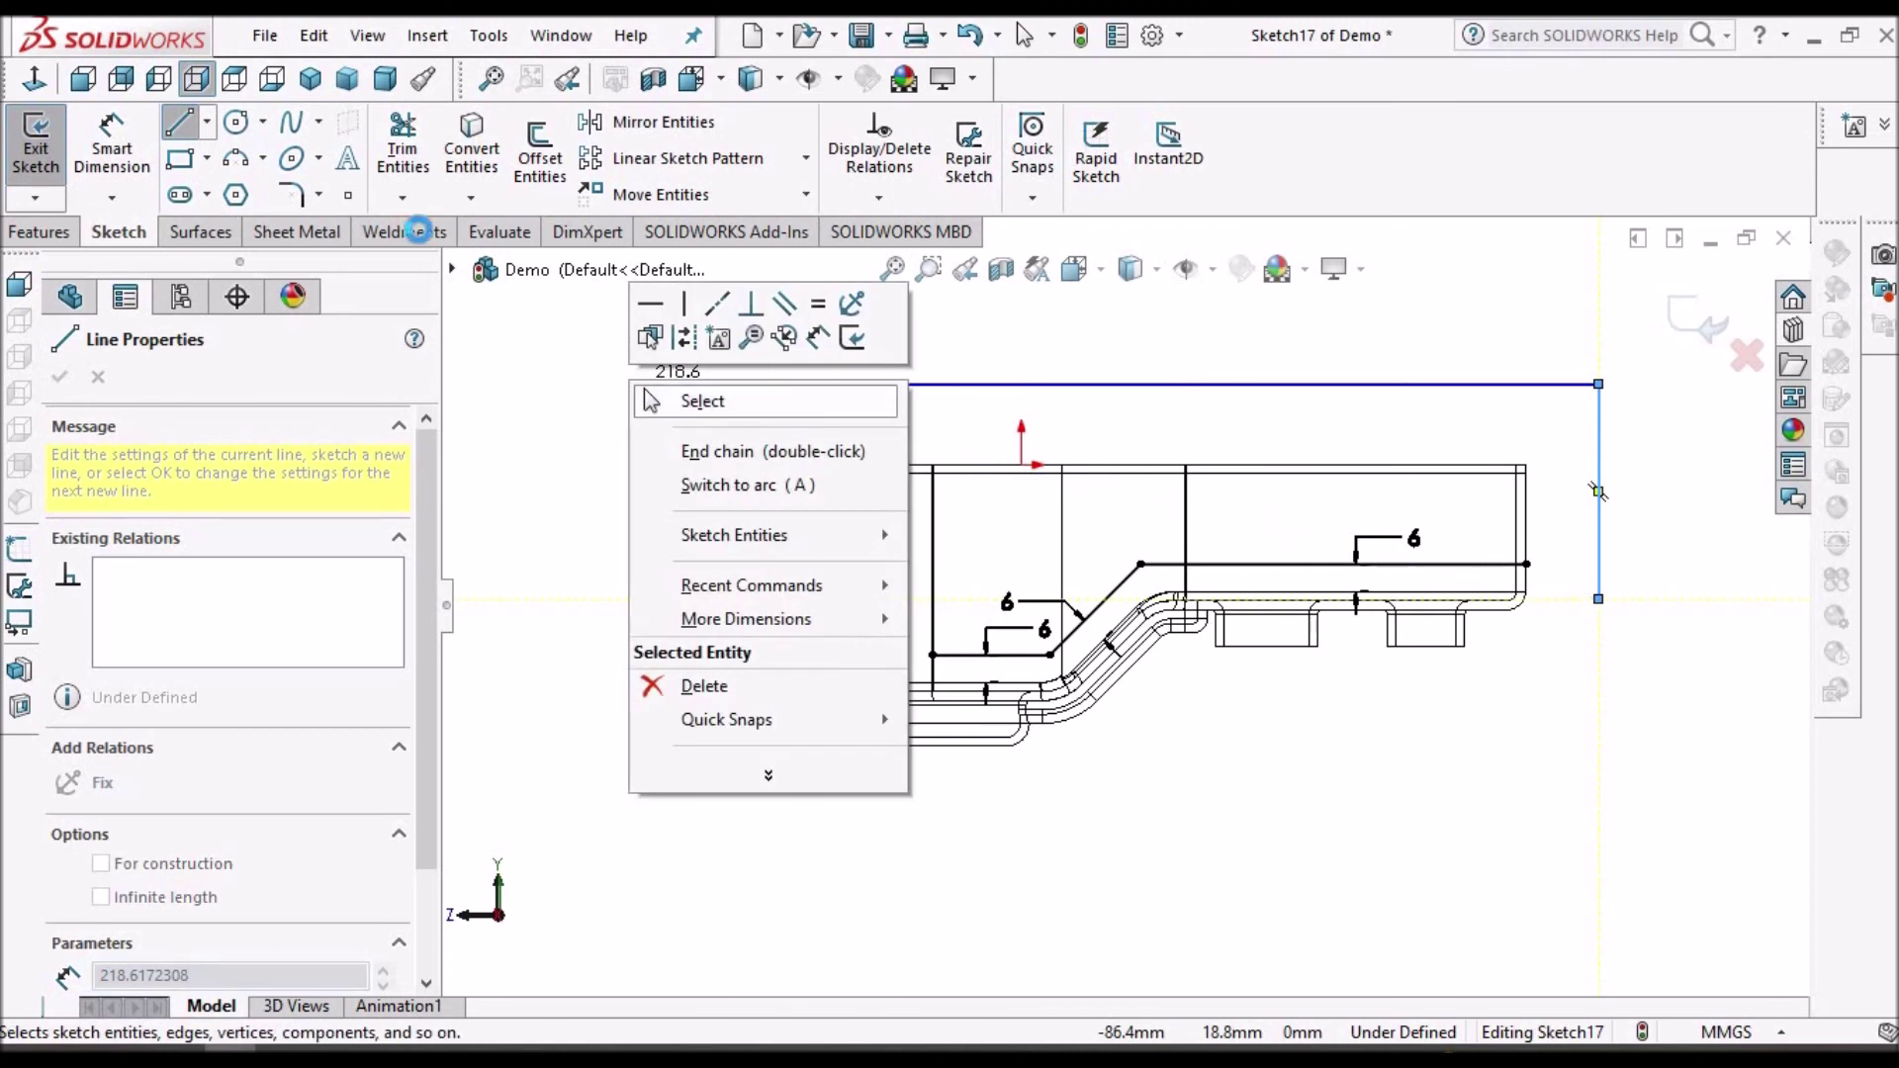
click(699, 449)
key(Escape)
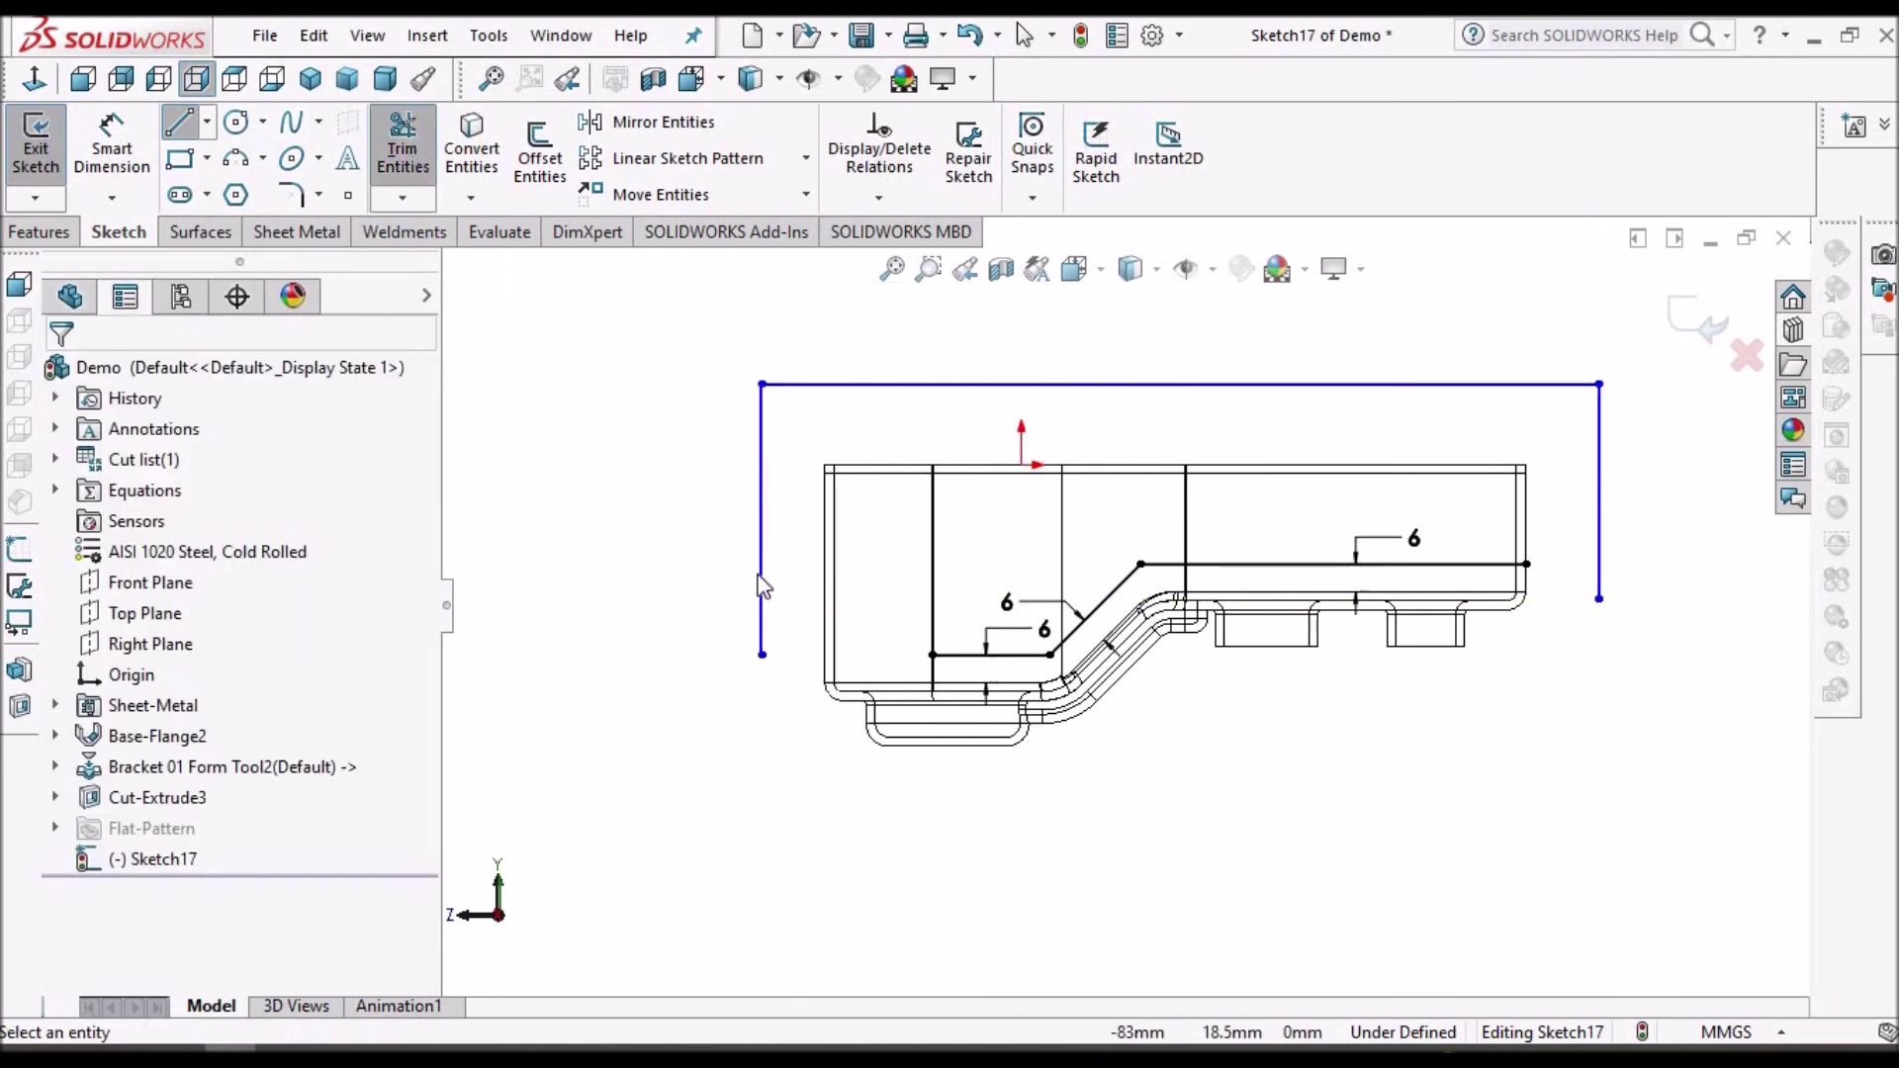
- Close the cut profile by corner-trimming both horizontal offset lines to the frame's vertical lines
click(761, 576)
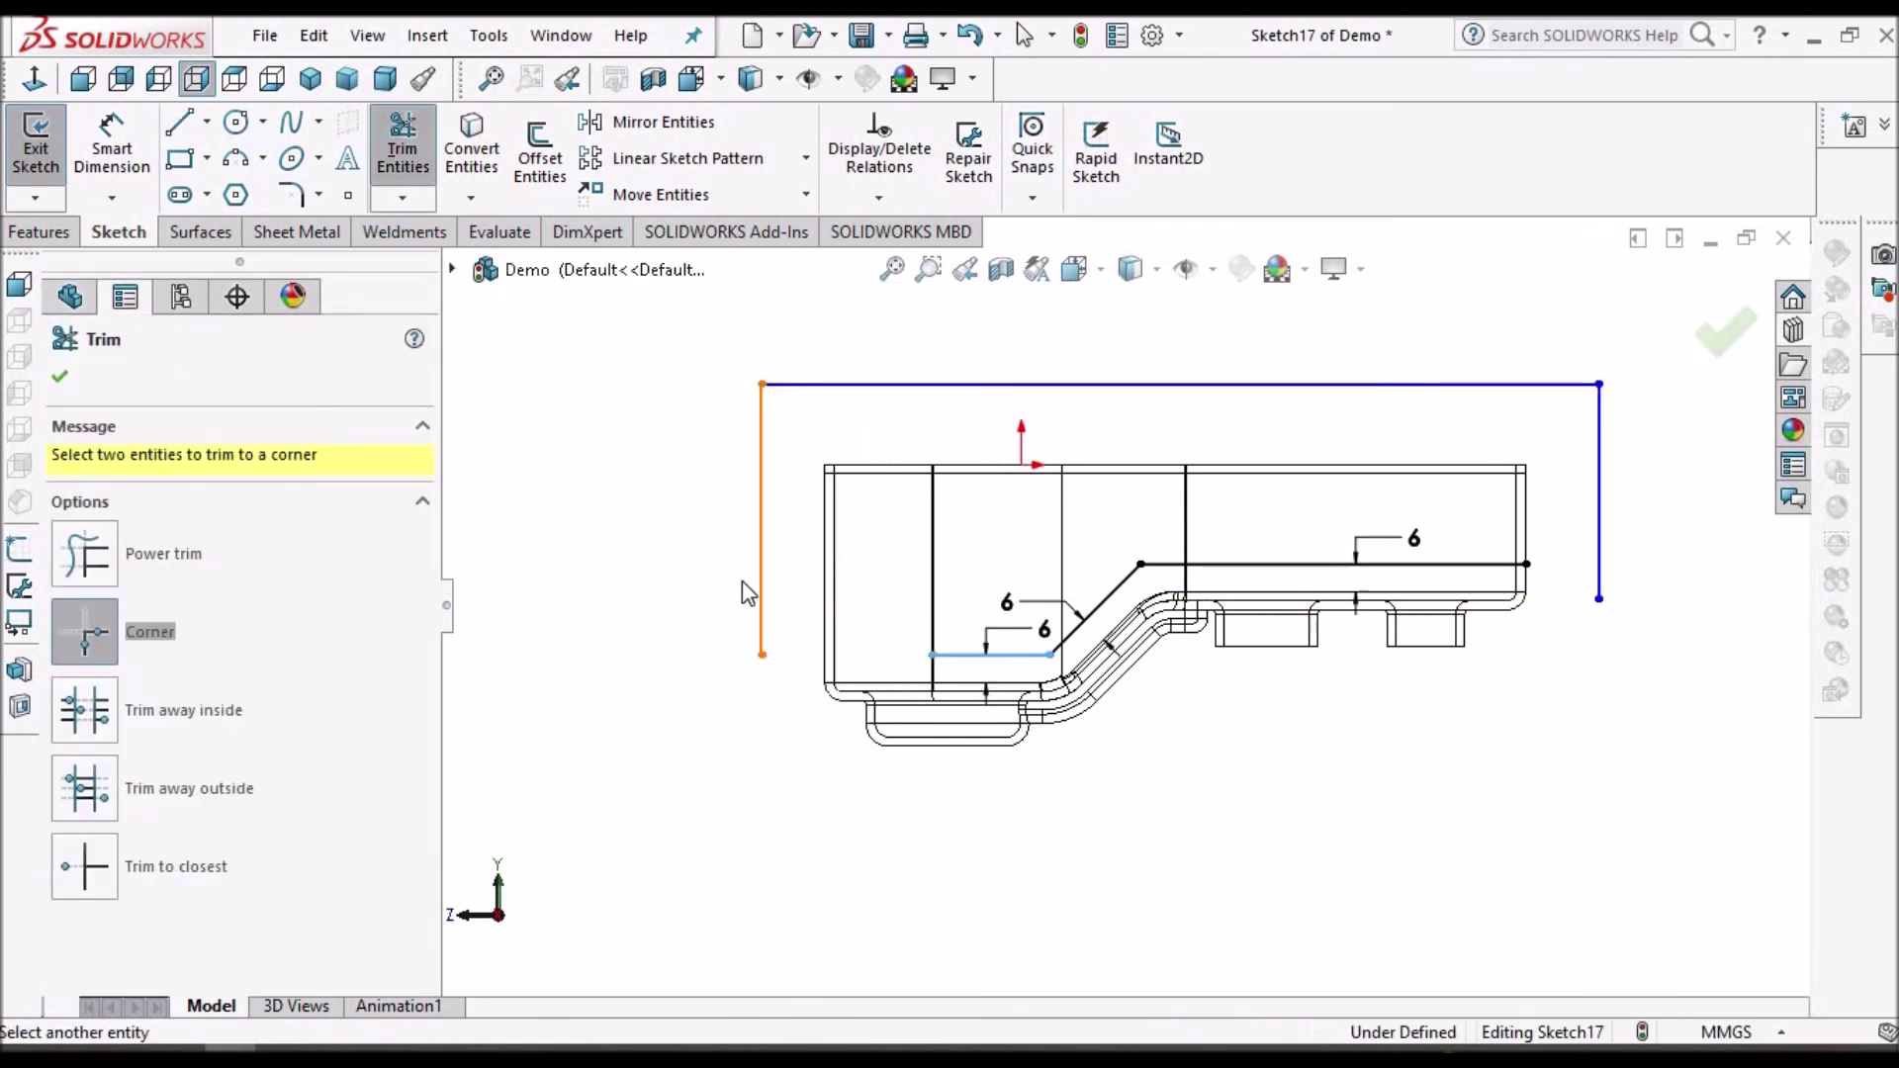
click(761, 556)
click(1463, 566)
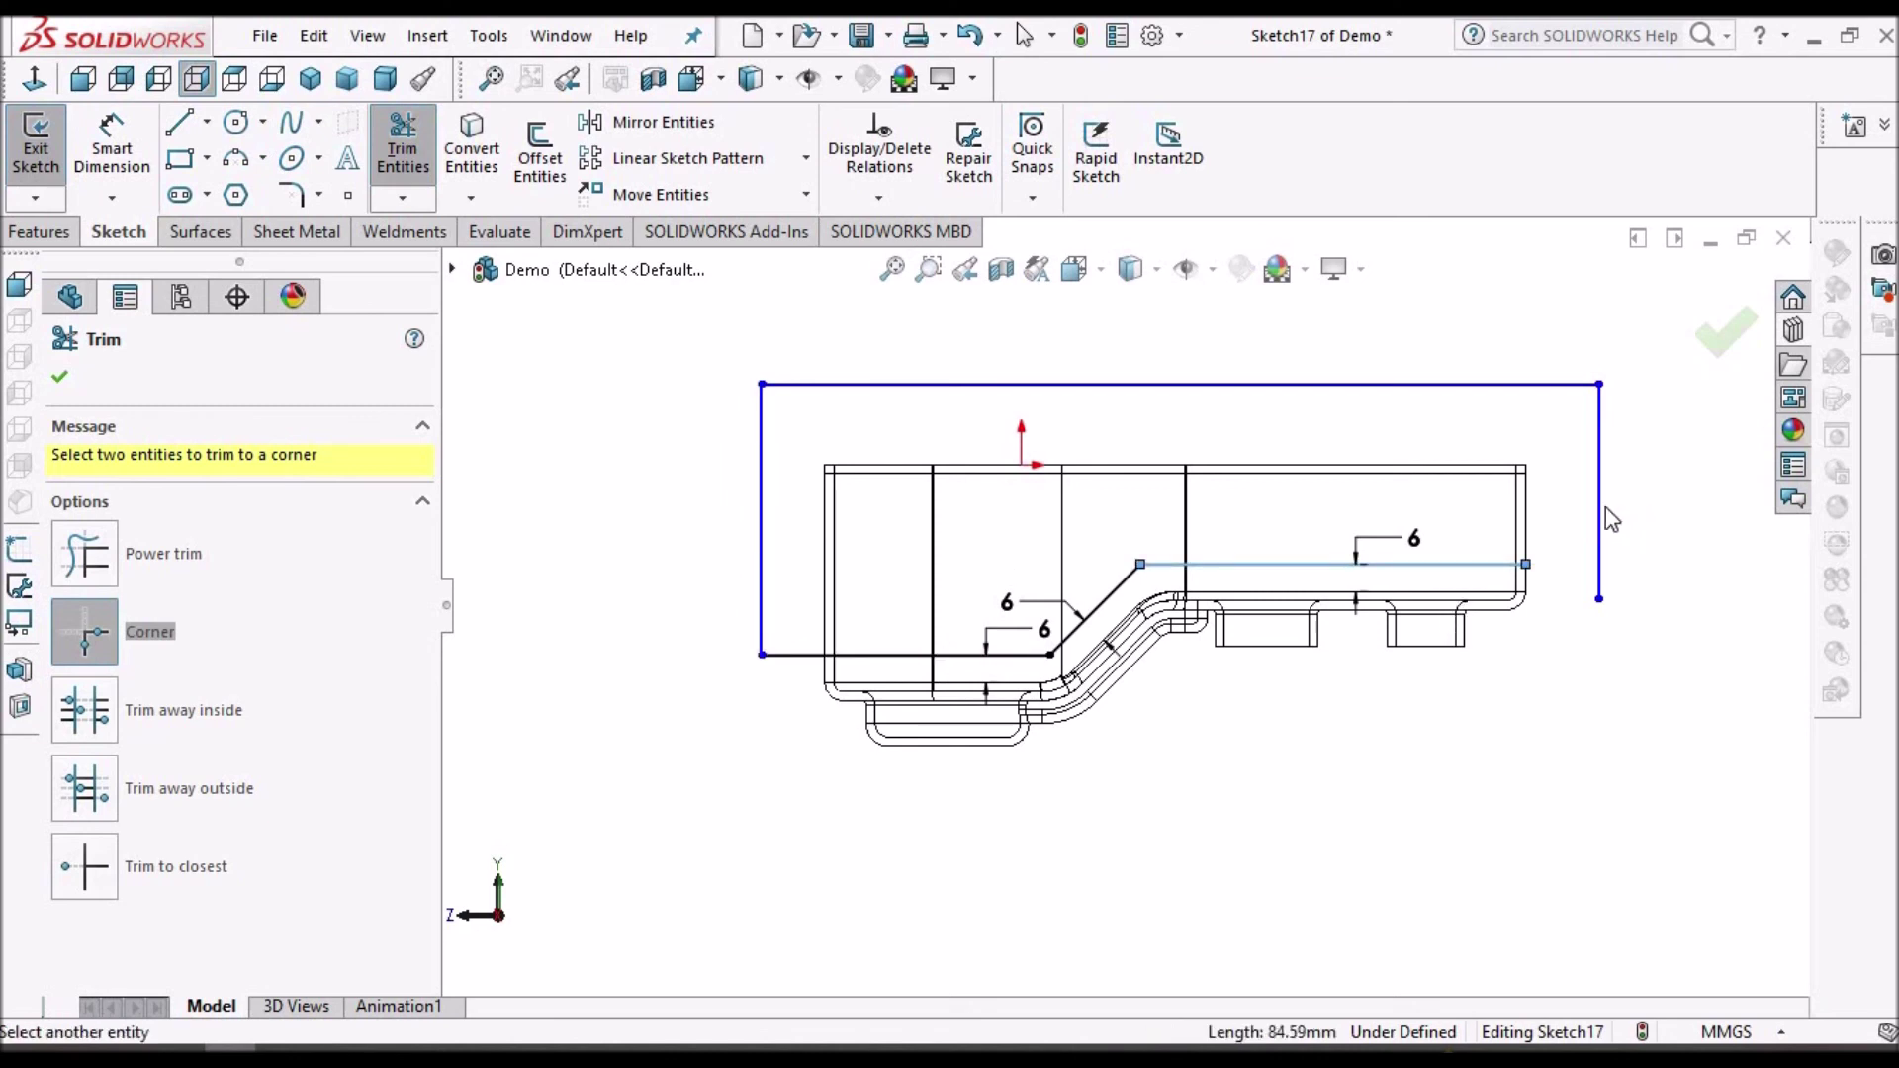
click(1600, 516)
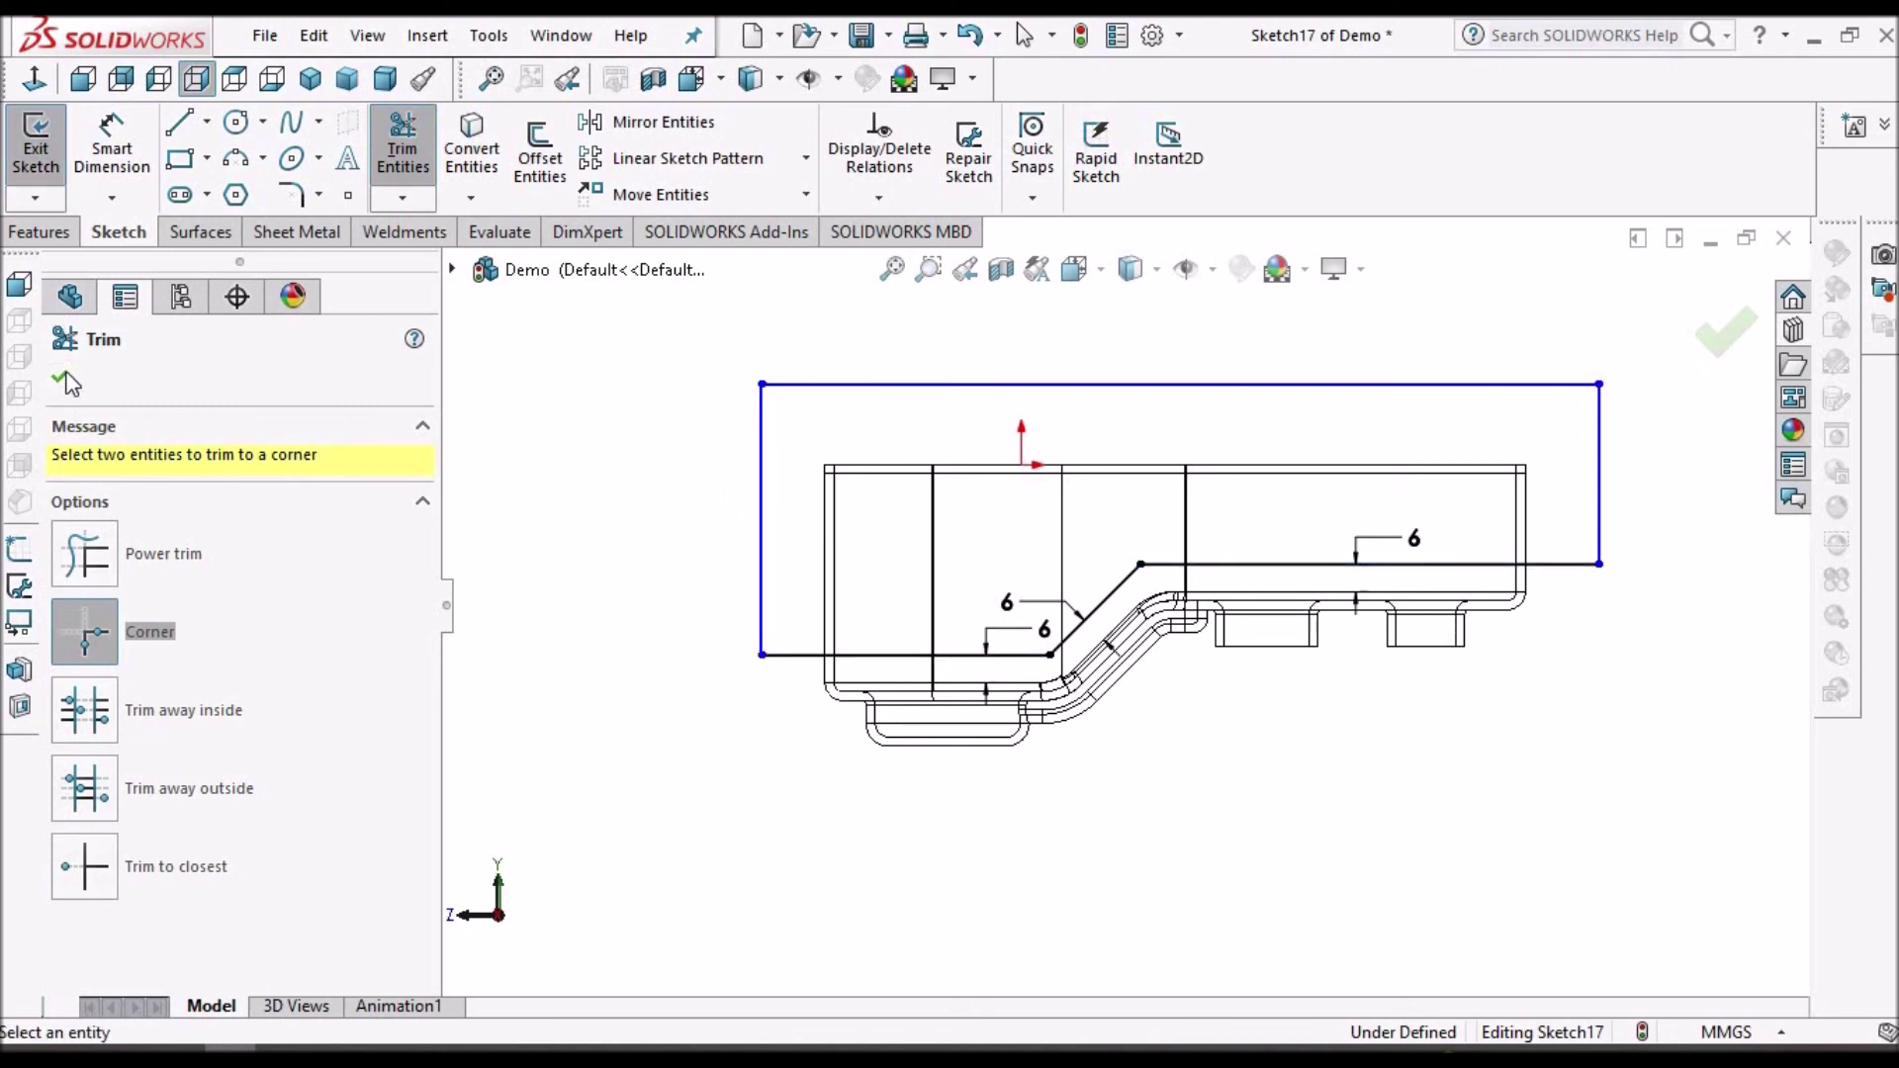
click(61, 299)
click(50, 234)
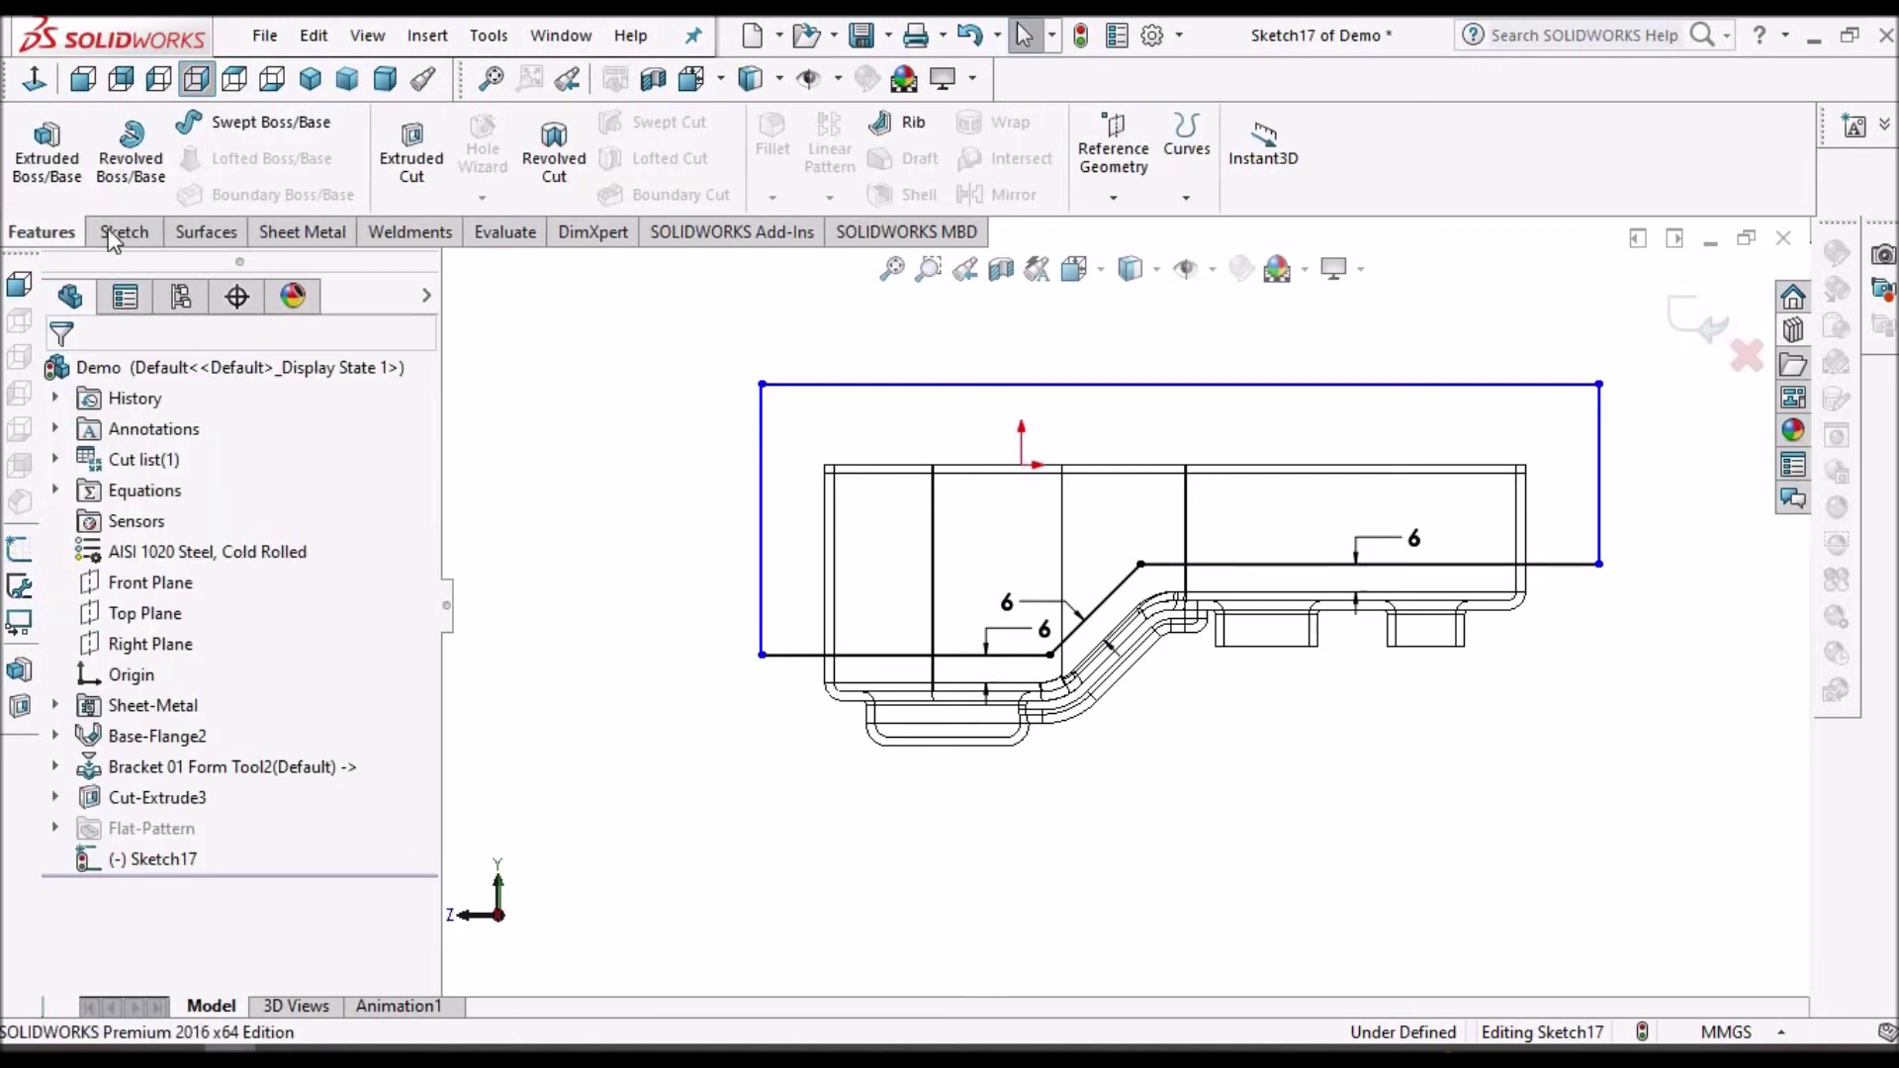
- Cut the closed profile out of the bracket walls as a normal cut using Through All - Both
click(292, 235)
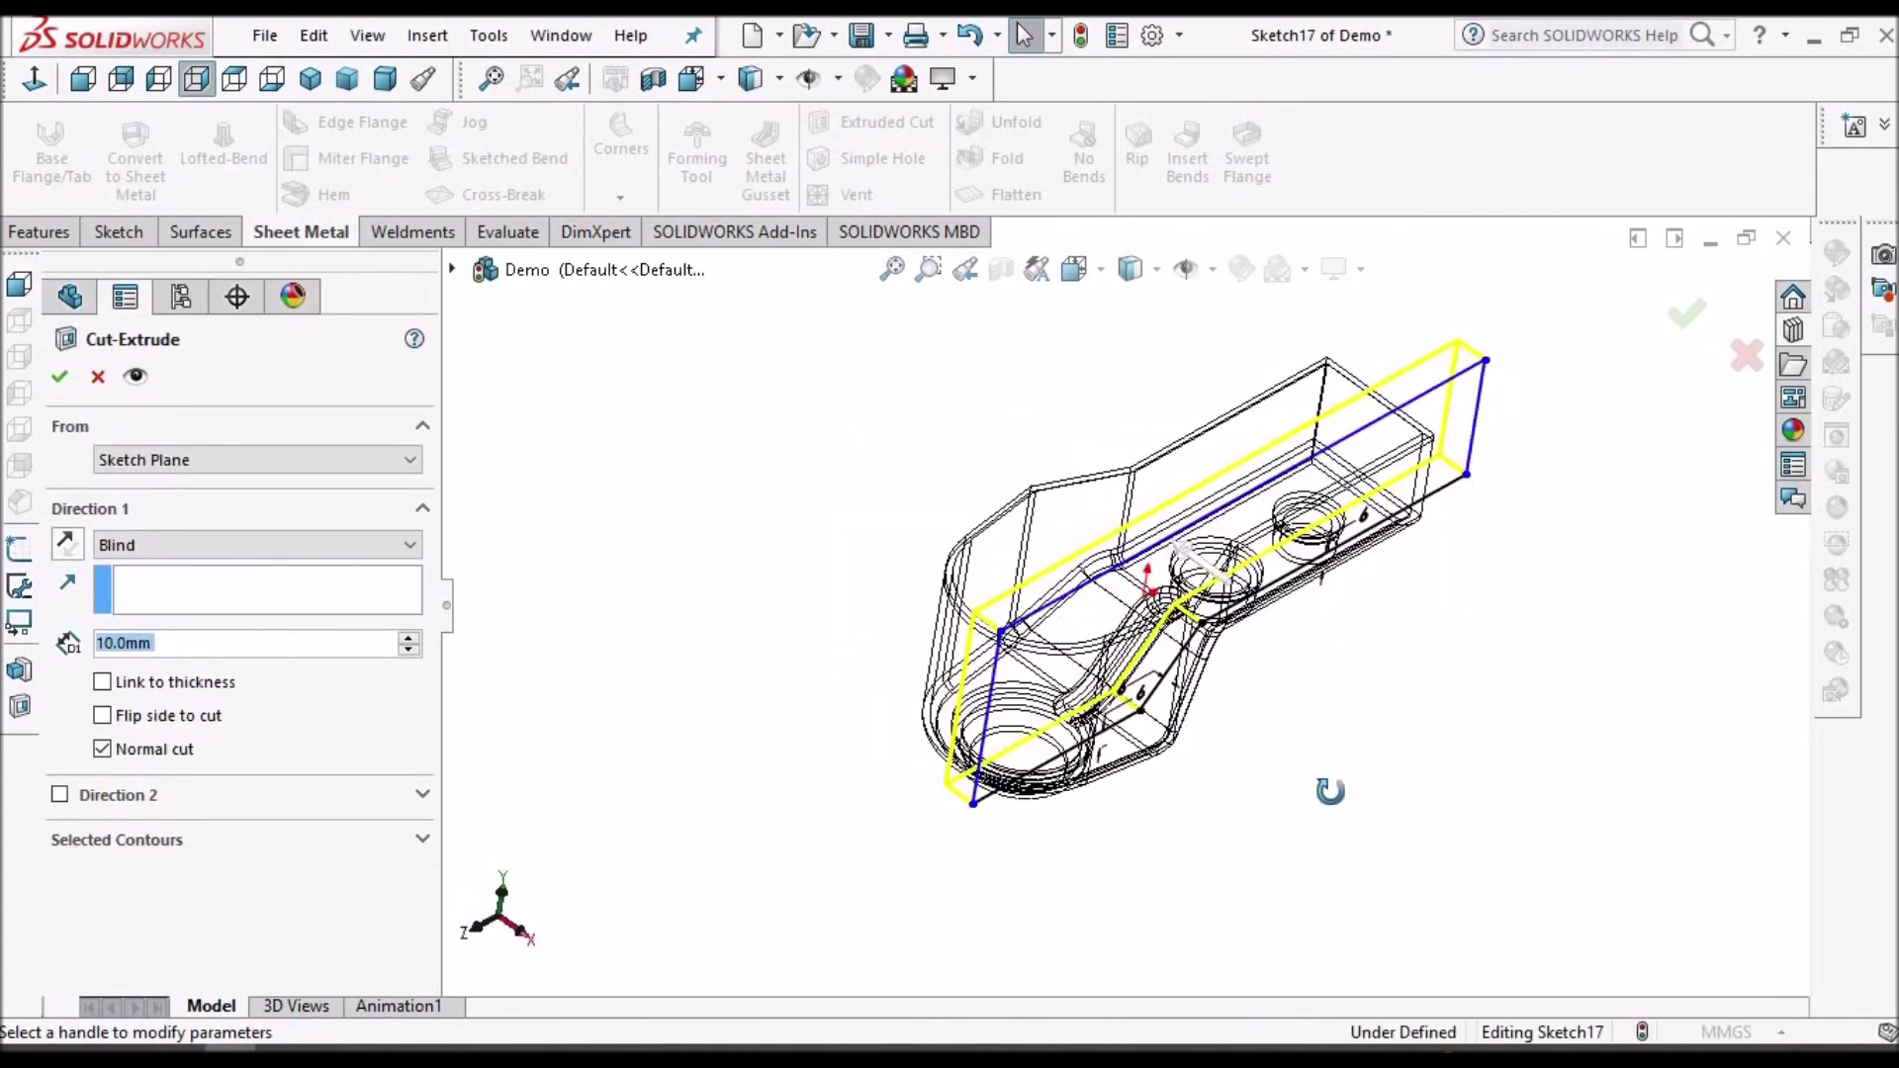
click(411, 551)
click(335, 599)
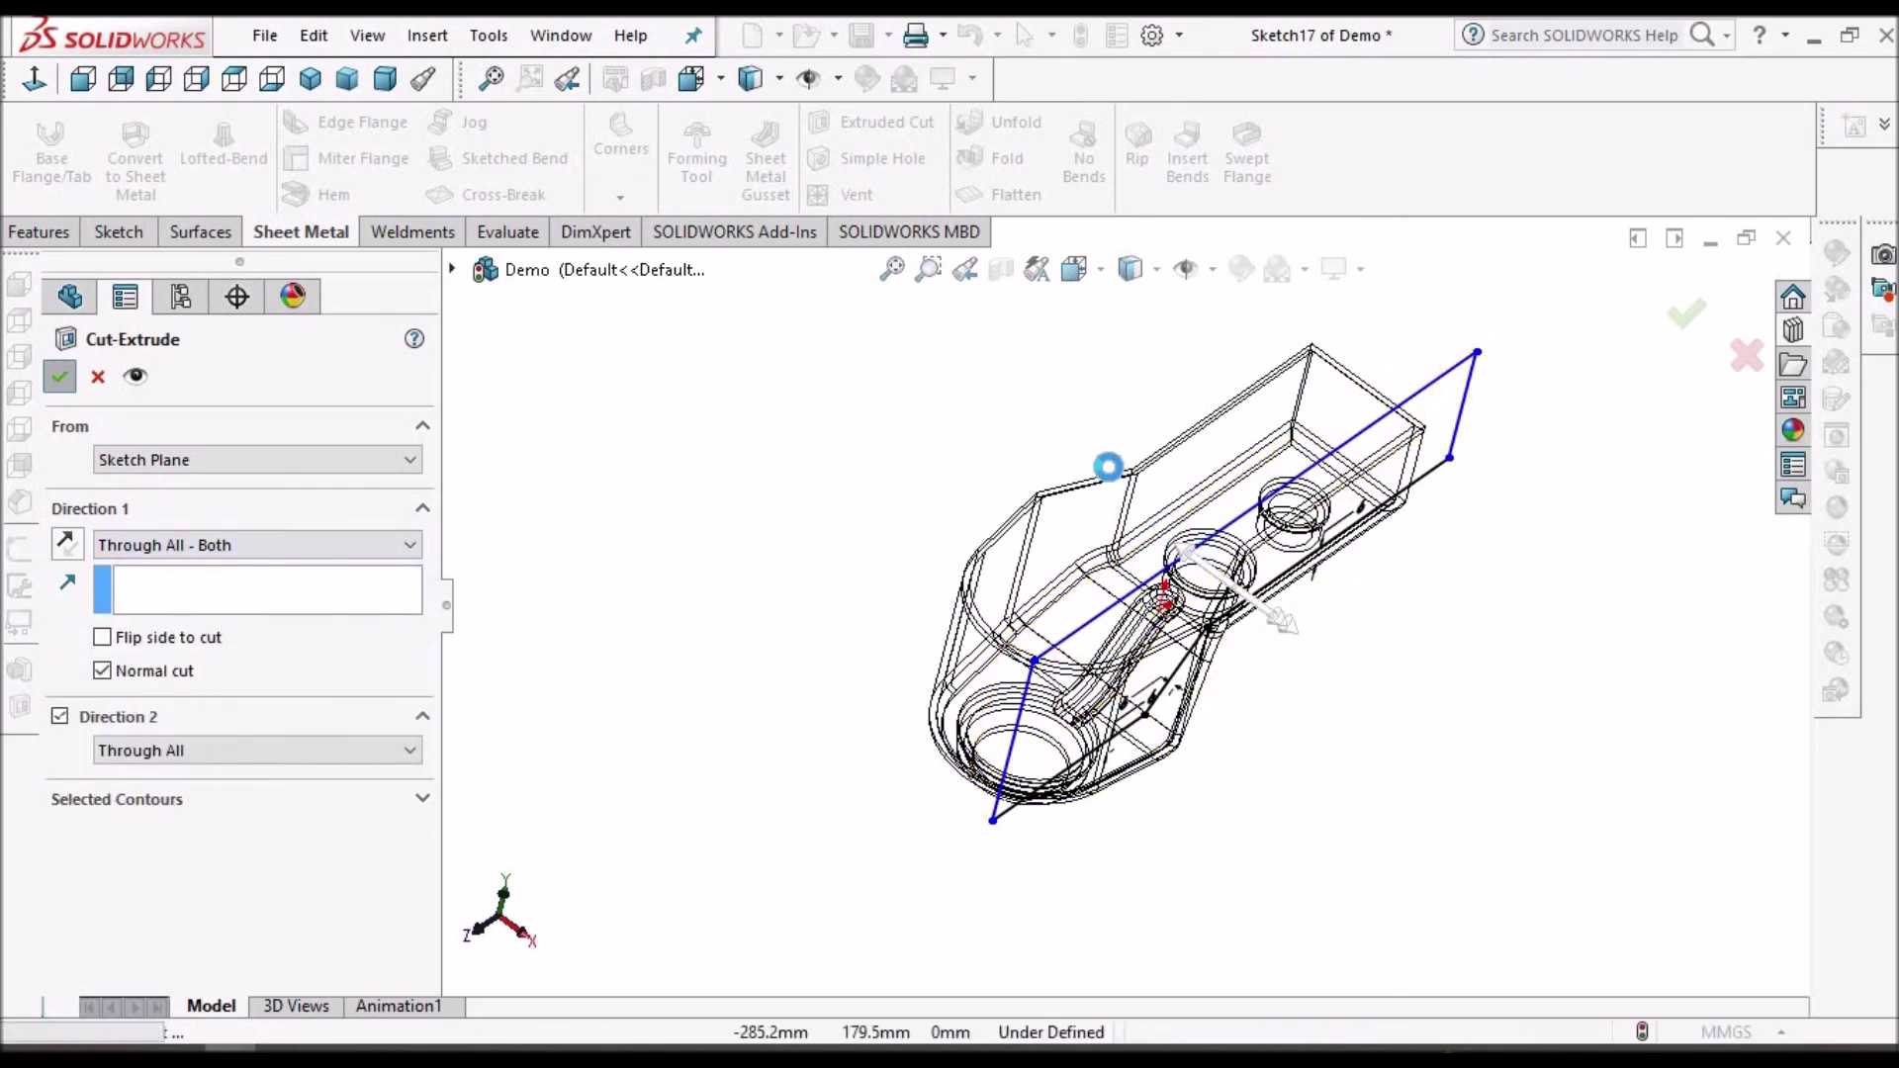
- Set the display style to Shaded With Edges and inspect the cut walls from several angles
click(1145, 269)
click(1131, 308)
scroll(1156, 678, down, 4)
middle_drag(1157, 679, 1088, 564)
scroll(1184, 681, up, 3)
middle_drag(1184, 681, 1239, 641)
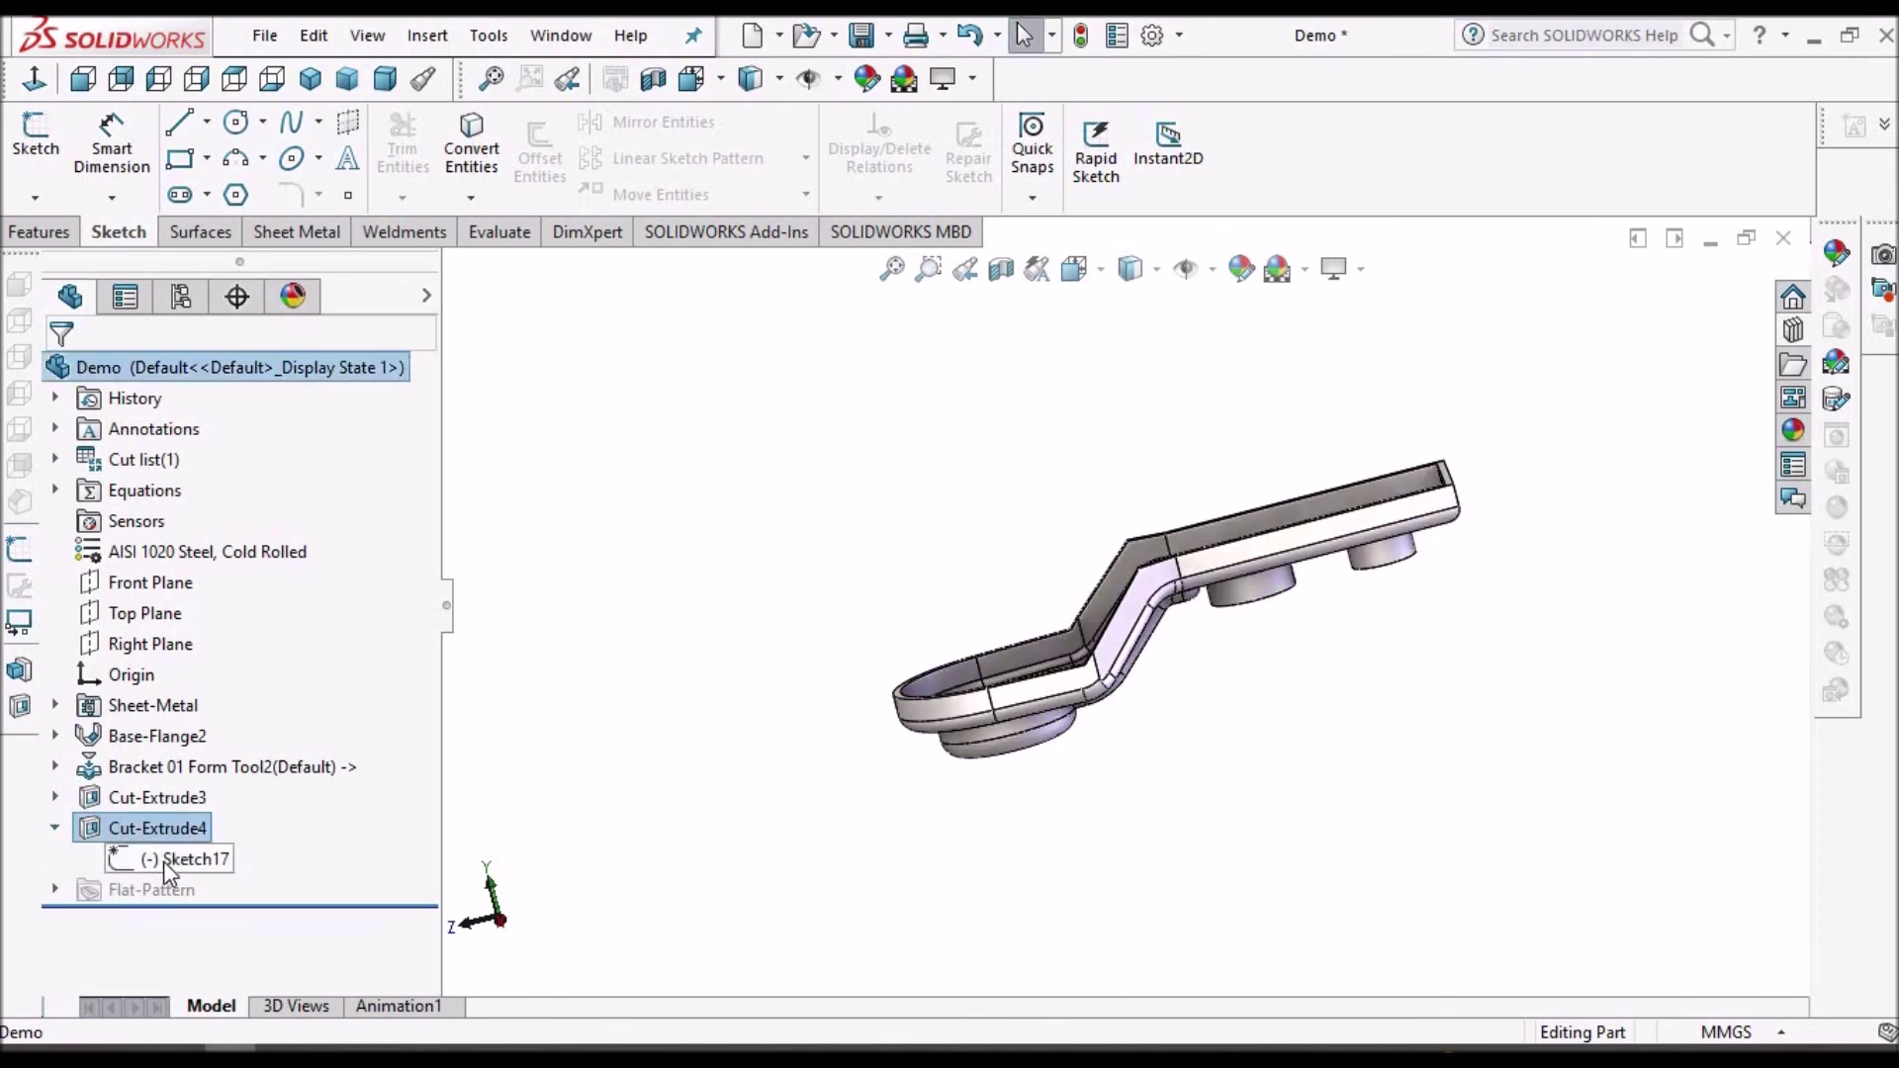
- Edit the wall cut's sketch, round both ends of its sloped line with 10 mm sketch fillets, and exit the sketch
right_click(163, 862)
click(185, 563)
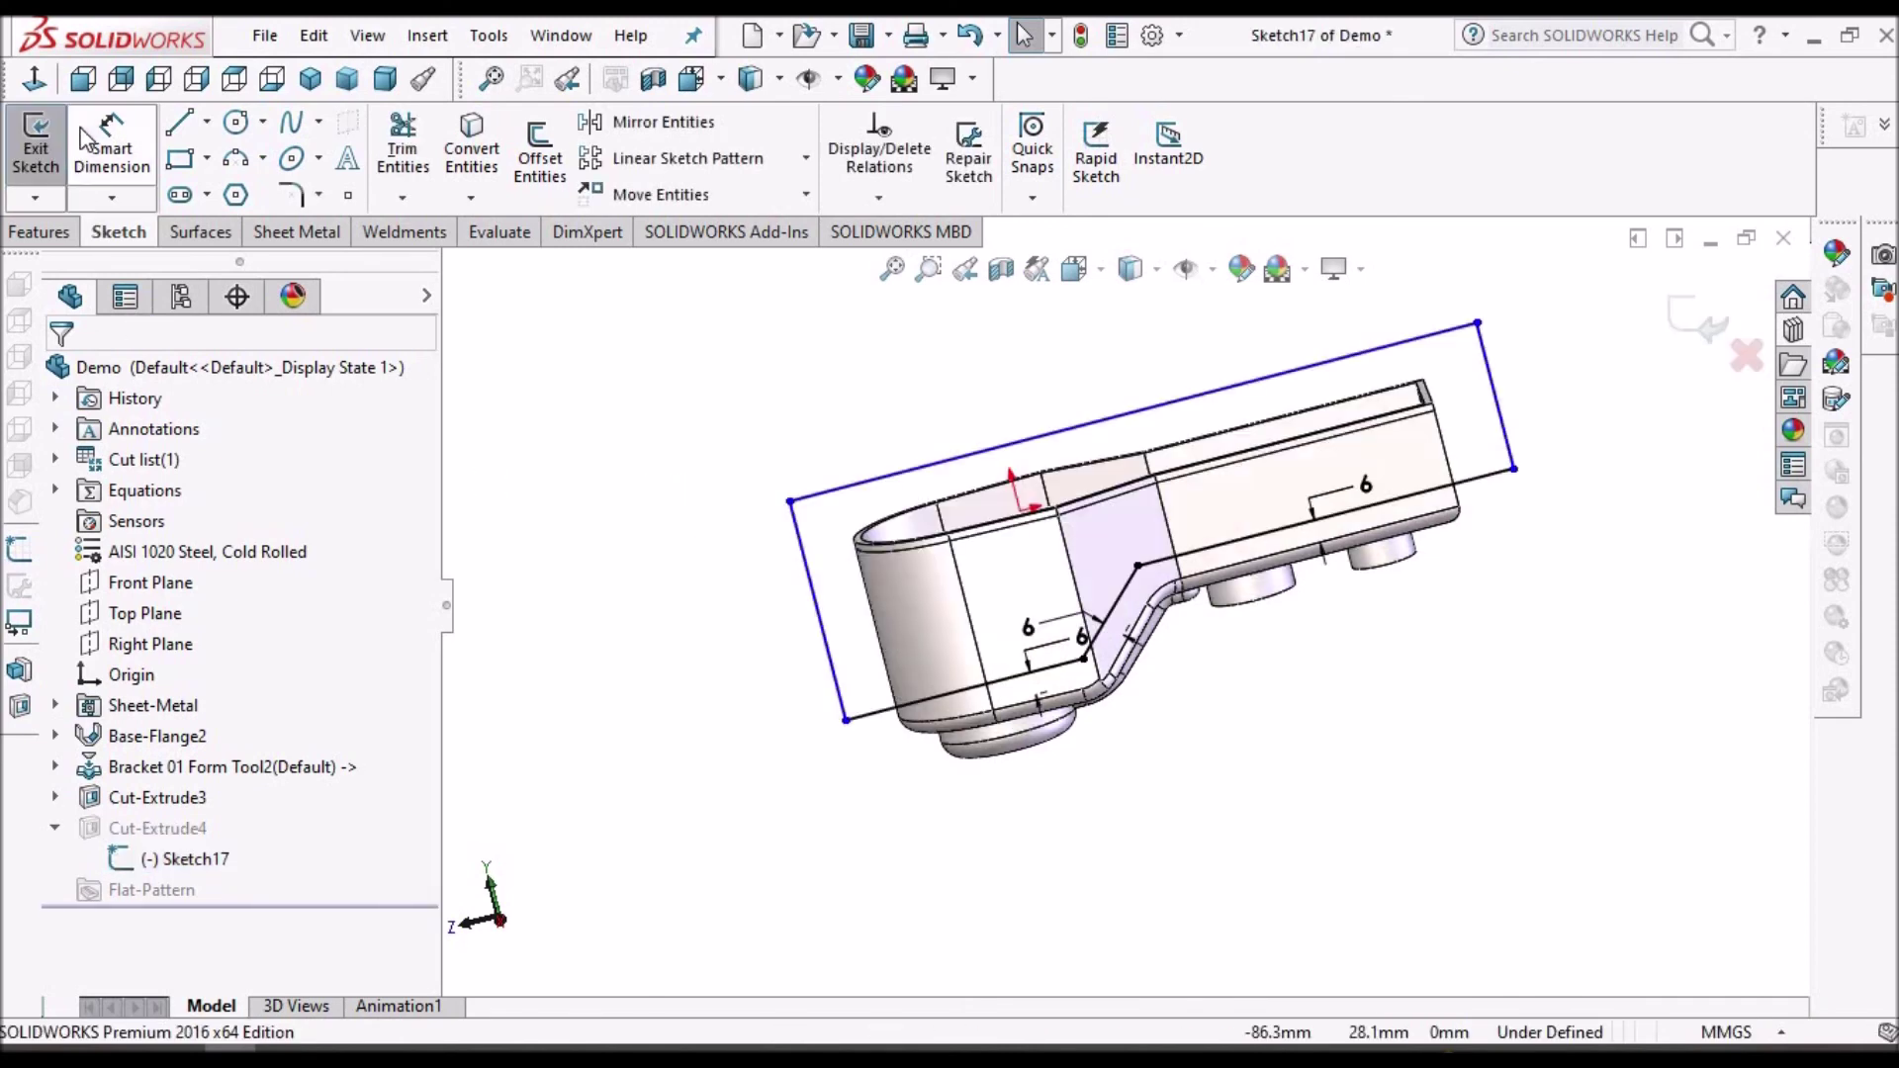
click(35, 85)
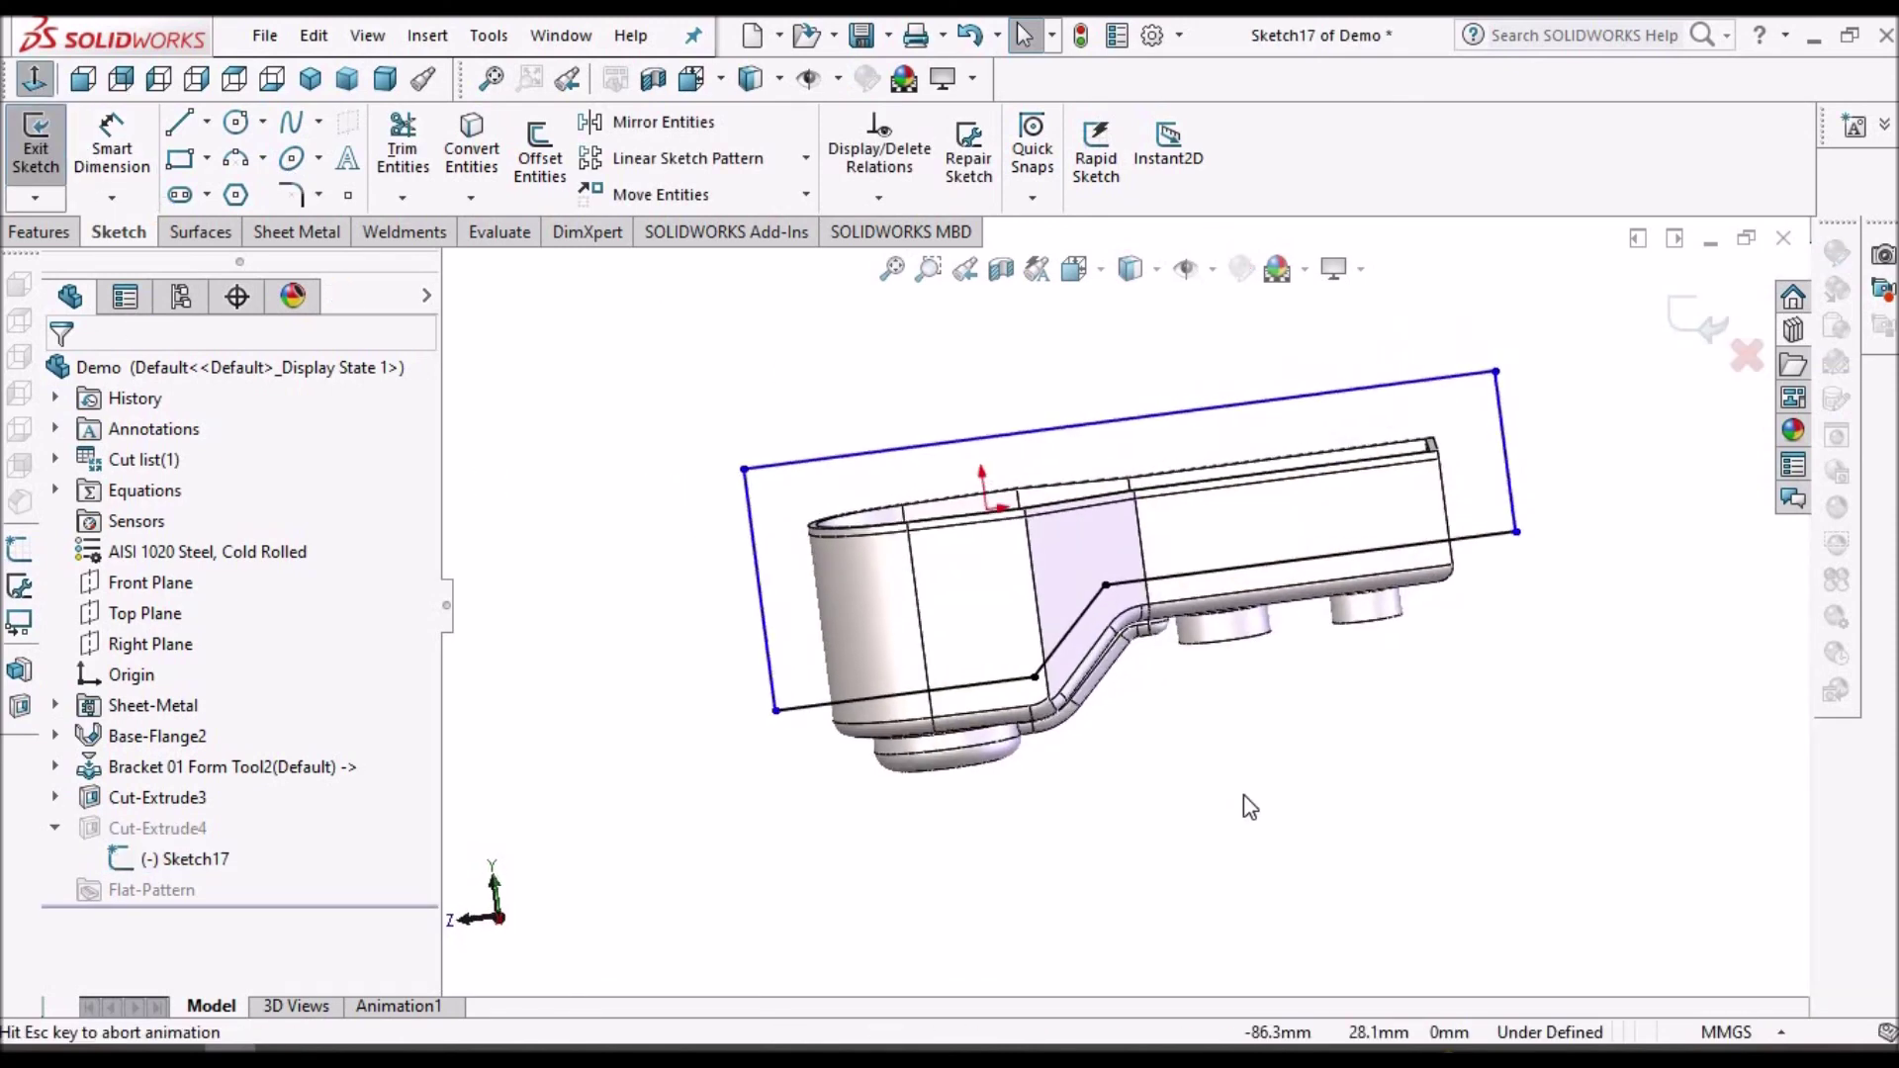
click(291, 195)
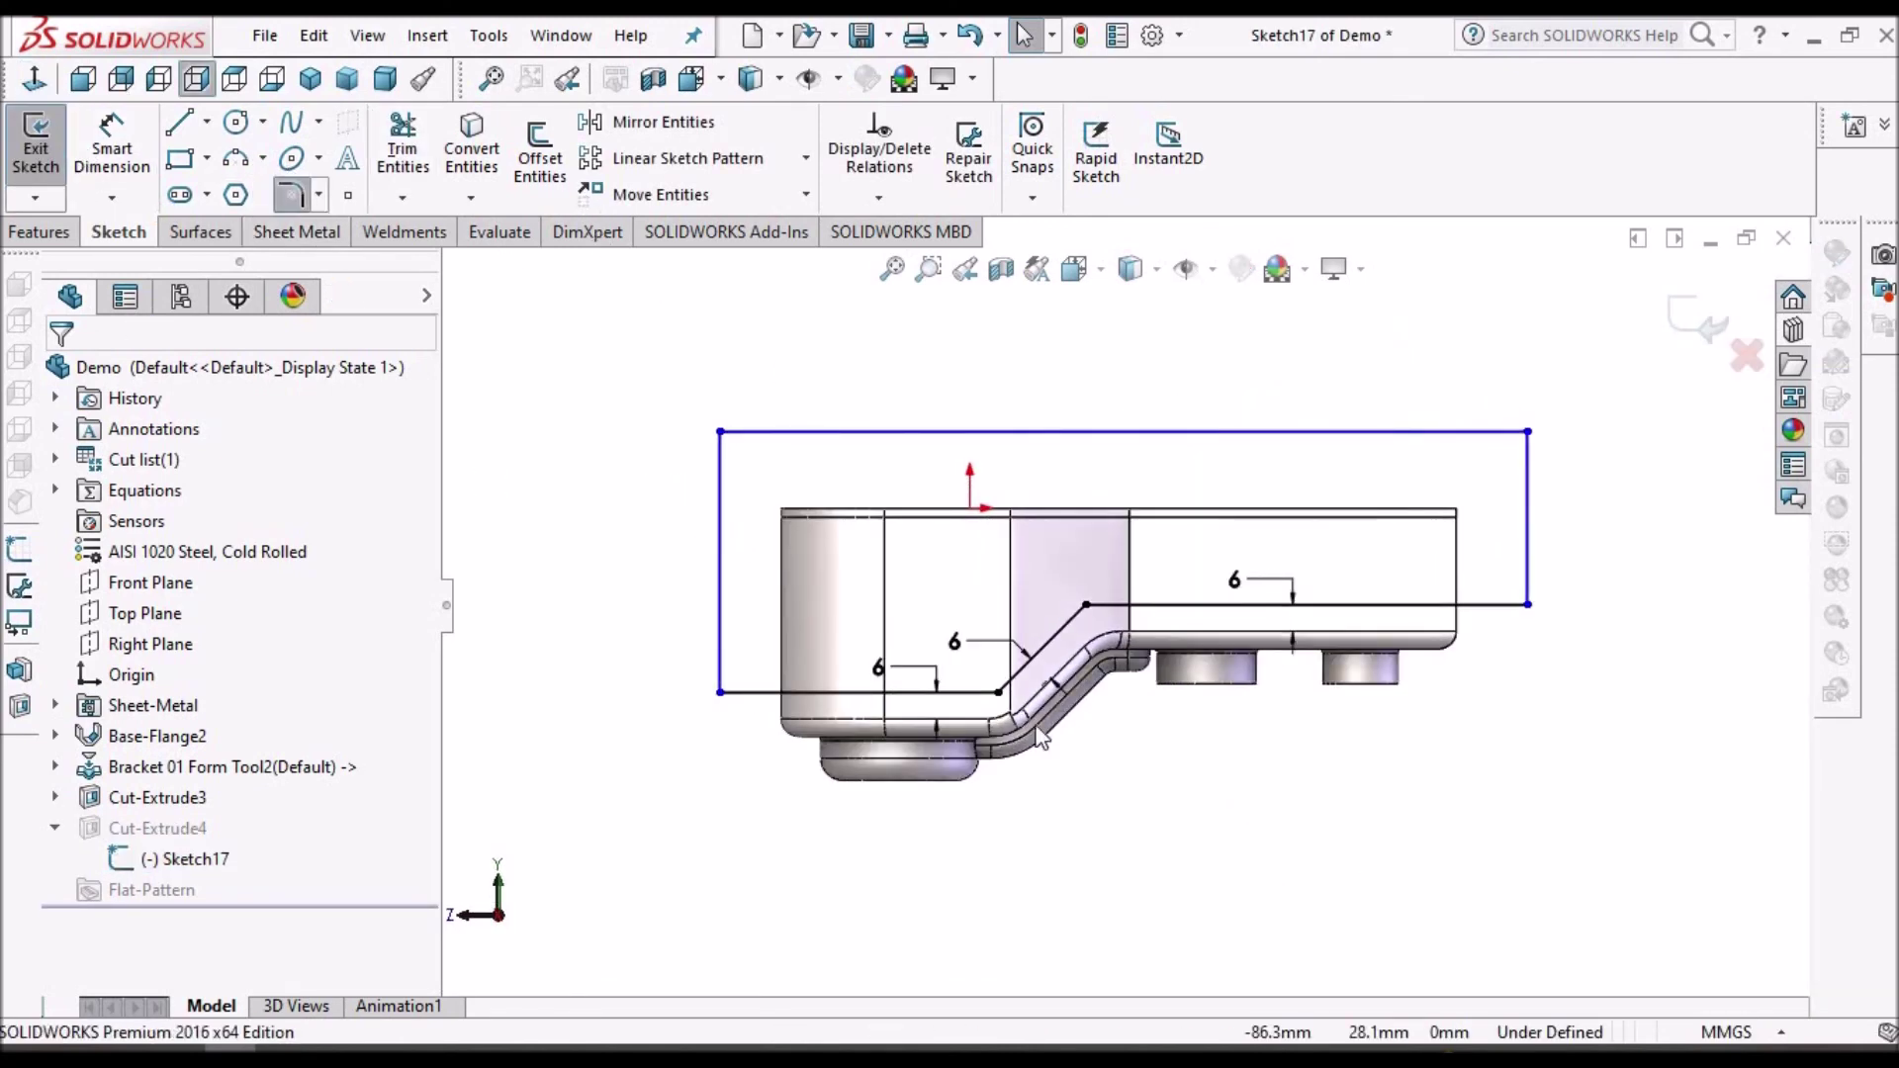
scroll(1067, 752, down, 2)
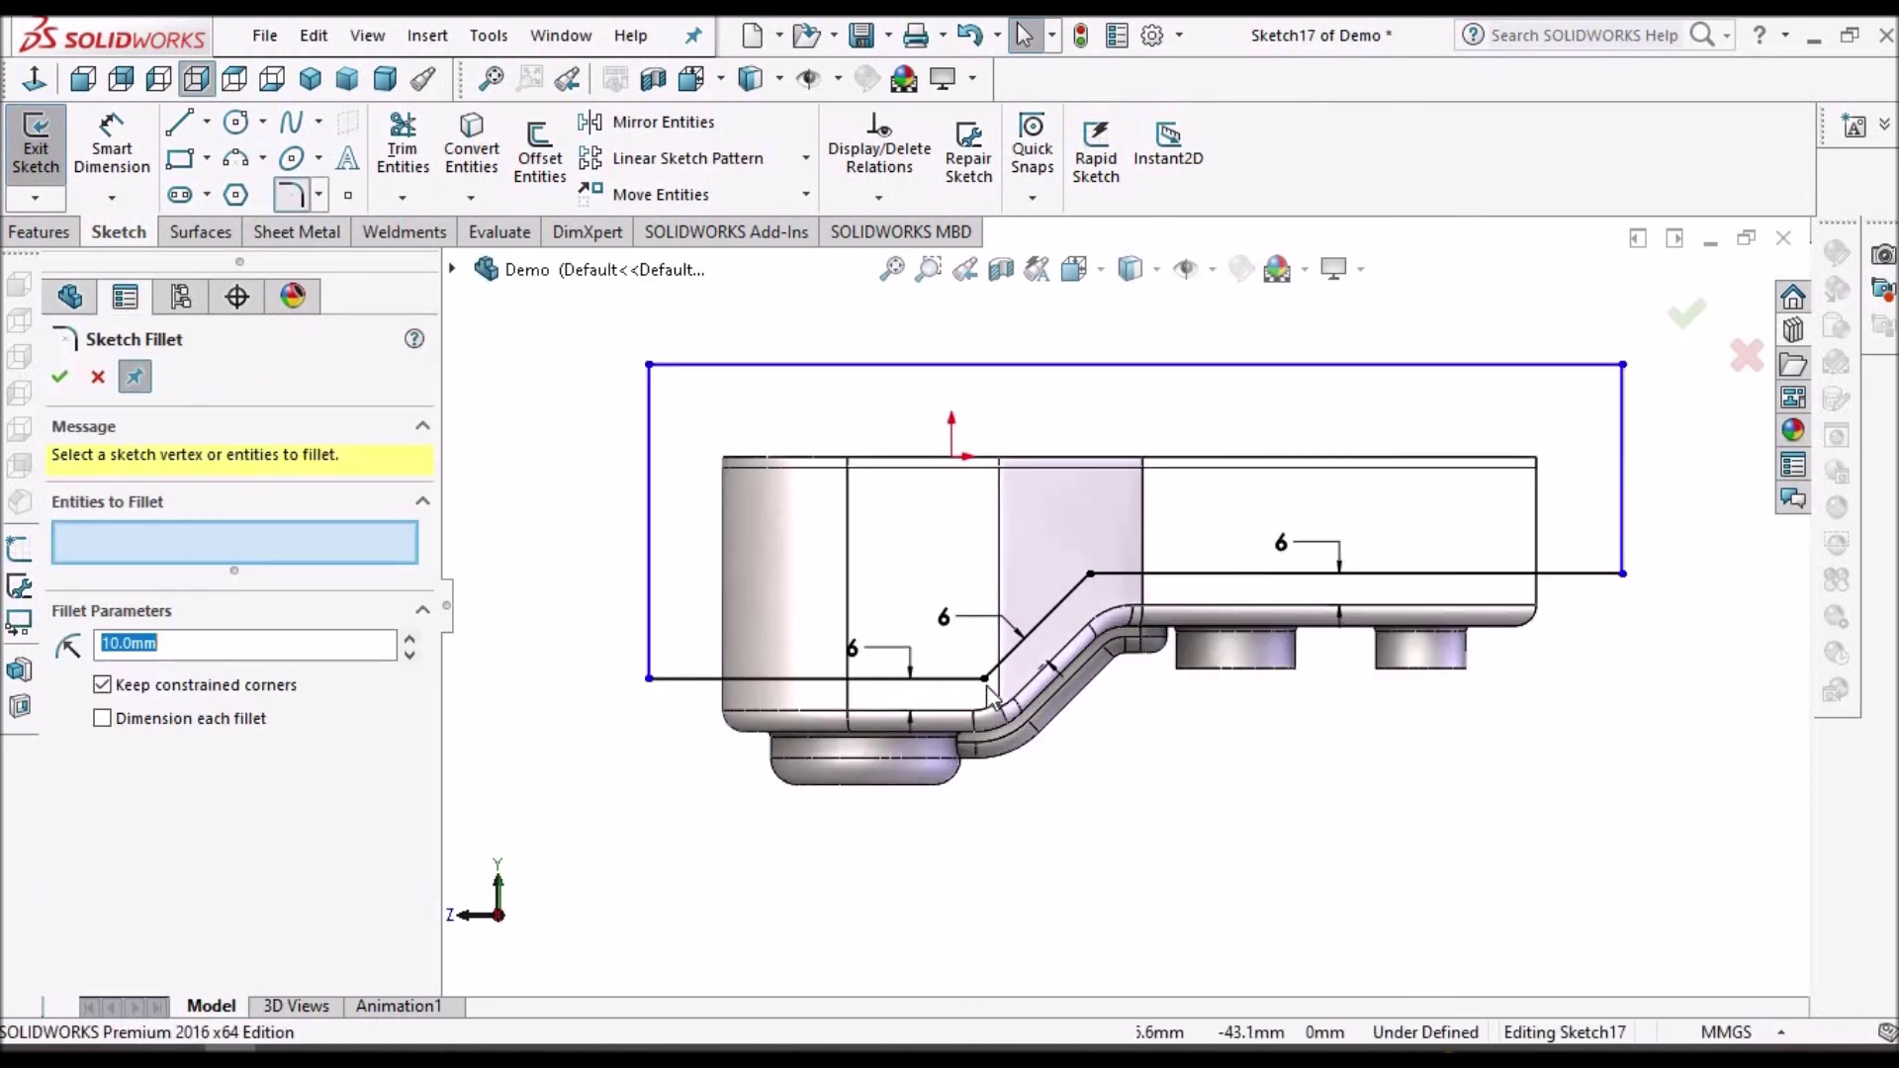
click(988, 675)
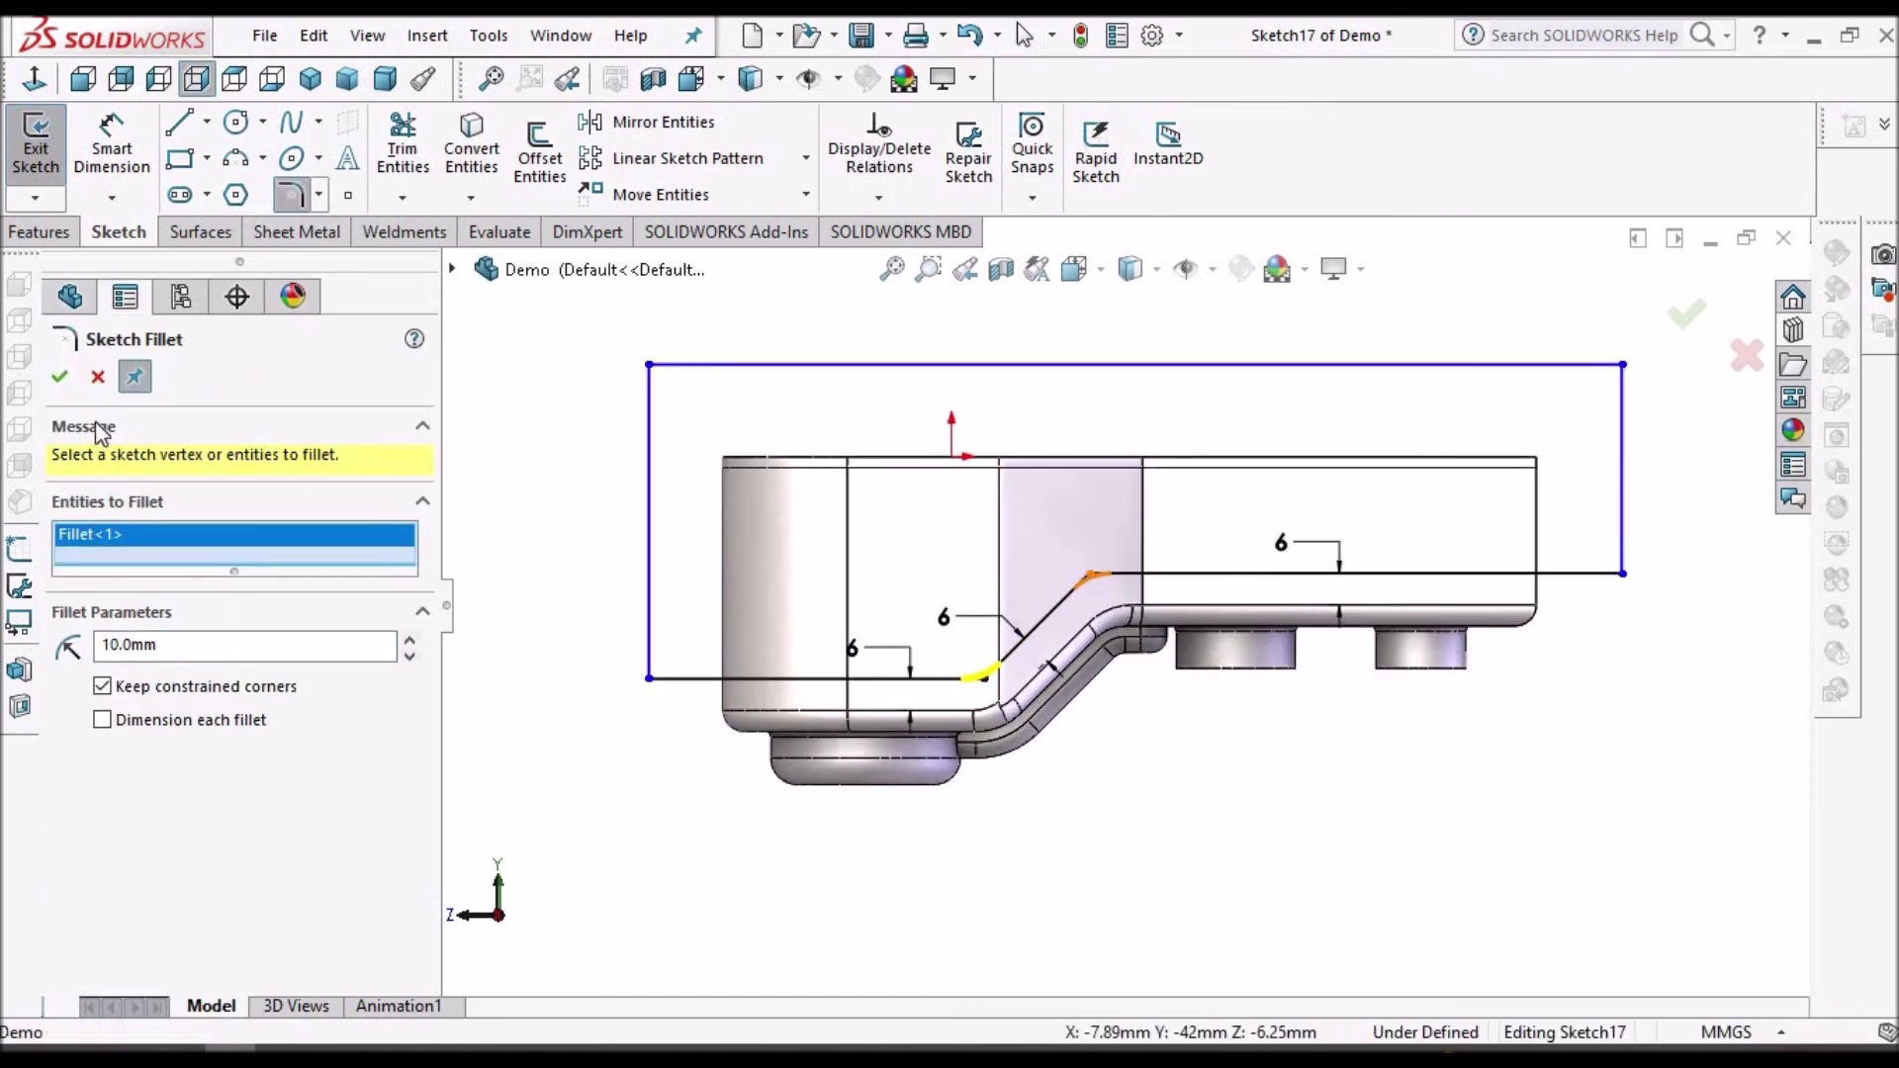
click(1090, 574)
key(Return)
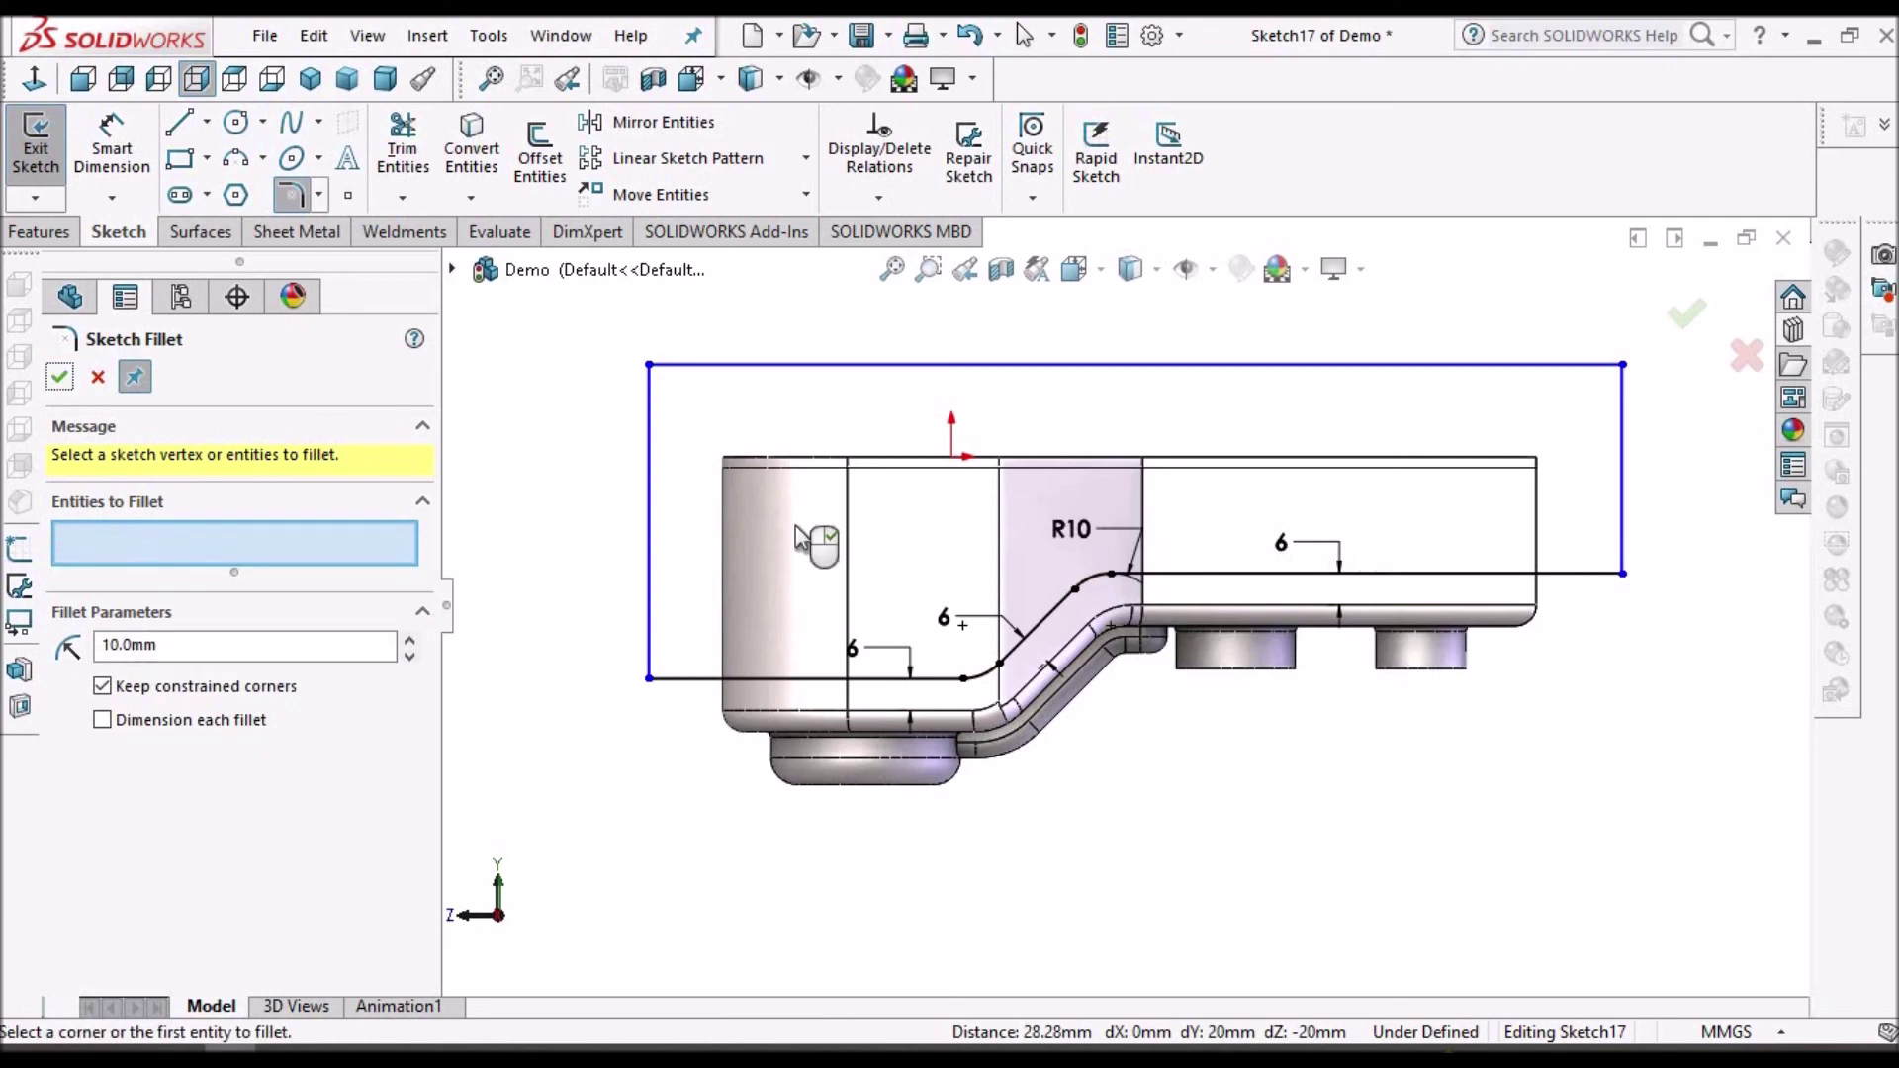
key(Escape)
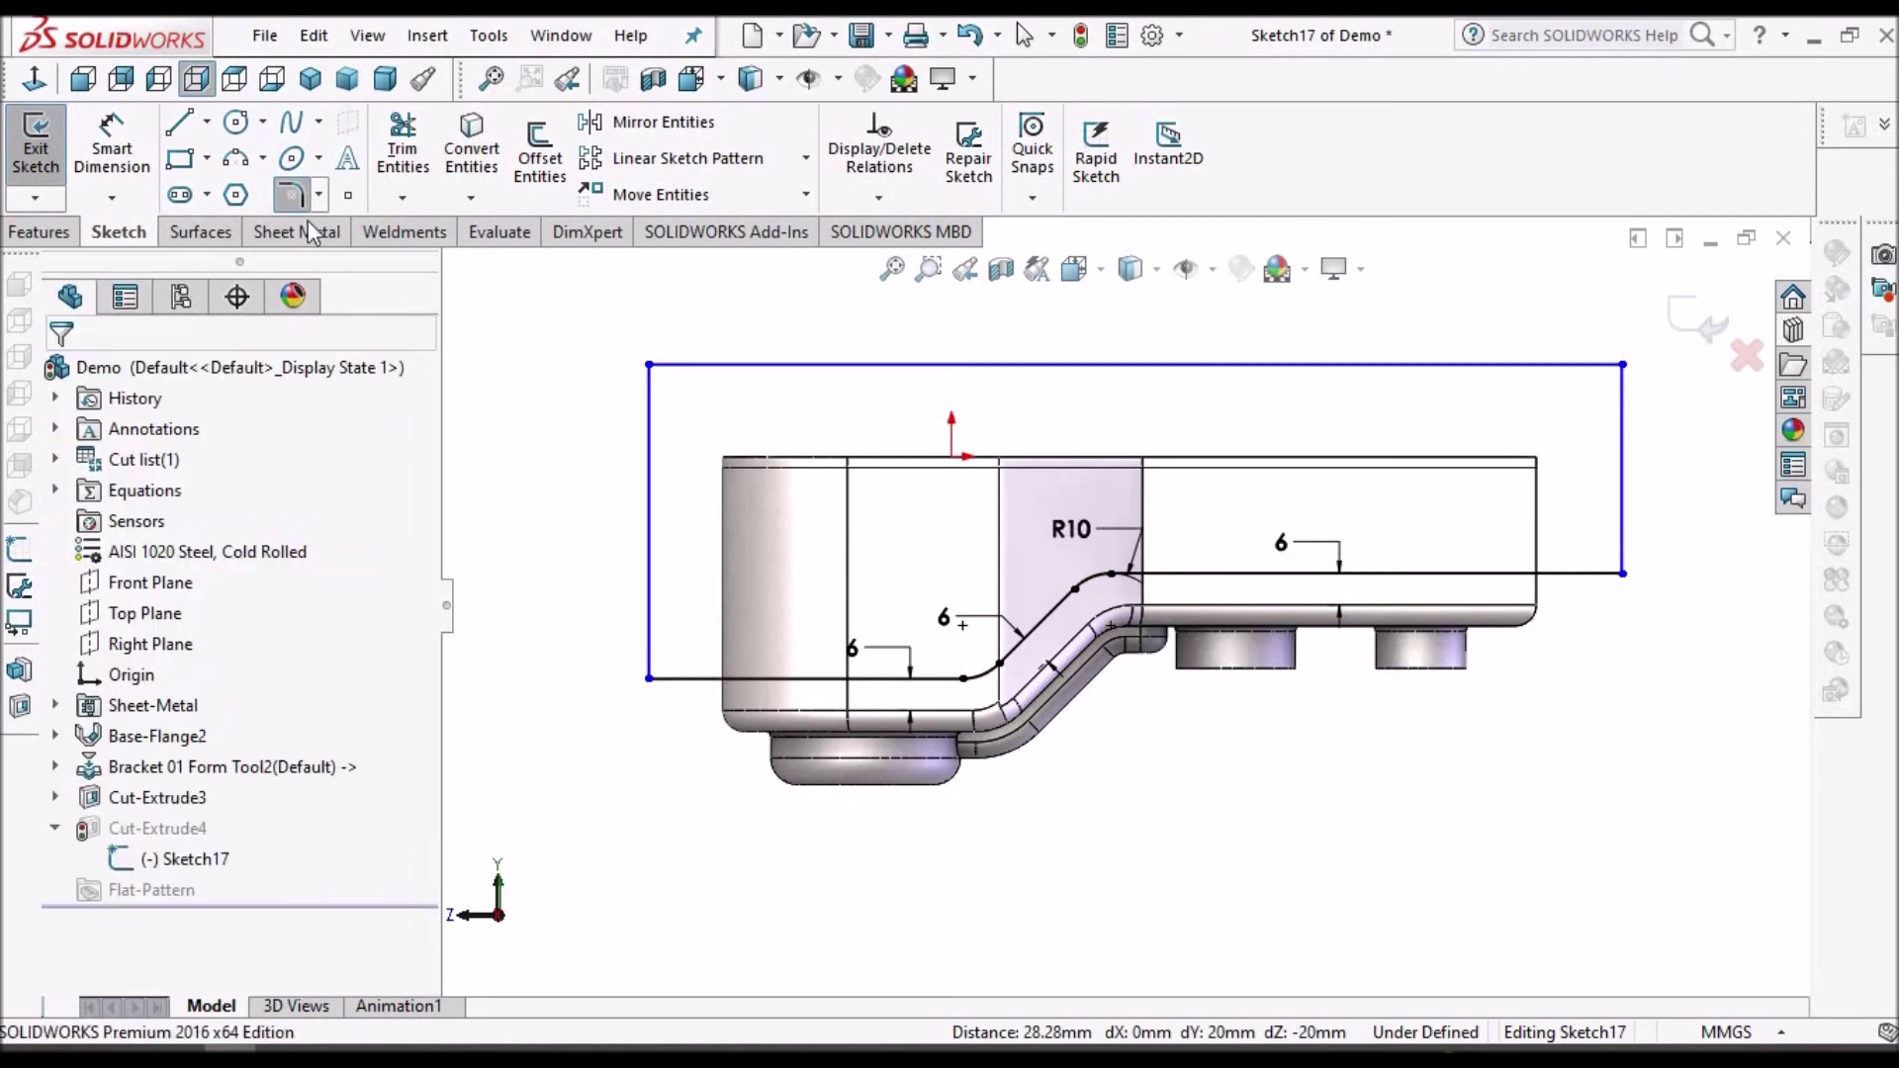
click(1698, 319)
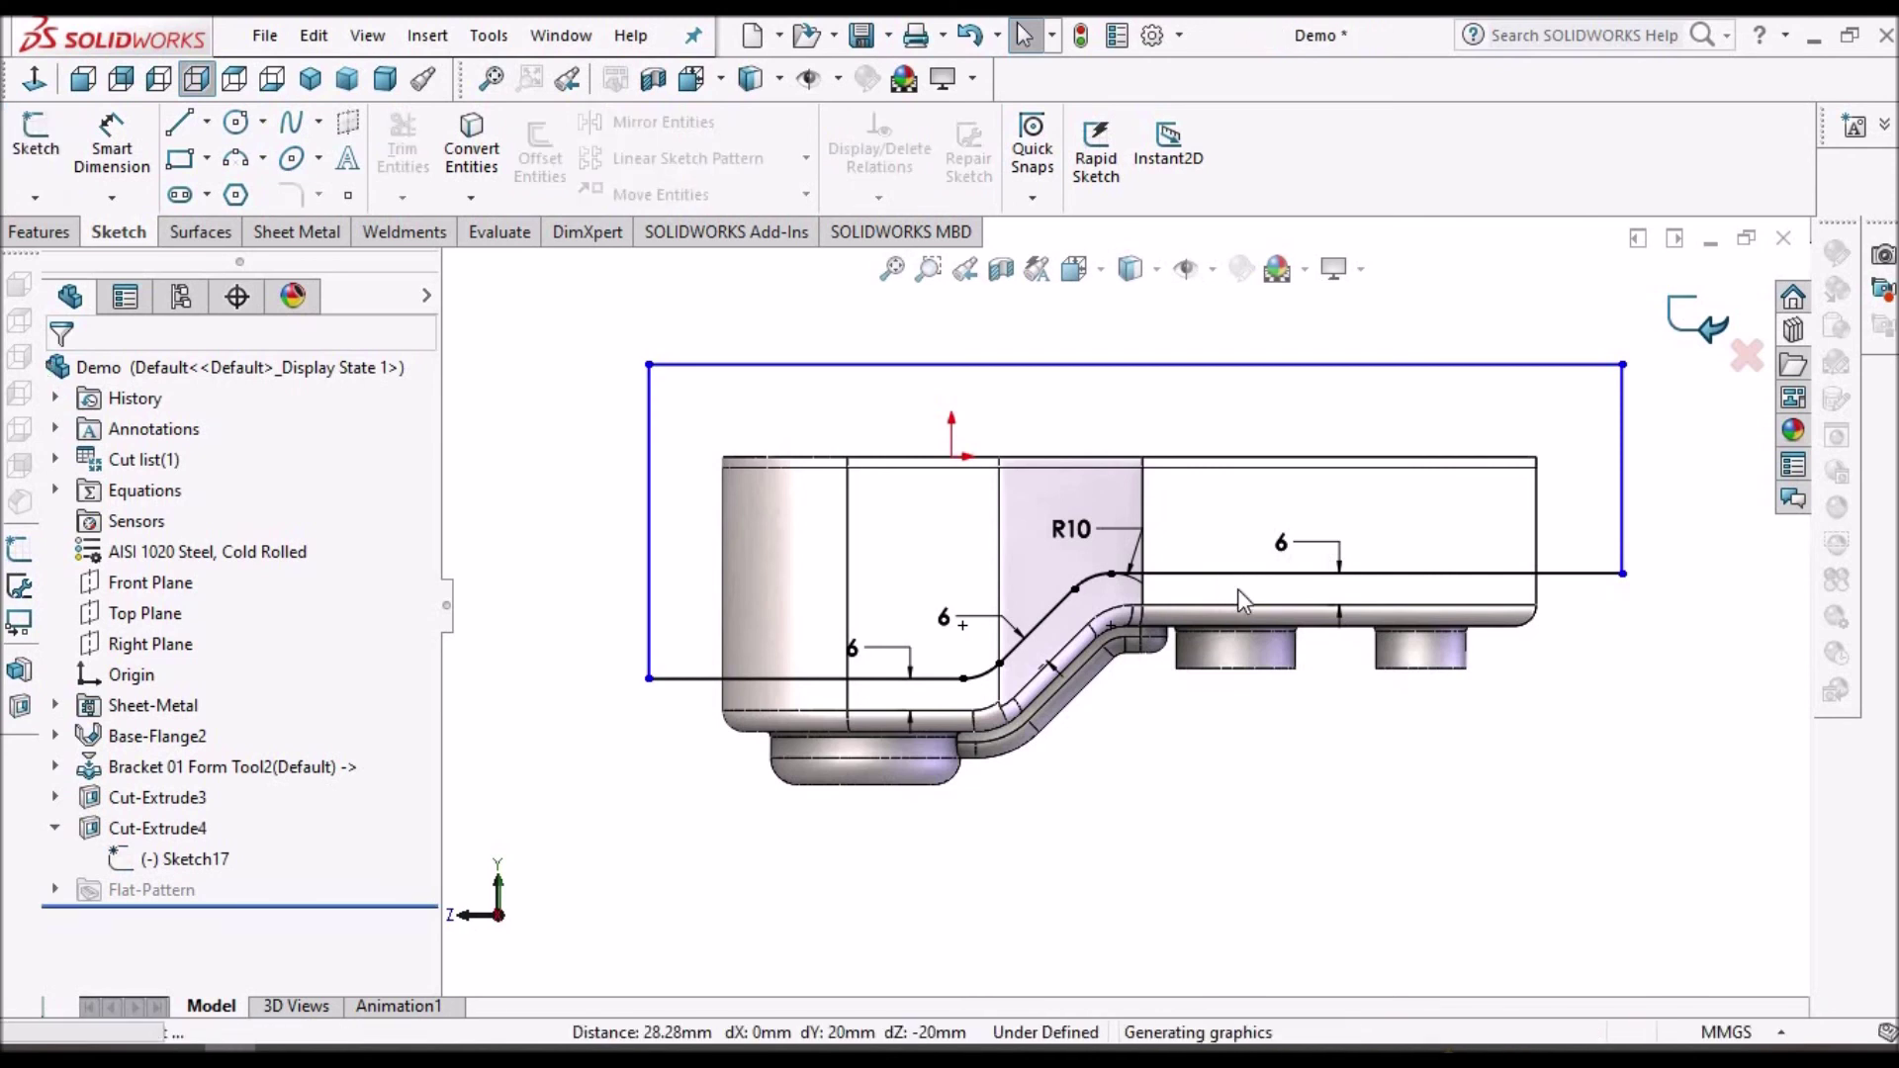
- Examine the trimmed bracket from isometric and other angles, checking the rim, sloped section, holes and central rib
key(ctrl+7)
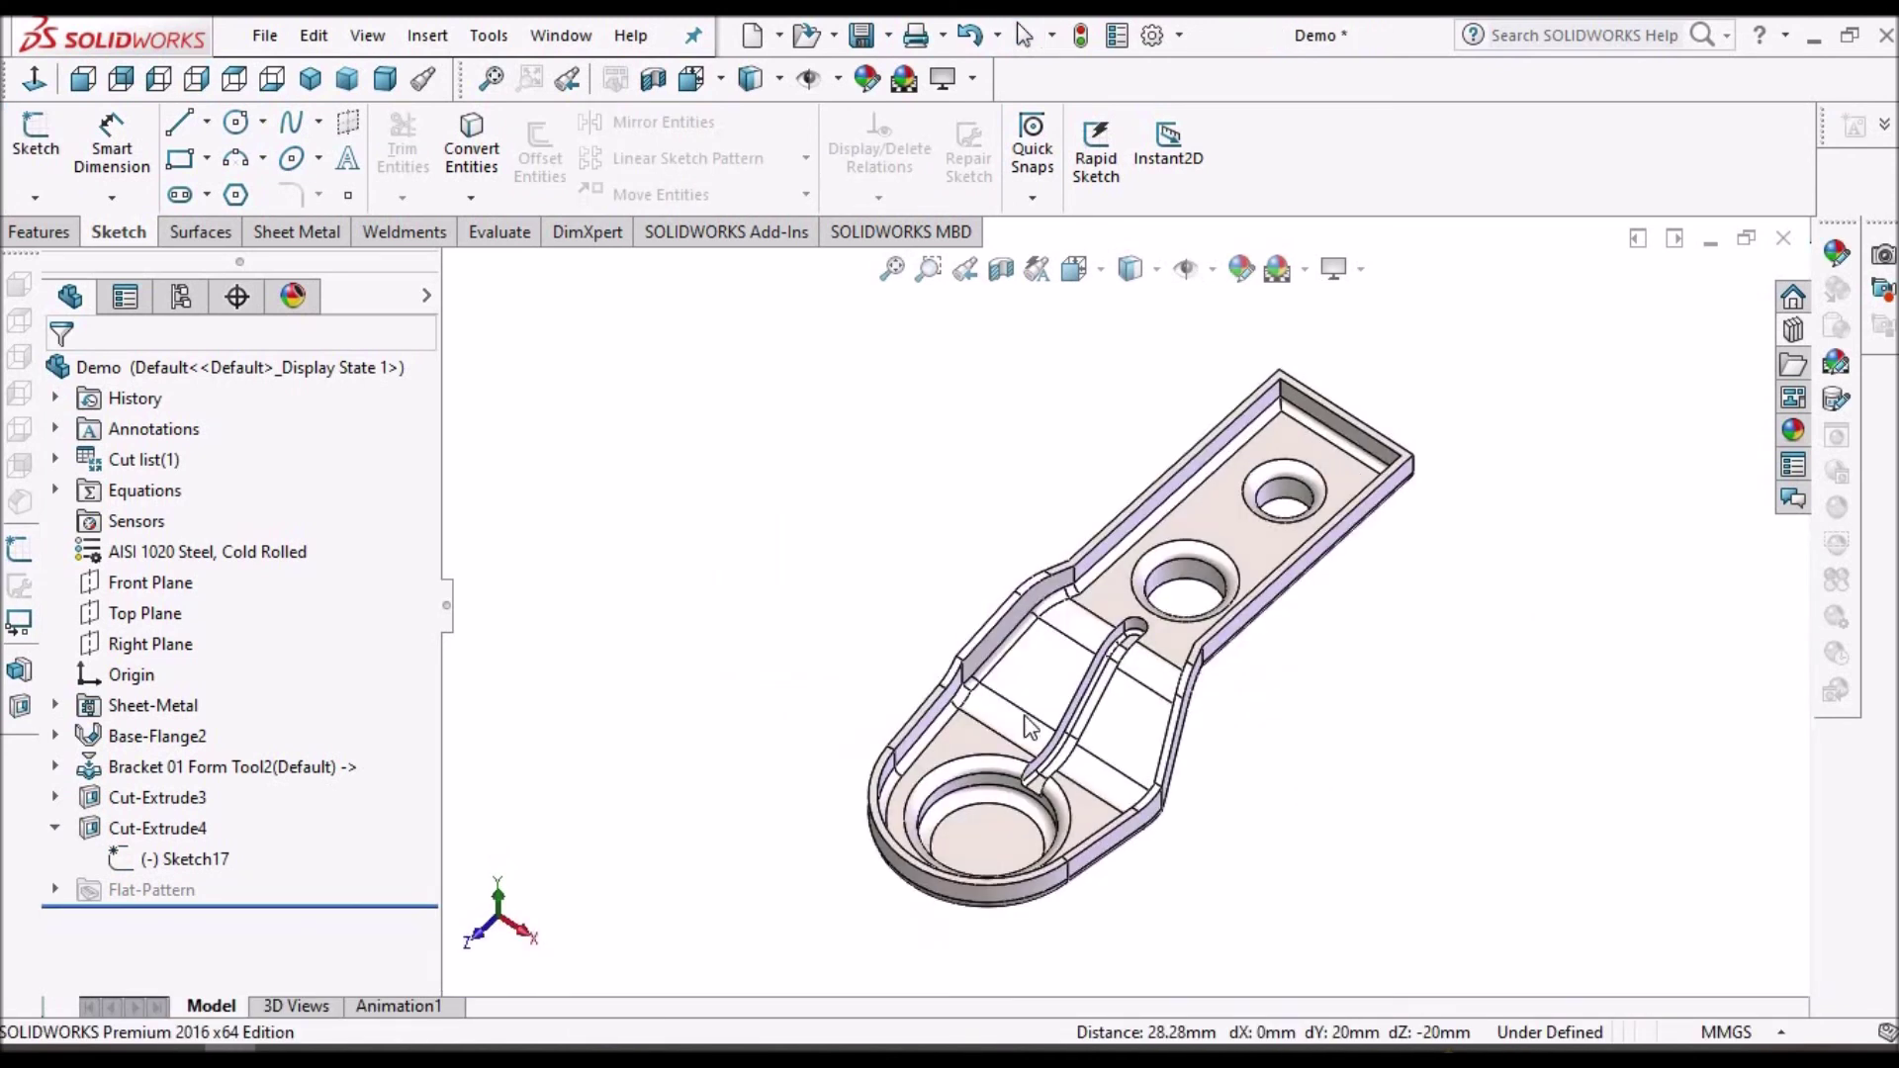
middle_drag(1089, 773, 1244, 690)
scroll(1244, 690, down, 1)
middle_drag(1190, 867, 1280, 795)
scroll(1180, 517, up, 5)
middle_drag(1181, 519, 1105, 686)
scroll(1099, 677, up, 3)
middle_drag(1187, 549, 1202, 876)
scroll(1128, 638, down, 3)
scroll(1154, 678, up, 4)
middle_drag(1153, 679, 1209, 798)
scroll(1190, 729, down, 2)
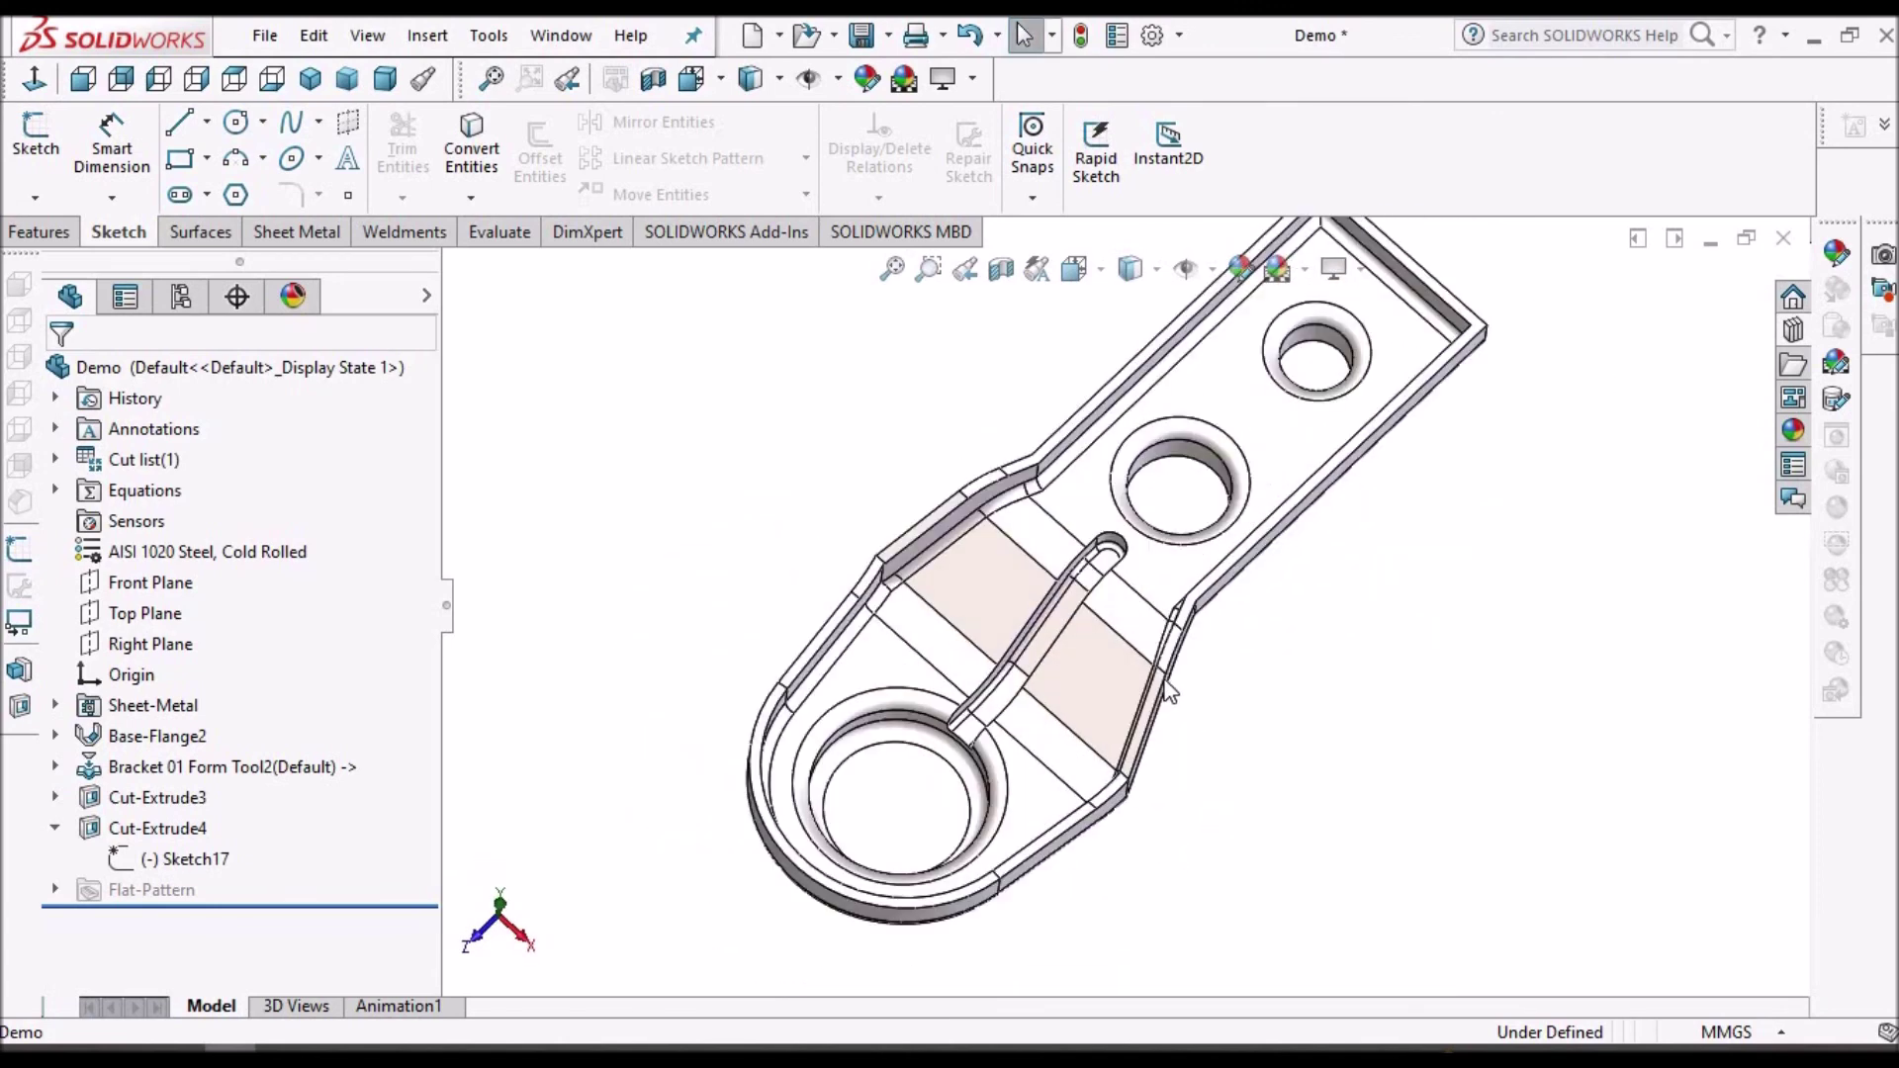
scroll(1094, 746, down, 1)
scroll(1175, 685, up, 4)
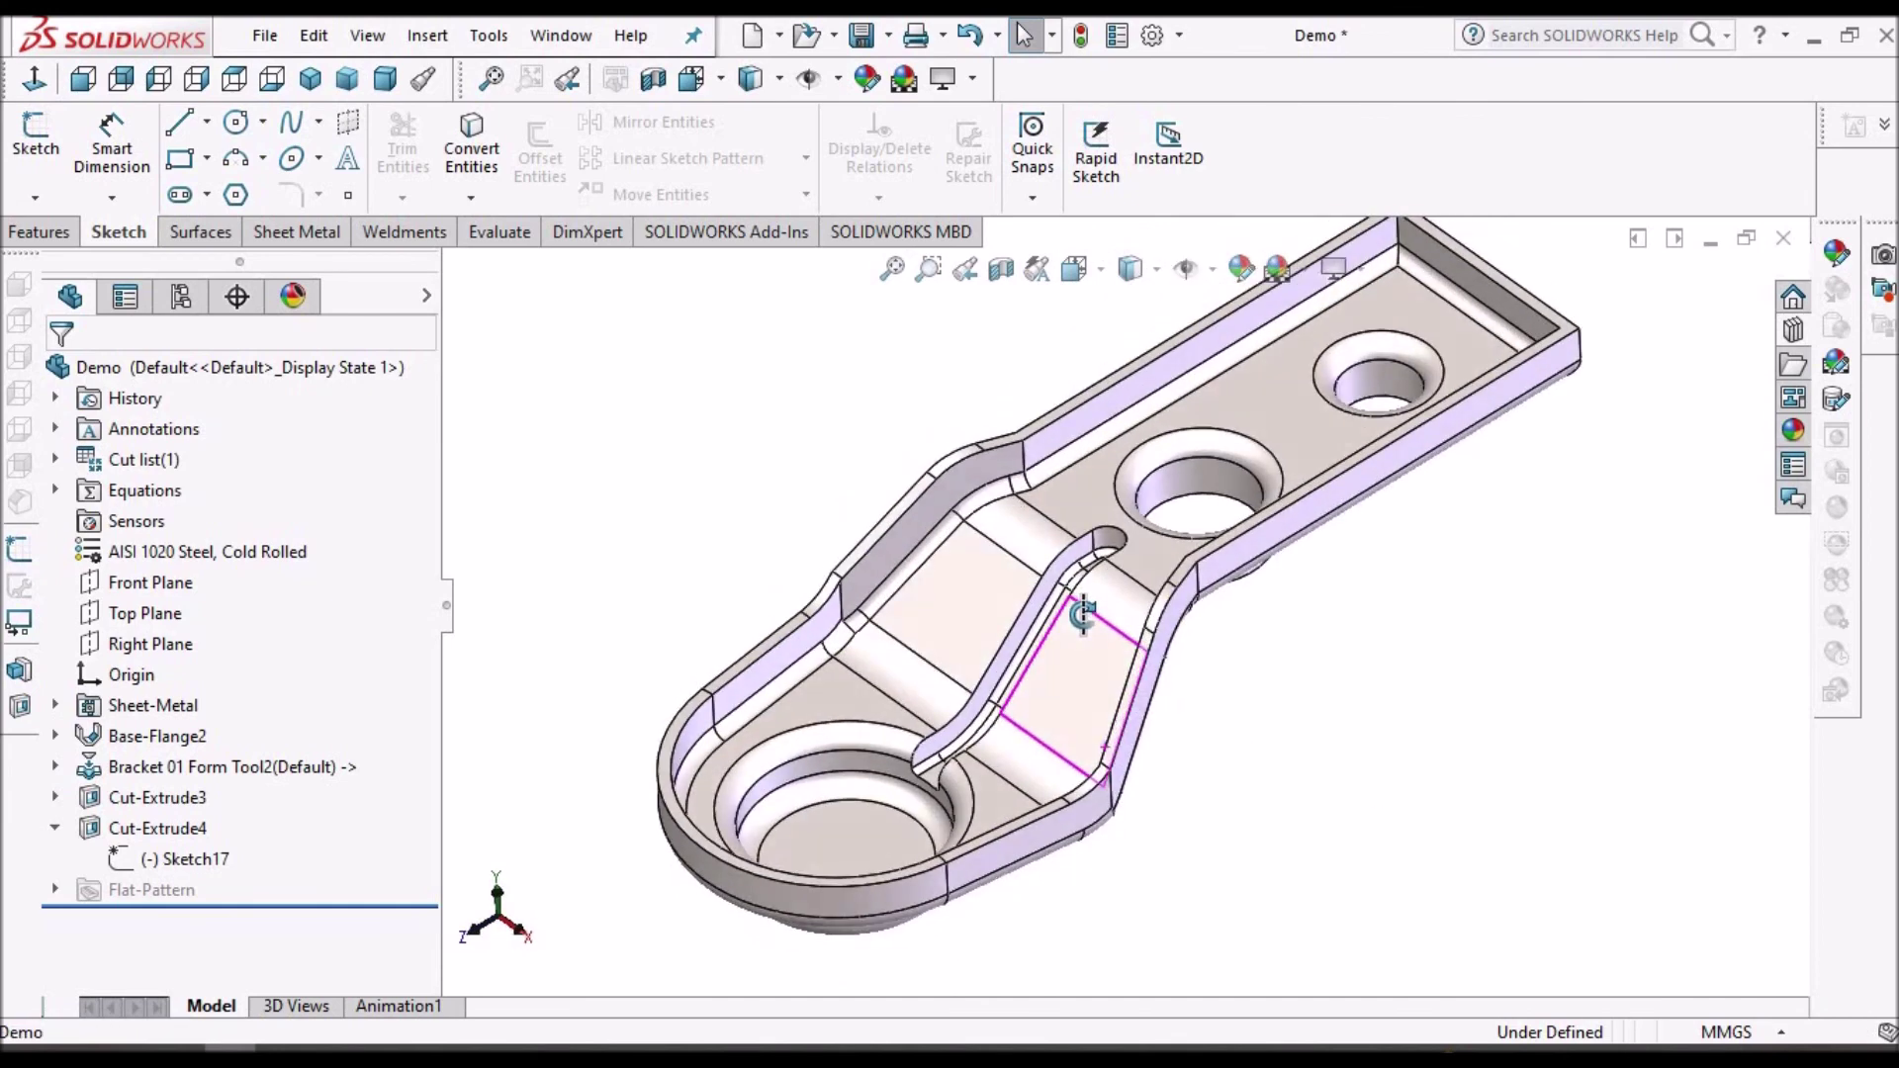